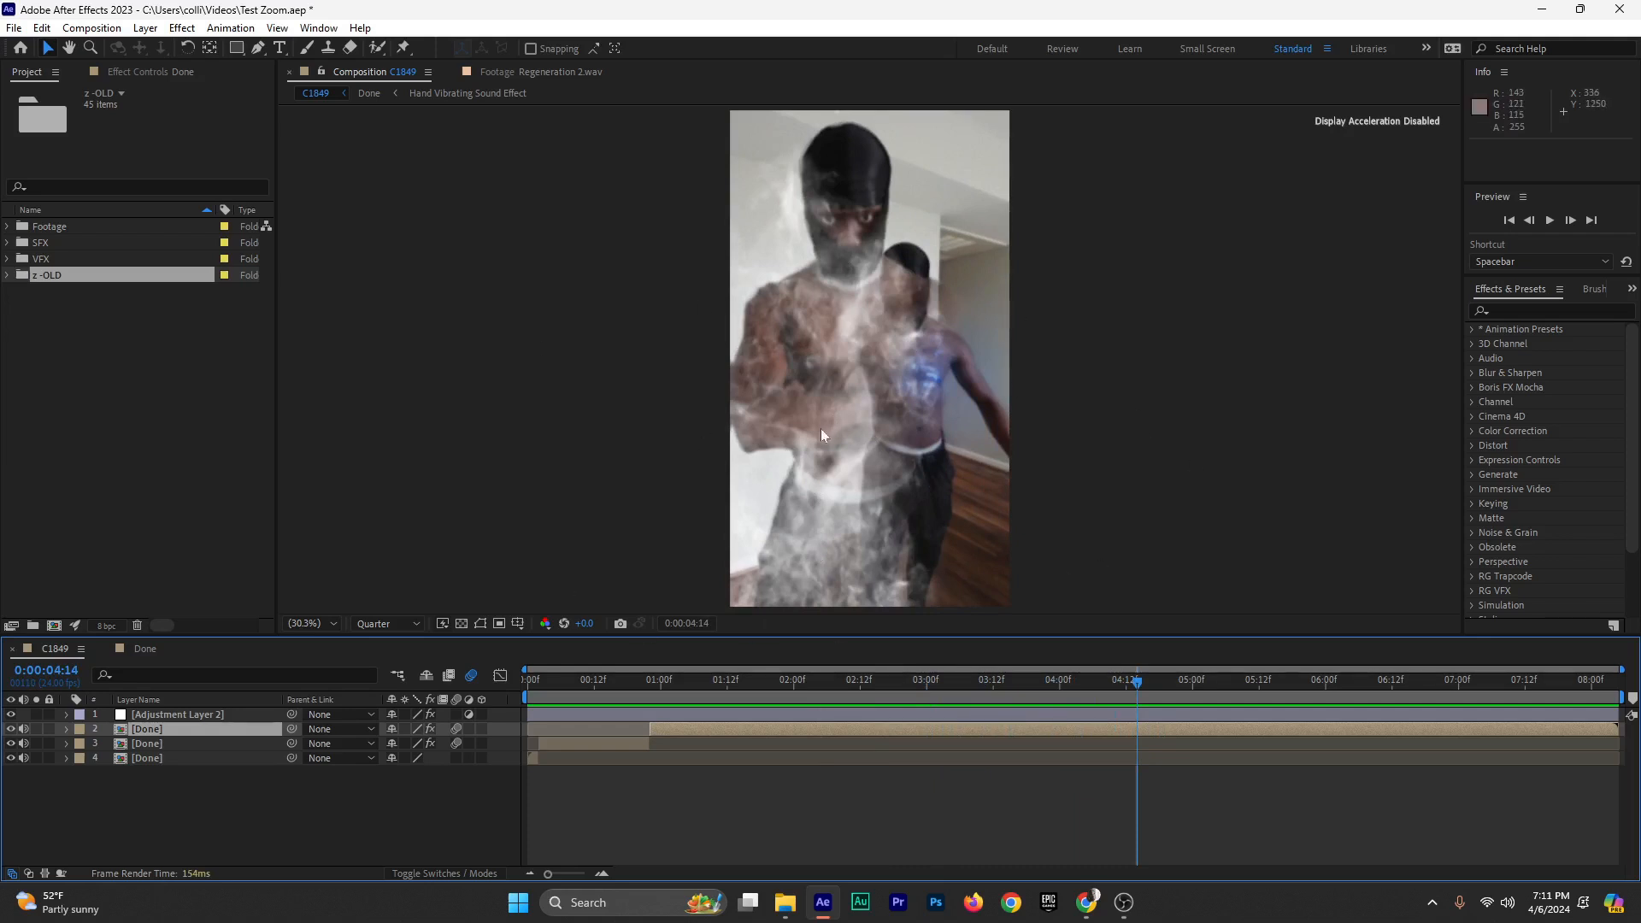
# Scrub through the finished C1849 composition and examine the figure up close near the end of the timeline
pyautogui.moveTo(1137, 684); pyautogui.dragTo(1598, 719)
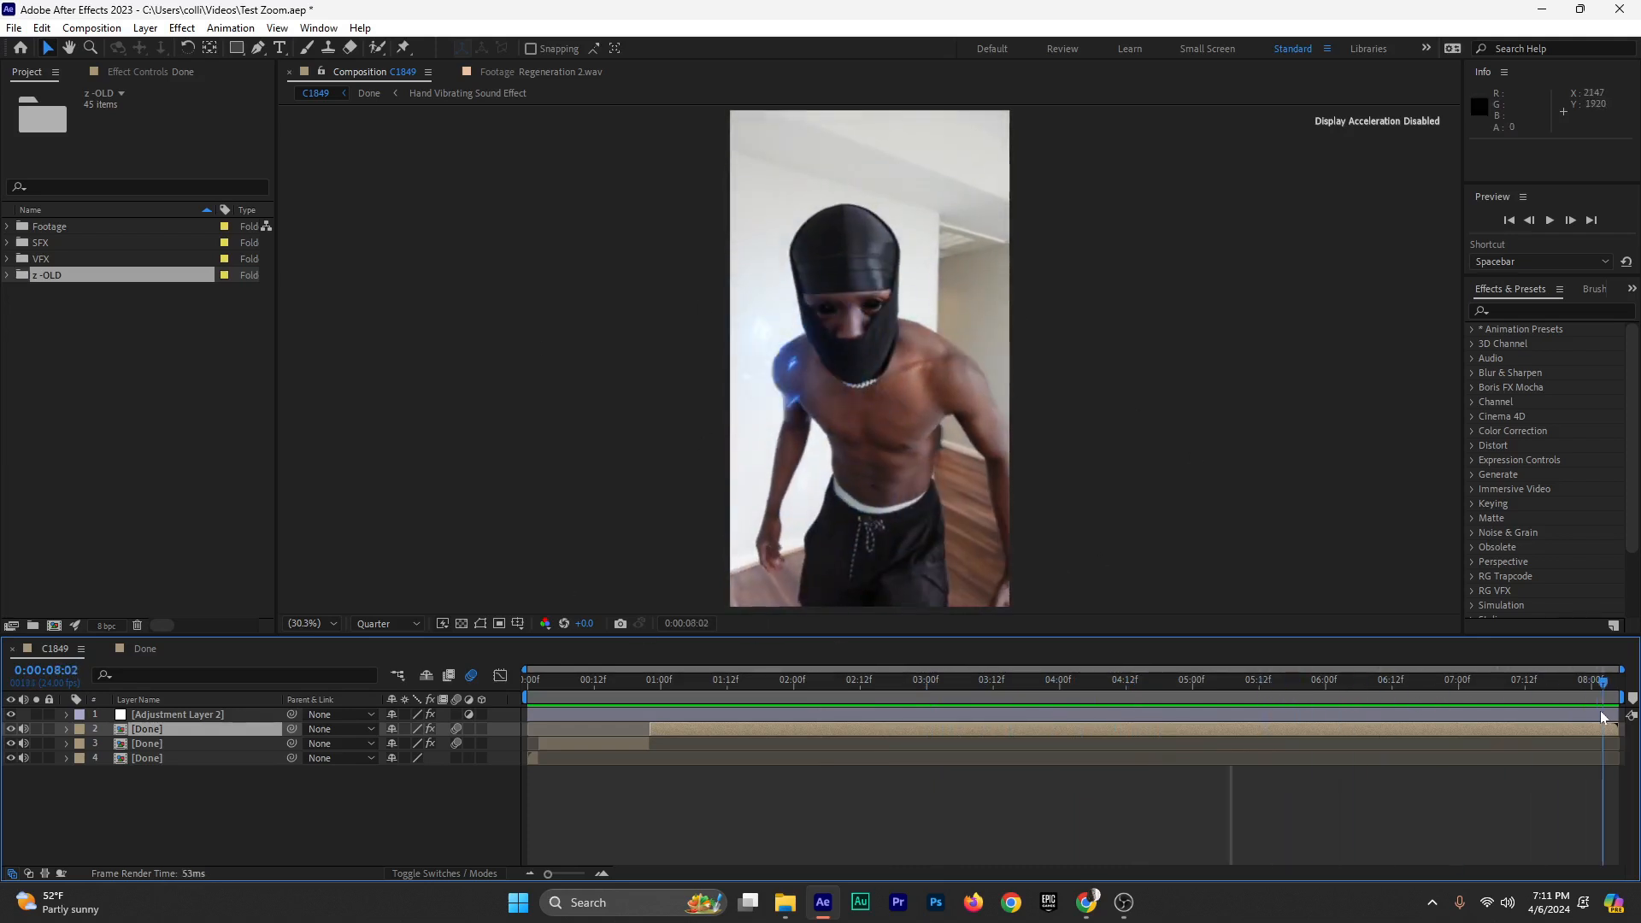
pyautogui.scroll(5, 860, 288)
pyautogui.scroll(-3, 860, 288)
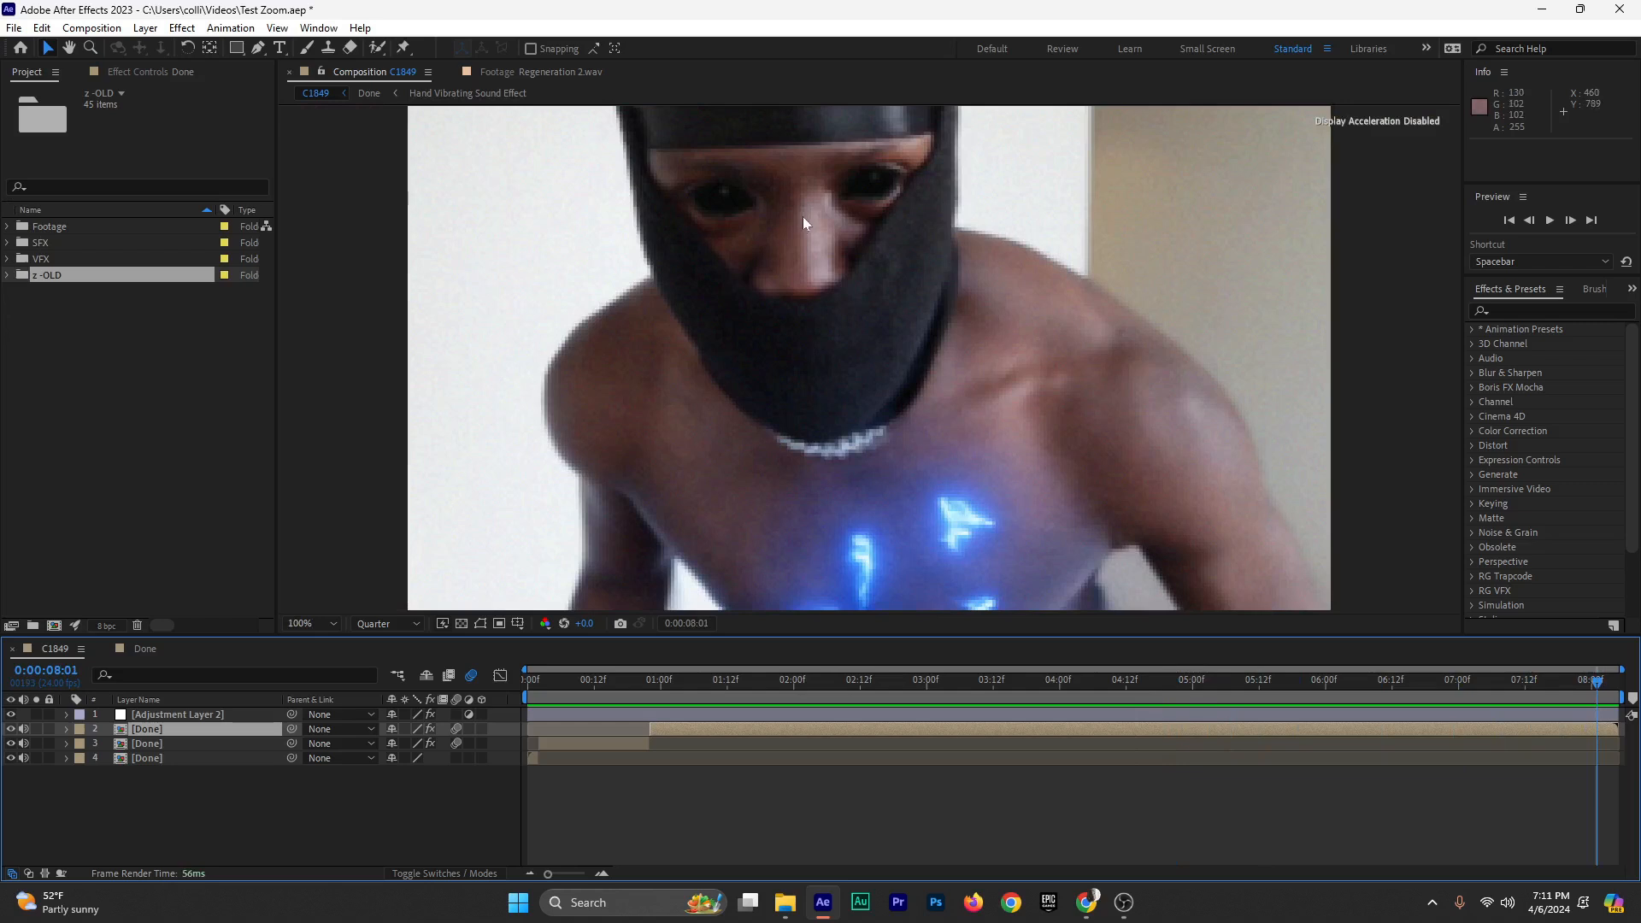
pyautogui.scroll(-3, 744, 219)
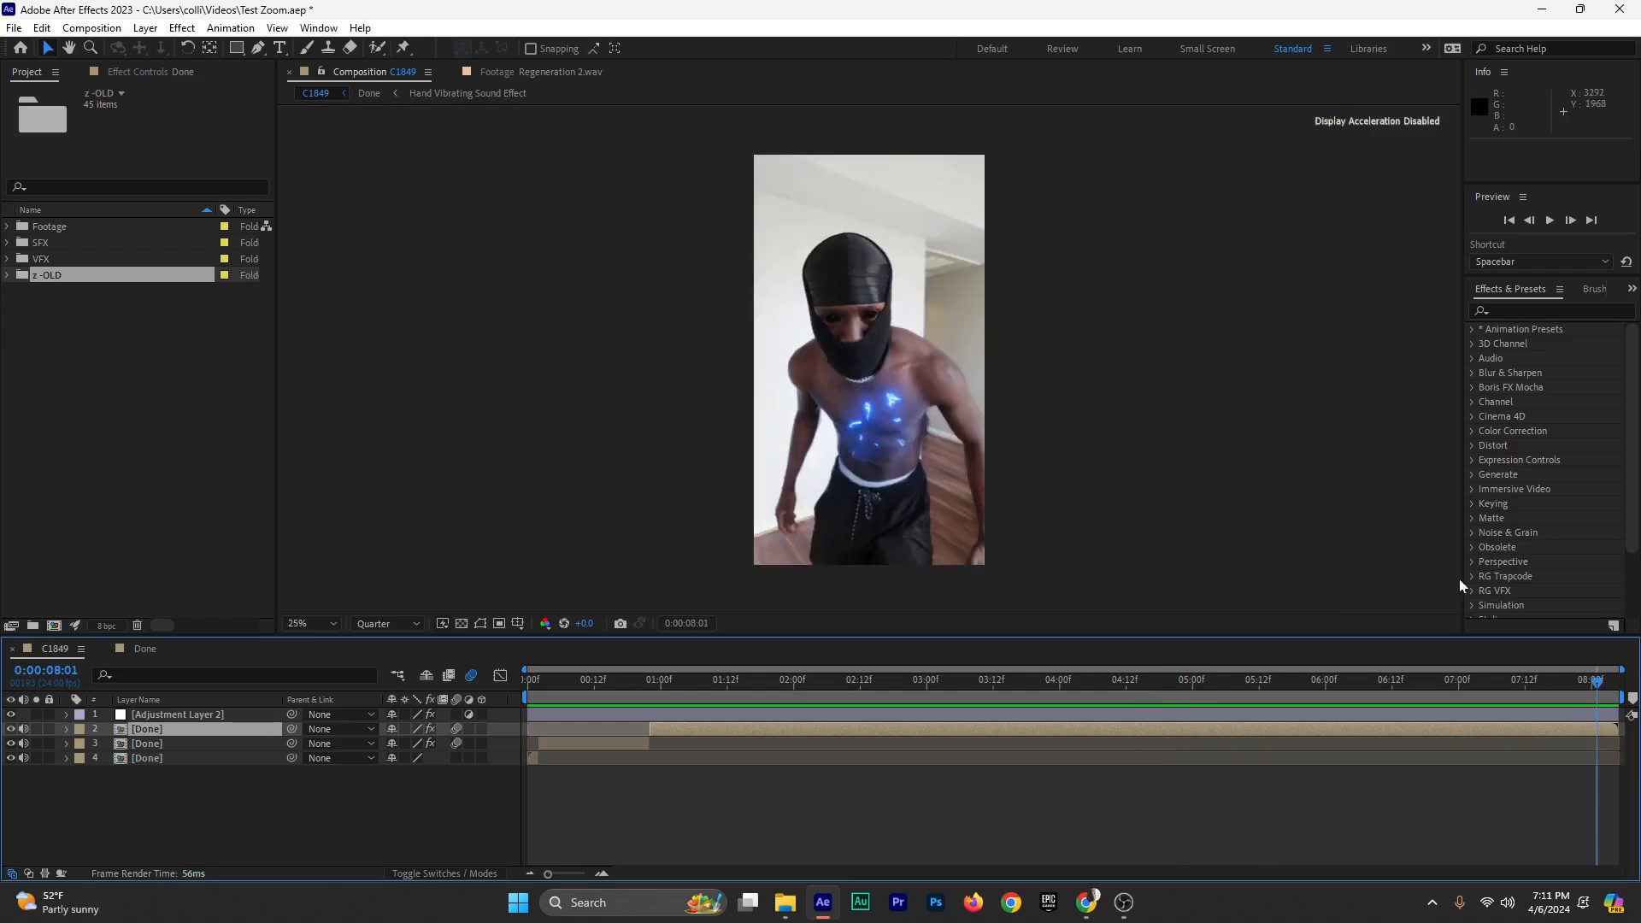
pyautogui.moveTo(1507, 678); pyautogui.dragTo(804, 709)
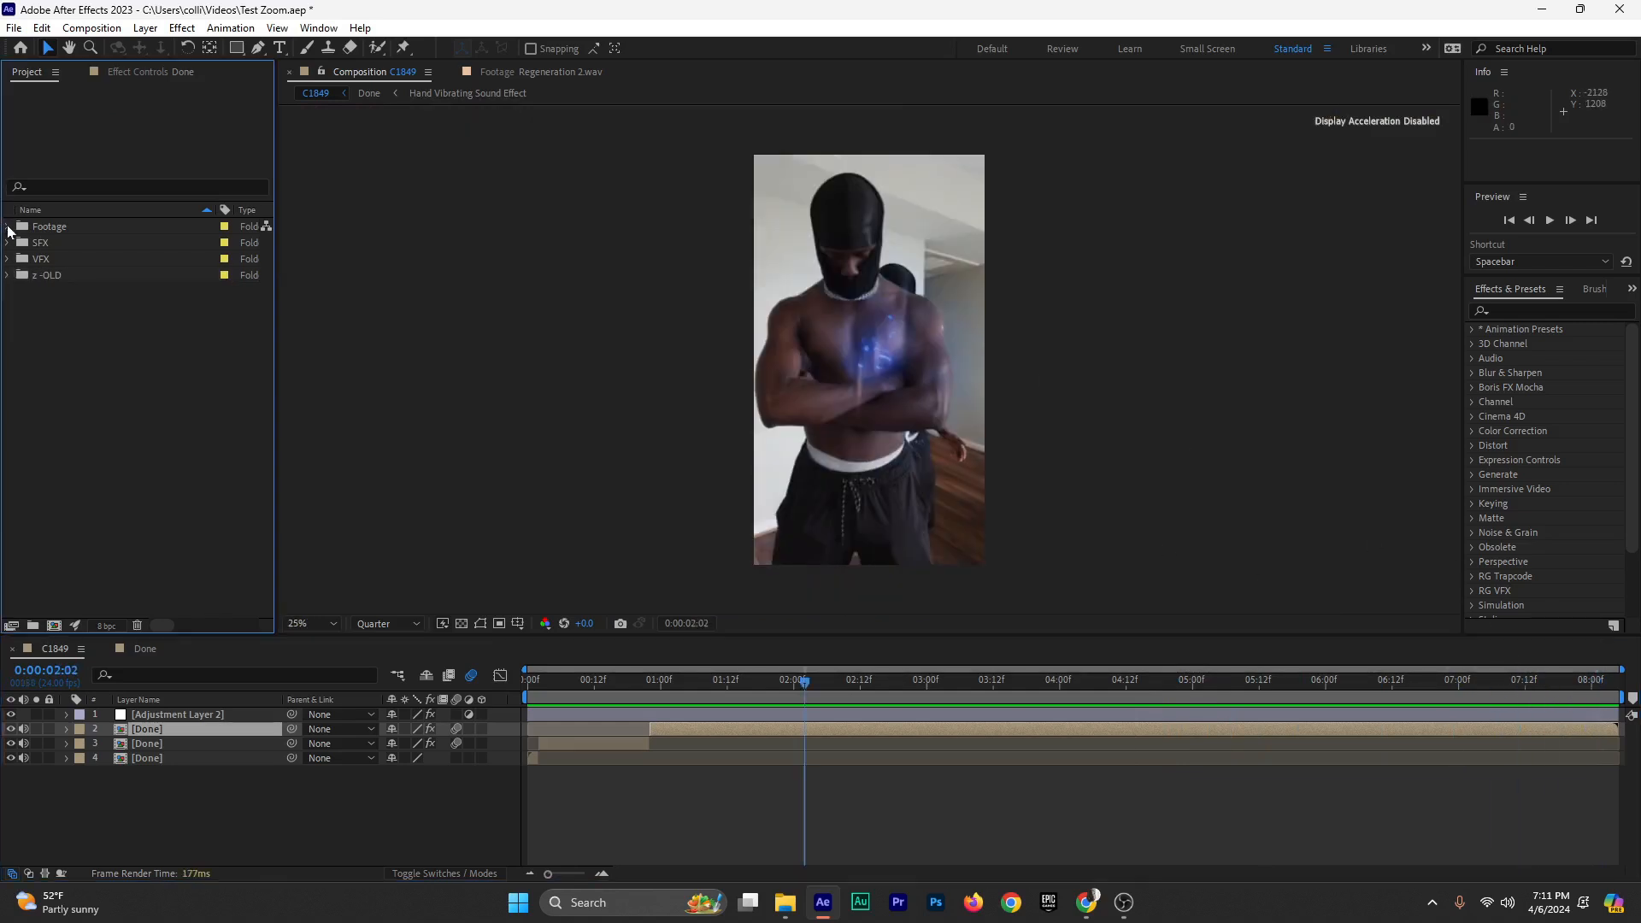
# Create a new composition from Footage.mp4 in the Footage folder and close the C1849 and Done timelines
pyautogui.click(8, 226)
pyautogui.click(100, 245)
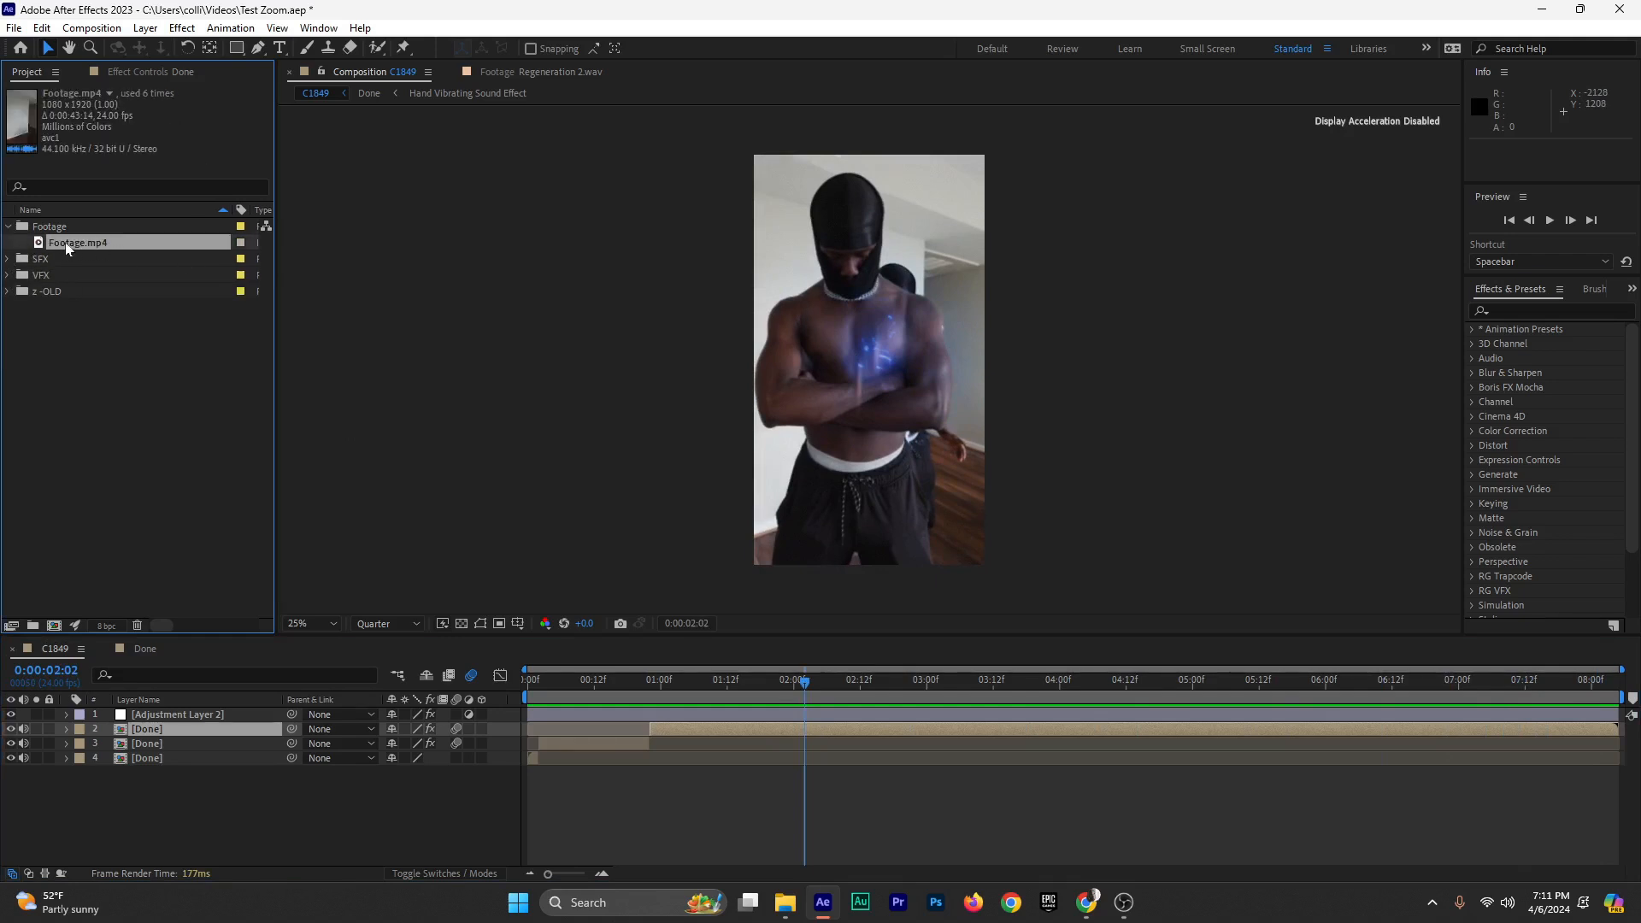
pyautogui.moveTo(65, 242); pyautogui.dragTo(53, 626)
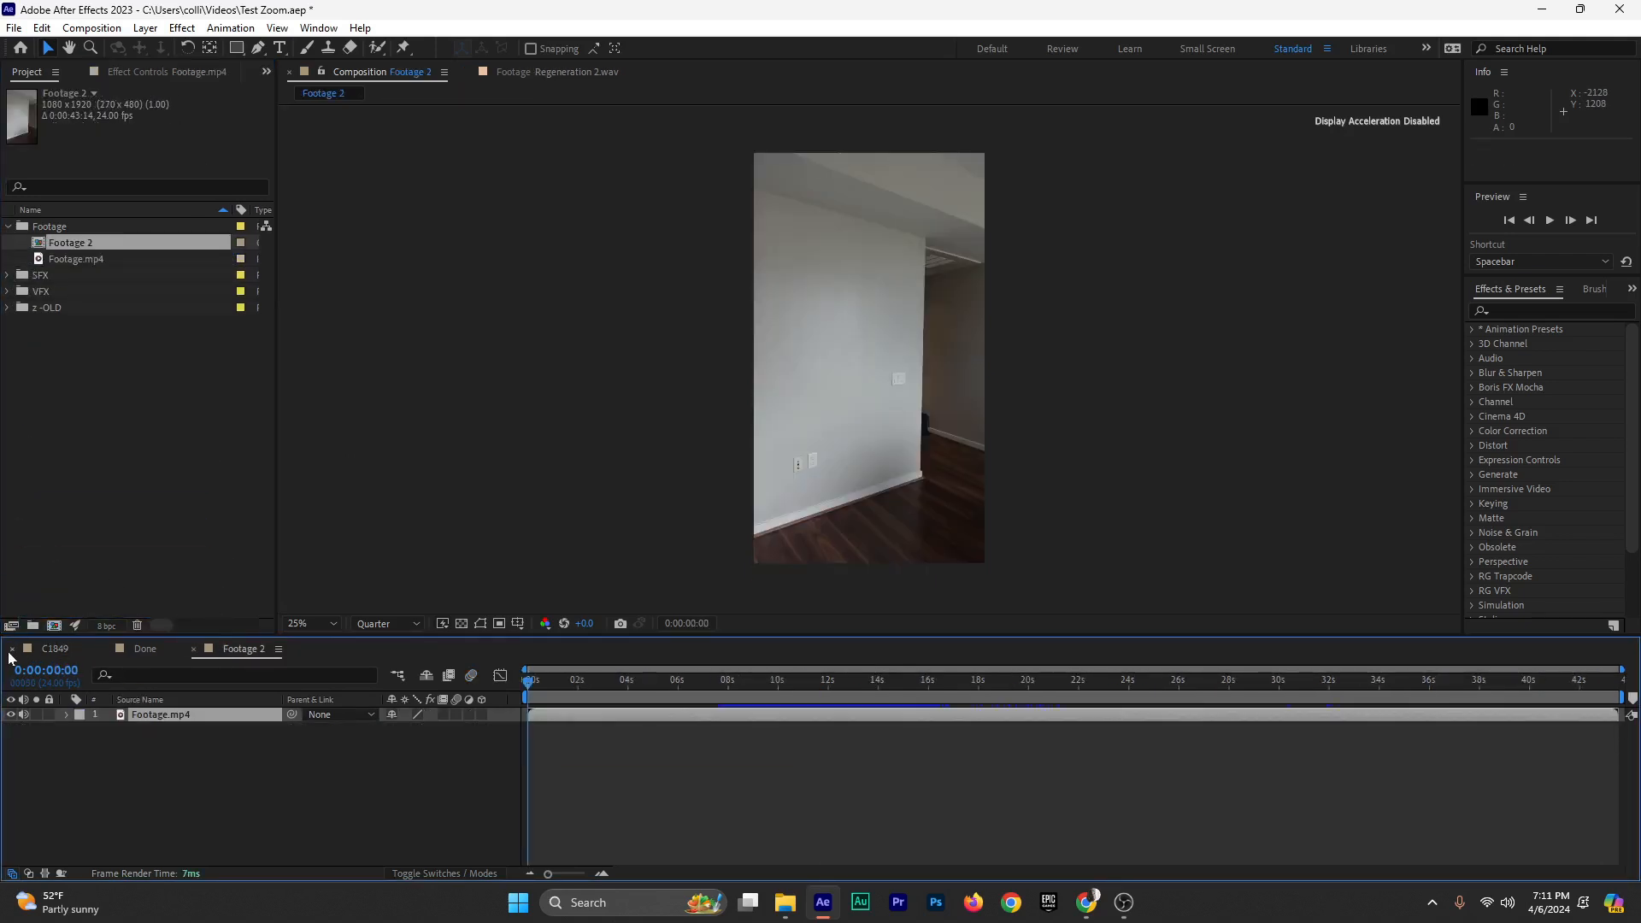
pyautogui.click(13, 649)
pyautogui.click(13, 649)
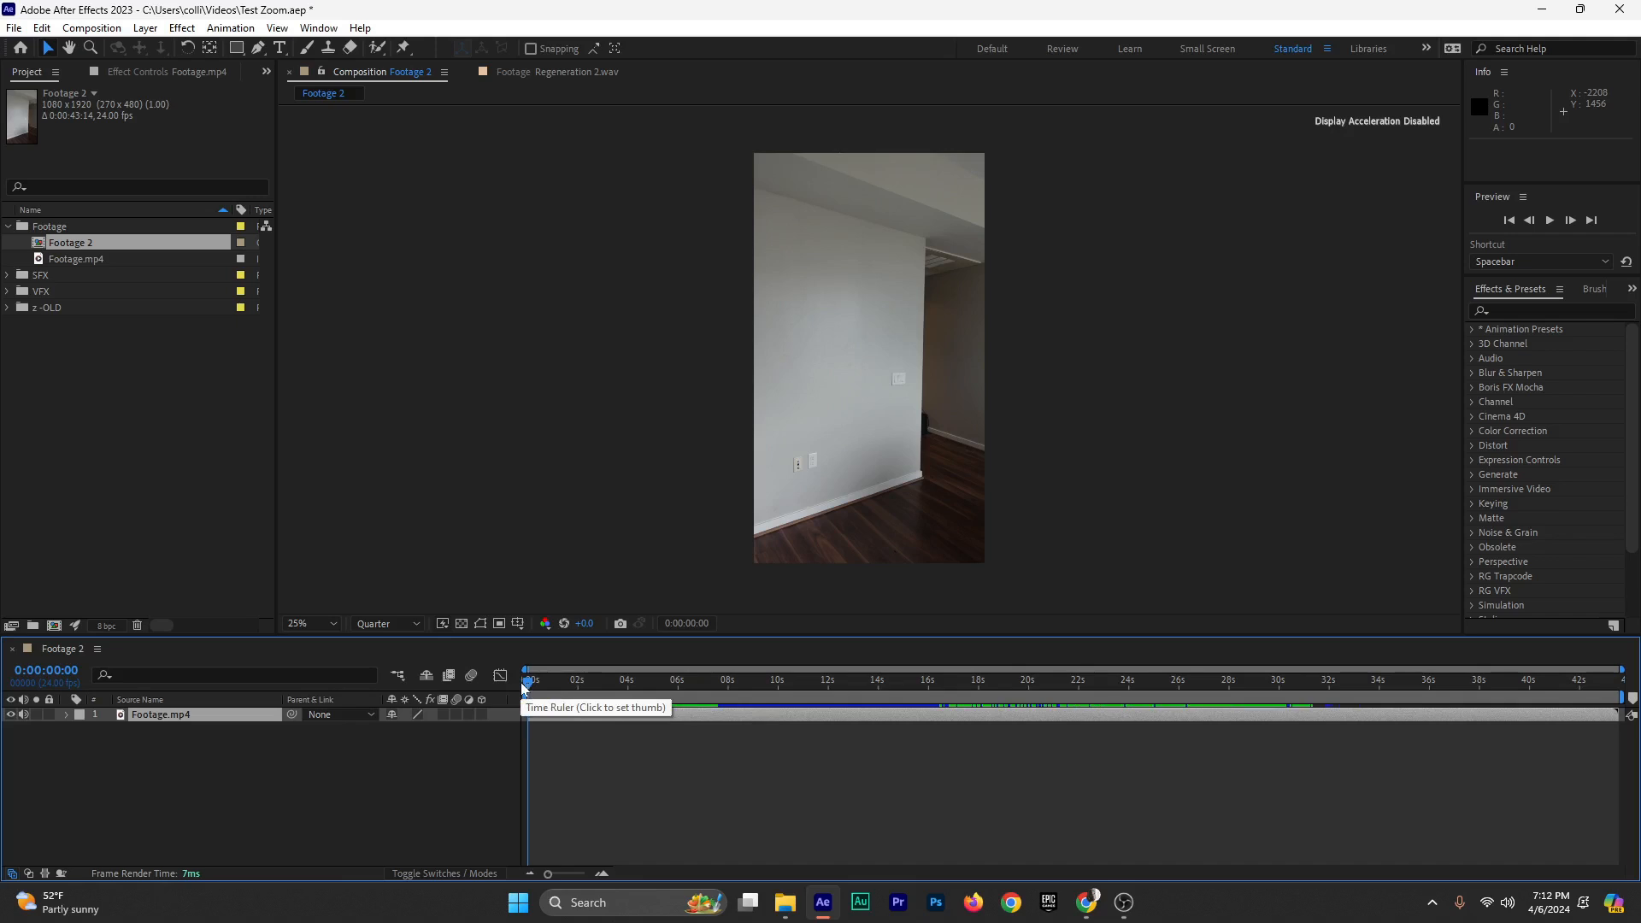
# Cut away the footage before 0:00:05:22 and move the remaining clip to the start of the timeline
pyautogui.moveTo(537, 676); pyautogui.dragTo(1244, 686)
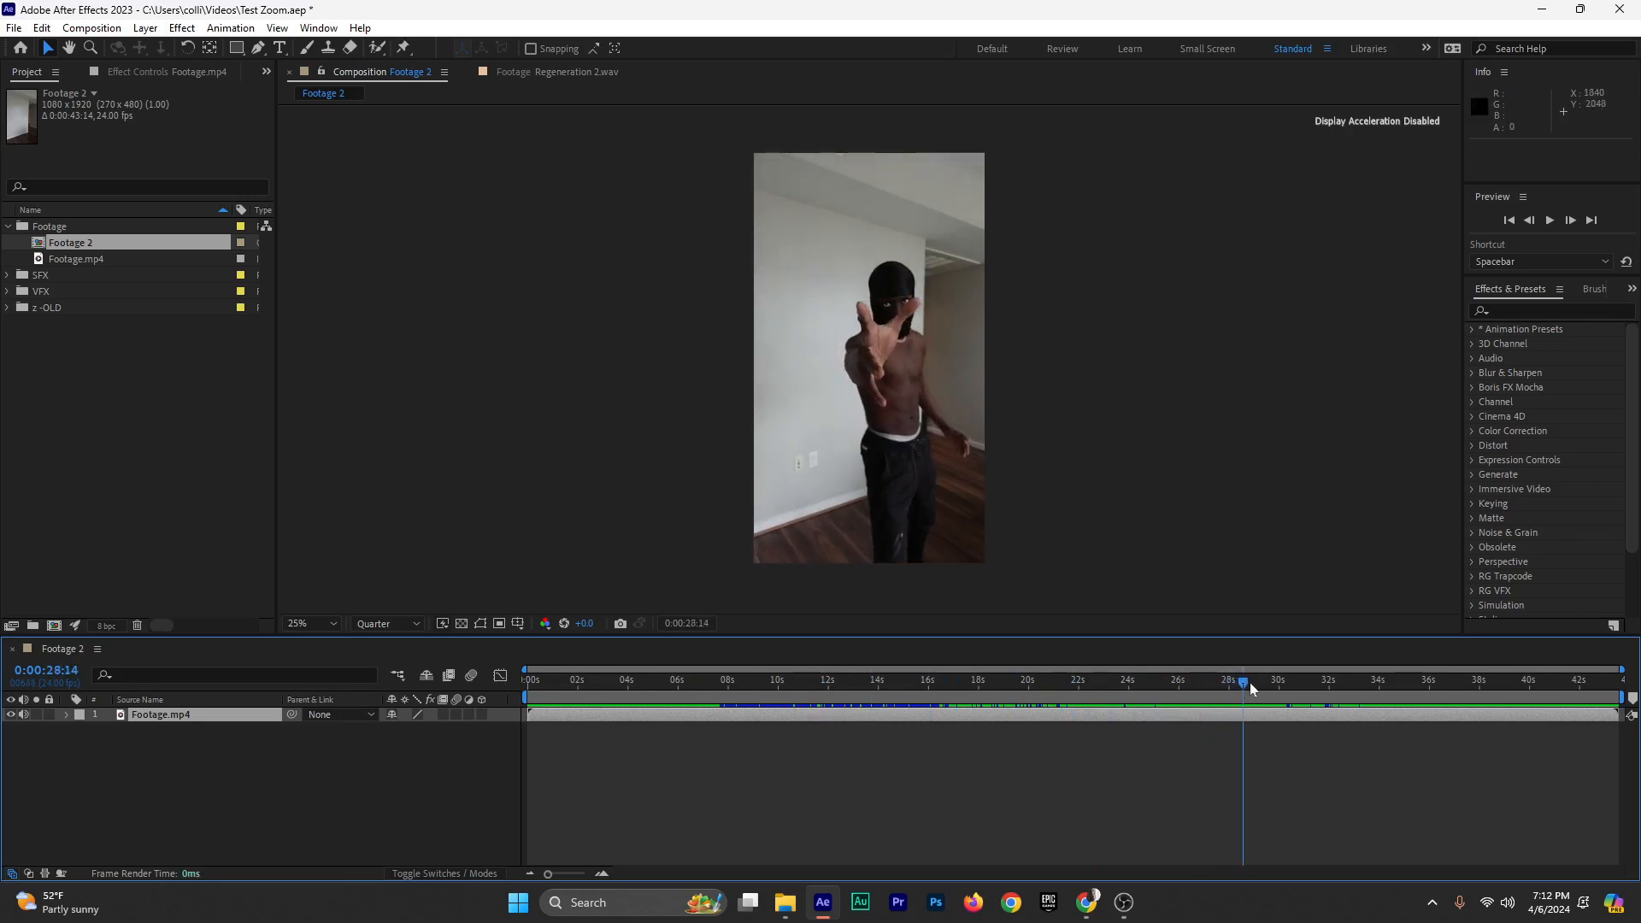
pyautogui.moveTo(1249, 682); pyautogui.dragTo(1212, 699)
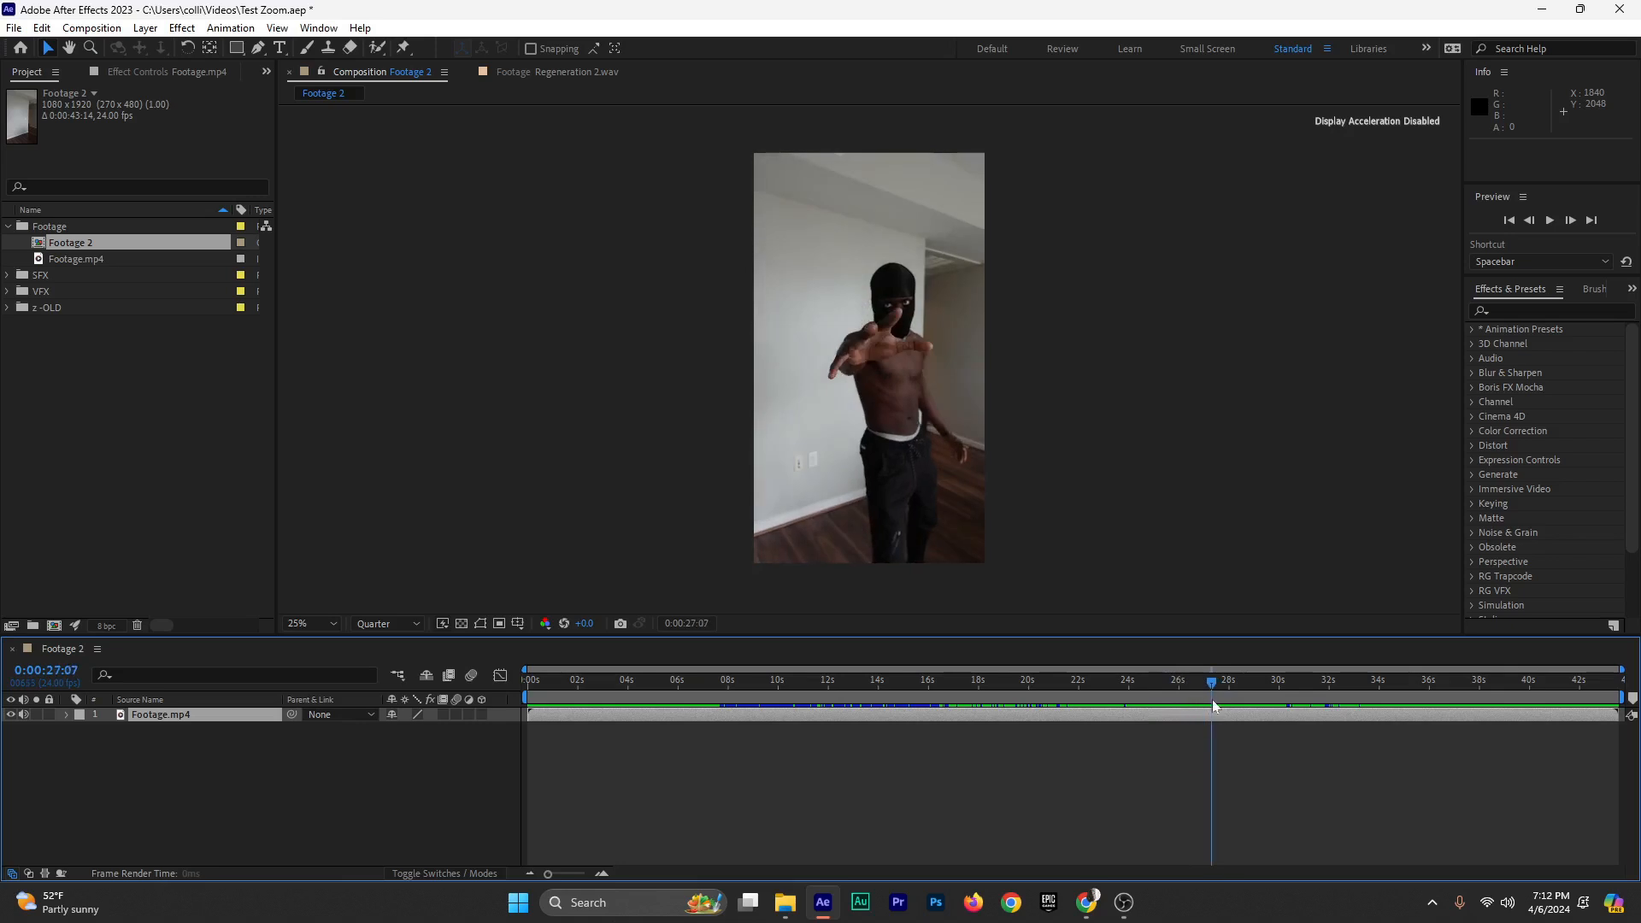
pyautogui.moveTo(602, 684); pyautogui.dragTo(673, 712)
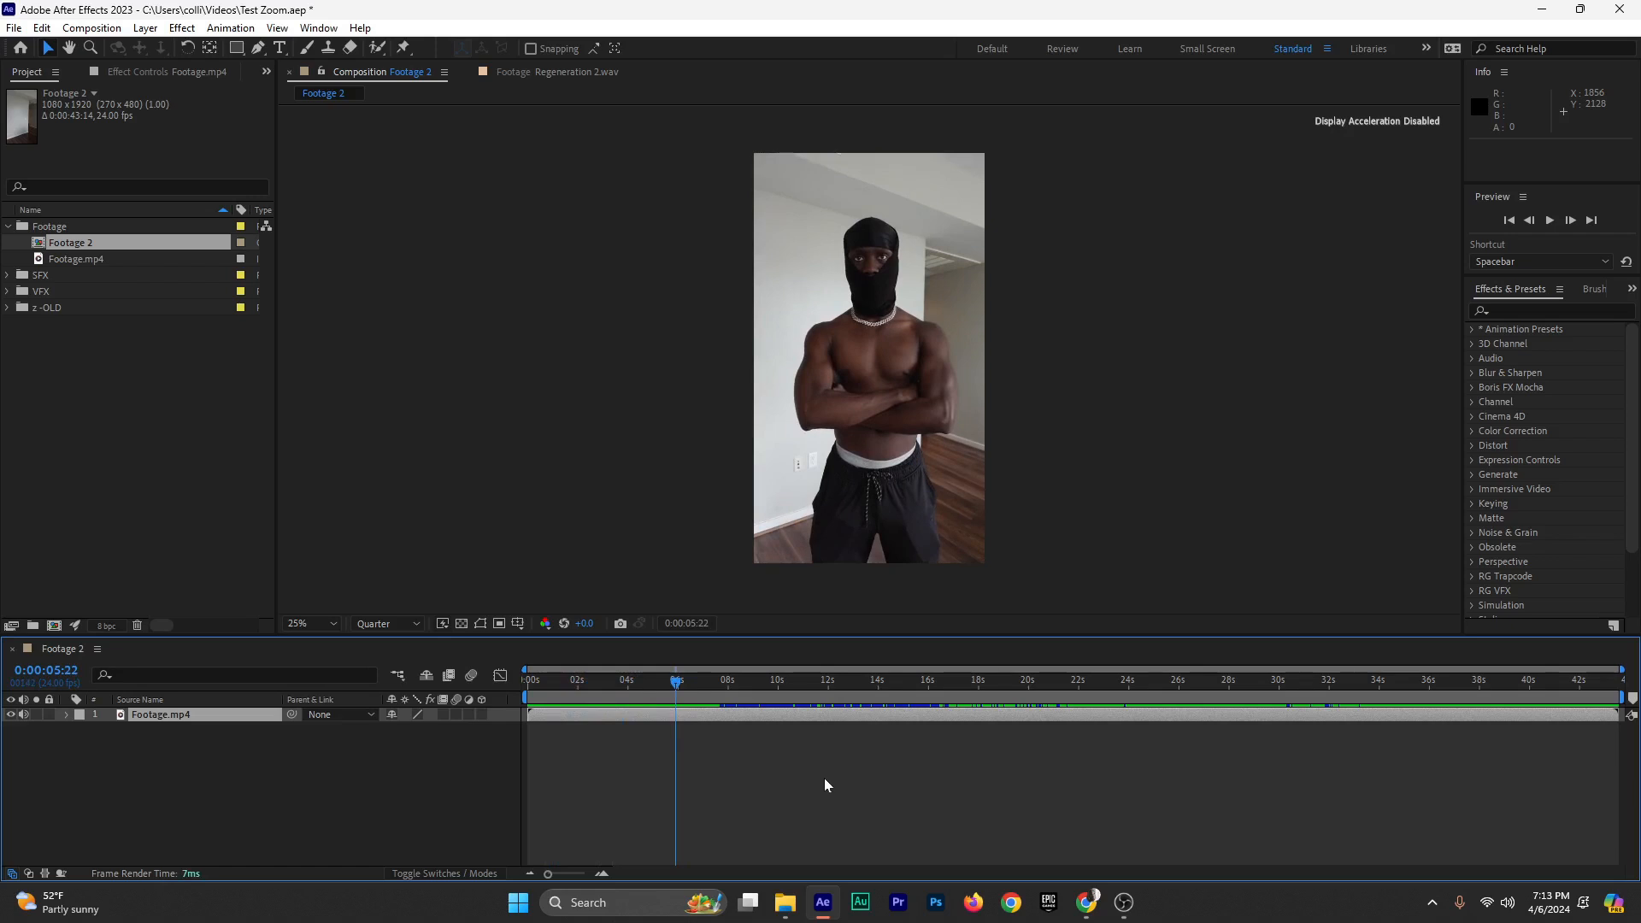
pyautogui.hotkey('ctrl', 'shift', 'd')
pyautogui.click(644, 731)
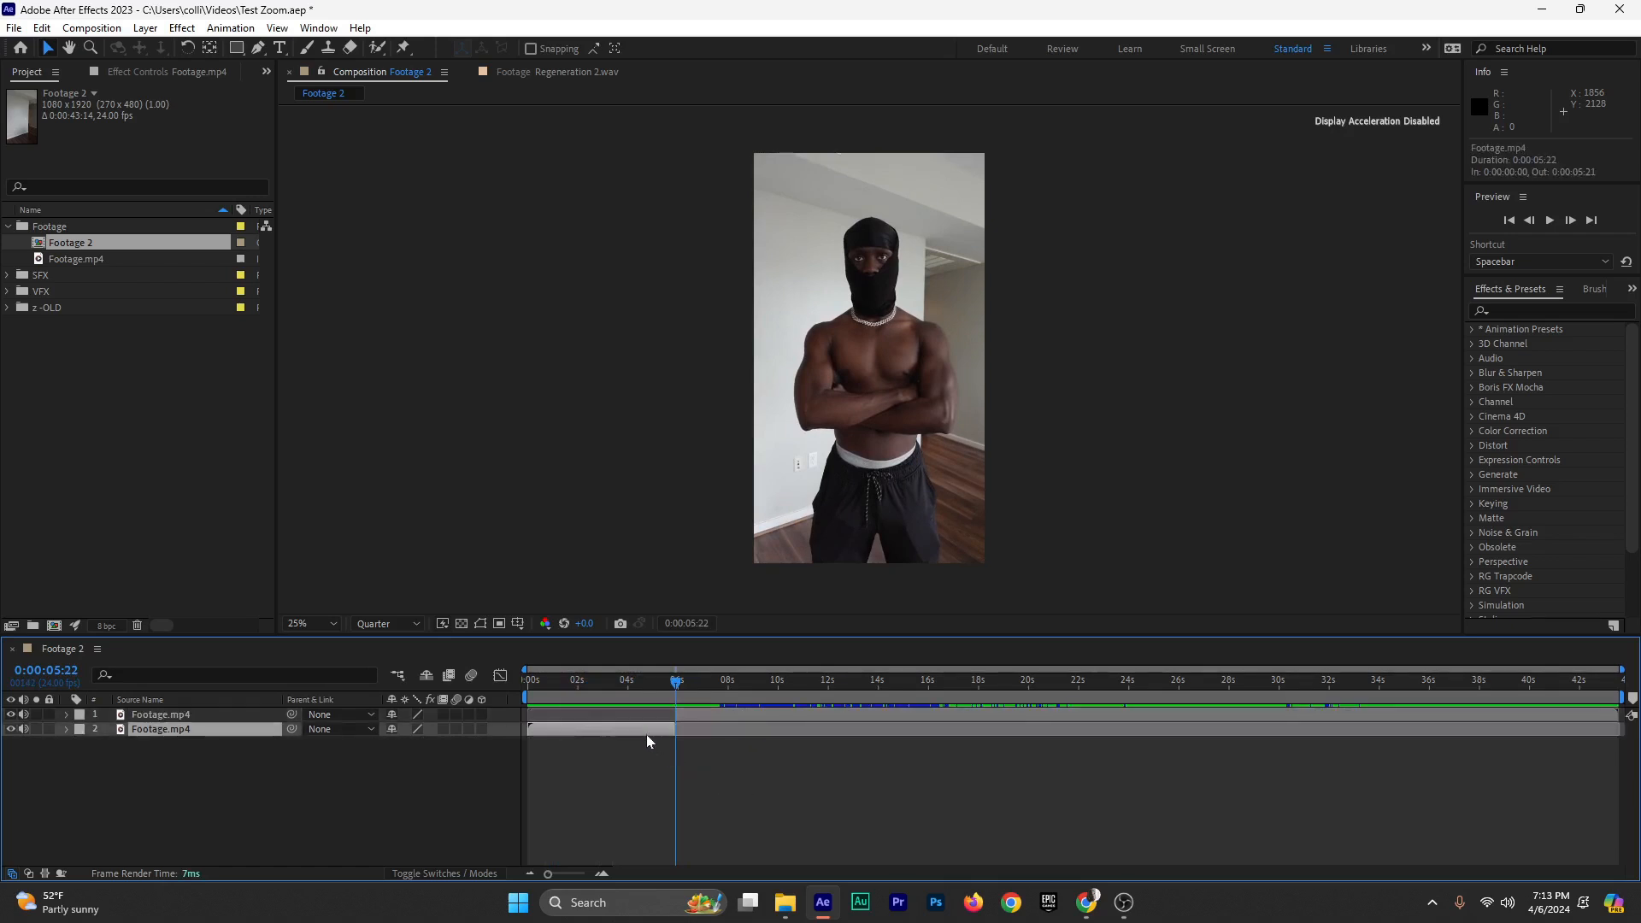
pyautogui.press('Delete')
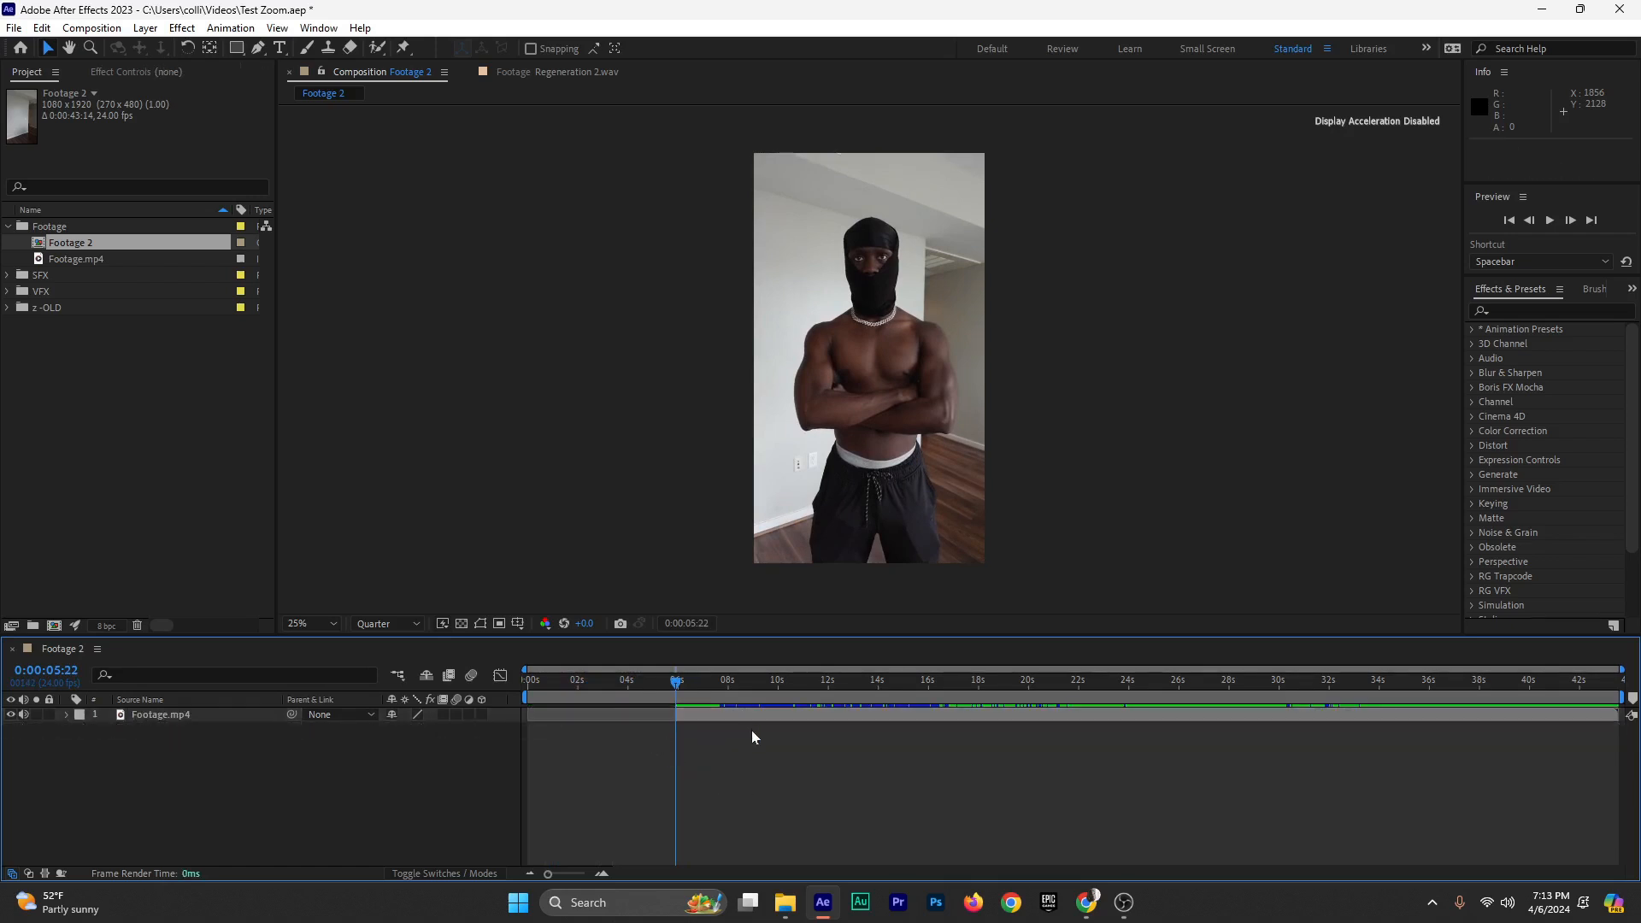
pyautogui.moveTo(735, 716); pyautogui.dragTo(588, 756)
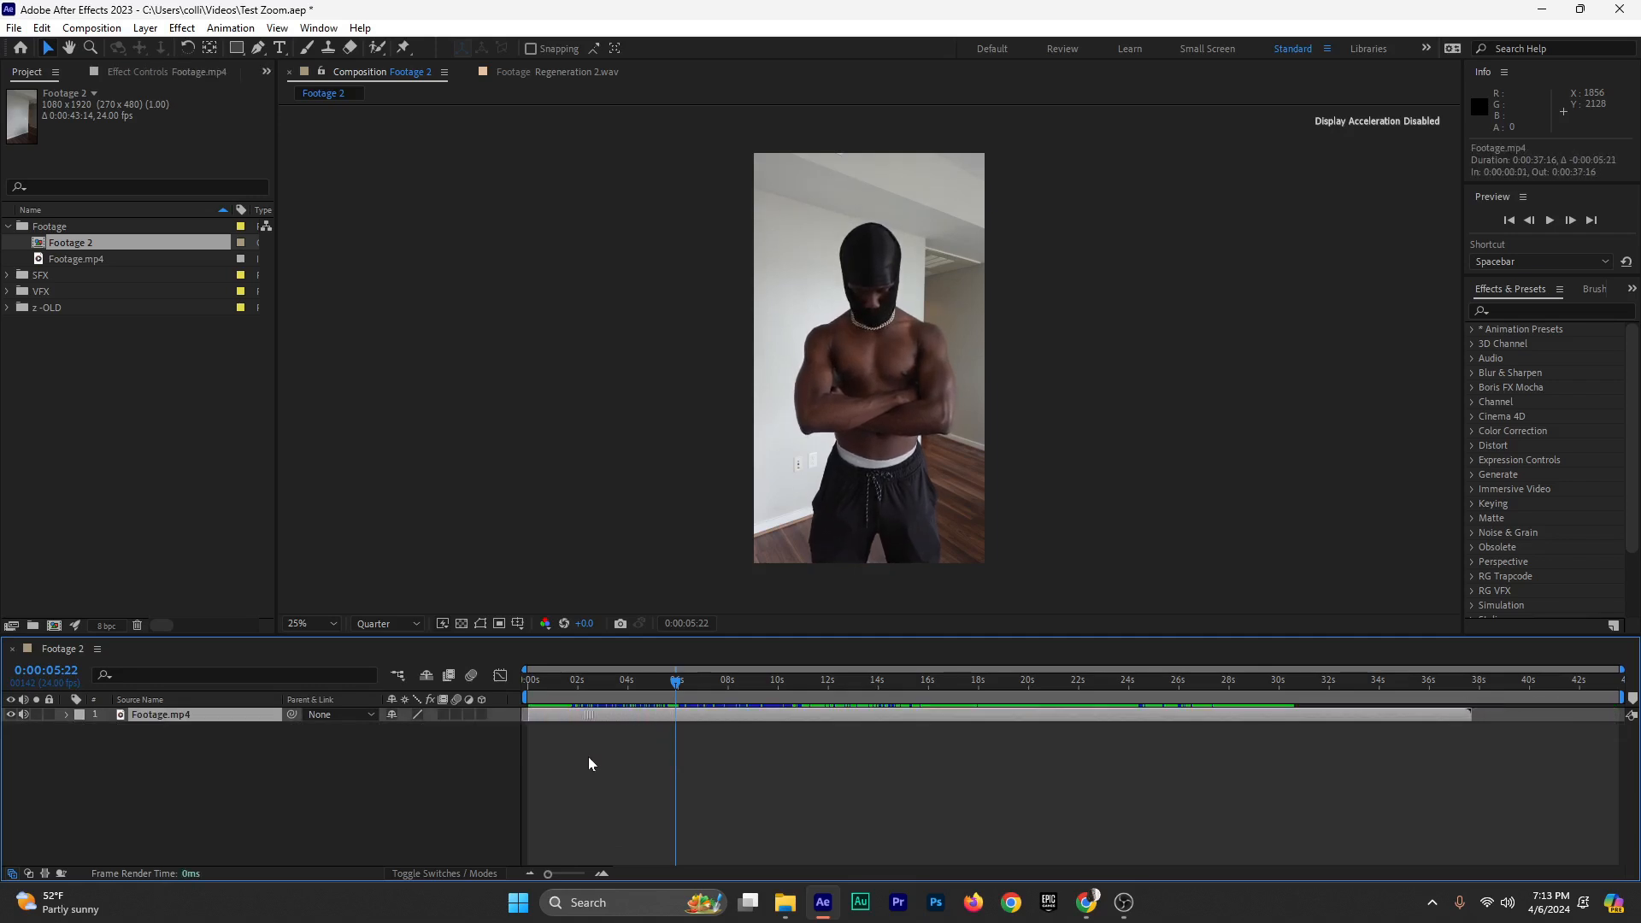
# Remove the section between about 0:00:08:03 and 0:00:19:23, and move the last clip to the start of the timeline
pyautogui.moveTo(581, 699); pyautogui.dragTo(1031, 708)
pyautogui.hotkey('ctrl', 'shift', 'd')
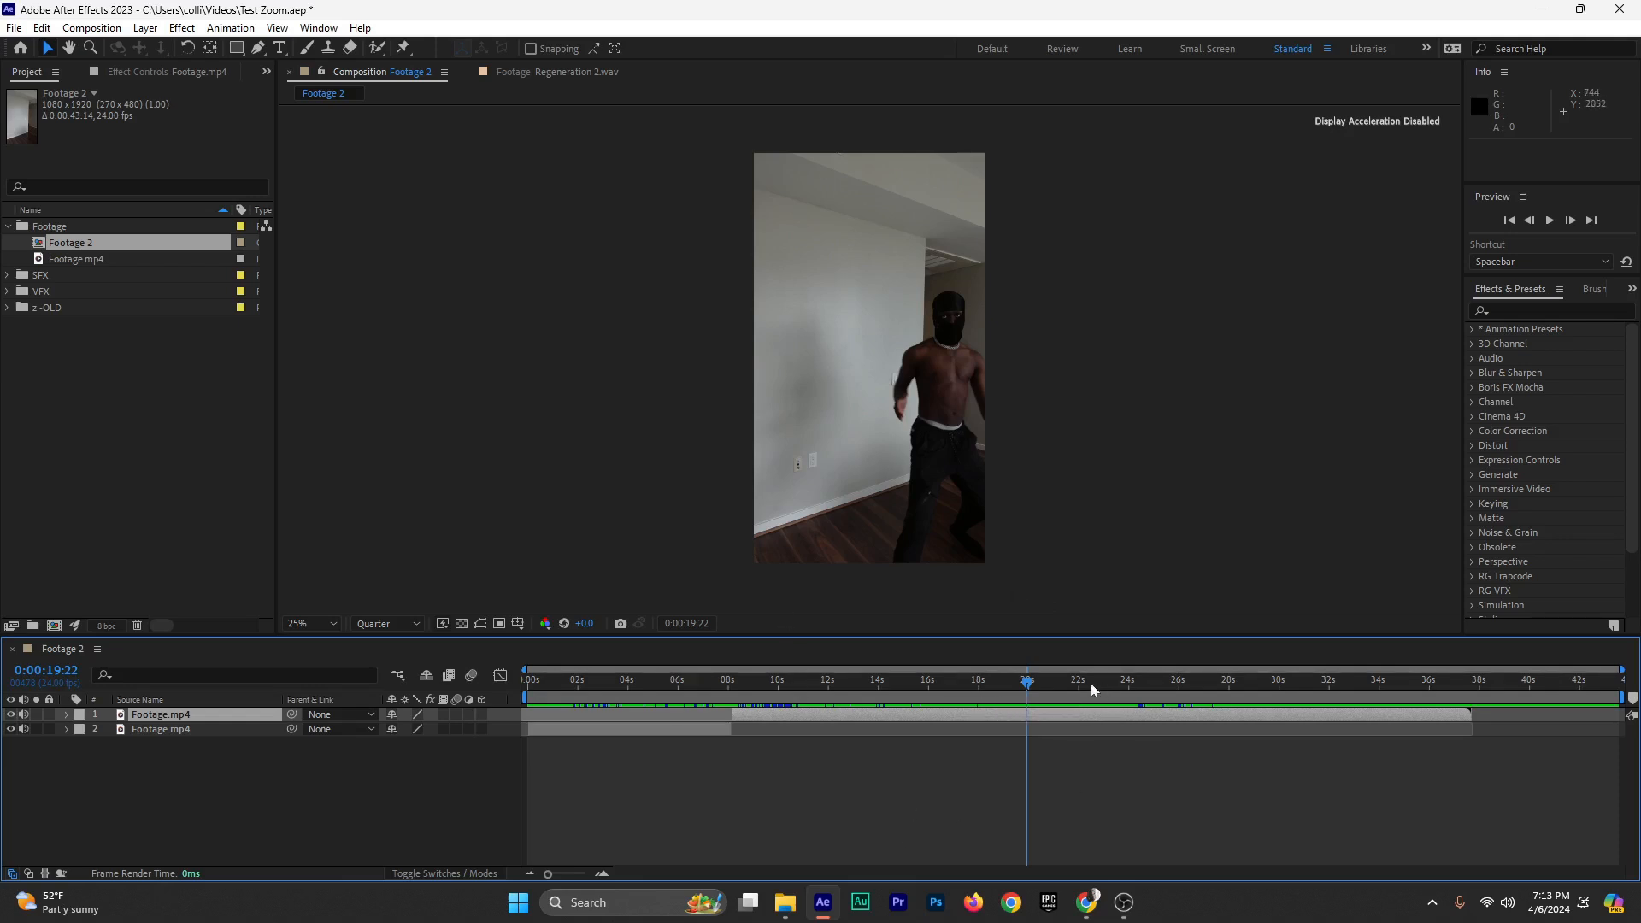
pyautogui.moveTo(1023, 689); pyautogui.dragTo(1027, 691)
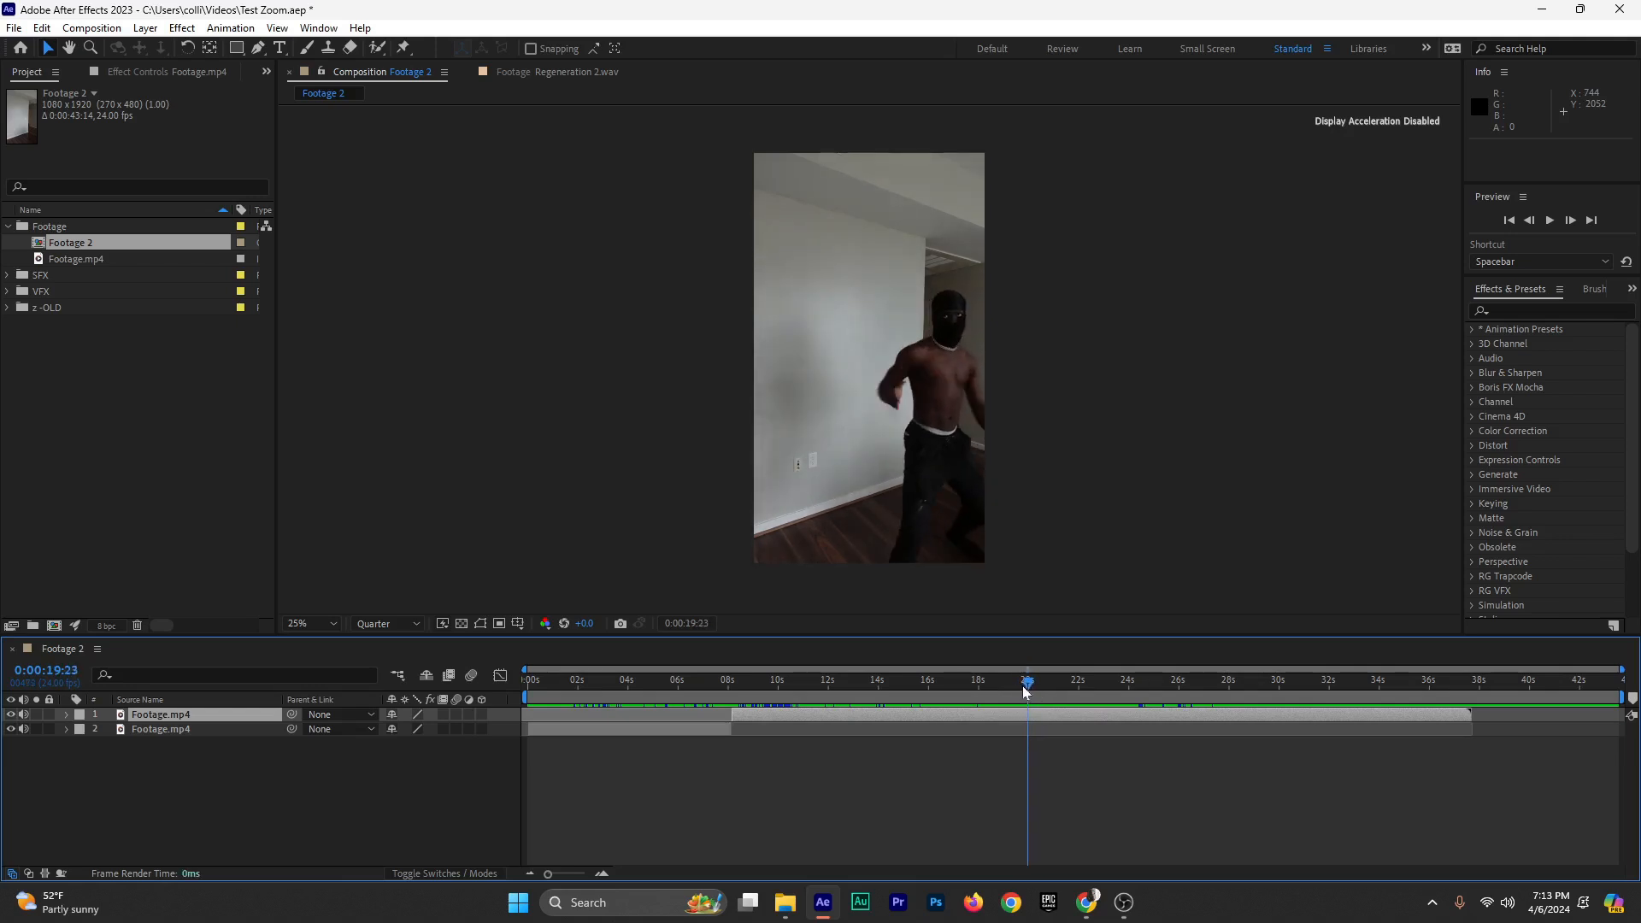
pyautogui.click(1038, 727)
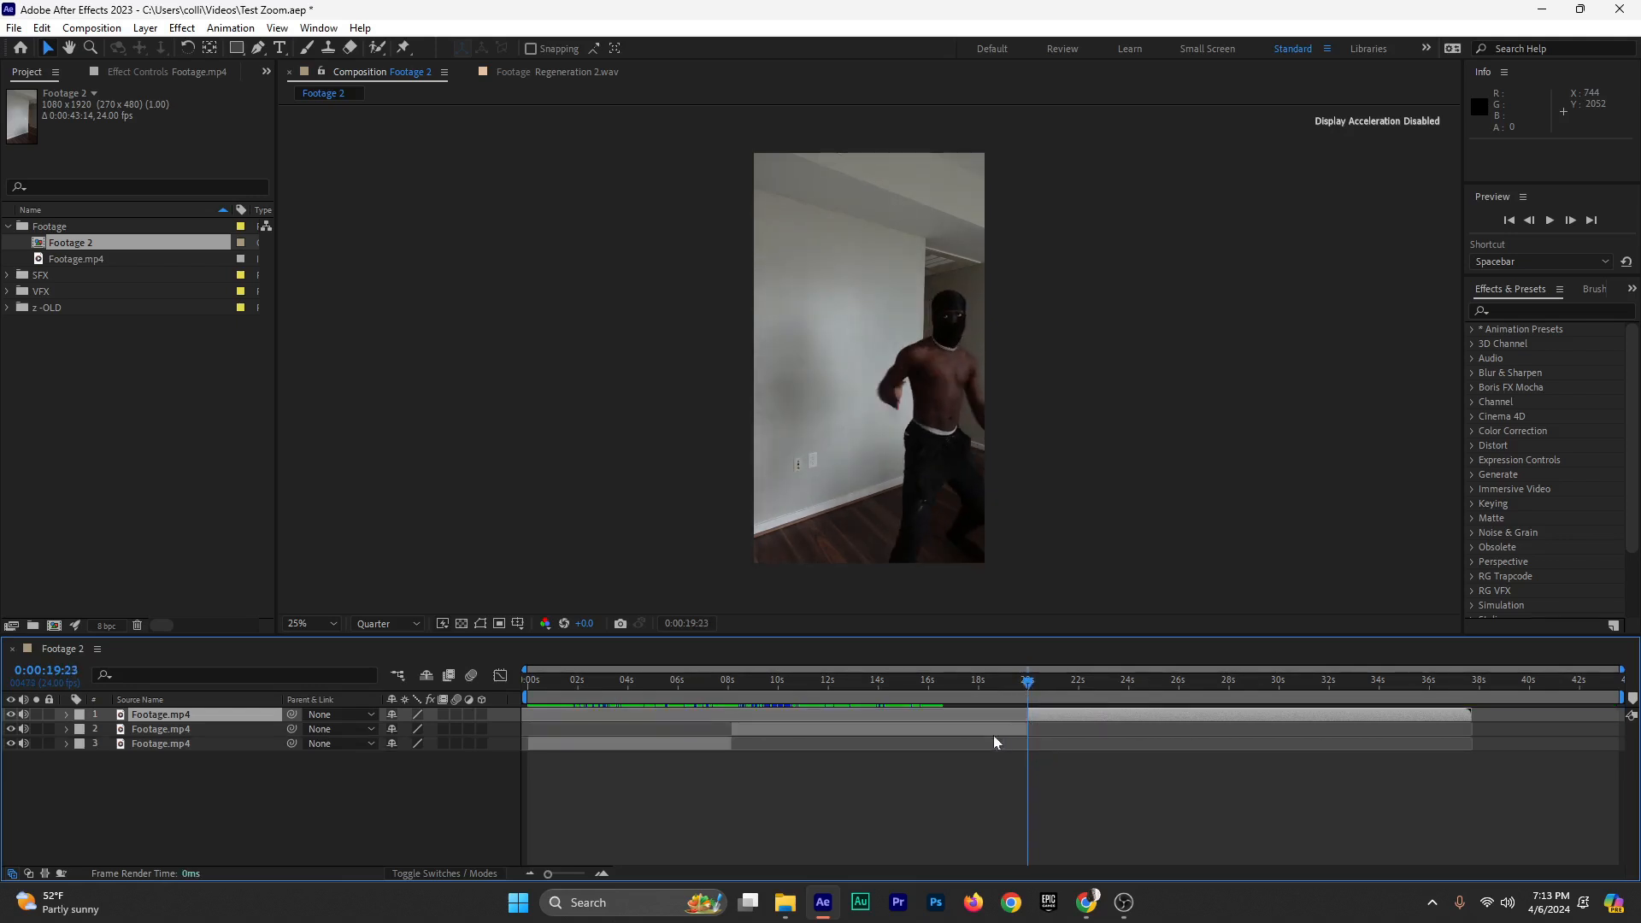
pyautogui.hotkey('ctrl', 'shift', 'd')
pyautogui.press('Delete')
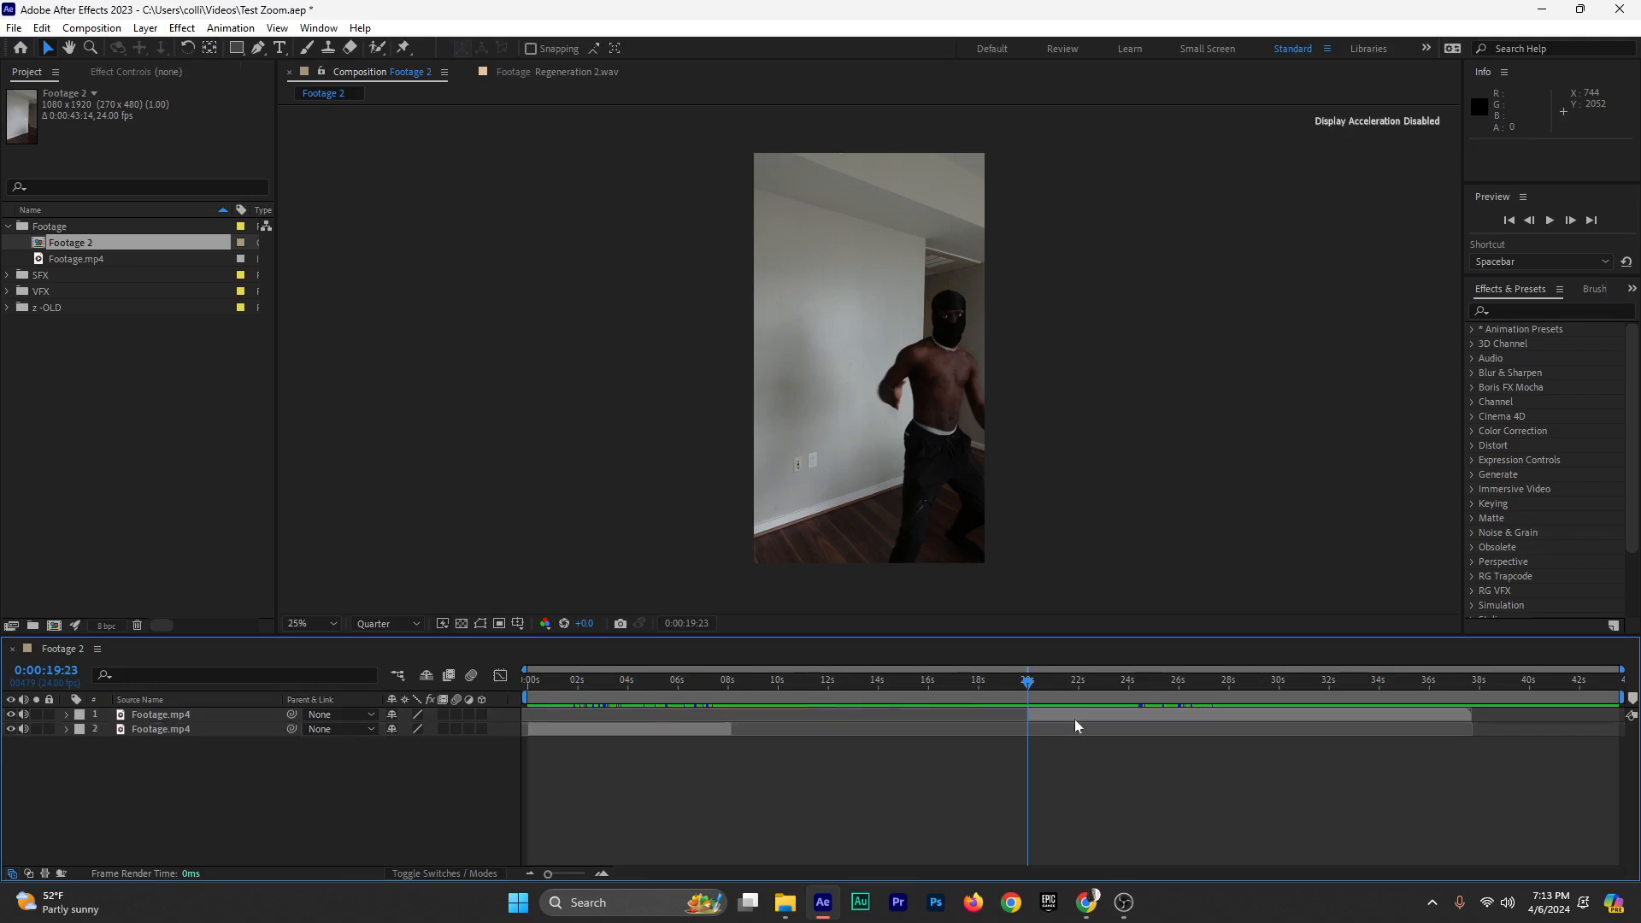
pyautogui.moveTo(1074, 720); pyautogui.dragTo(572, 752)
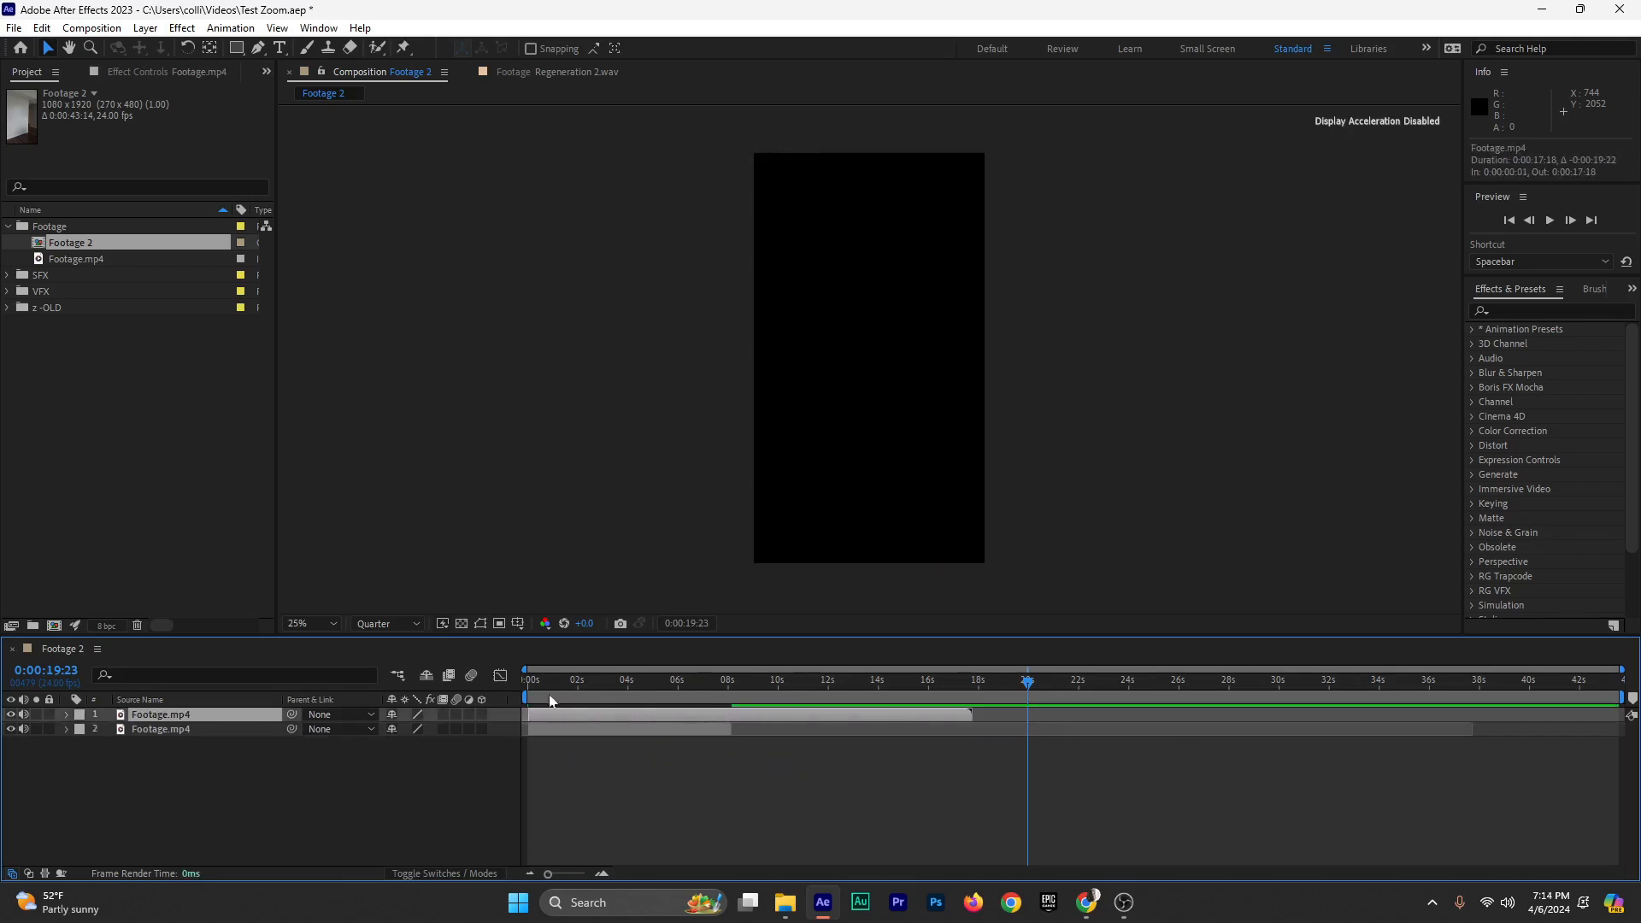
# Split the upper clip at 0:00:04:04, delete the part after the cut, and return to the first frame
pyautogui.moveTo(544, 682); pyautogui.dragTo(633, 695)
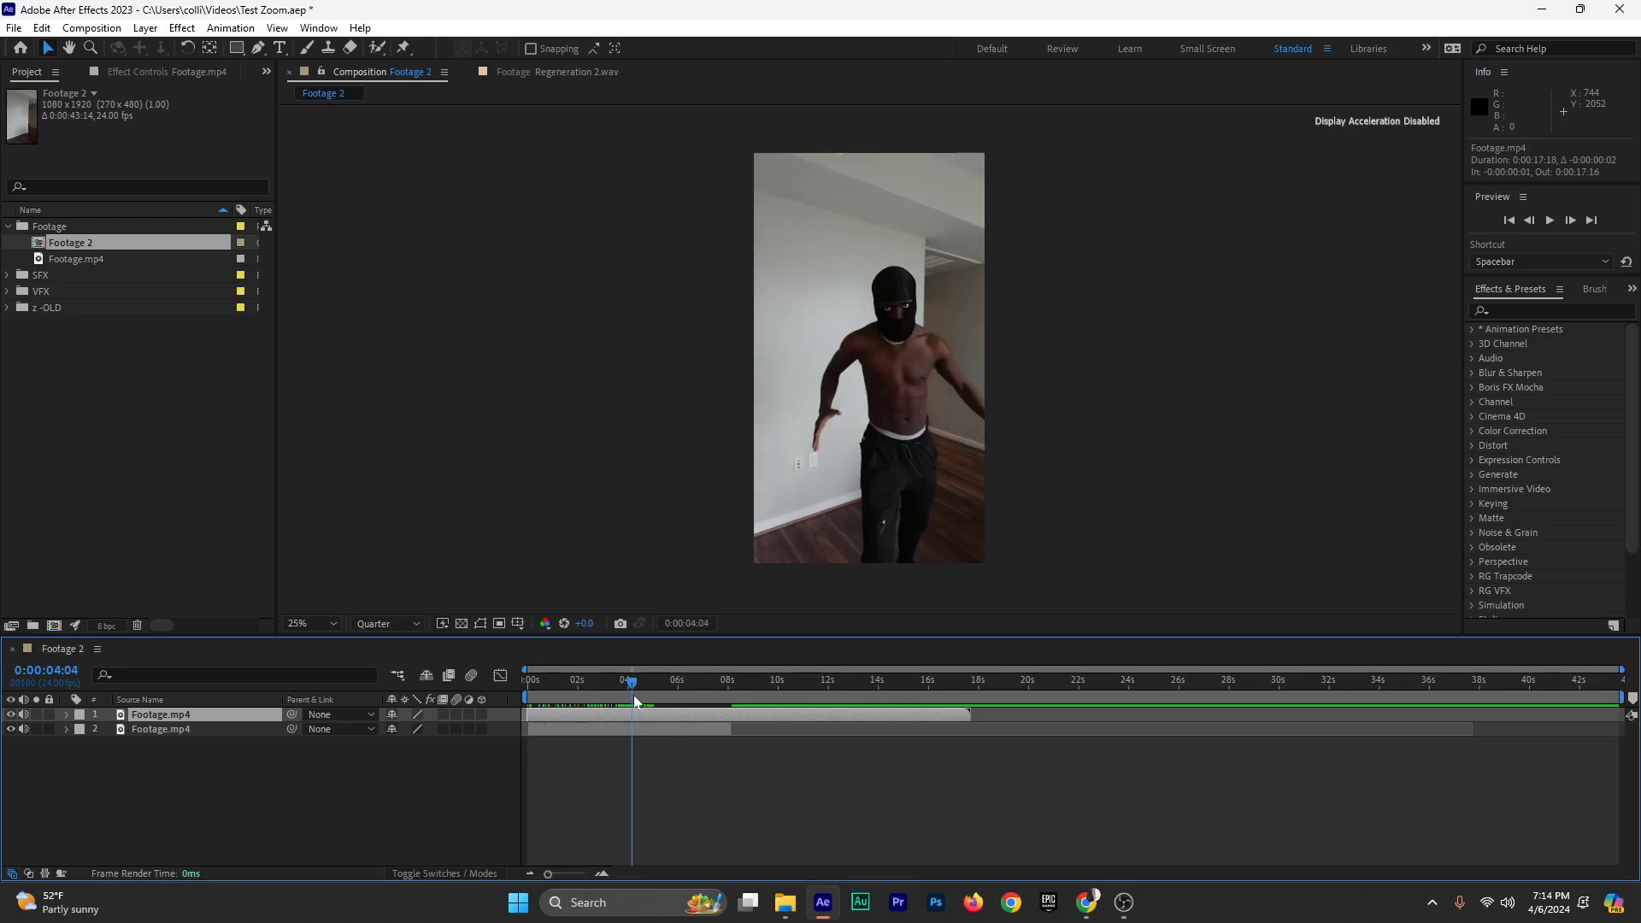
pyautogui.hotkey('ctrl', 'shift', 'd')
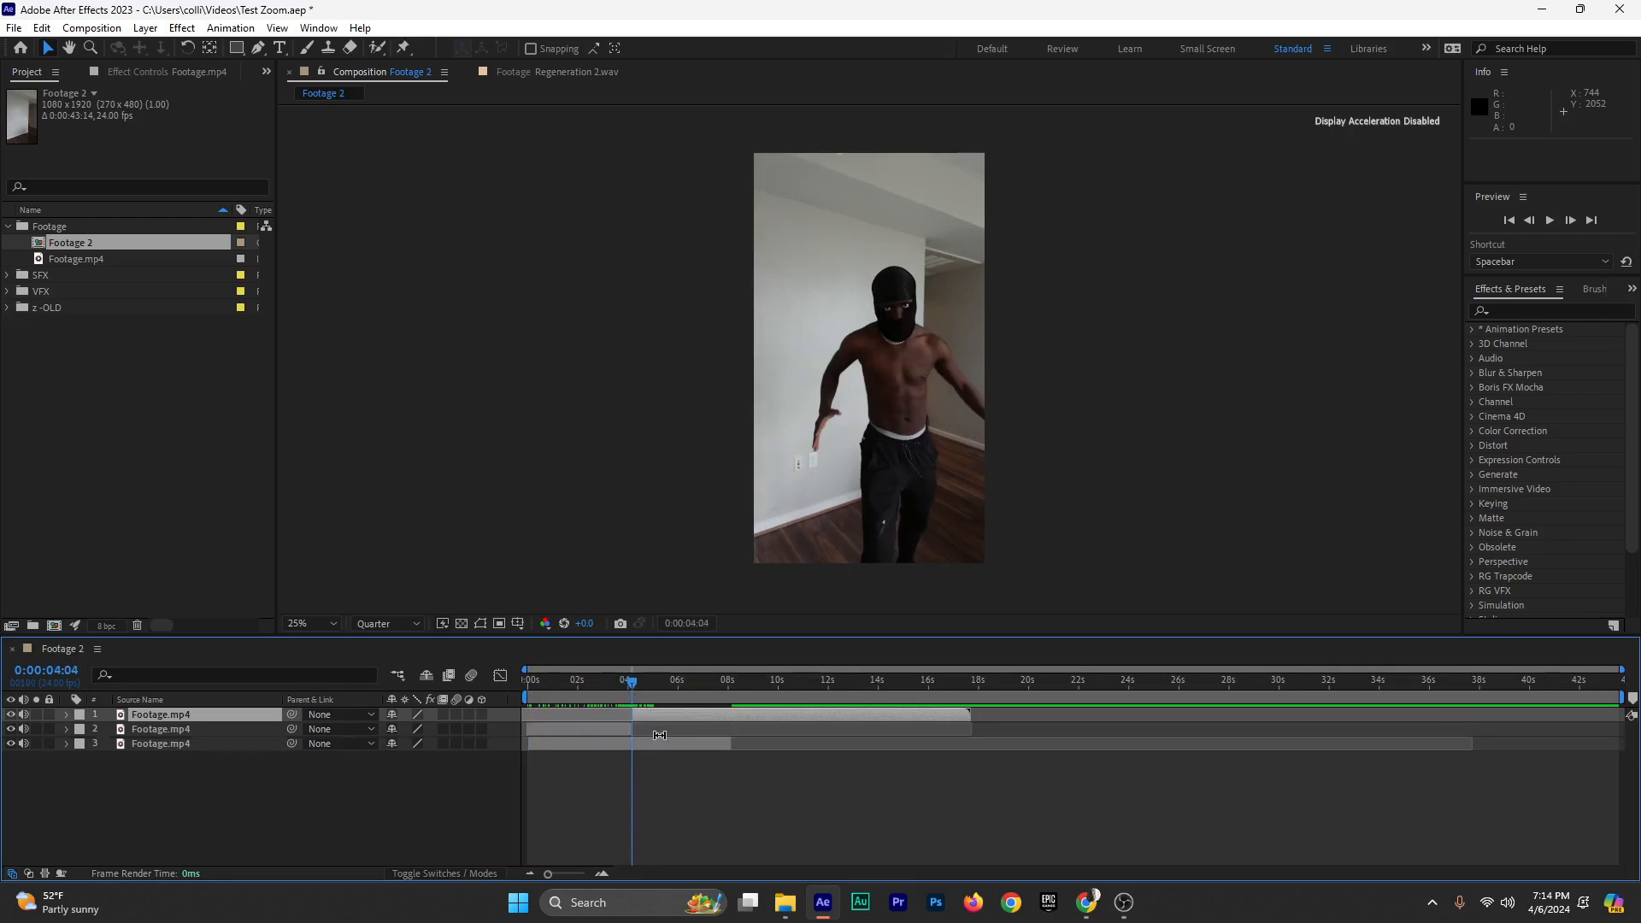
pyautogui.press('Delete')
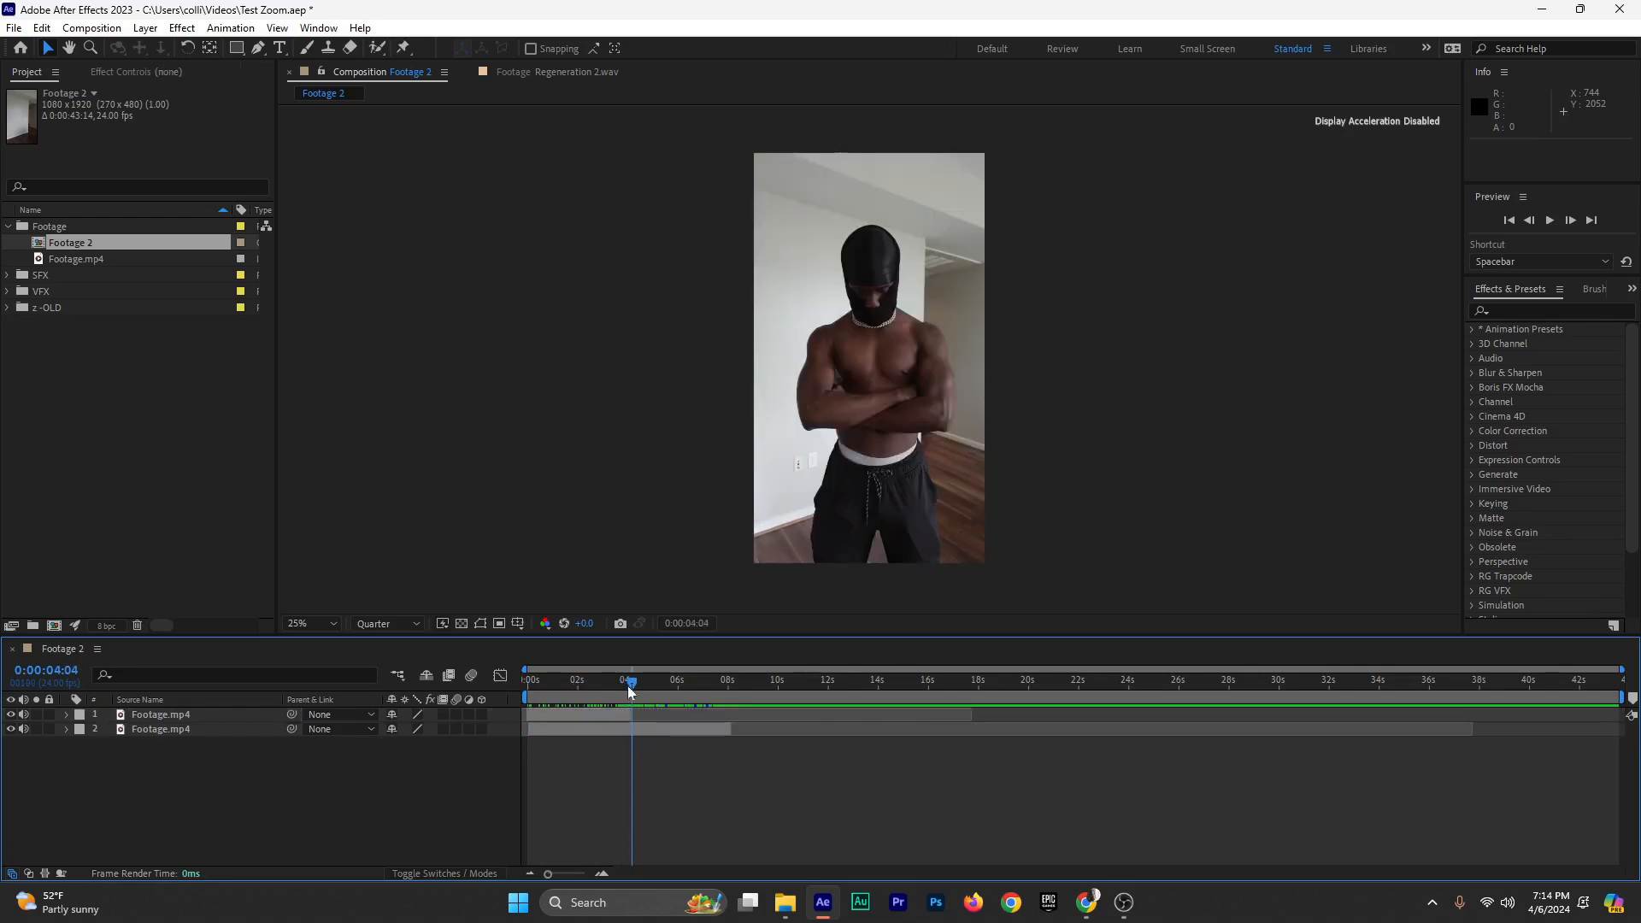
pyautogui.moveTo(627, 686); pyautogui.dragTo(518, 736)
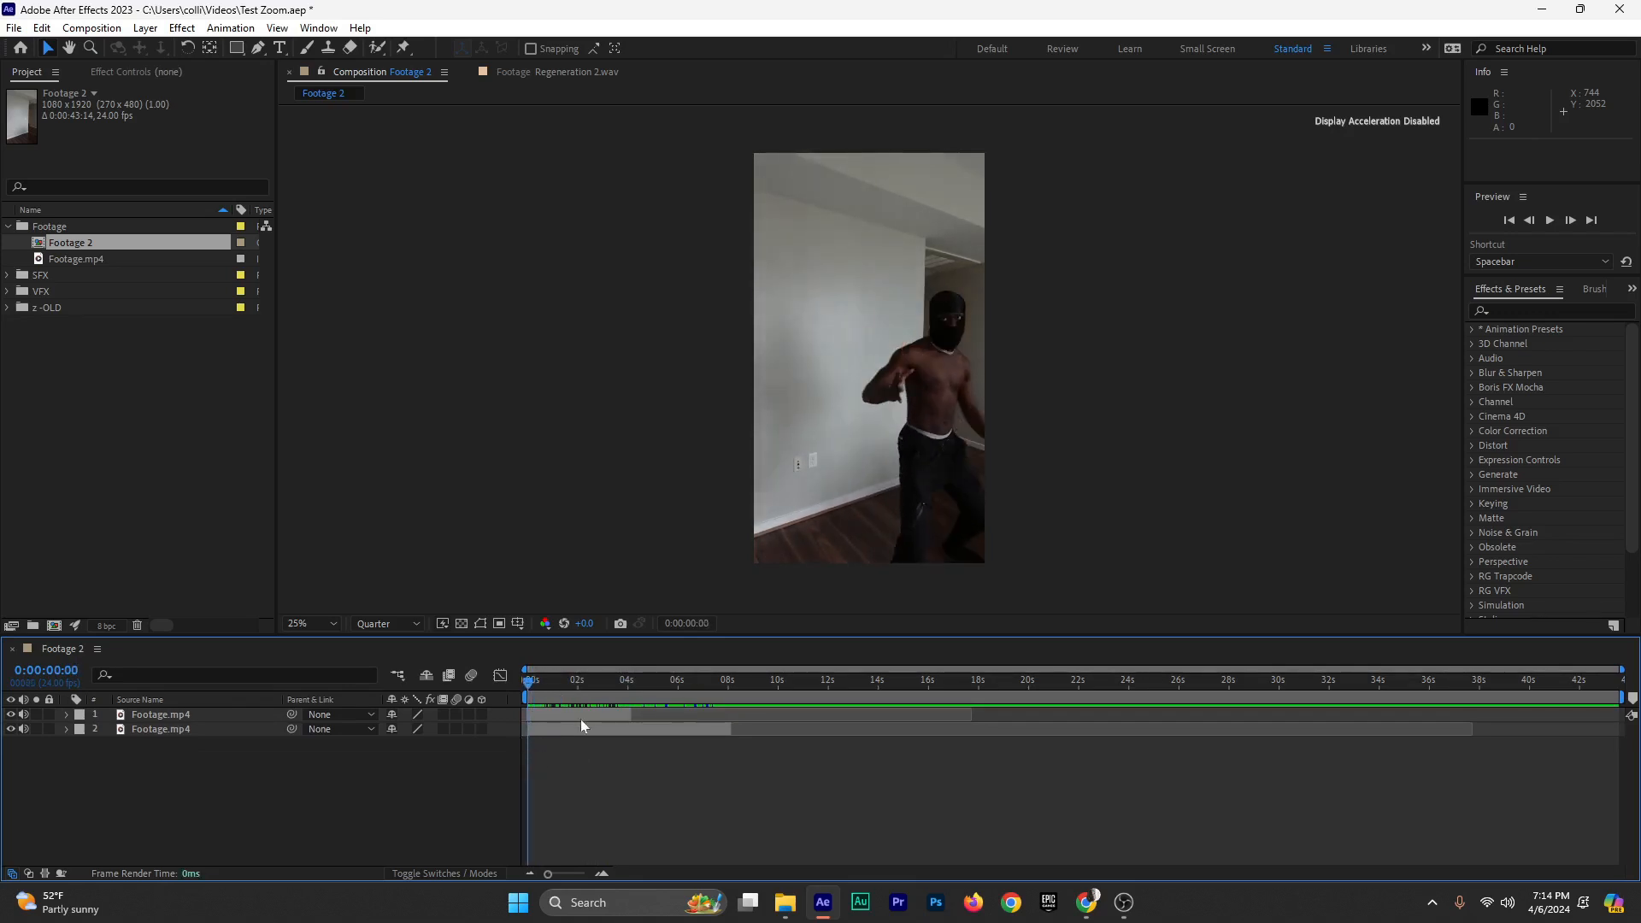
# Rename the lower Footage.mp4 layer as Second Guy and give it a yellow label
pyautogui.click(170, 730)
pyautogui.press('Return')
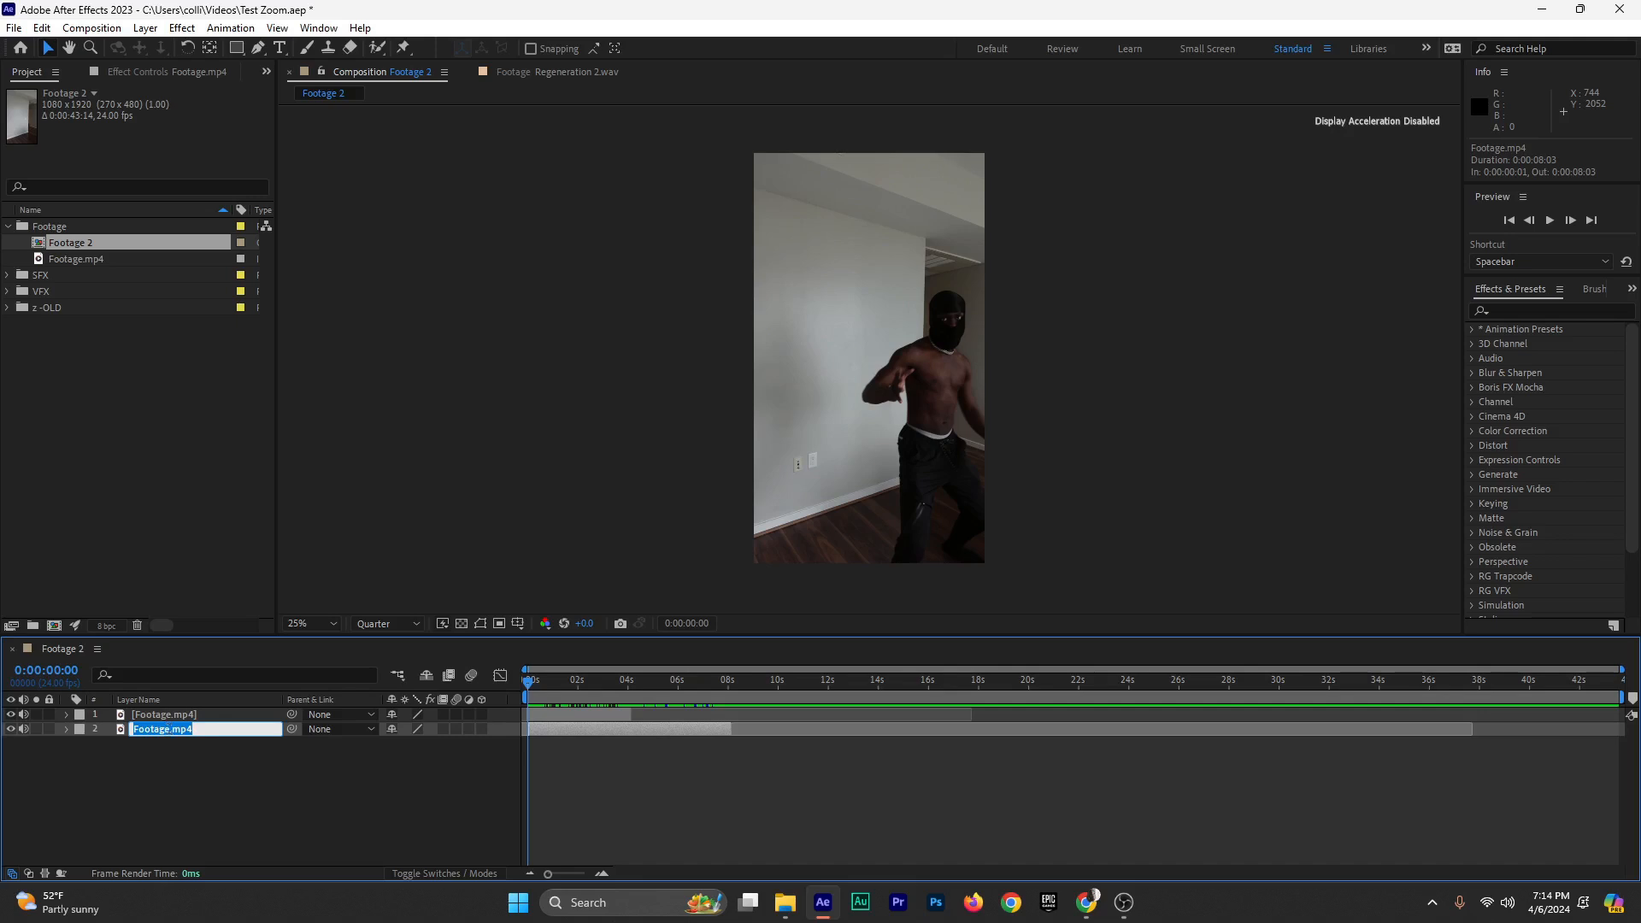
pyautogui.write('Second Guy')
pyautogui.click(78, 728)
pyautogui.click(124, 436)
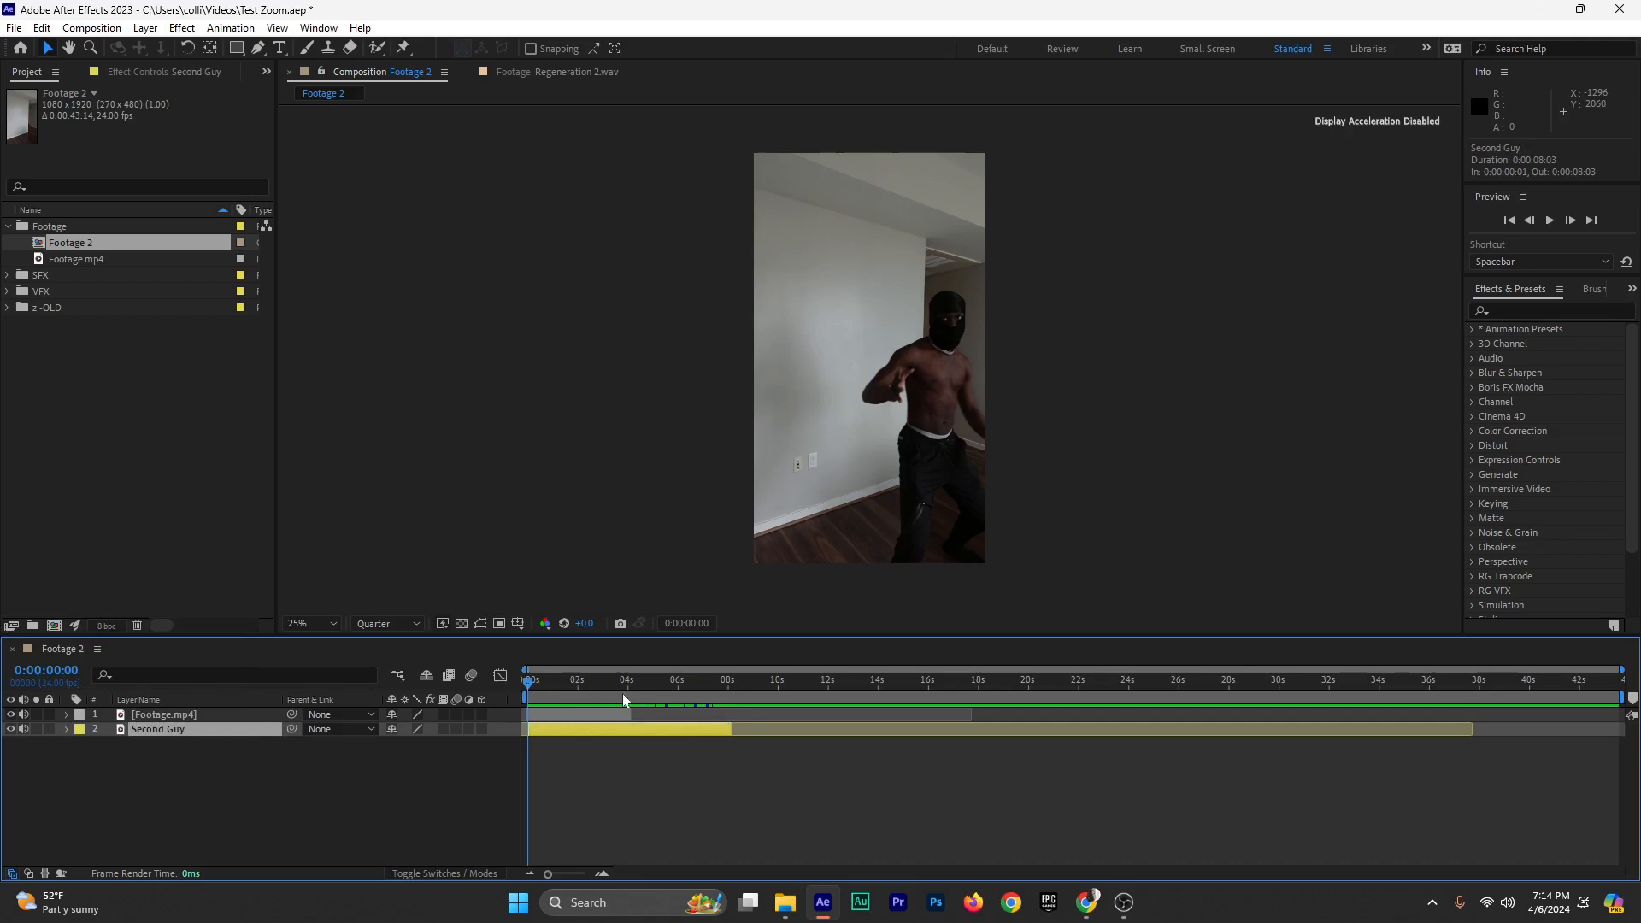
# Rename the upper Footage.mp4 layer as Bad Guy and save the project
pyautogui.moveTo(540, 690); pyautogui.dragTo(575, 689)
pyautogui.click(569, 713)
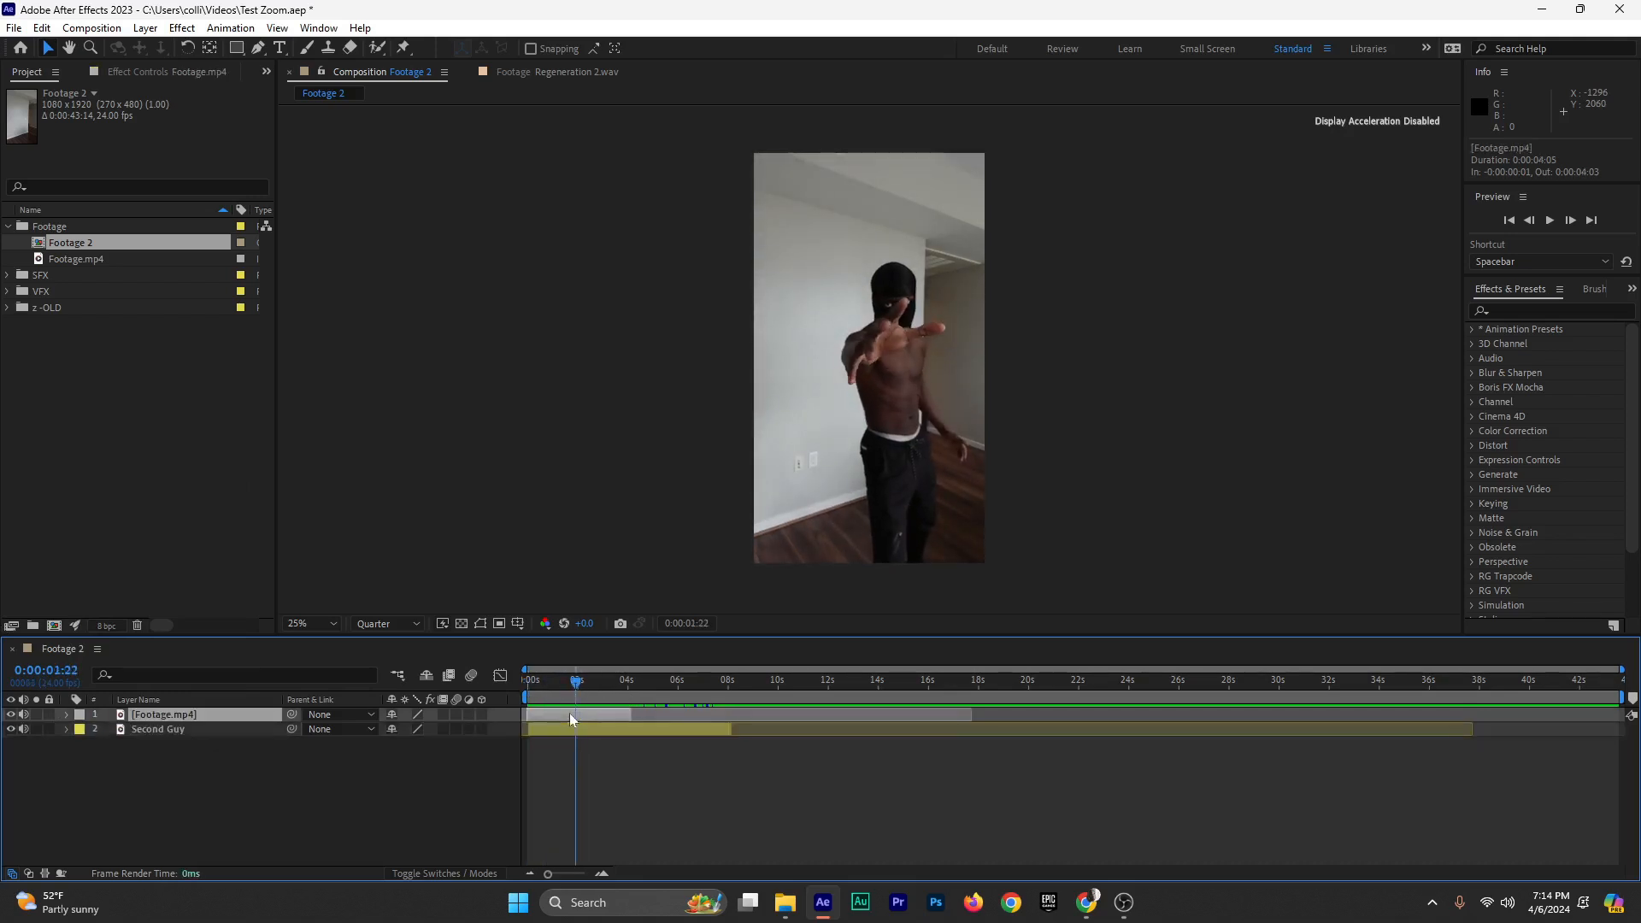
pyautogui.rightClick(218, 716)
pyautogui.click(295, 667)
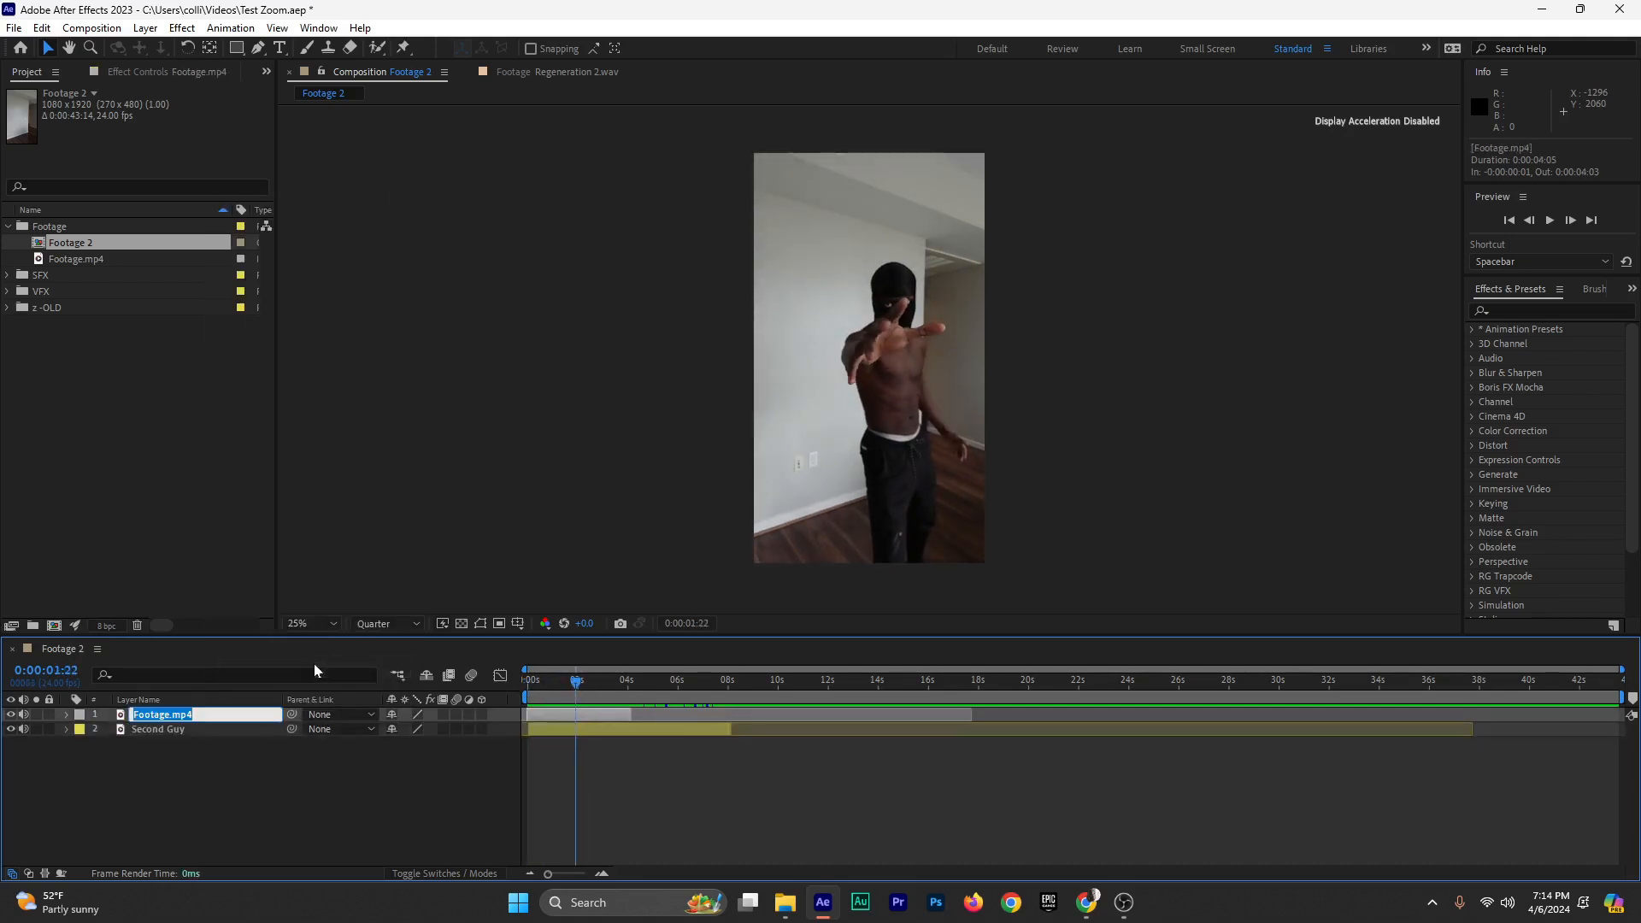
pyautogui.write('D')
pyautogui.press('BackSpace')
pyautogui.write('Bad Guy')
pyautogui.click(162, 812)
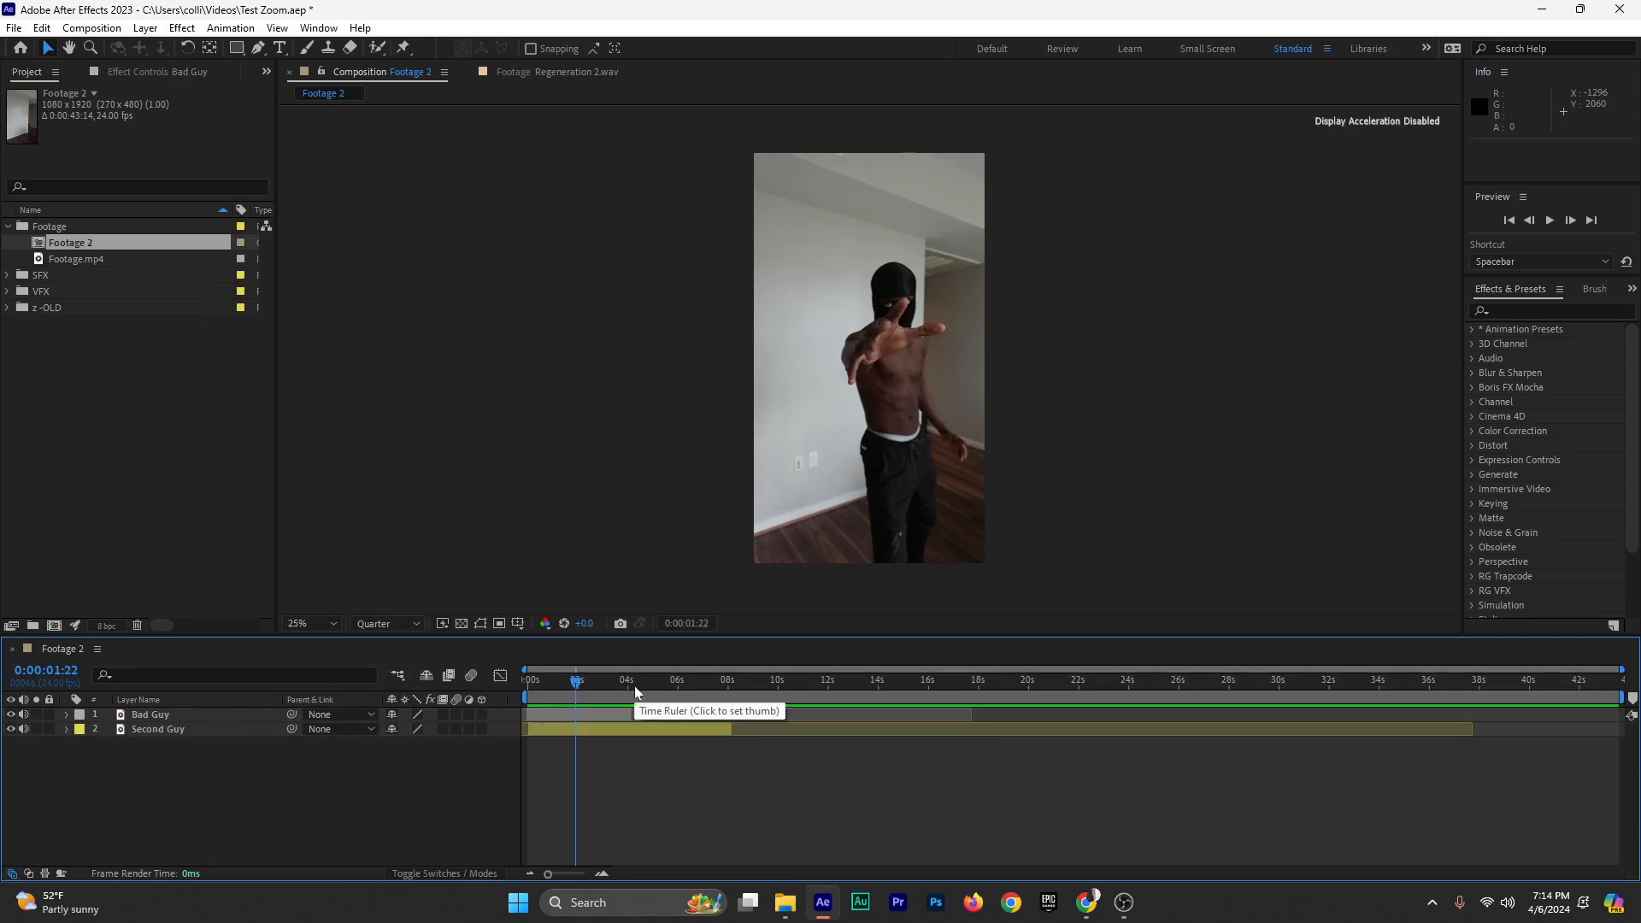
pyautogui.hotkey('ctrl', 's')
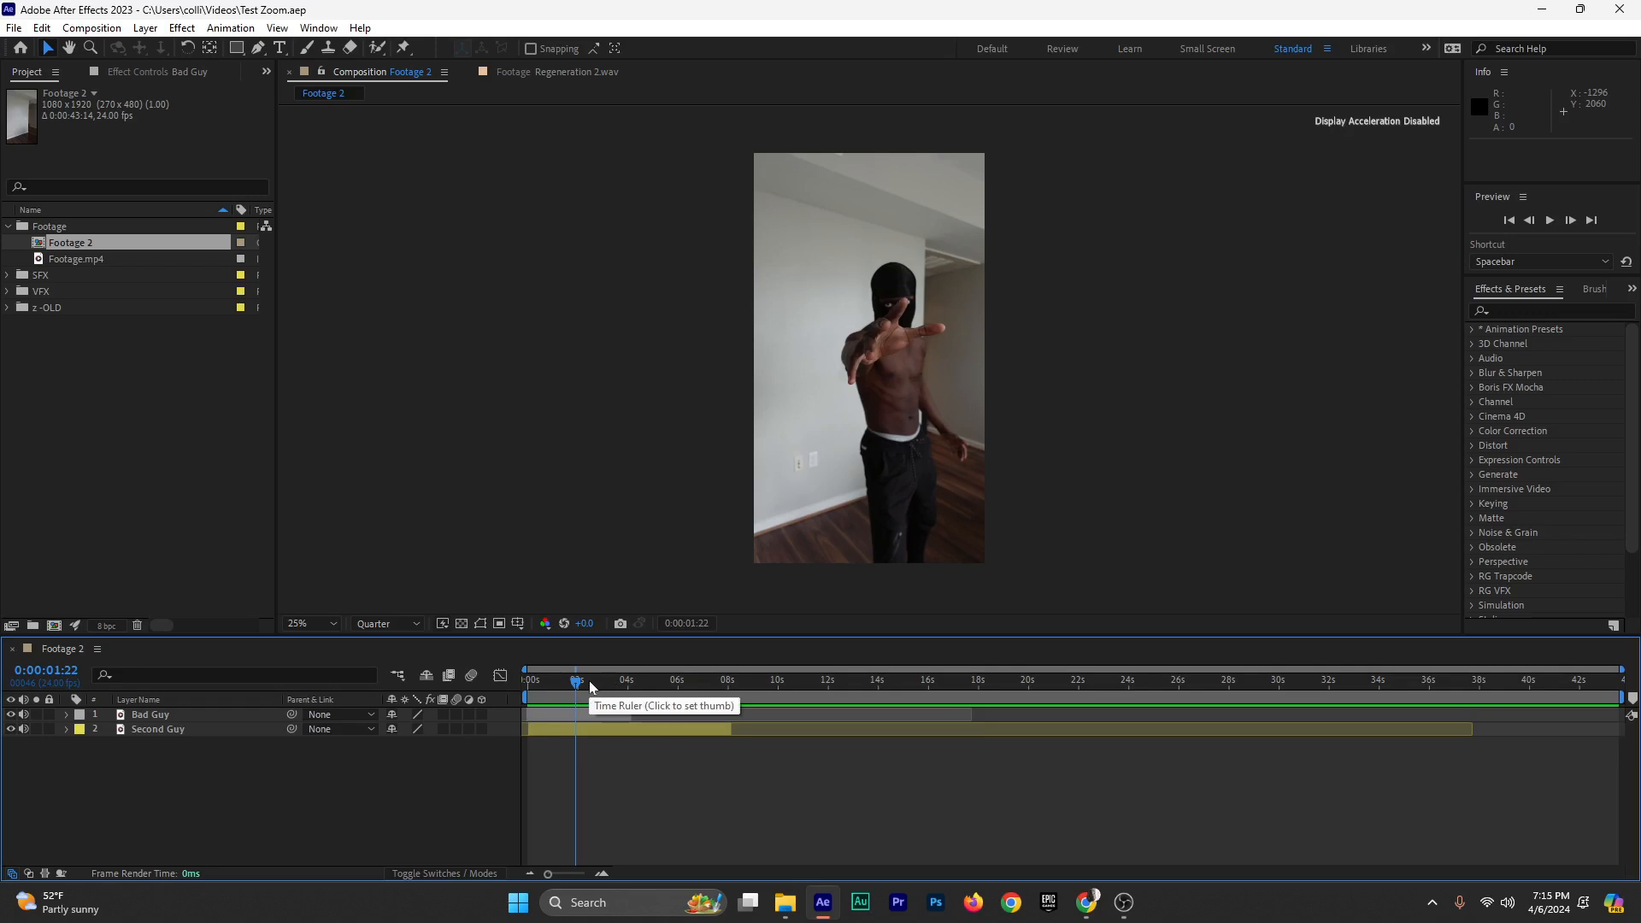
# Move to 0:00:00:07, hide the Bad Guy layer, and select the Second Guy layer
pyautogui.moveTo(576, 684); pyautogui.dragTo(536, 688)
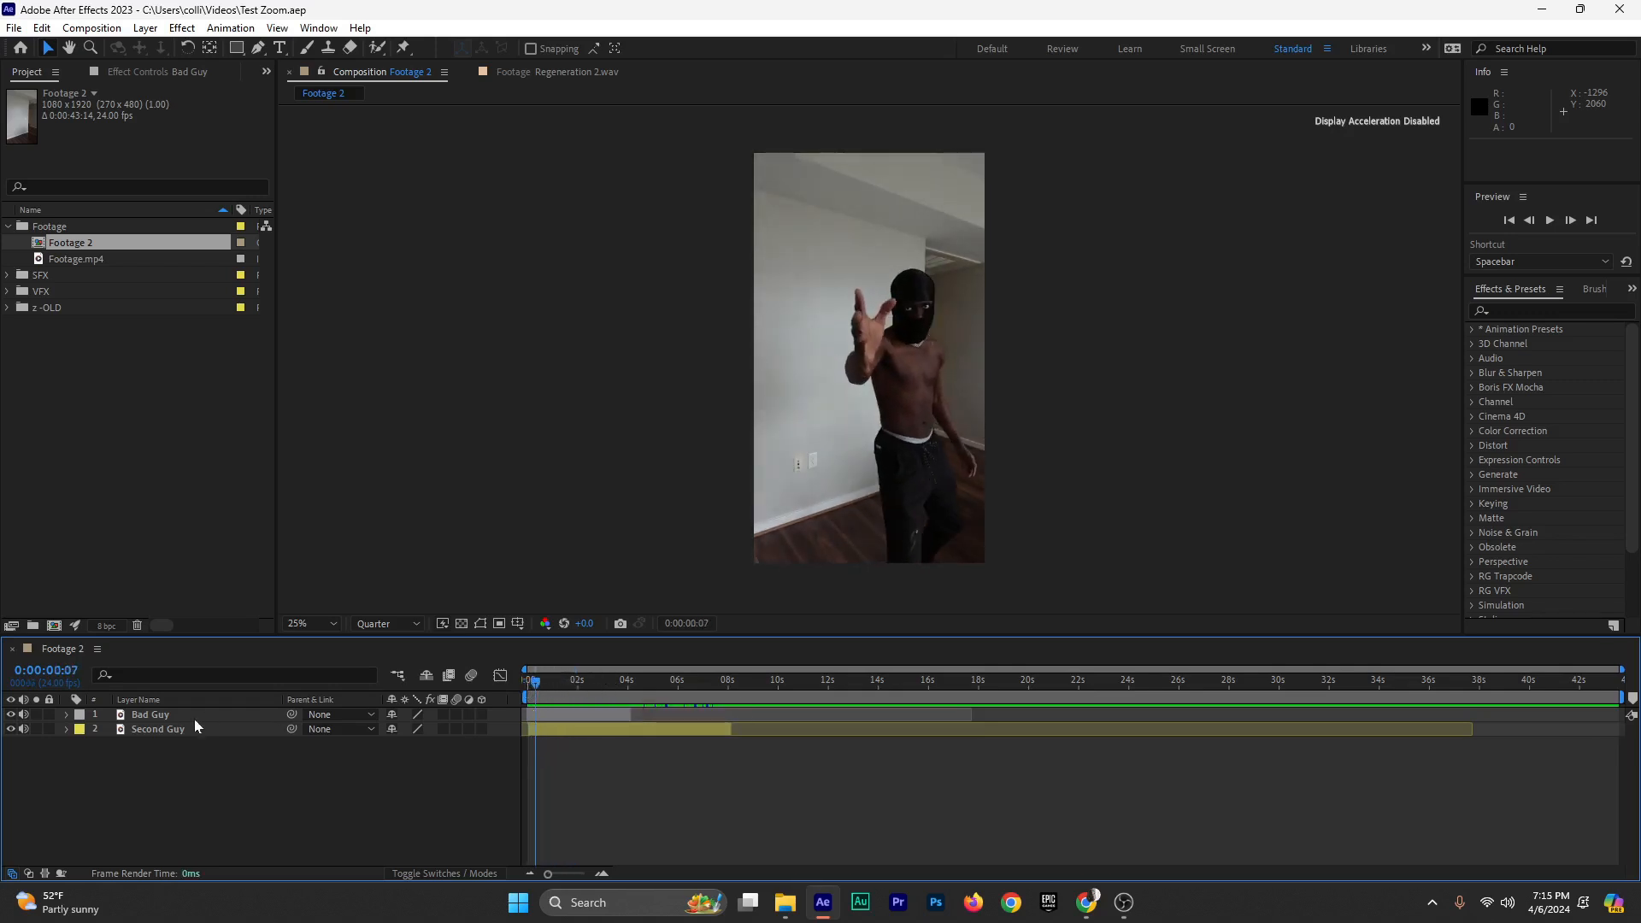
pyautogui.click(140, 730)
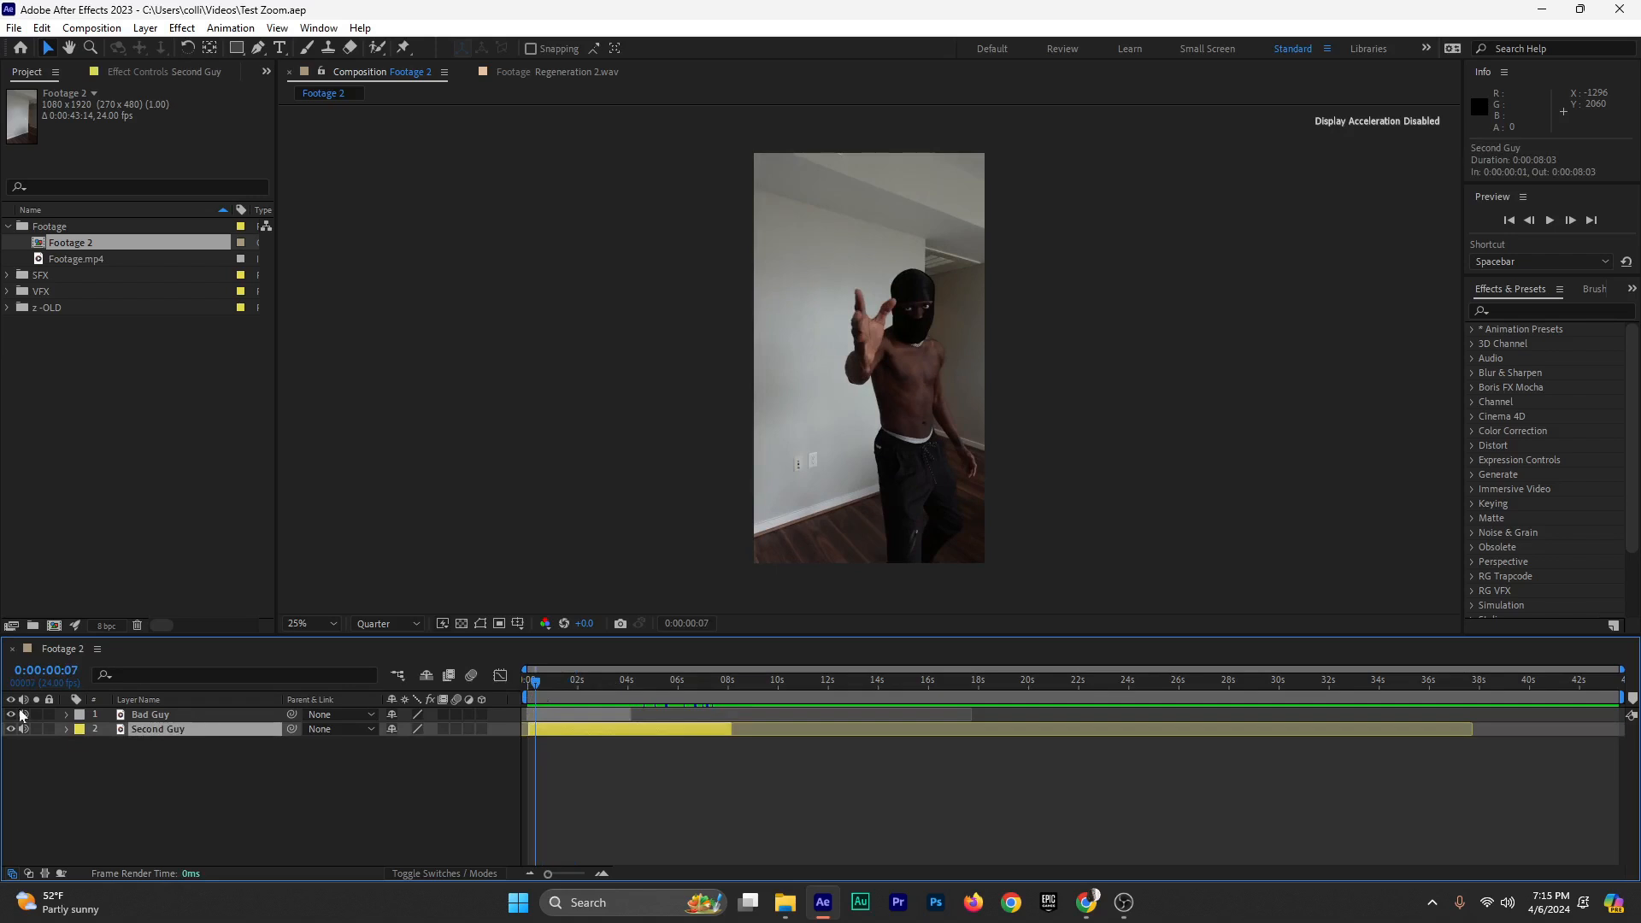
pyautogui.click(12, 714)
pyautogui.click(155, 714)
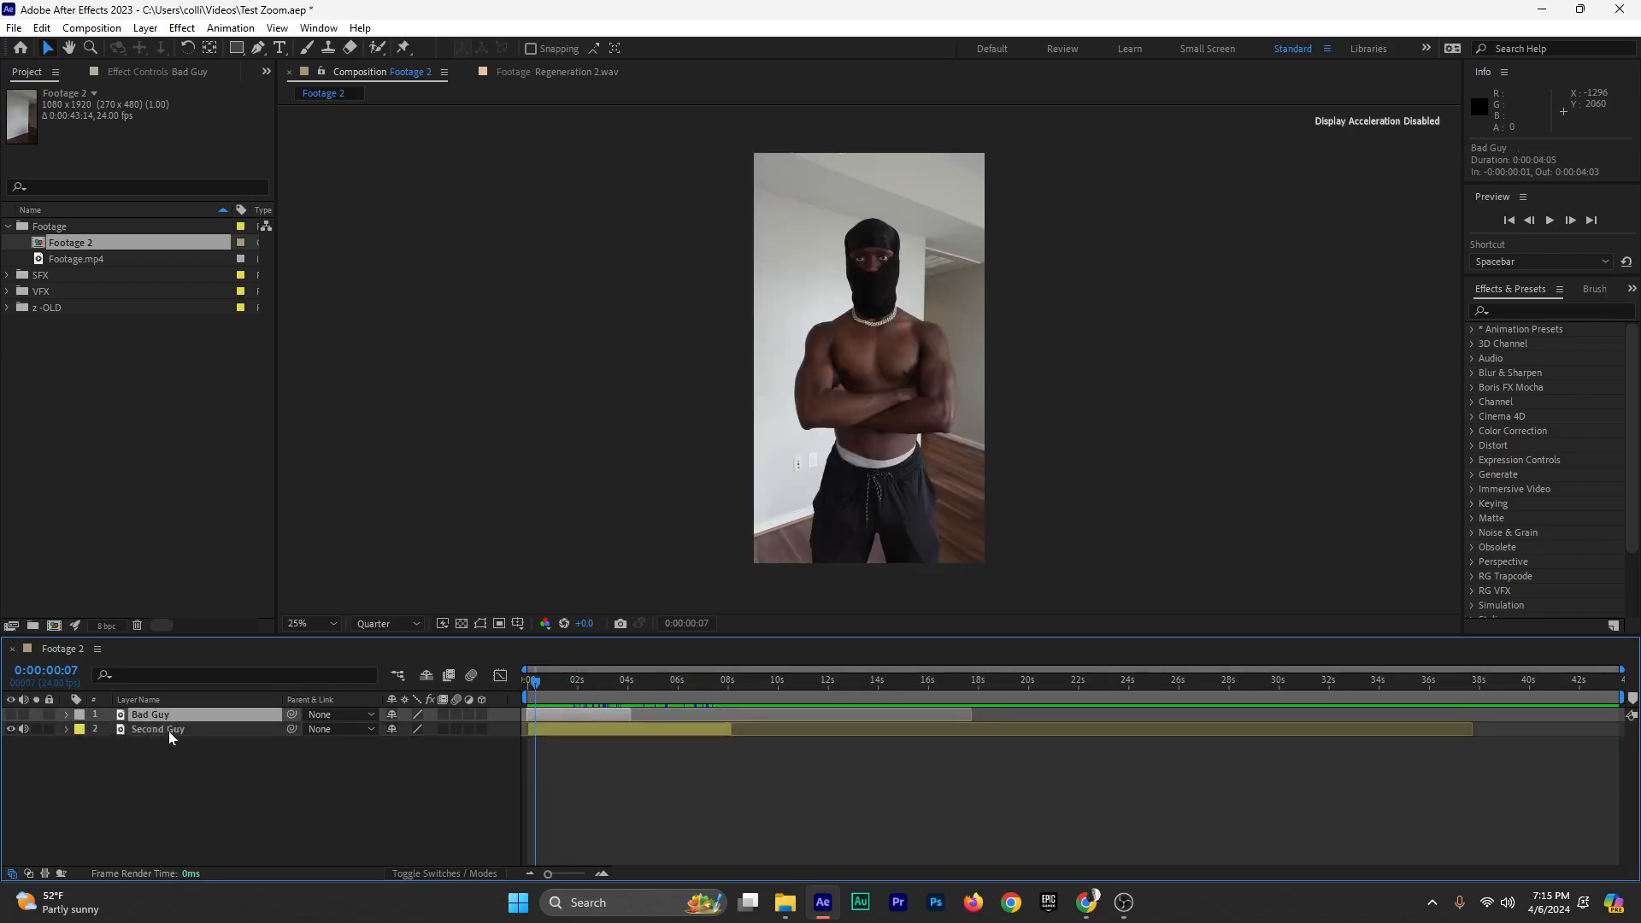
pyautogui.click(209, 730)
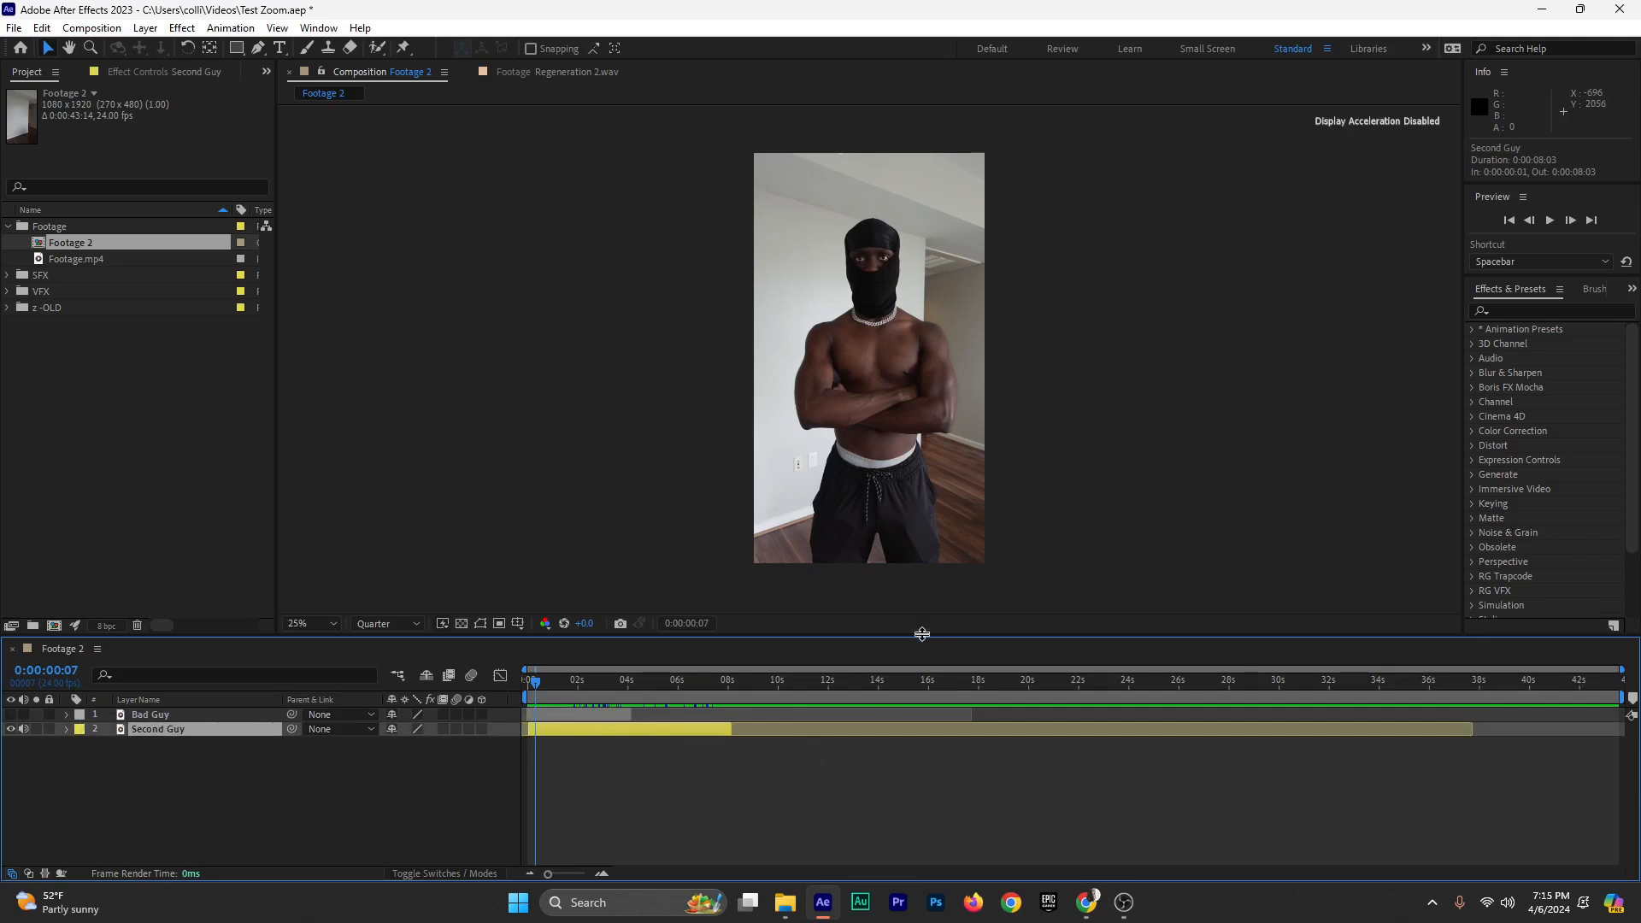
# Check the Second Guy image up close and set the composition preview resolution to Full
pyautogui.scroll(2, 921, 509)
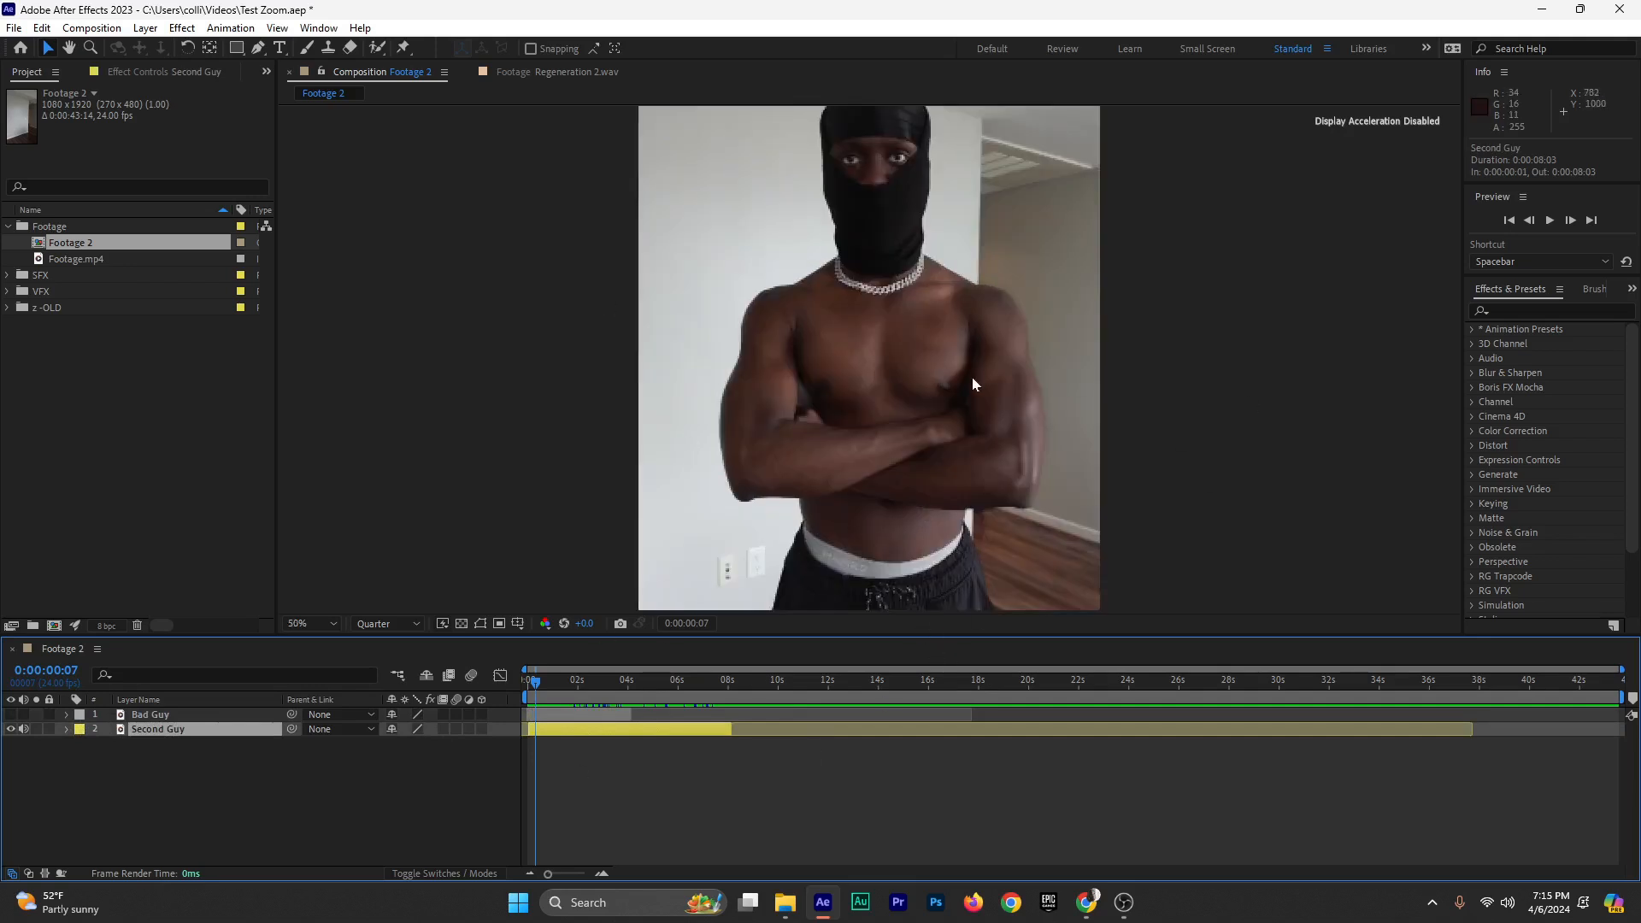
pyautogui.scroll(-2, 971, 377)
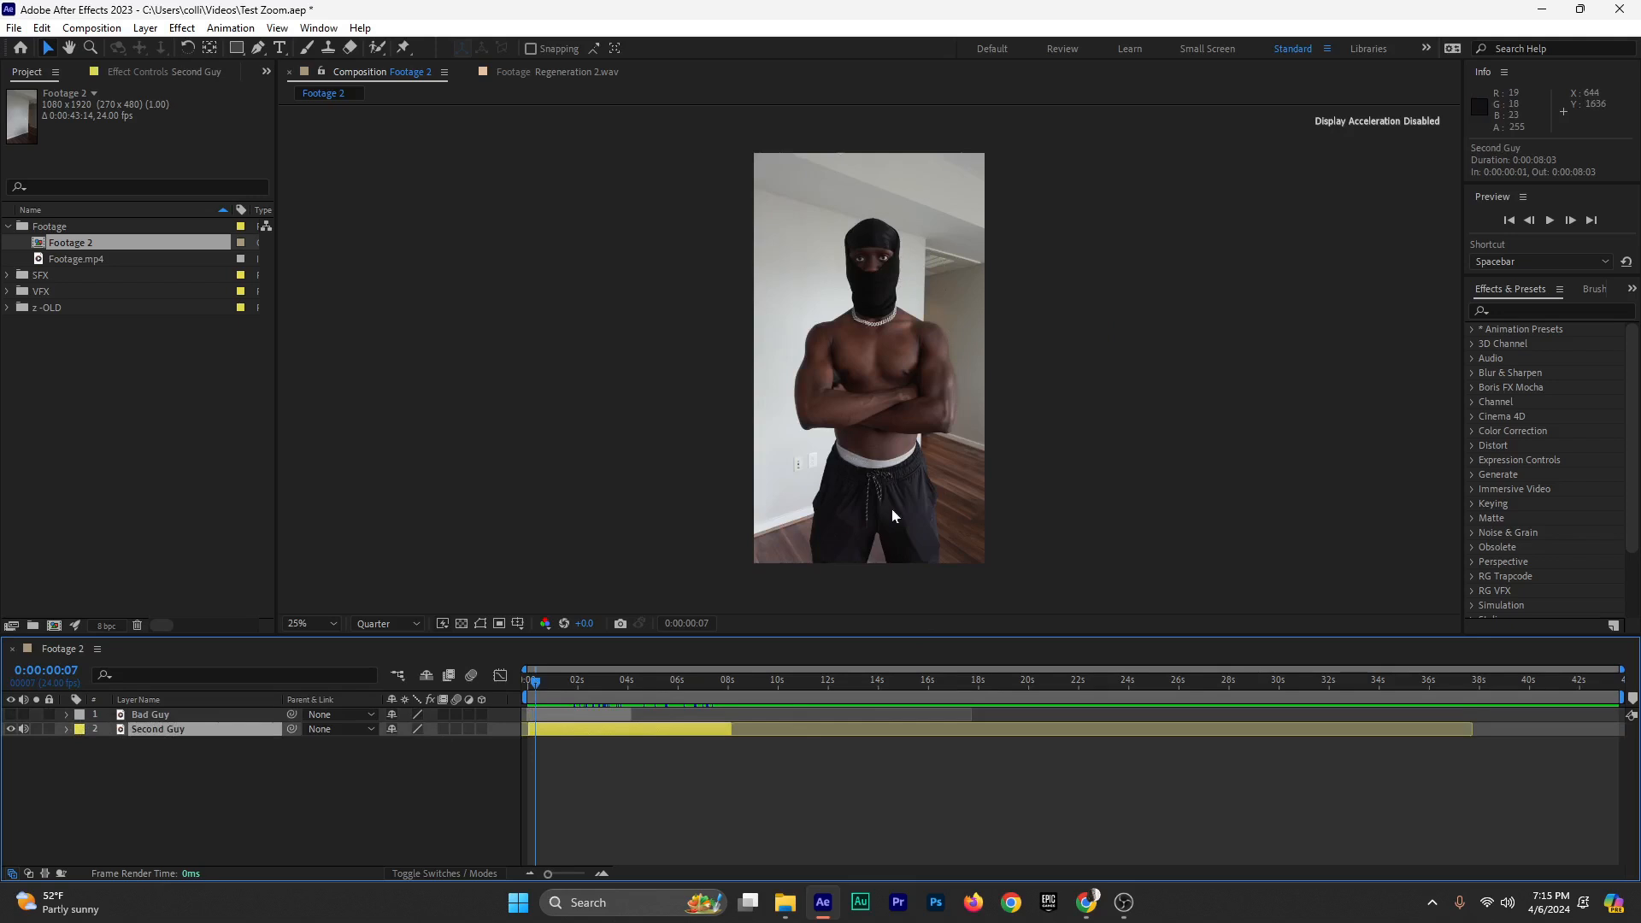
pyautogui.scroll(2, 978, 386)
pyautogui.scroll(-2, 978, 382)
pyautogui.click(383, 624)
pyautogui.click(394, 663)
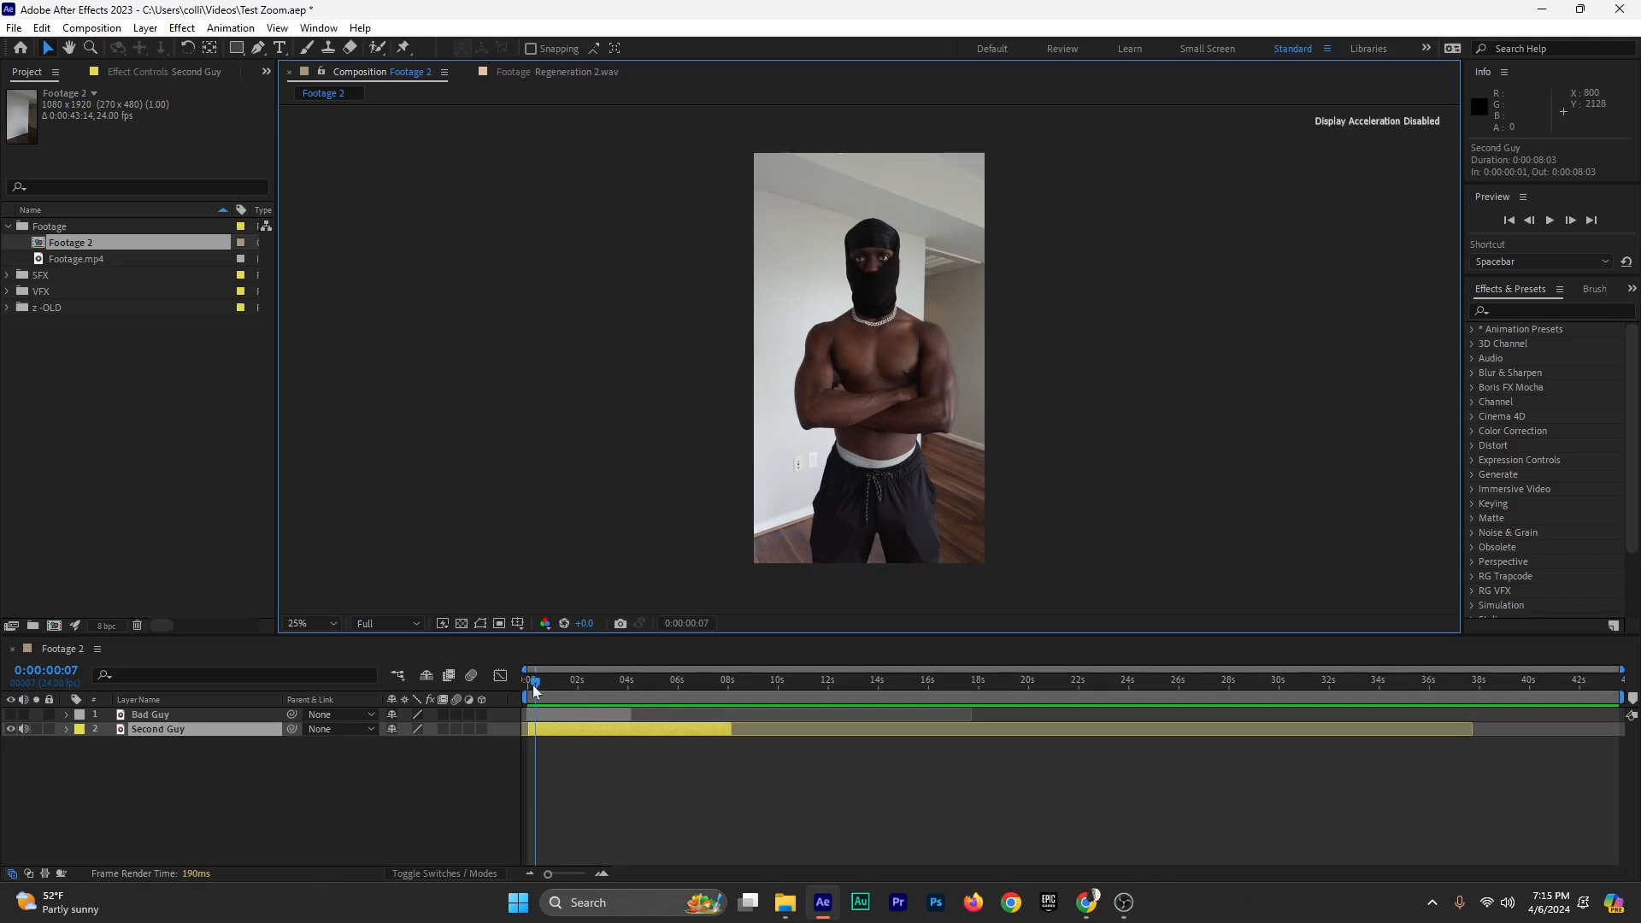
# Shift the Second Guy layer one frame earlier so it starts at 0:00:00:00
pyautogui.moveTo(534, 690); pyautogui.dragTo(528, 697)
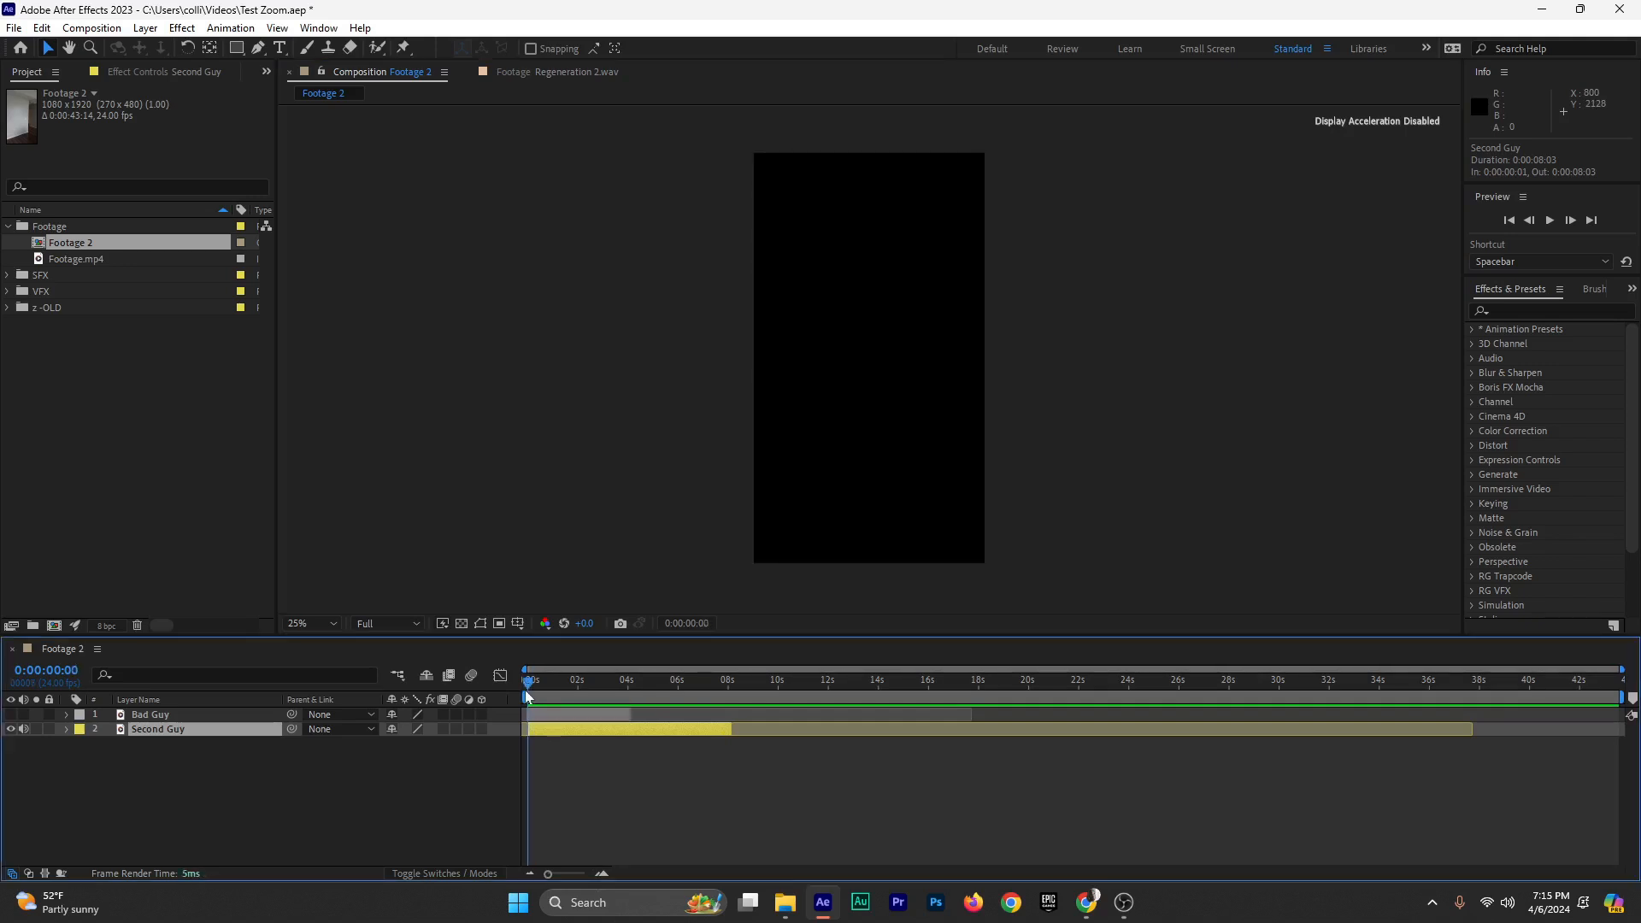
pyautogui.click(600, 874)
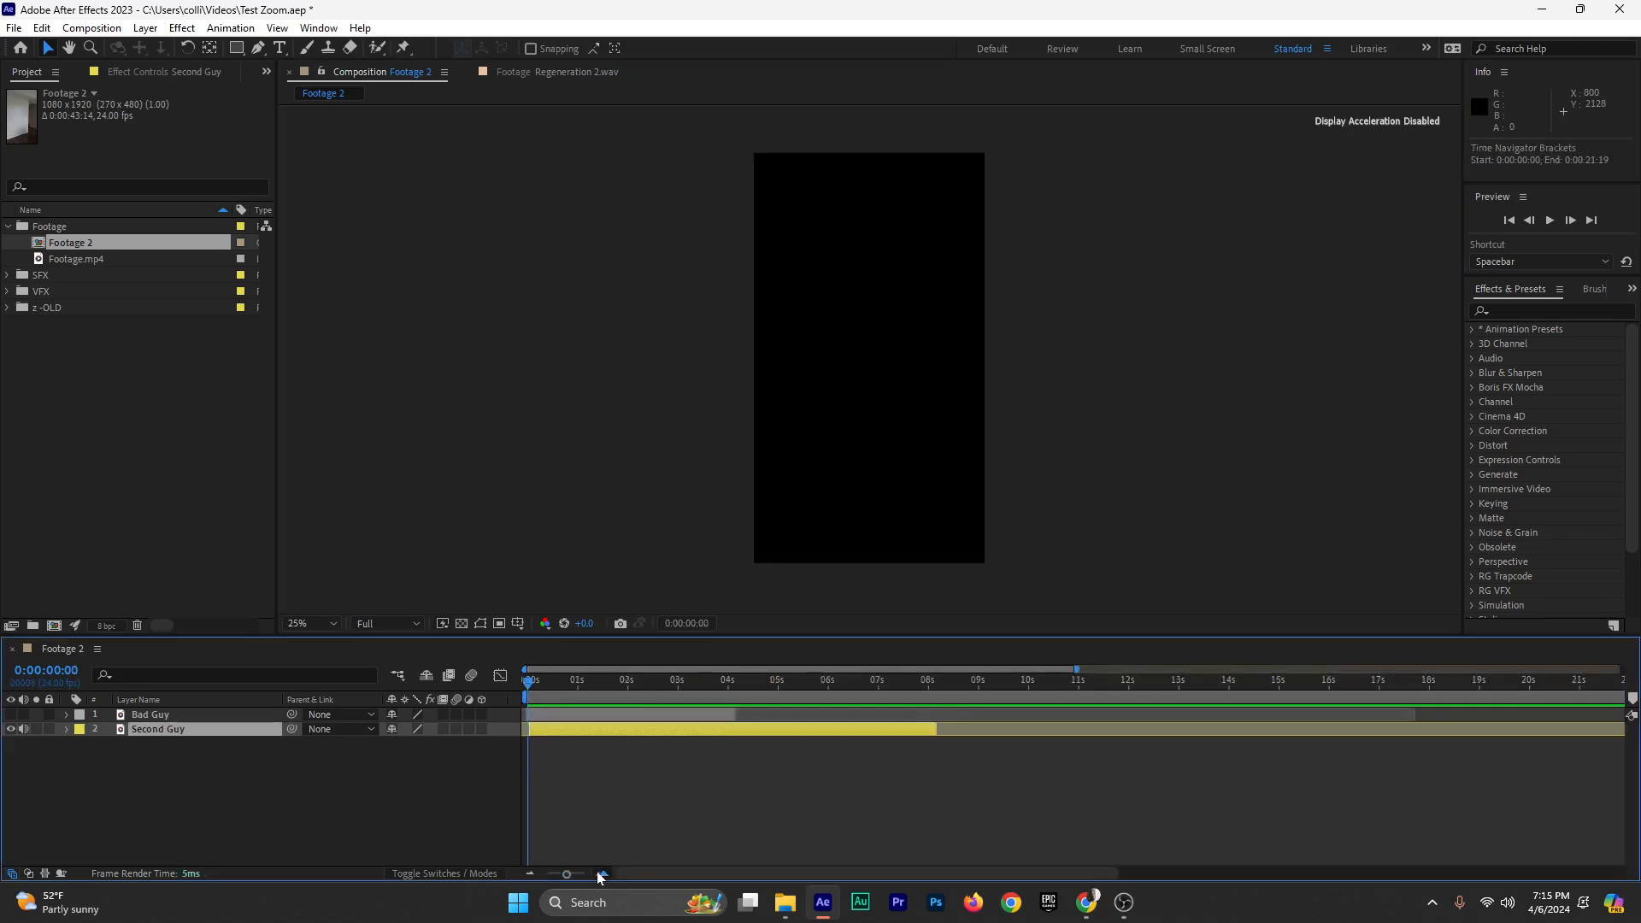
pyautogui.click(600, 874)
pyautogui.click(600, 873)
pyautogui.moveTo(556, 732); pyautogui.dragTo(550, 731)
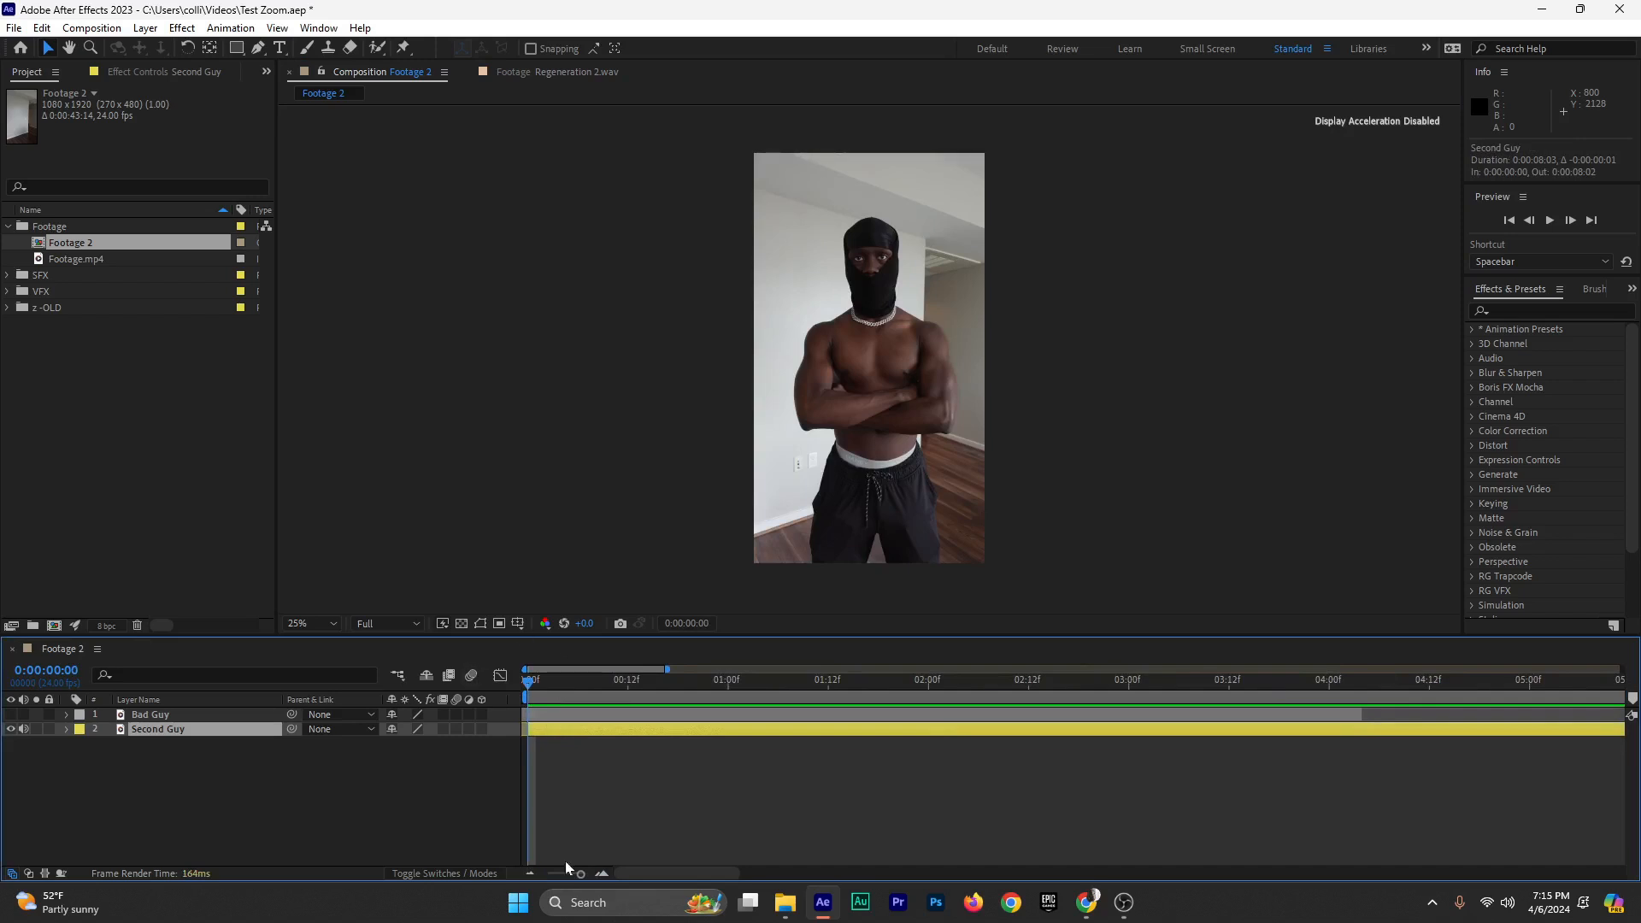
# End the work area at 0:00:04:01, trim the composition to it, and preview the shortened result
pyautogui.click(529, 873)
pyautogui.click(529, 873)
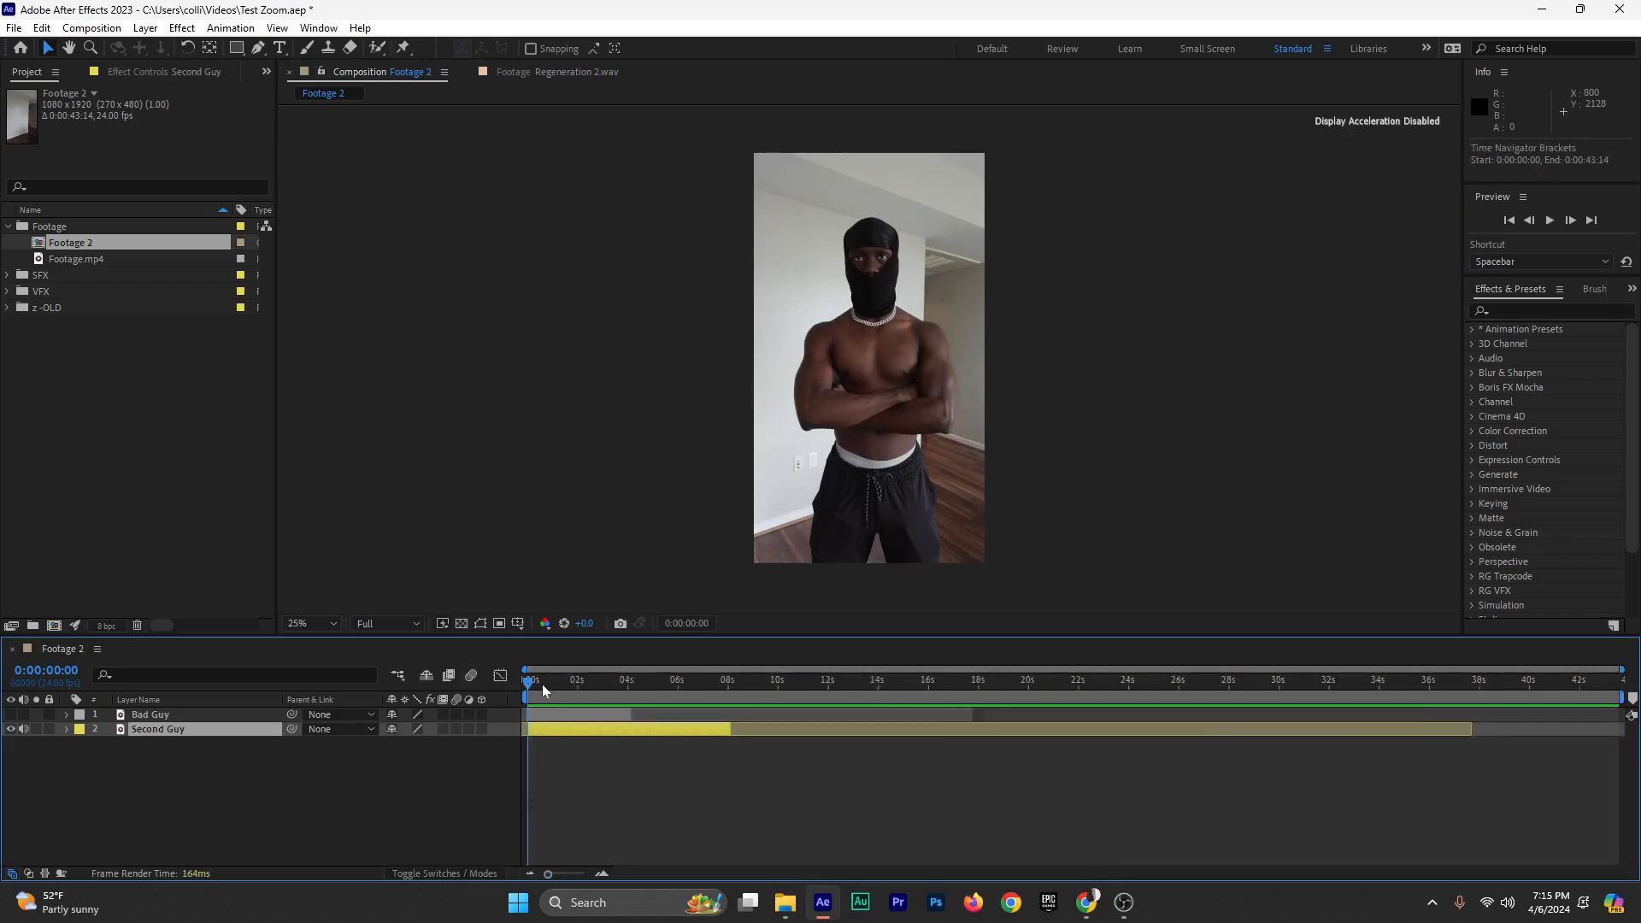
pyautogui.moveTo(542, 684); pyautogui.dragTo(630, 684)
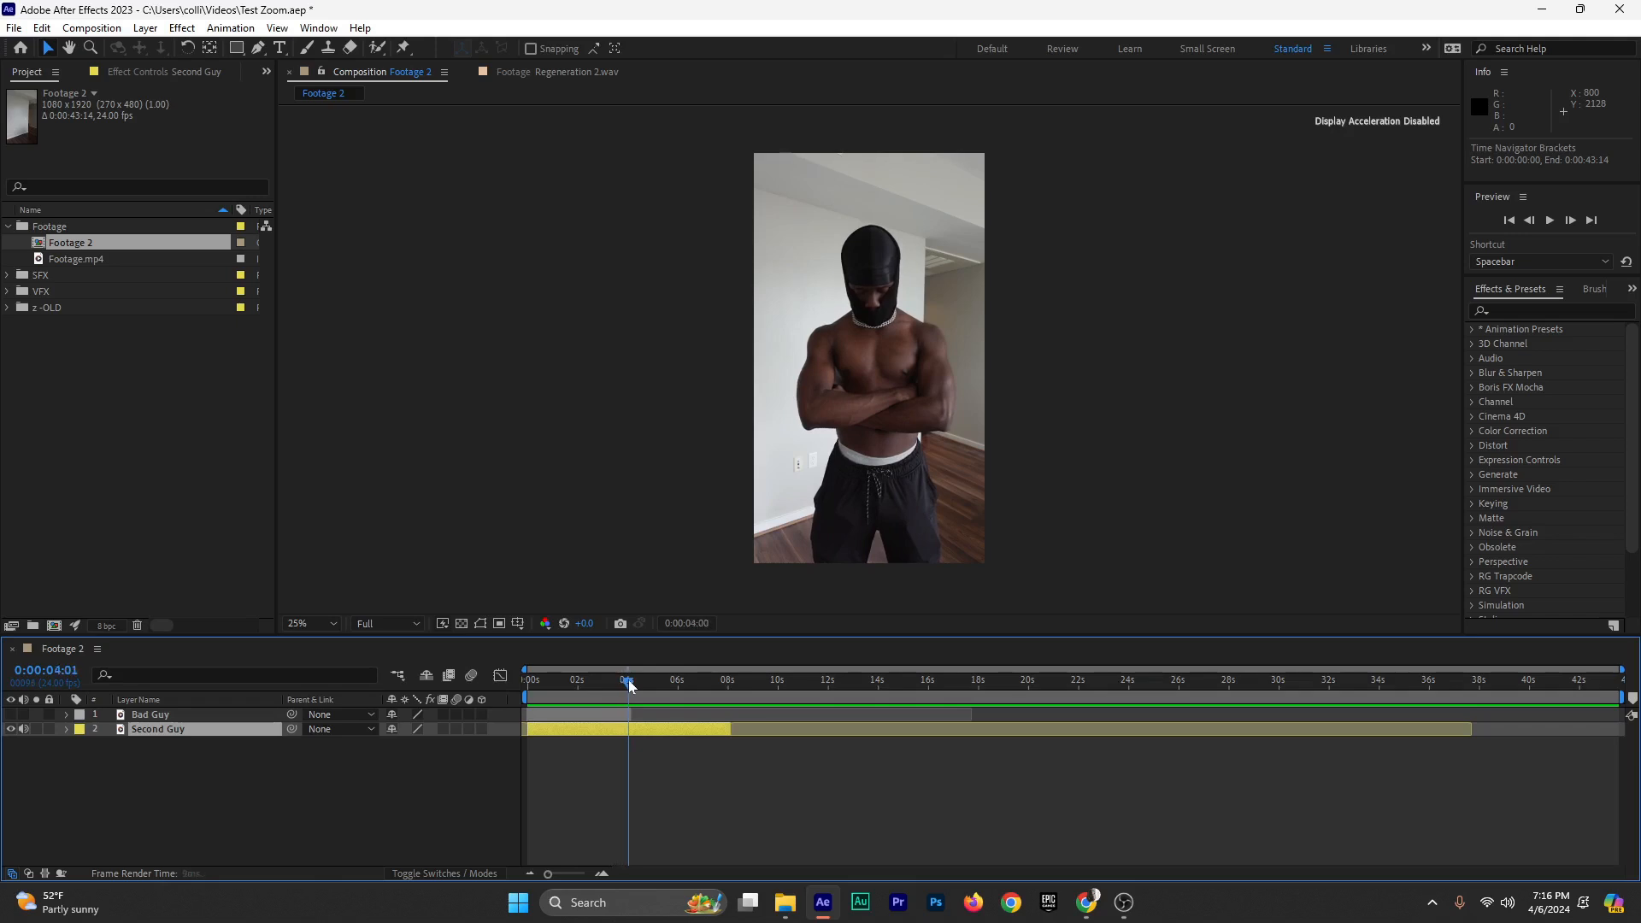
pyautogui.press('n')
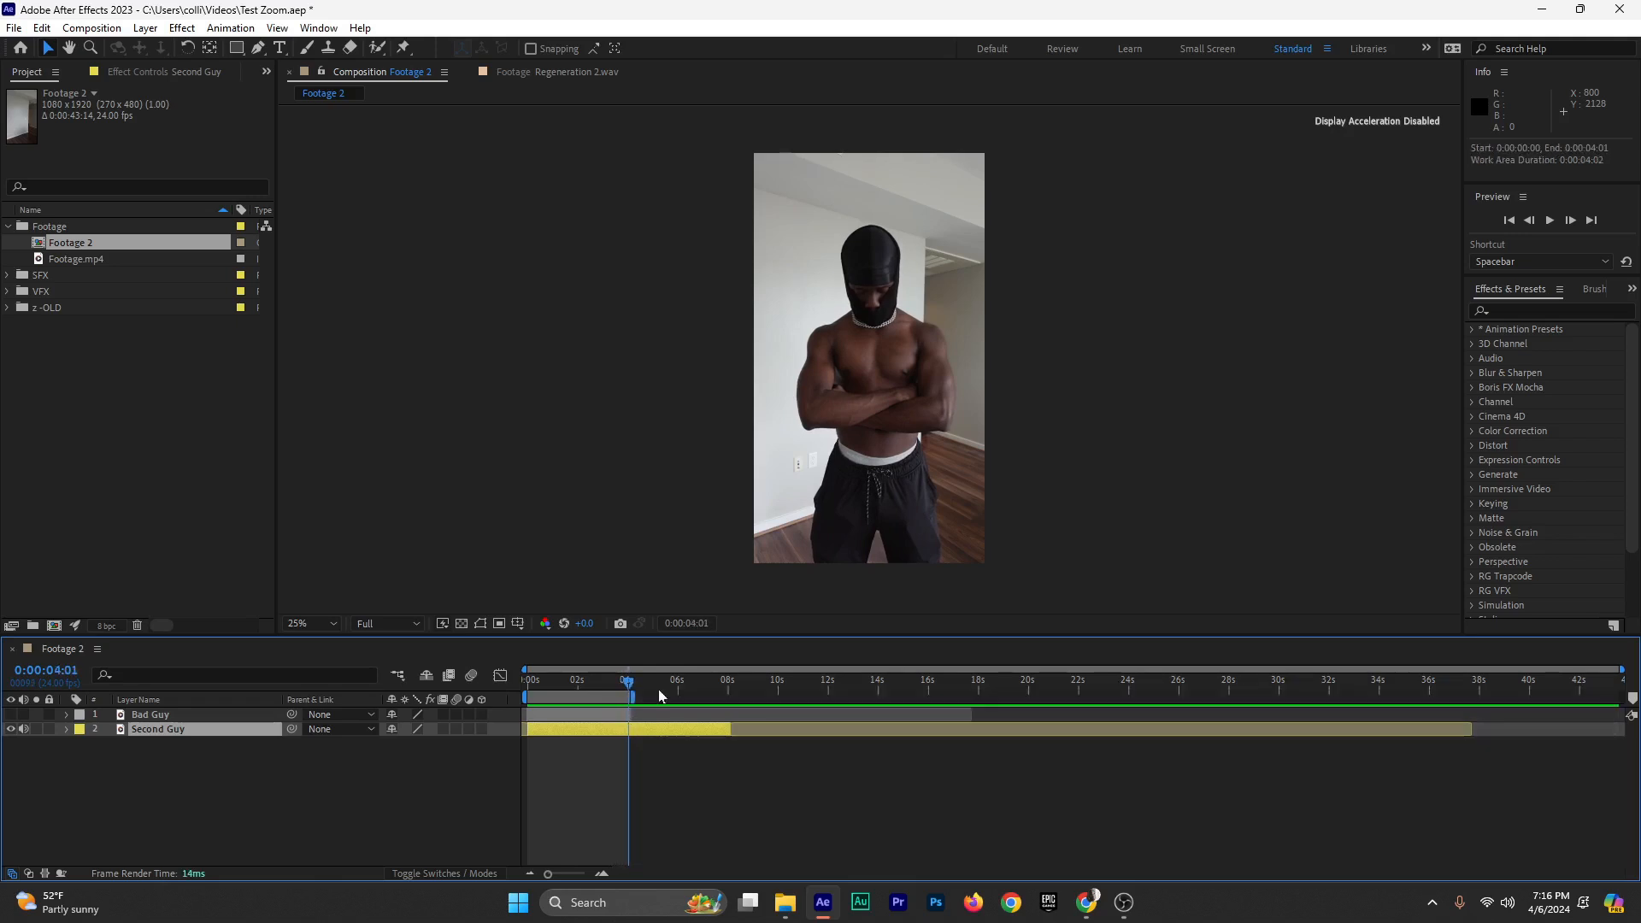
pyautogui.rightClick(590, 698)
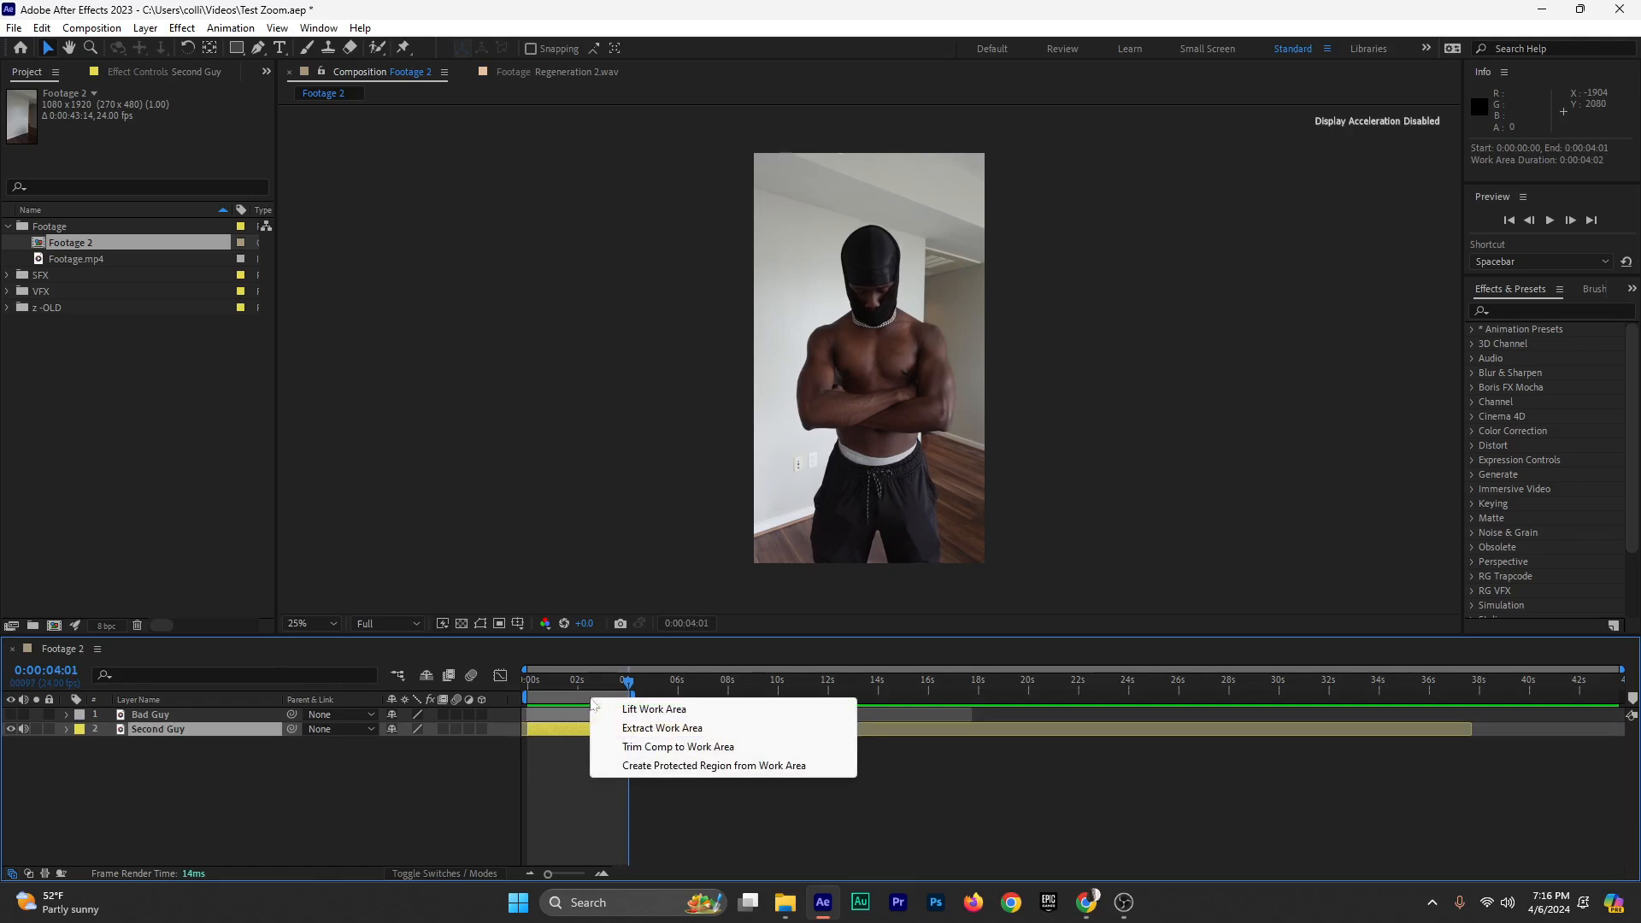
pyautogui.click(667, 748)
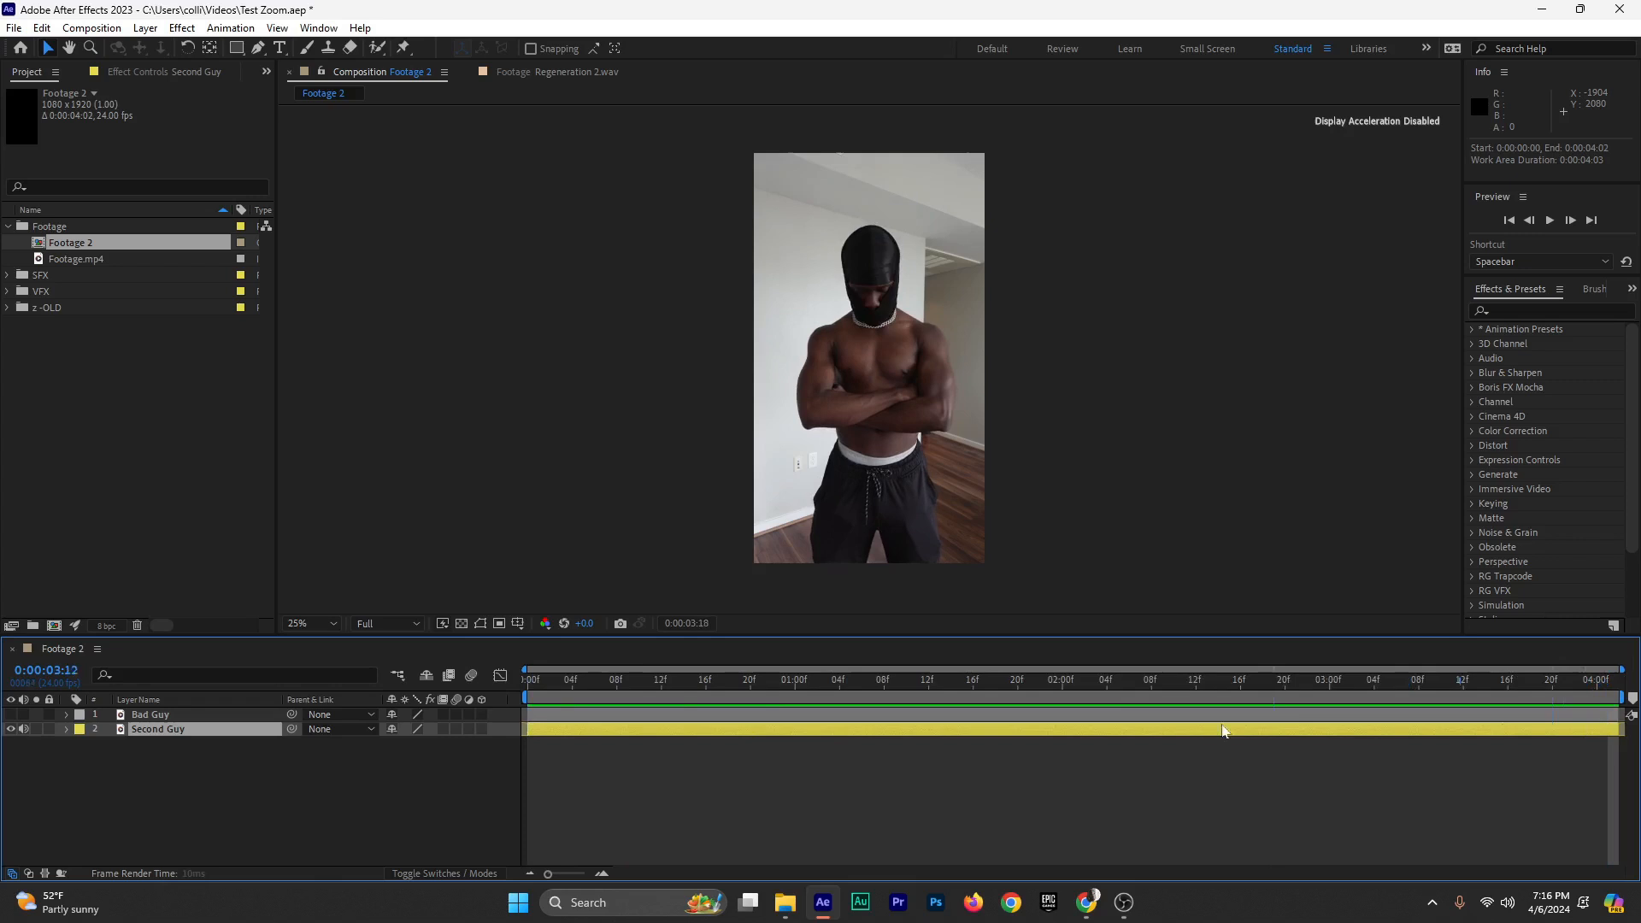
pyautogui.press('space')
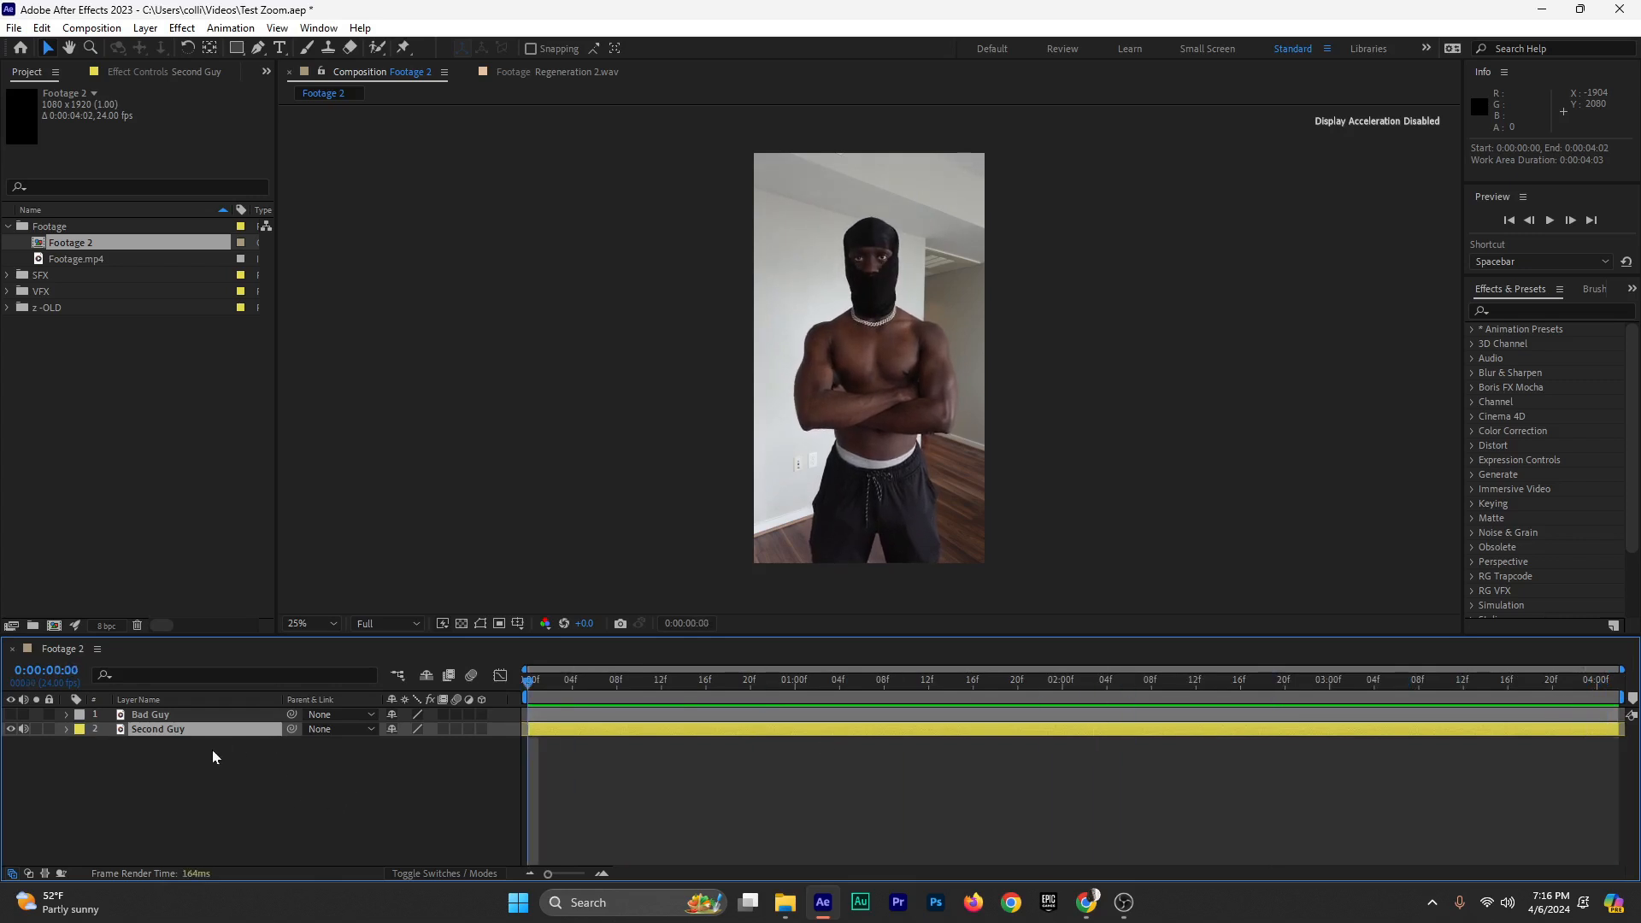
# Open the Second Guy layer with the Roto Brush tool and mark the man's masked head and chest as foreground
pyautogui.click(380, 51)
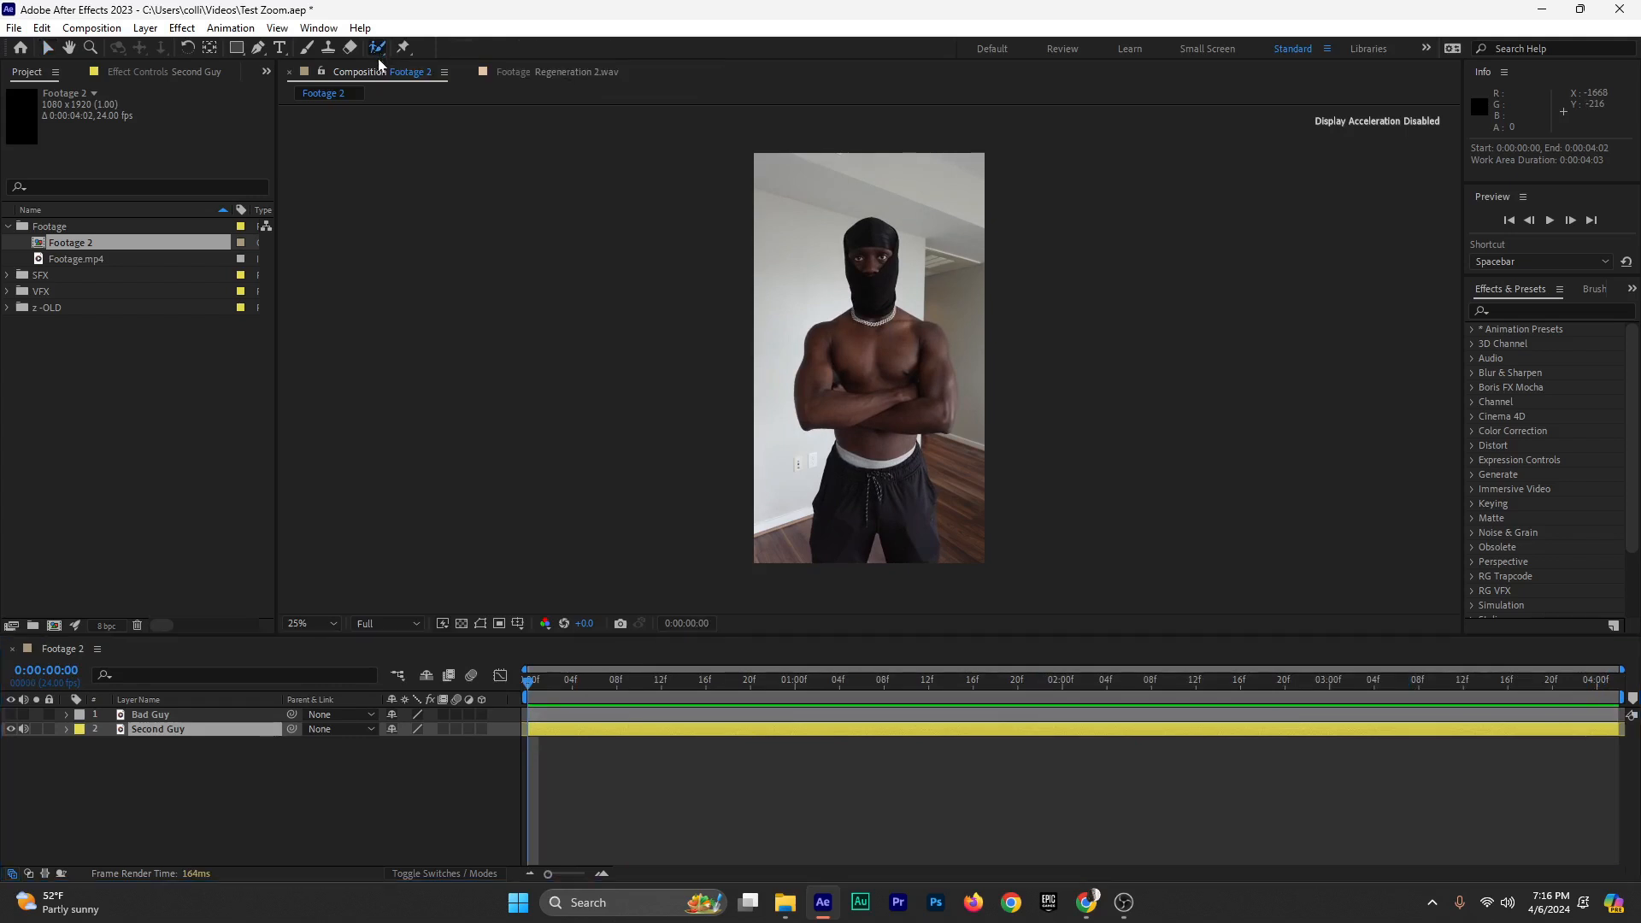
pyautogui.doubleClick(551, 731)
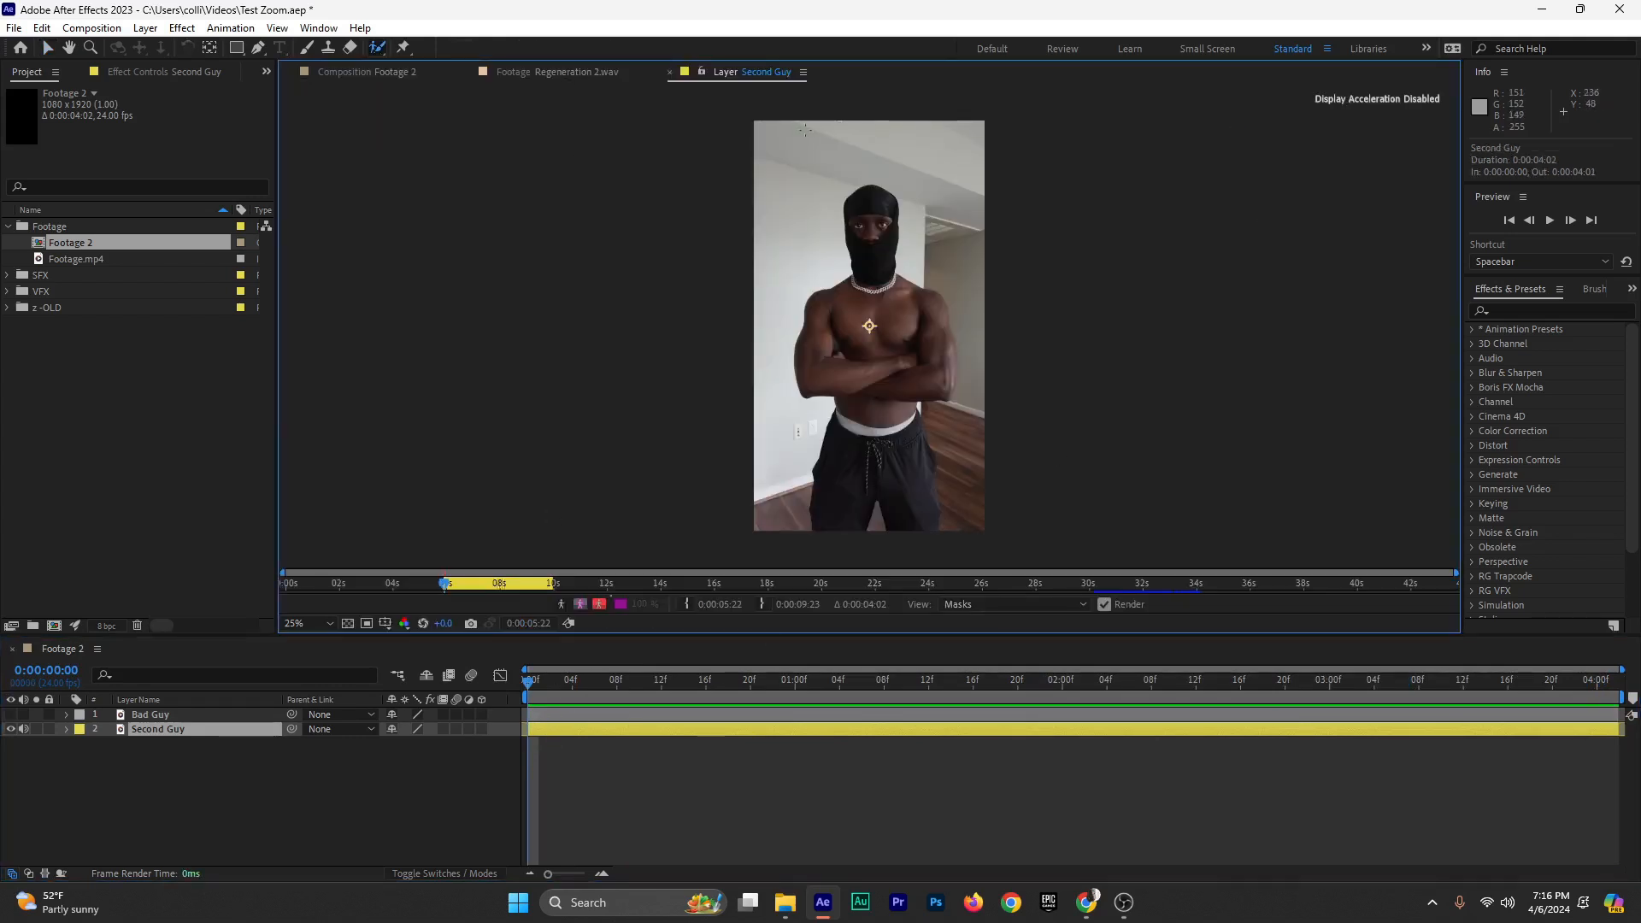
pyautogui.scroll(4, 909, 394)
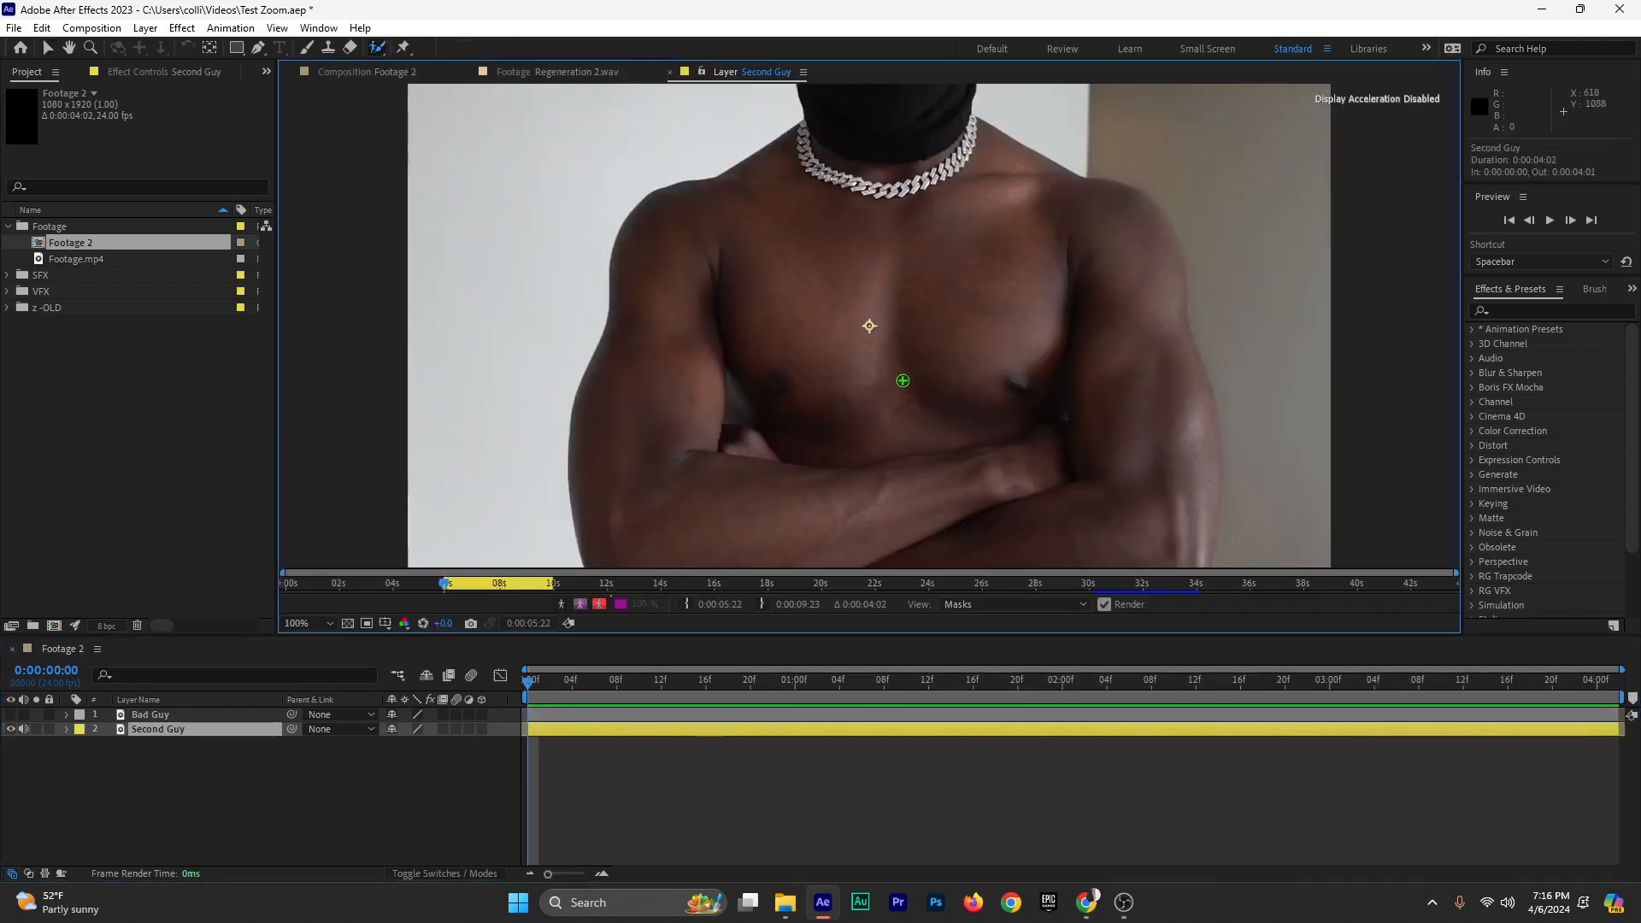
pyautogui.scroll(3, 868, 178)
pyautogui.moveTo(877, 328); pyautogui.dragTo(875, 354)
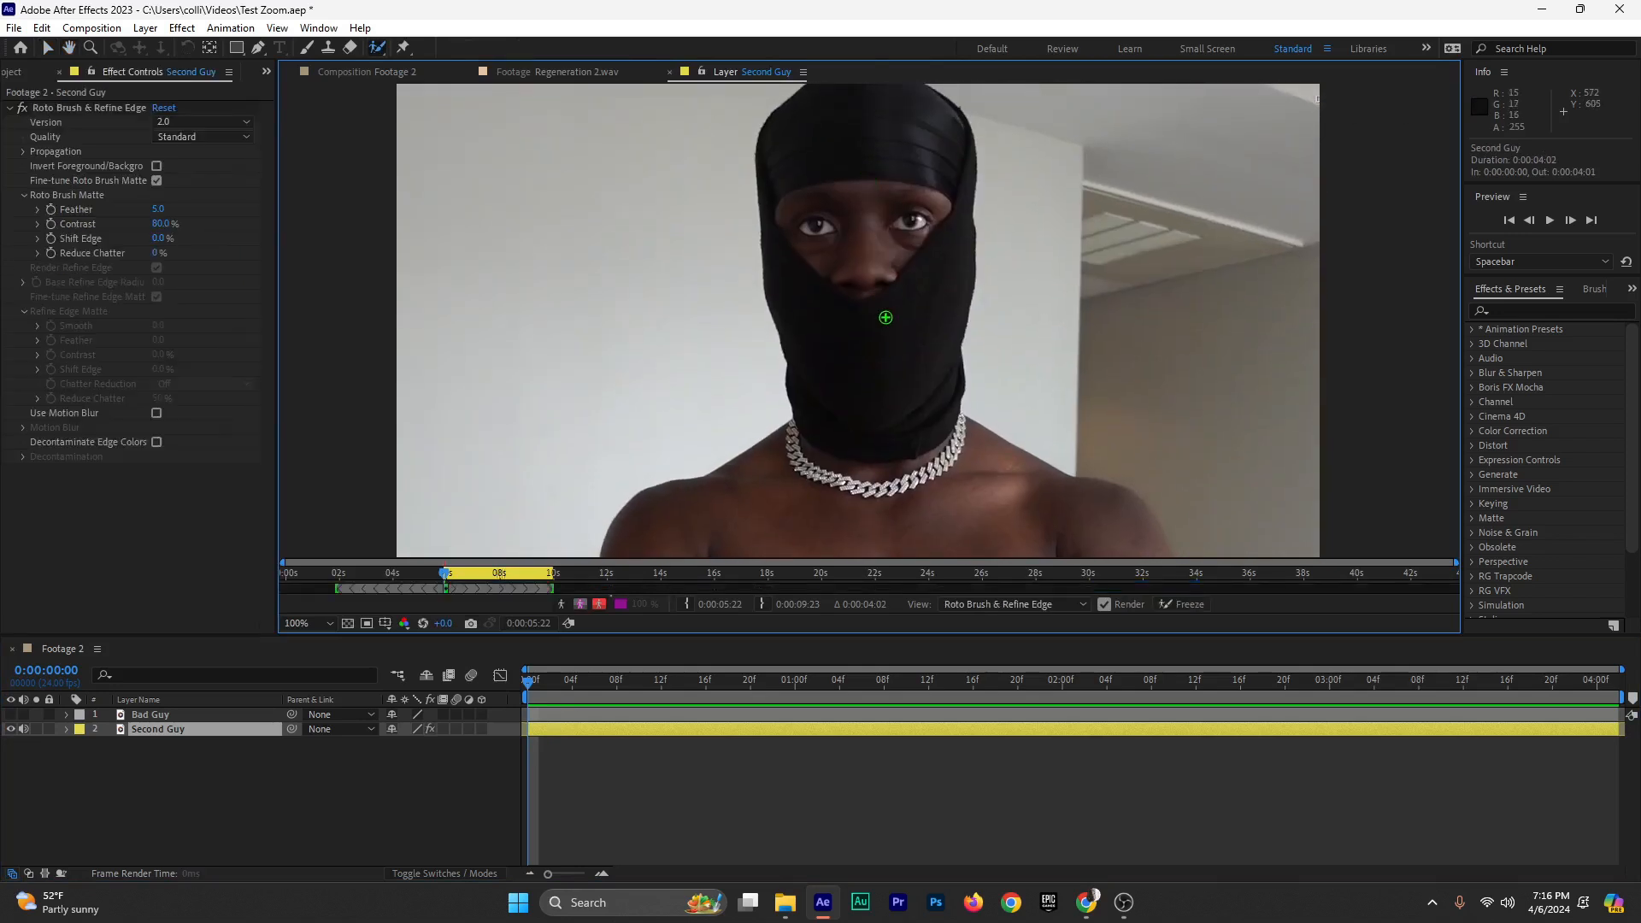
pyautogui.scroll(-2, 870, 375)
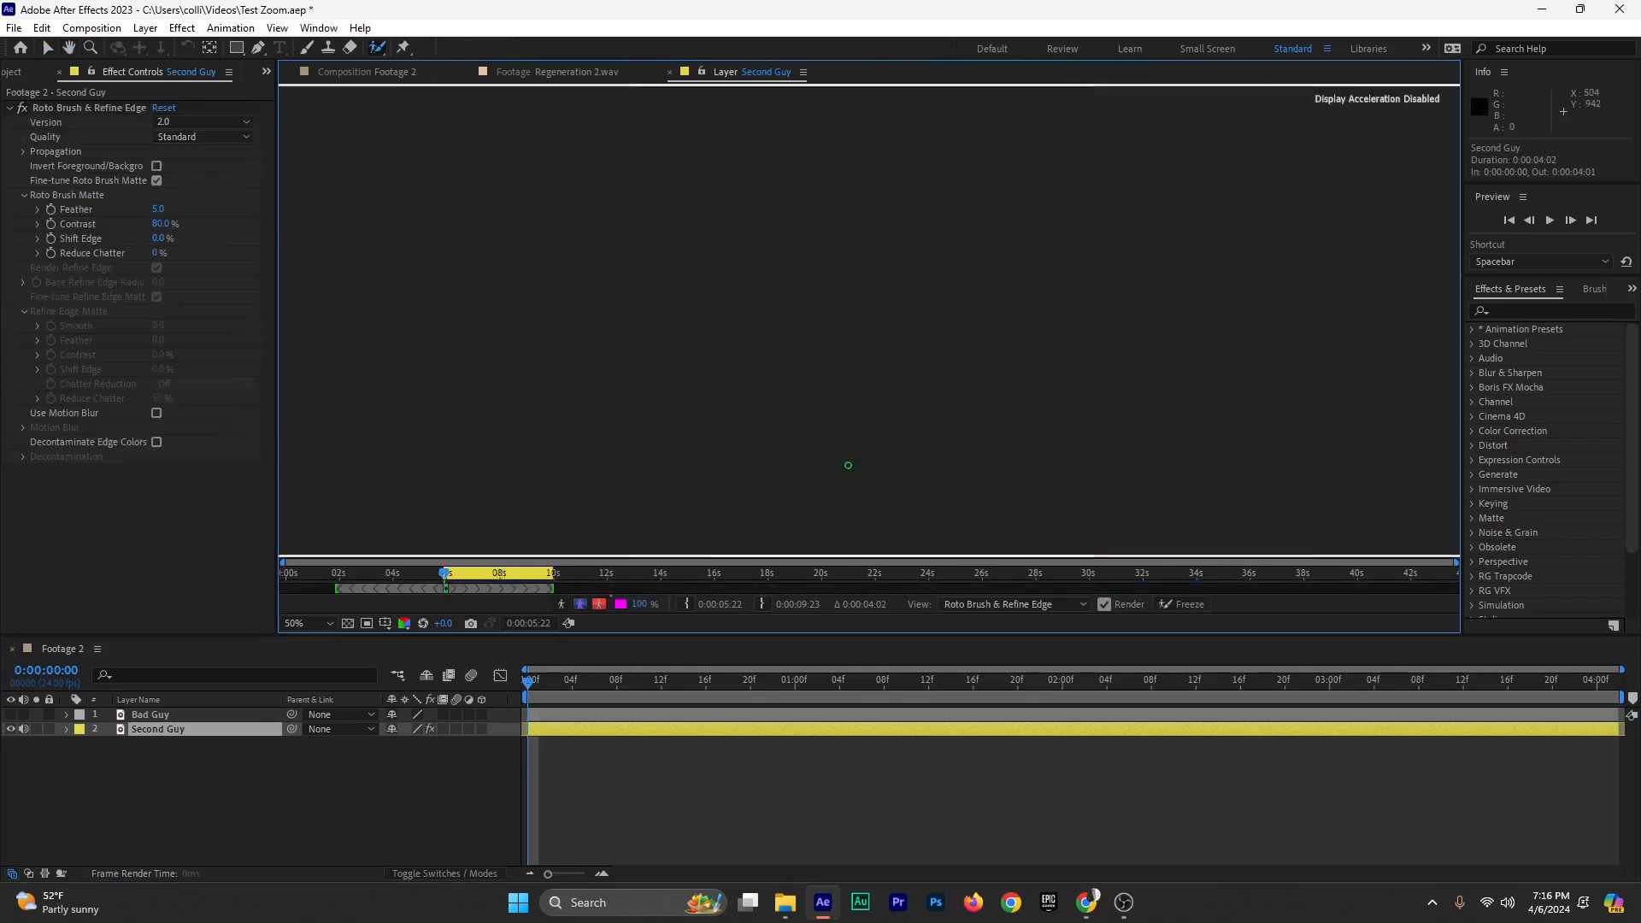
pyautogui.moveTo(805, 433)
pyautogui.mouseDown()
pyautogui.moveTo(759, 460)
pyautogui.moveTo(942, 485)
pyautogui.moveTo(947, 437)
pyautogui.mouseUp()
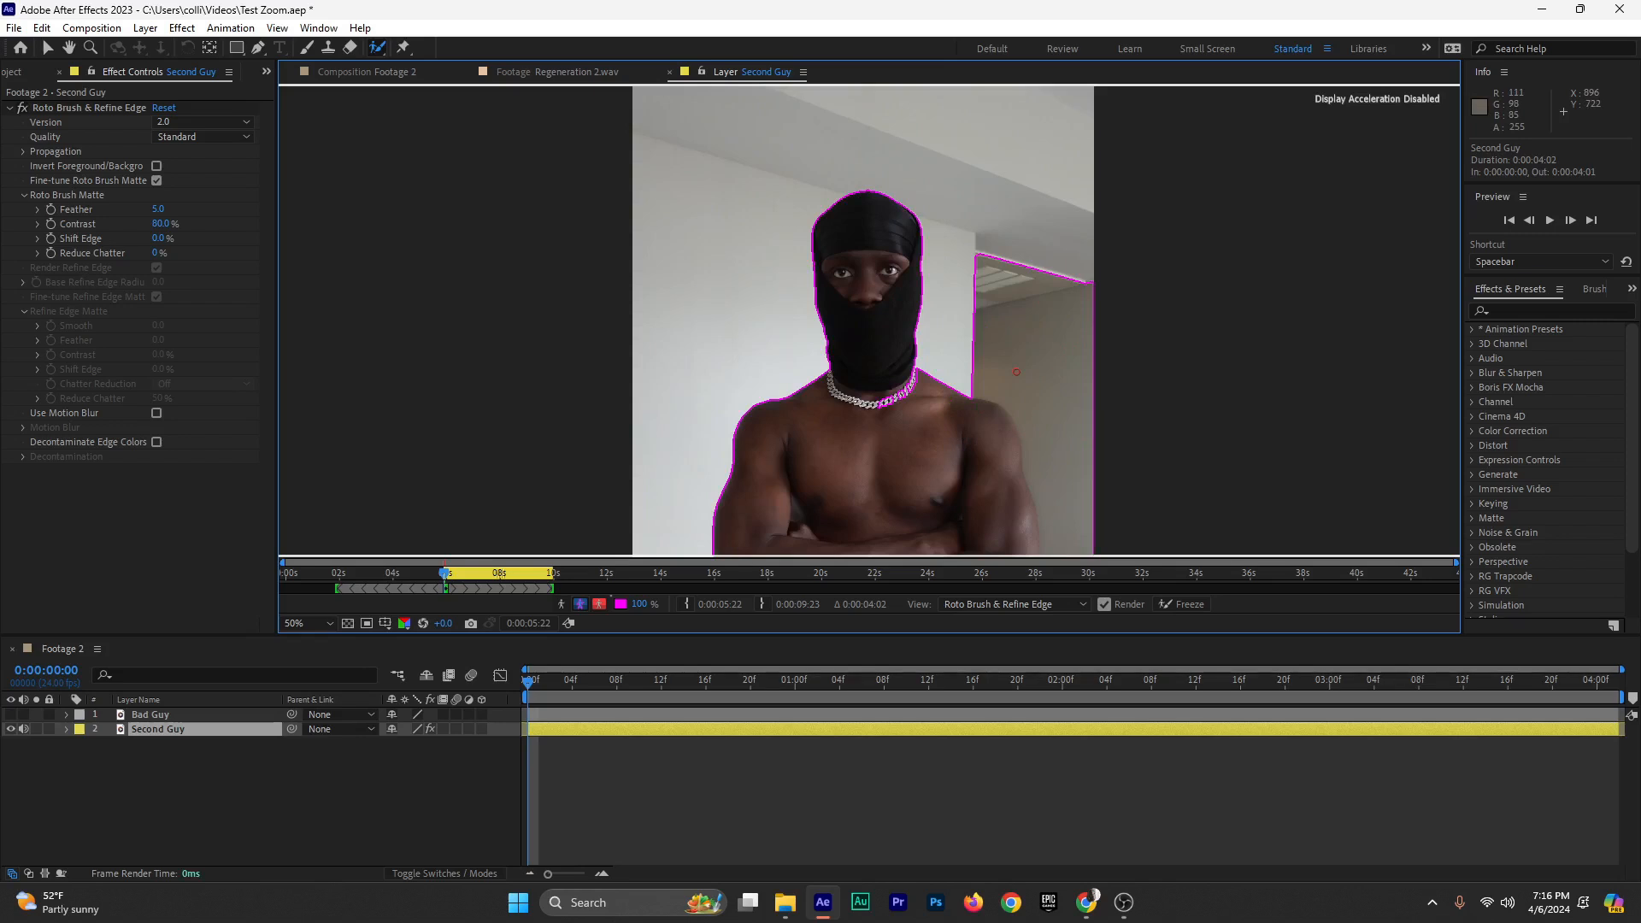
# Exclude the background wall from the roto selection and add the man's arm on the doorway side
pyautogui.moveTo(955, 342)
pyautogui.mouseDown()
pyautogui.moveTo(1023, 359)
pyautogui.moveTo(1086, 420)
pyautogui.mouseUp()
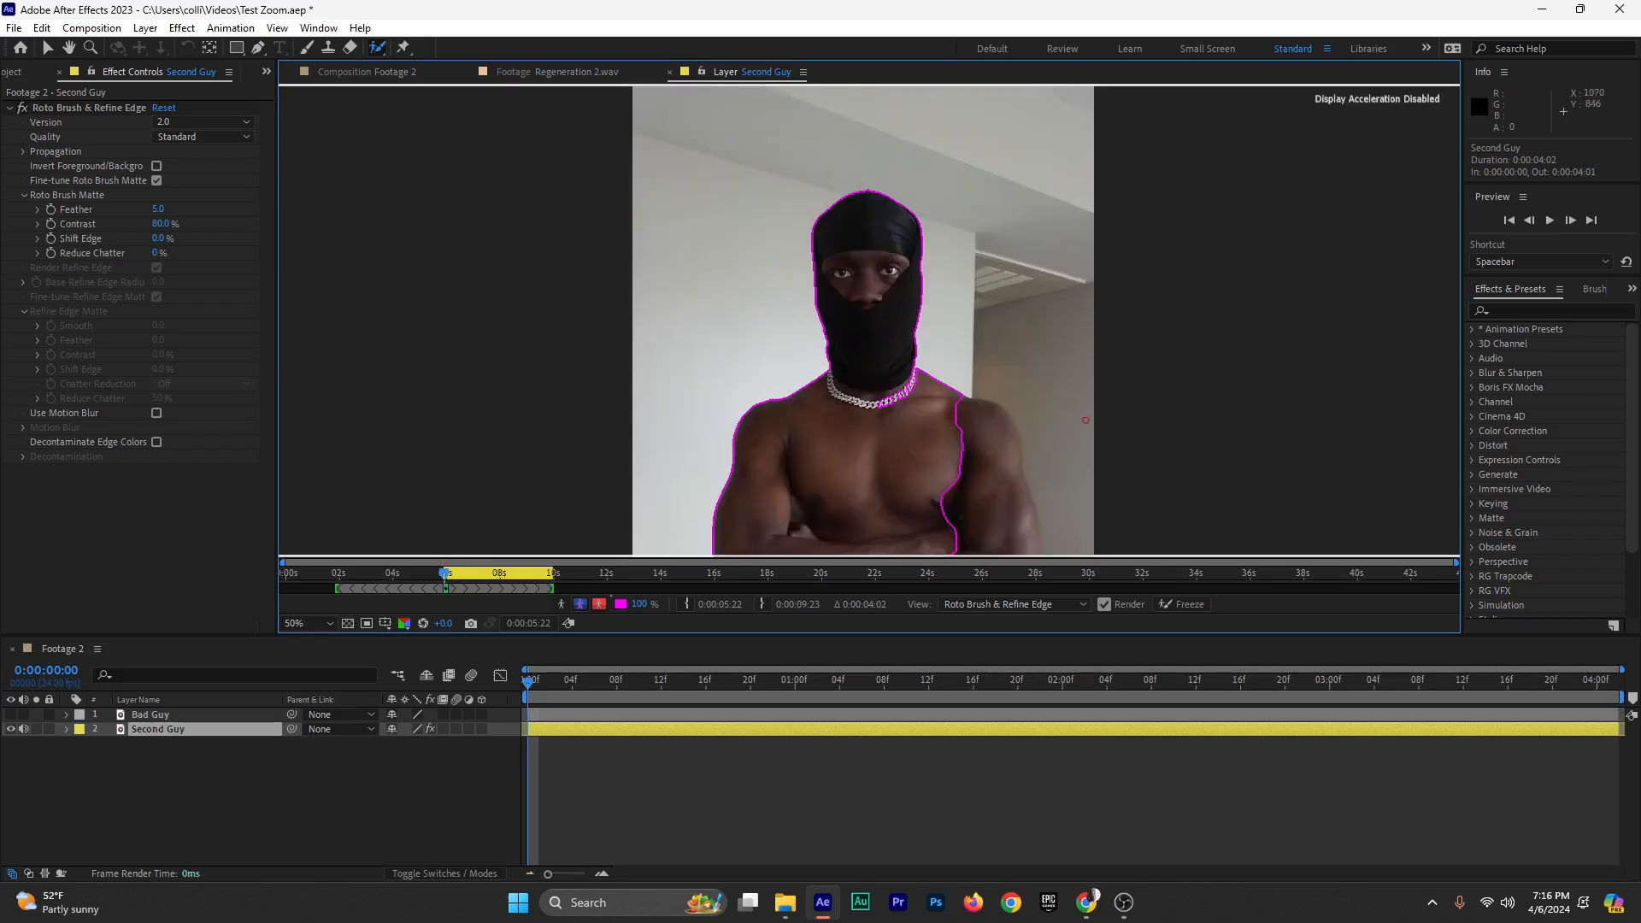
pyautogui.scroll(-1, 1044, 377)
pyautogui.moveTo(918, 429); pyautogui.dragTo(898, 328)
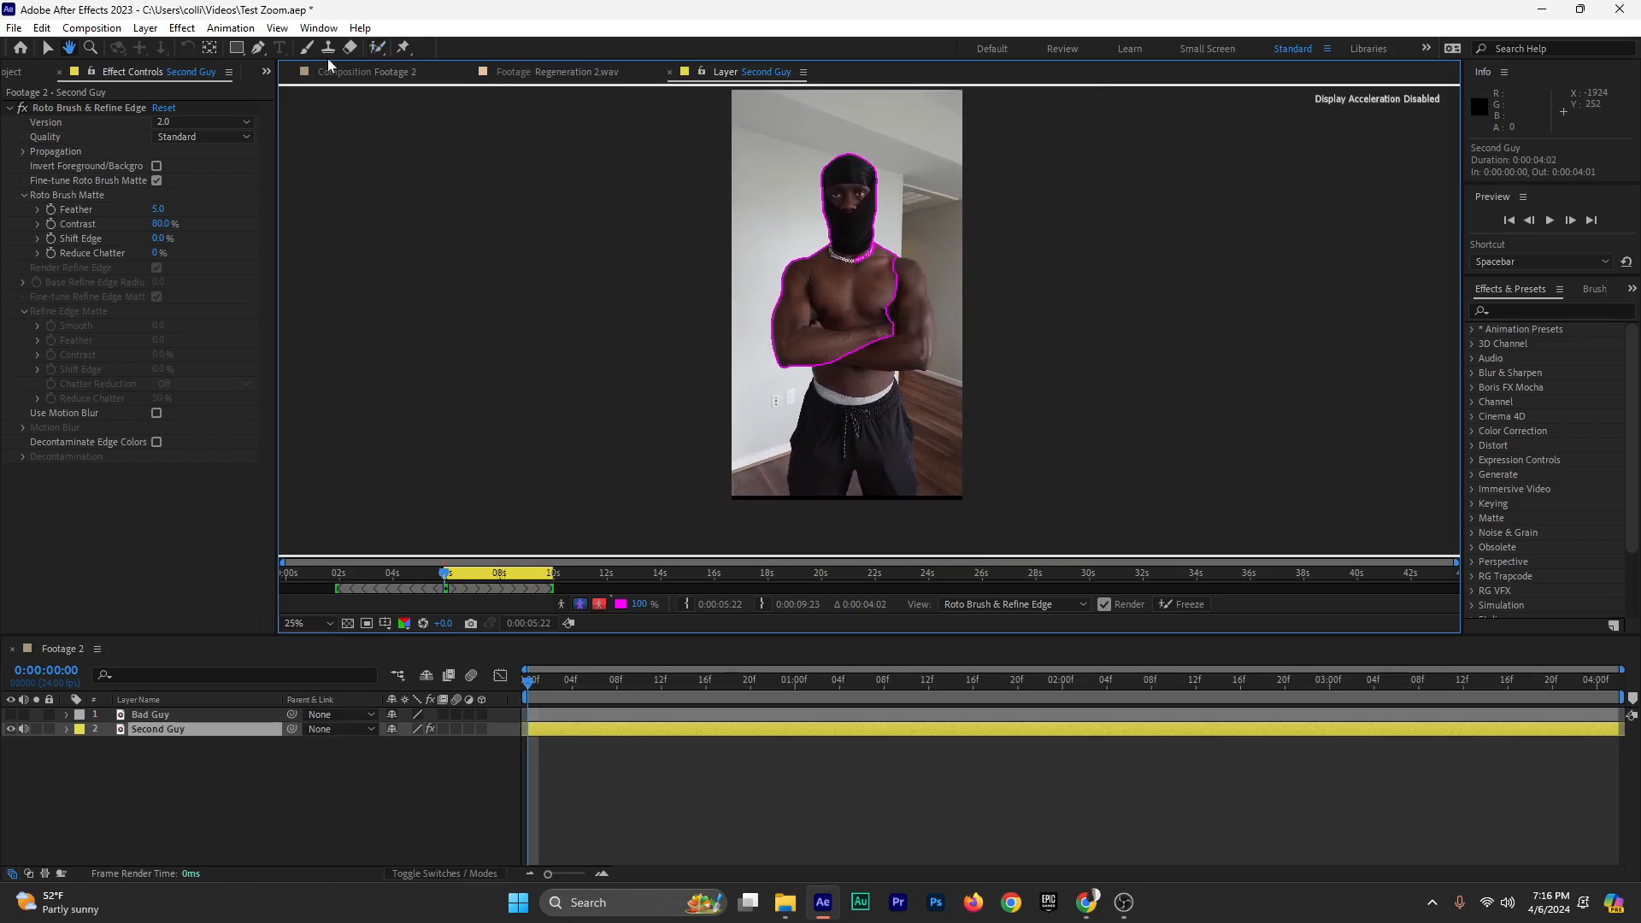
pyautogui.click(377, 47)
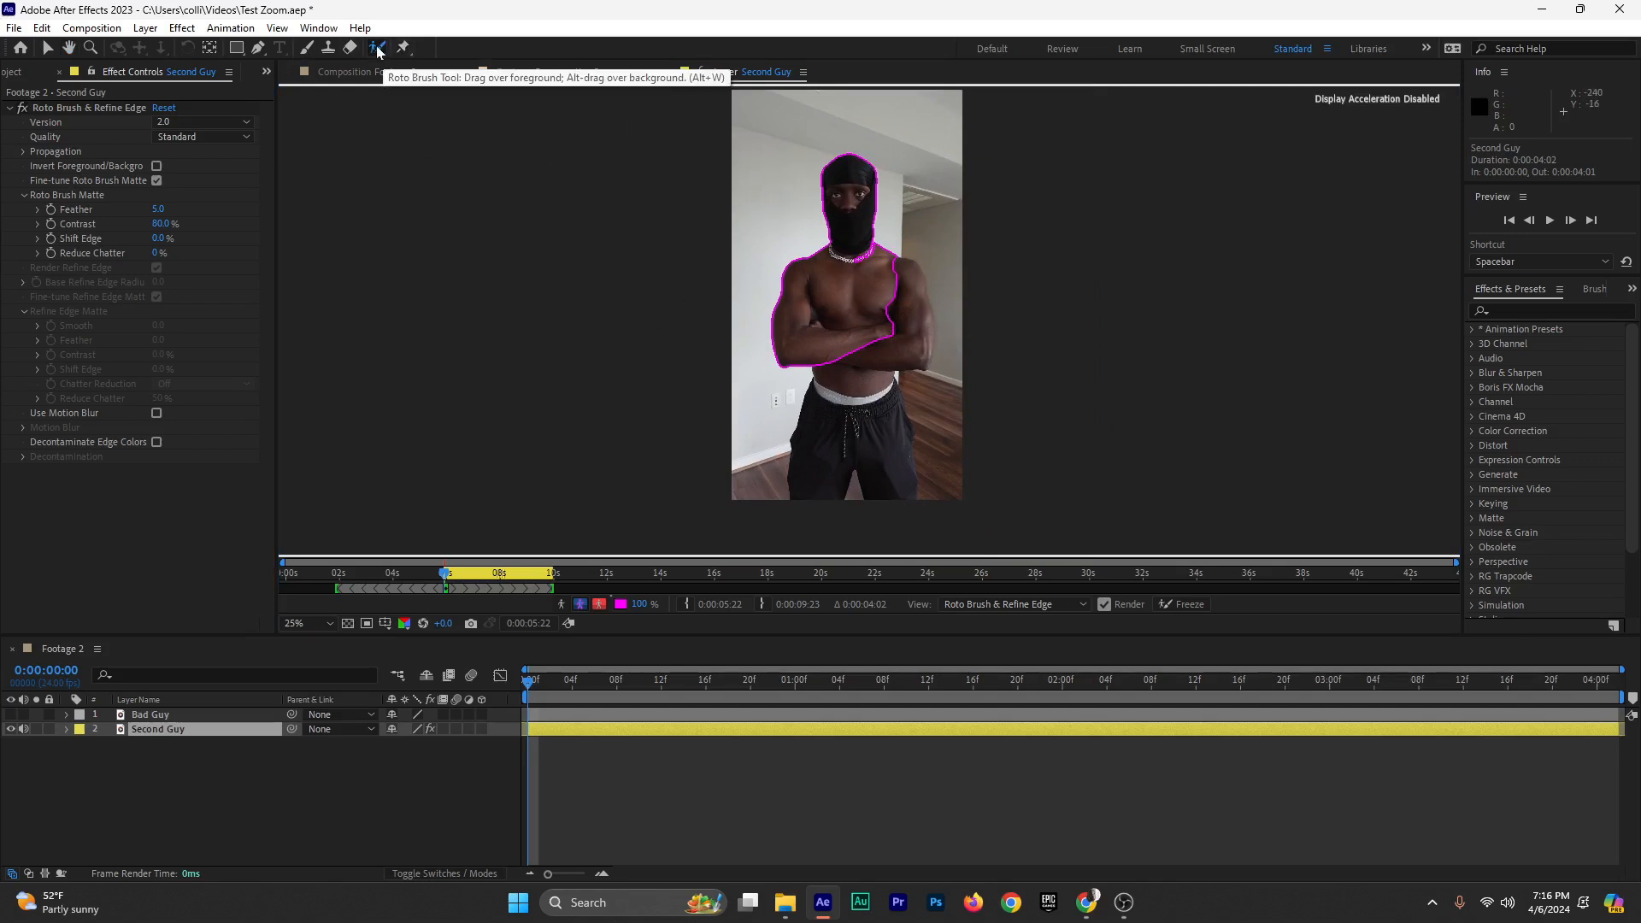
pyautogui.moveTo(907, 322); pyautogui.dragTo(915, 309)
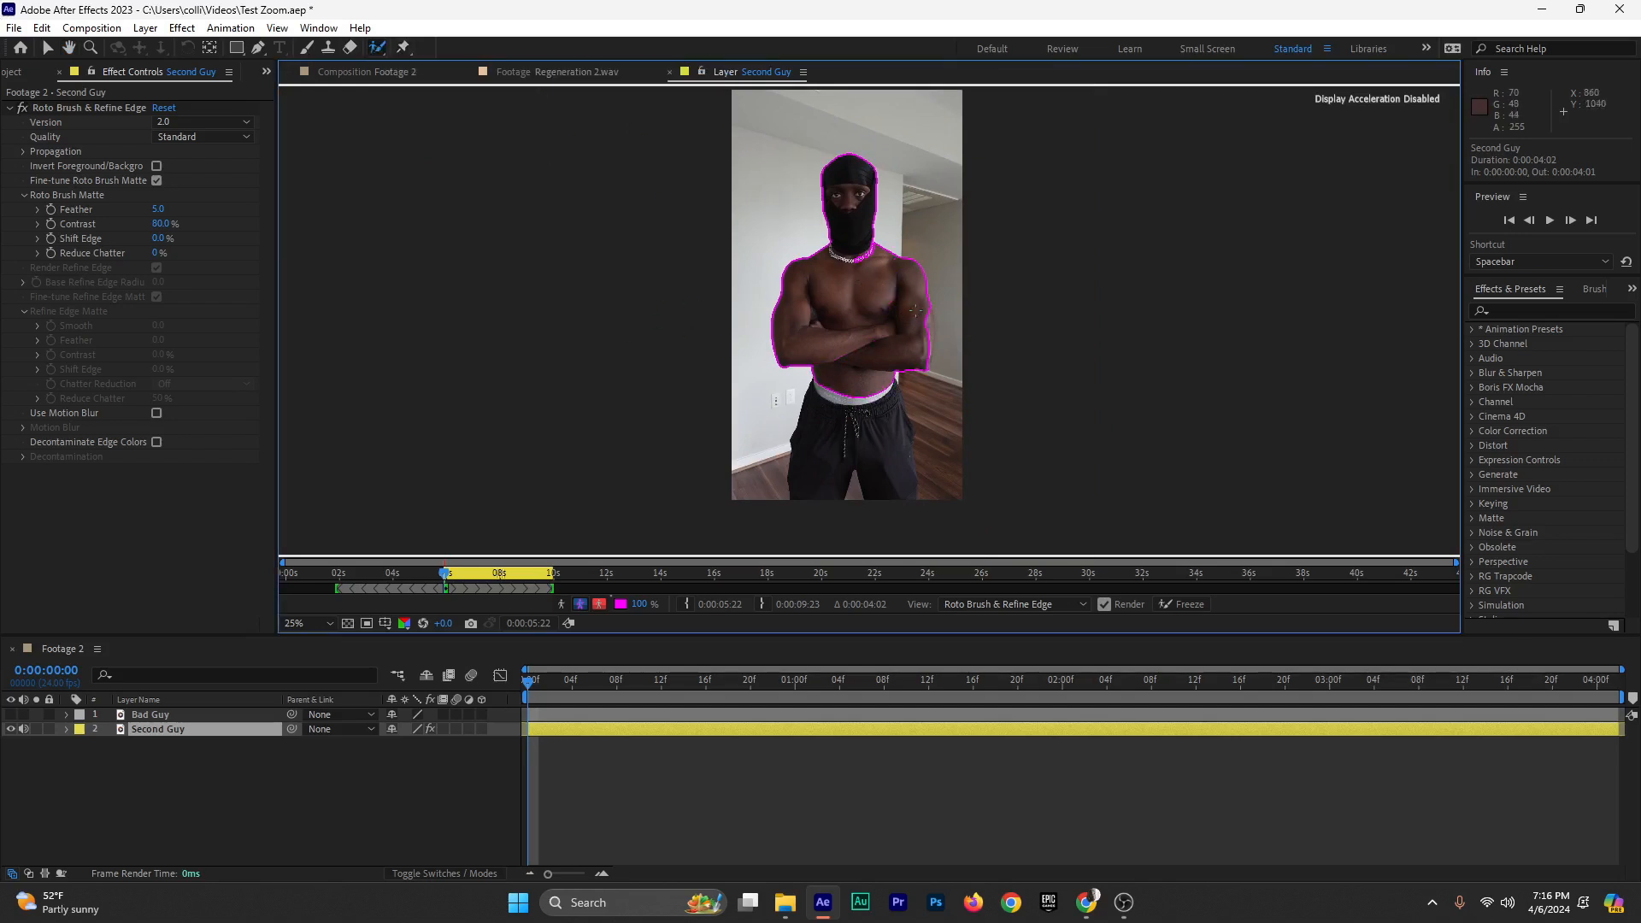
# Refine the roto outline of the doorway-side arm by excluding the adjacent wall and restoring the arm's outer edge and elbow
pyautogui.press('.')
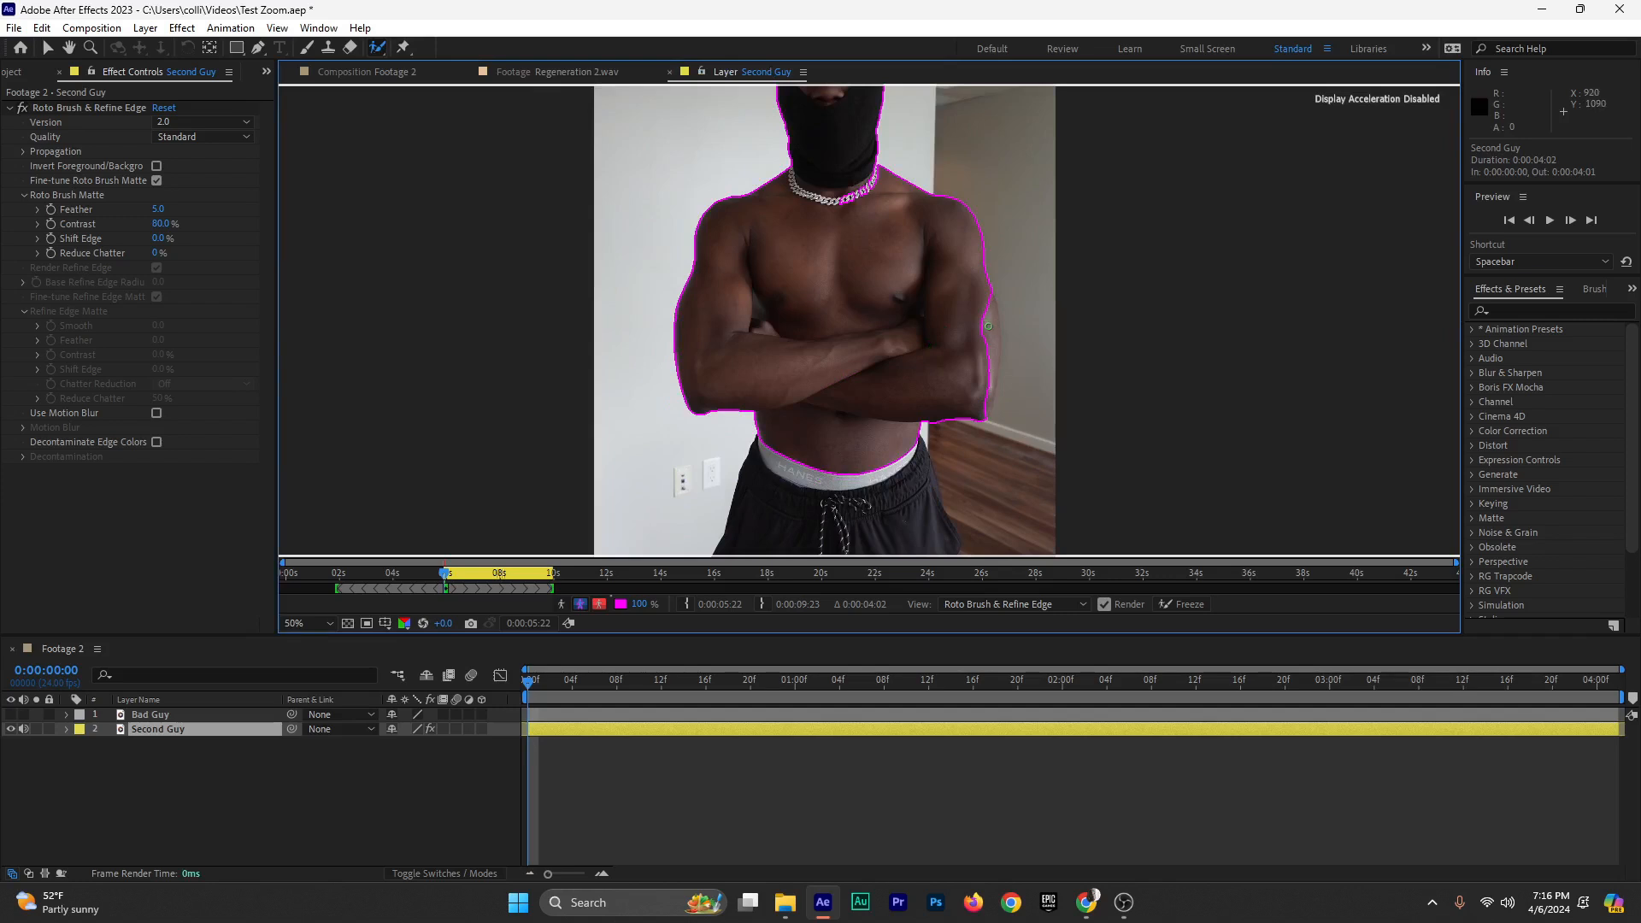
pyautogui.press('.')
pyautogui.moveTo(1033, 341); pyautogui.dragTo(719, 330)
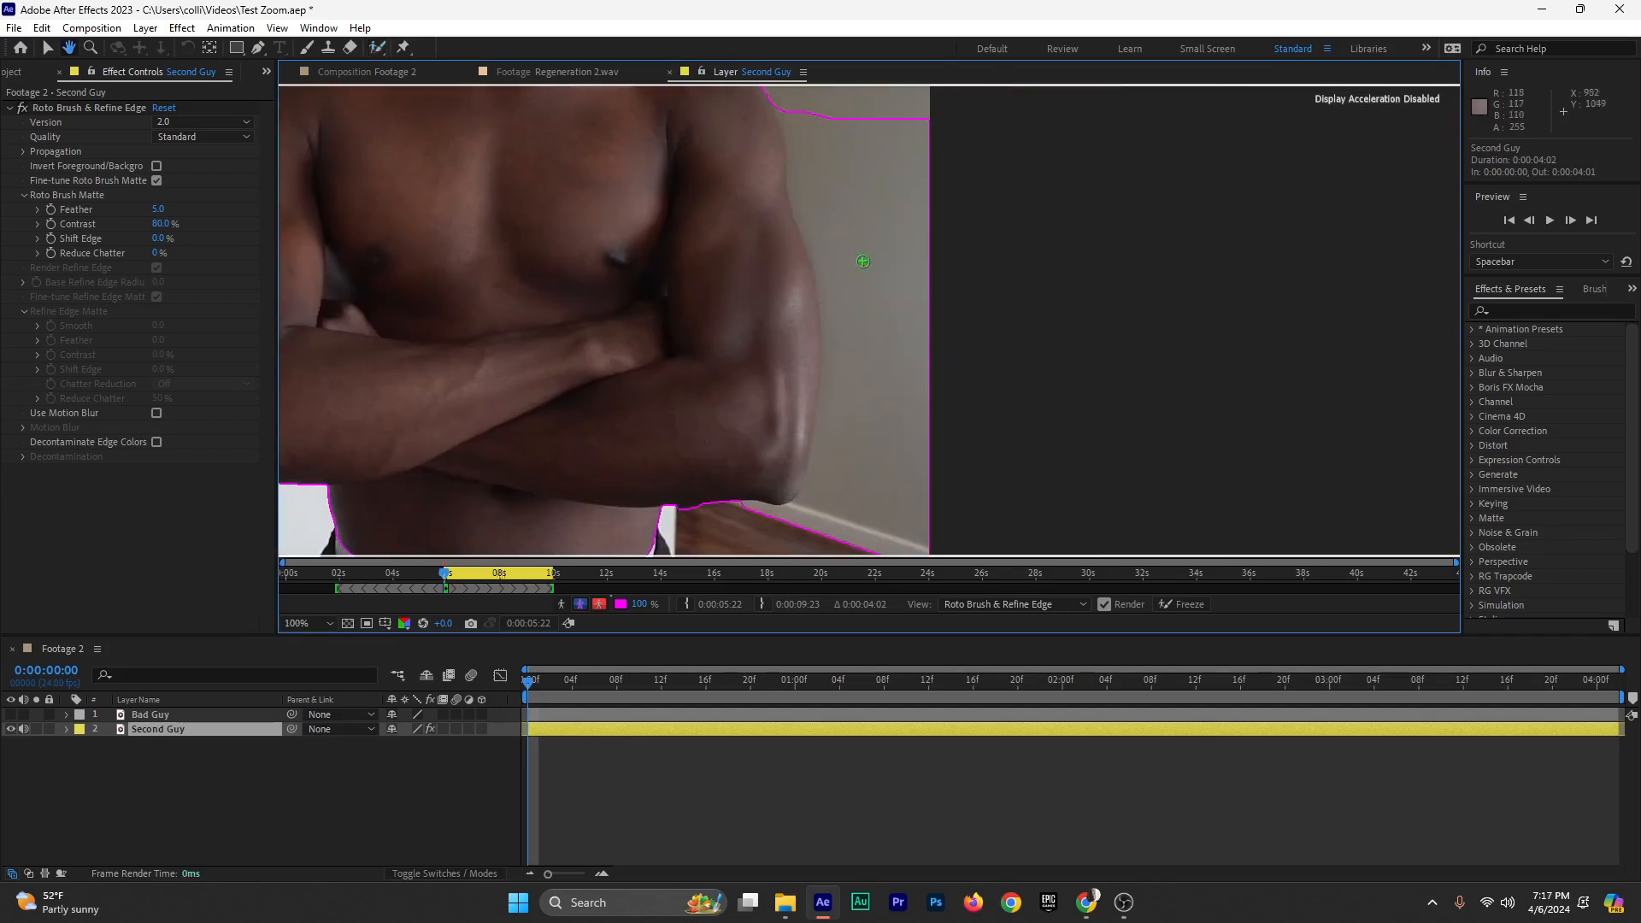
pyautogui.moveTo(854, 137)
pyautogui.keyDown('alt'); pyautogui.mouseDown()
pyautogui.moveTo(891, 329)
pyautogui.moveTo(814, 339)
pyautogui.moveTo(807, 432)
pyautogui.mouseUp(); pyautogui.keyUp('alt')
pyautogui.keyDown('alt'); pyautogui.moveTo(860, 328); pyautogui.dragTo(848, 457); pyautogui.keyUp('alt')
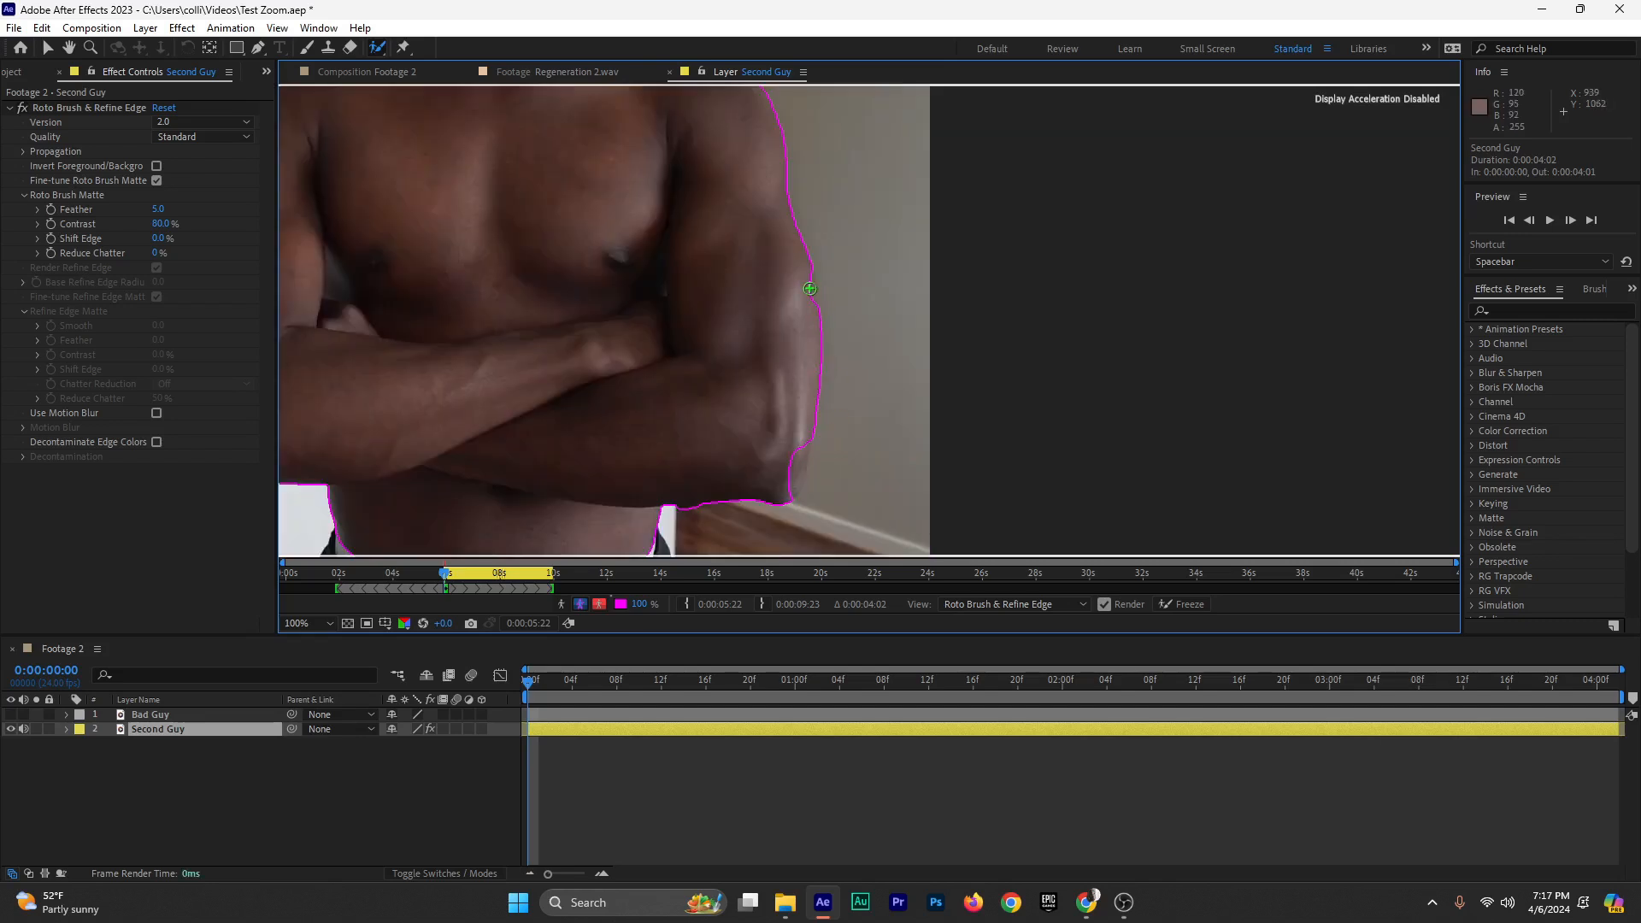
pyautogui.moveTo(811, 289); pyautogui.dragTo(814, 365)
pyautogui.moveTo(807, 444); pyautogui.dragTo(798, 479)
# Add the waistband and black pants to the roto foreground and exclude the wooden floor beside them
pyautogui.moveTo(641, 450); pyautogui.dragTo(798, 315)
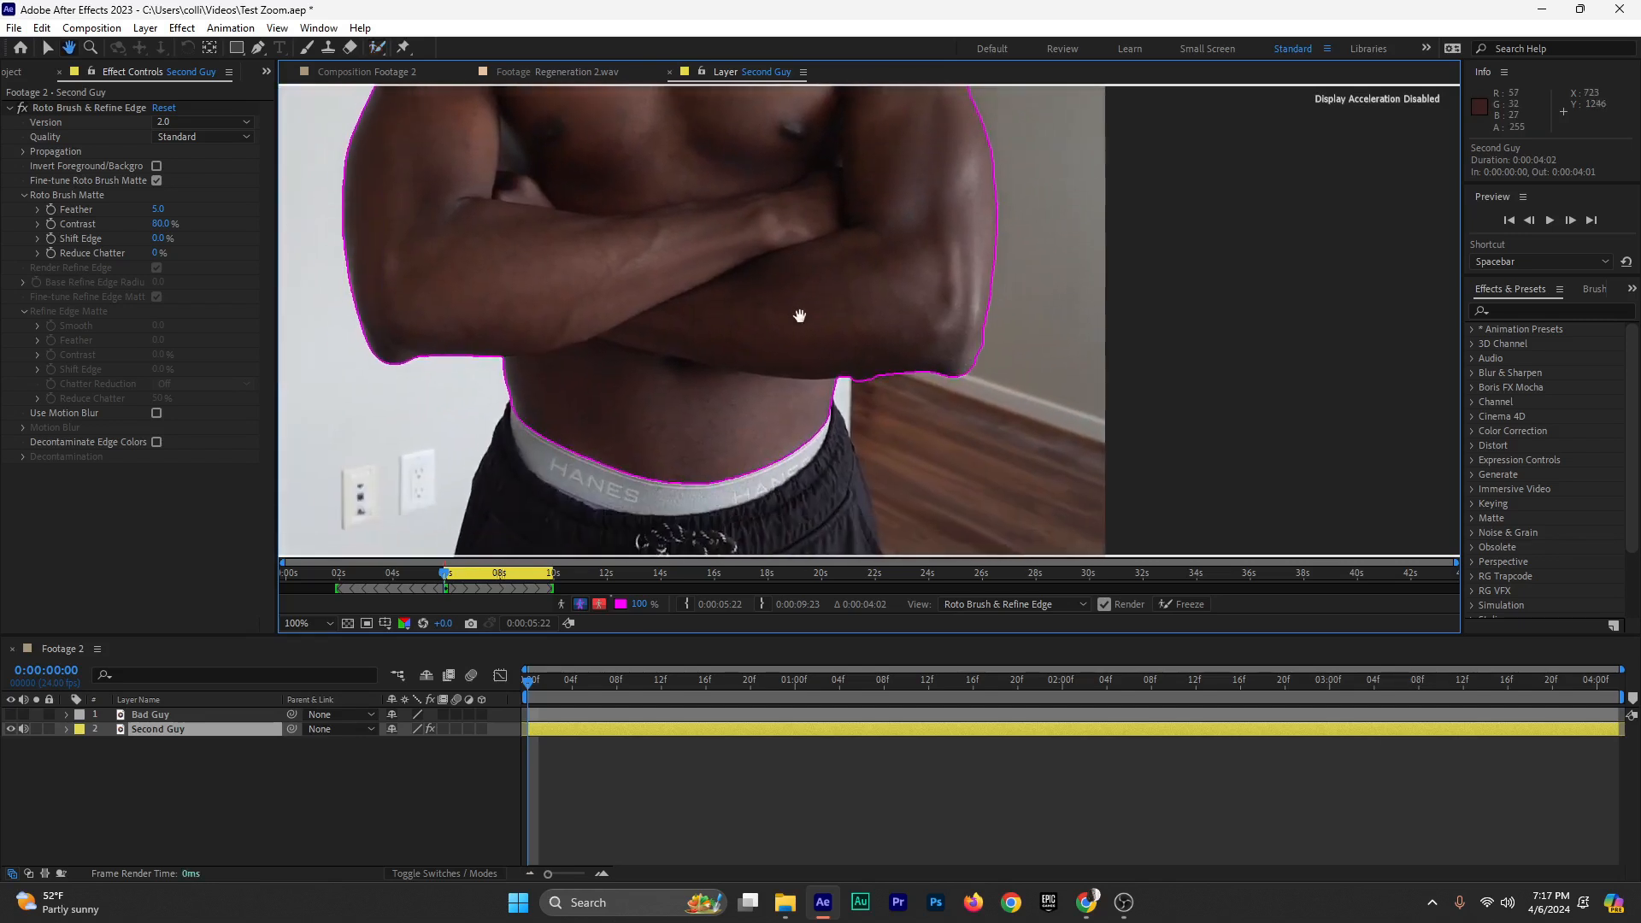
pyautogui.scroll(-1, 651, 377)
pyautogui.moveTo(674, 439); pyautogui.dragTo(693, 278)
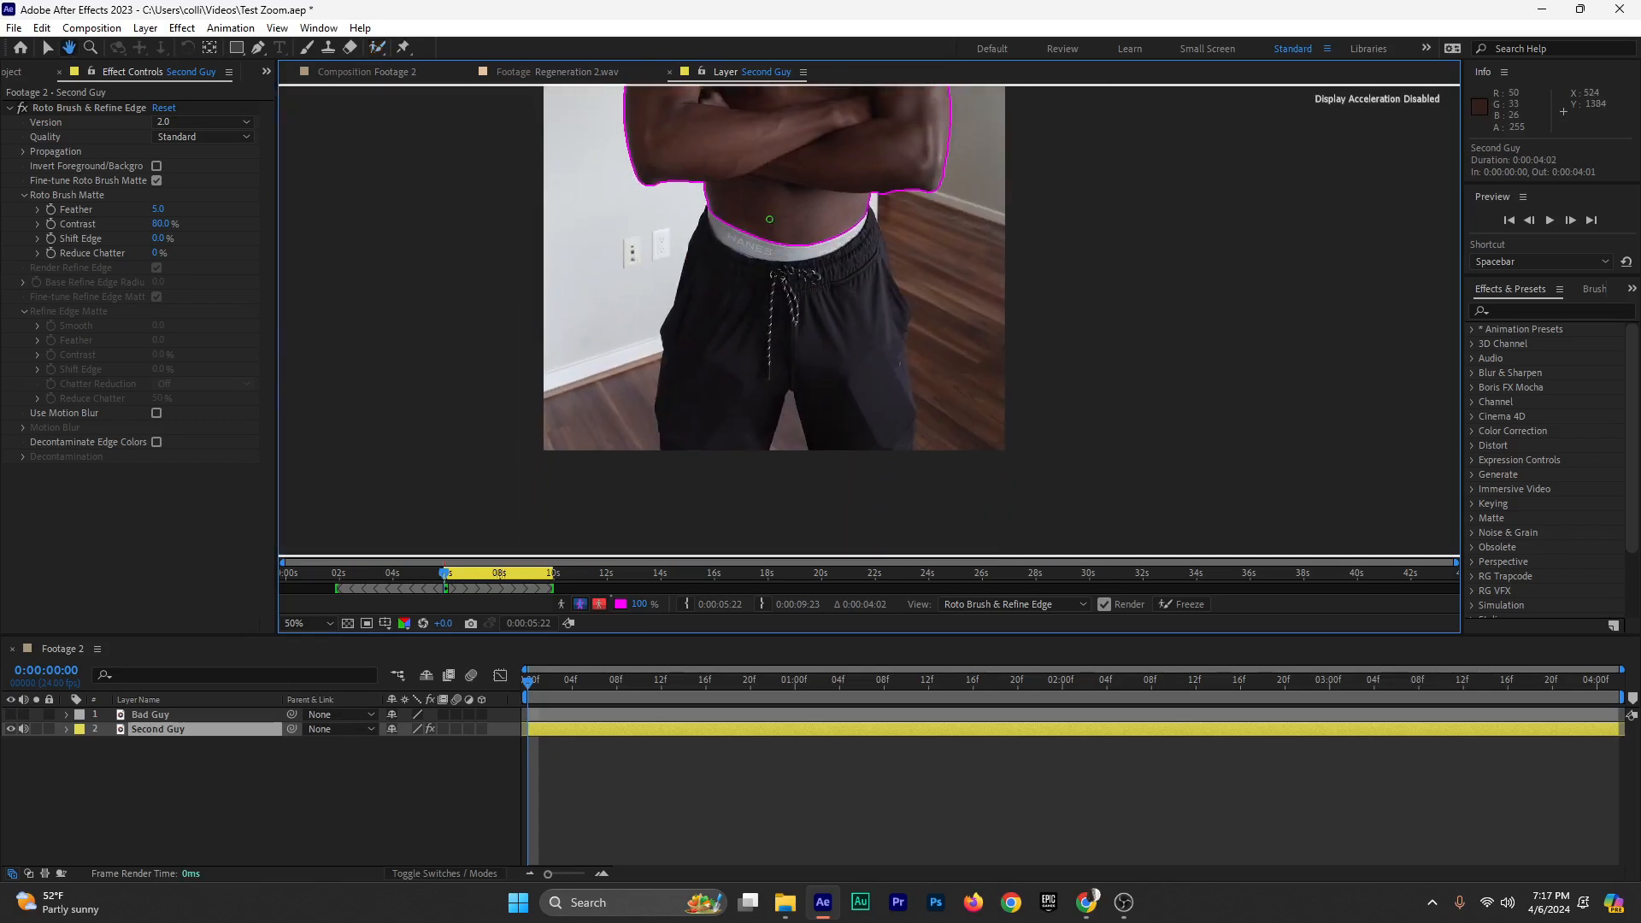
pyautogui.moveTo(763, 215); pyautogui.dragTo(715, 437)
pyautogui.moveTo(804, 260); pyautogui.dragTo(860, 480)
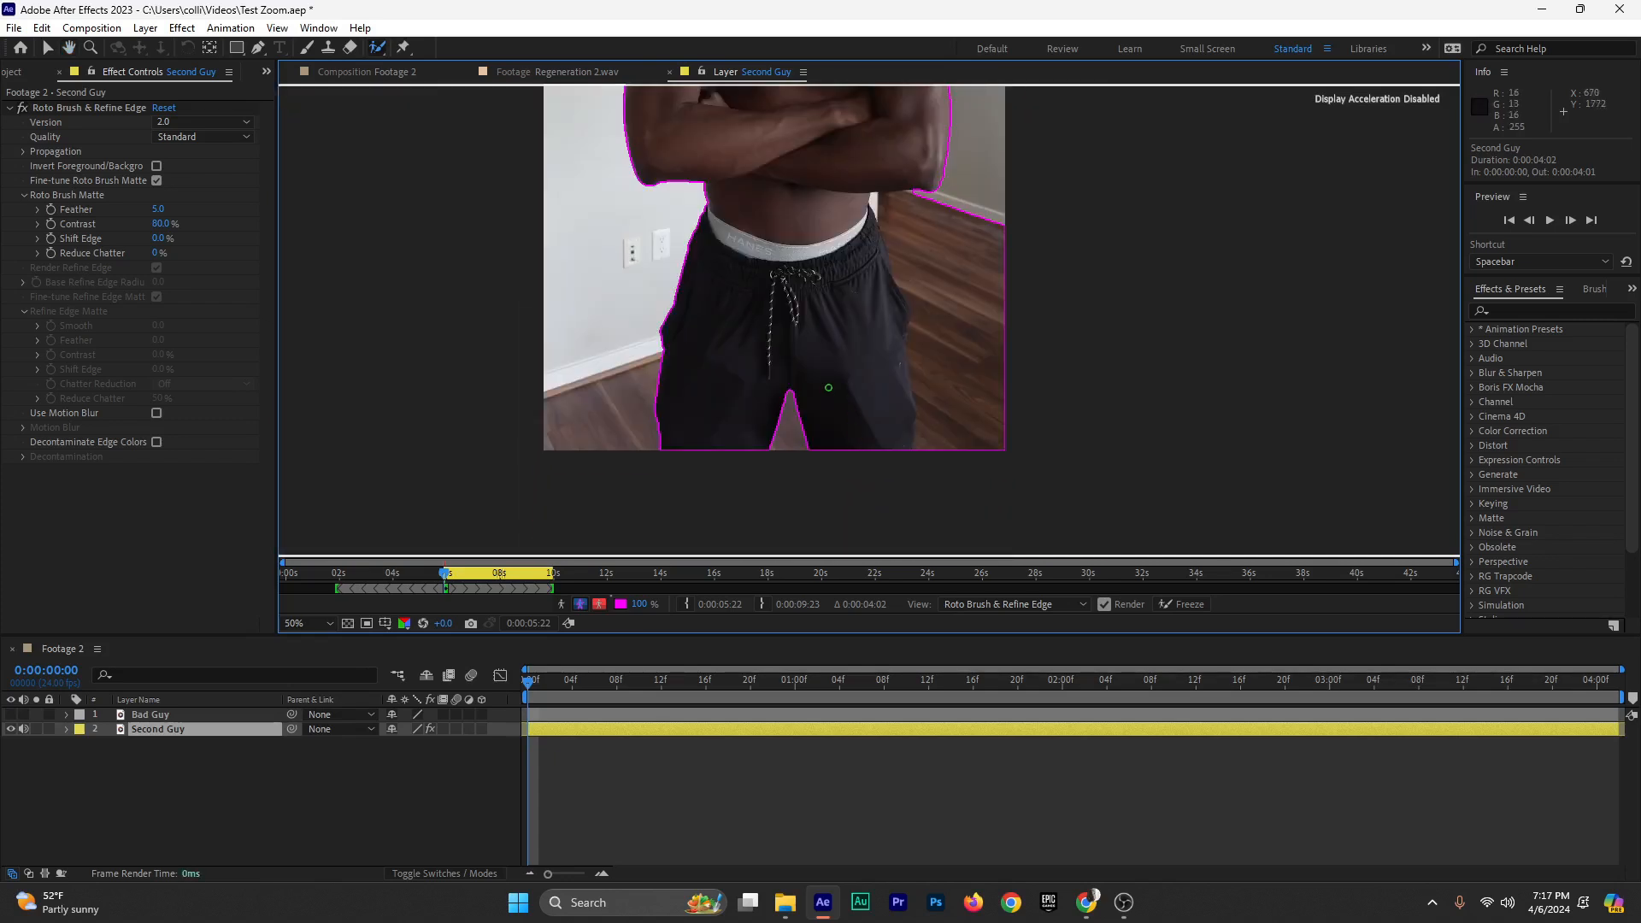
pyautogui.moveTo(989, 283); pyautogui.dragTo(868, 291)
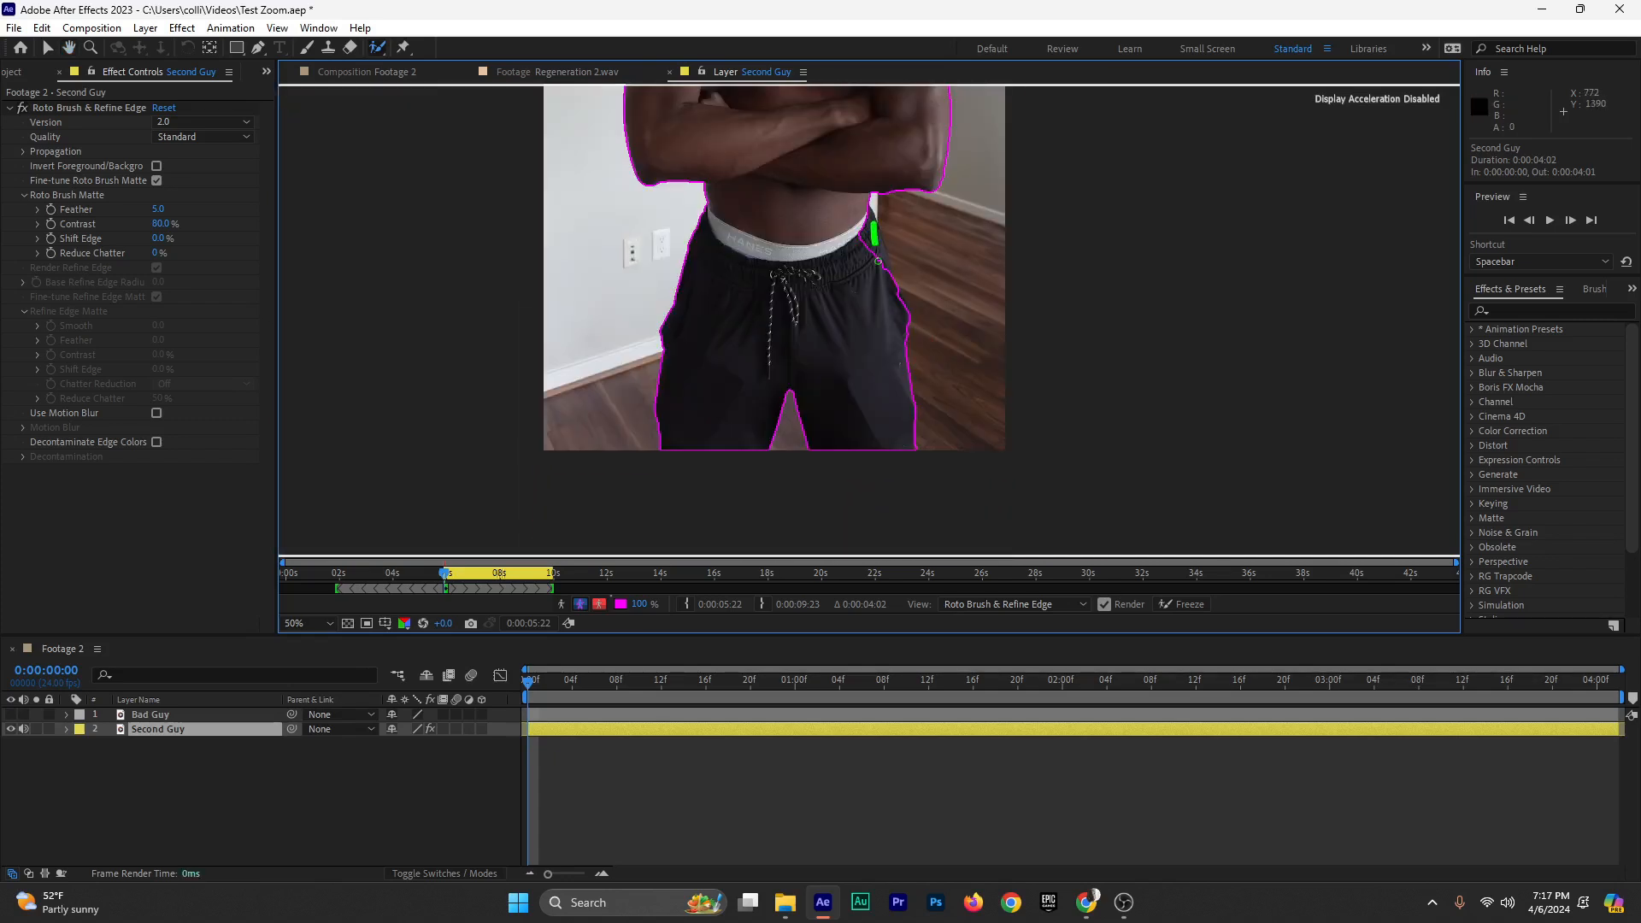
# Refine the roto outline along the hip and pocket edge of the black pants on the wooden-floor side
pyautogui.moveTo(874, 234); pyautogui.dragTo(892, 288)
pyautogui.scroll(2, 890, 278)
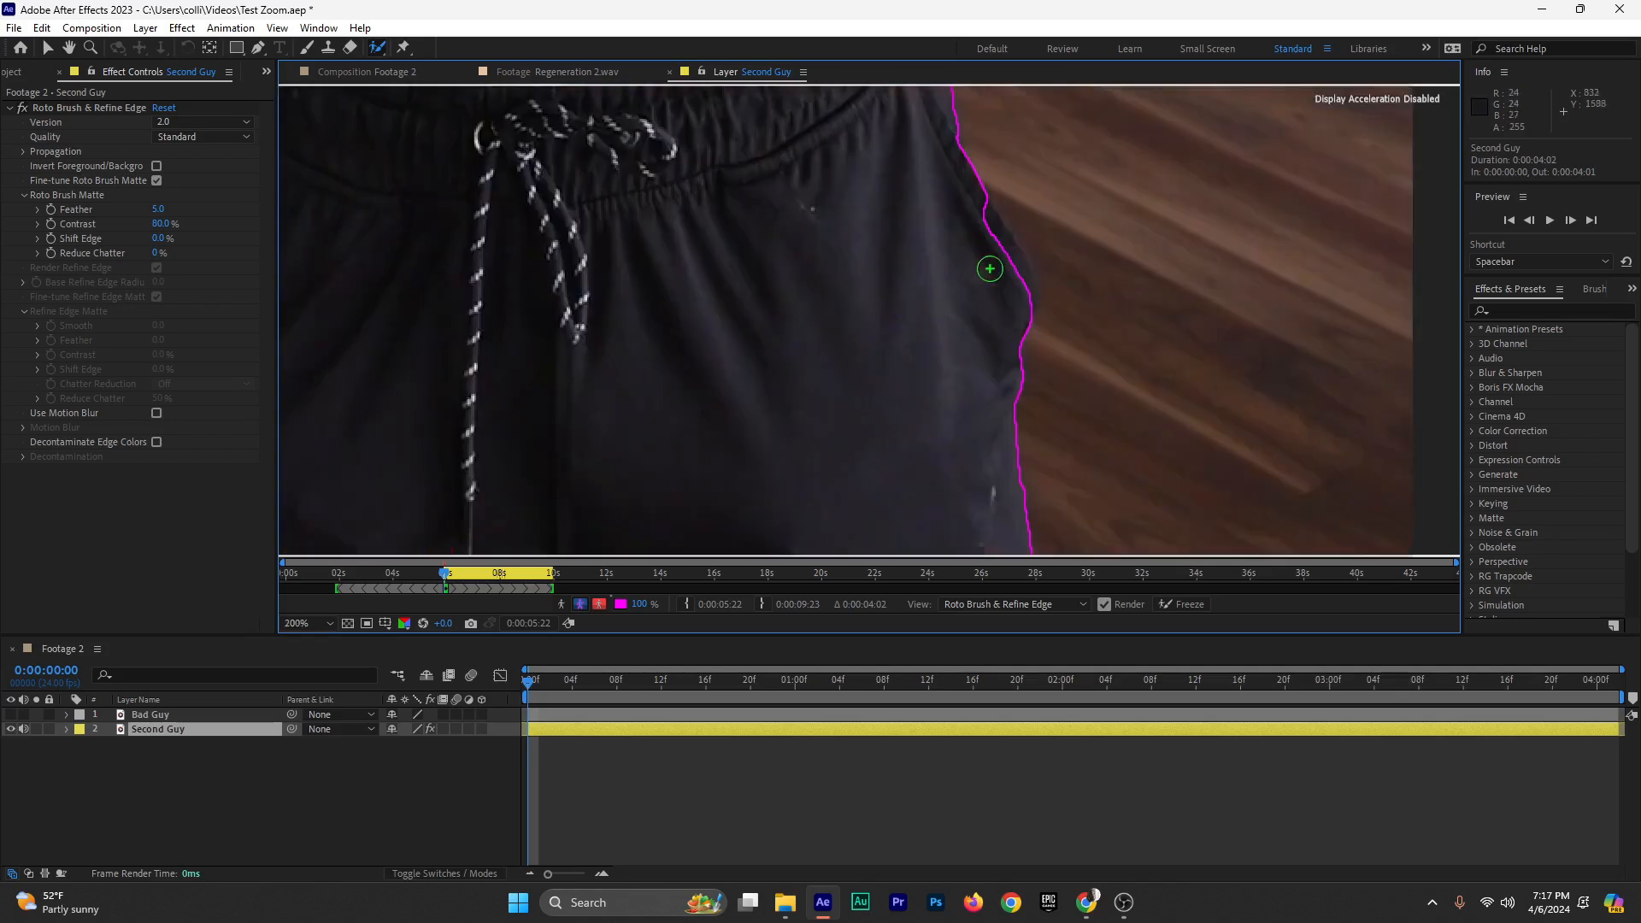
pyautogui.moveTo(989, 235); pyautogui.dragTo(1000, 254)
pyautogui.scroll(-4, 989, 315)
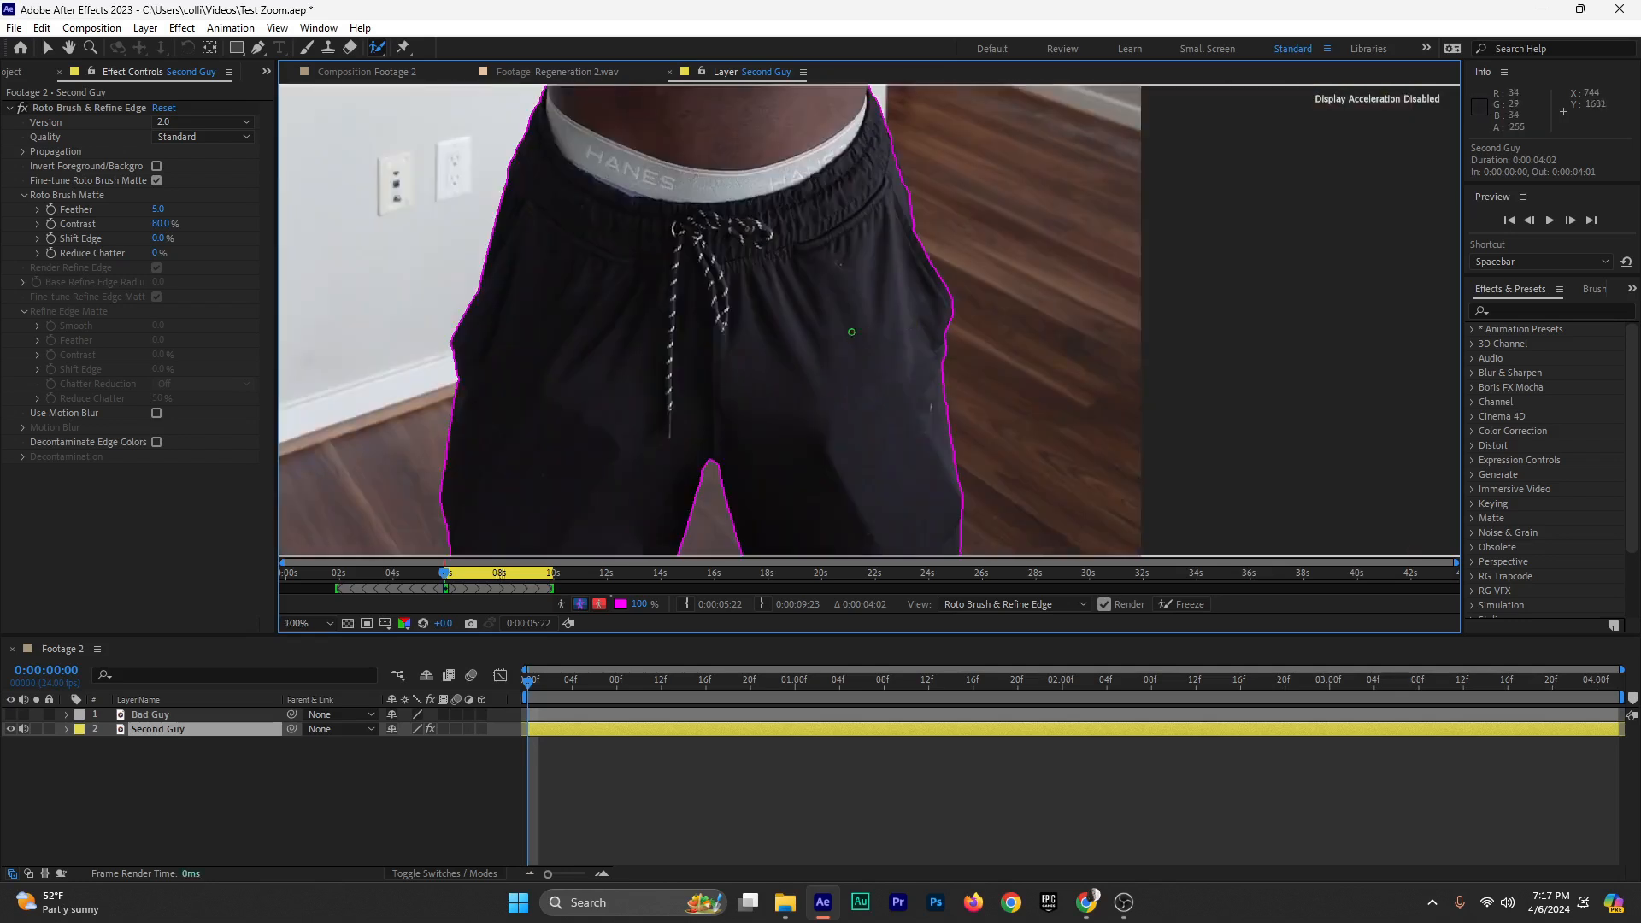
# Include the necklace at the neck in the roto selection and save the project
pyautogui.scroll(3, 756, 264)
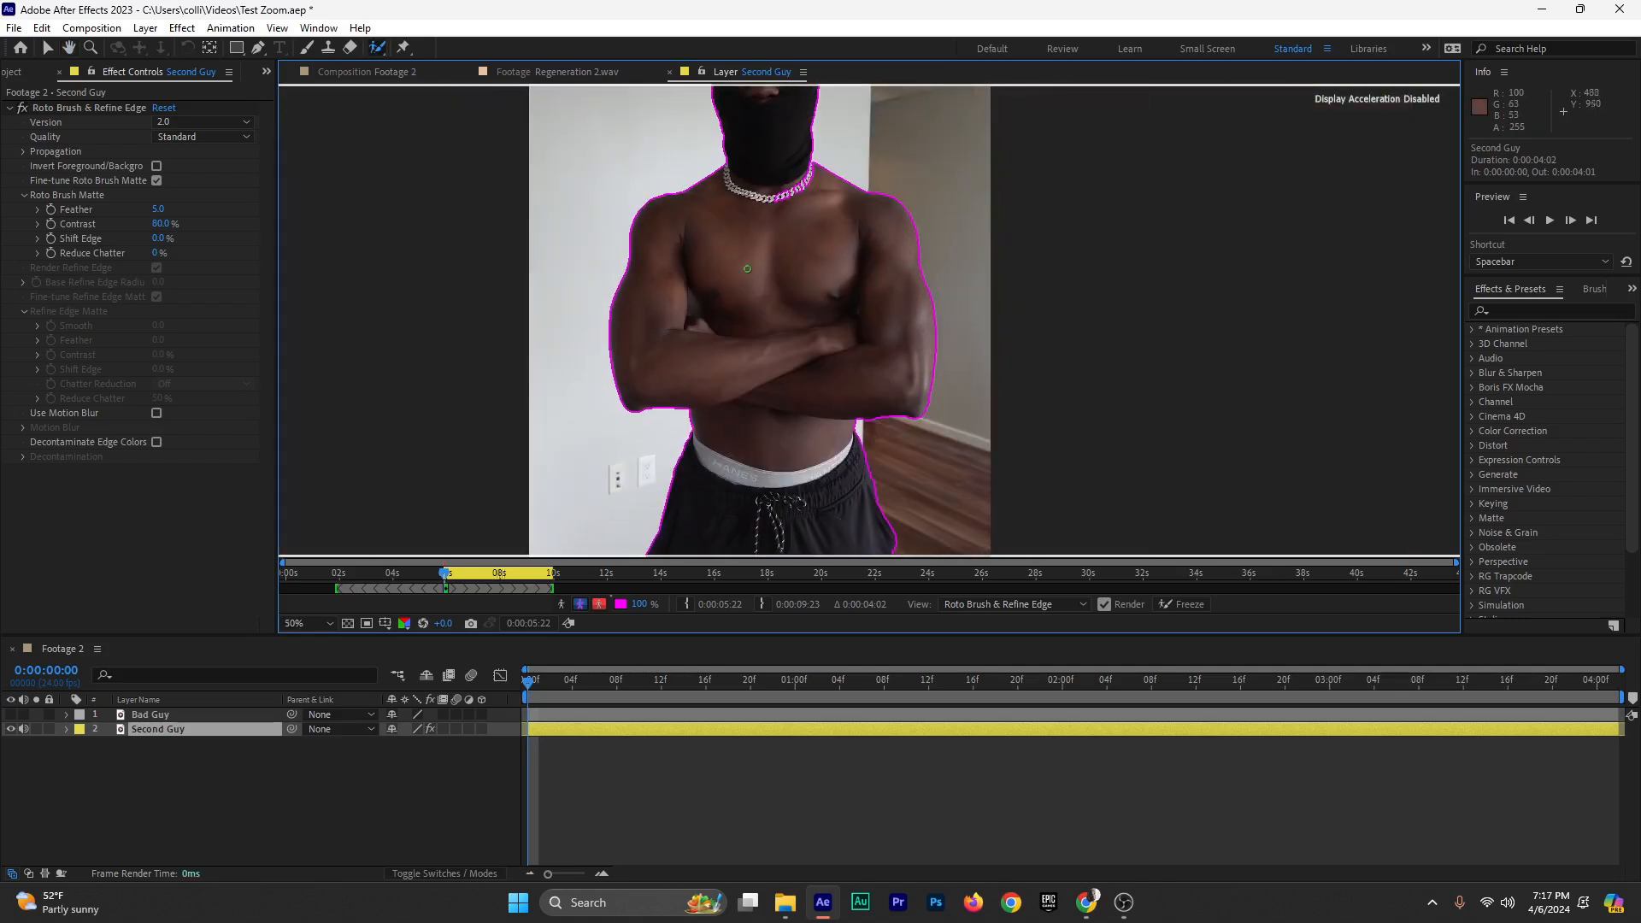
pyautogui.moveTo(805, 184); pyautogui.dragTo(773, 275)
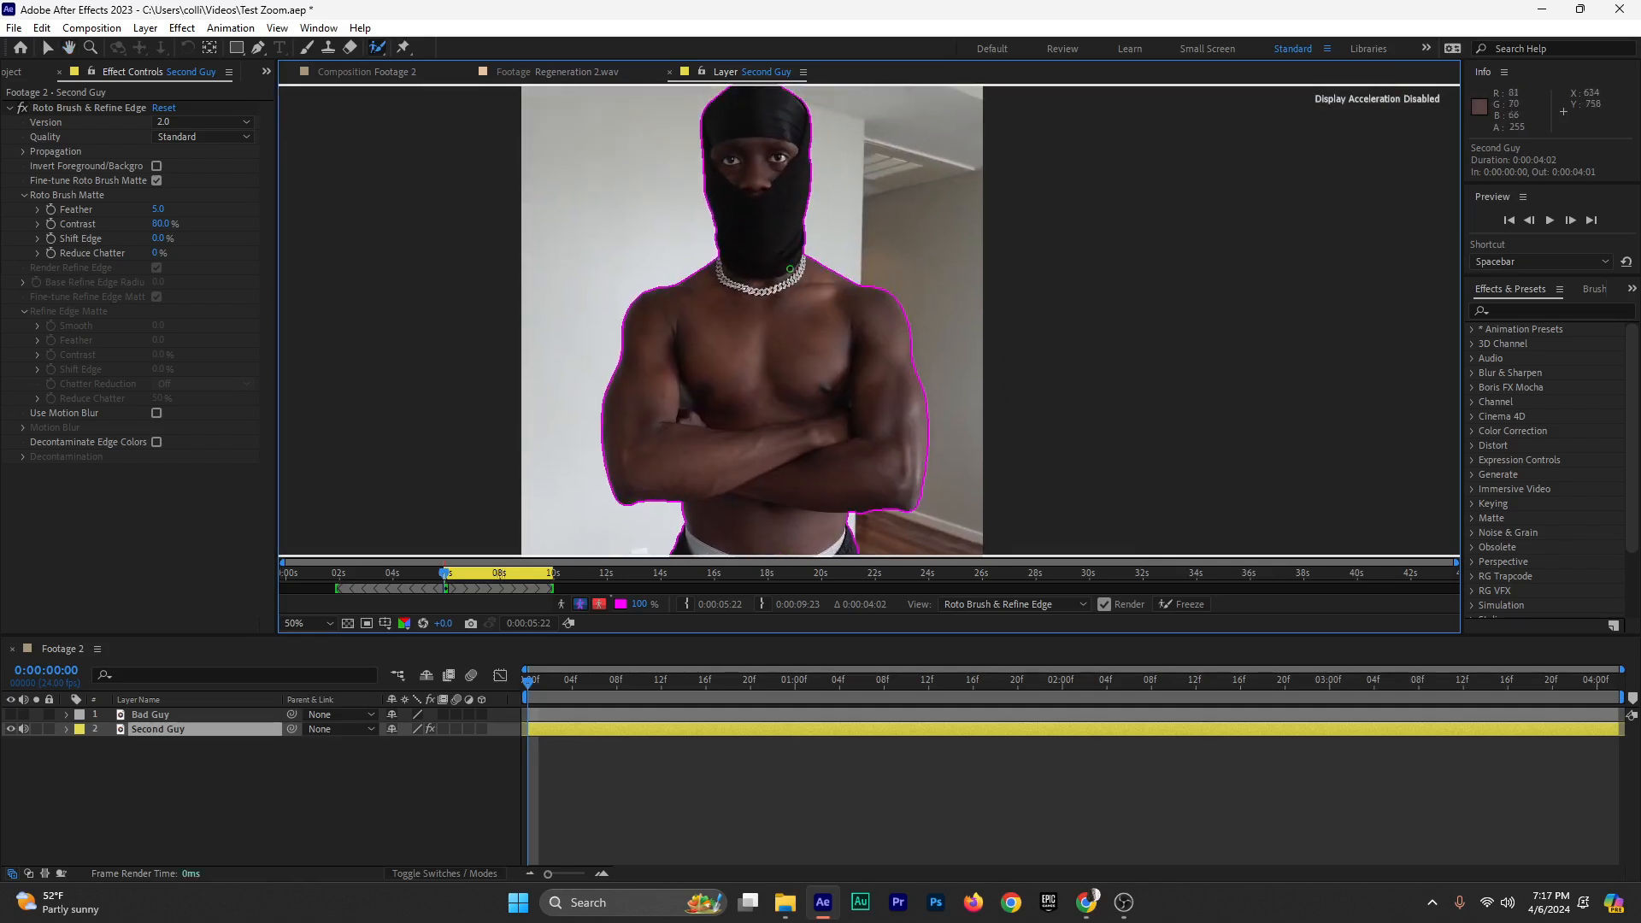
pyautogui.scroll(-1, 829, 377)
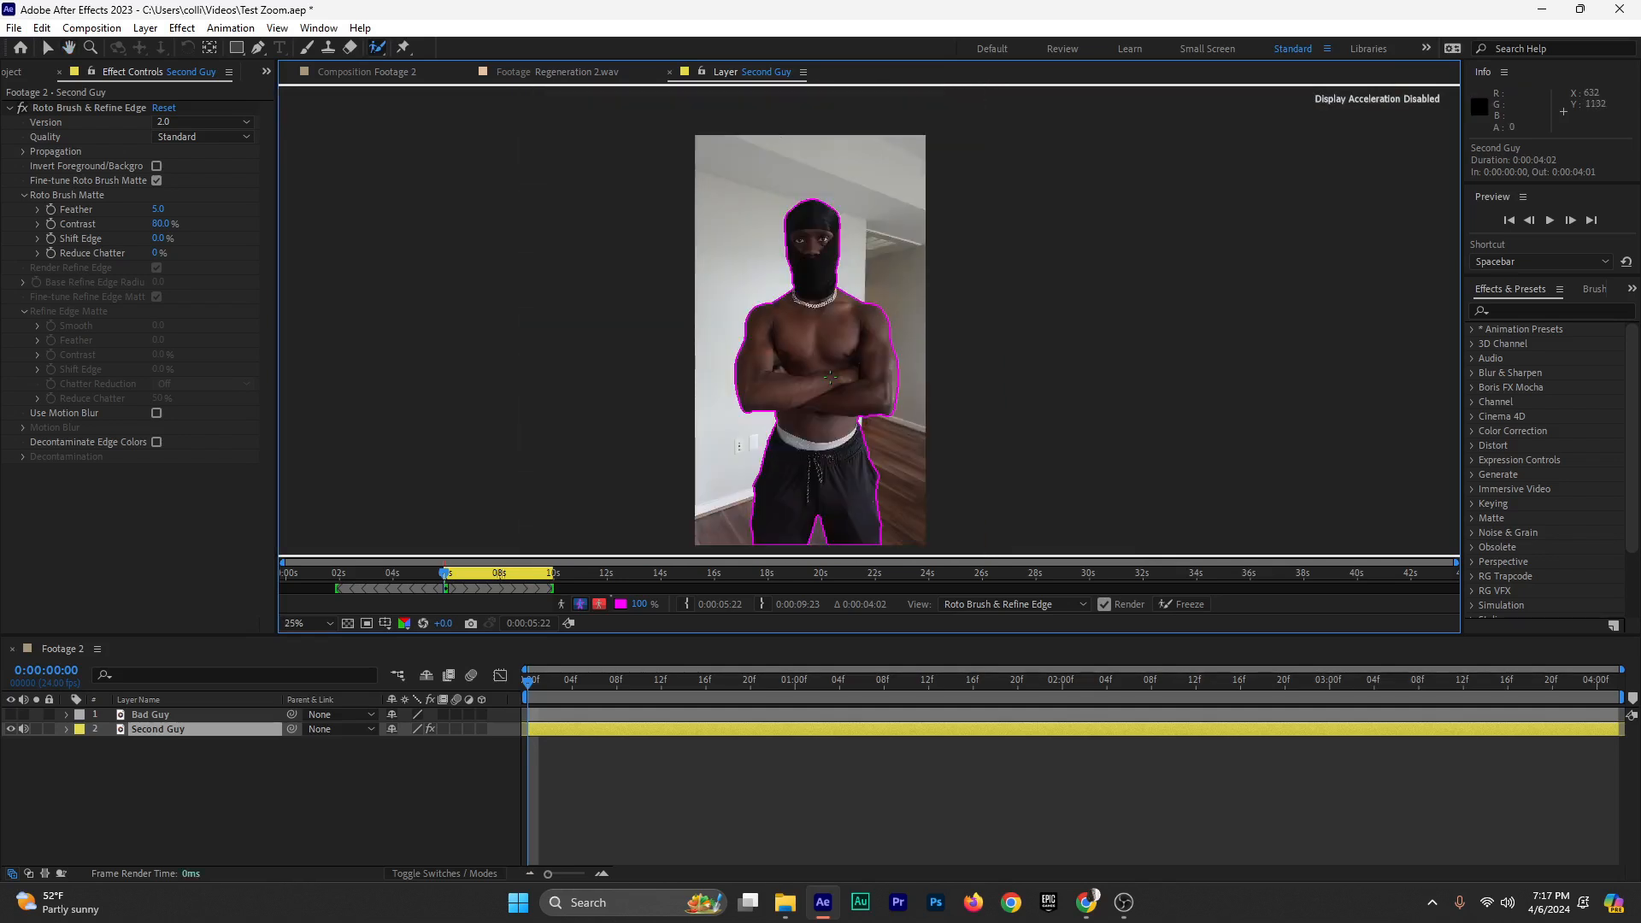
pyautogui.hotkey('ctrl', 's')
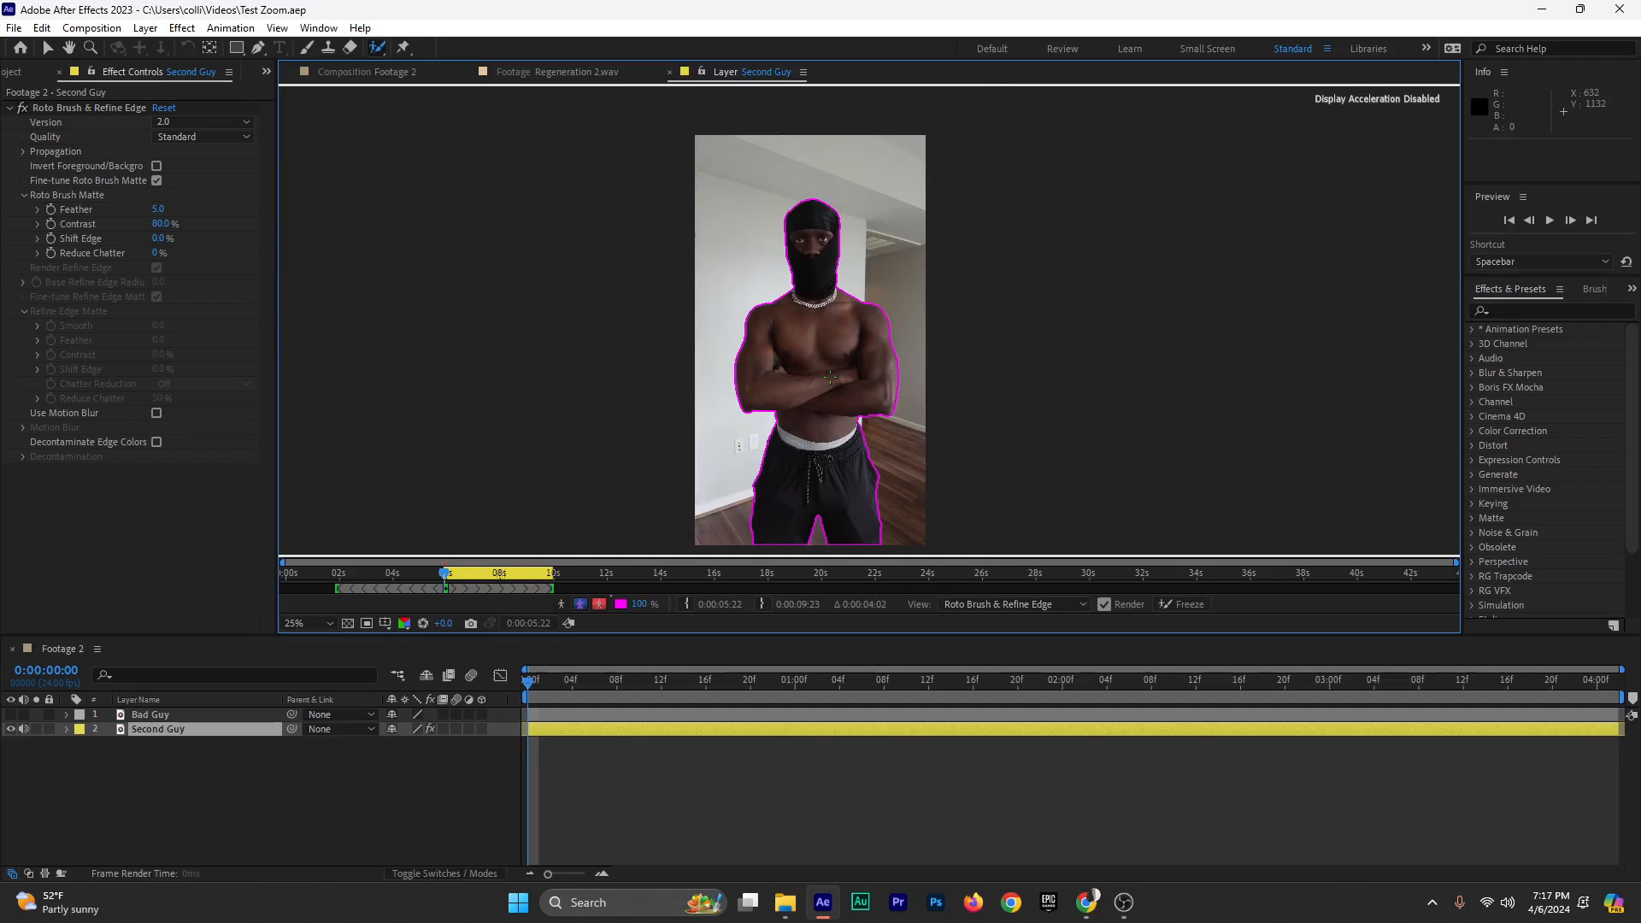
# Play the Second Guy layer preview to propagate the roto selection through the clip, and stop playback
pyautogui.click(1549, 221)
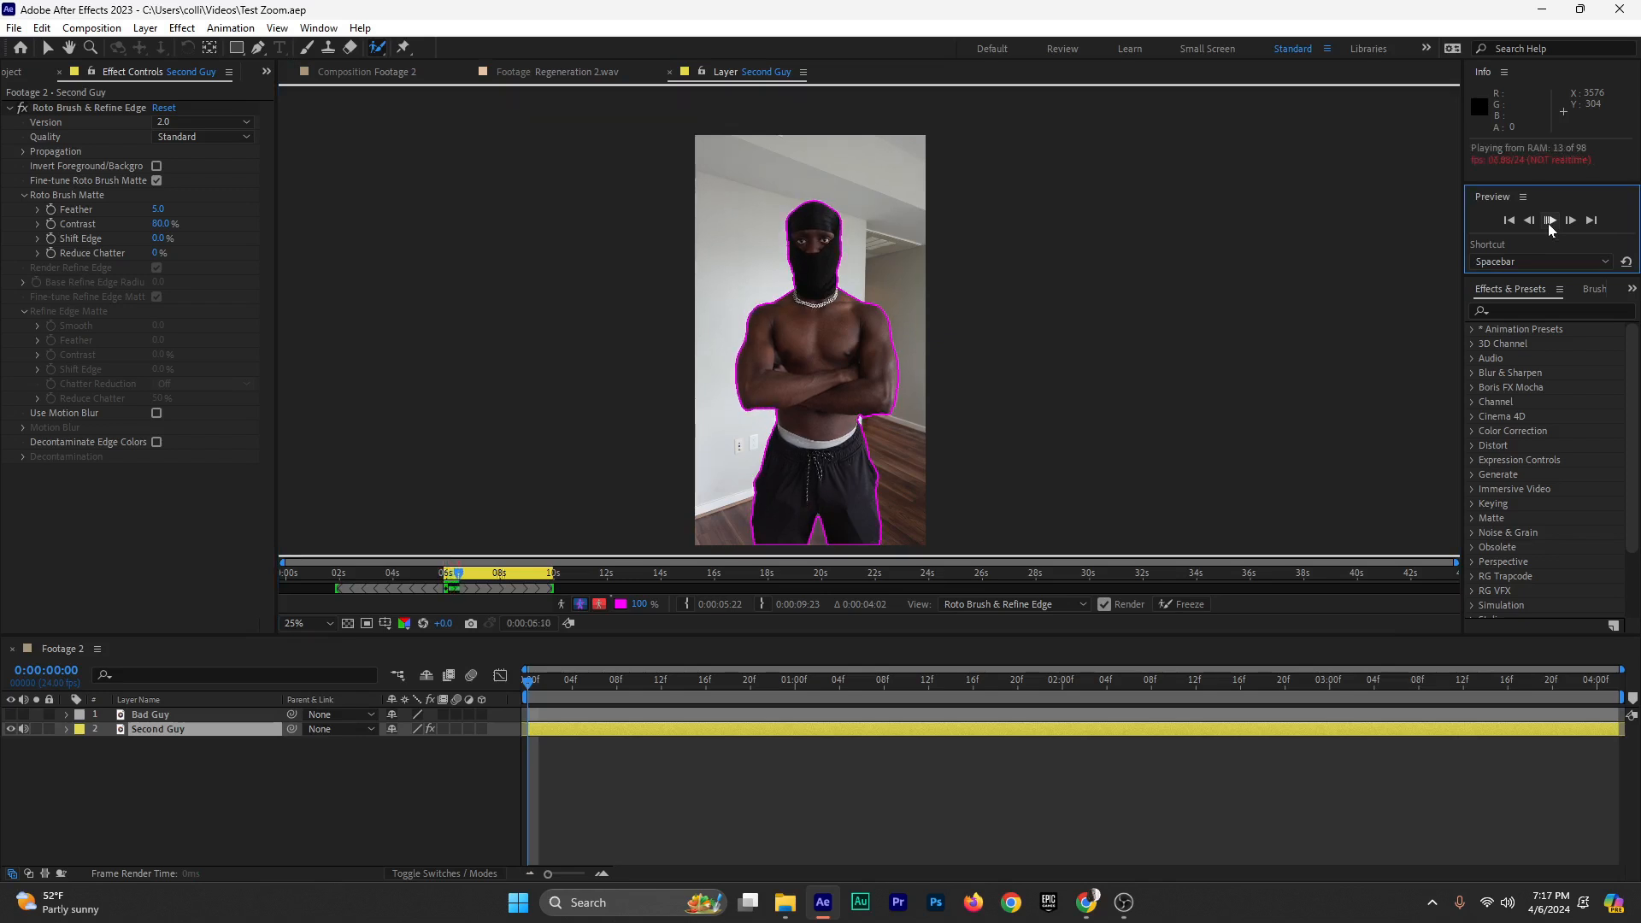
pyautogui.hotkey('alt', 'Tab')
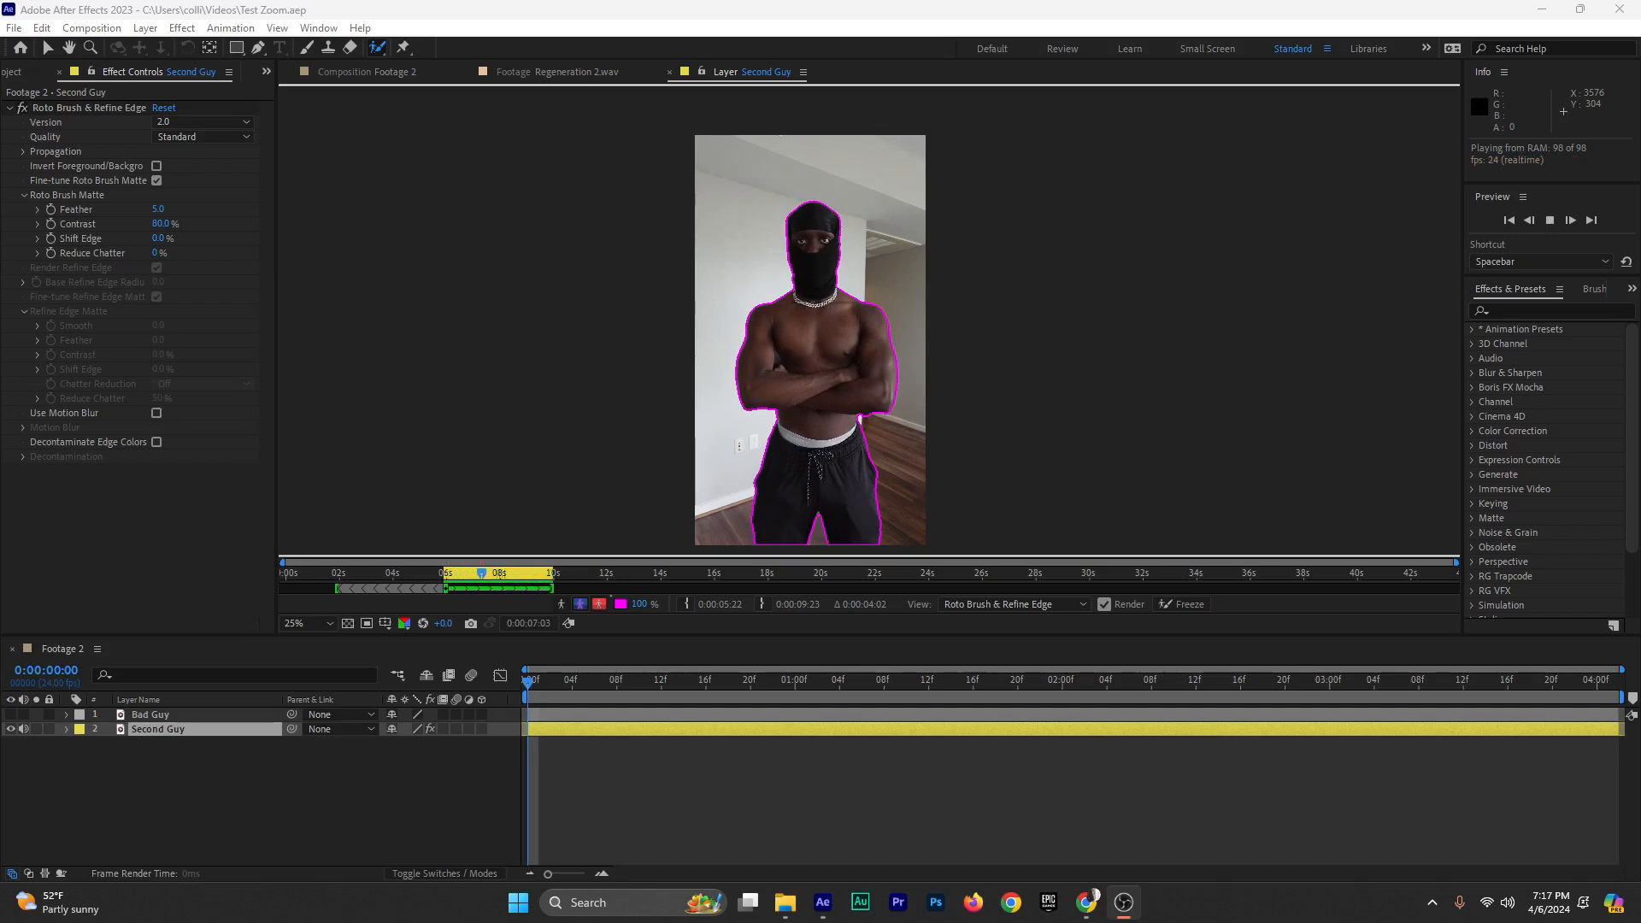
pyautogui.click(1551, 220)
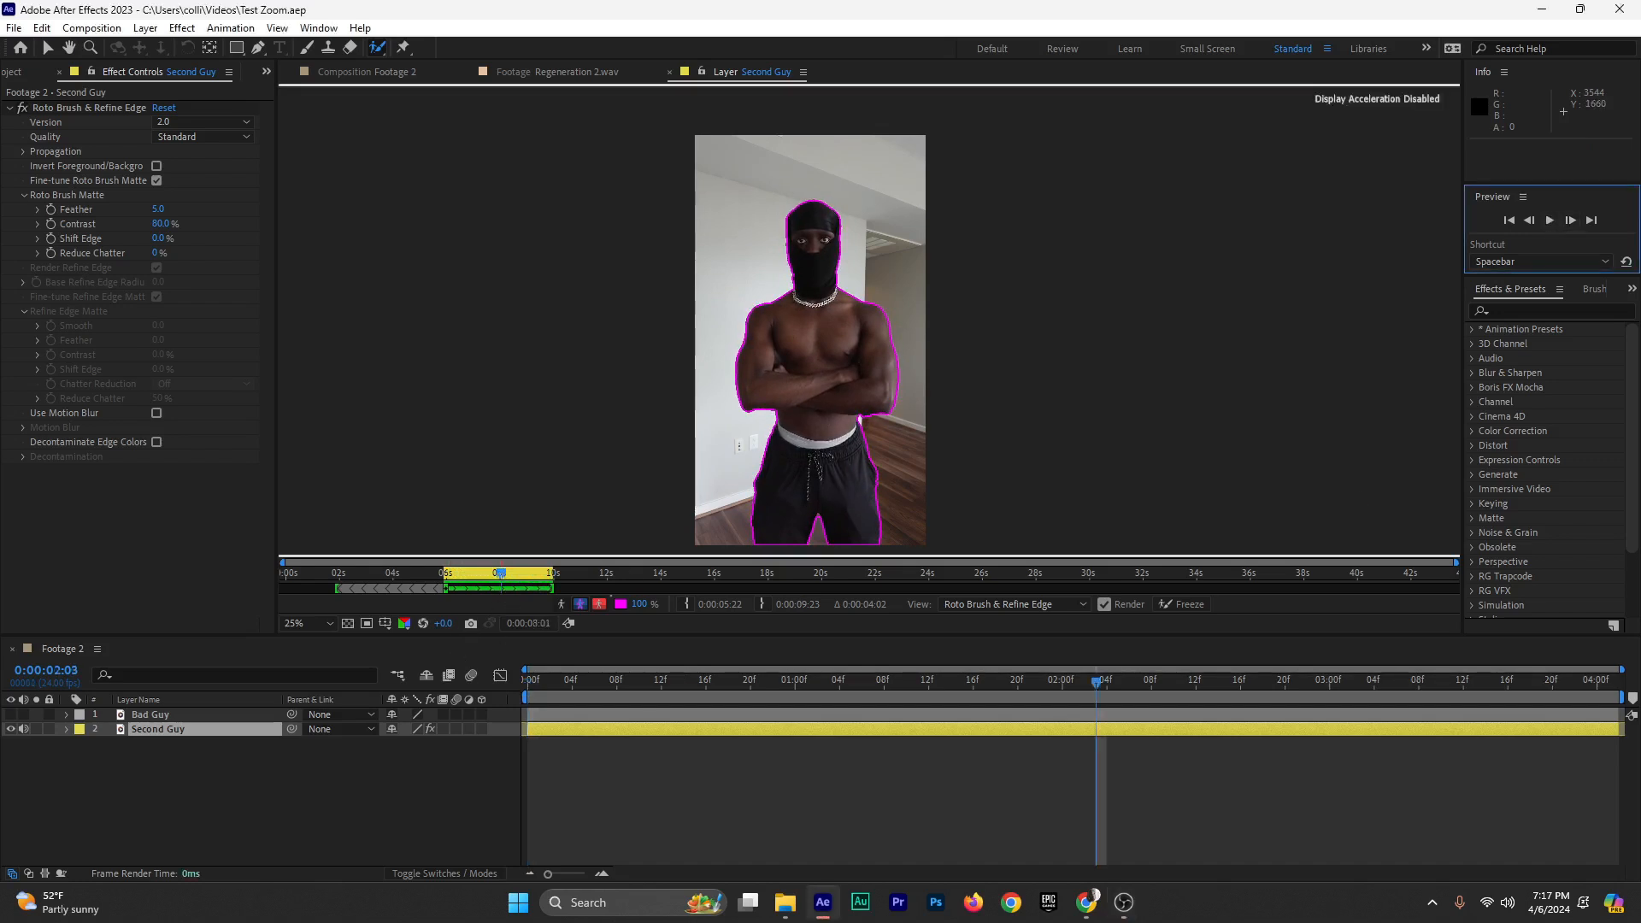
# Examine the cut-out's edges in the Footage 2 composition at 0:00:01:10, especially under the elbow and beside the waistband
pyautogui.hotkey('alt', 'Tab')
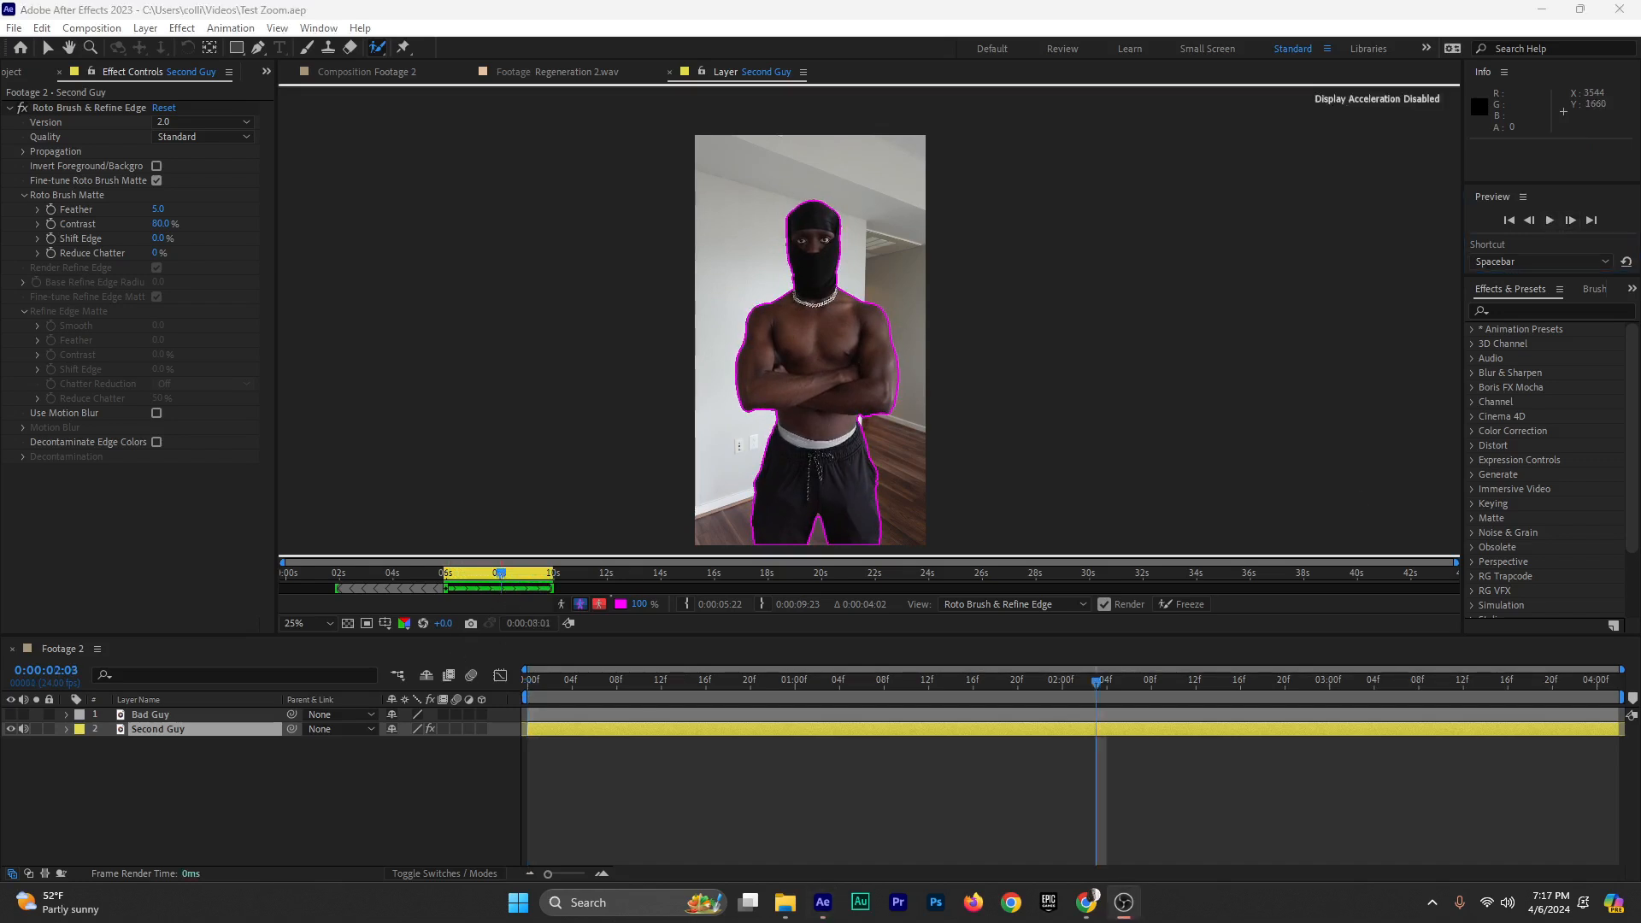
pyautogui.click(942, 684)
pyautogui.click(908, 684)
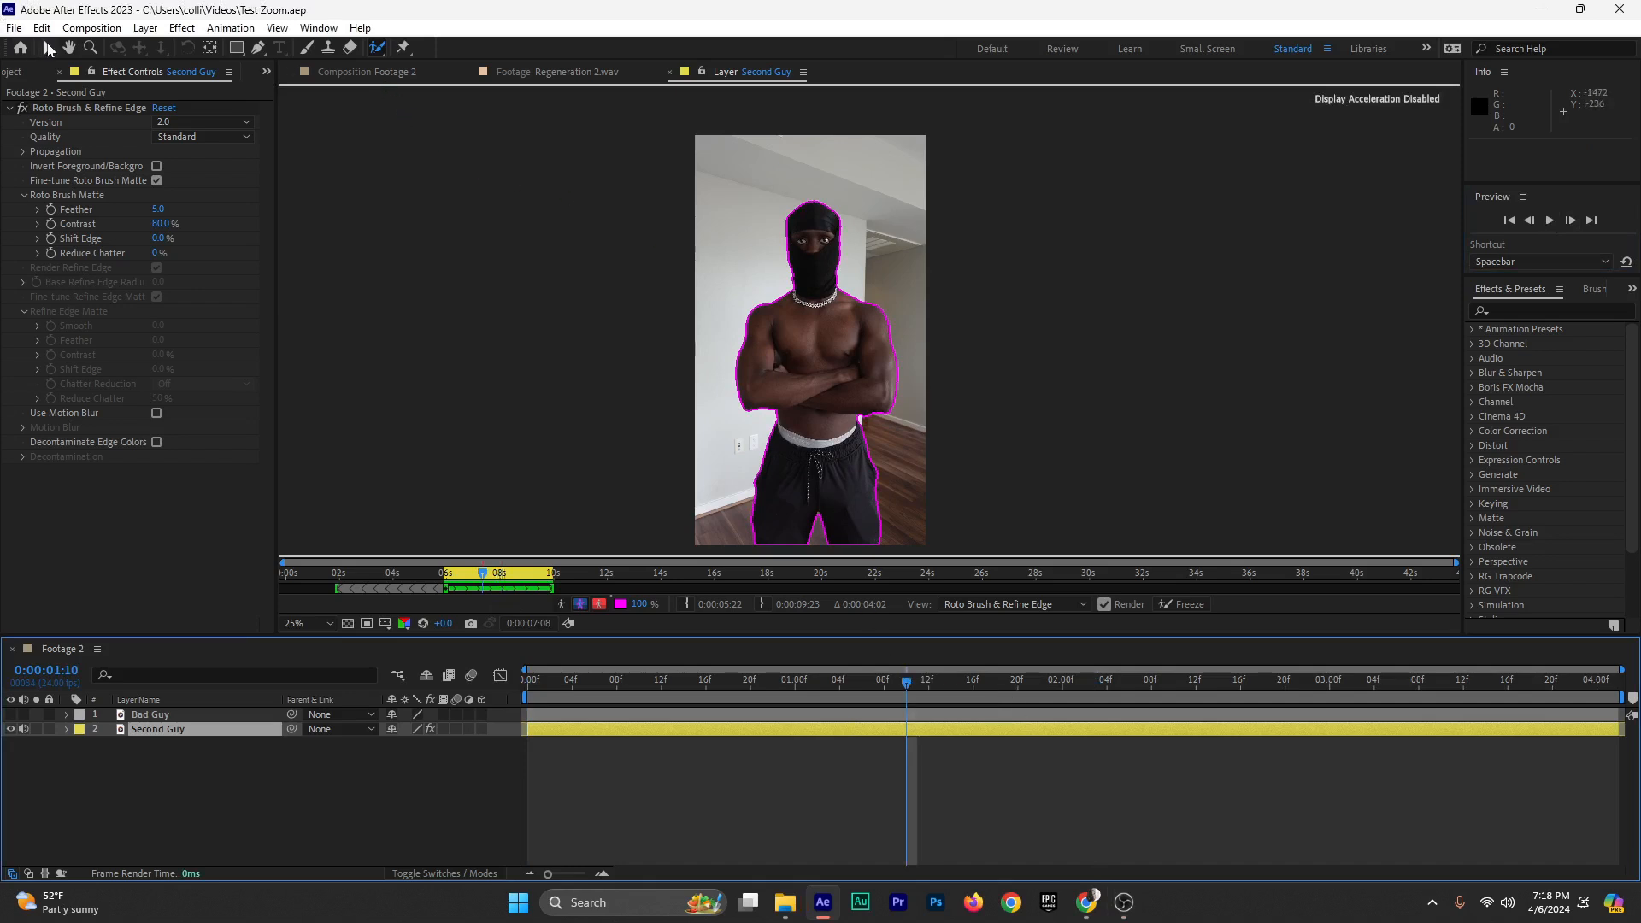
pyautogui.click(48, 48)
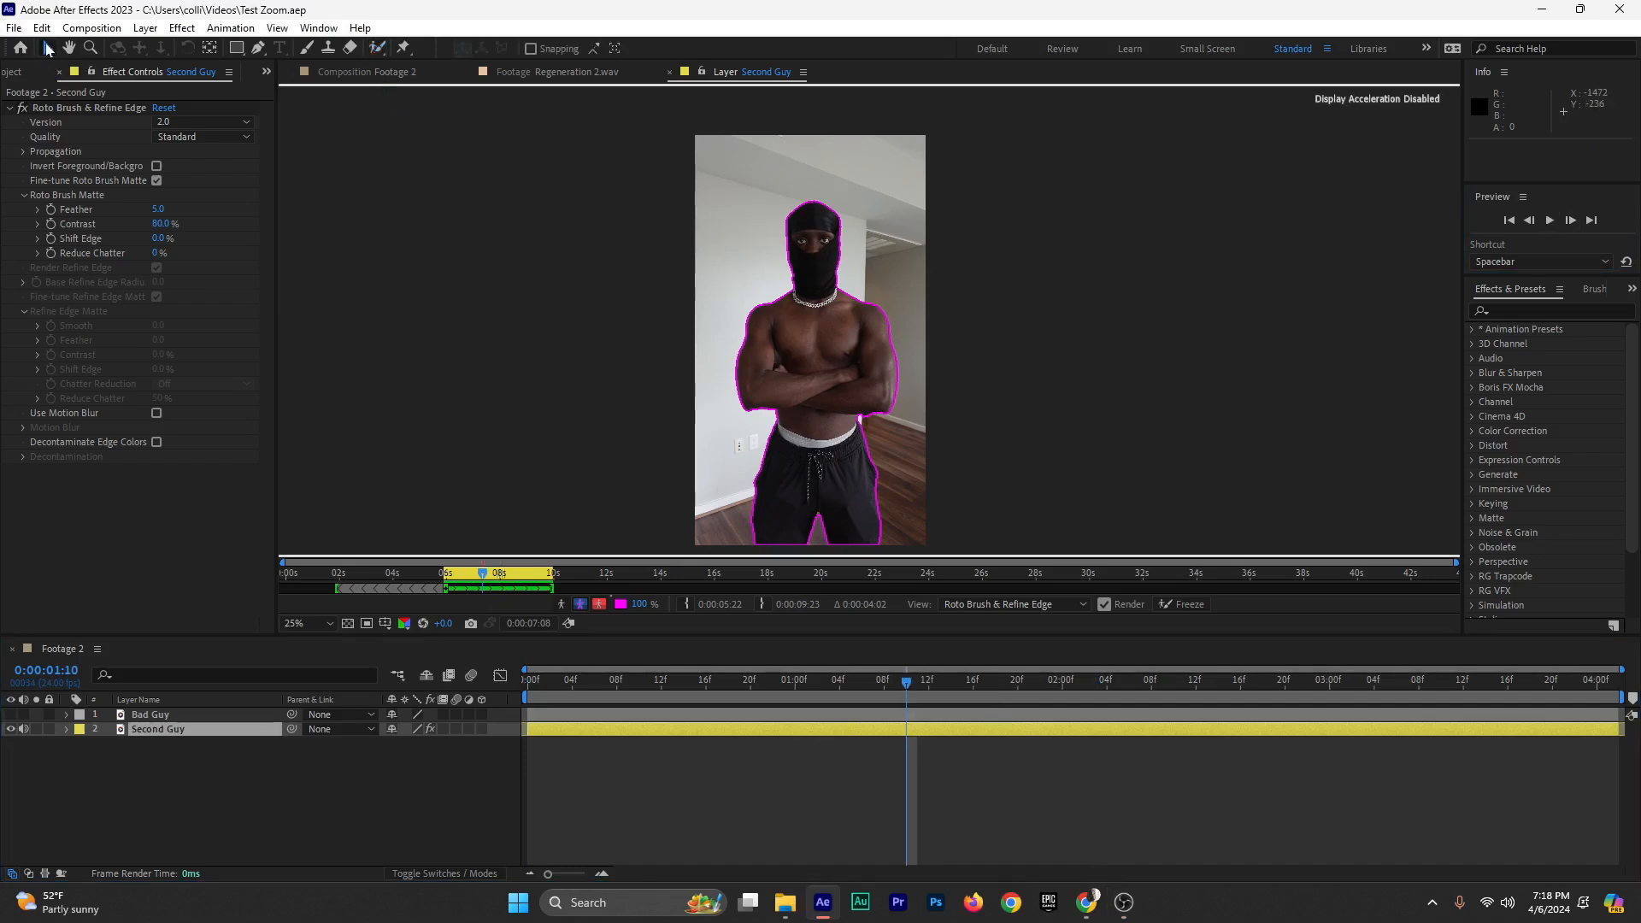
pyautogui.click(368, 76)
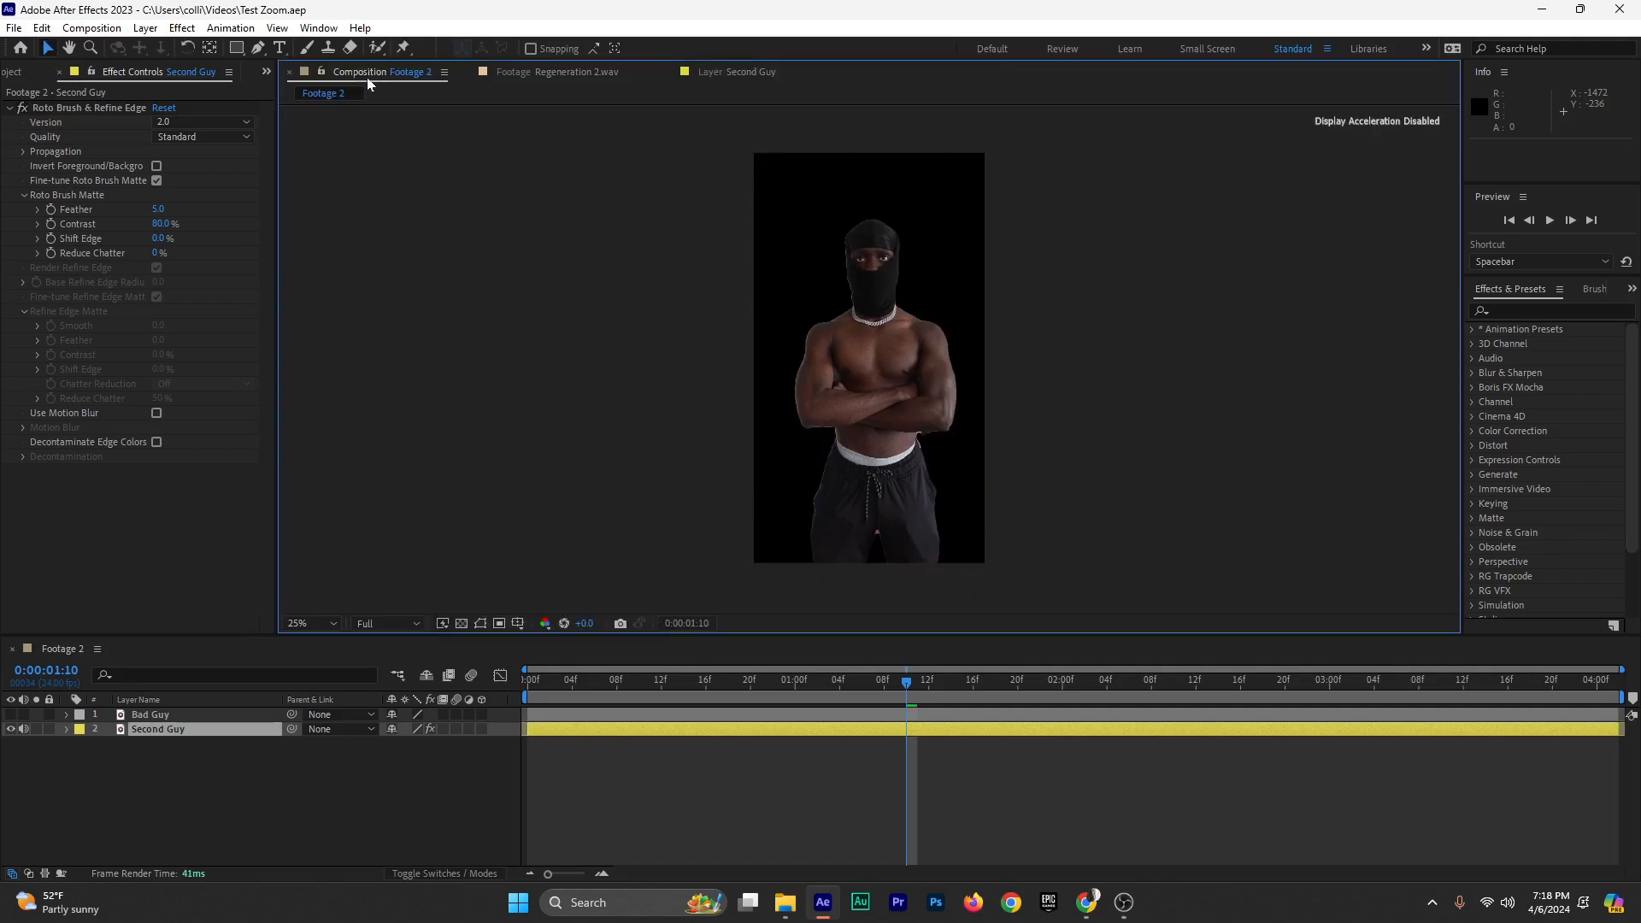
pyautogui.press('.')
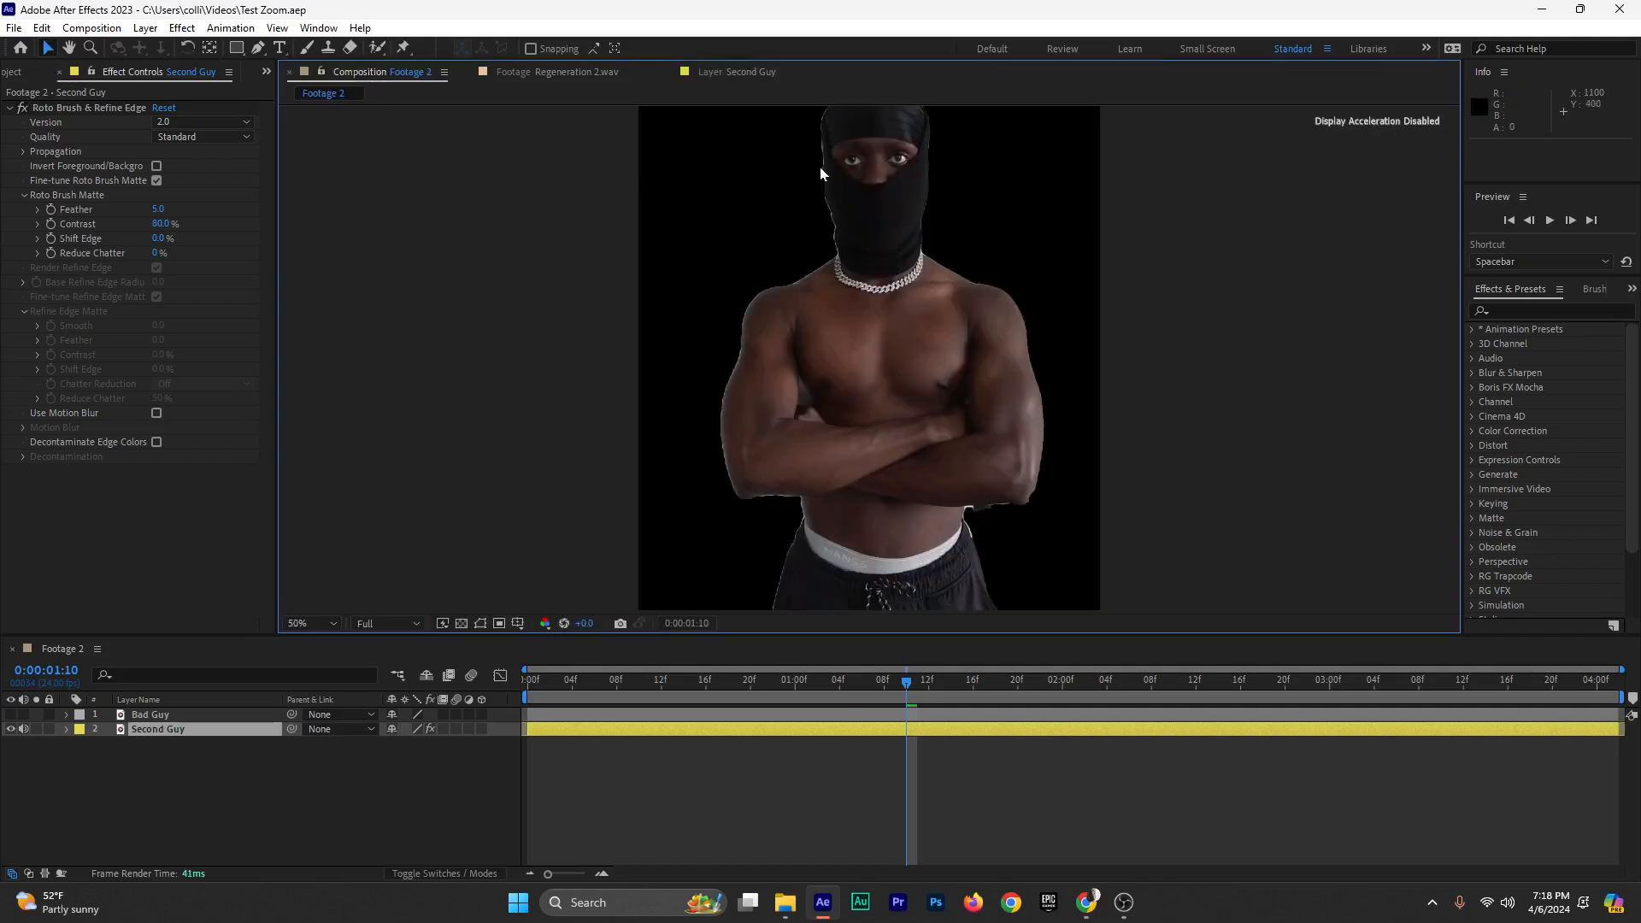
pyautogui.press('.')
pyautogui.press(',')
pyautogui.scroll(2, 991, 517)
pyautogui.scroll(2, 915, 386)
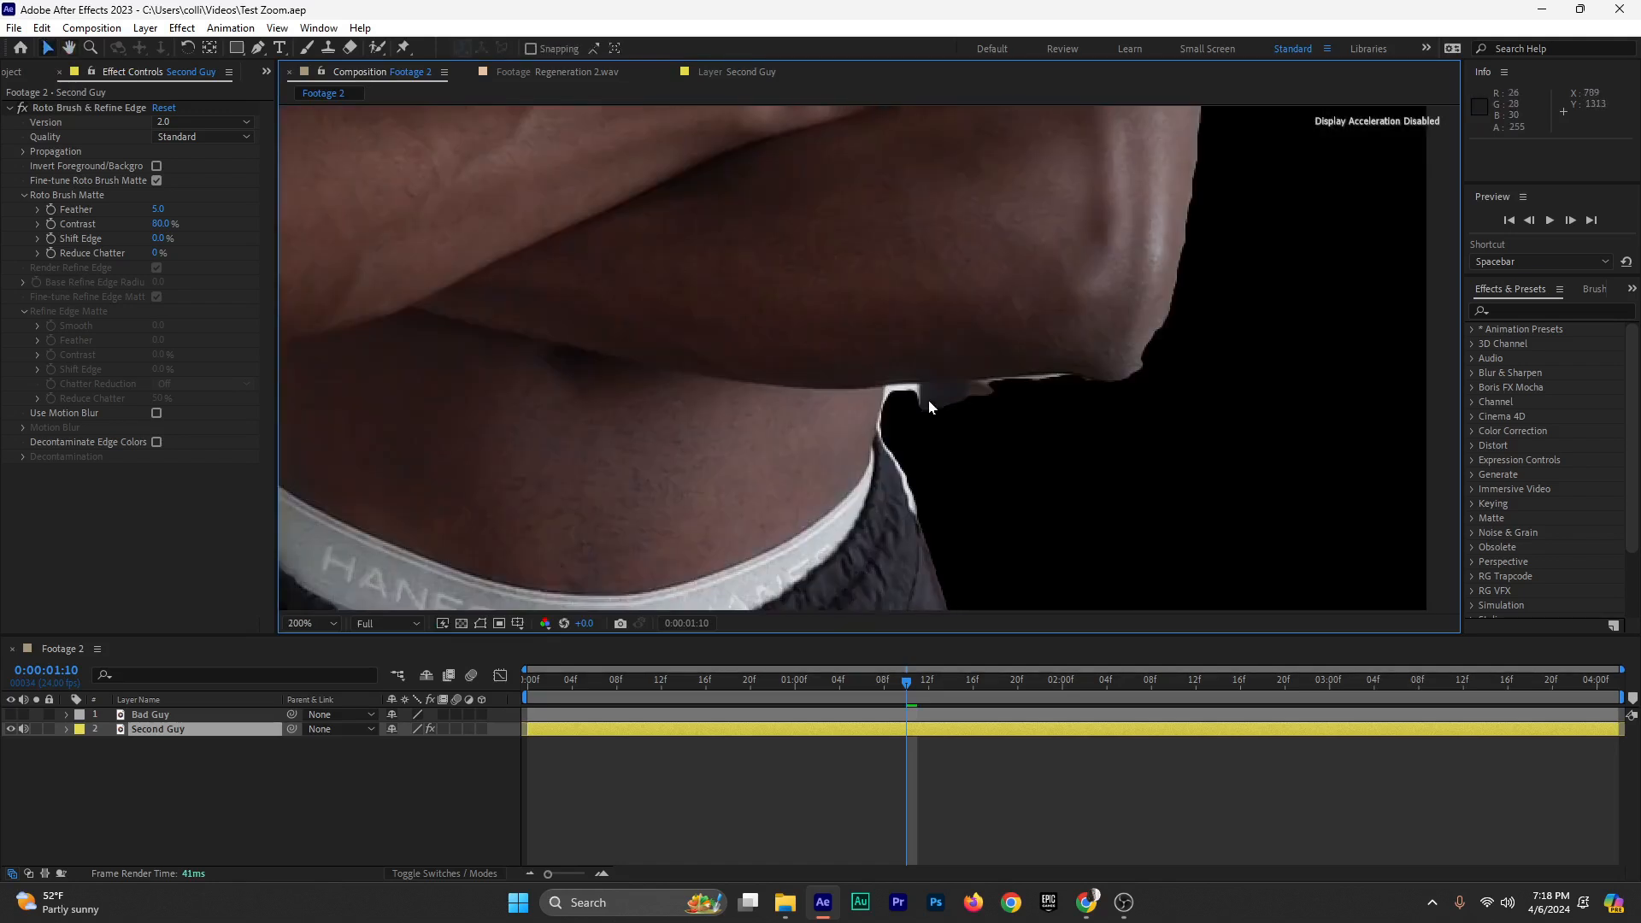
pyautogui.scroll(-2, 938, 391)
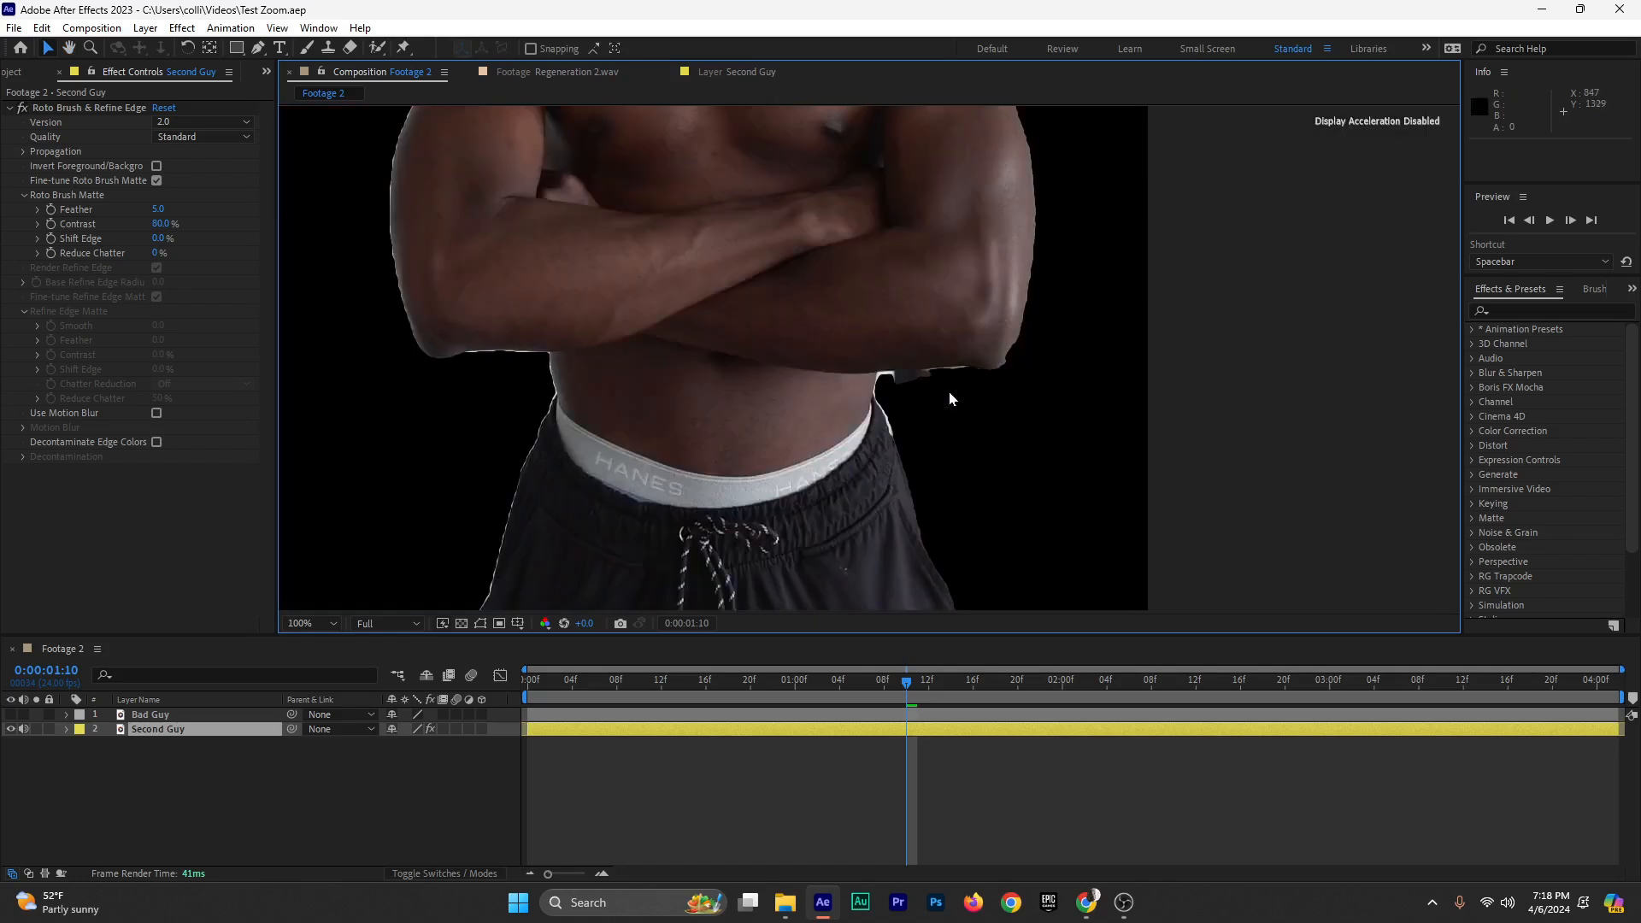
pyautogui.scroll(-2, 921, 361)
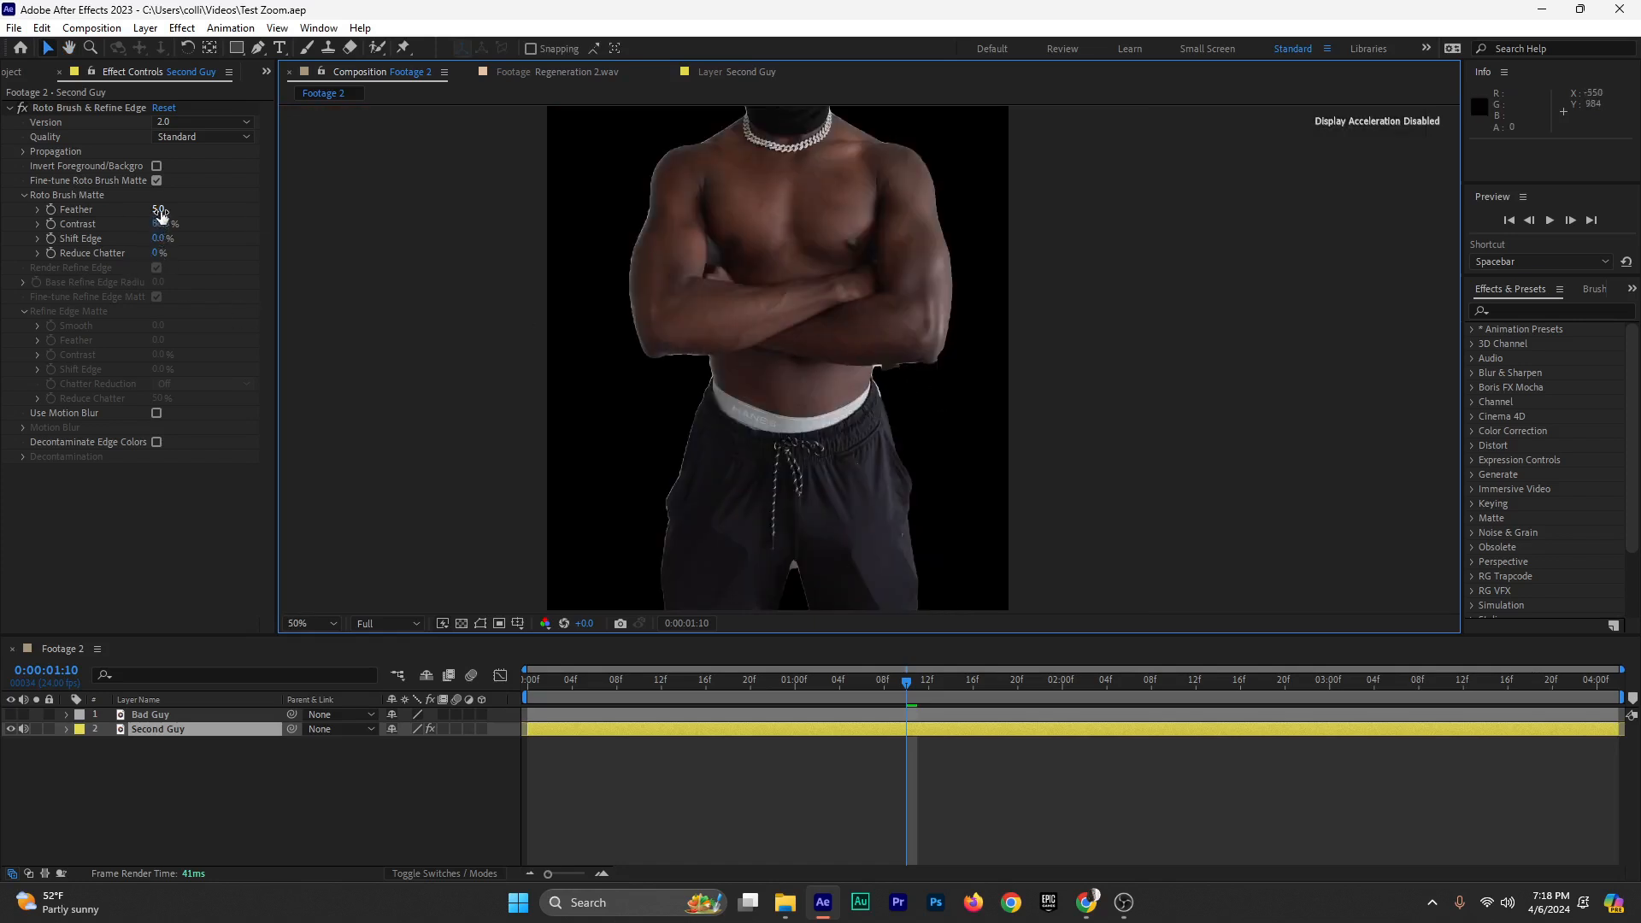
# Set the Roto Brush Matte's Feather to 10.7 and Shift Edge to -61.0% on the Second Guy layer
pyautogui.moveTo(159, 209); pyautogui.dragTo(213, 219)
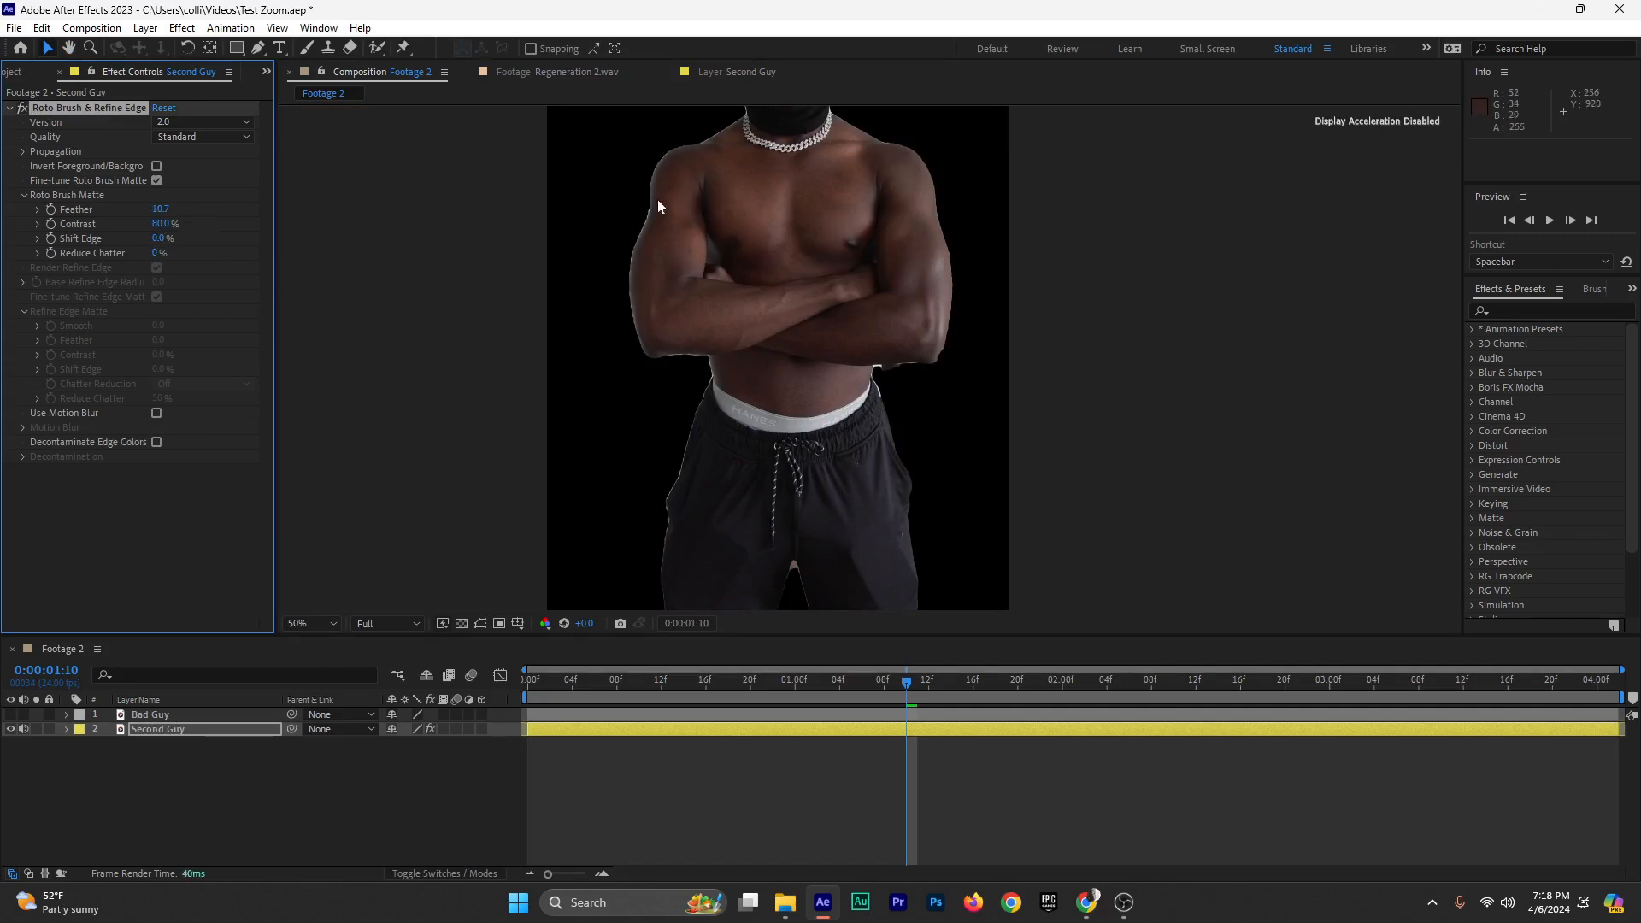
pyautogui.moveTo(767, 244); pyautogui.dragTo(769, 378)
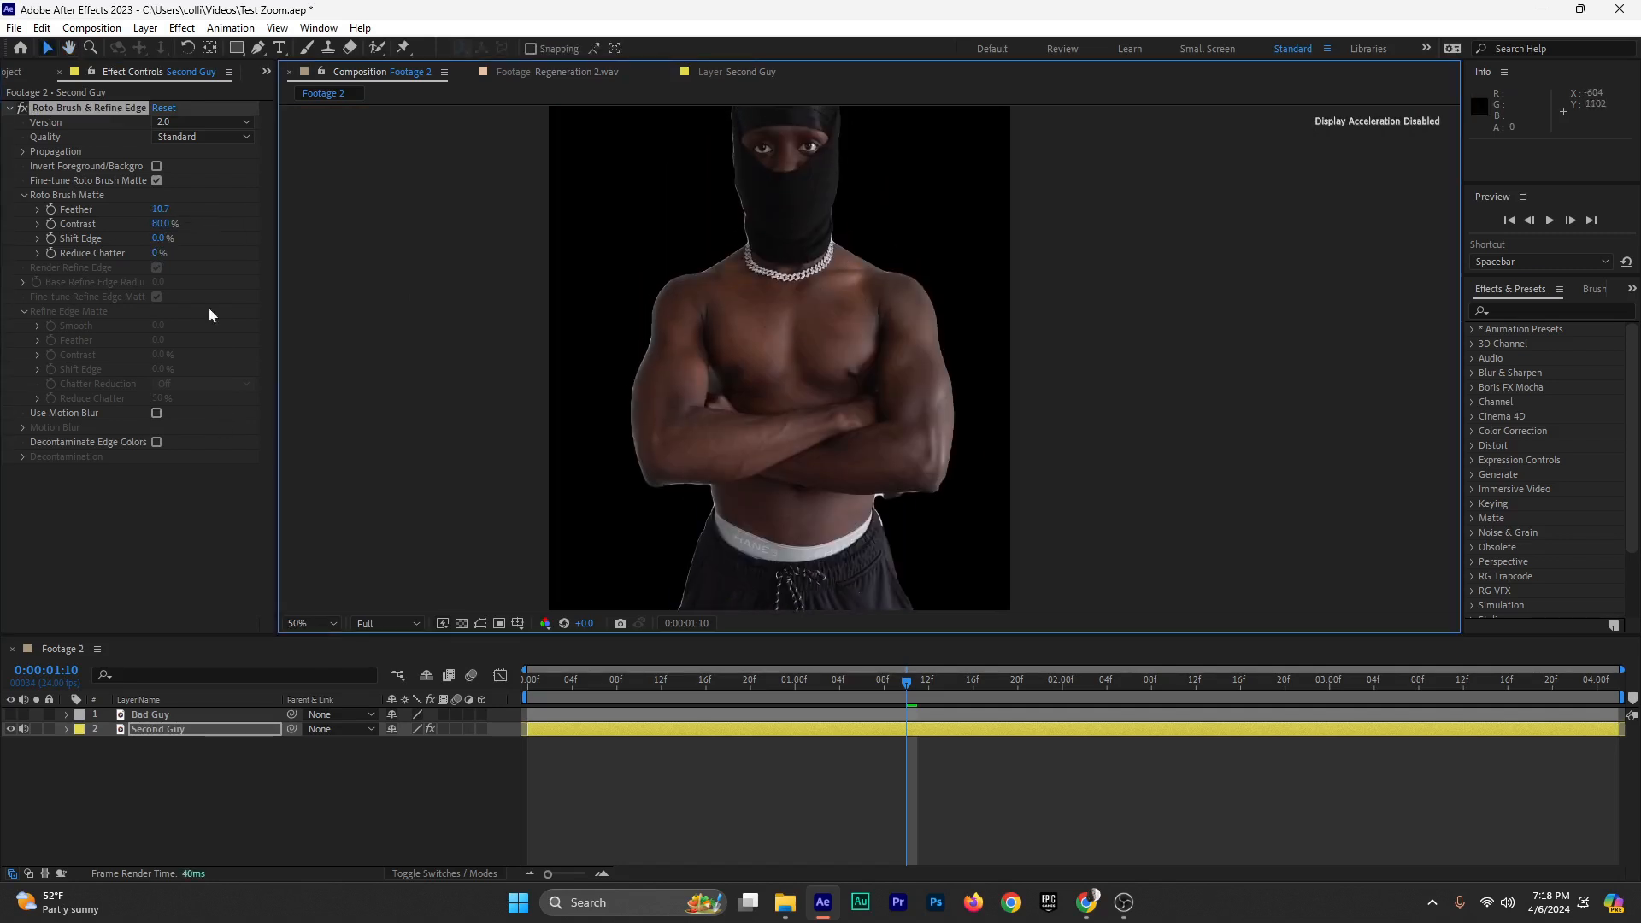
pyautogui.moveTo(159, 238); pyautogui.dragTo(111, 243)
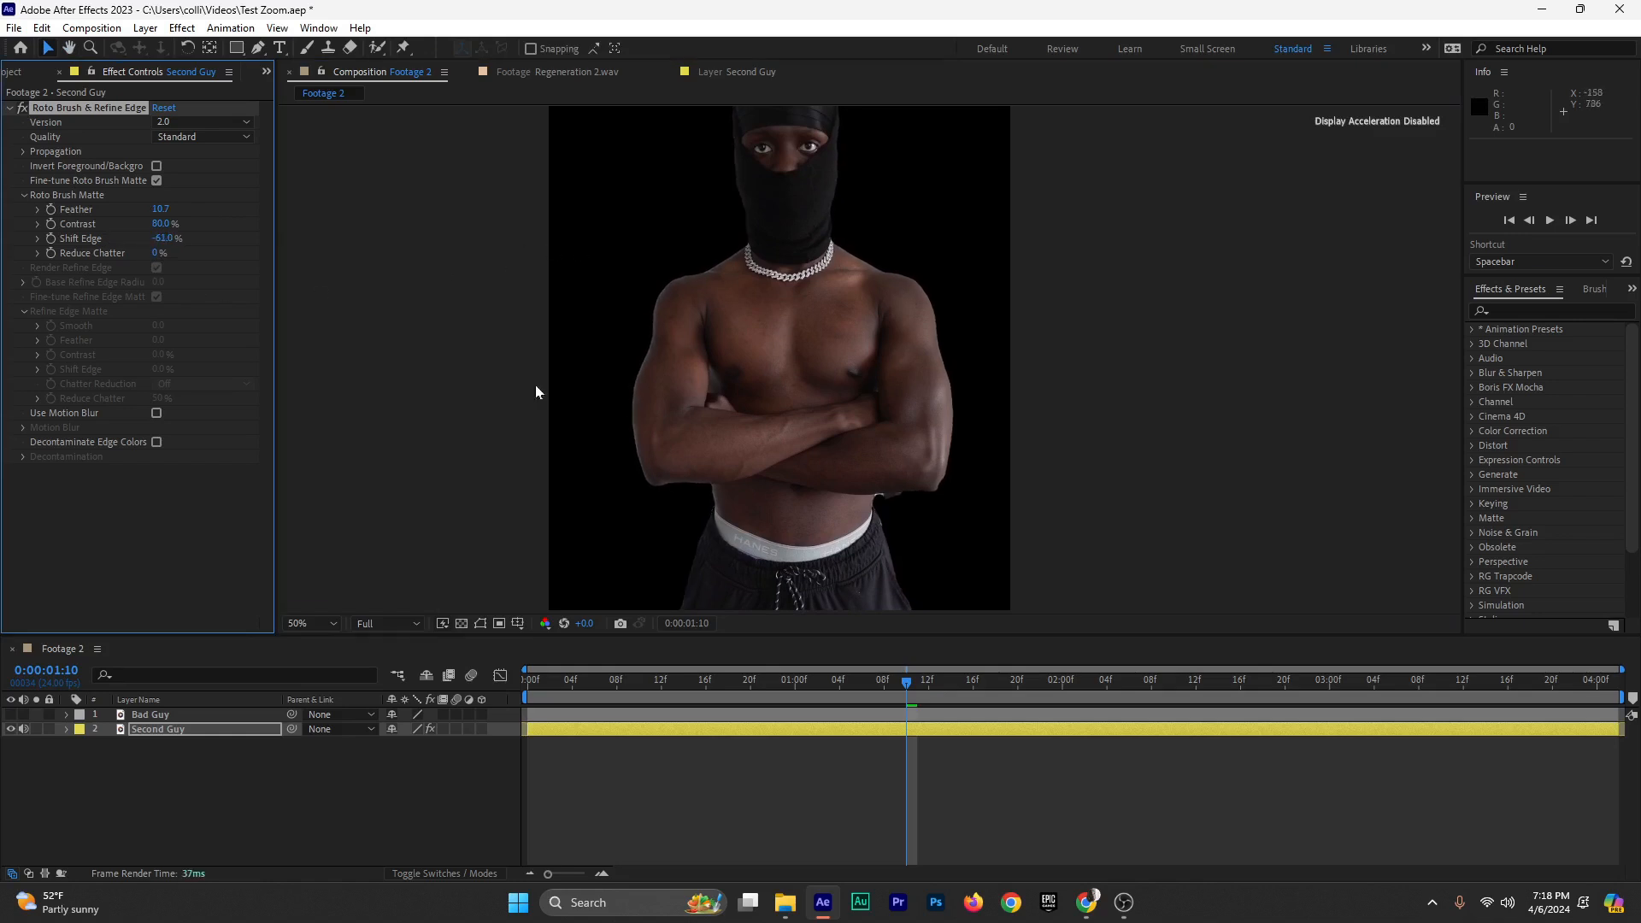
pyautogui.scroll(1, 883, 477)
pyautogui.scroll(-1, 801, 500)
# Close the Regeneration 2.wav footage viewer and exclude the background sliver beneath the elbow from the Second Guy roto selection at 0:00:00:11
pyautogui.click(737, 74)
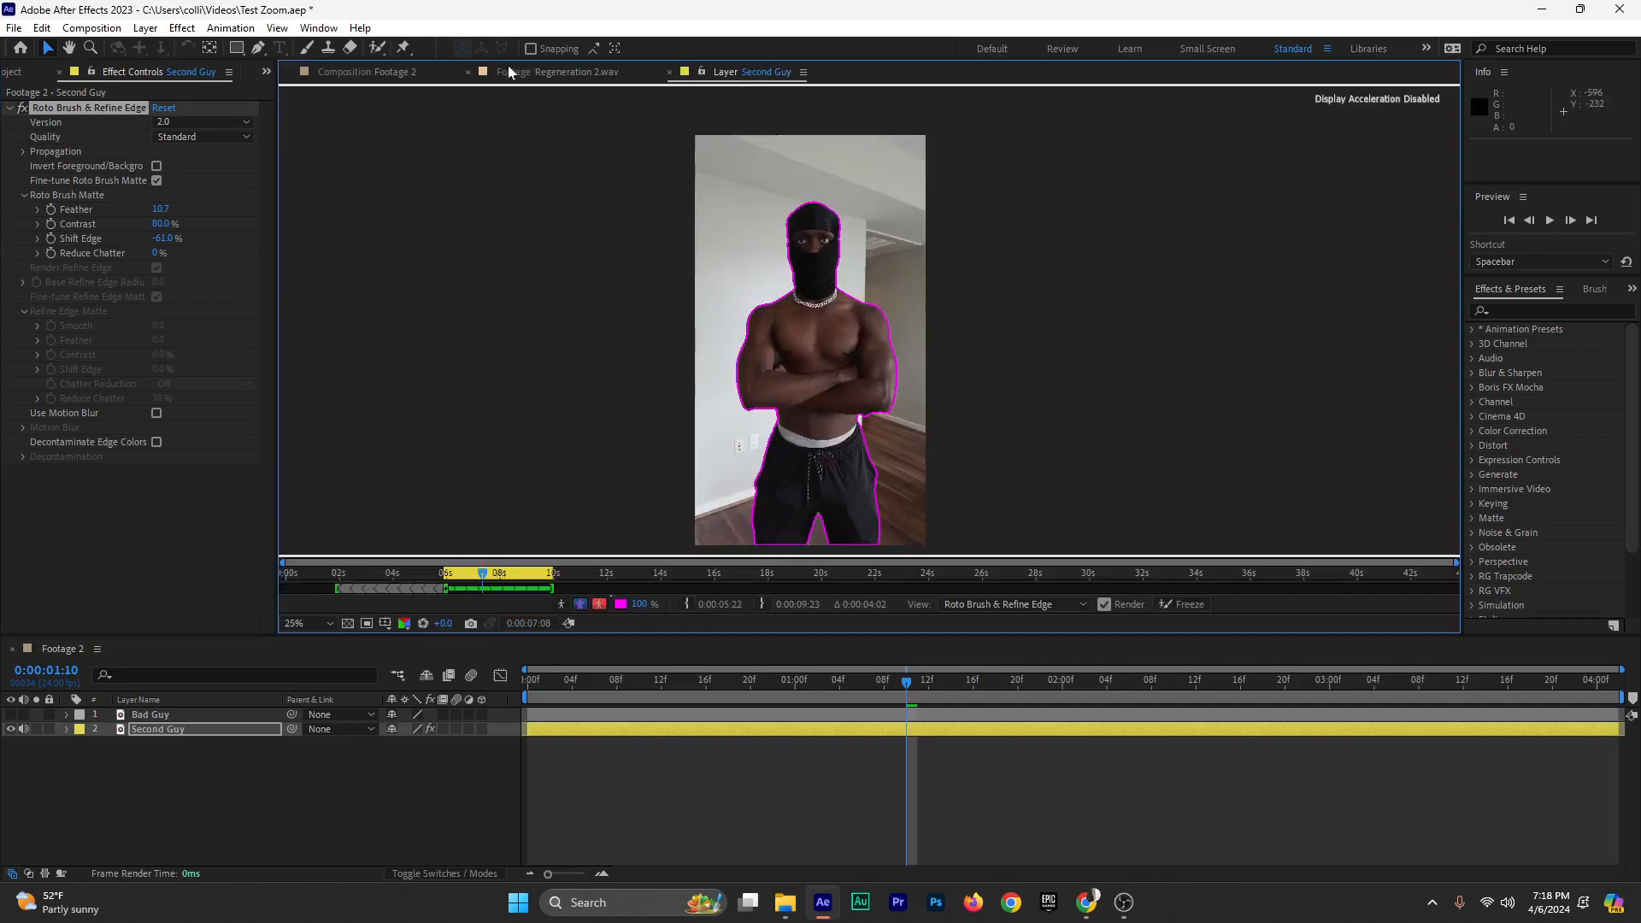
pyautogui.click(467, 72)
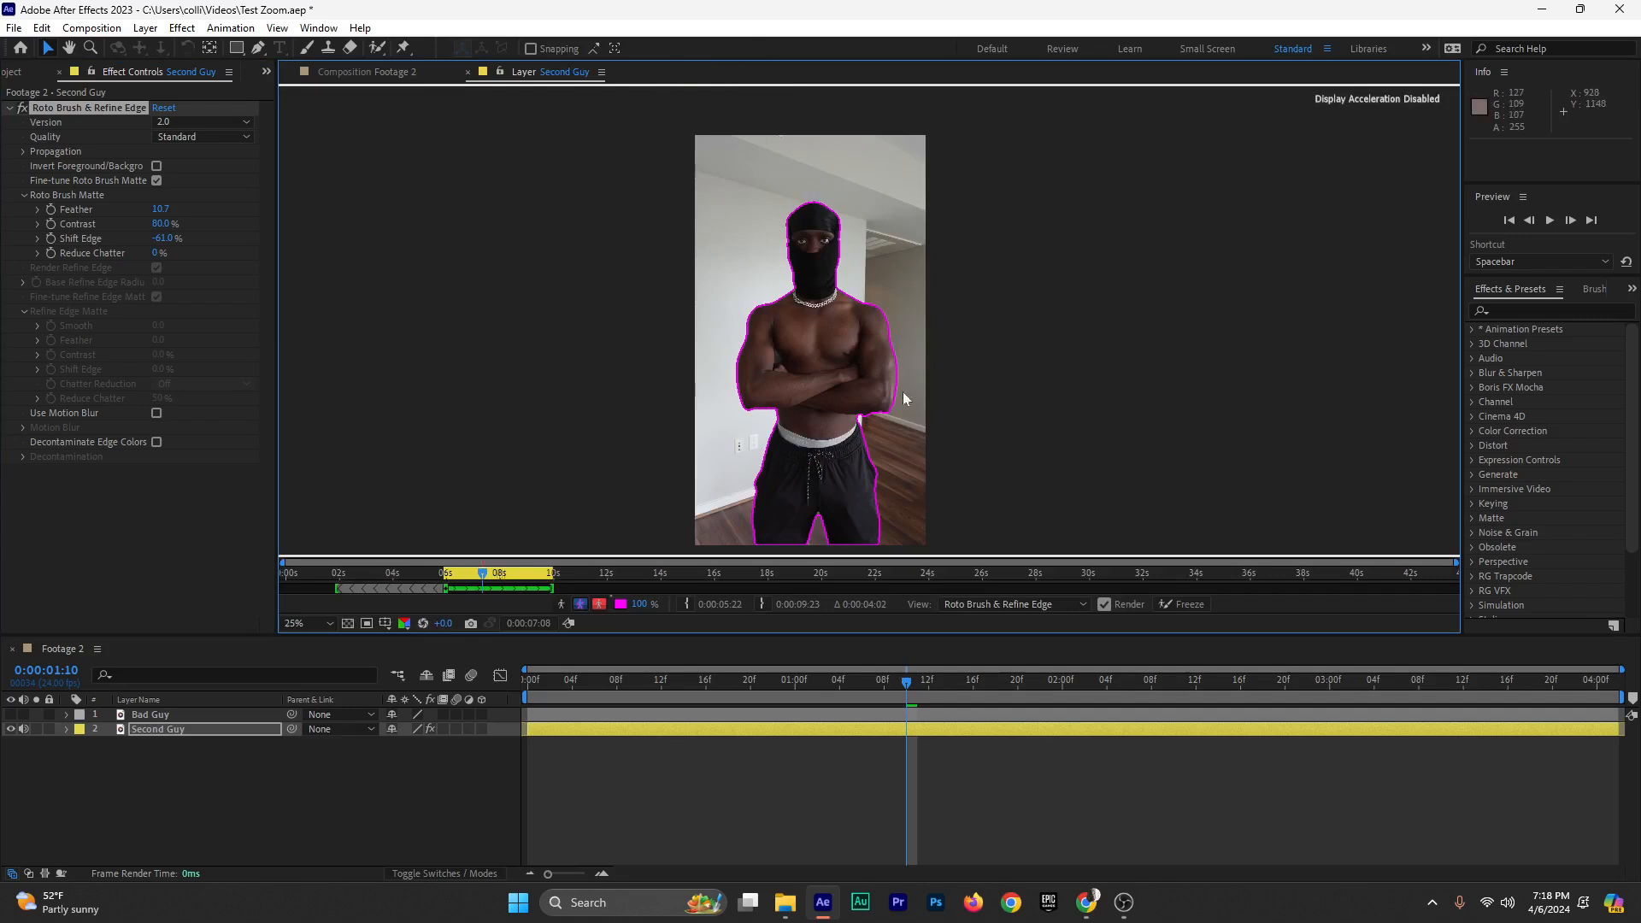
pyautogui.scroll(3, 865, 455)
pyautogui.moveTo(869, 472); pyautogui.dragTo(838, 145)
pyautogui.moveTo(885, 684); pyautogui.dragTo(651, 684)
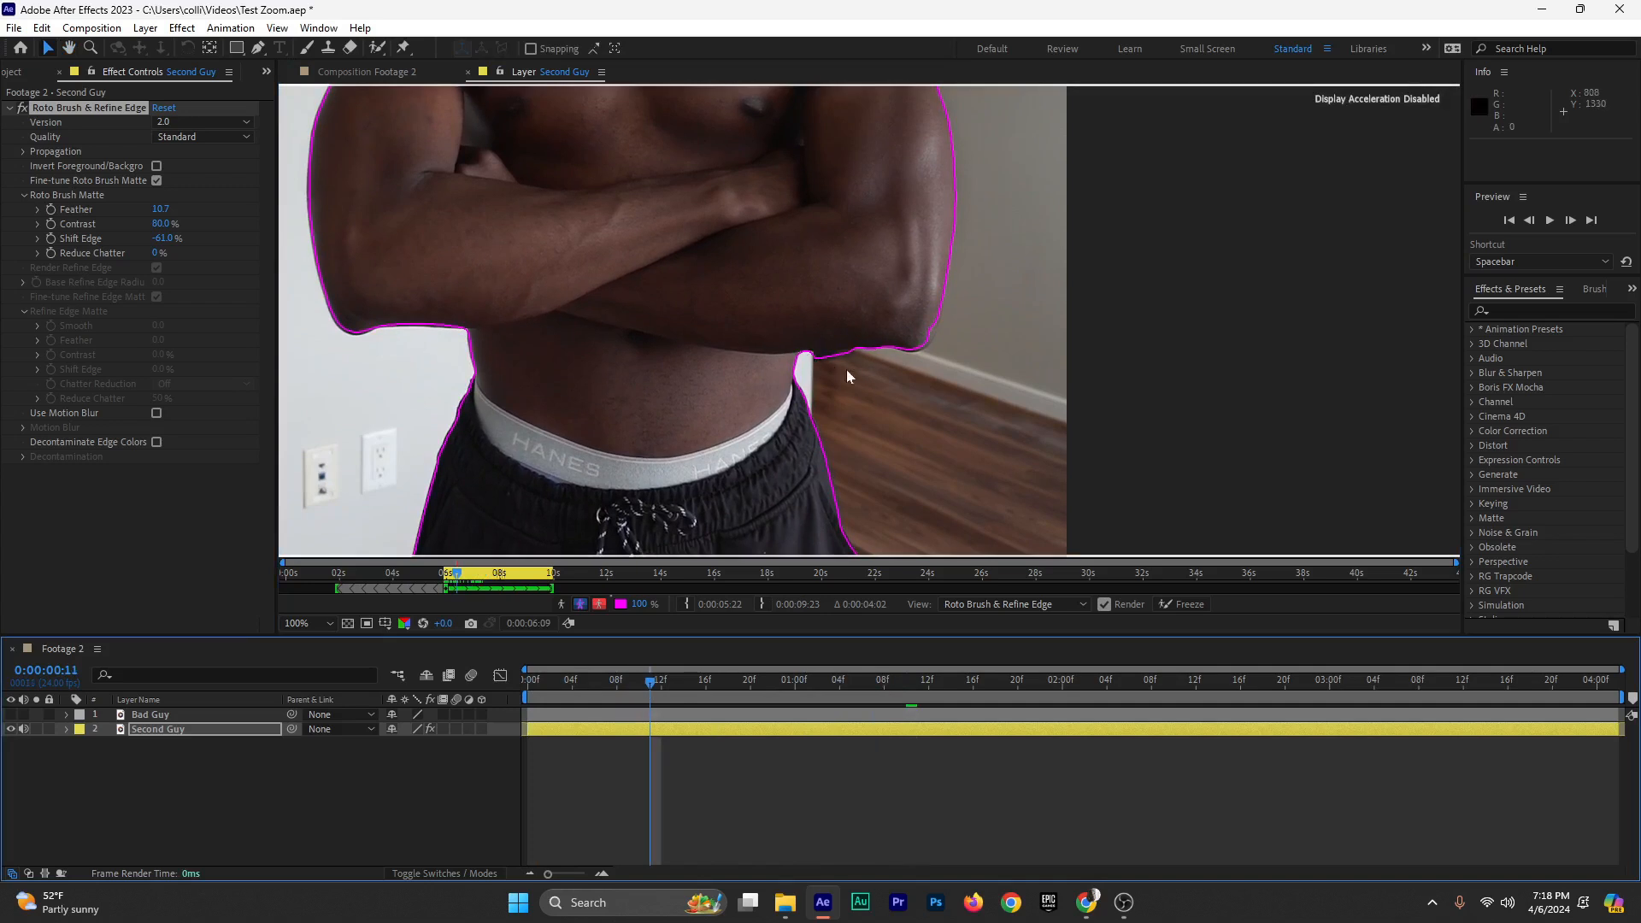
pyautogui.click(376, 50)
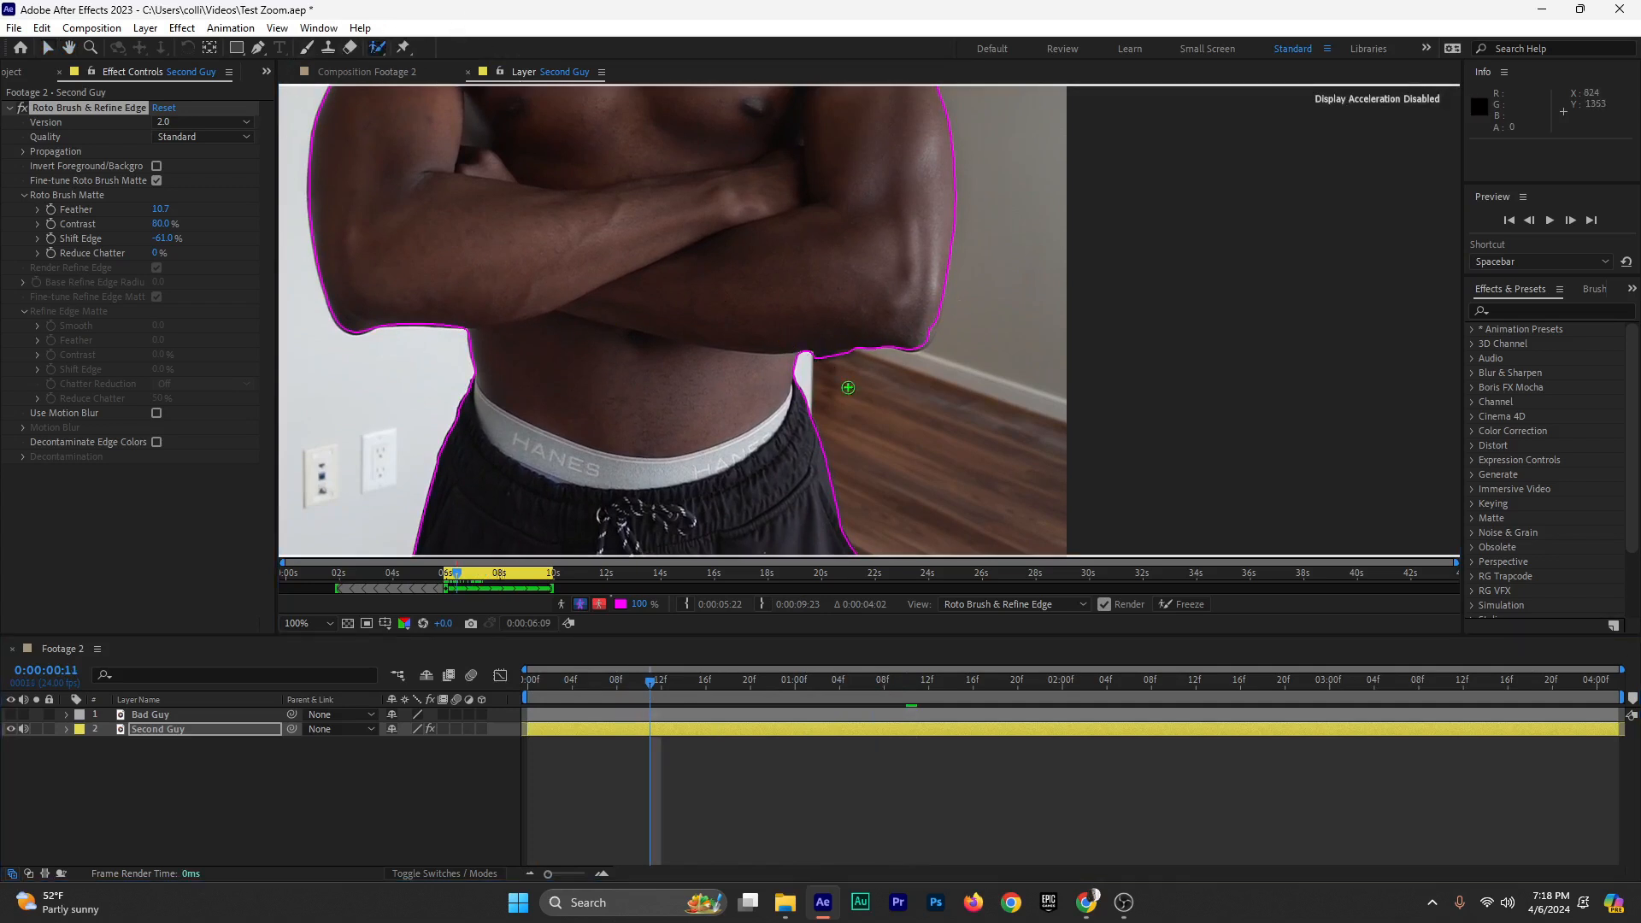
pyautogui.moveTo(819, 365); pyautogui.dragTo(855, 353)
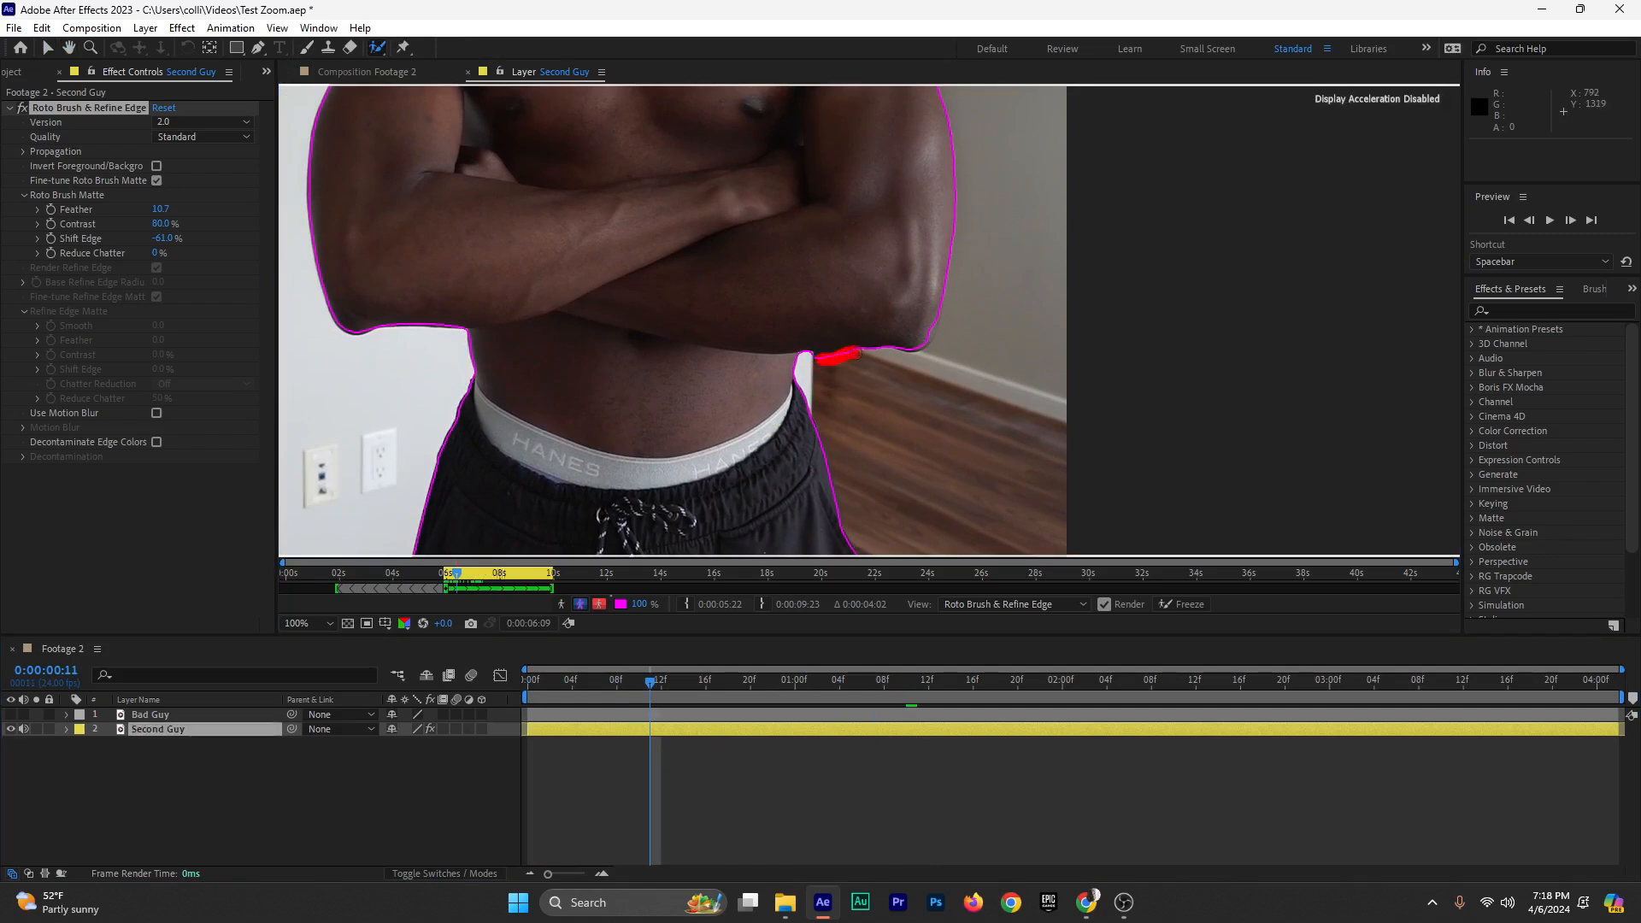
pyautogui.moveTo(651, 682); pyautogui.dragTo(824, 689)
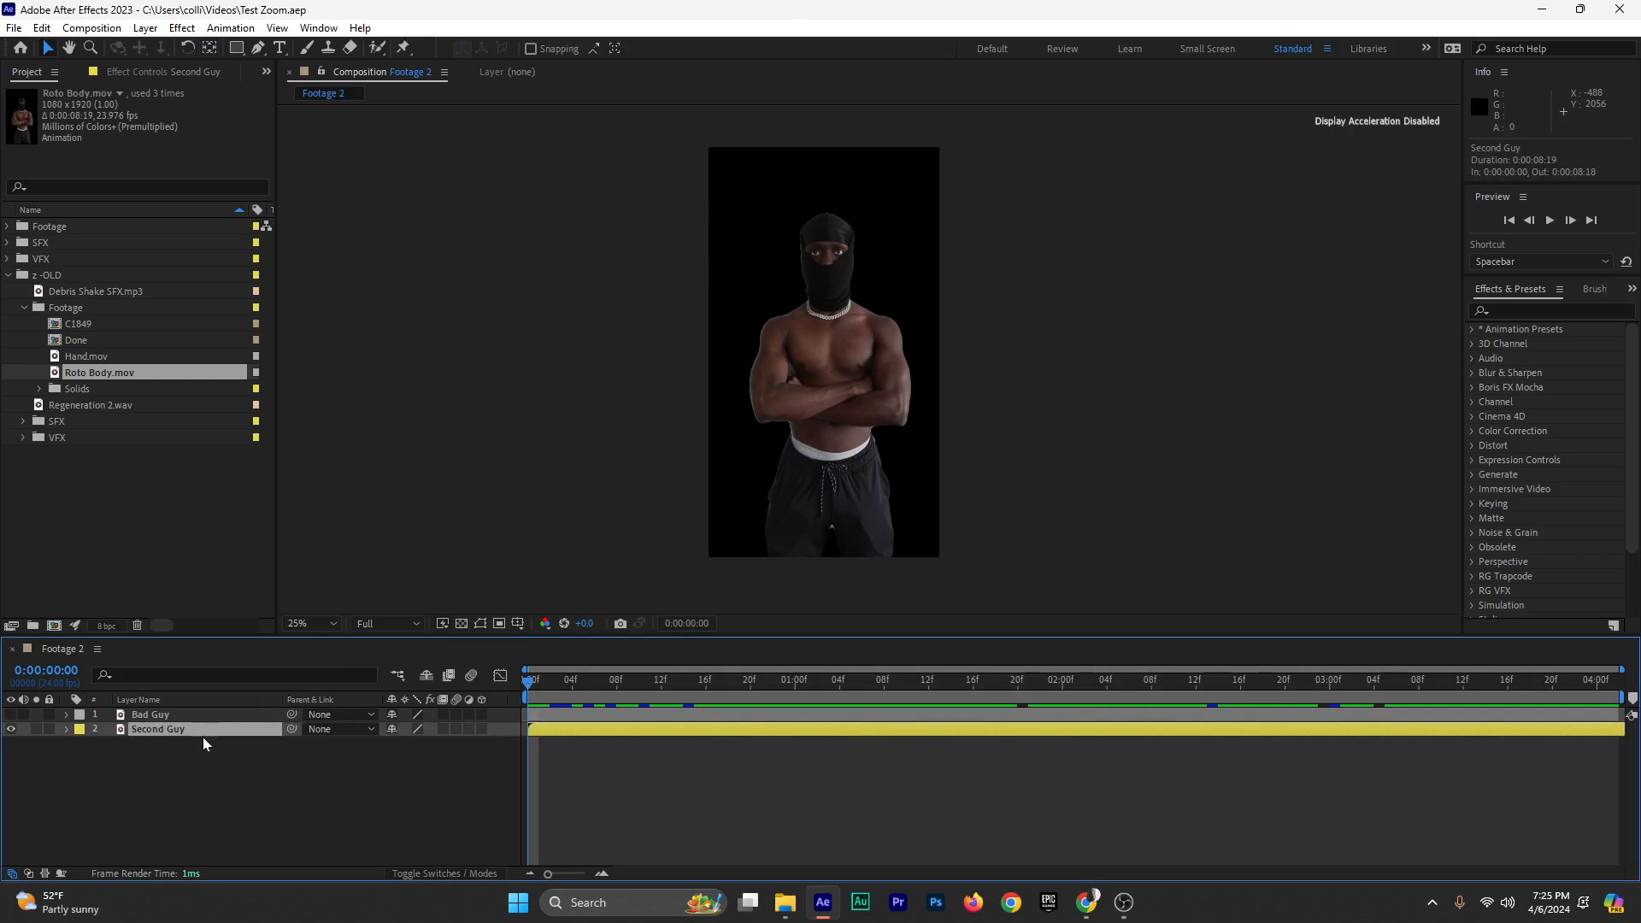
# Add the Footage 2 composition to the render queue and remove the finished Hand Vibrating Sound Effect item
pyautogui.click(14, 27)
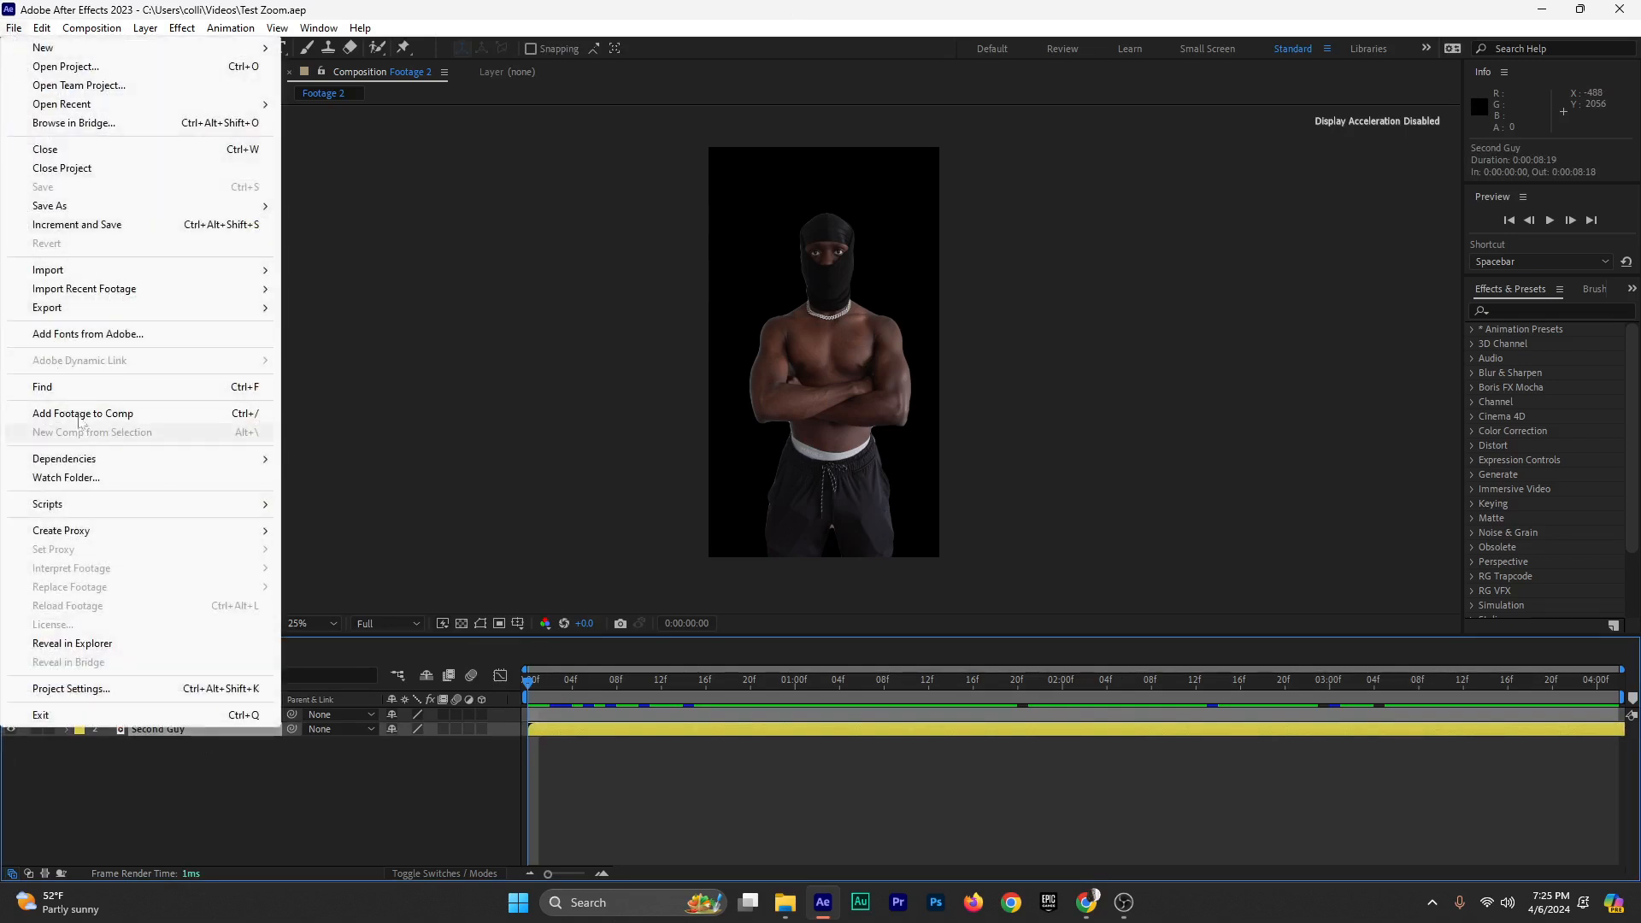
pyautogui.moveTo(79, 308)
pyautogui.click(361, 330)
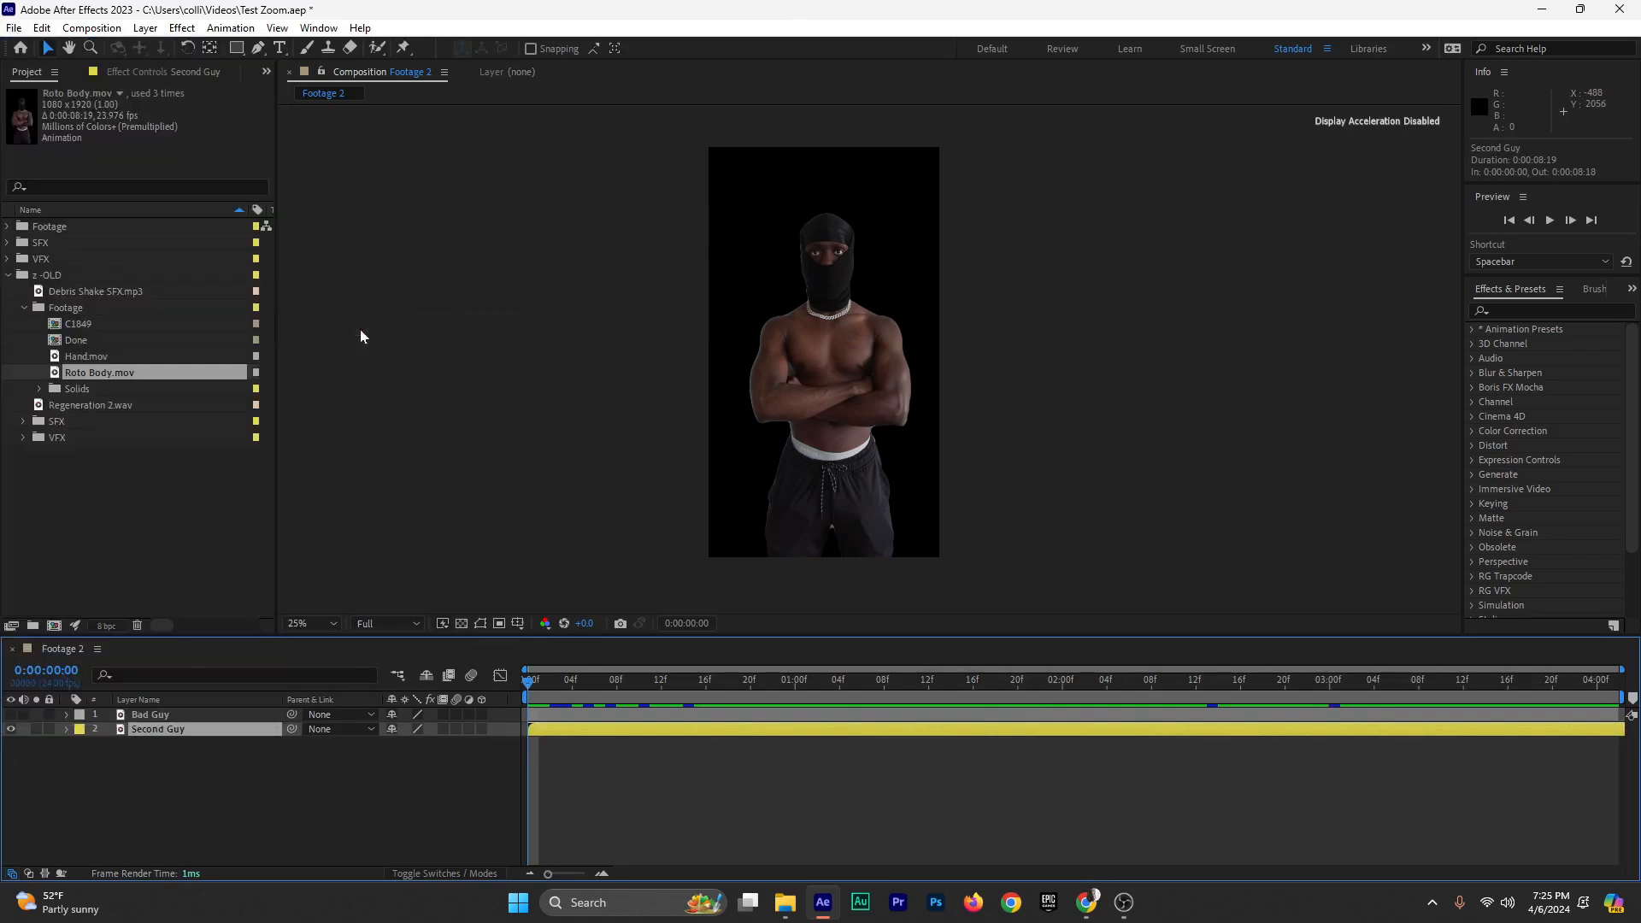
pyautogui.click(152, 725)
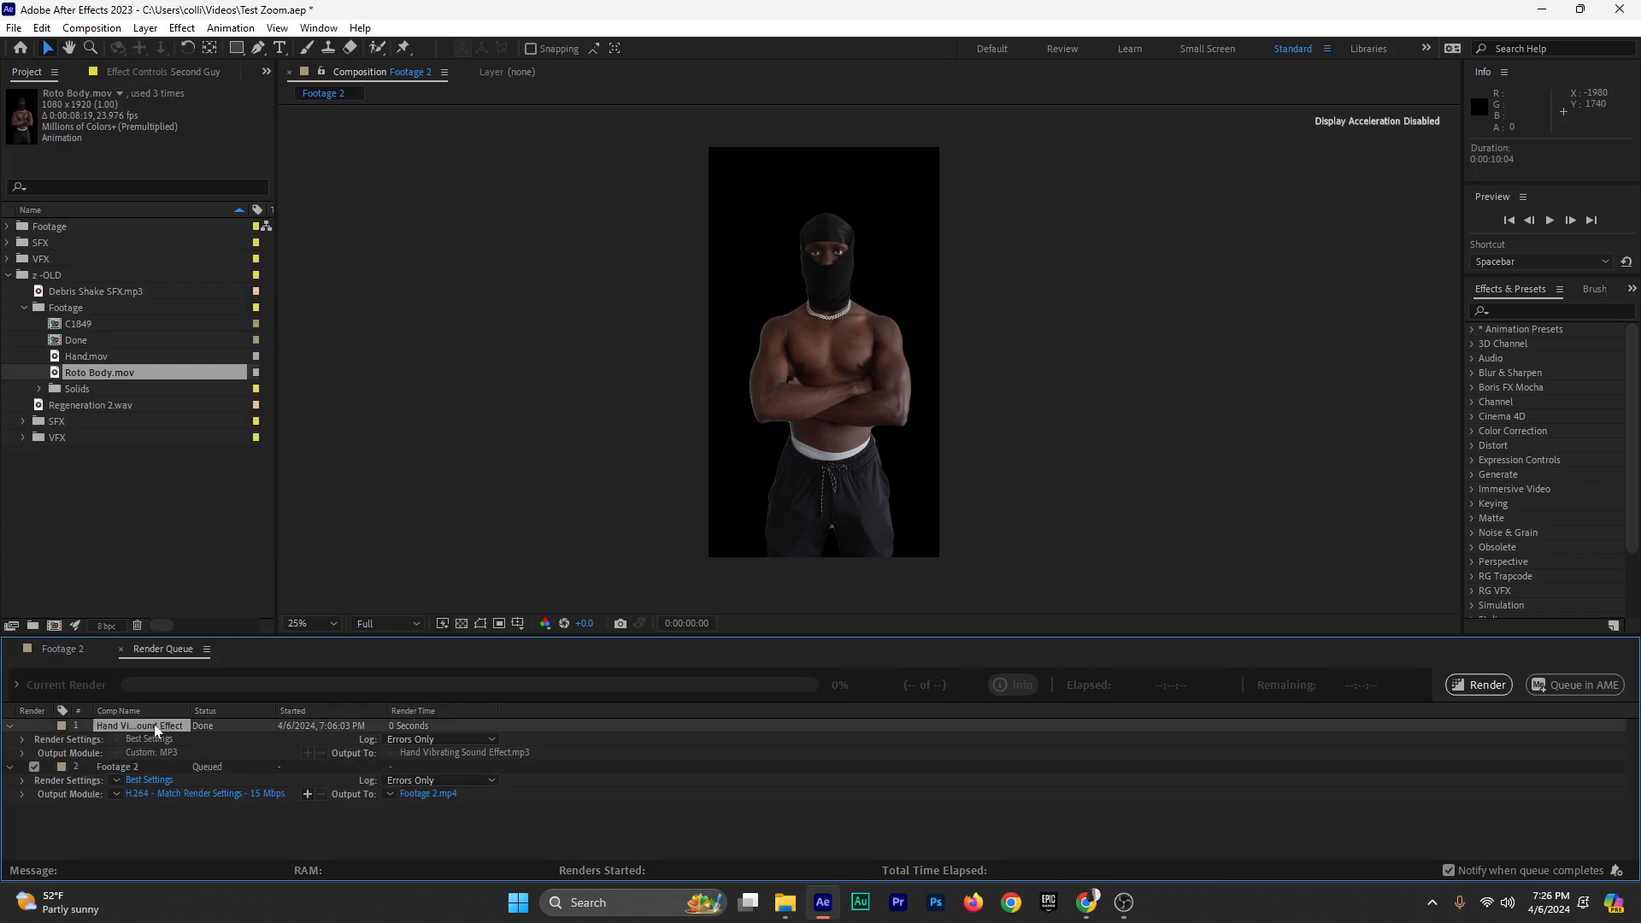
pyautogui.press('Delete')
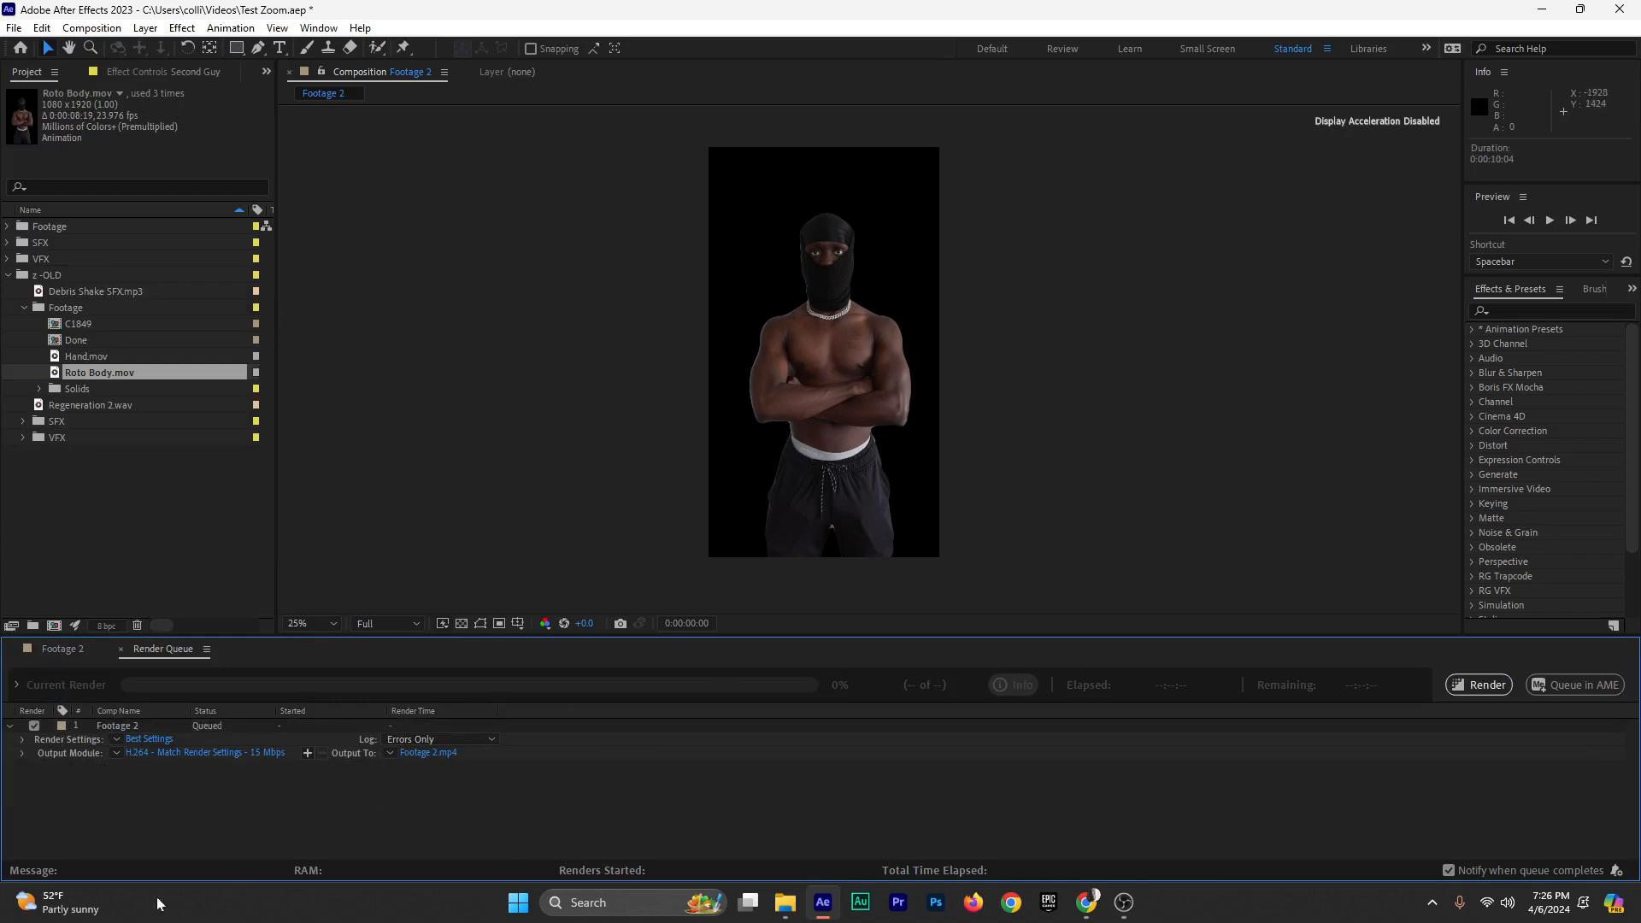
pyautogui.click(148, 756)
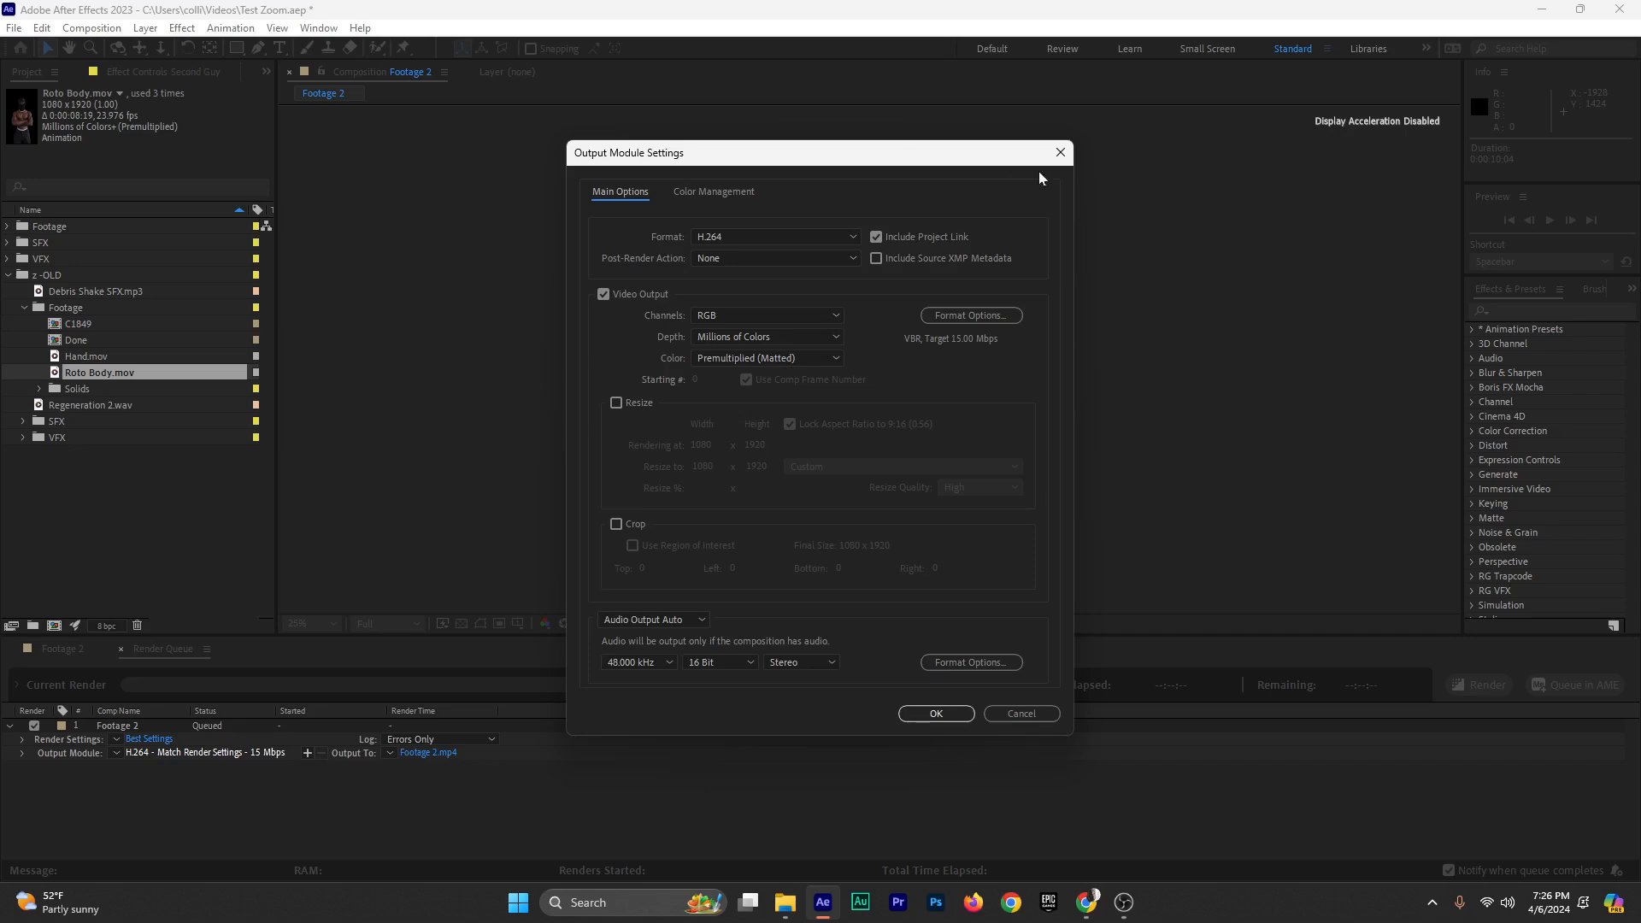
pyautogui.click(1060, 152)
pyautogui.click(62, 651)
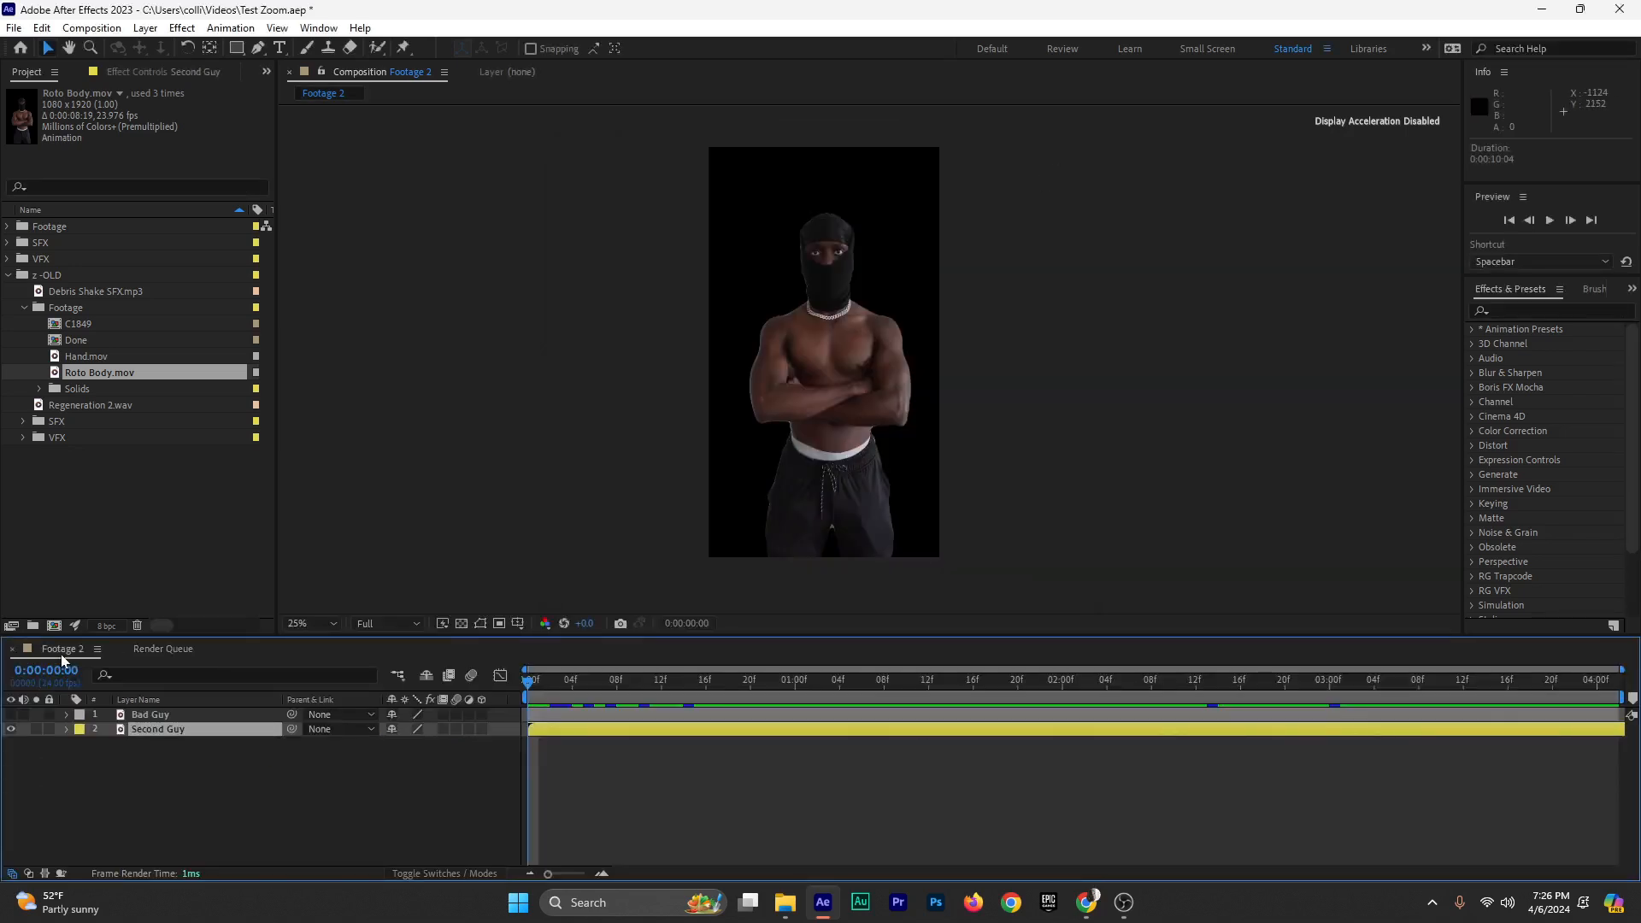
pyautogui.click(166, 732)
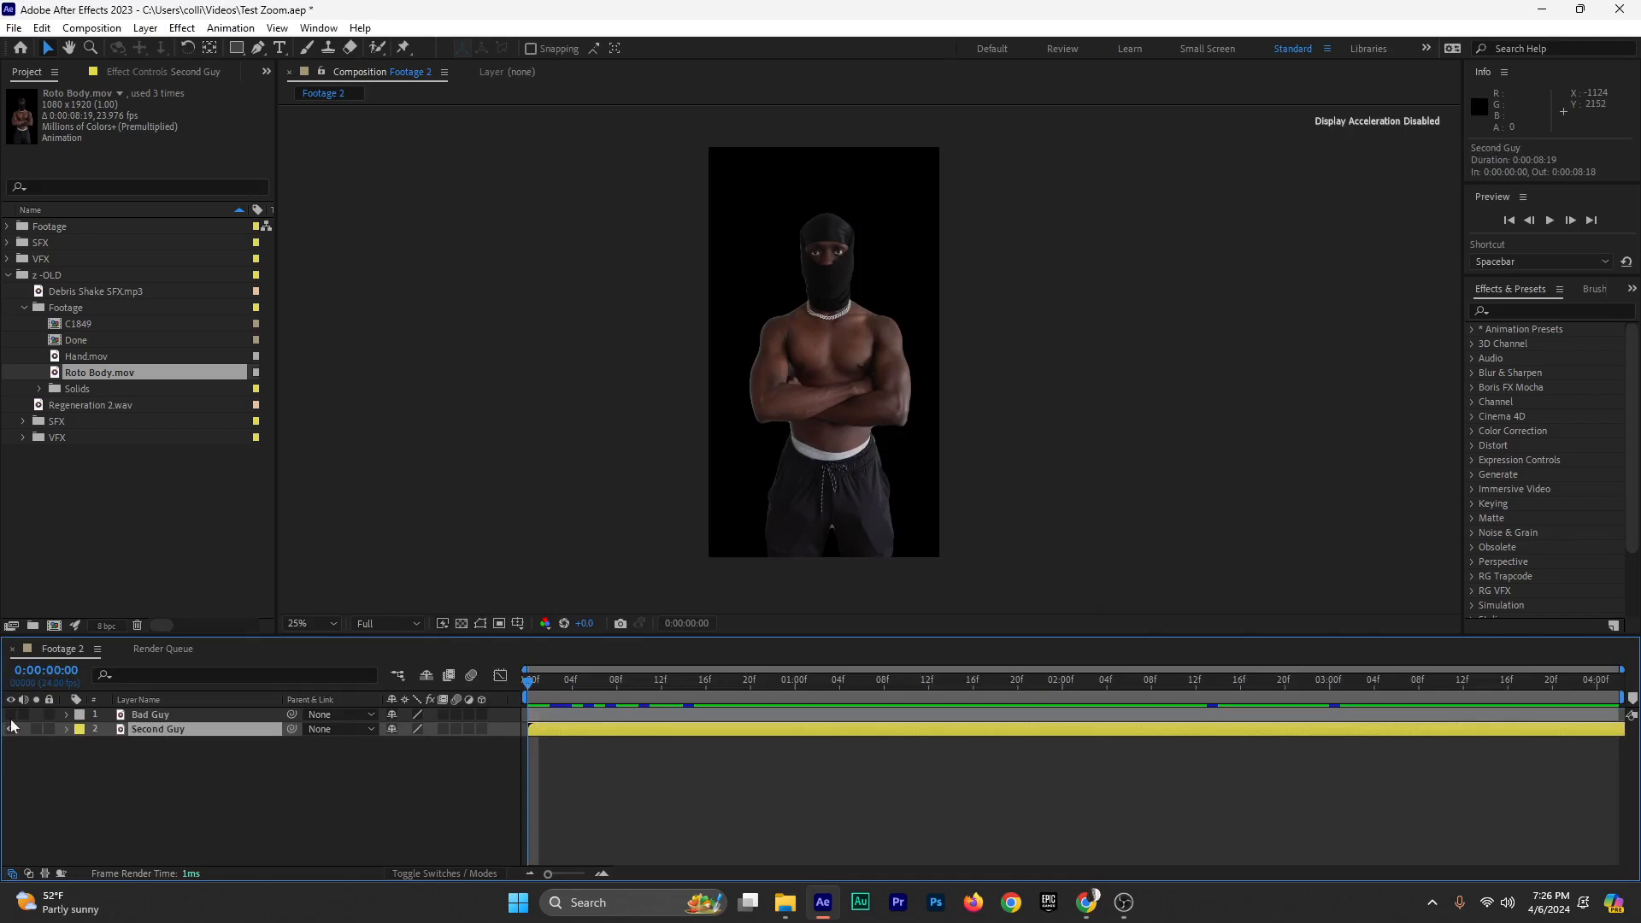
pyautogui.click(154, 650)
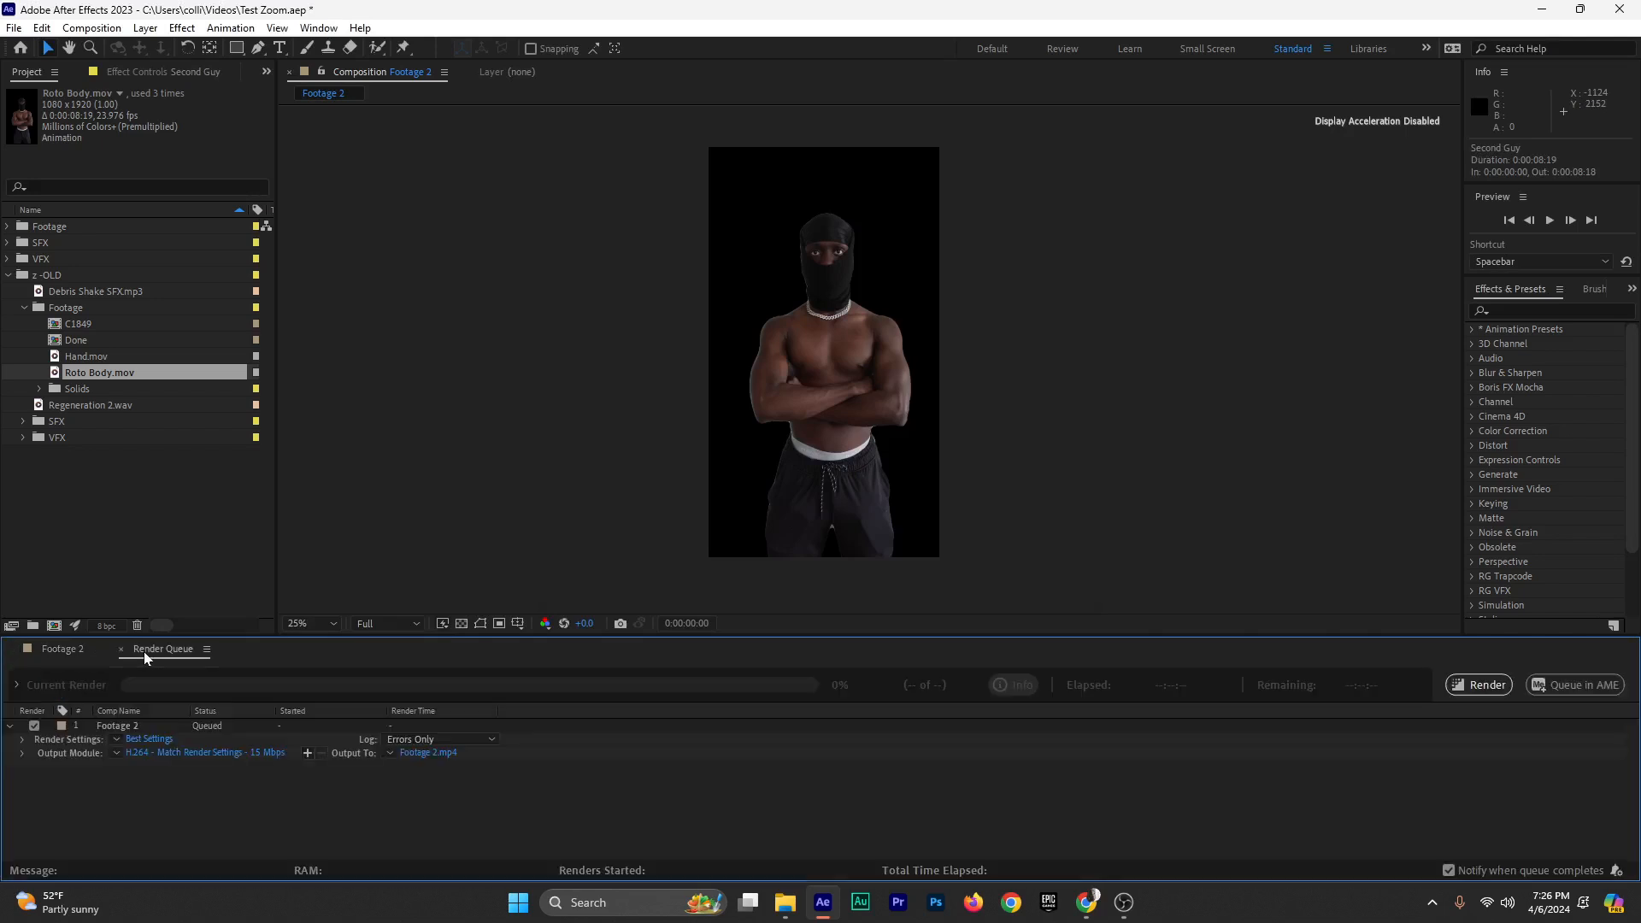
# Set Footage 2's render output to QuickTime with RGB + Alpha channels, saved as Footage 2 in the Tutorial folder
pyautogui.click(172, 754)
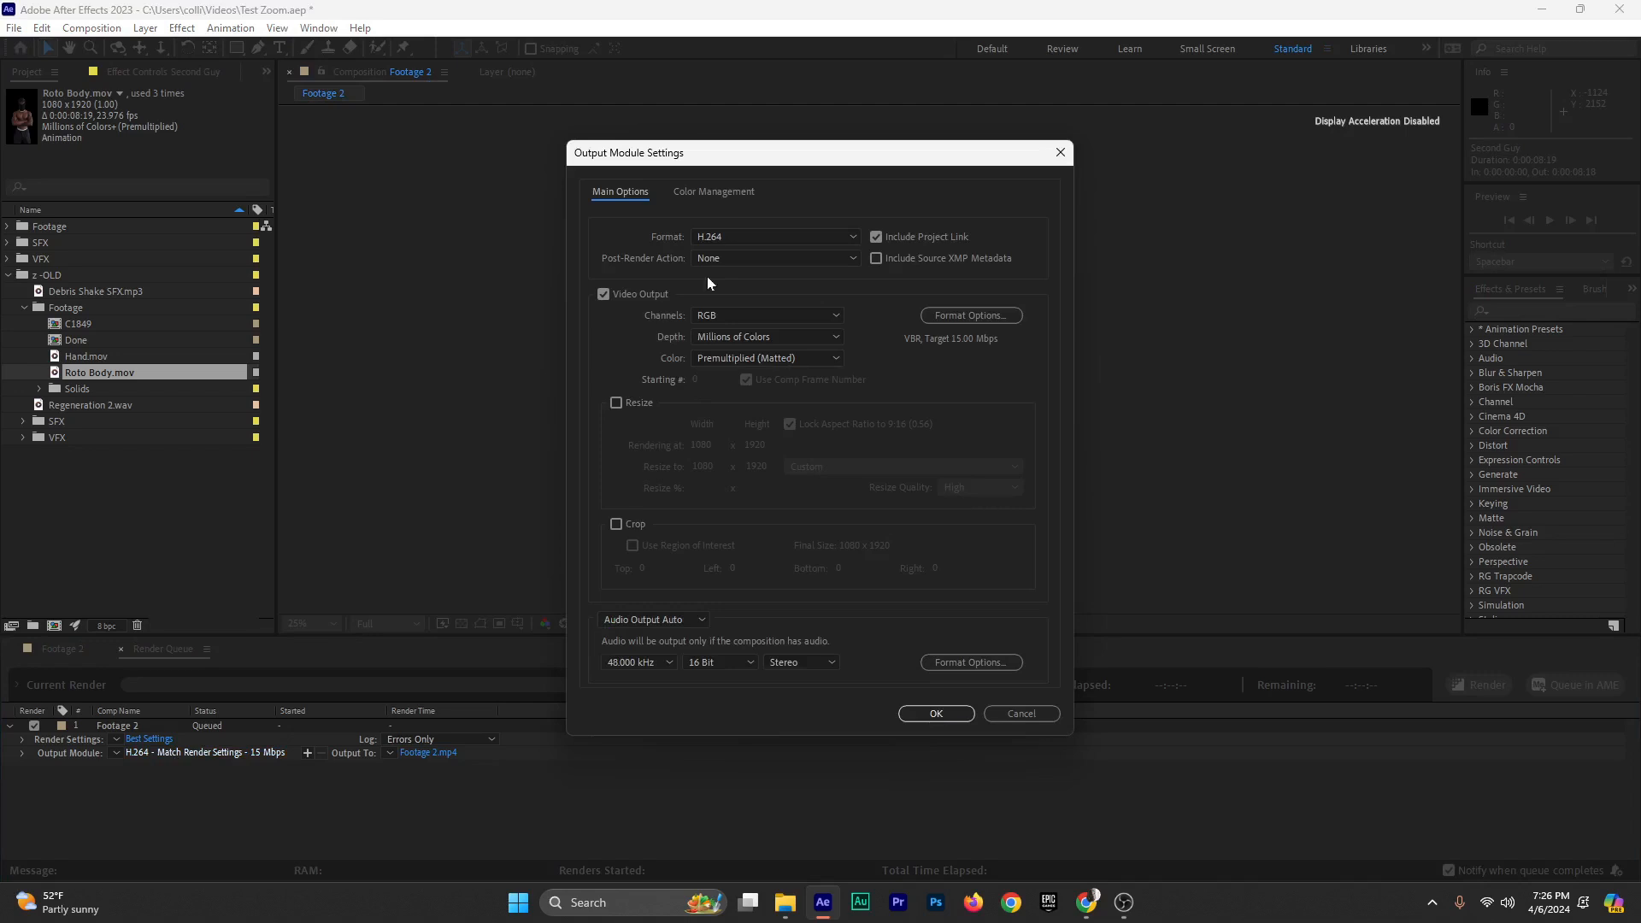
pyautogui.click(731, 239)
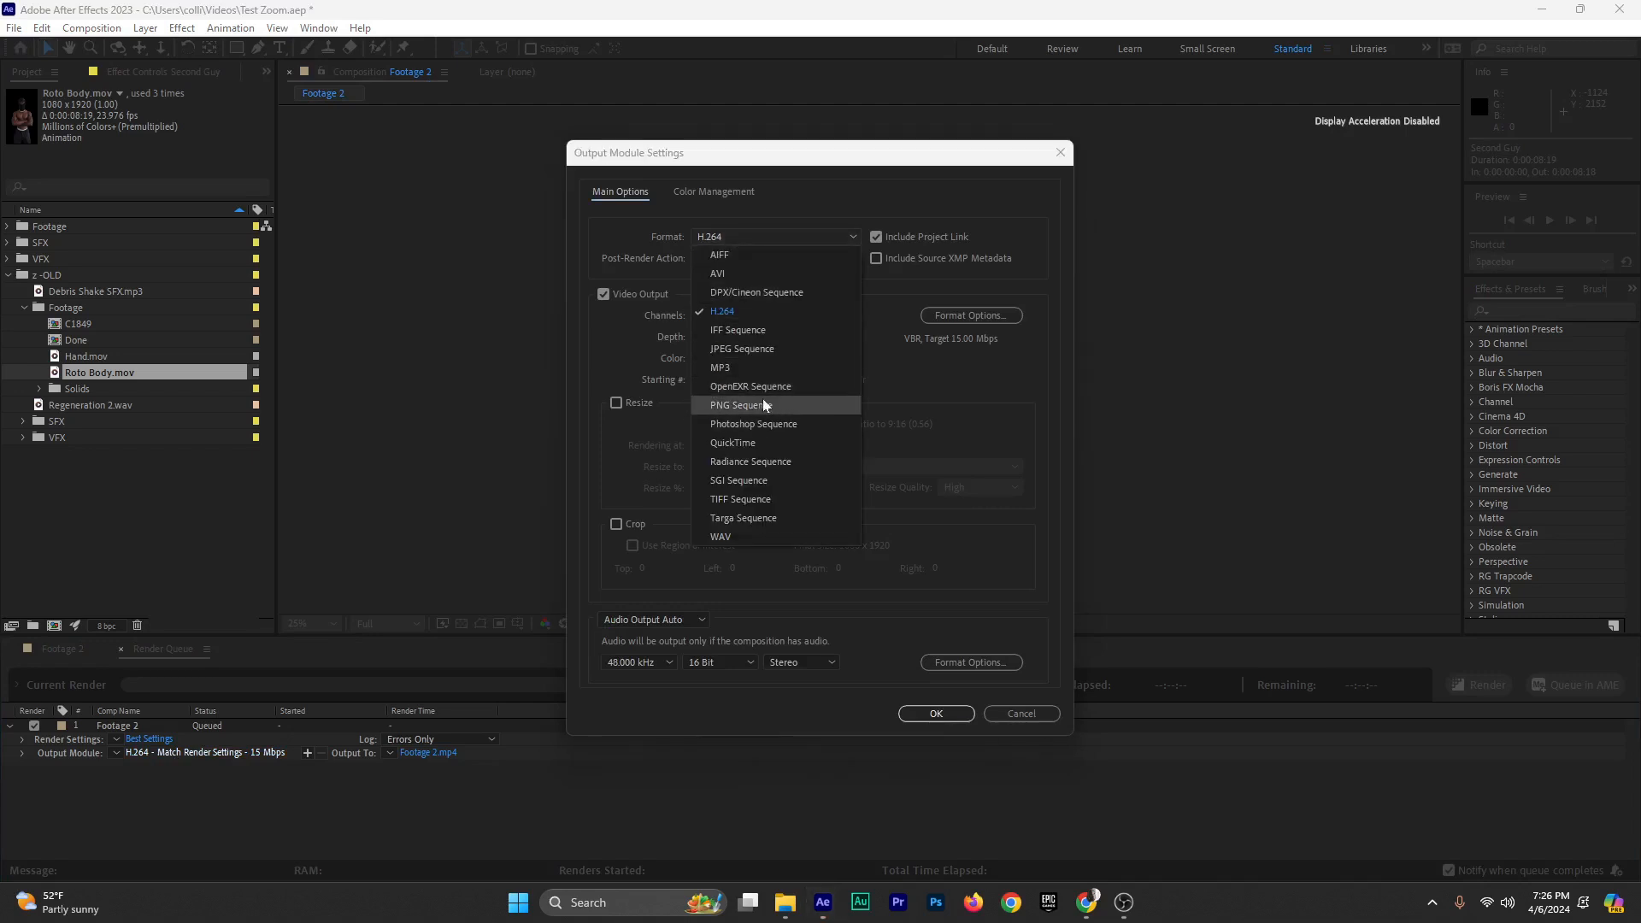
pyautogui.click(747, 440)
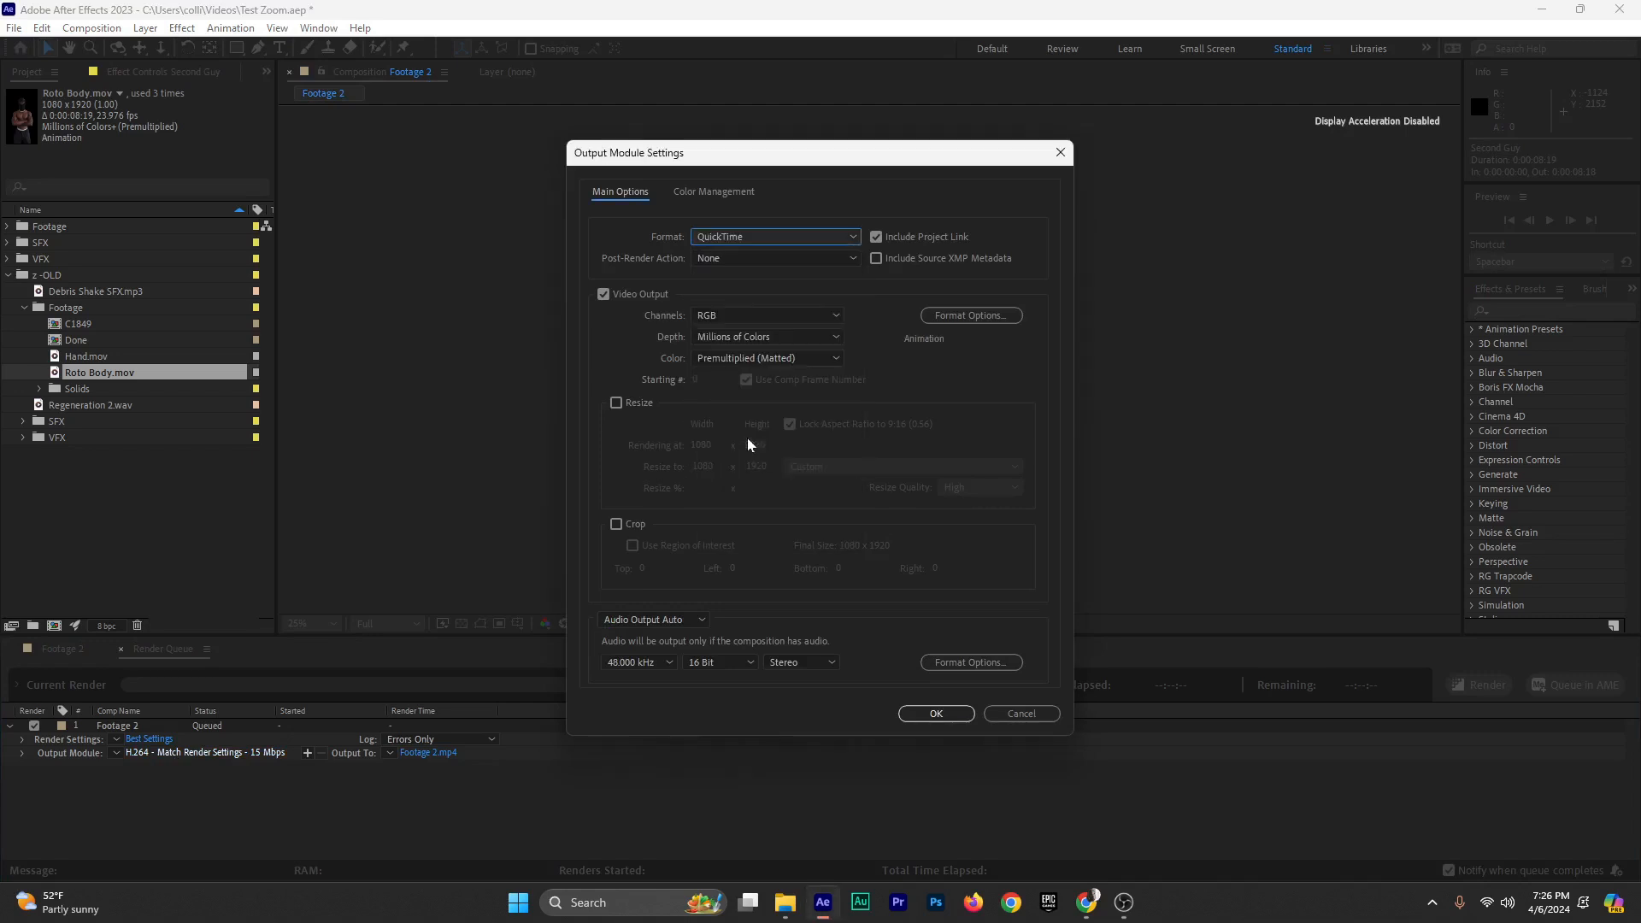
pyautogui.click(725, 313)
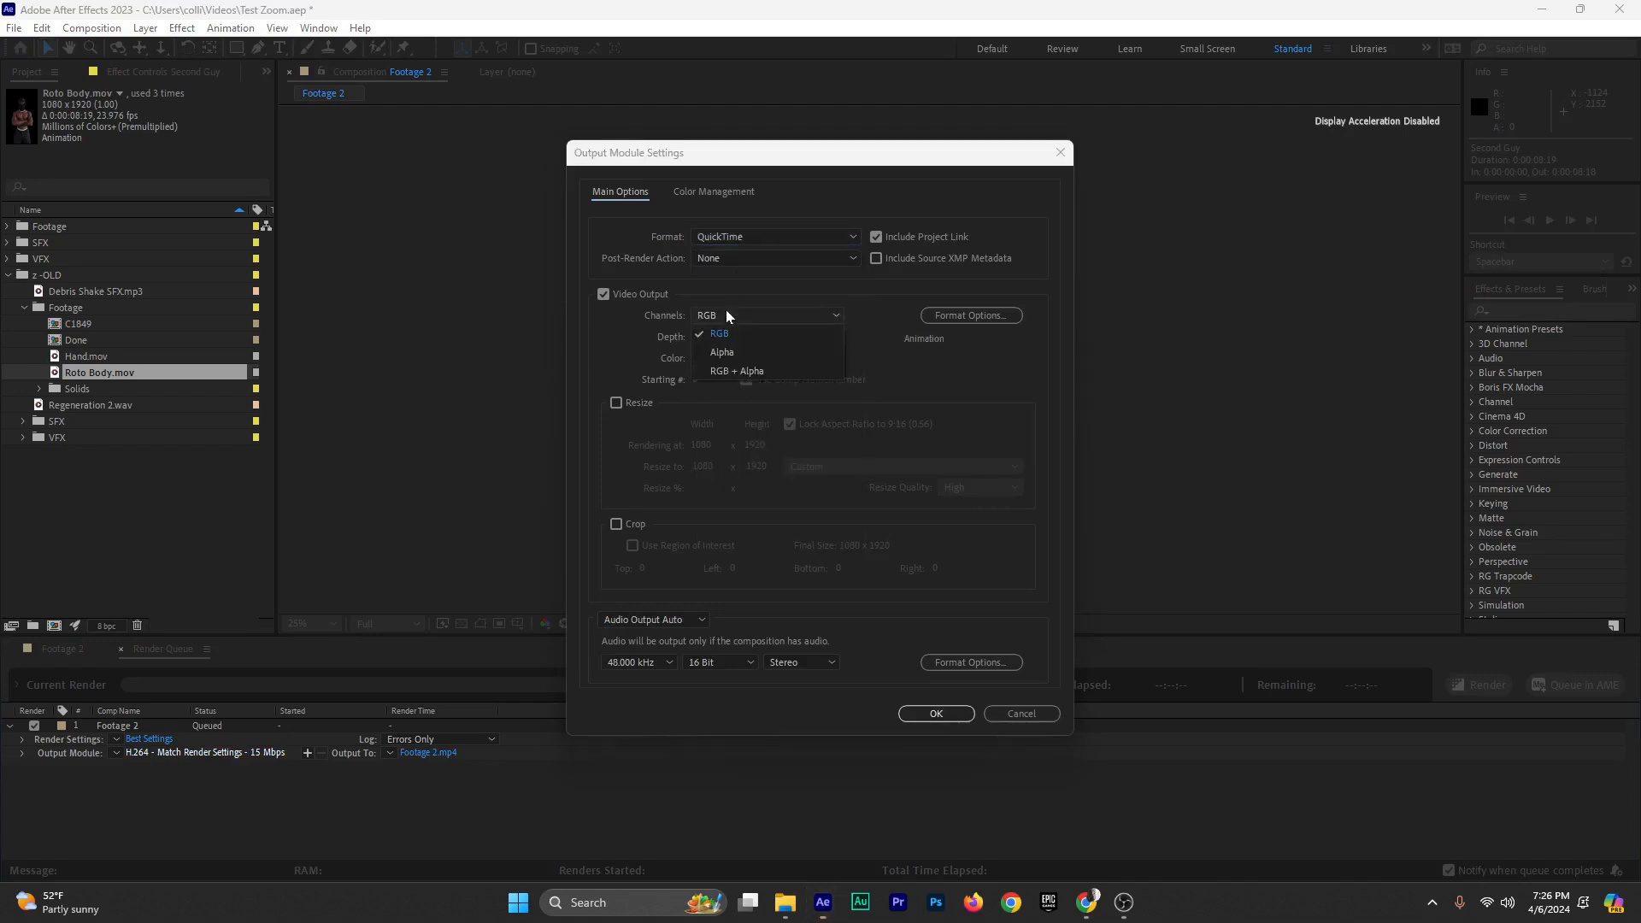
pyautogui.click(733, 372)
pyautogui.click(957, 713)
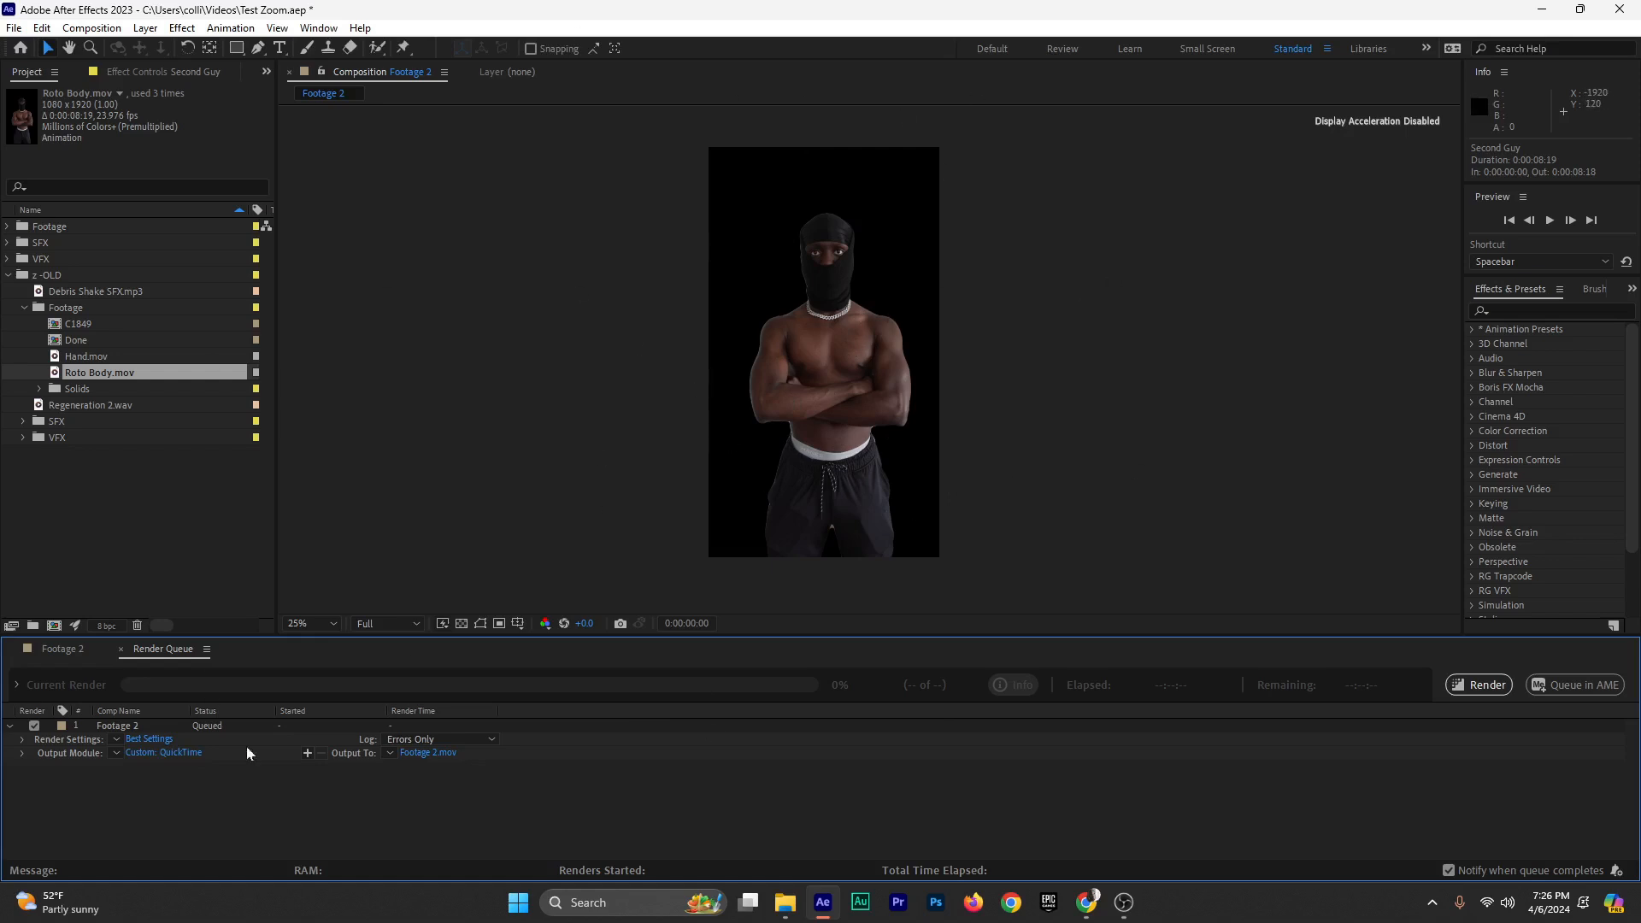
pyautogui.click(418, 754)
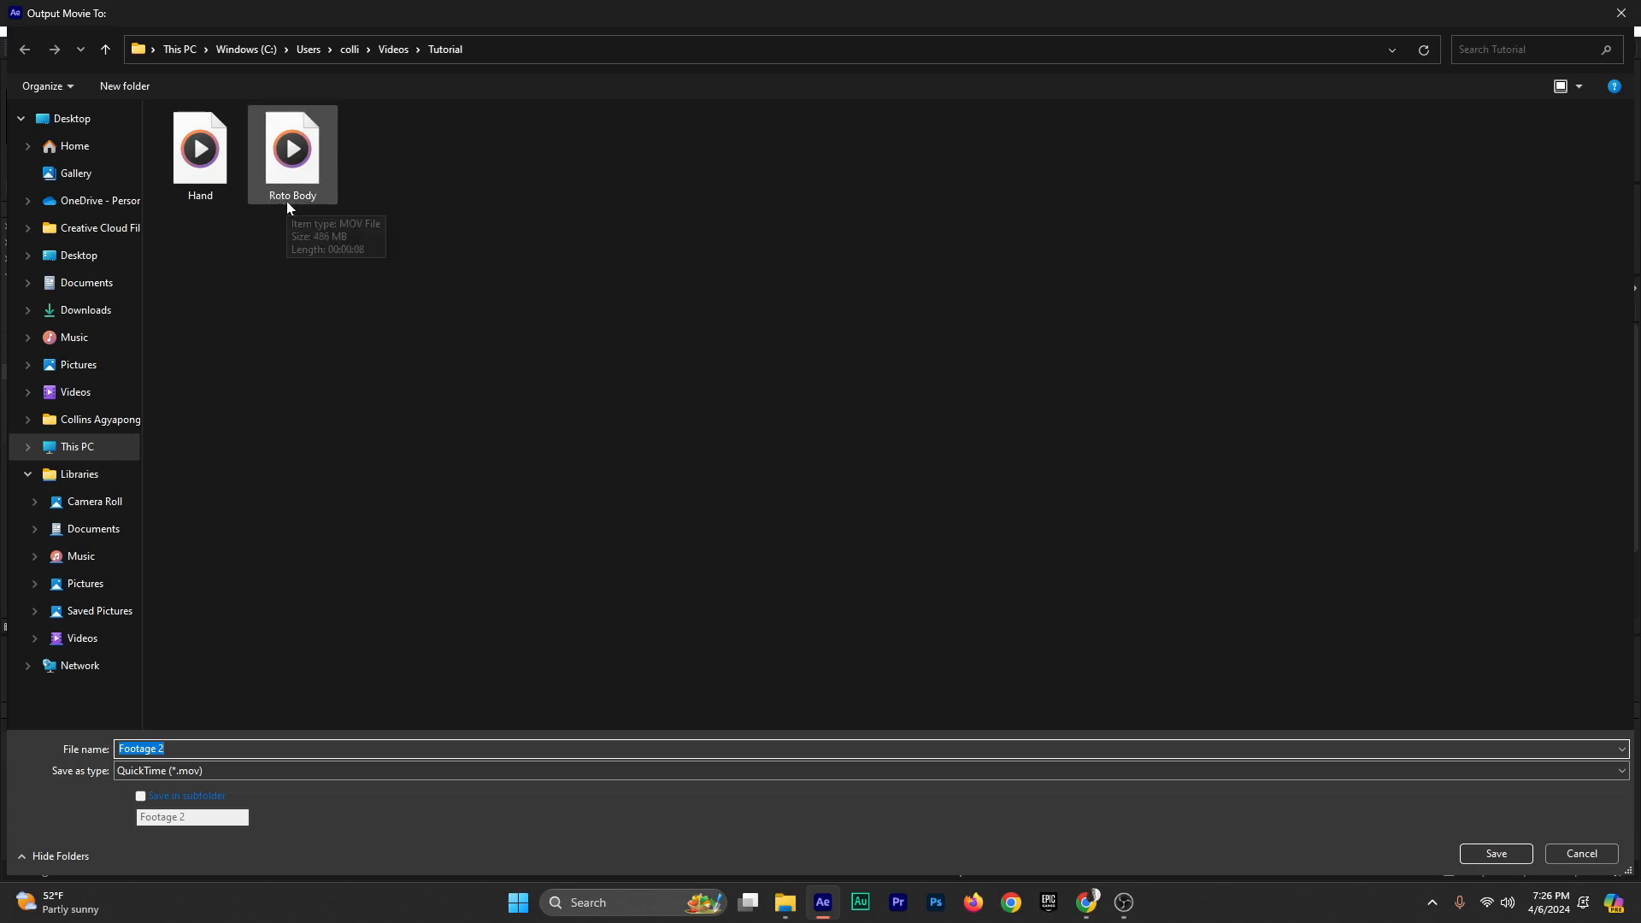
pyautogui.click(1505, 853)
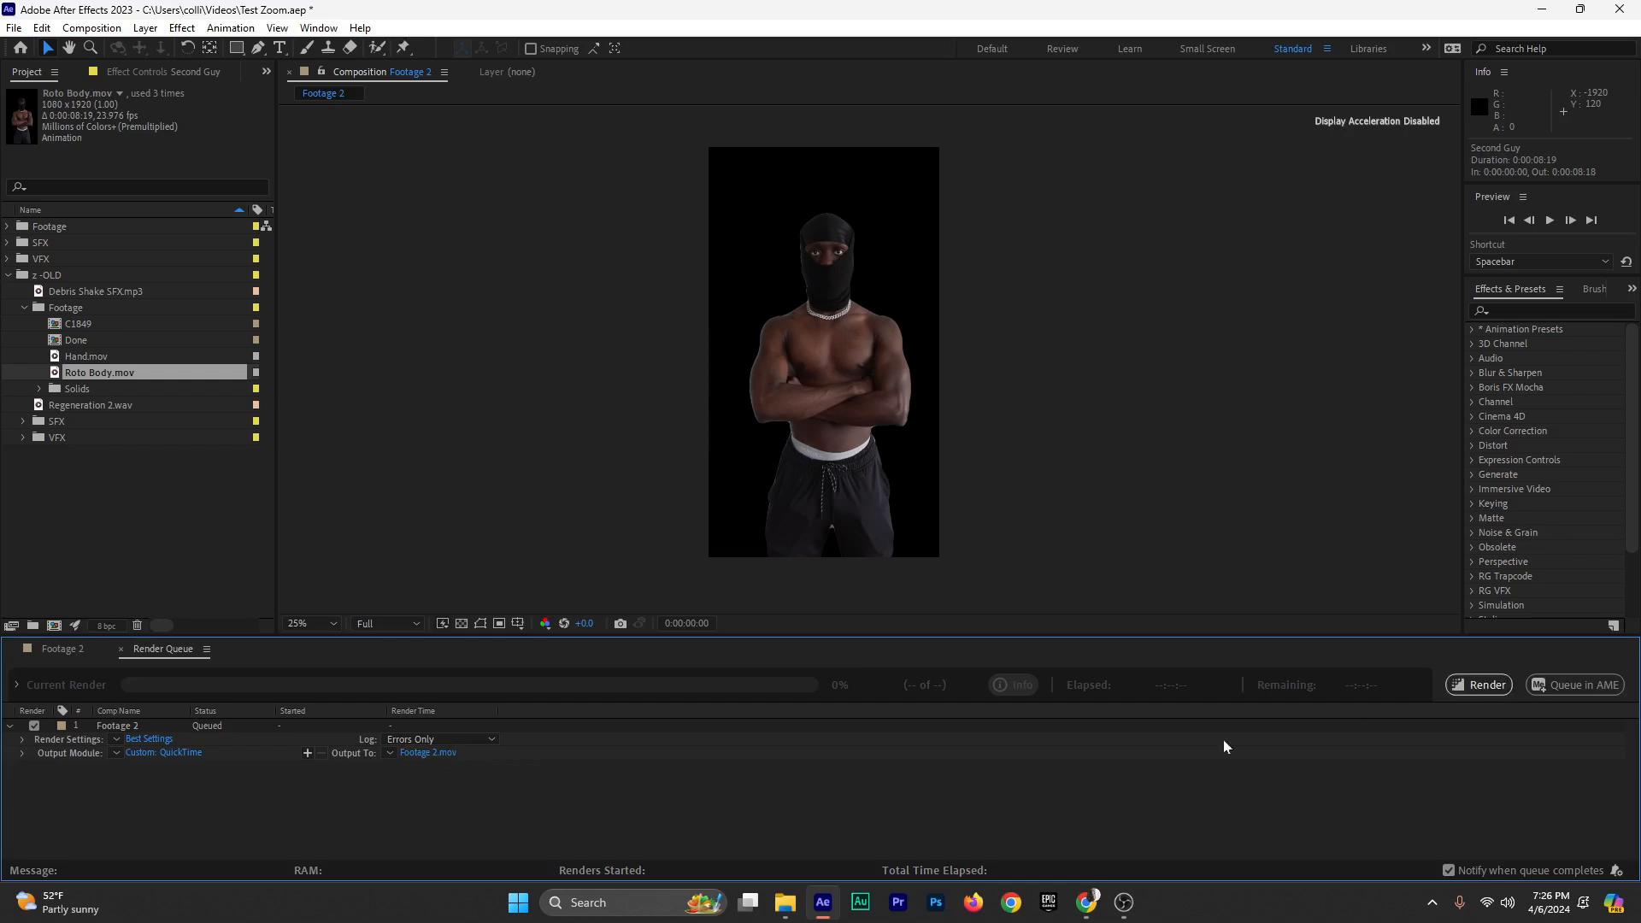
# Close the Render Queue and collapse the z-OLD folder in the project
pyautogui.click(121, 648)
pyautogui.click(8, 274)
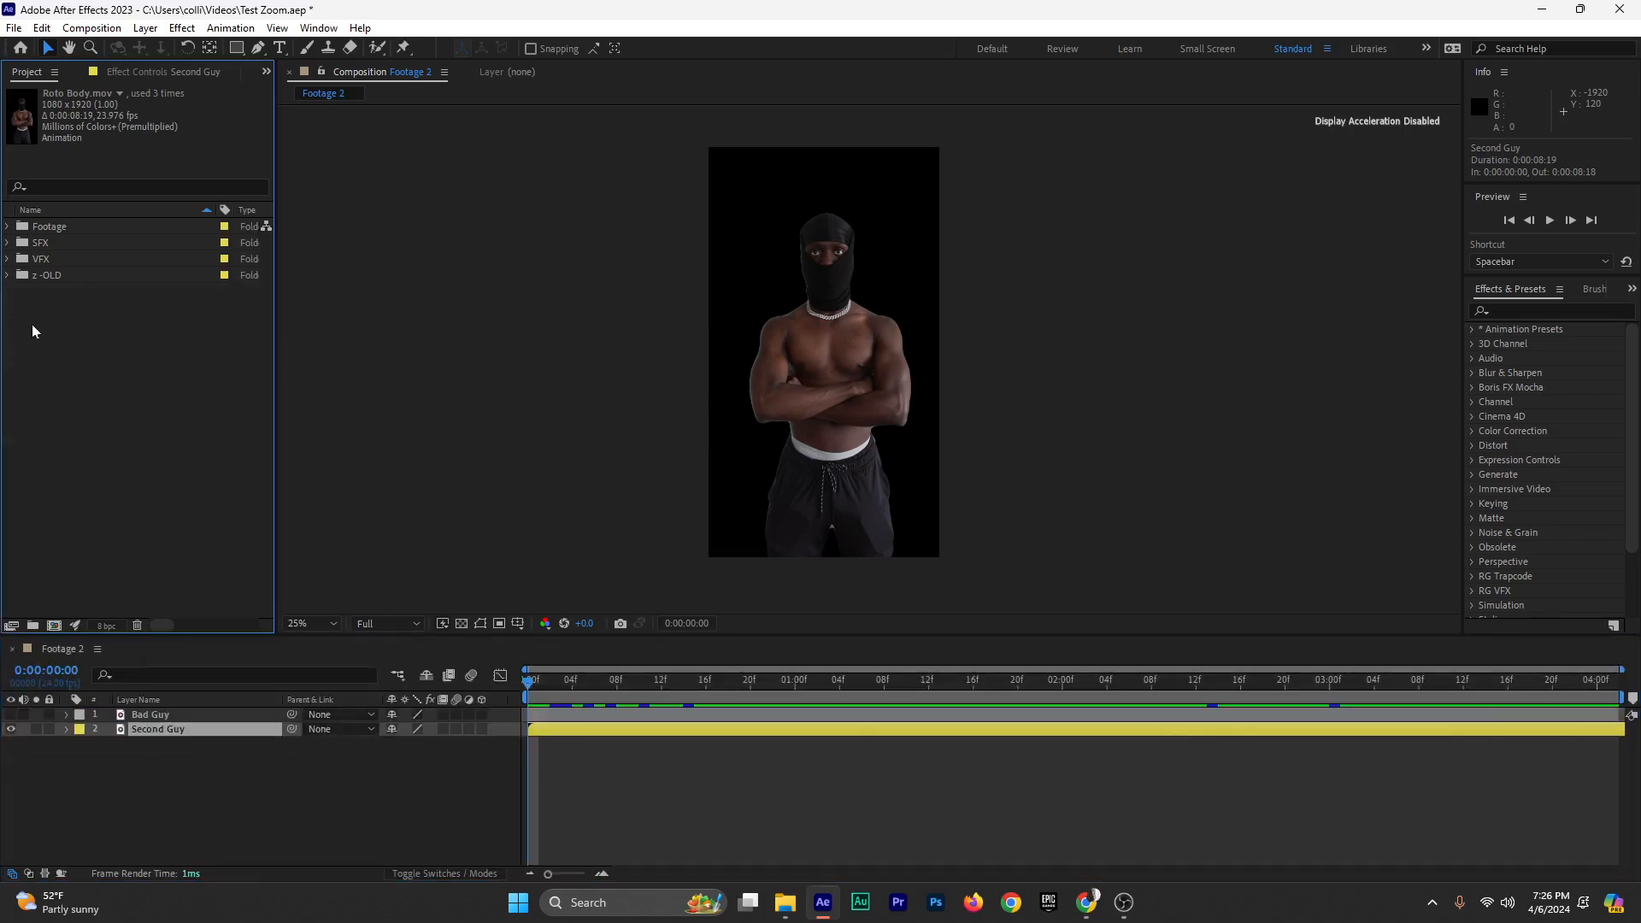
# Import Roto Body from the Tutorial folder into the project as footage
pyautogui.doubleClick(123, 341)
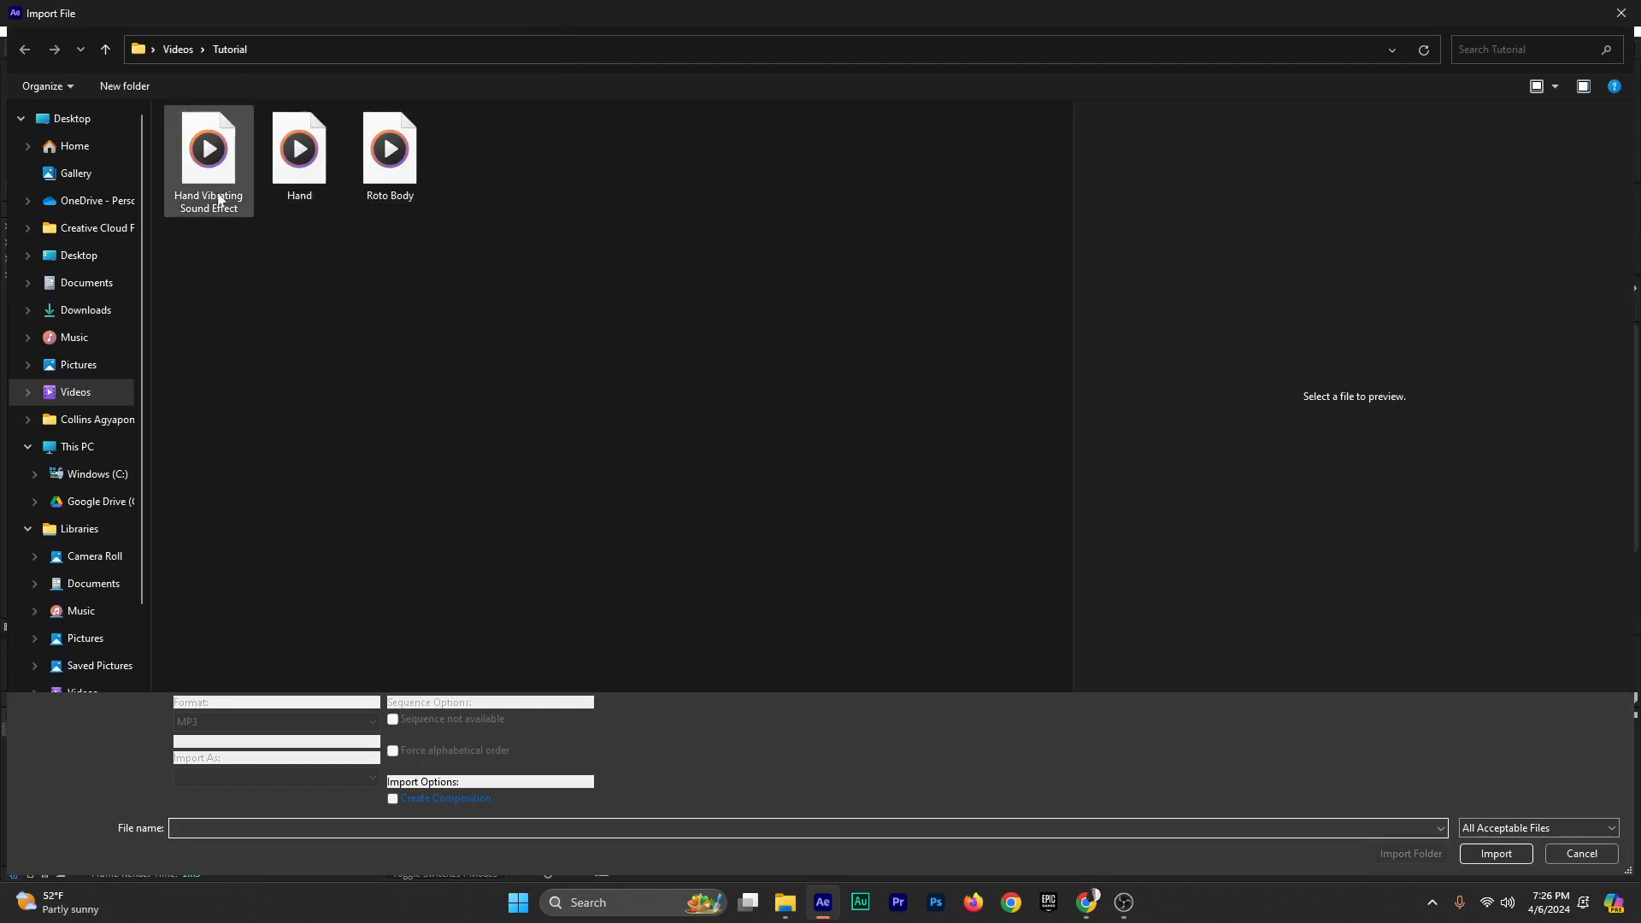
pyautogui.click(419, 193)
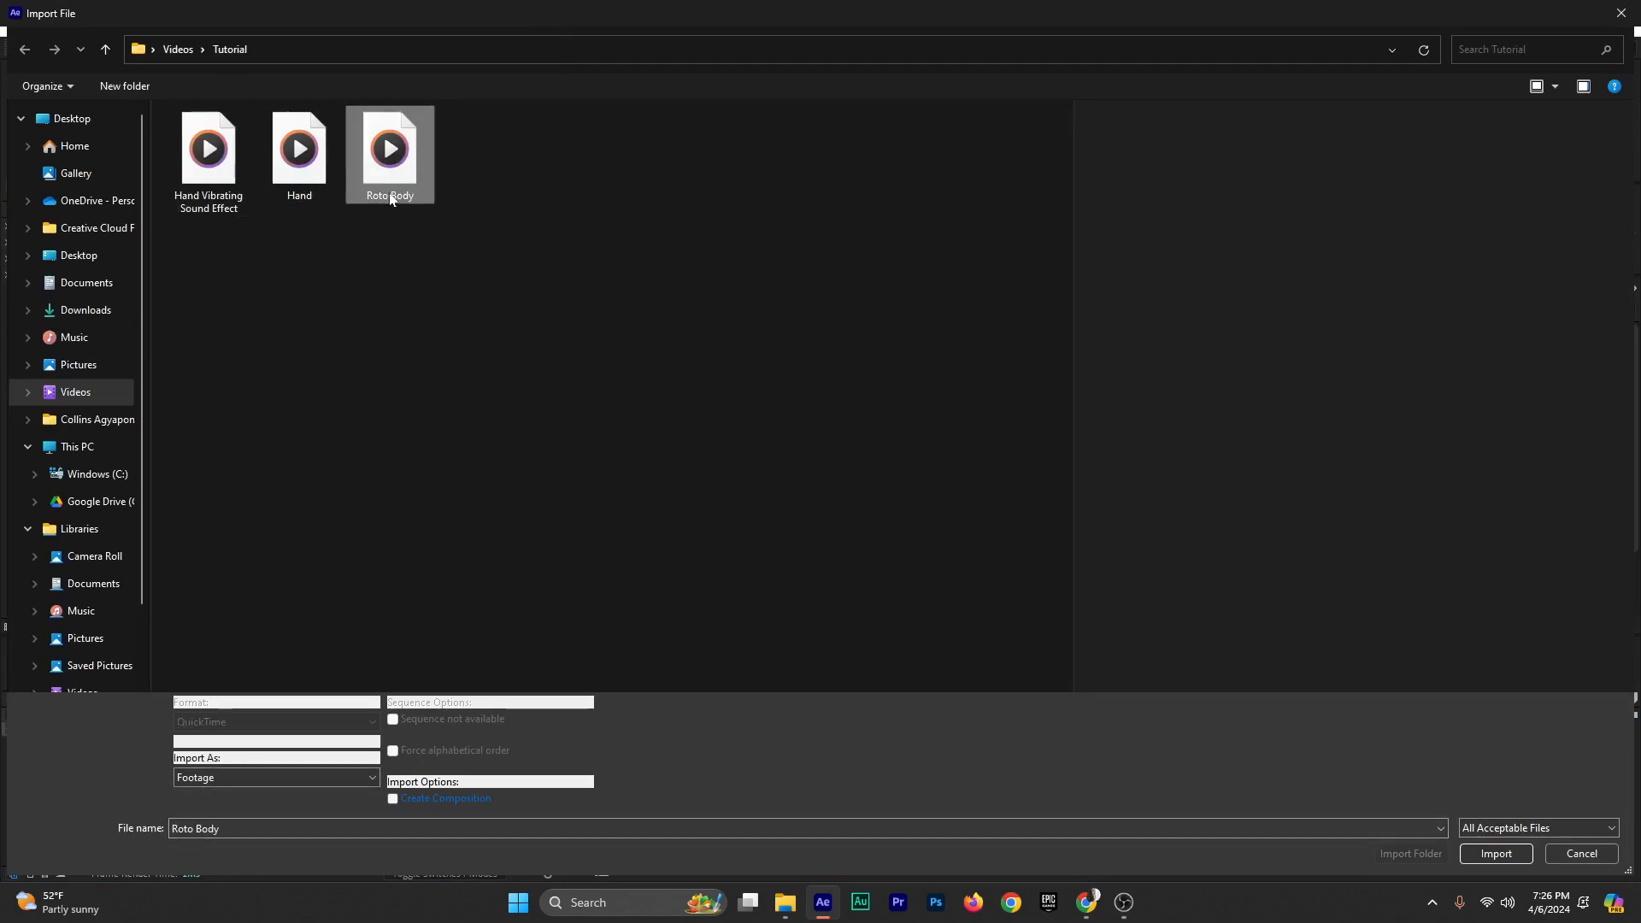
pyautogui.click(1497, 855)
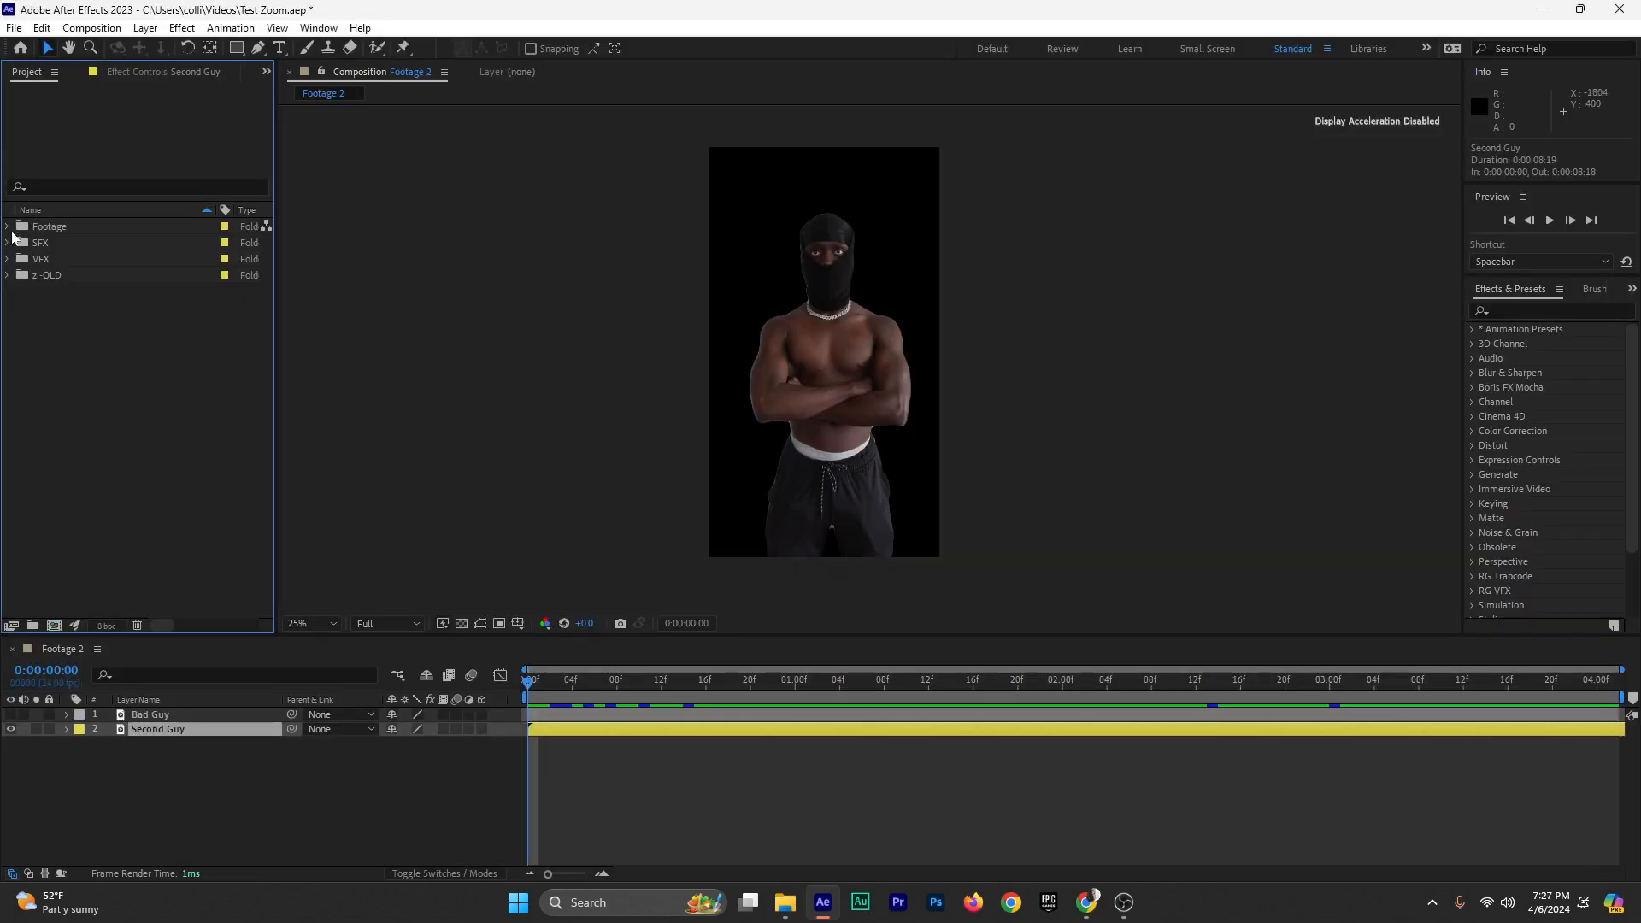
# Search the project for roto, try to place Roto Body.mov in the Footage 2 timeline, and clear the search
pyautogui.click(39, 187)
pyautogui.write('roto')
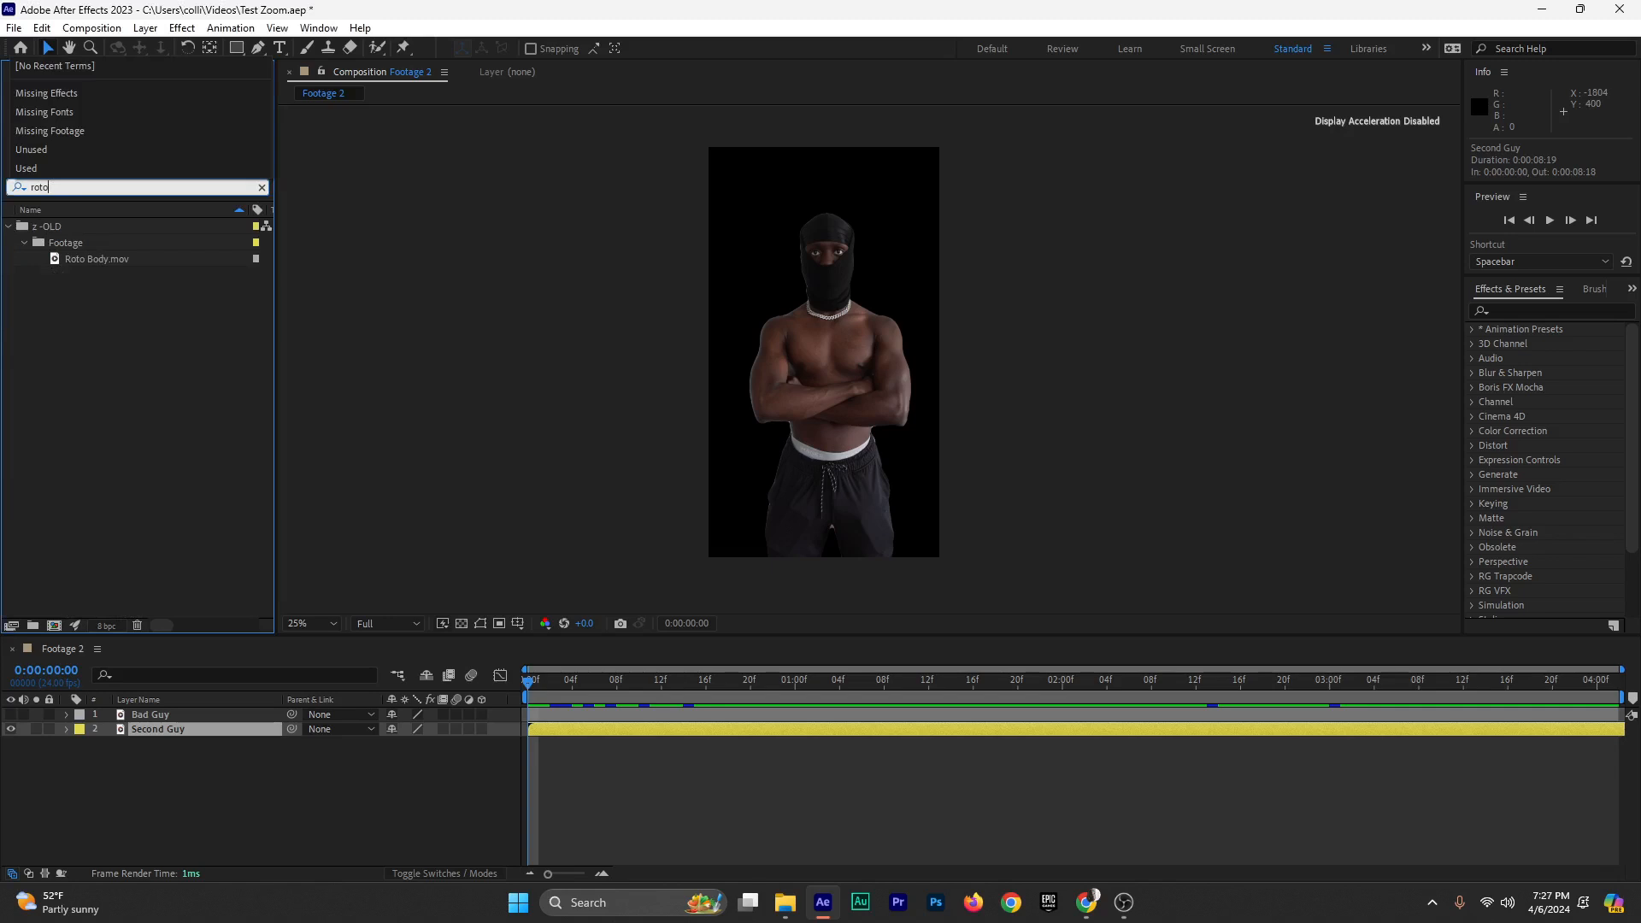
pyautogui.click(75, 260)
pyautogui.moveTo(85, 258); pyautogui.dragTo(146, 731)
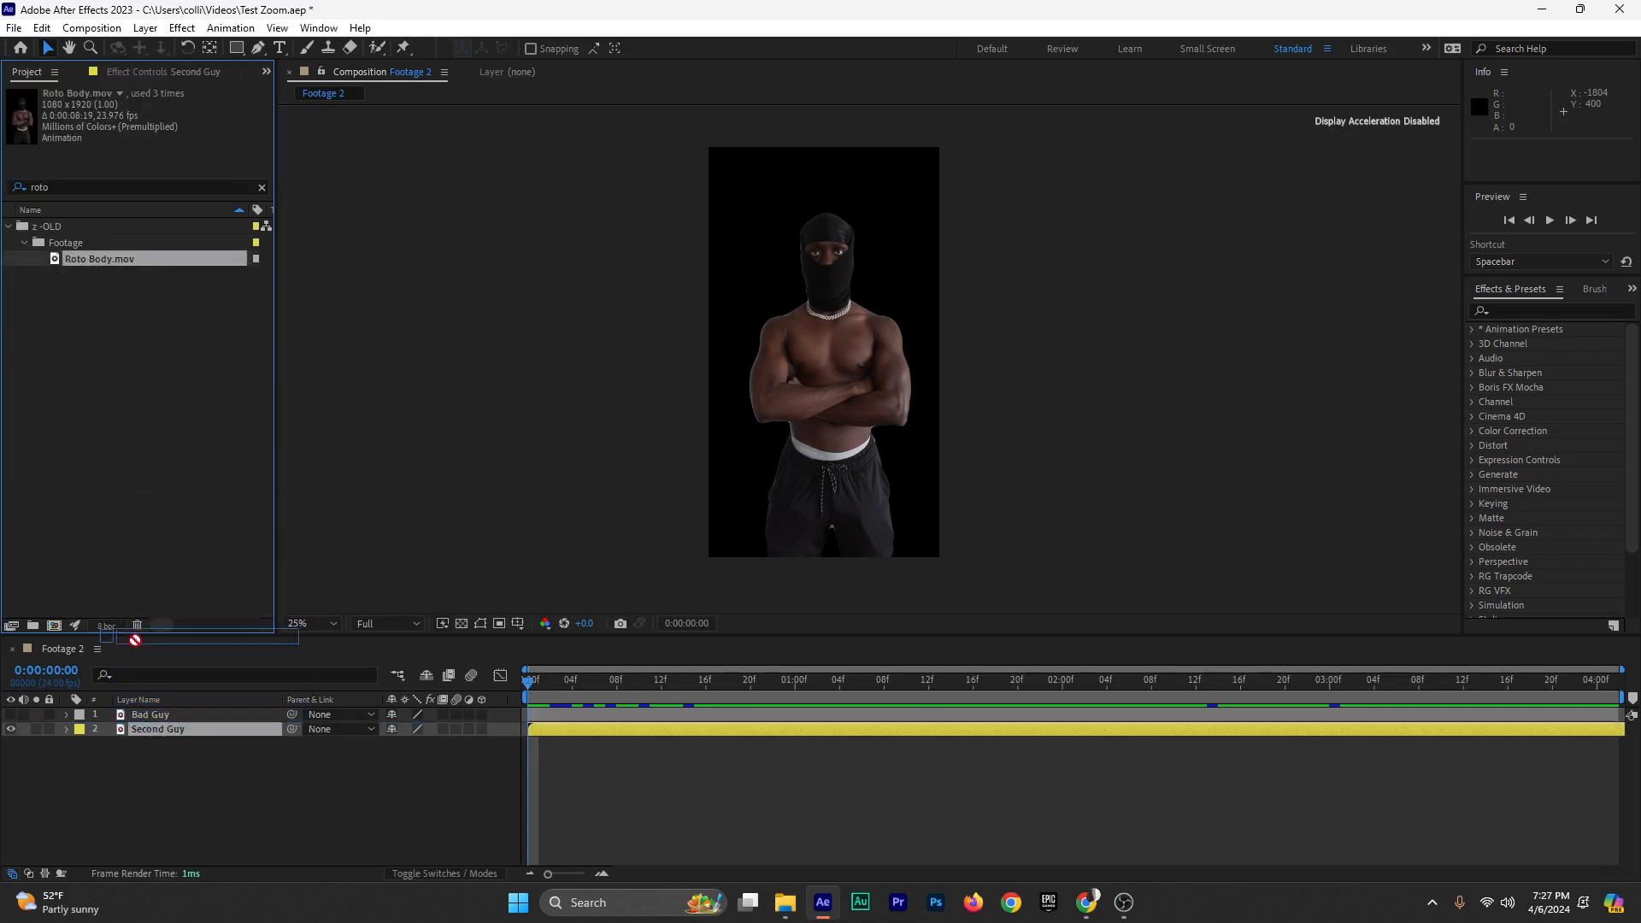
pyautogui.click(258, 186)
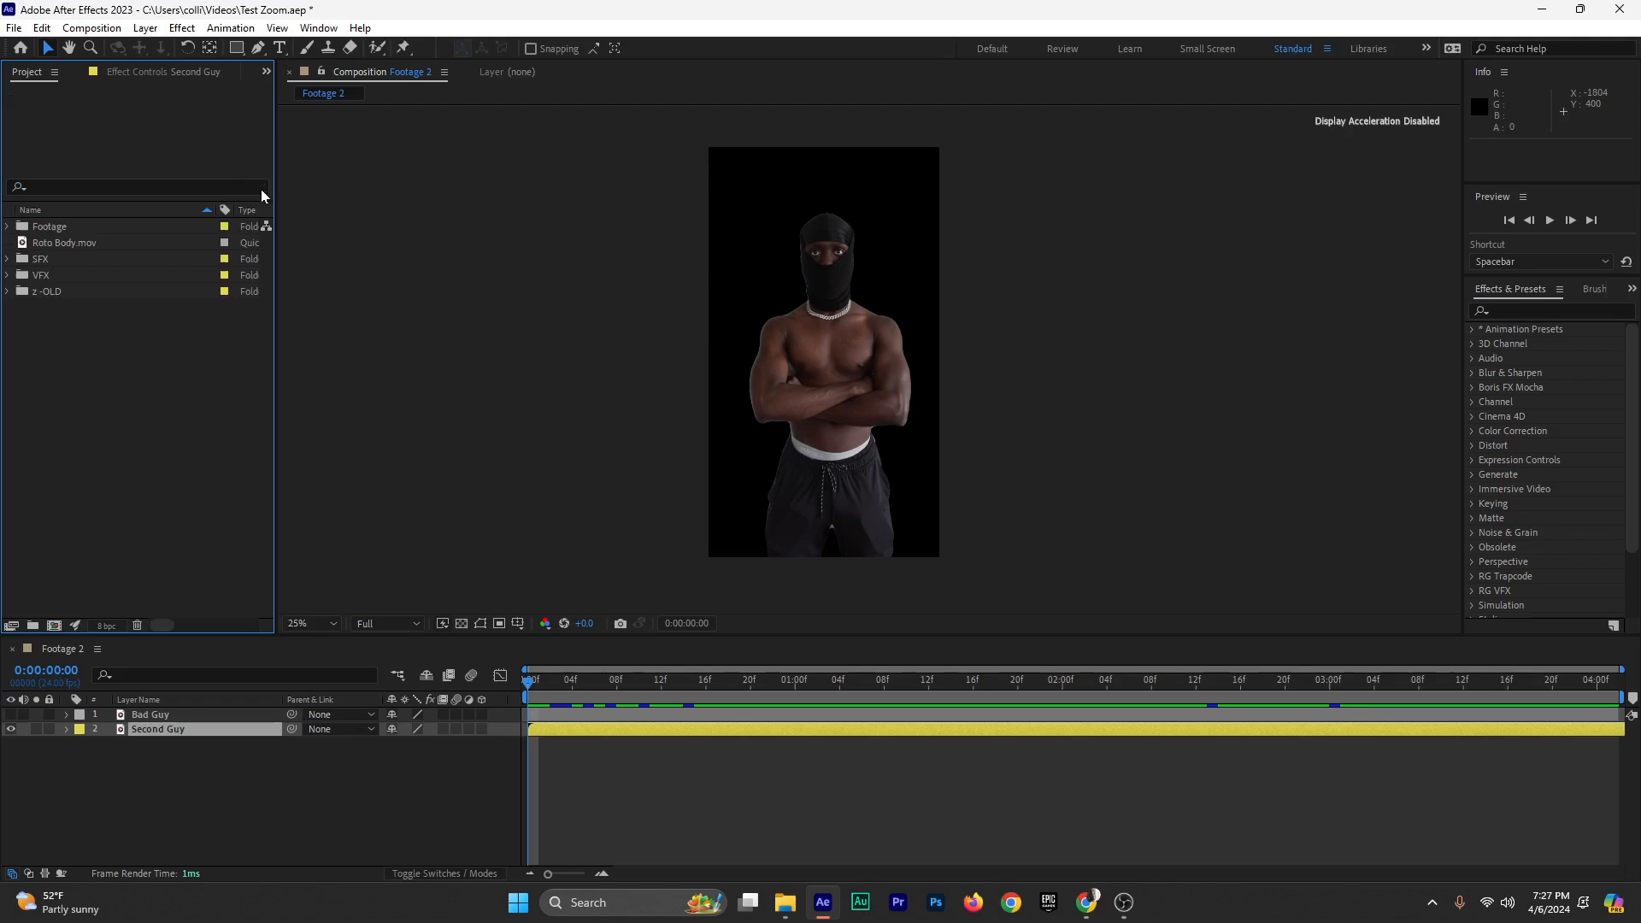
# Delete the duplicate Roto Body.mov from the project's root level
pyautogui.click(42, 245)
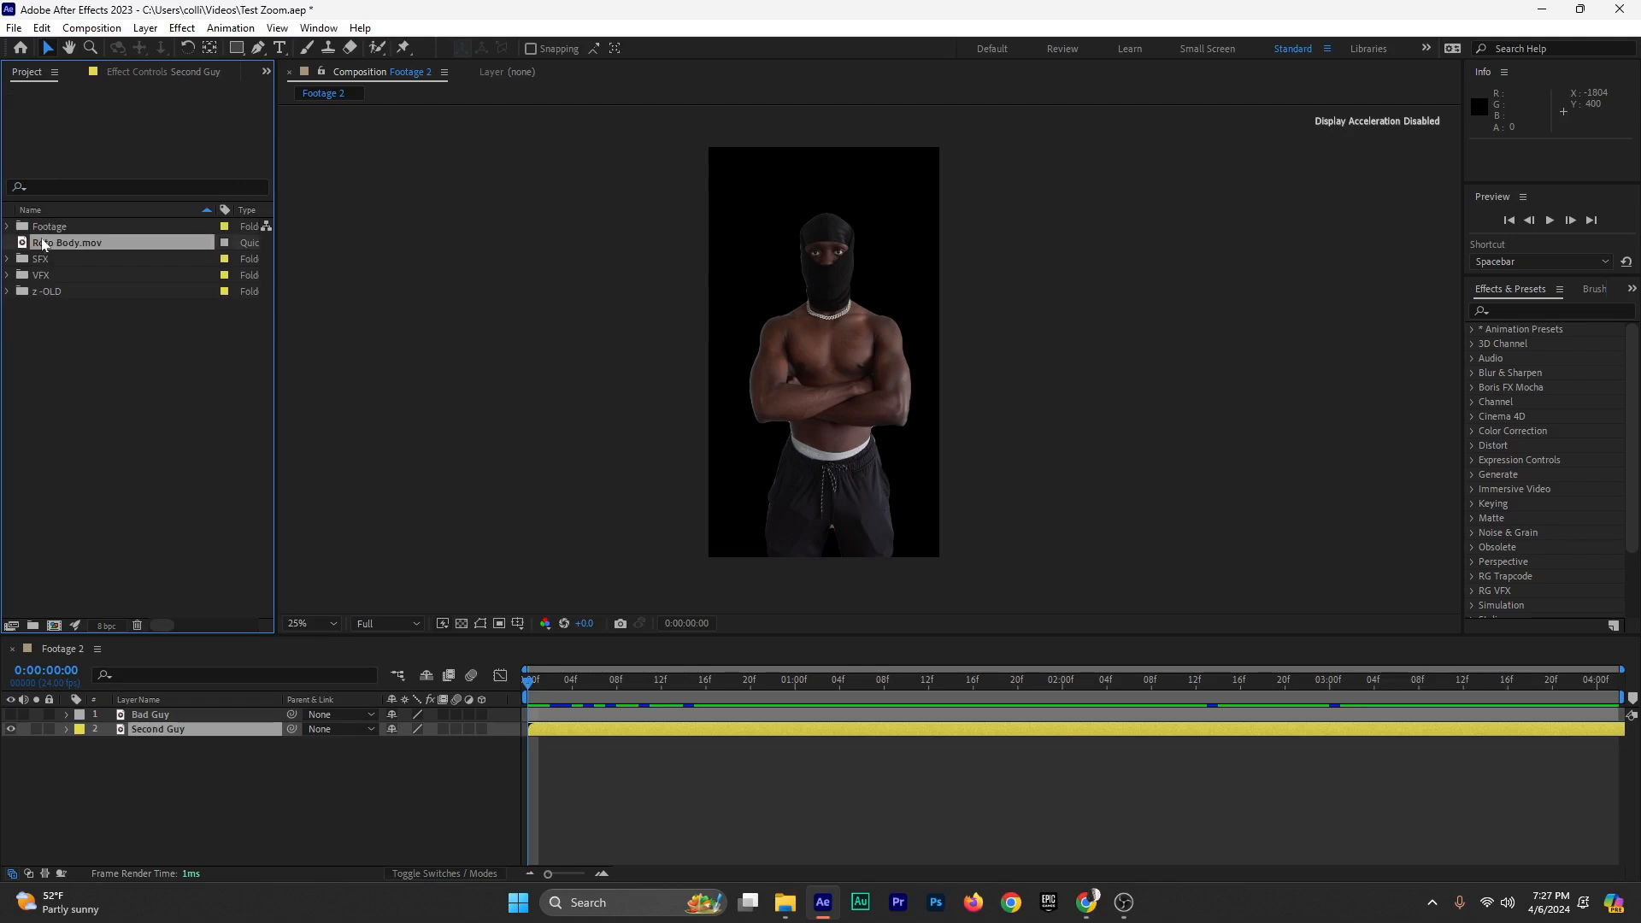
pyautogui.press('Delete')
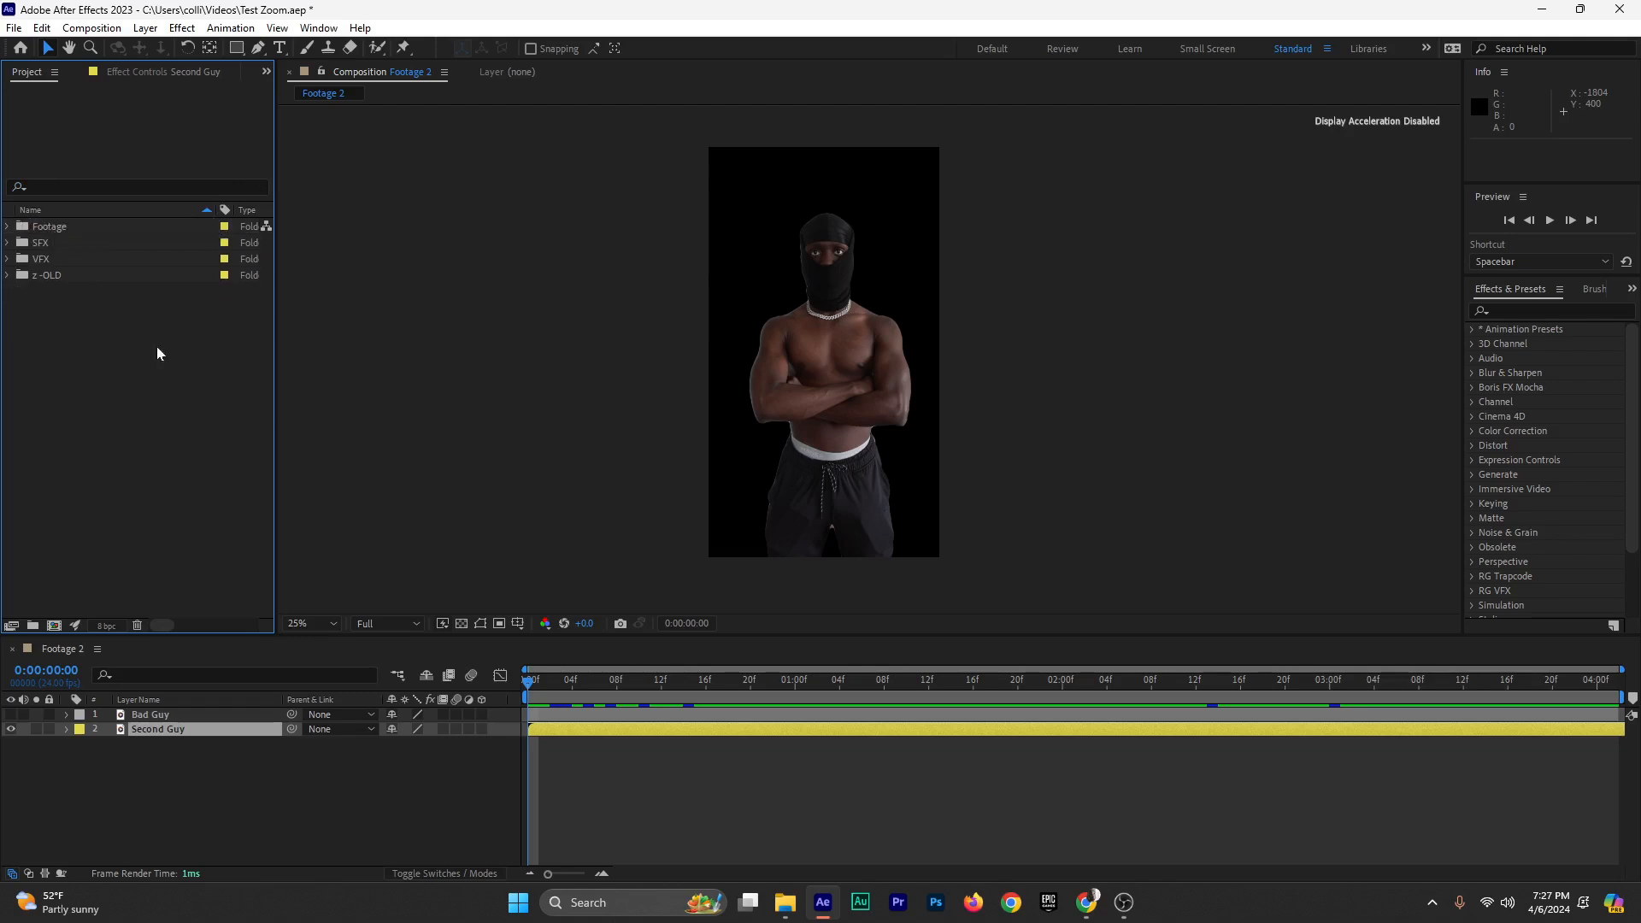
# Scrub the opening frames of Footage 2 and inspect the effects applied to the Second Guy layer
pyautogui.click(549, 732)
pyautogui.moveTo(536, 682); pyautogui.dragTo(459, 817)
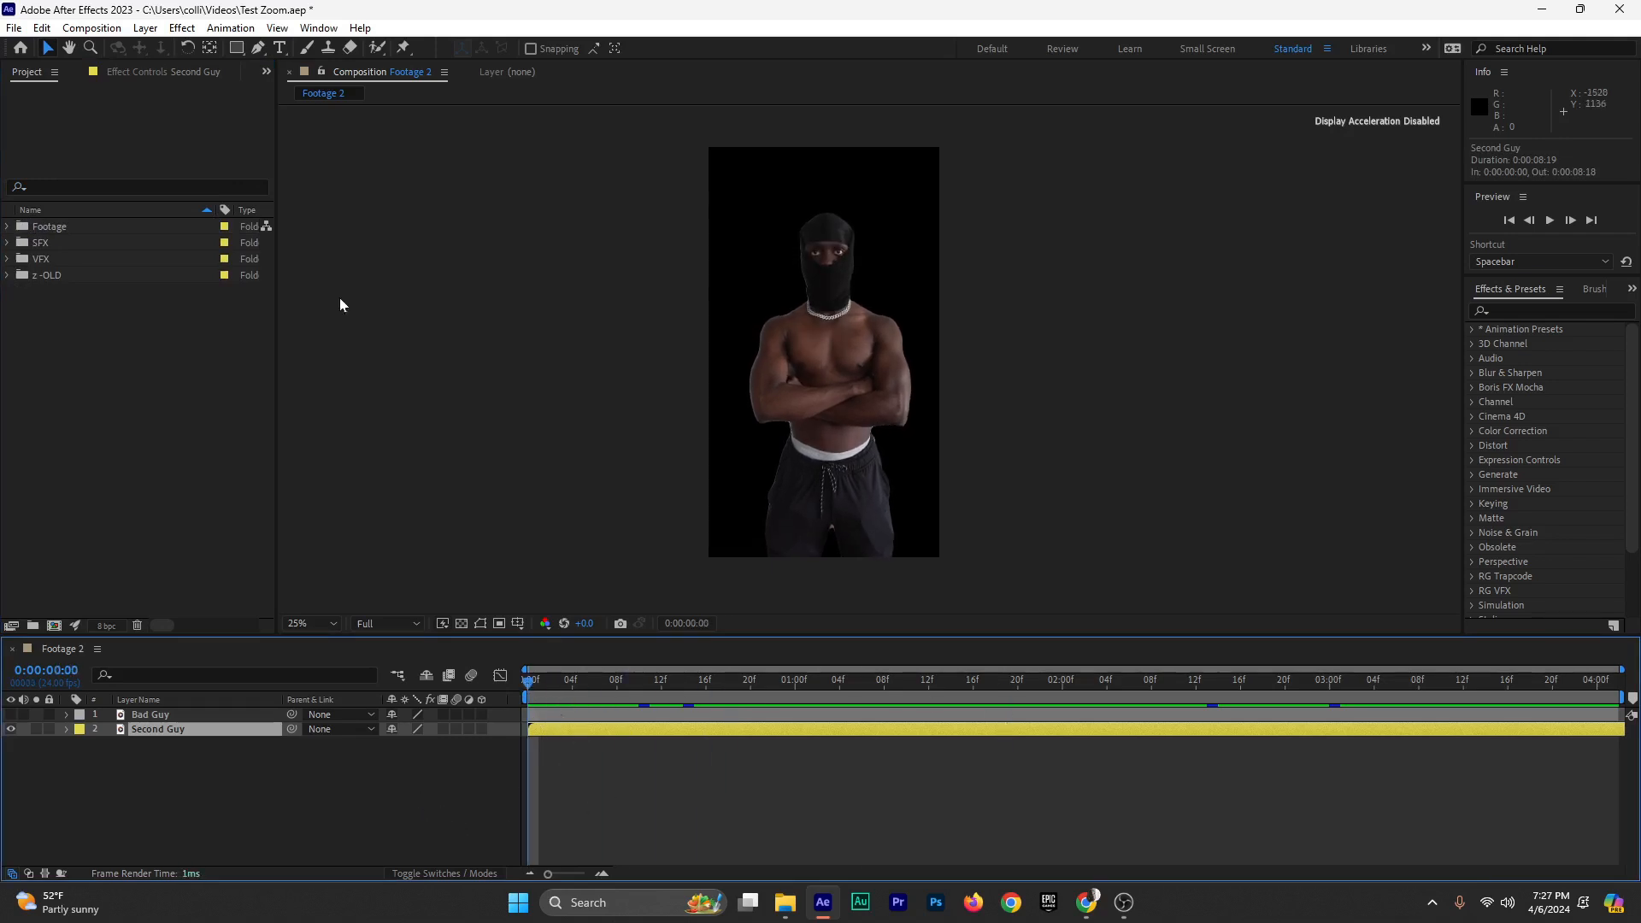
pyautogui.click(164, 73)
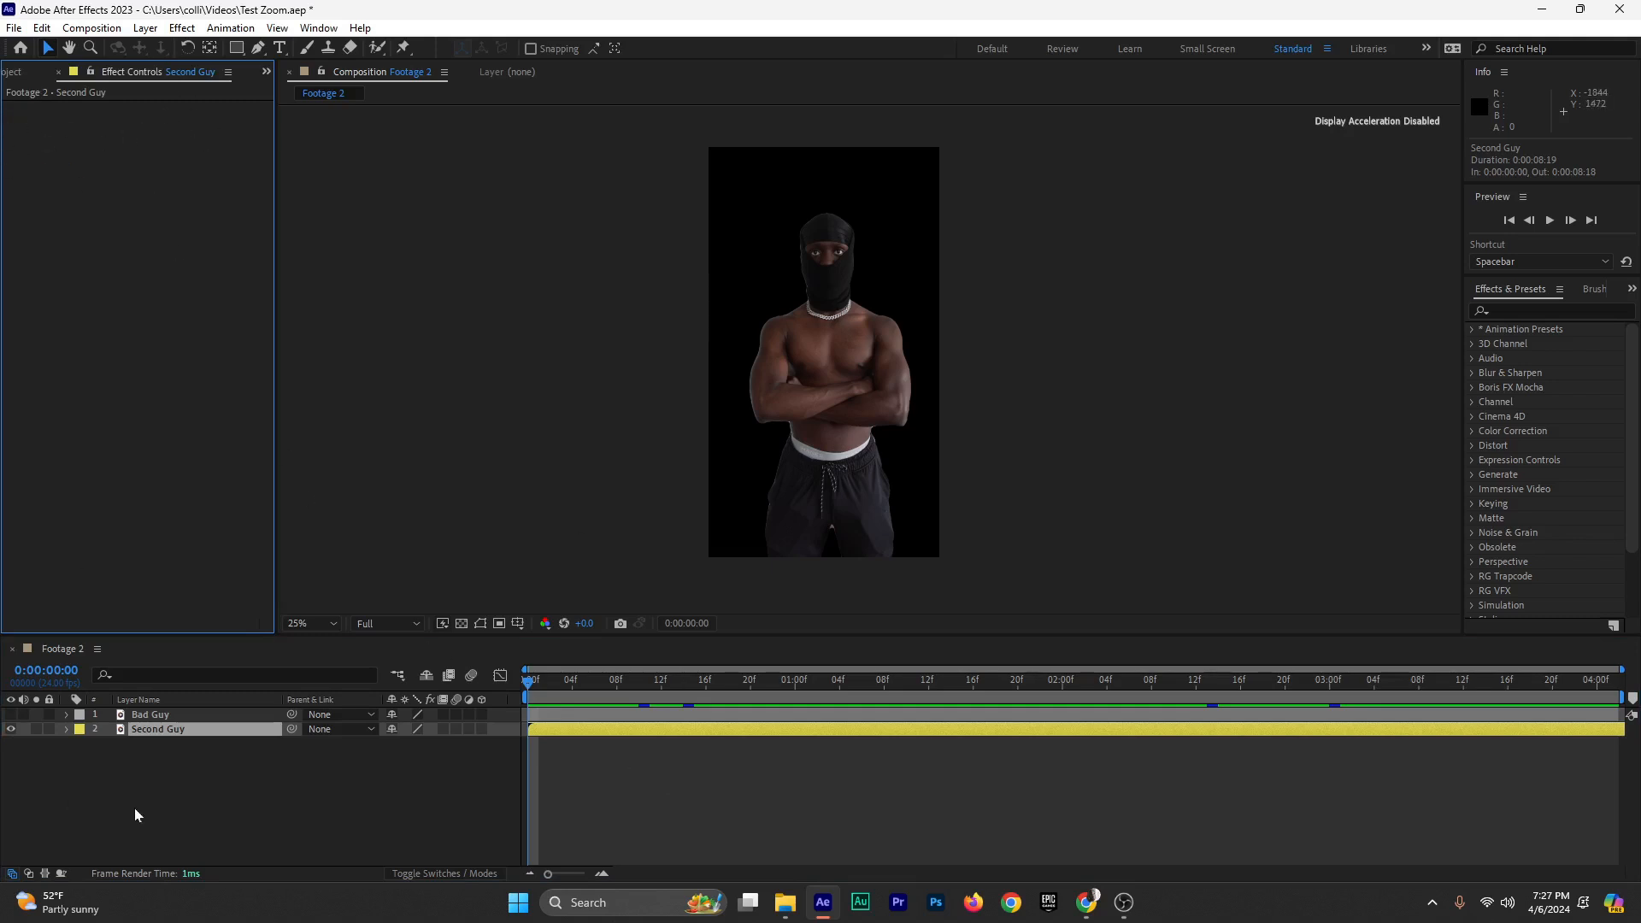
pyautogui.click(145, 747)
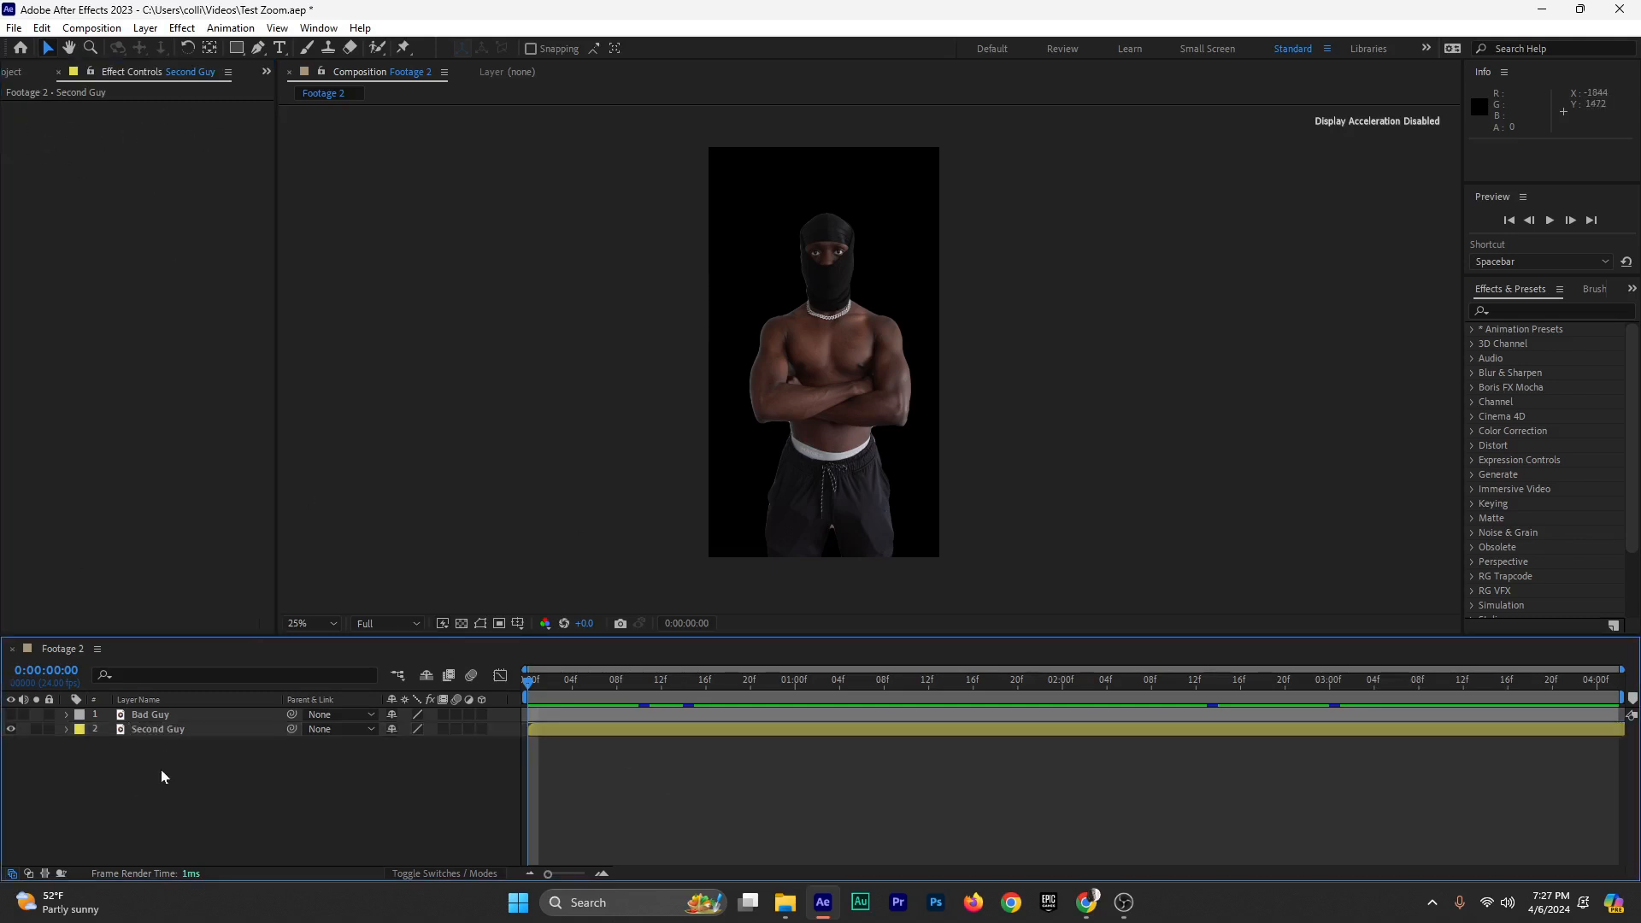
pyautogui.click(151, 729)
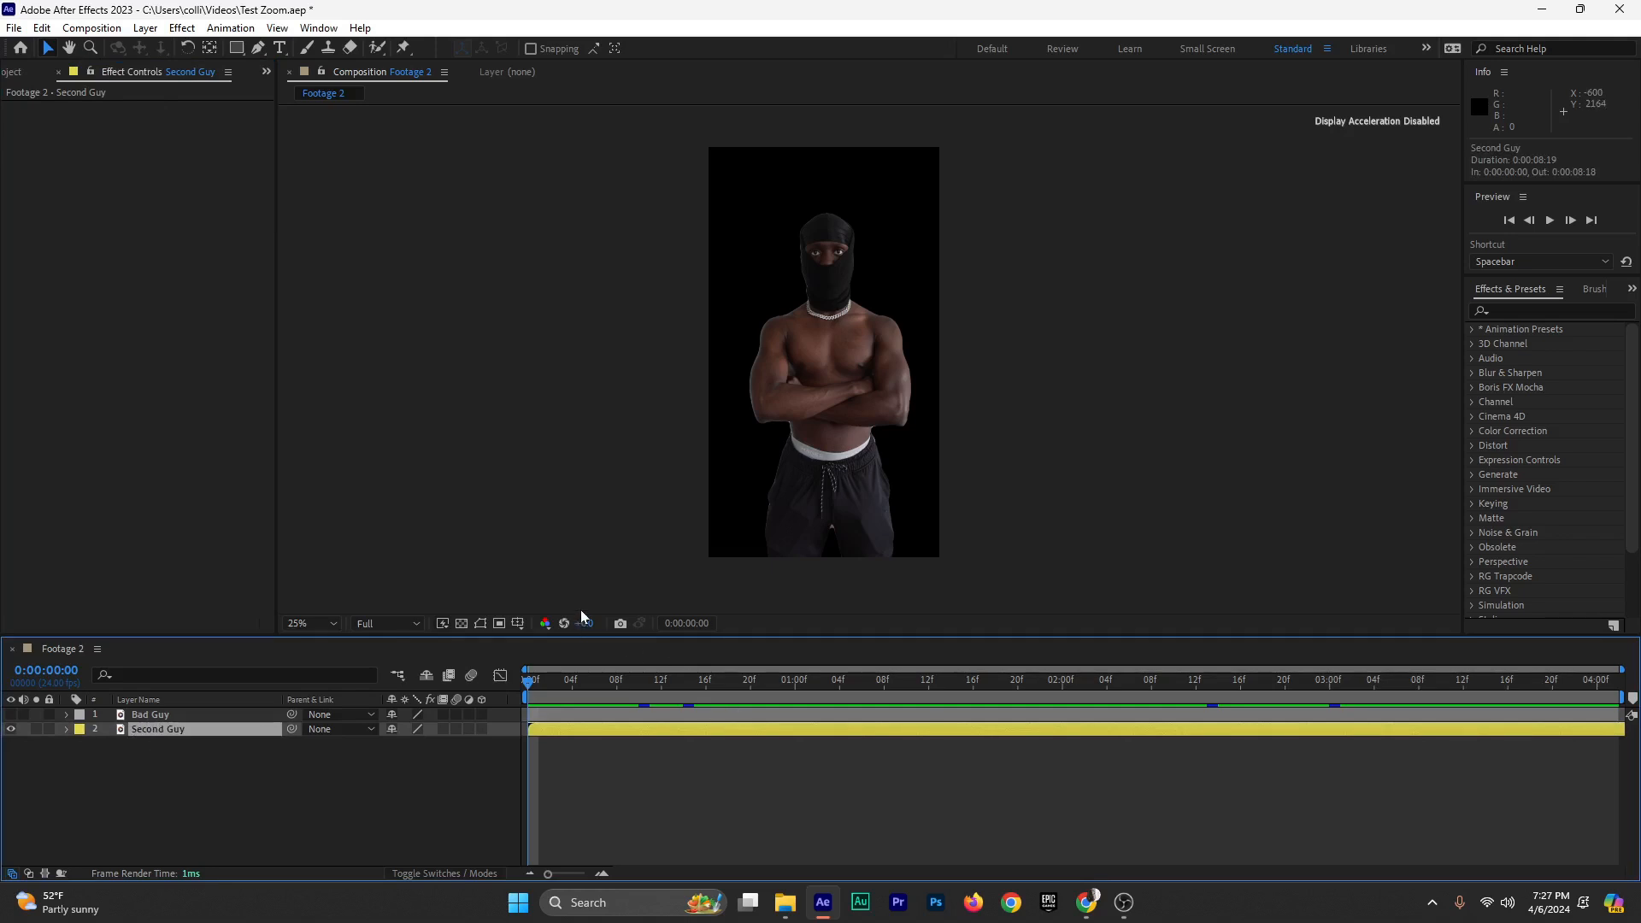
pyautogui.click(196, 762)
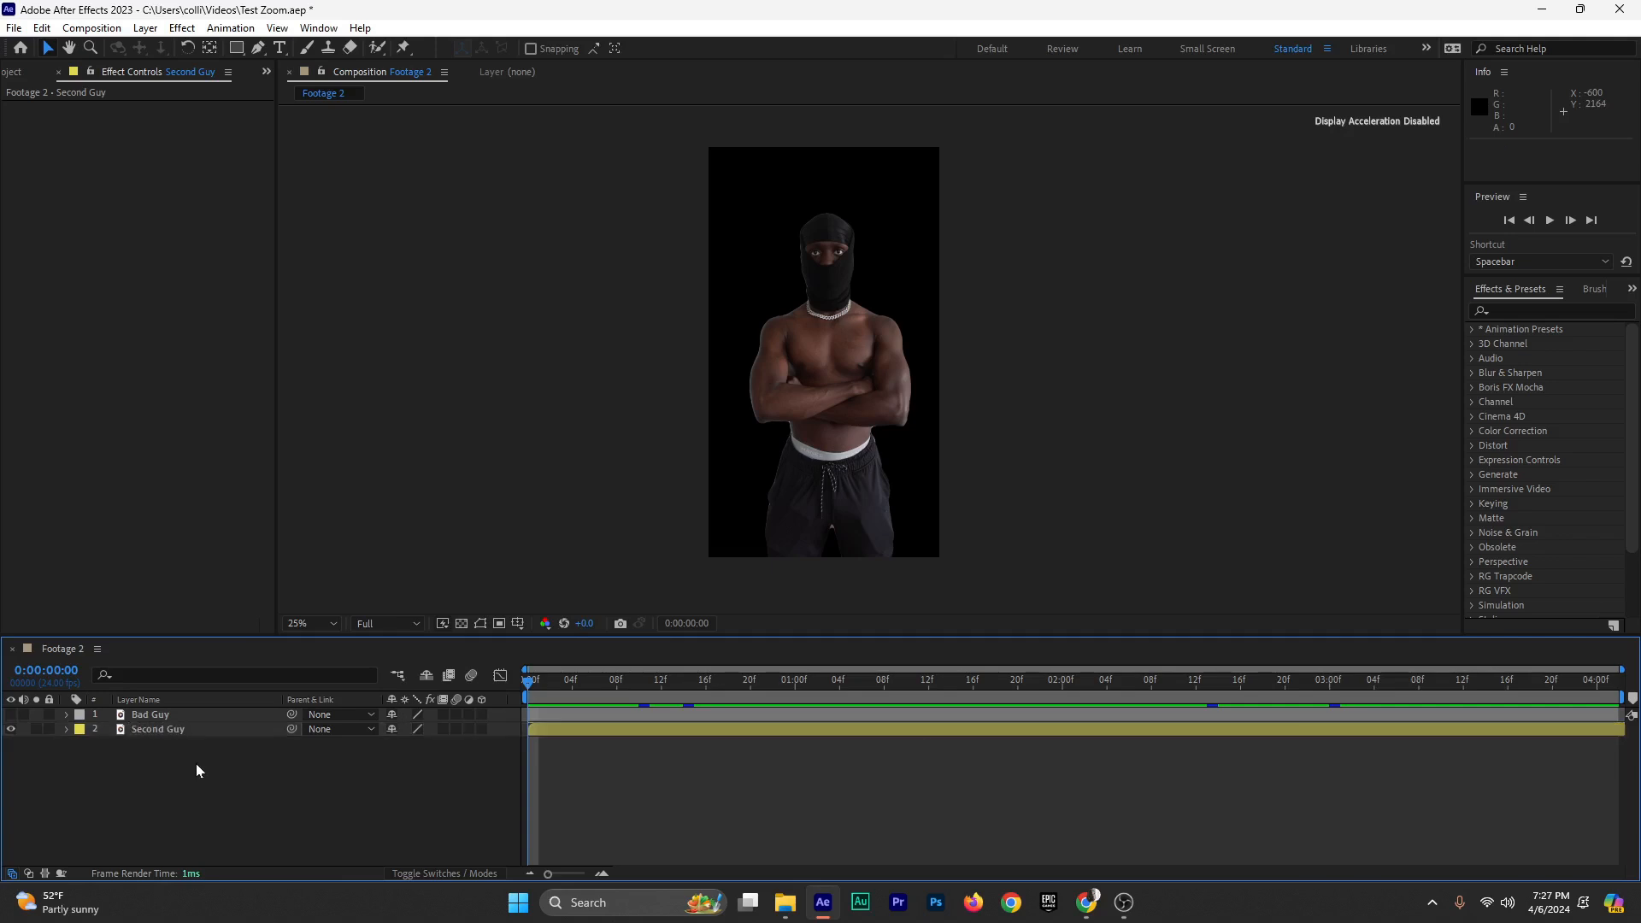
pyautogui.click(159, 731)
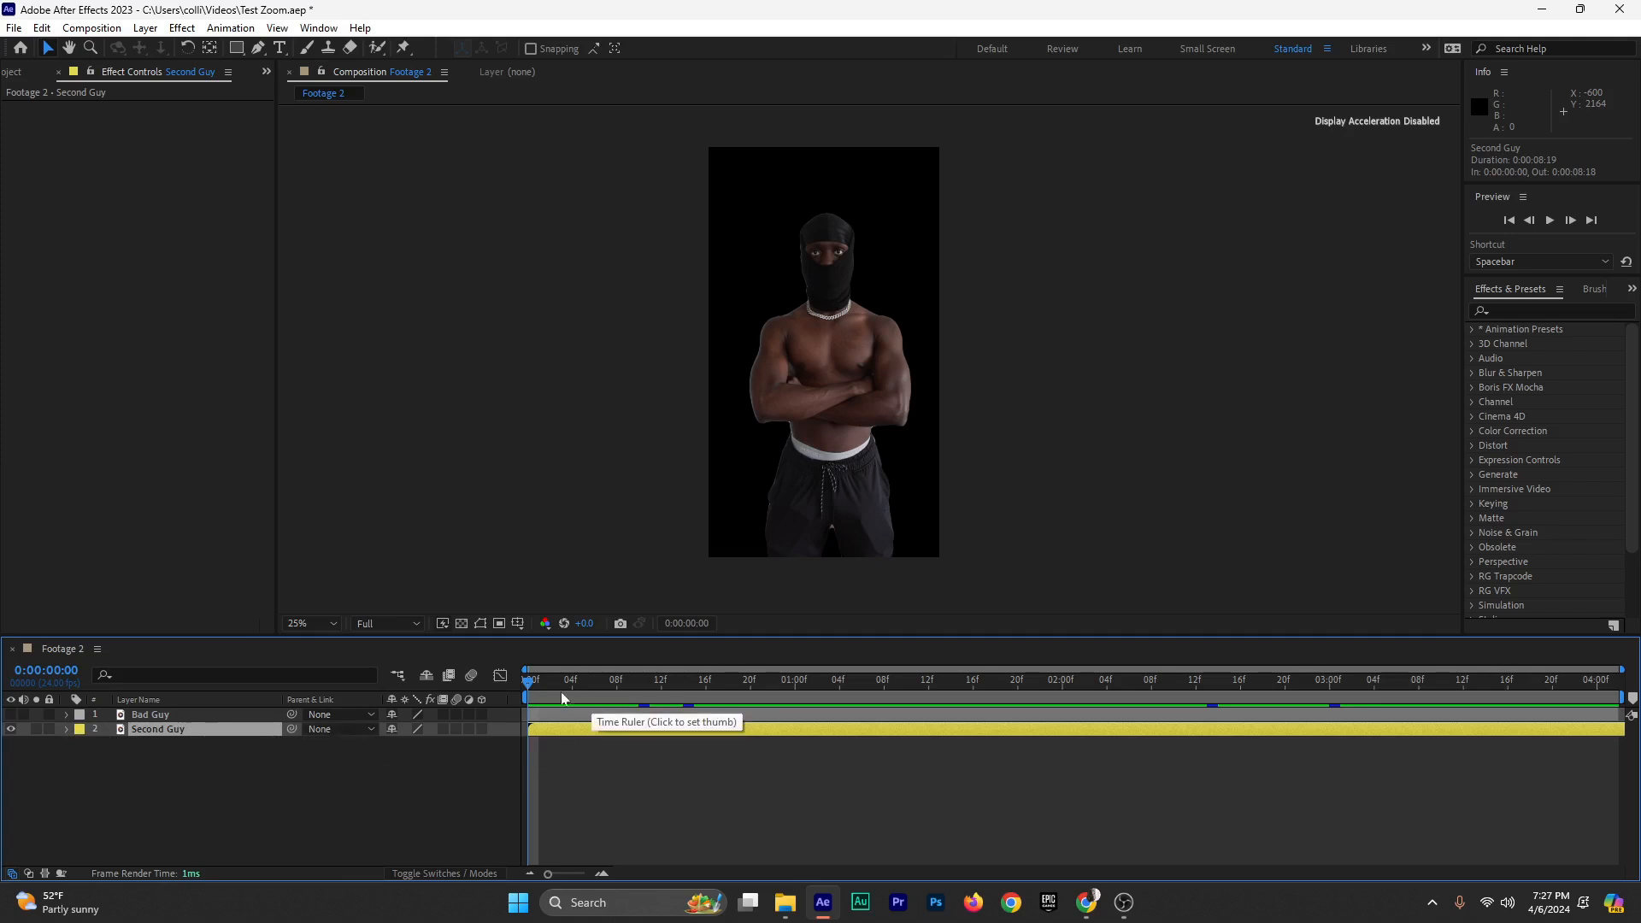
# Make the Bad Guy layer visible and move it beneath Second Guy as the composite's background
pyautogui.click(10, 715)
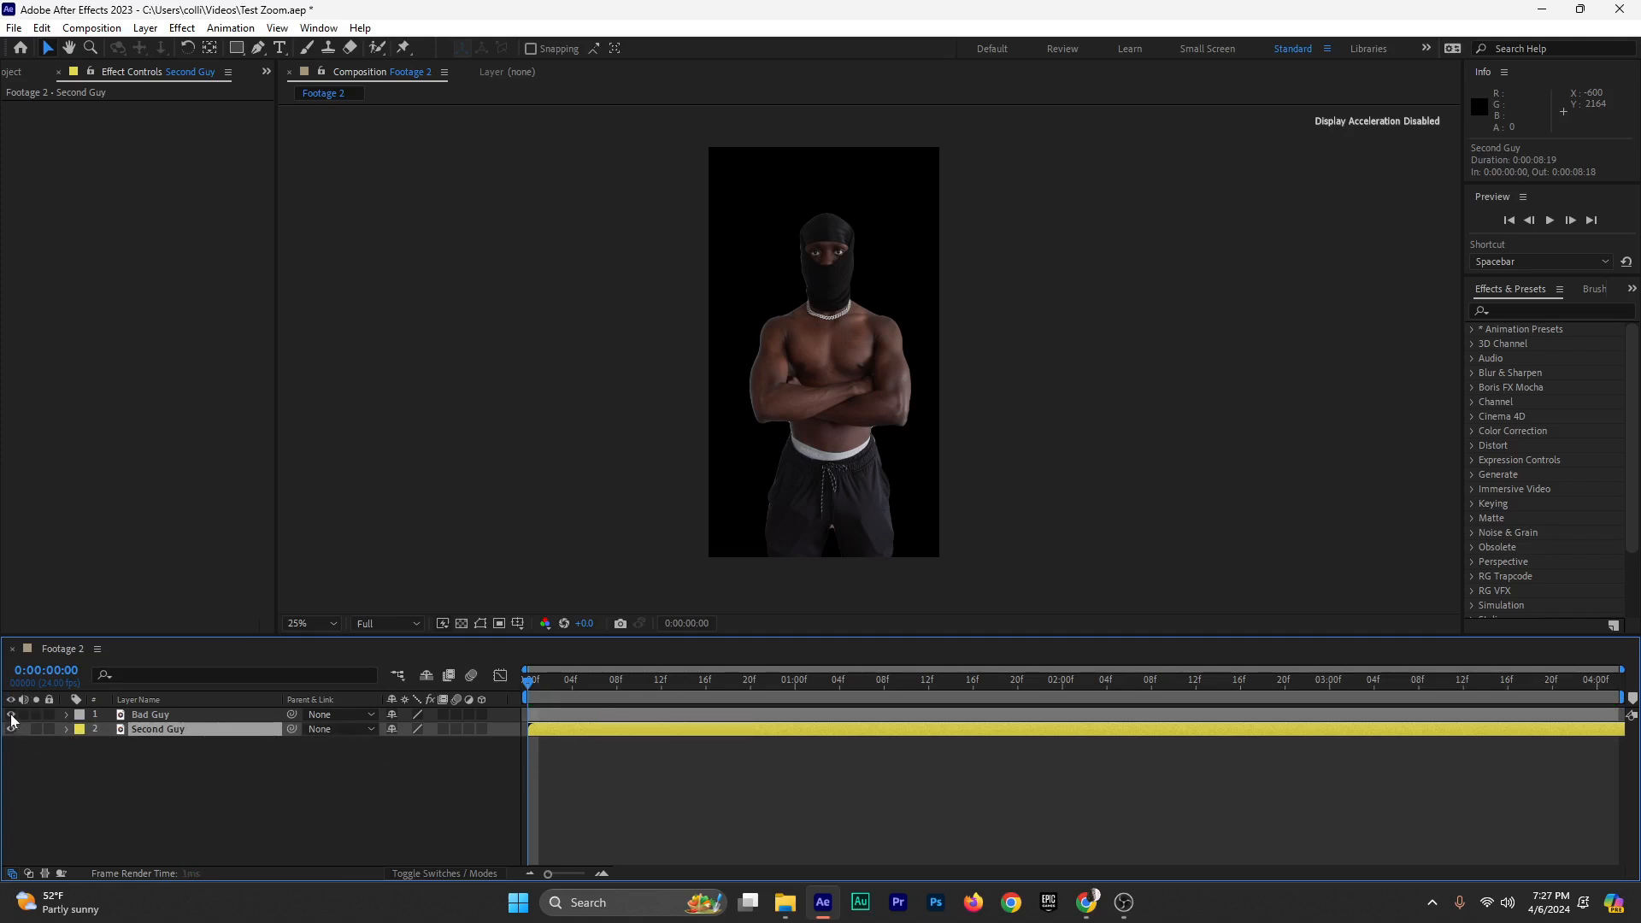
pyautogui.click(177, 715)
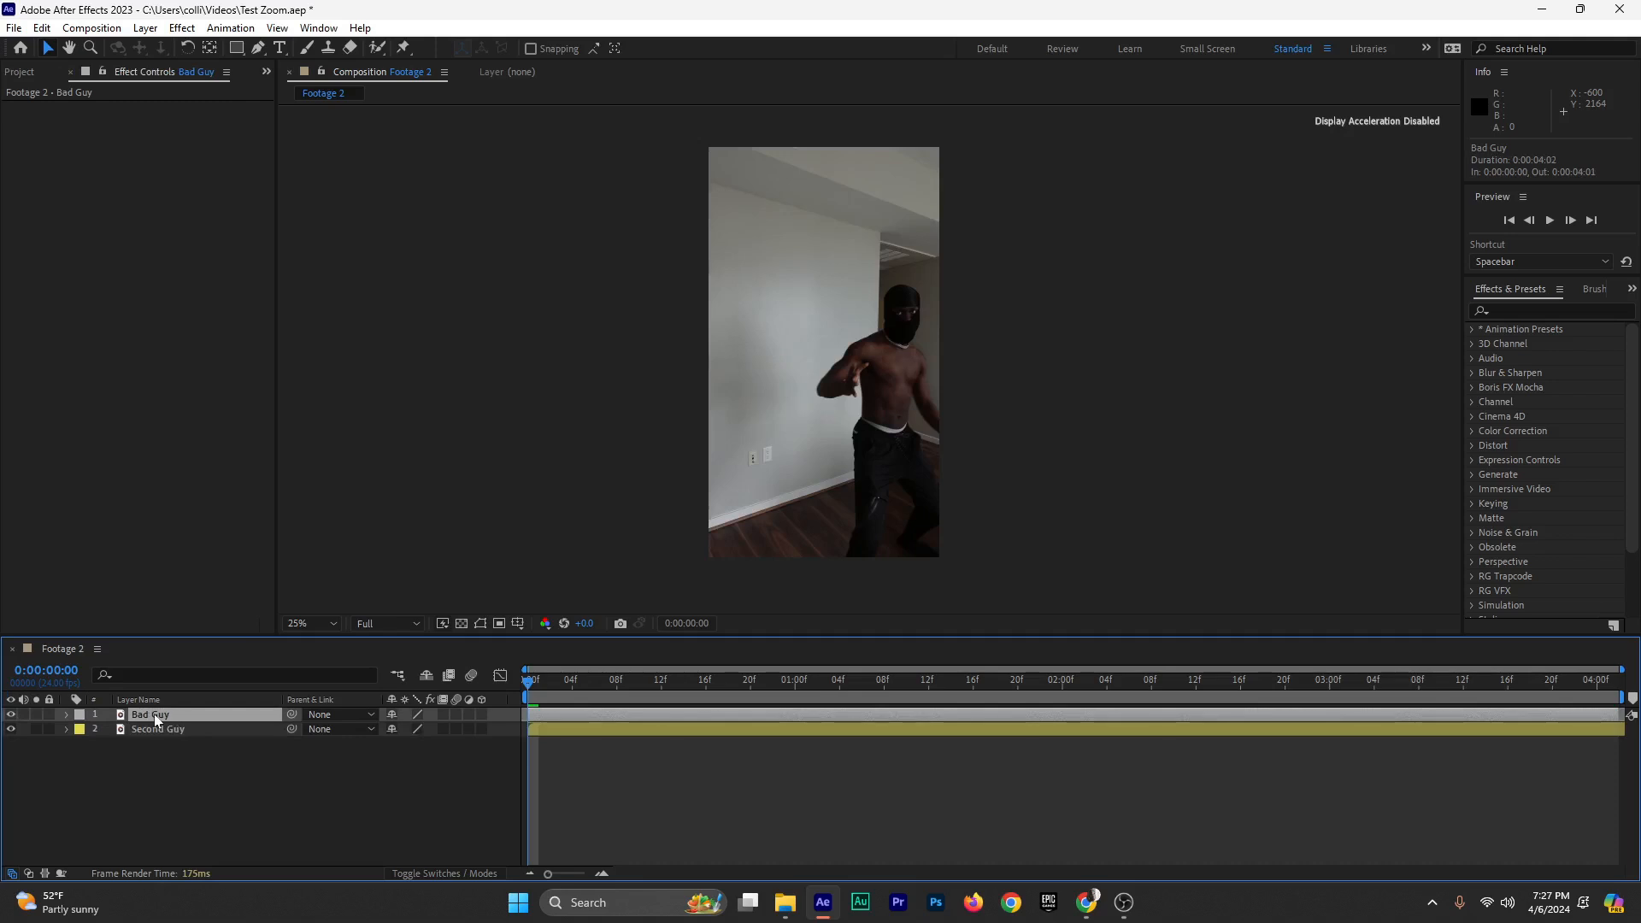
pyautogui.moveTo(154, 715); pyautogui.dragTo(146, 759)
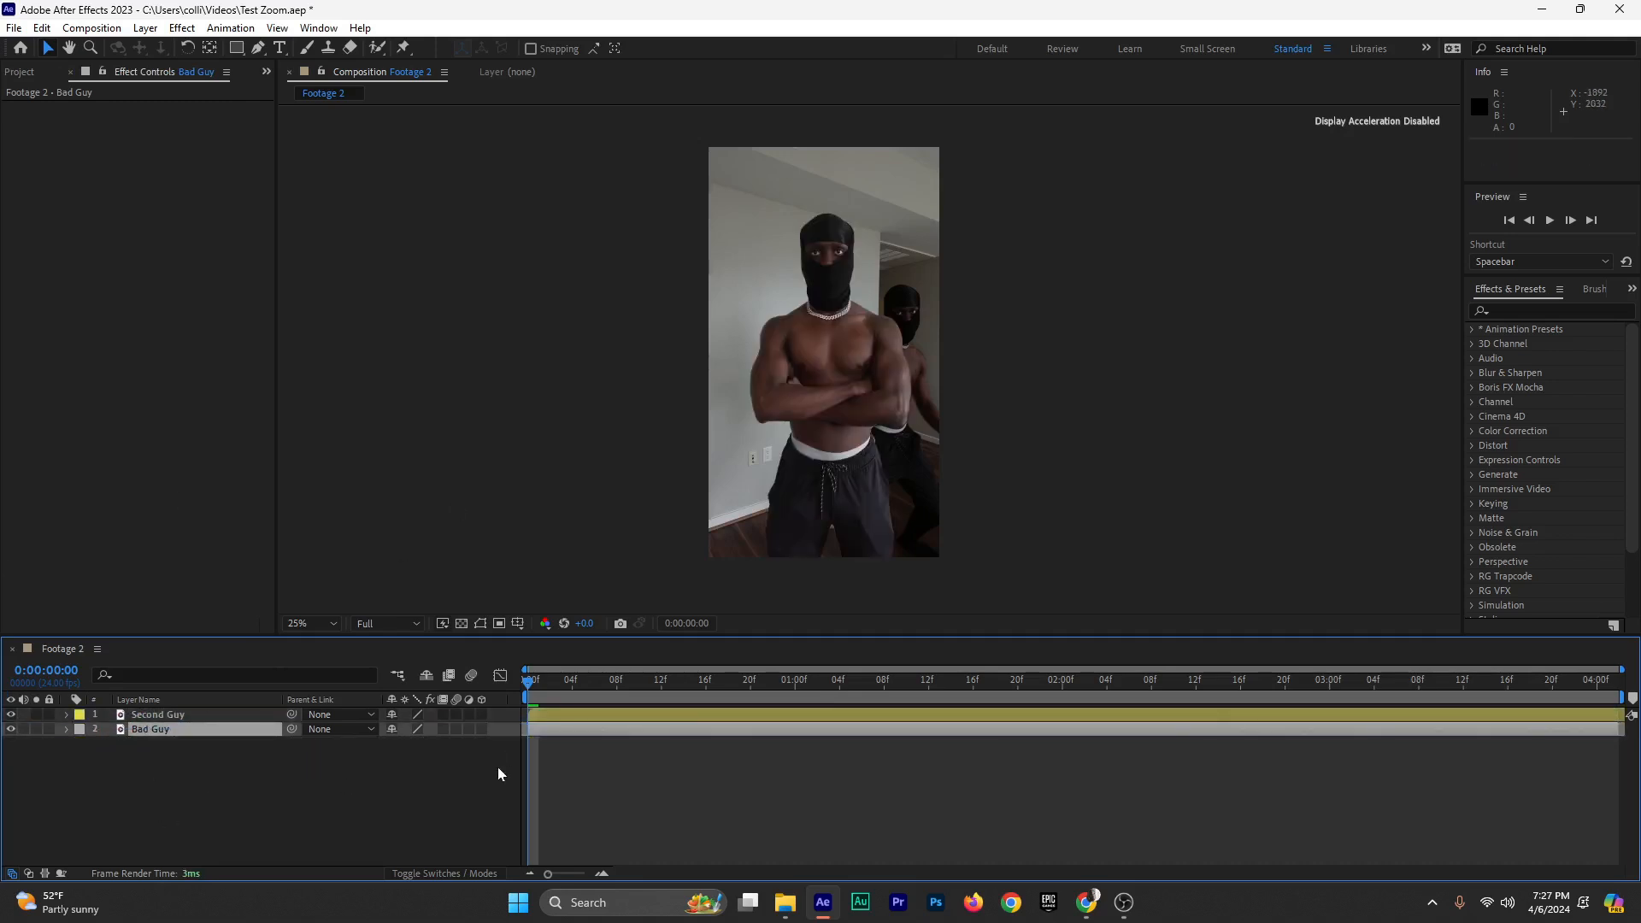
pyautogui.scroll(2, 863, 400)
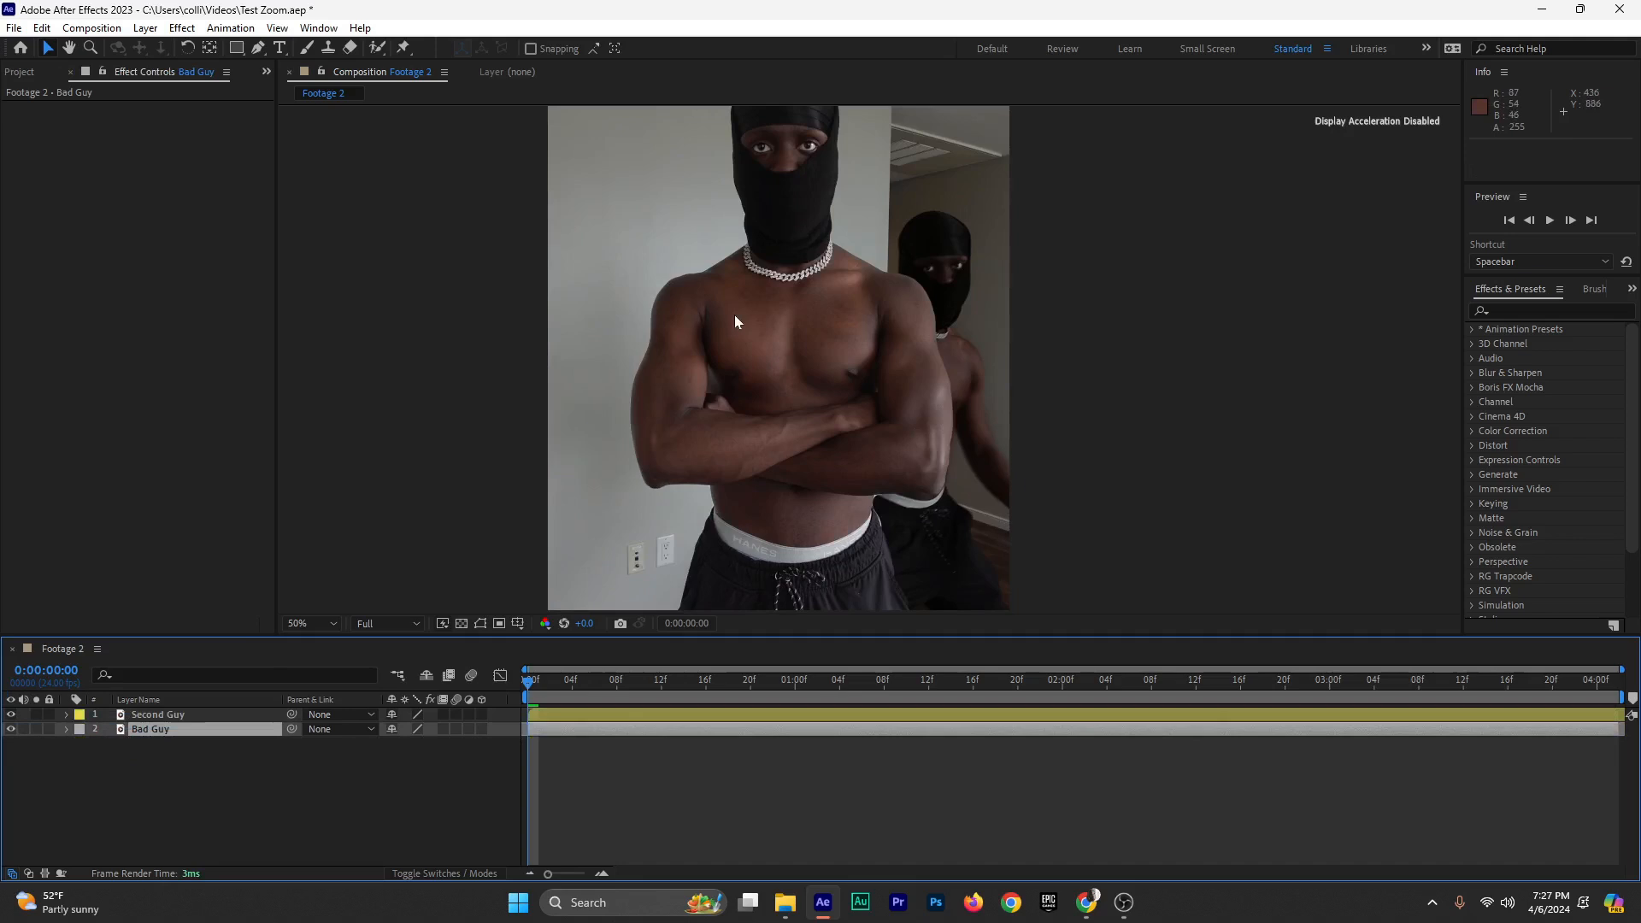
pyautogui.scroll(-2, 735, 314)
pyautogui.scroll(2, 829, 479)
pyautogui.scroll(-2, 826, 310)
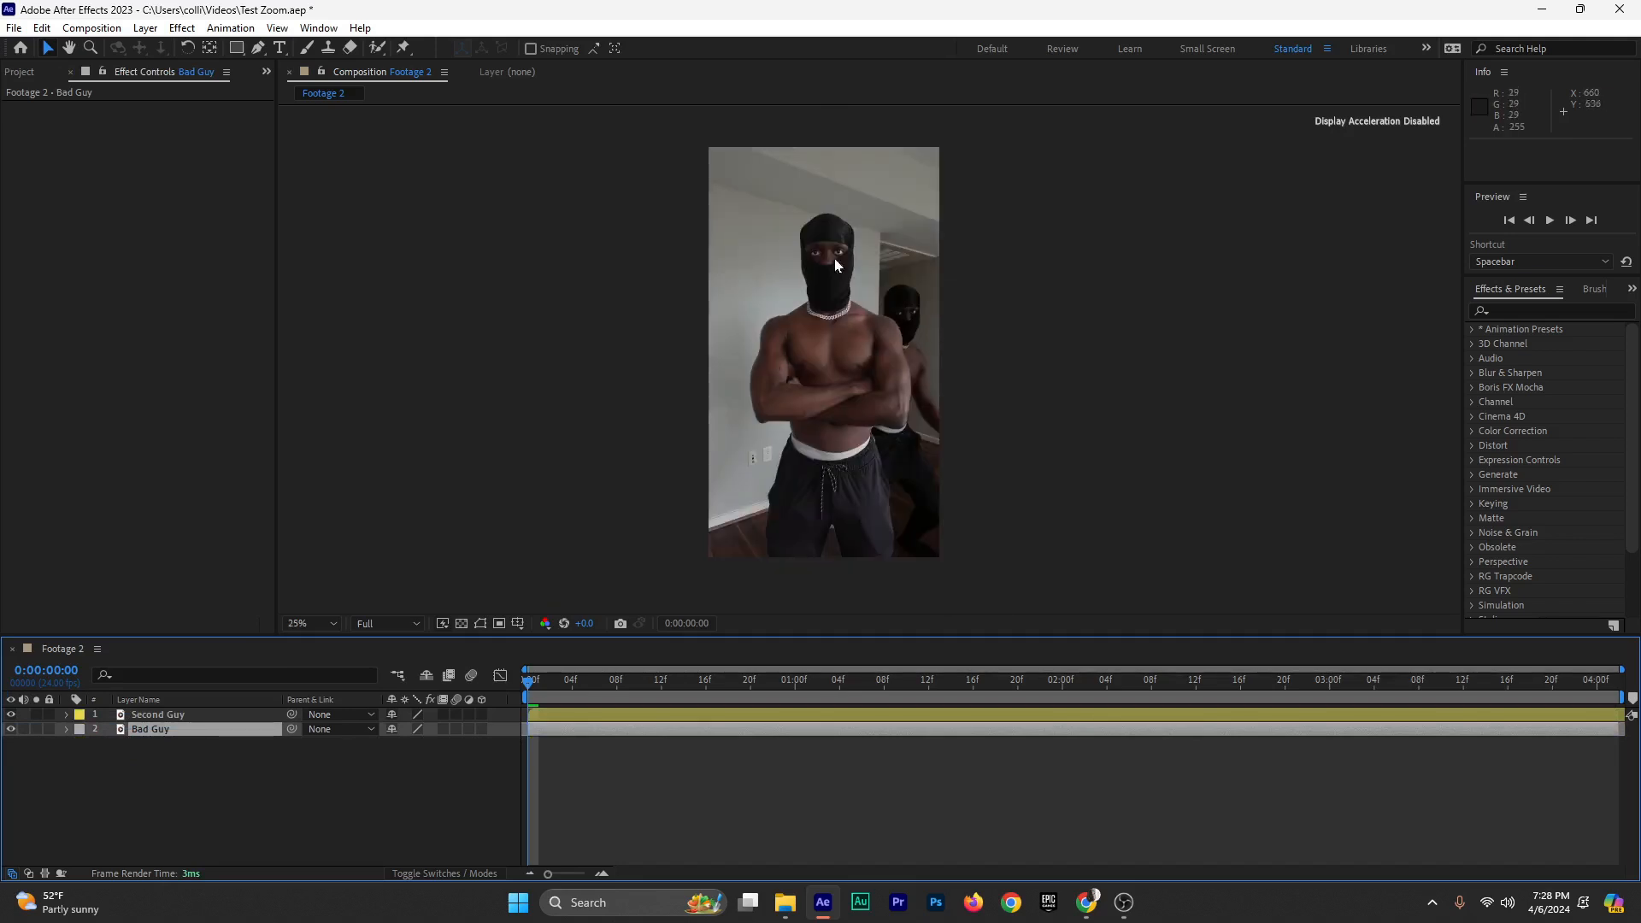
# Rename the Bad Guy layer as BG and set its label color to Brown
pyautogui.click(147, 715)
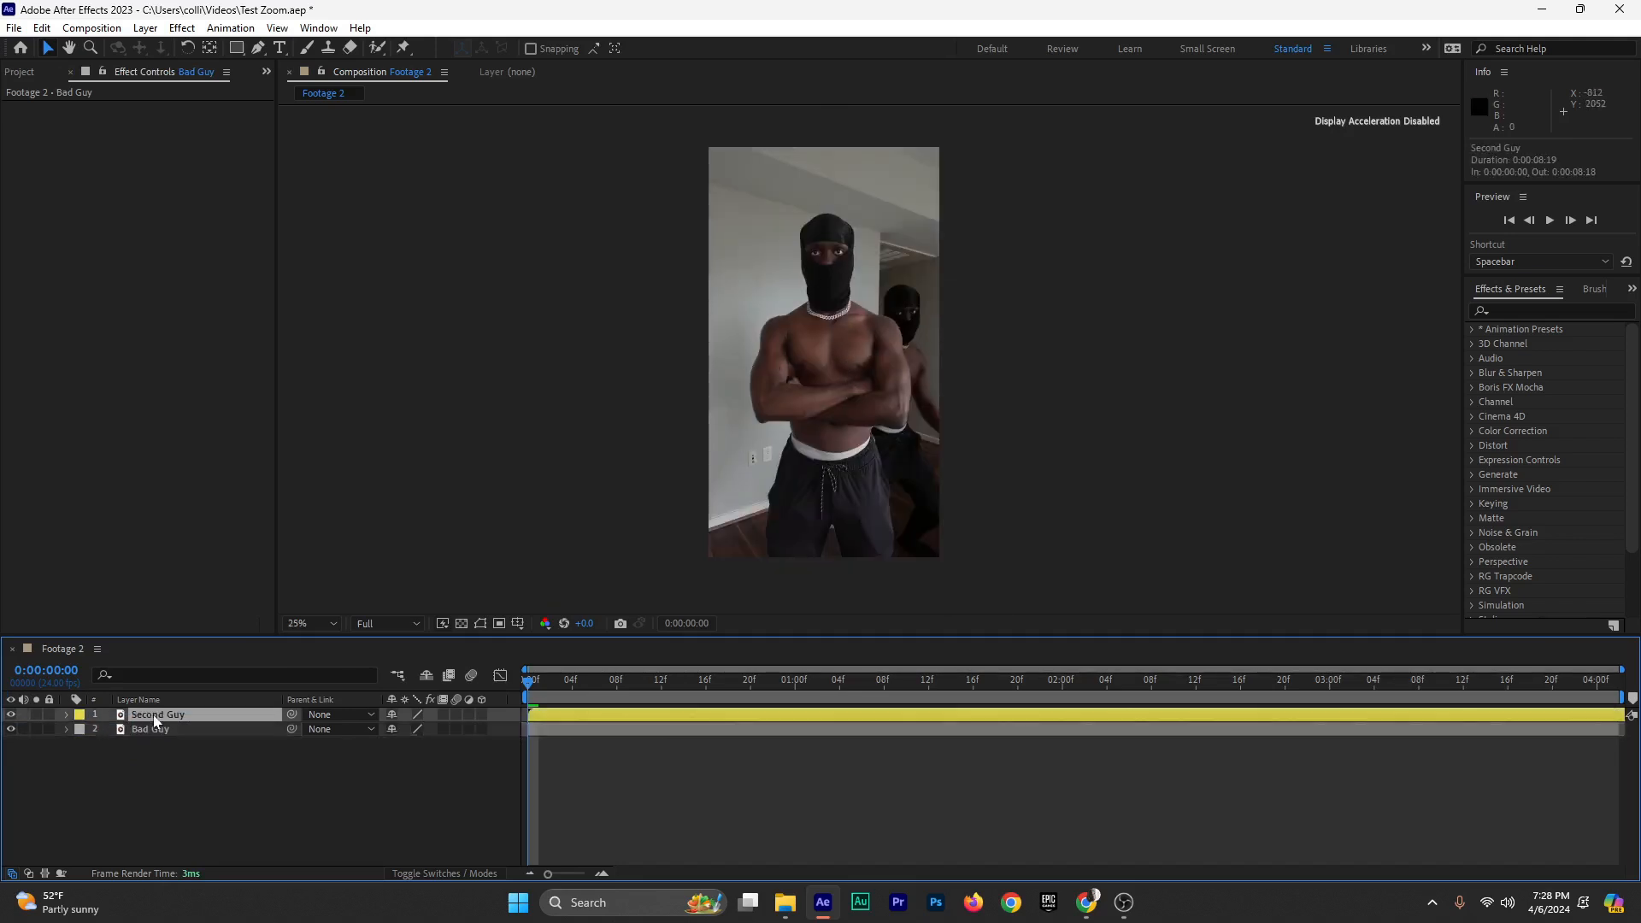
pyautogui.click(219, 734)
pyautogui.rightClick(195, 741)
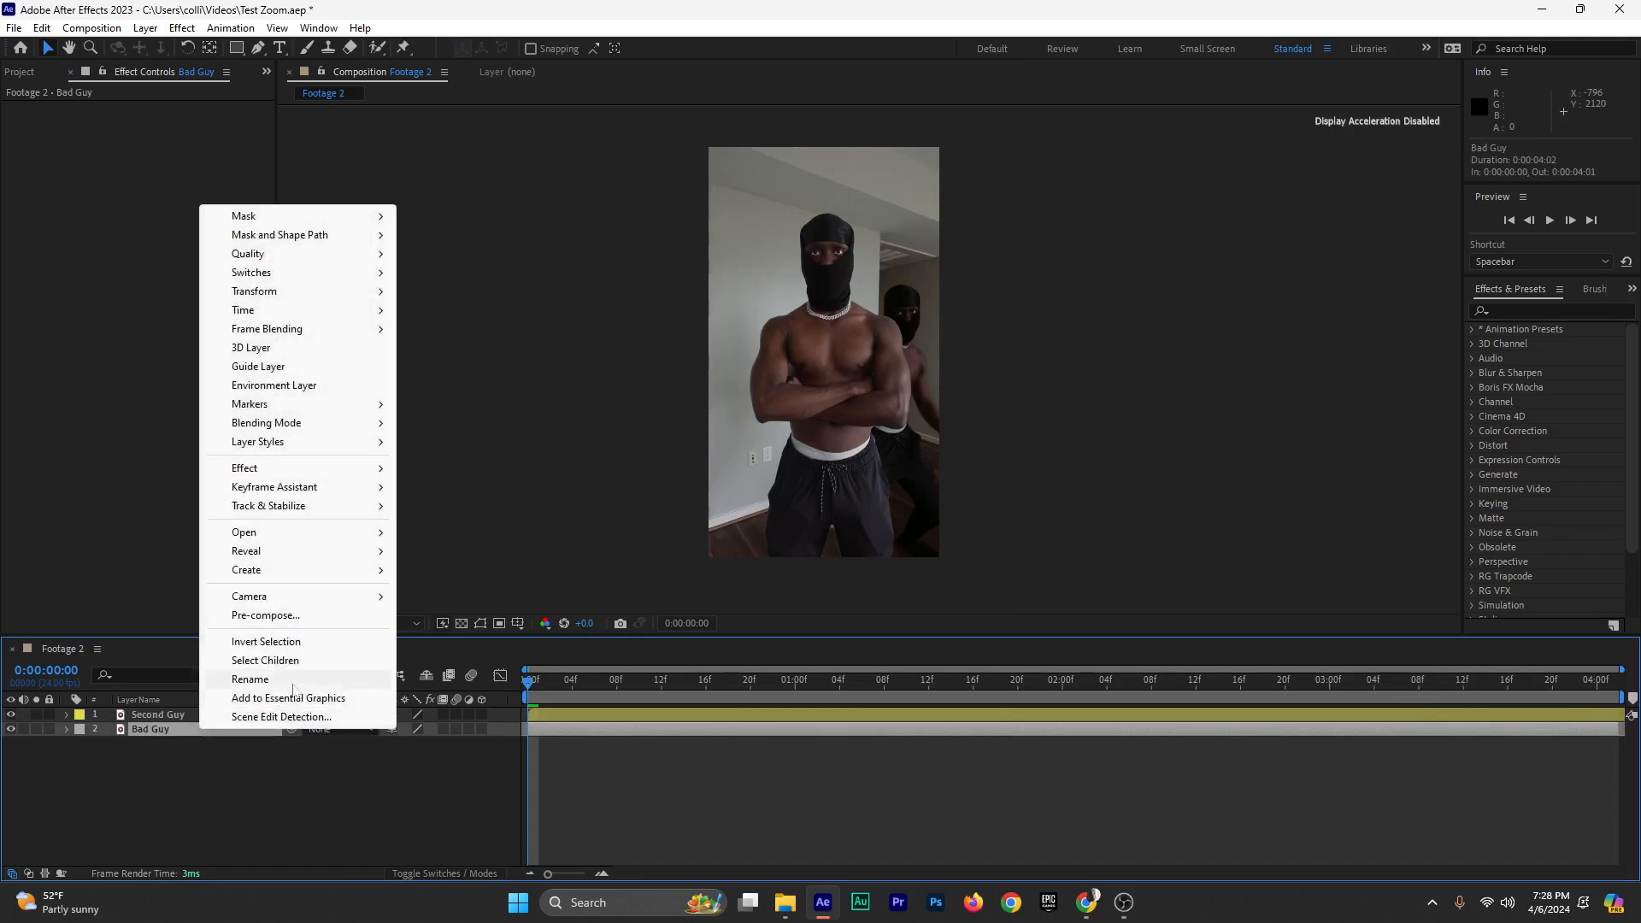
pyautogui.click(239, 679)
pyautogui.write('BG')
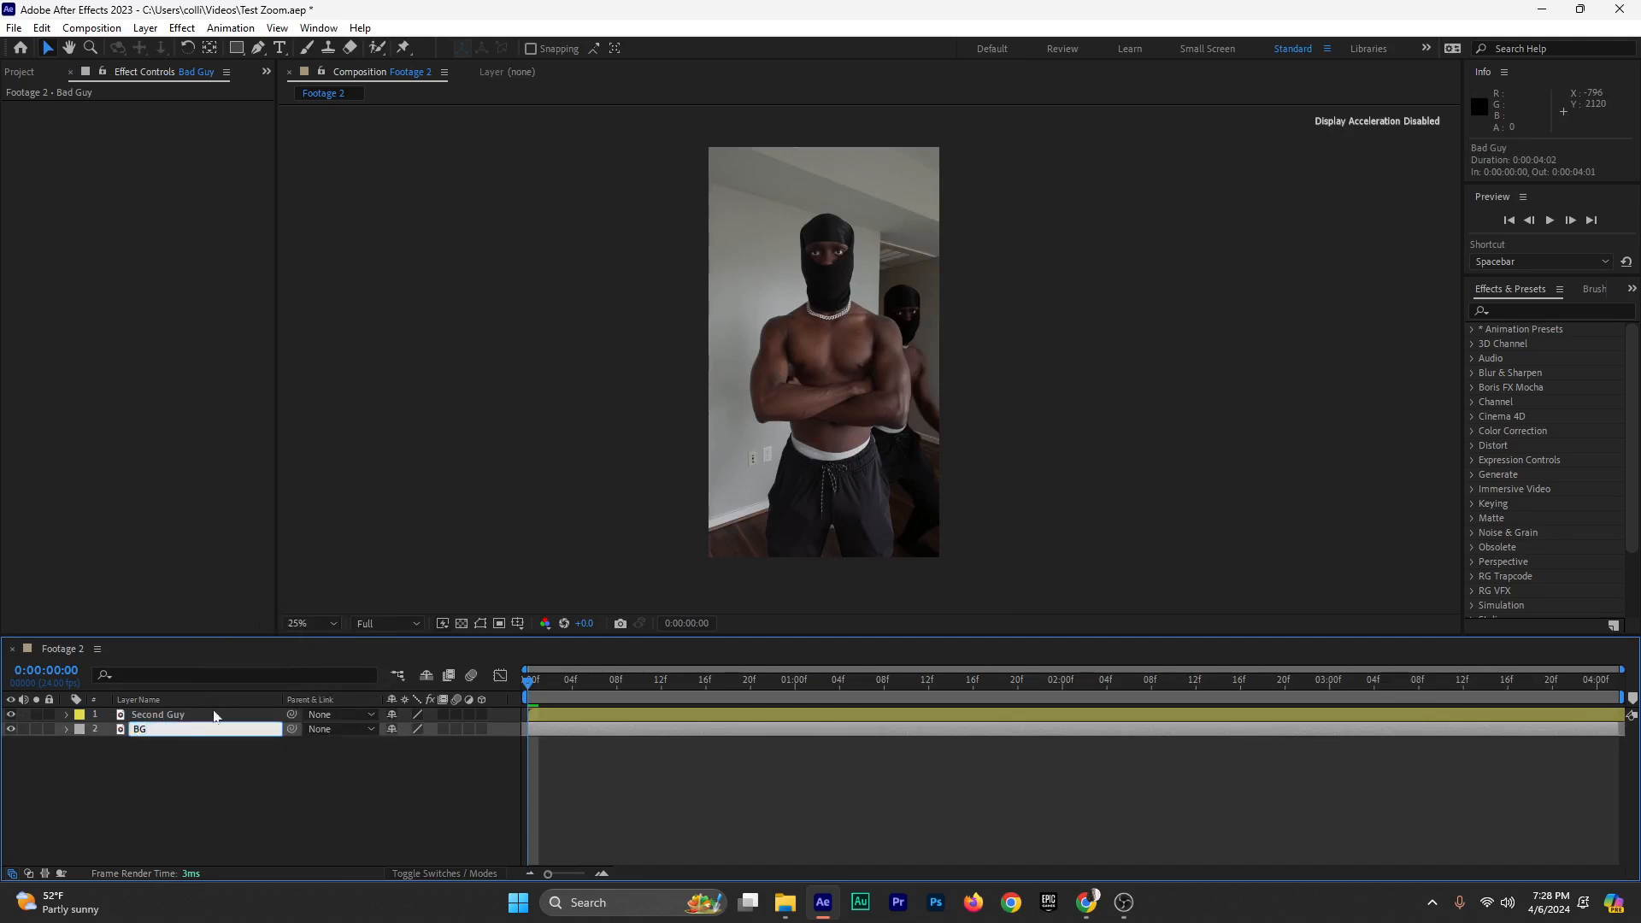
pyautogui.press('Return')
pyautogui.click(79, 730)
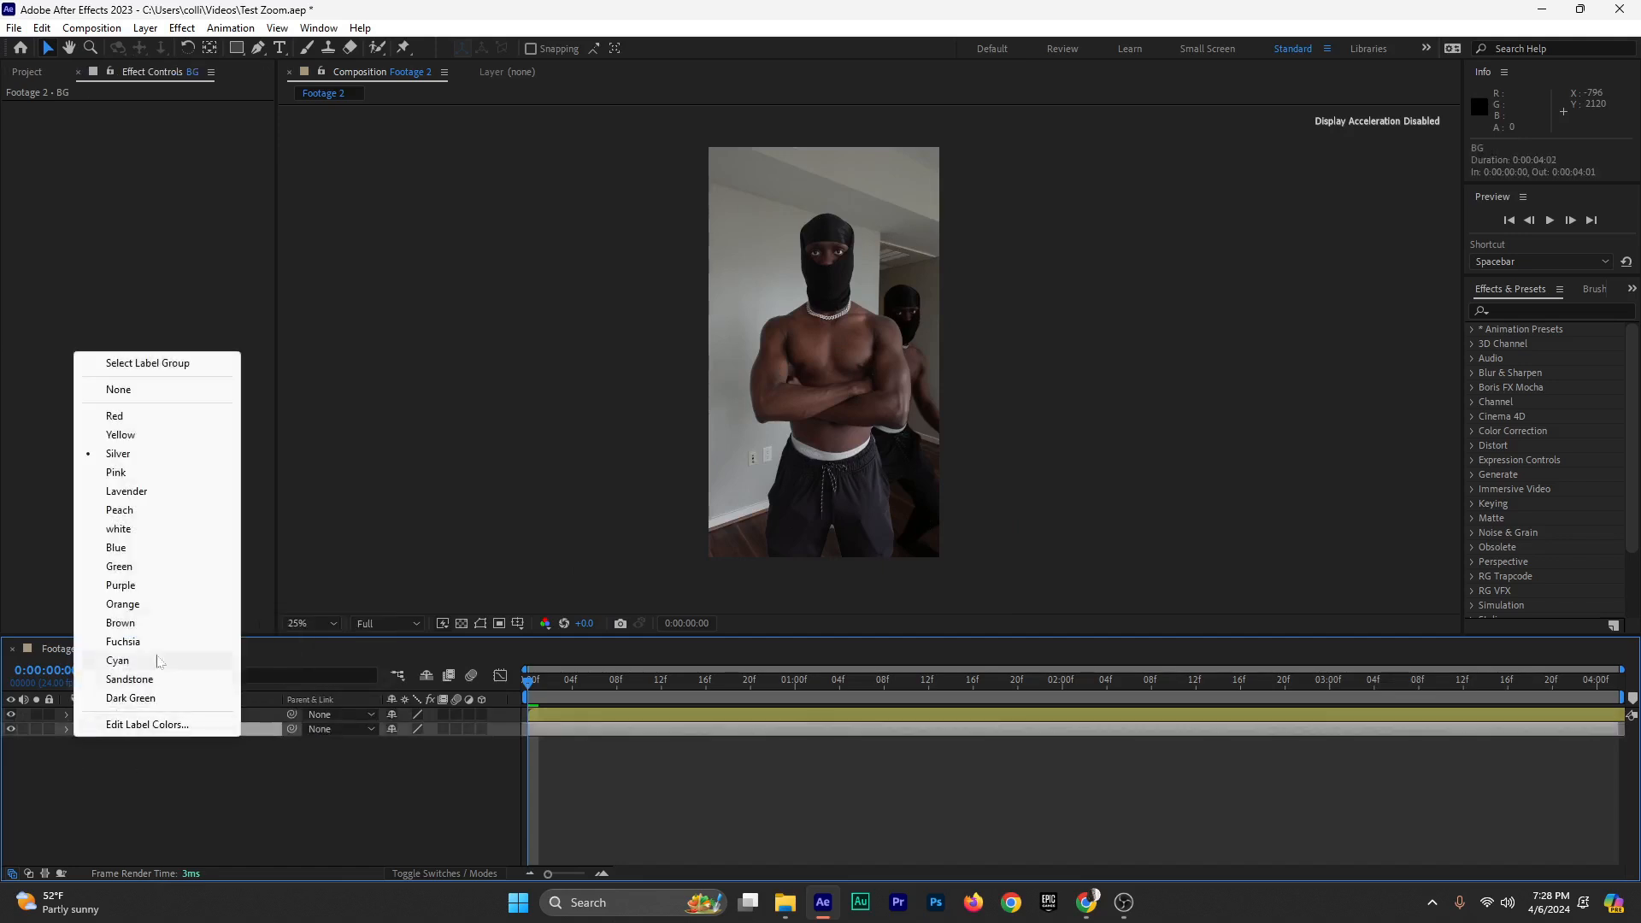
pyautogui.click(150, 623)
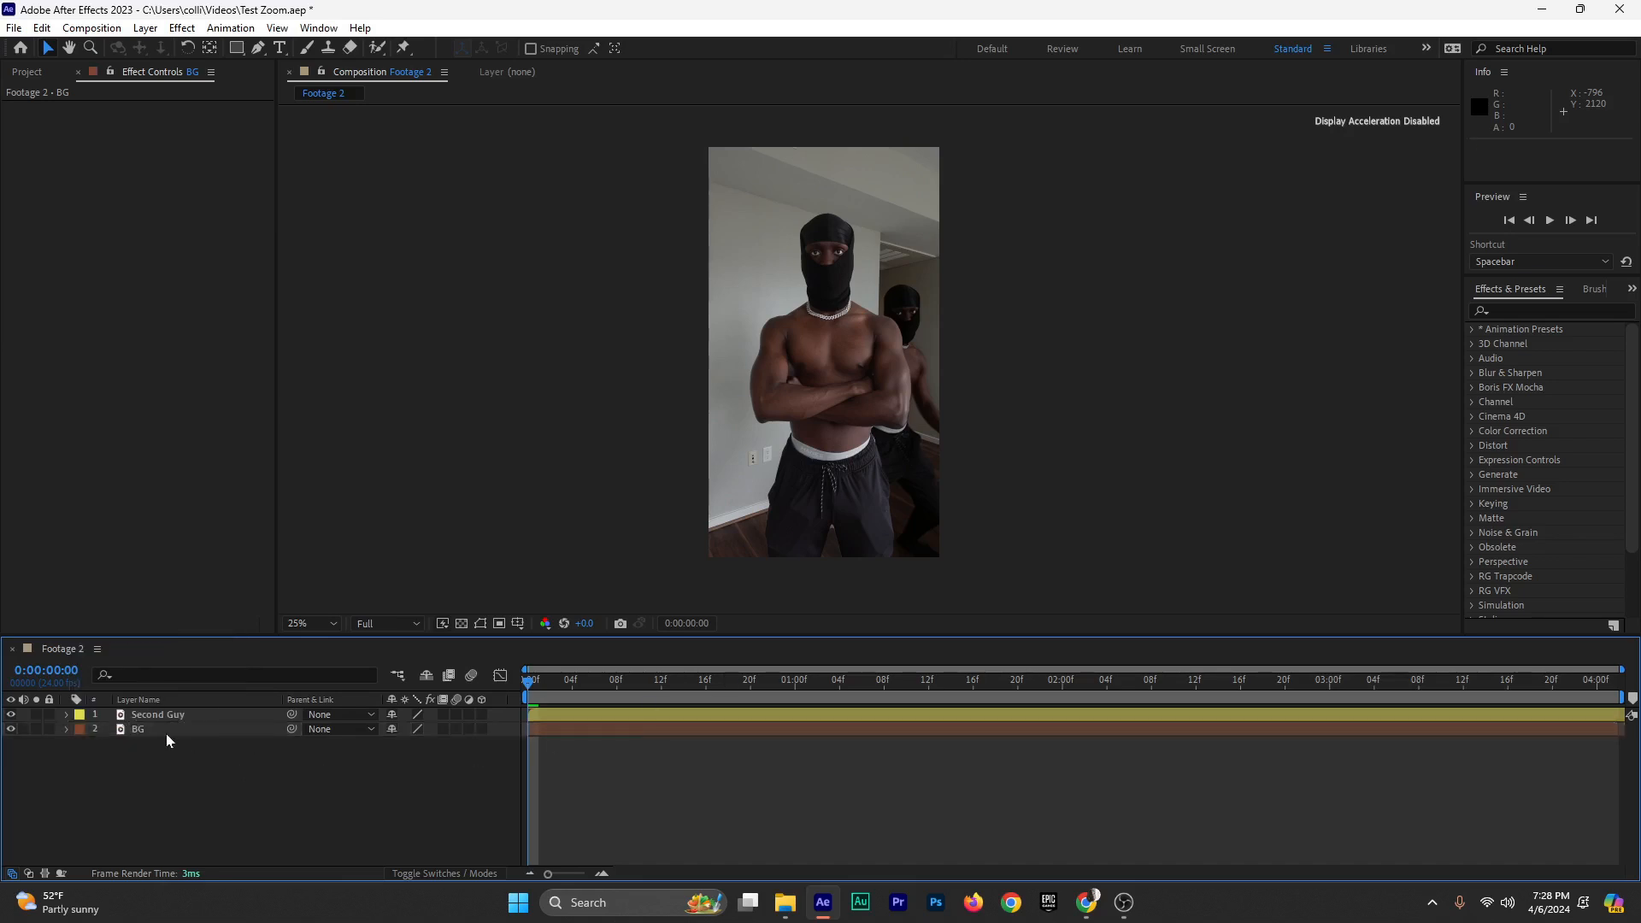
# Go to 0:00:00:16 and briefly hide Second Guy to examine the man in the BG layer
pyautogui.click(247, 716)
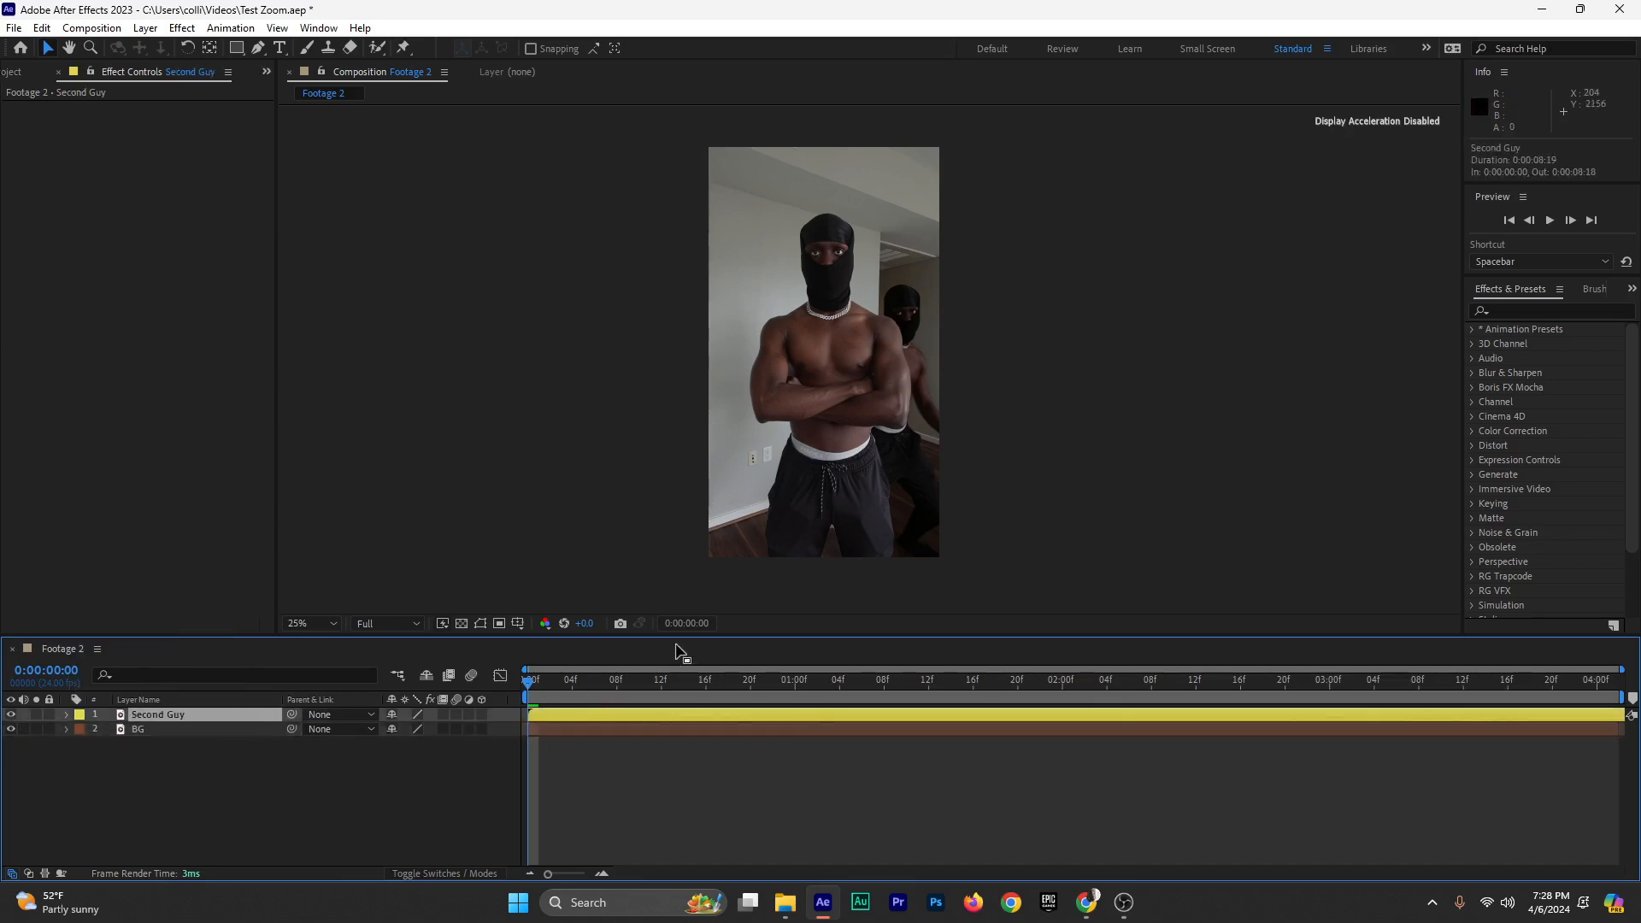
pyautogui.moveTo(526, 680); pyautogui.dragTo(702, 712)
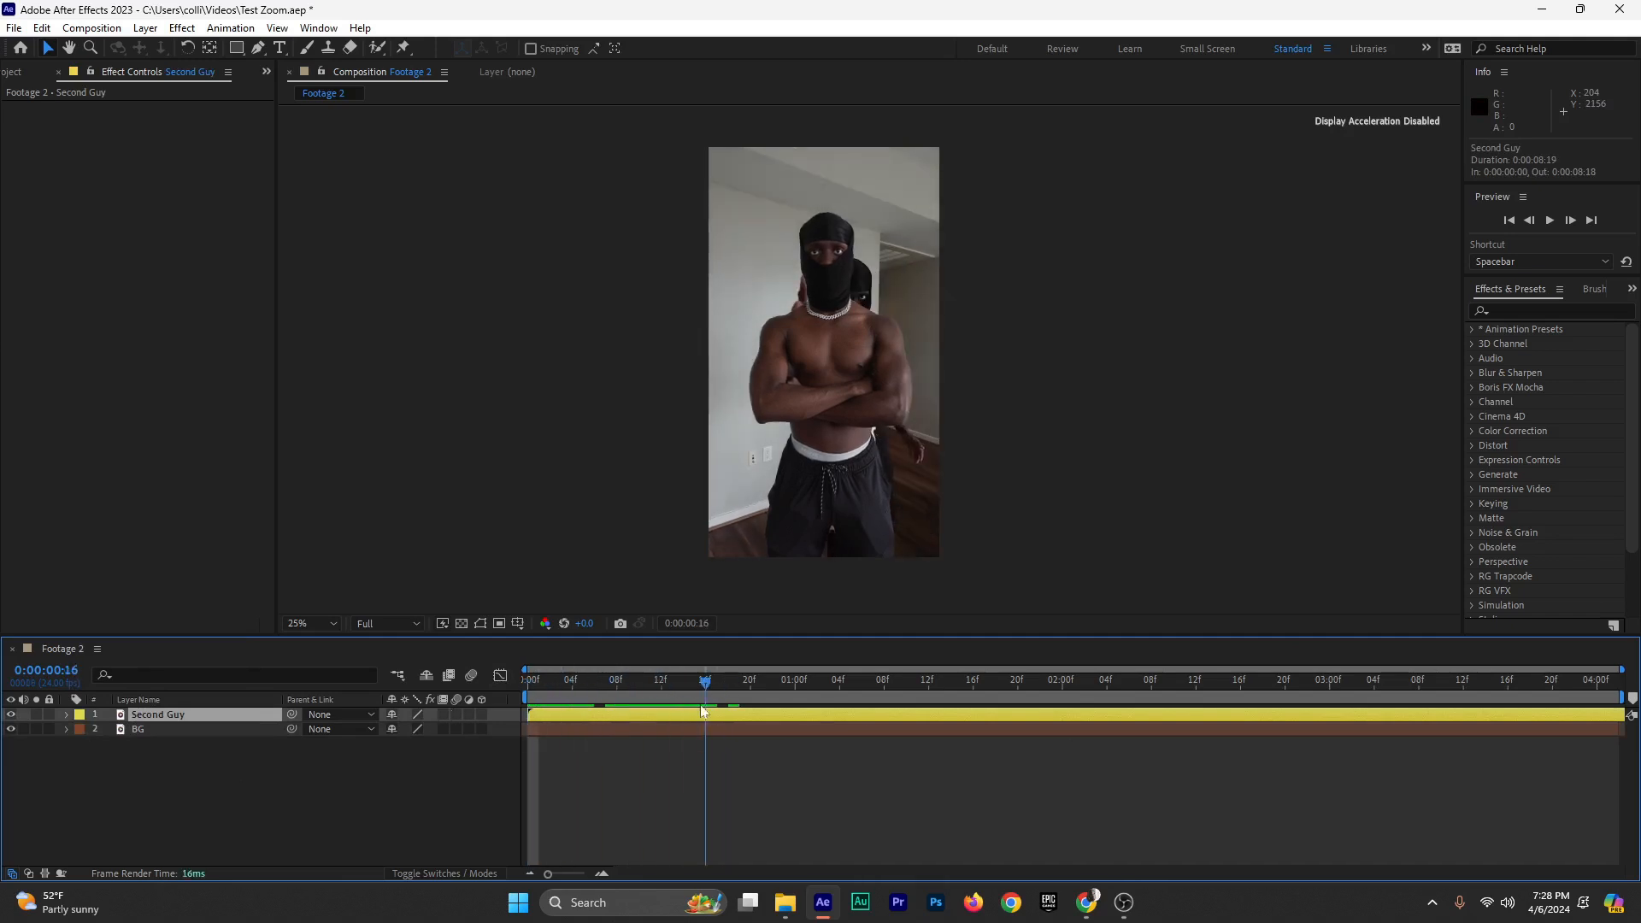
pyautogui.click(124, 750)
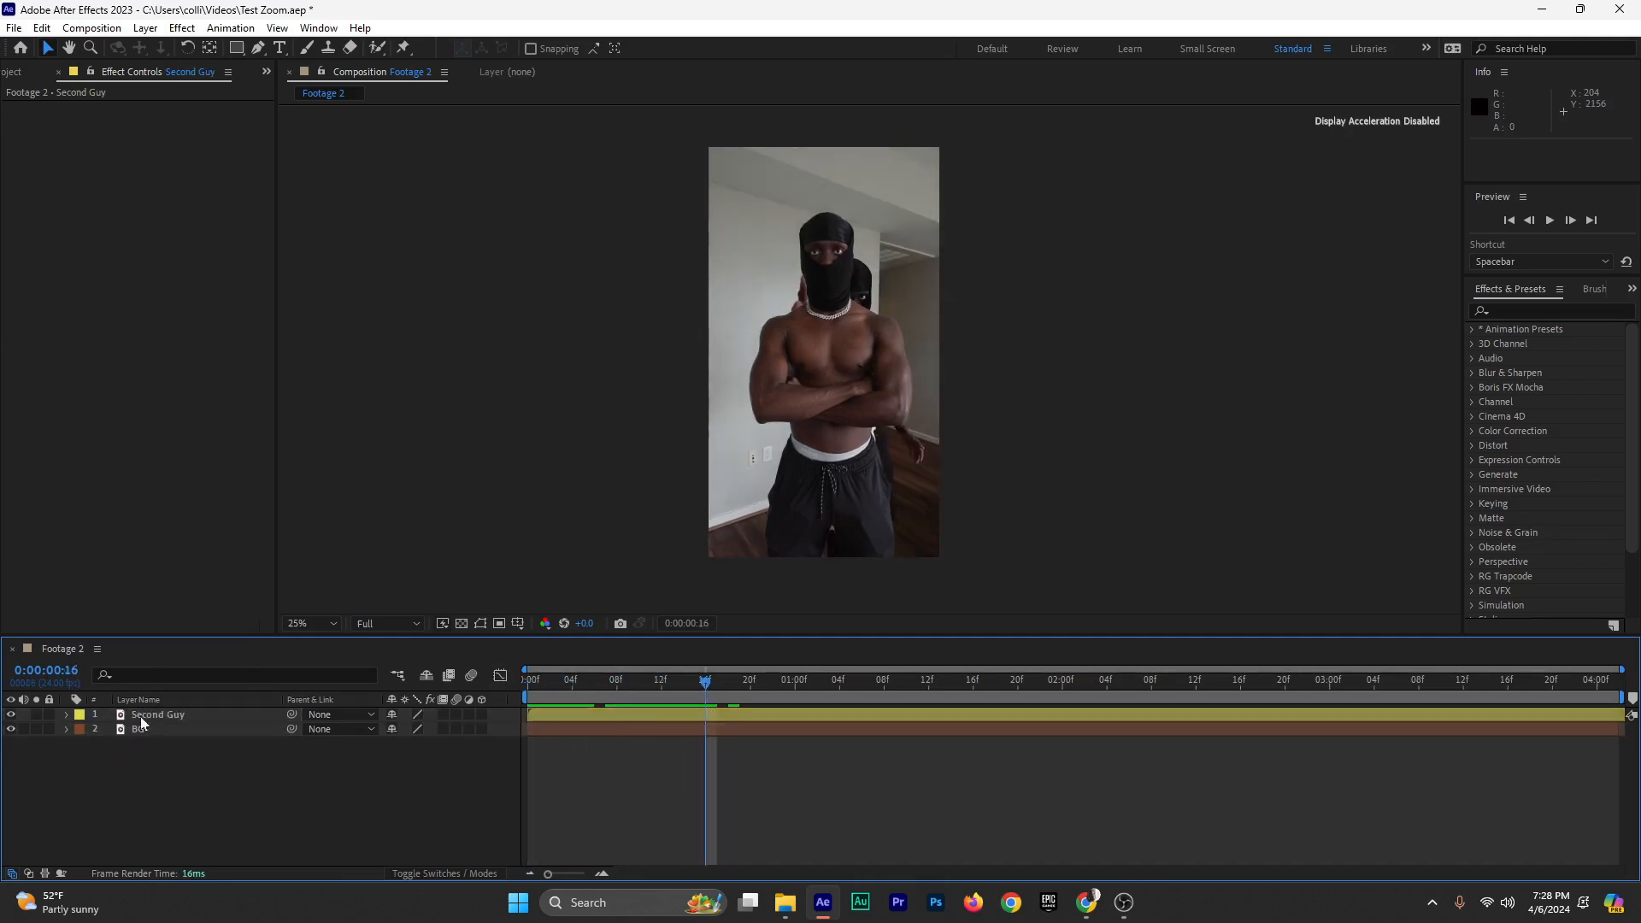
pyautogui.click(11, 716)
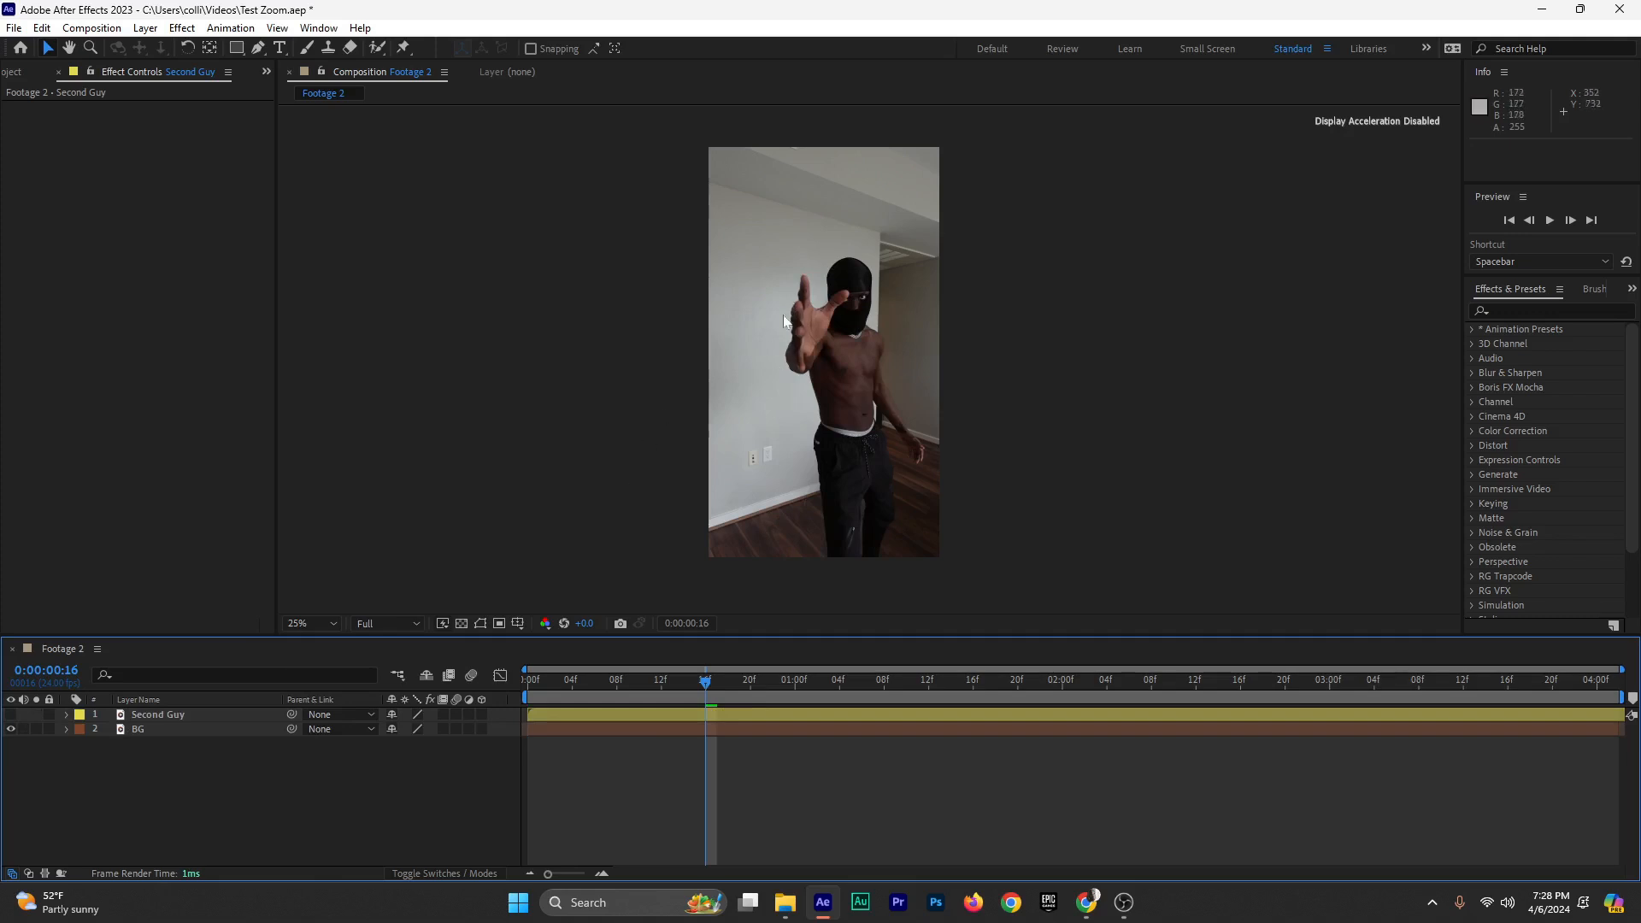
pyautogui.click(11, 715)
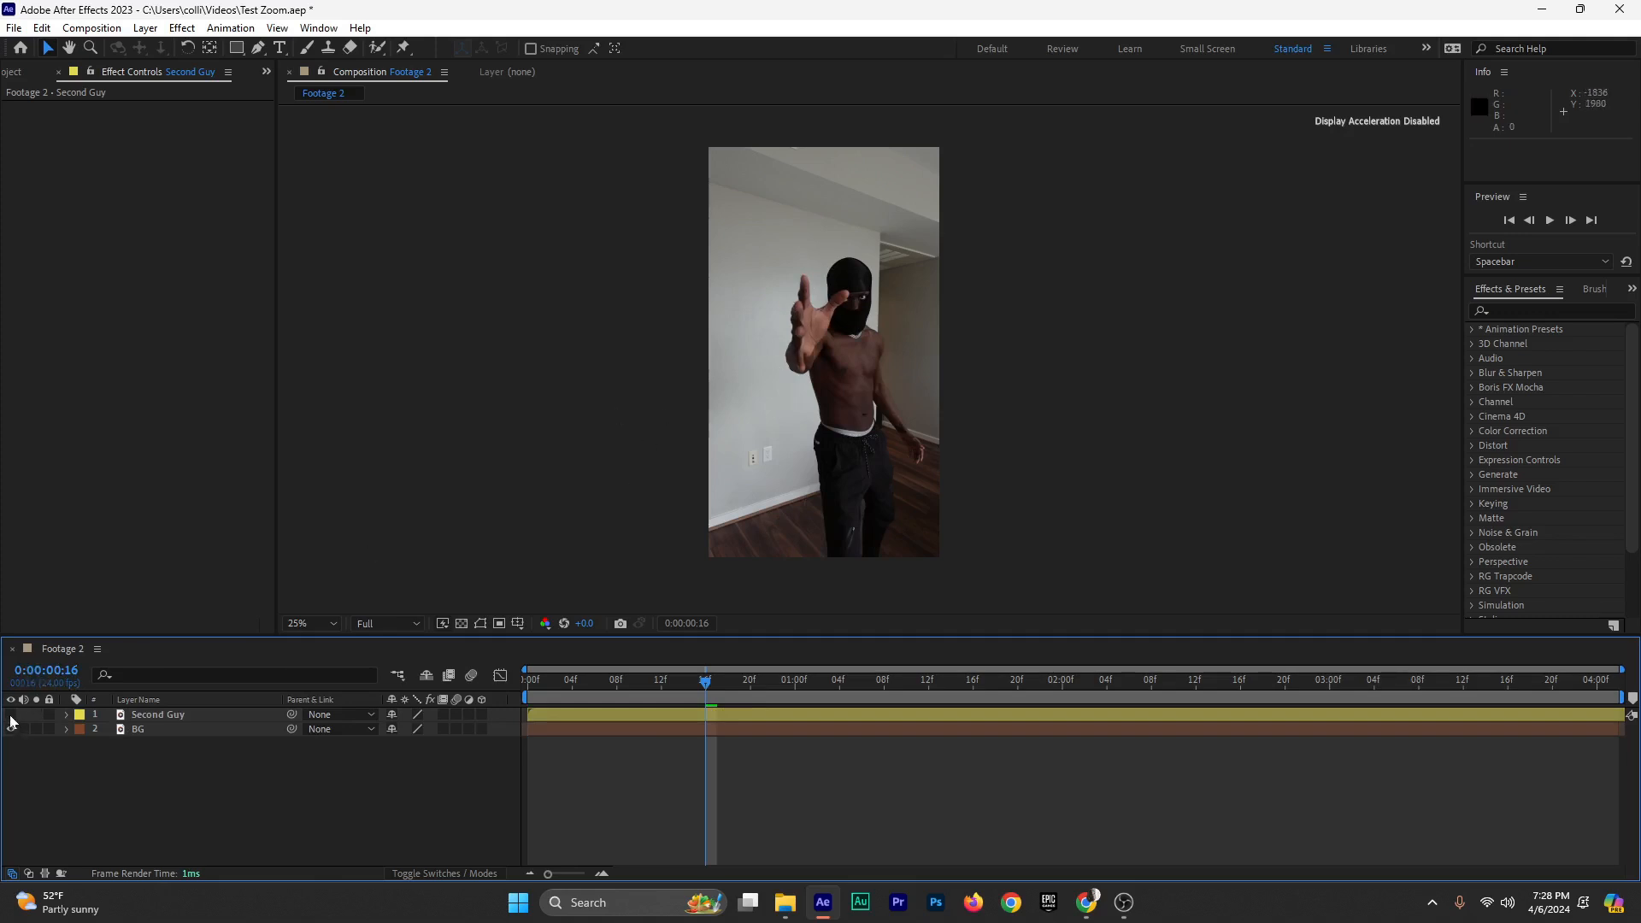
# Scale the Second Guy layer to 128% and move it to position 388, 892, comparing it with the background
pyautogui.click(687, 716)
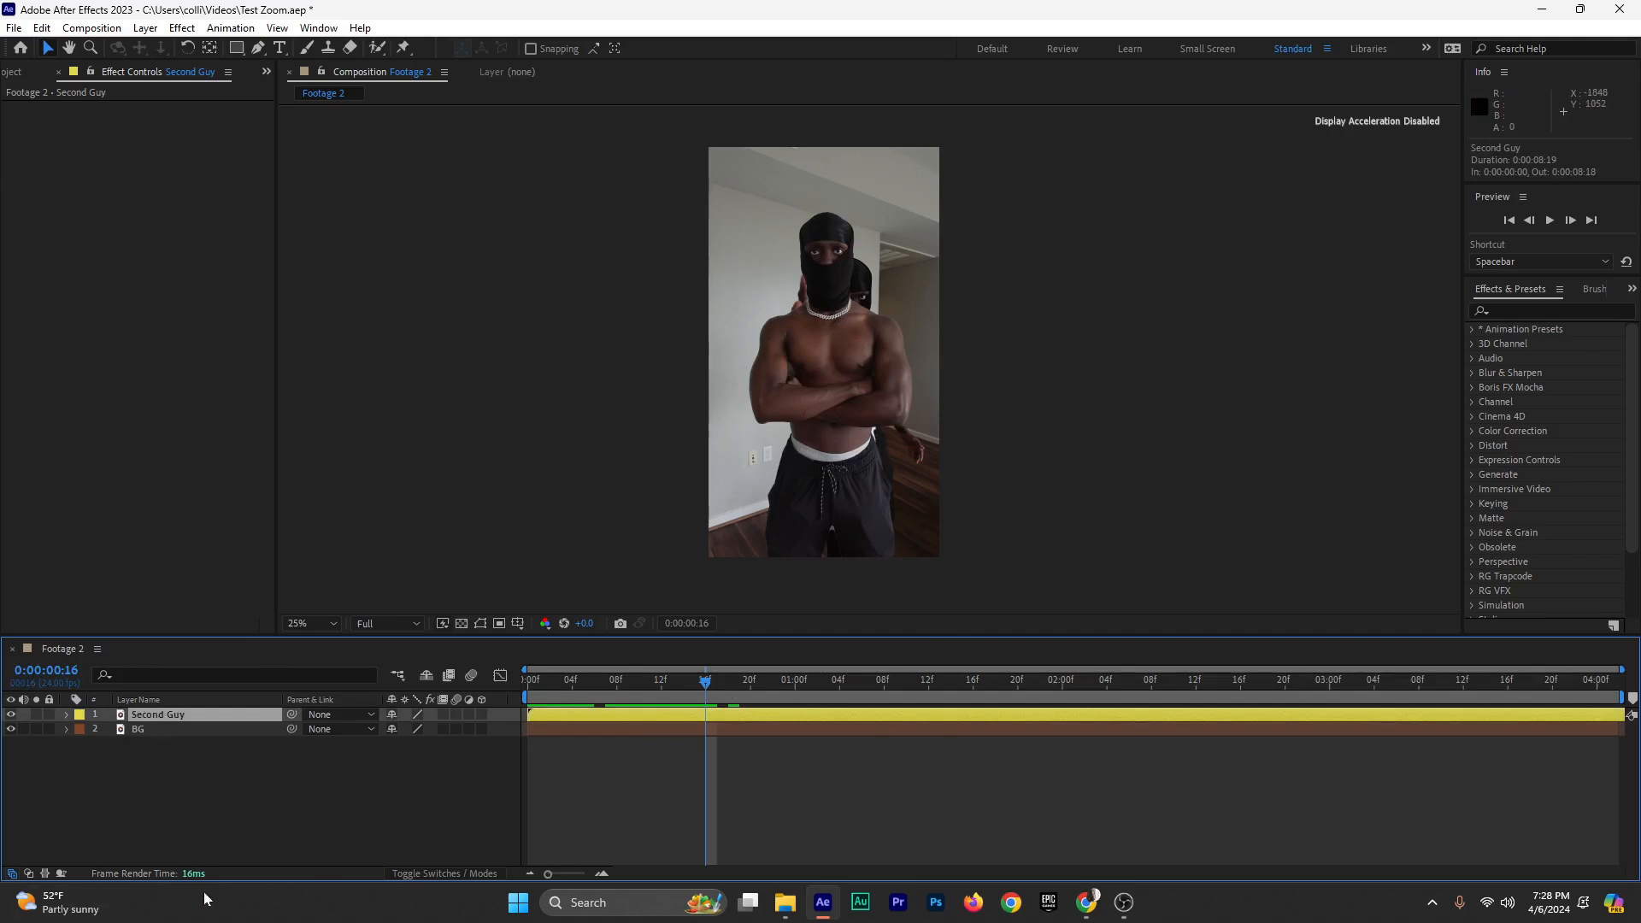
pyautogui.press('s')
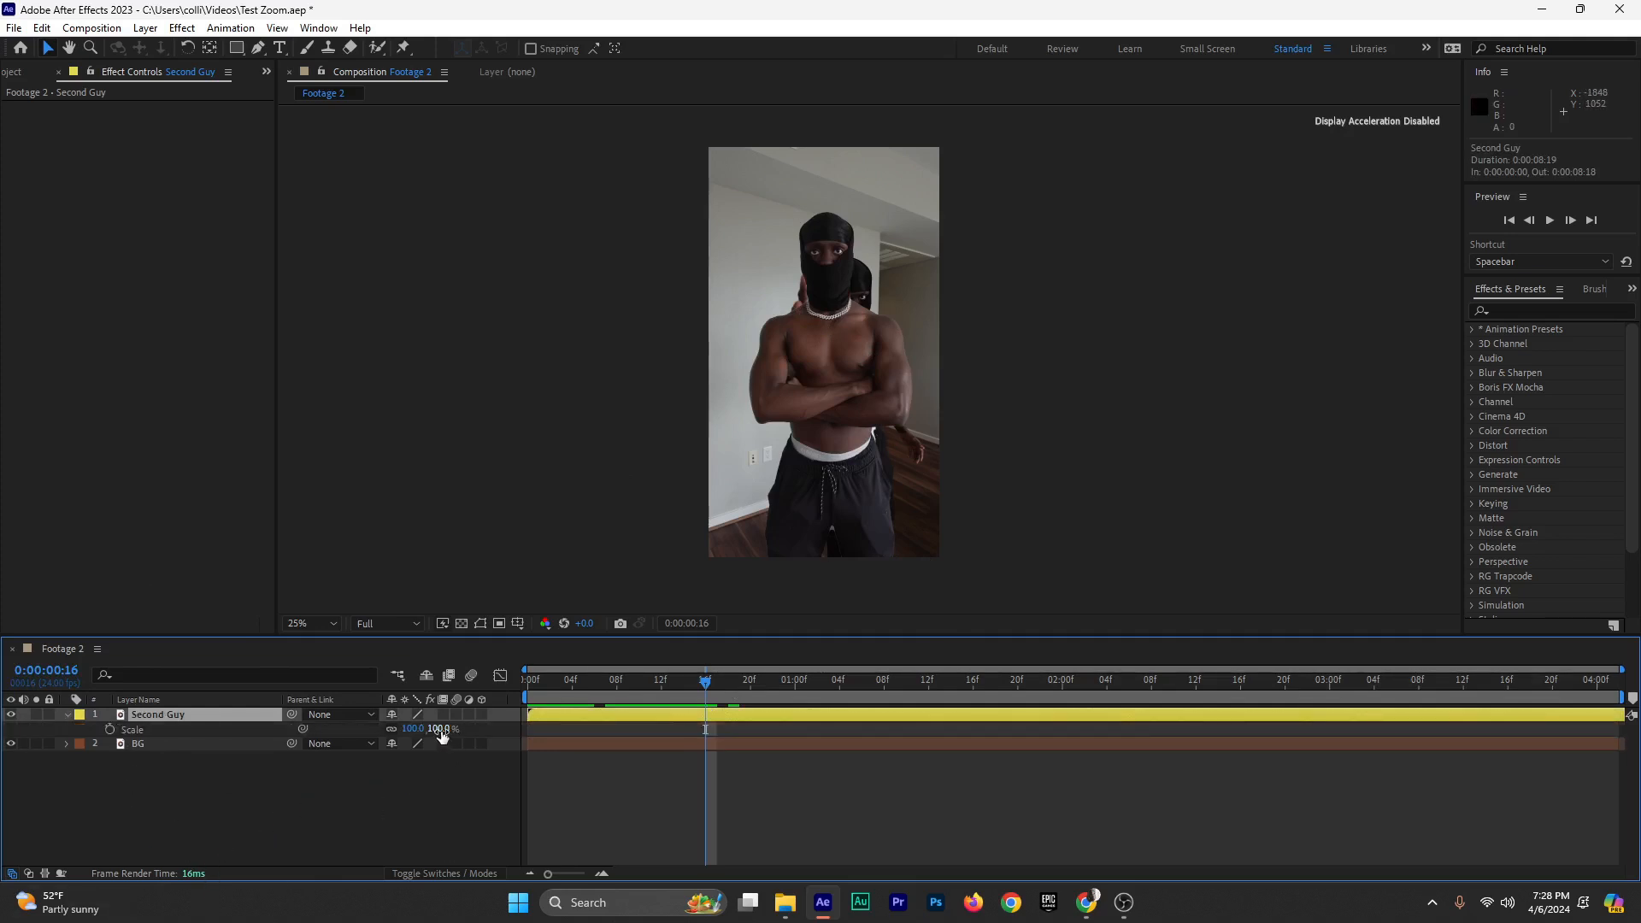
pyautogui.moveTo(442, 735); pyautogui.dragTo(448, 731)
pyautogui.moveTo(458, 729); pyautogui.dragTo(464, 730)
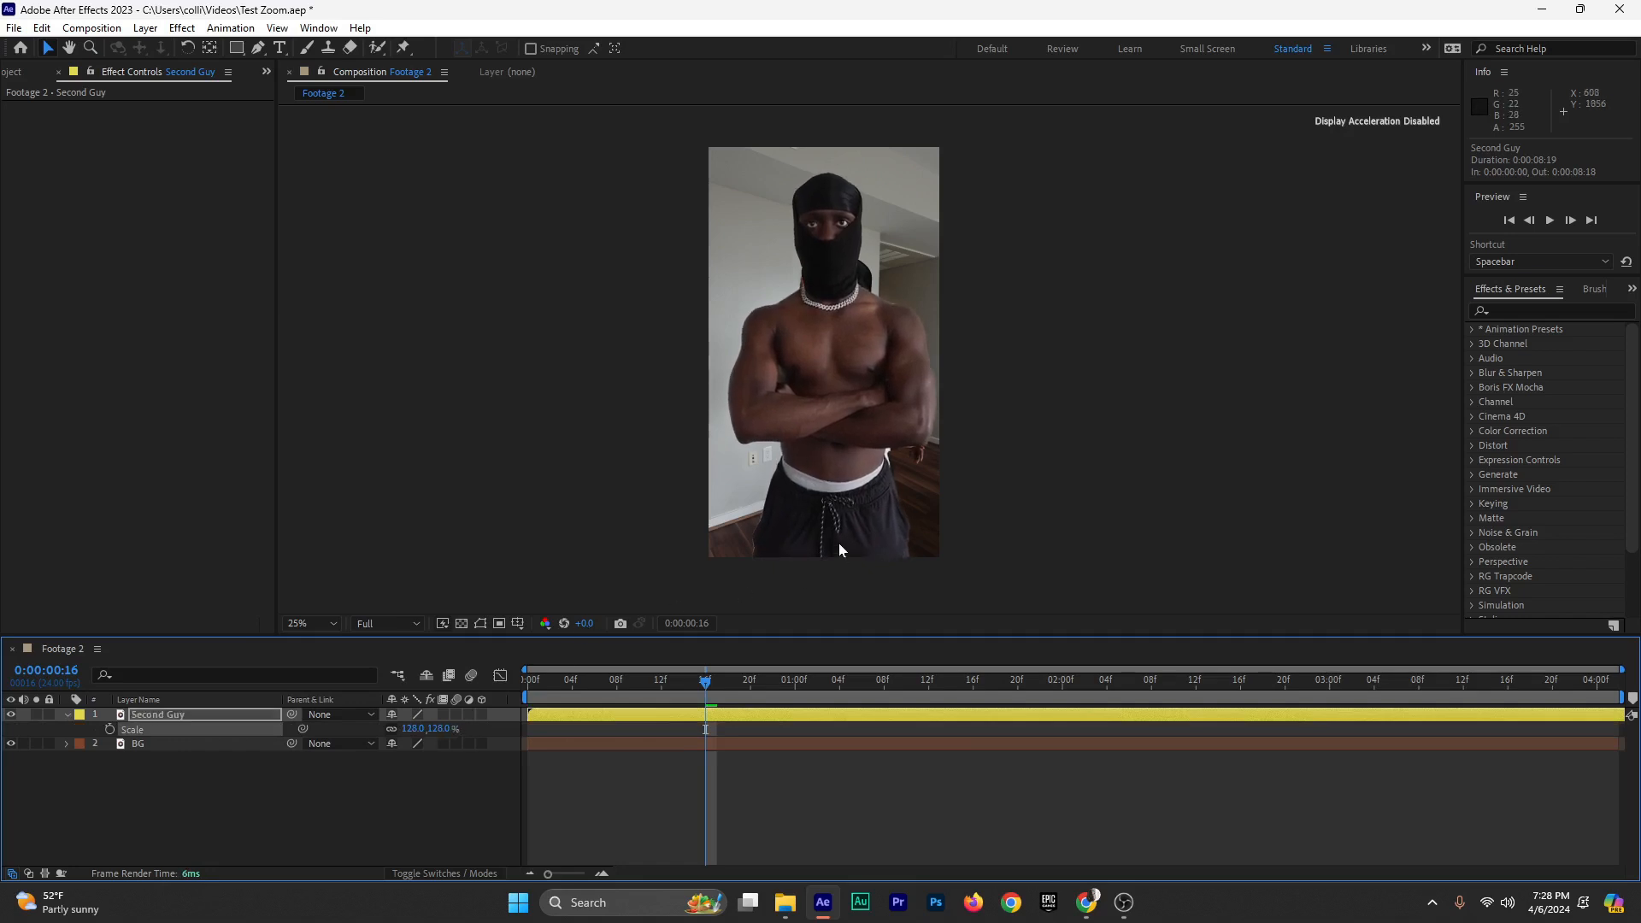
pyautogui.moveTo(839, 537); pyautogui.dragTo(808, 524)
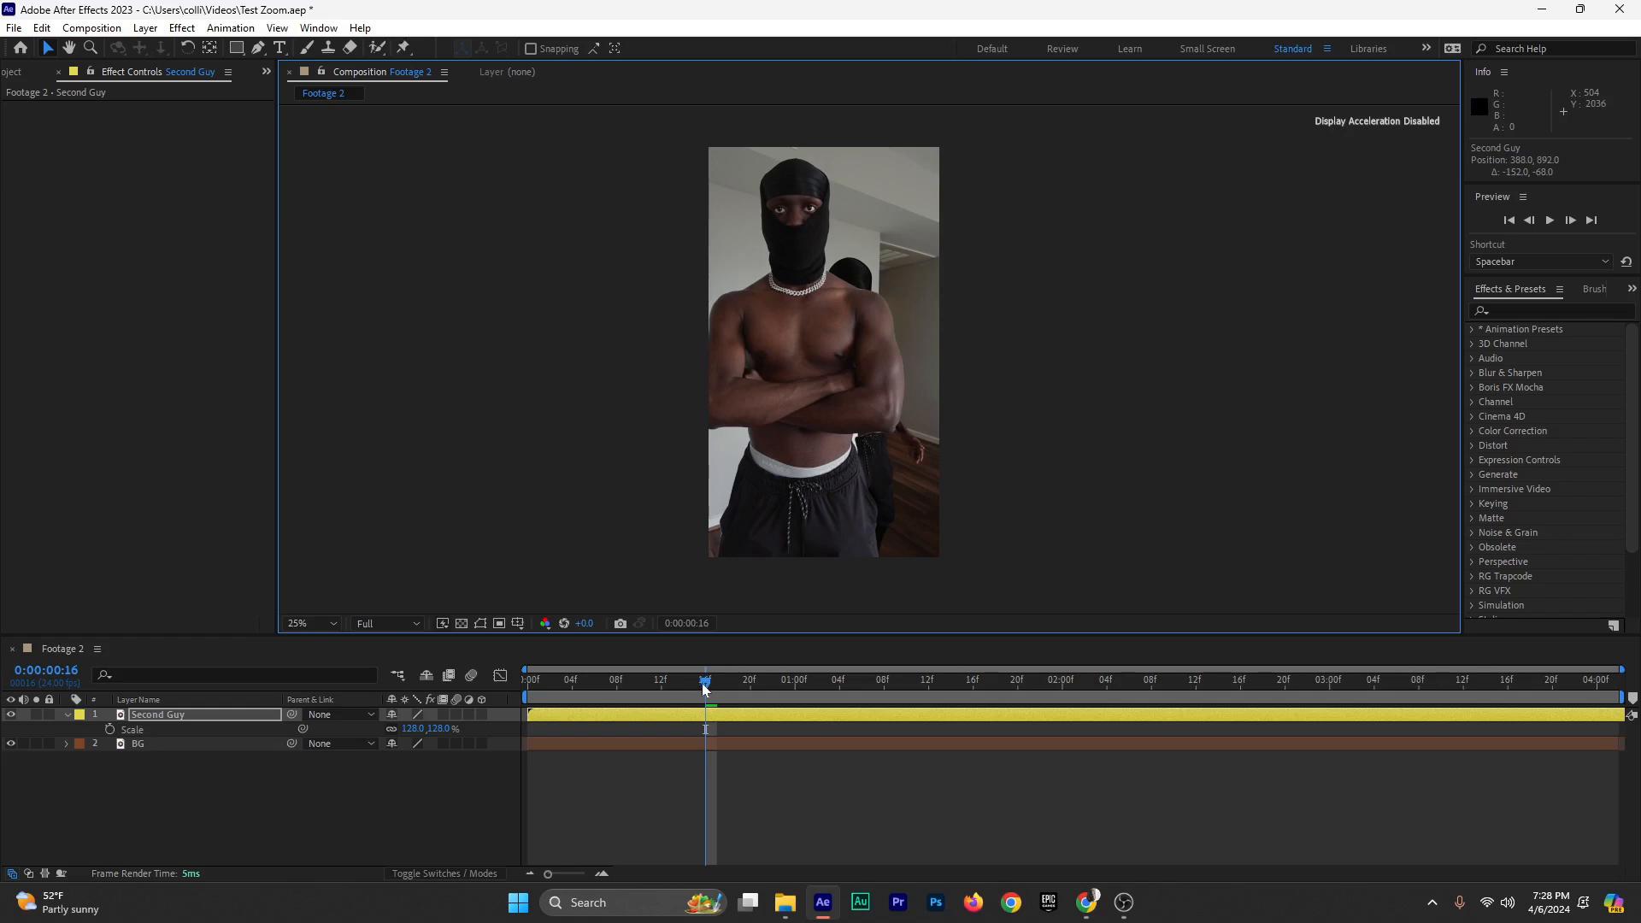
pyautogui.click(10, 714)
pyautogui.click(10, 714)
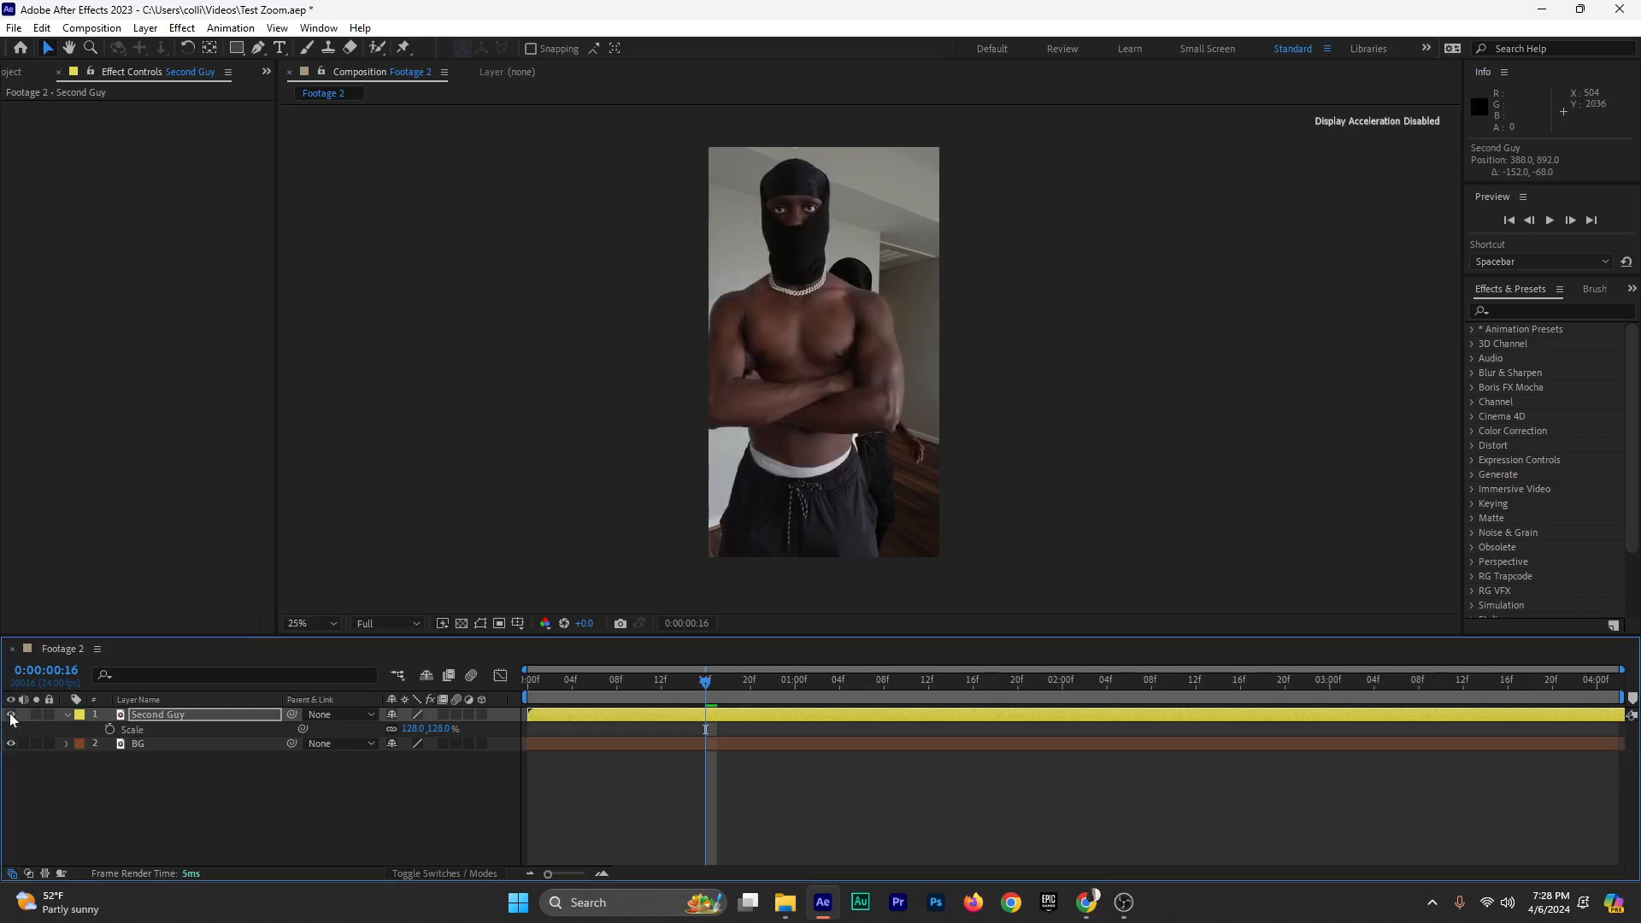
# Compare Second Guy with the BG footage by briefly hiding the layer, and inspect the composite up close at 0:00:00:00
pyautogui.click(10, 714)
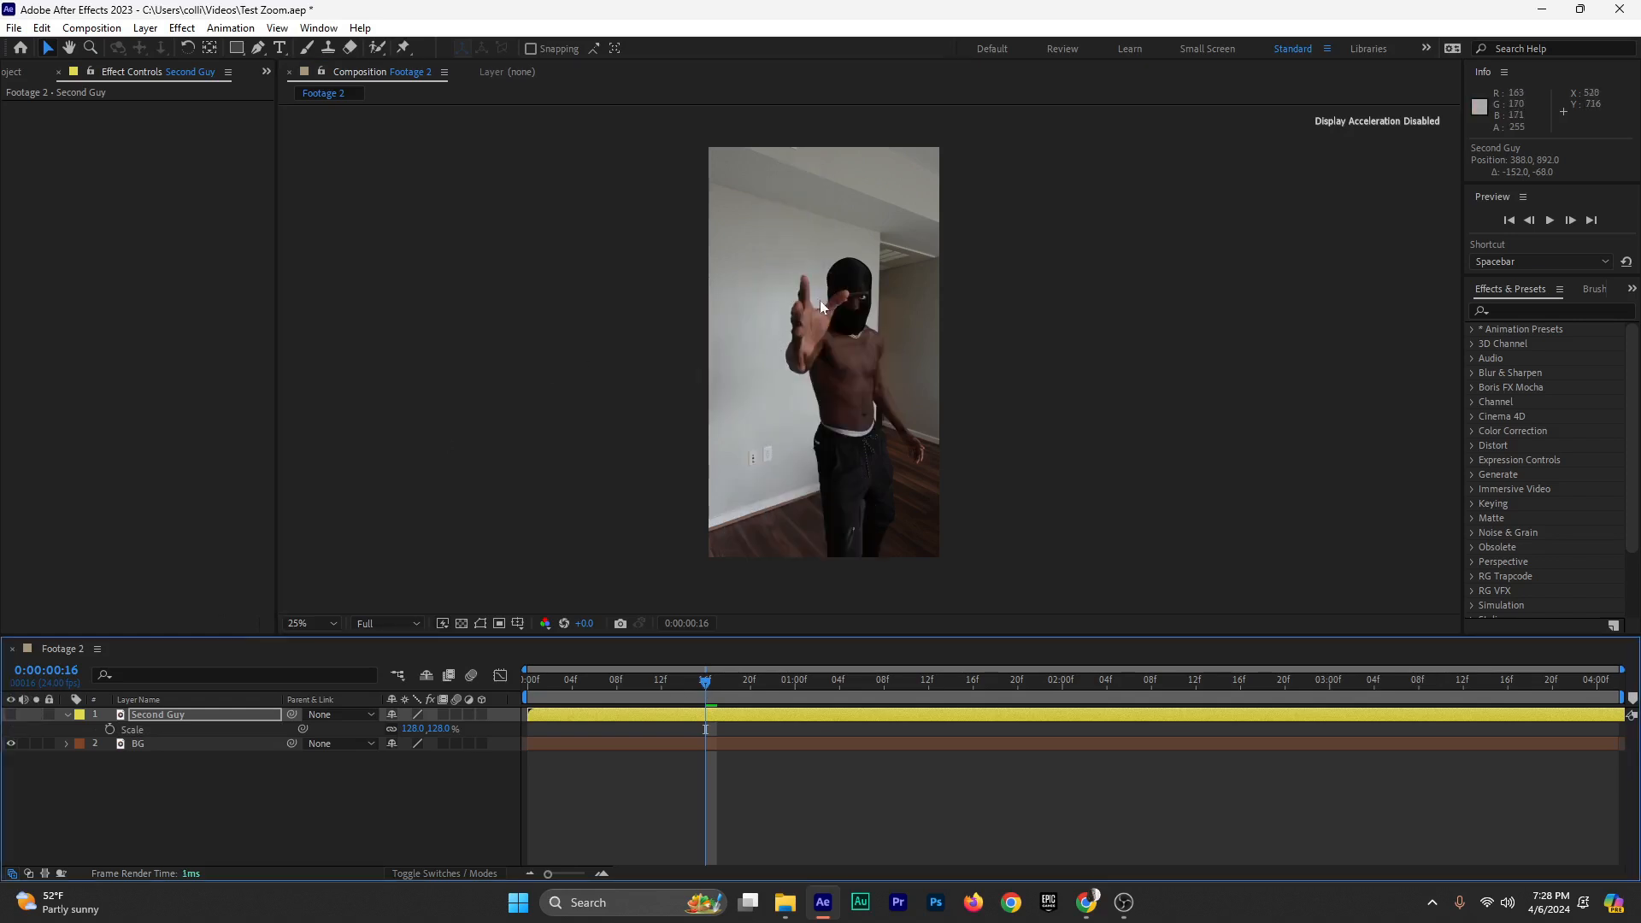
pyautogui.click(11, 717)
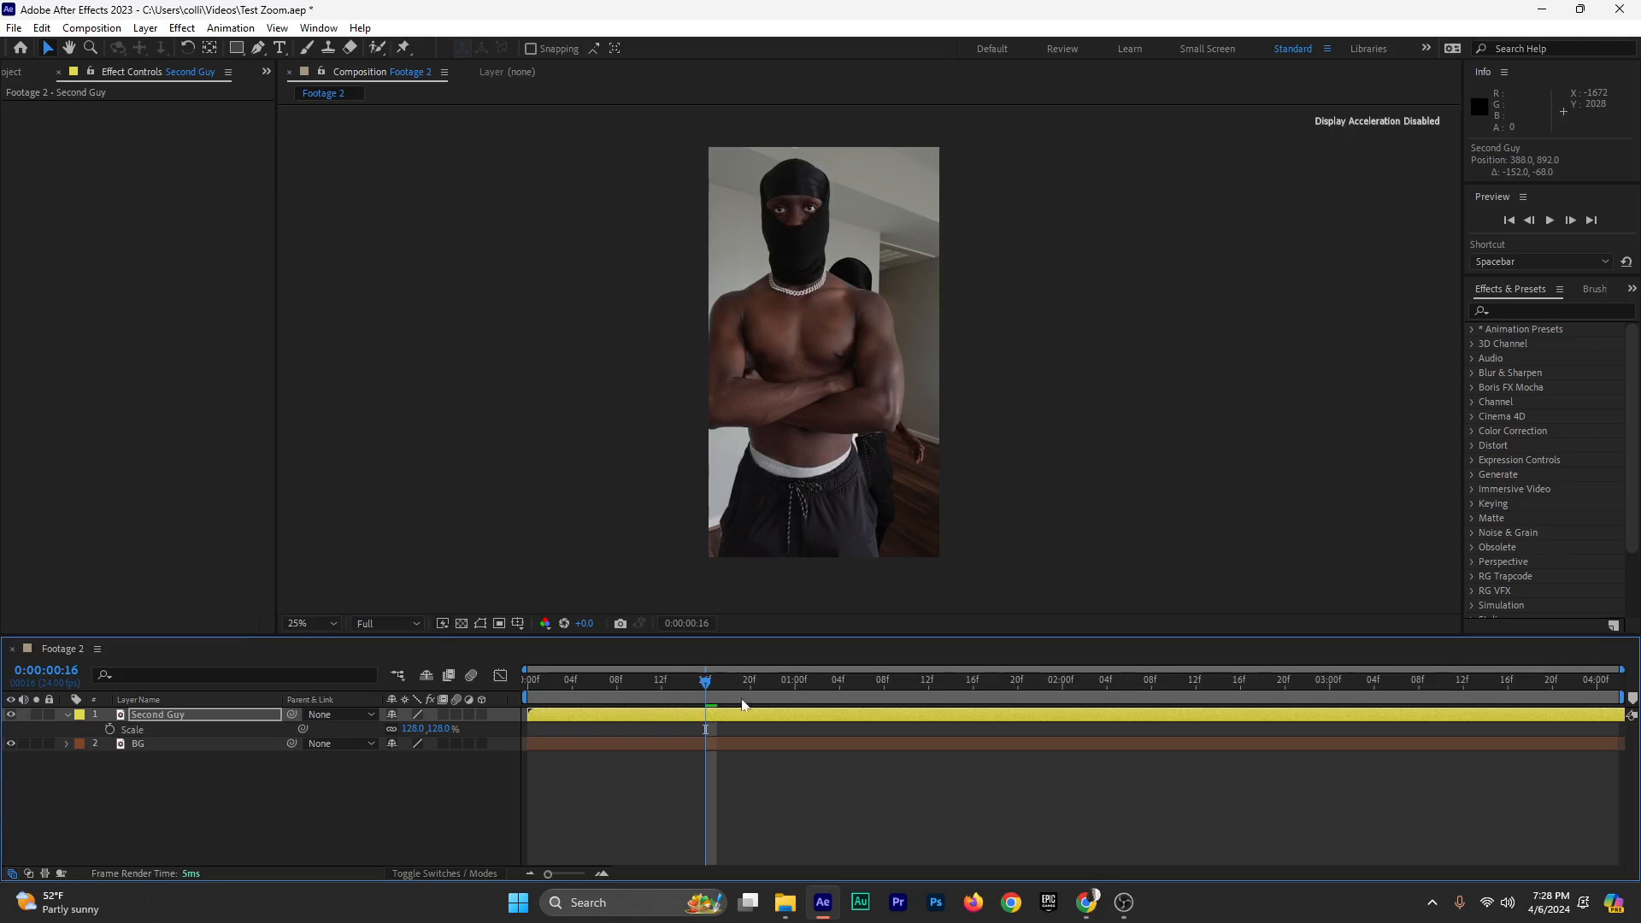
pyautogui.moveTo(706, 683); pyautogui.dragTo(507, 754)
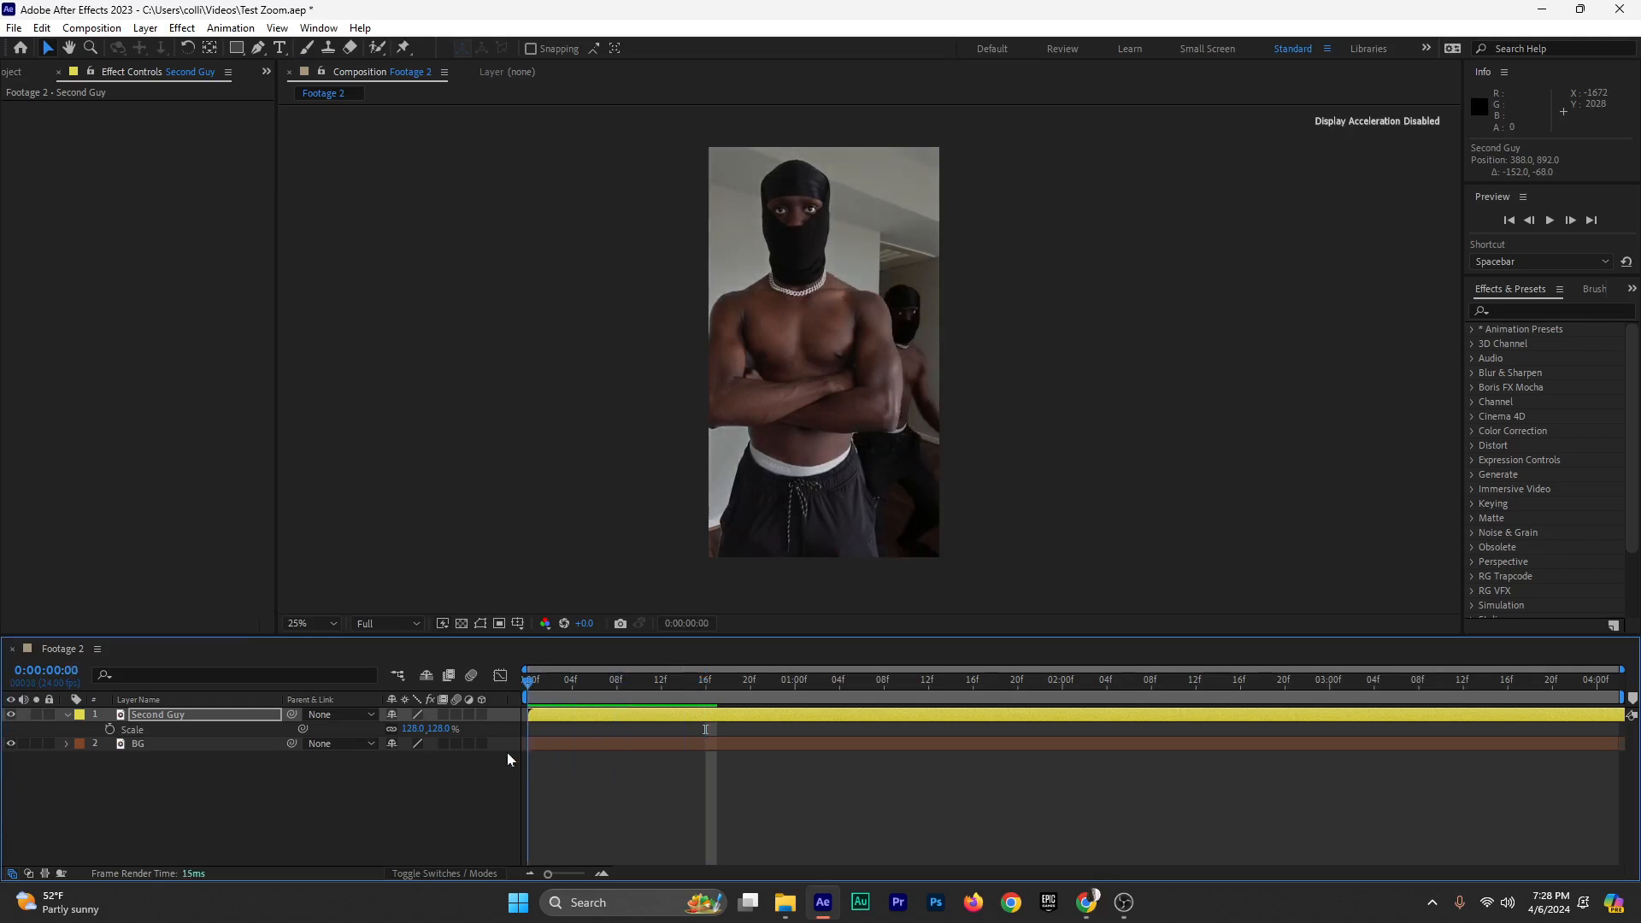
pyautogui.scroll(1, 921, 386)
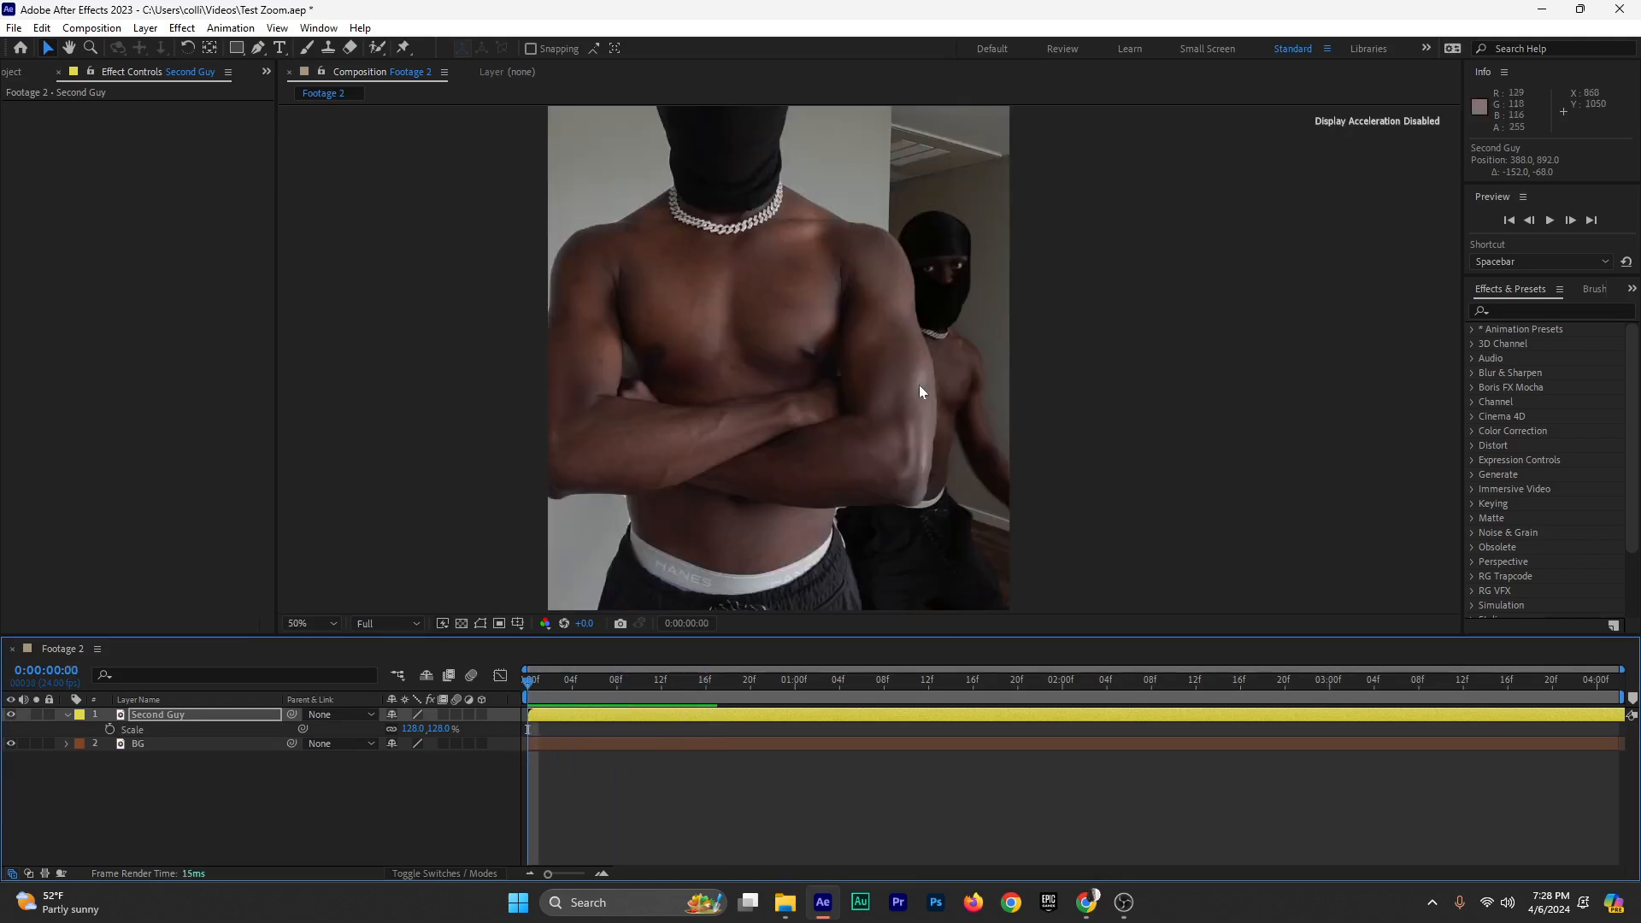
pyautogui.scroll(-1, 920, 238)
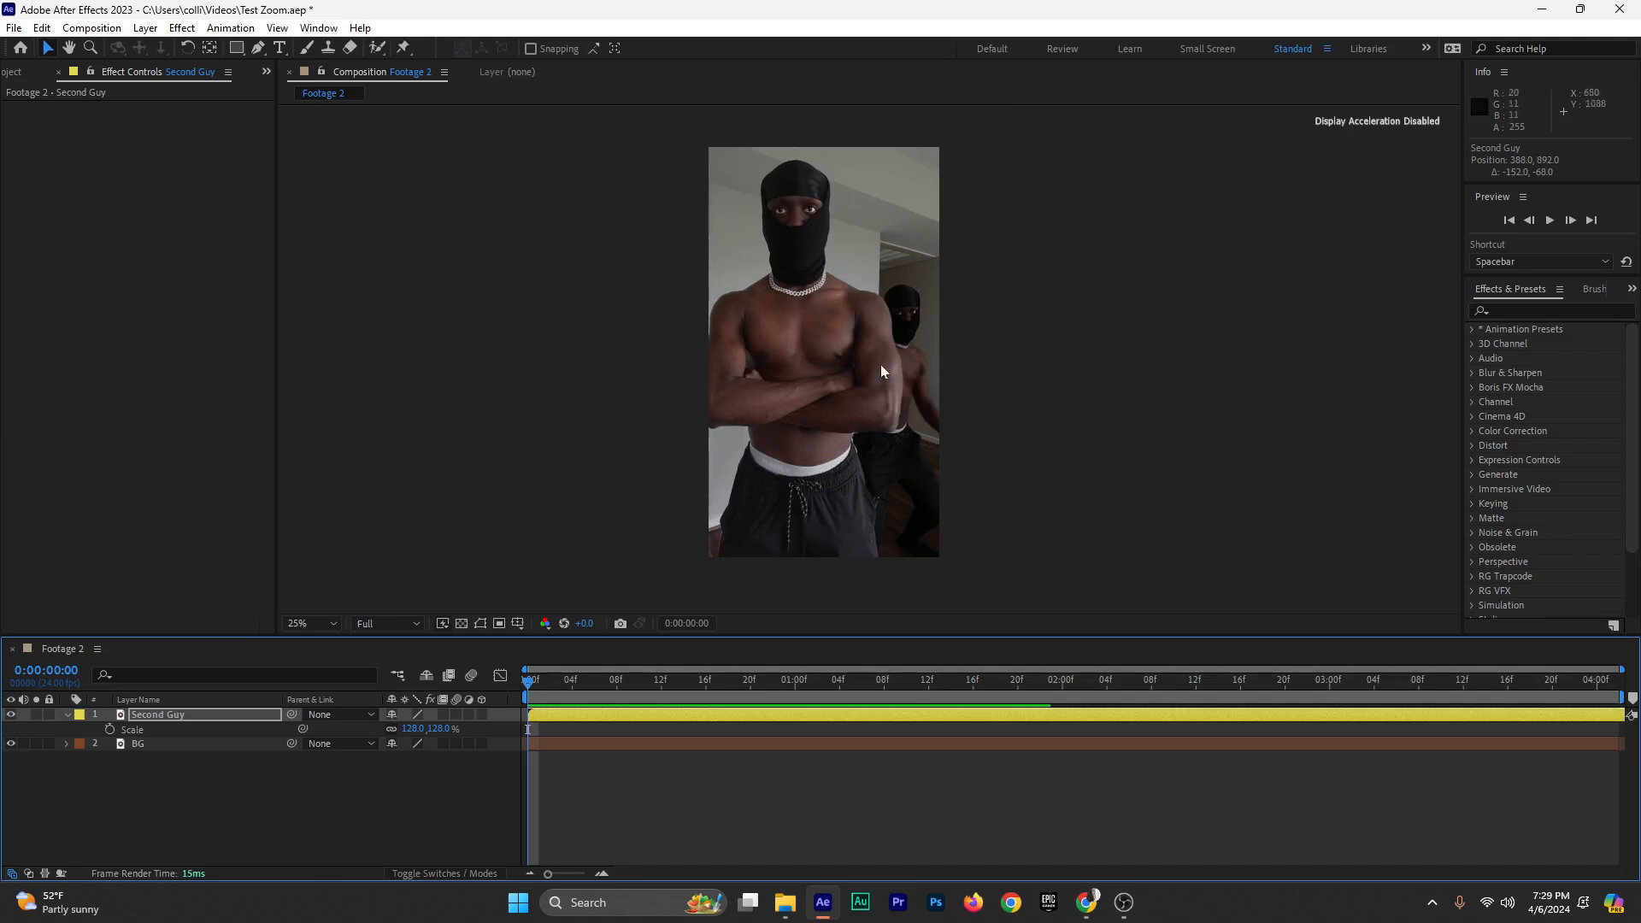
# Find the Curves effect and apply it to the Second Guy layer
pyautogui.click(1563, 315)
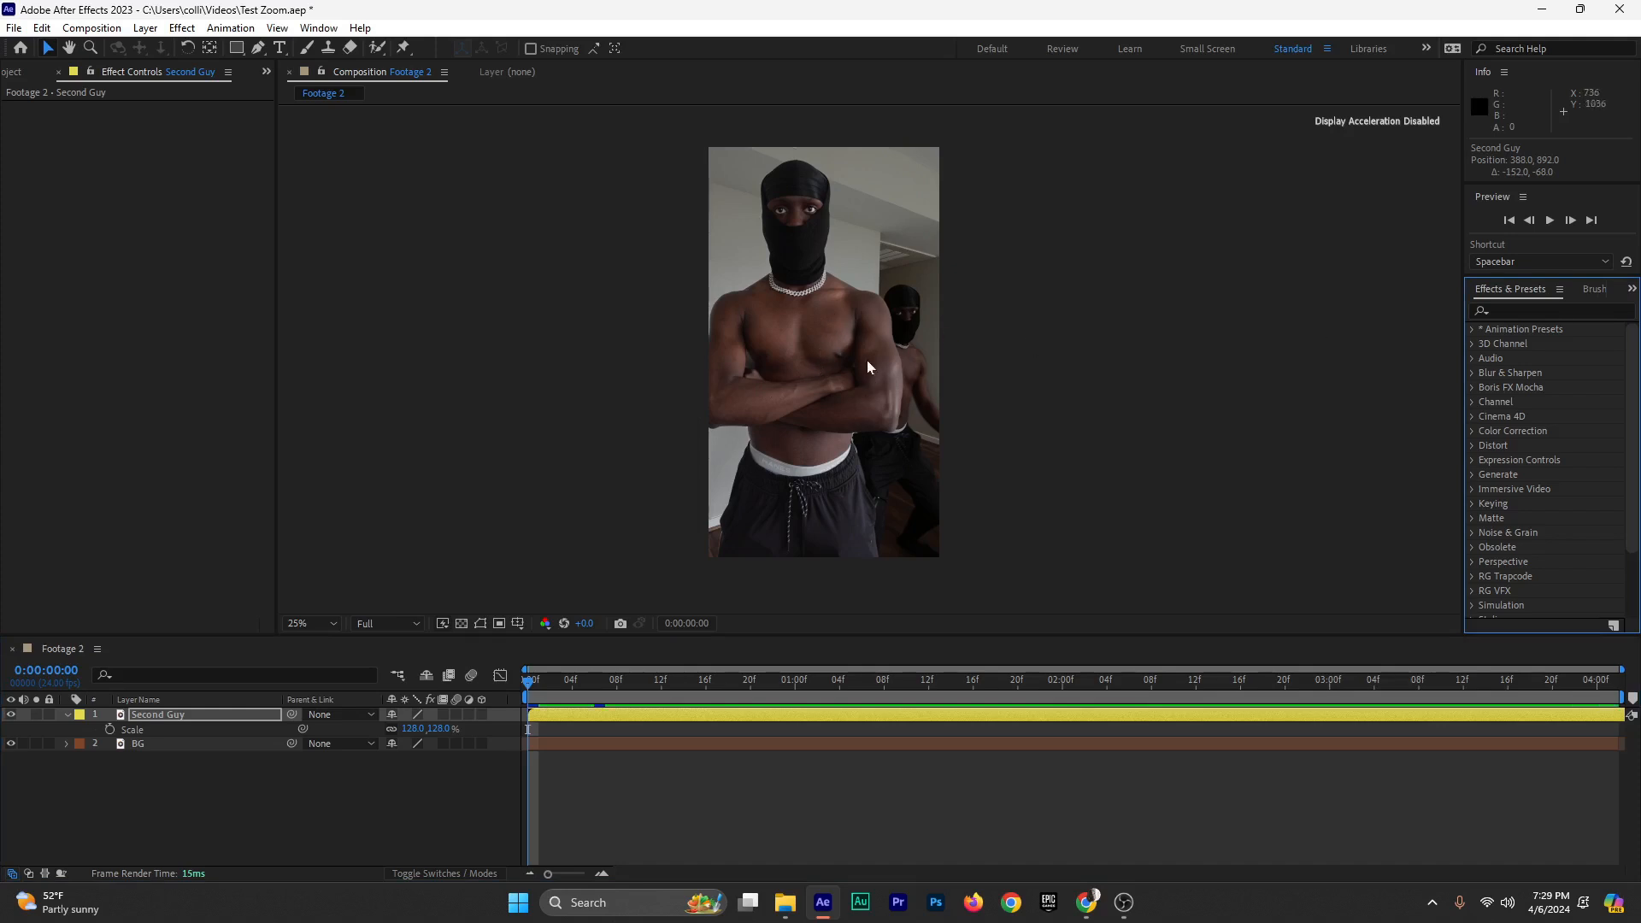
pyautogui.click(1515, 311)
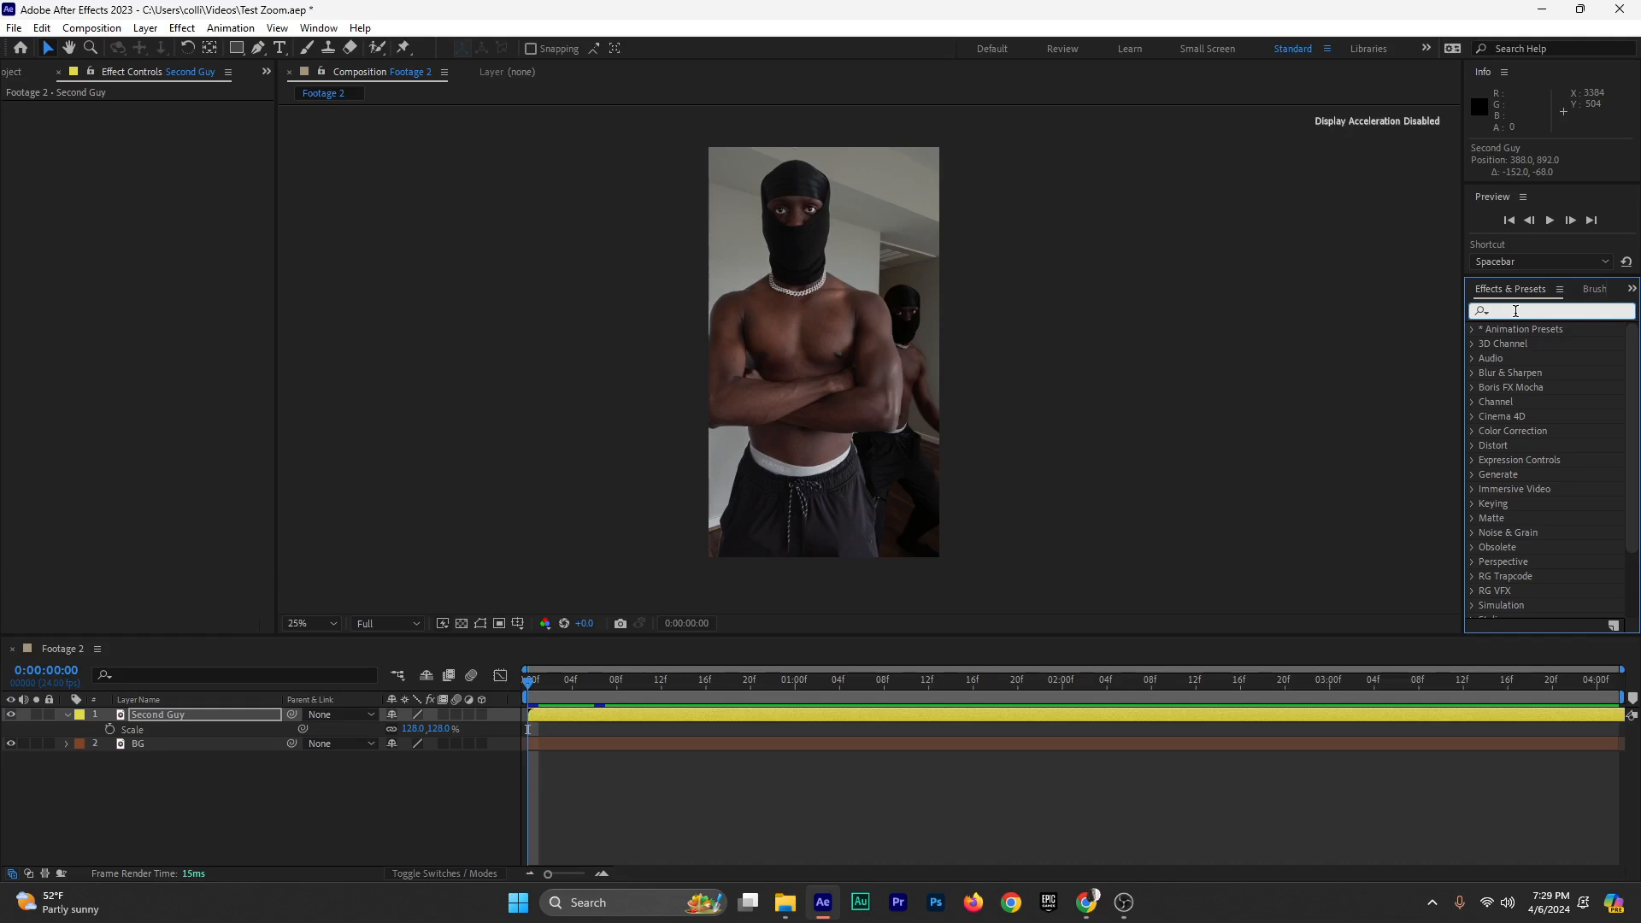
pyautogui.write('curves')
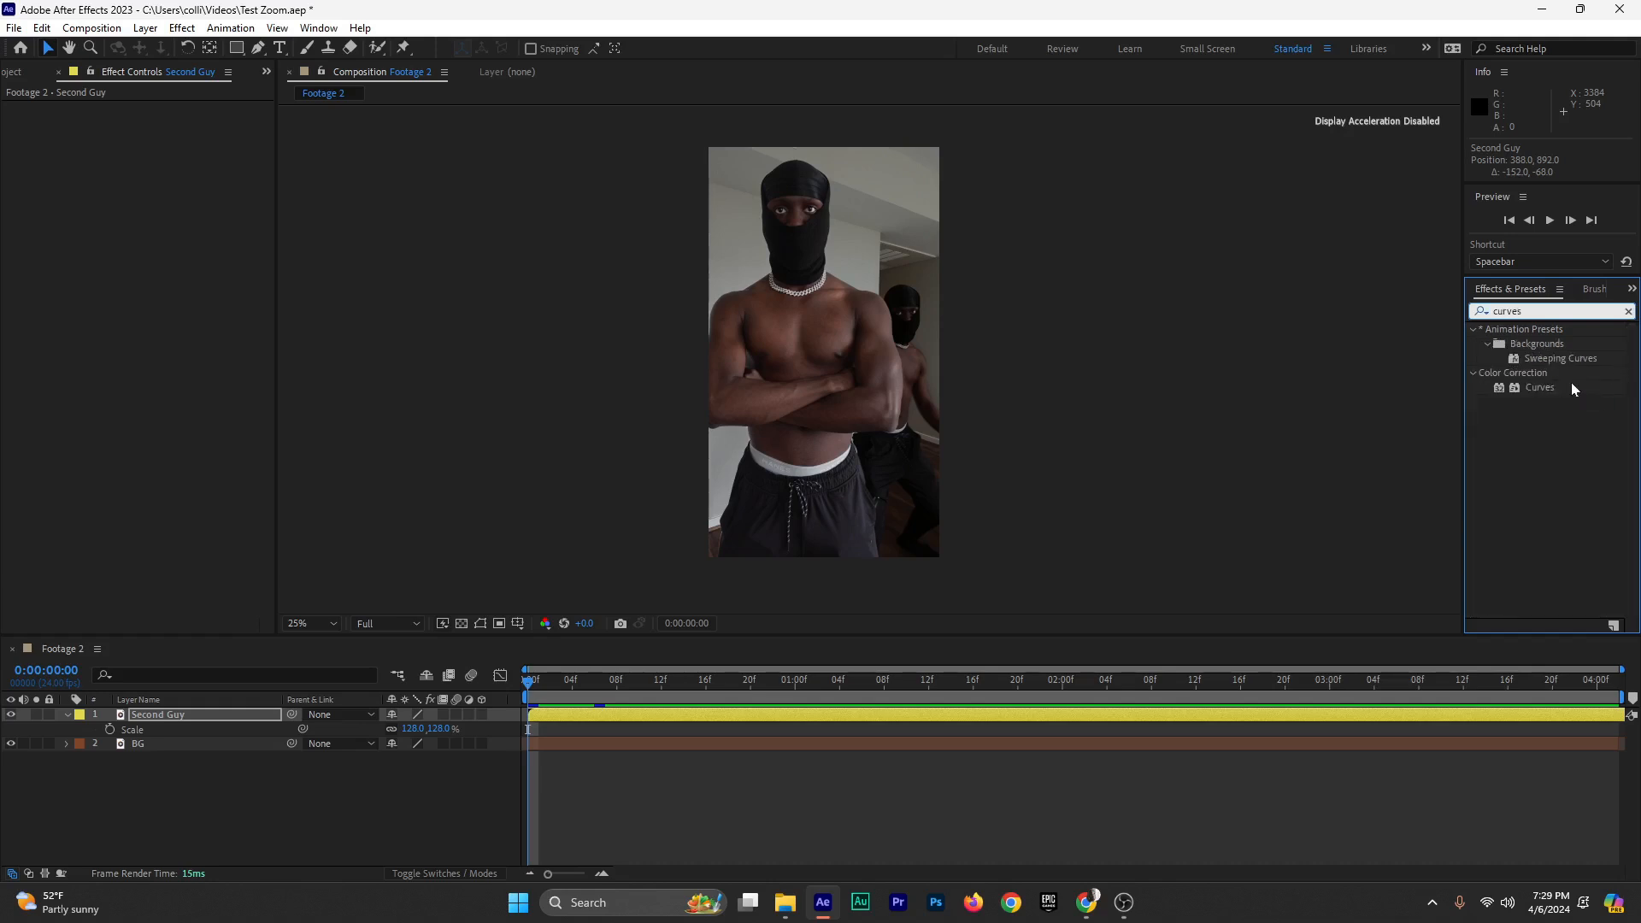
pyautogui.moveTo(1540, 391); pyautogui.dragTo(182, 719)
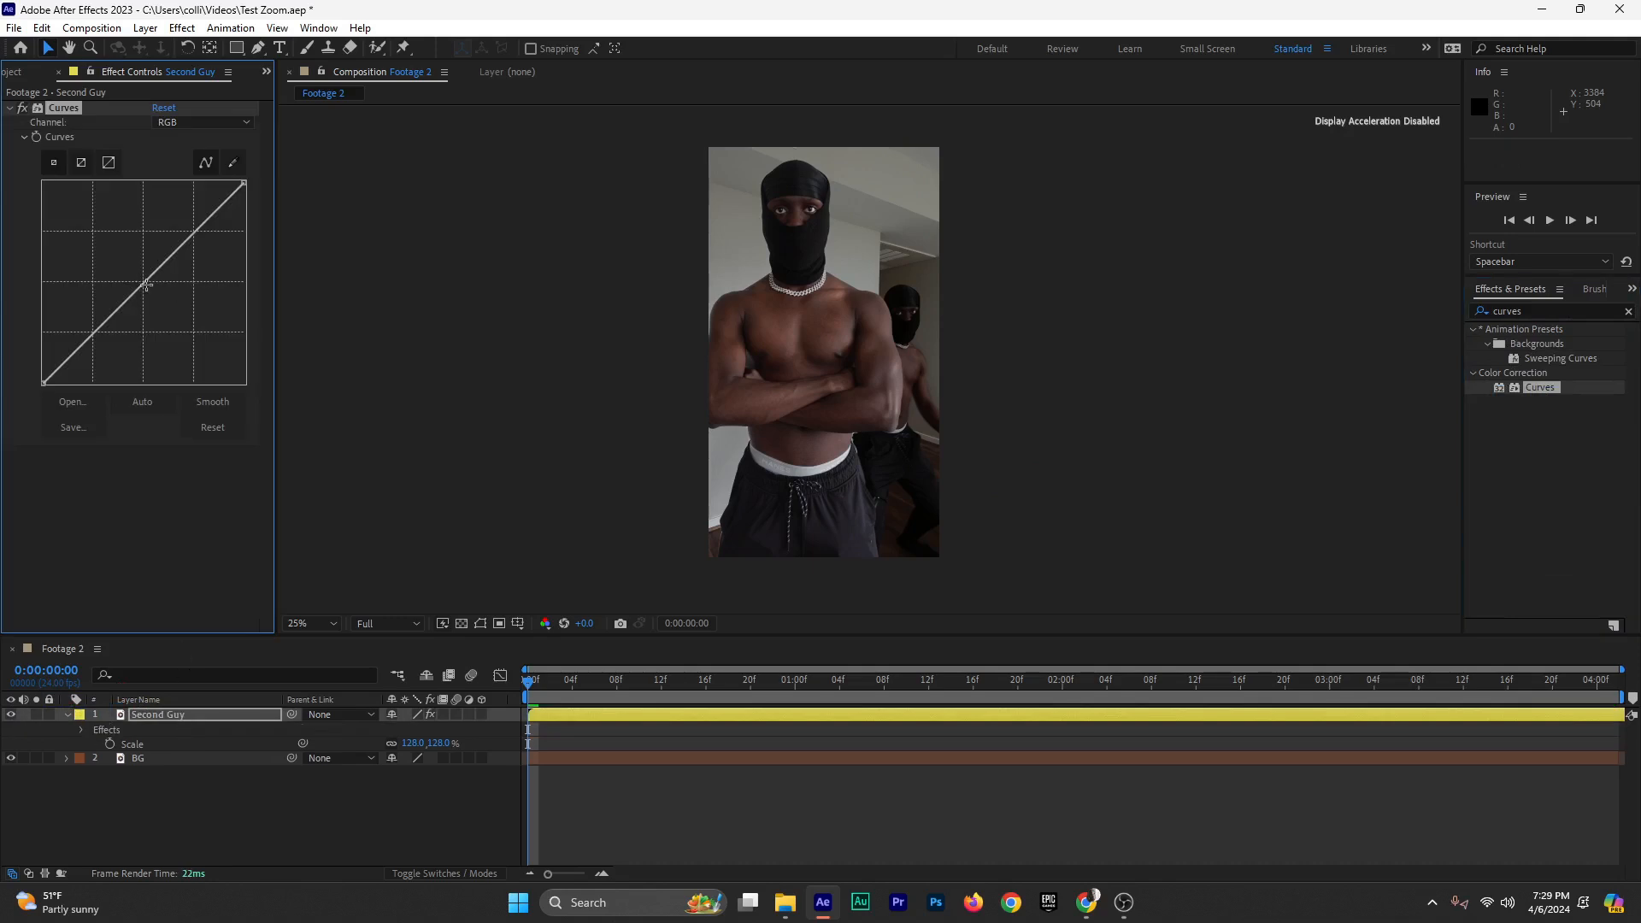
# Darken Second Guy slightly by lowering the midpoint of its RGB curve, and save the project
pyautogui.moveTo(146, 285); pyautogui.dragTo(147, 287)
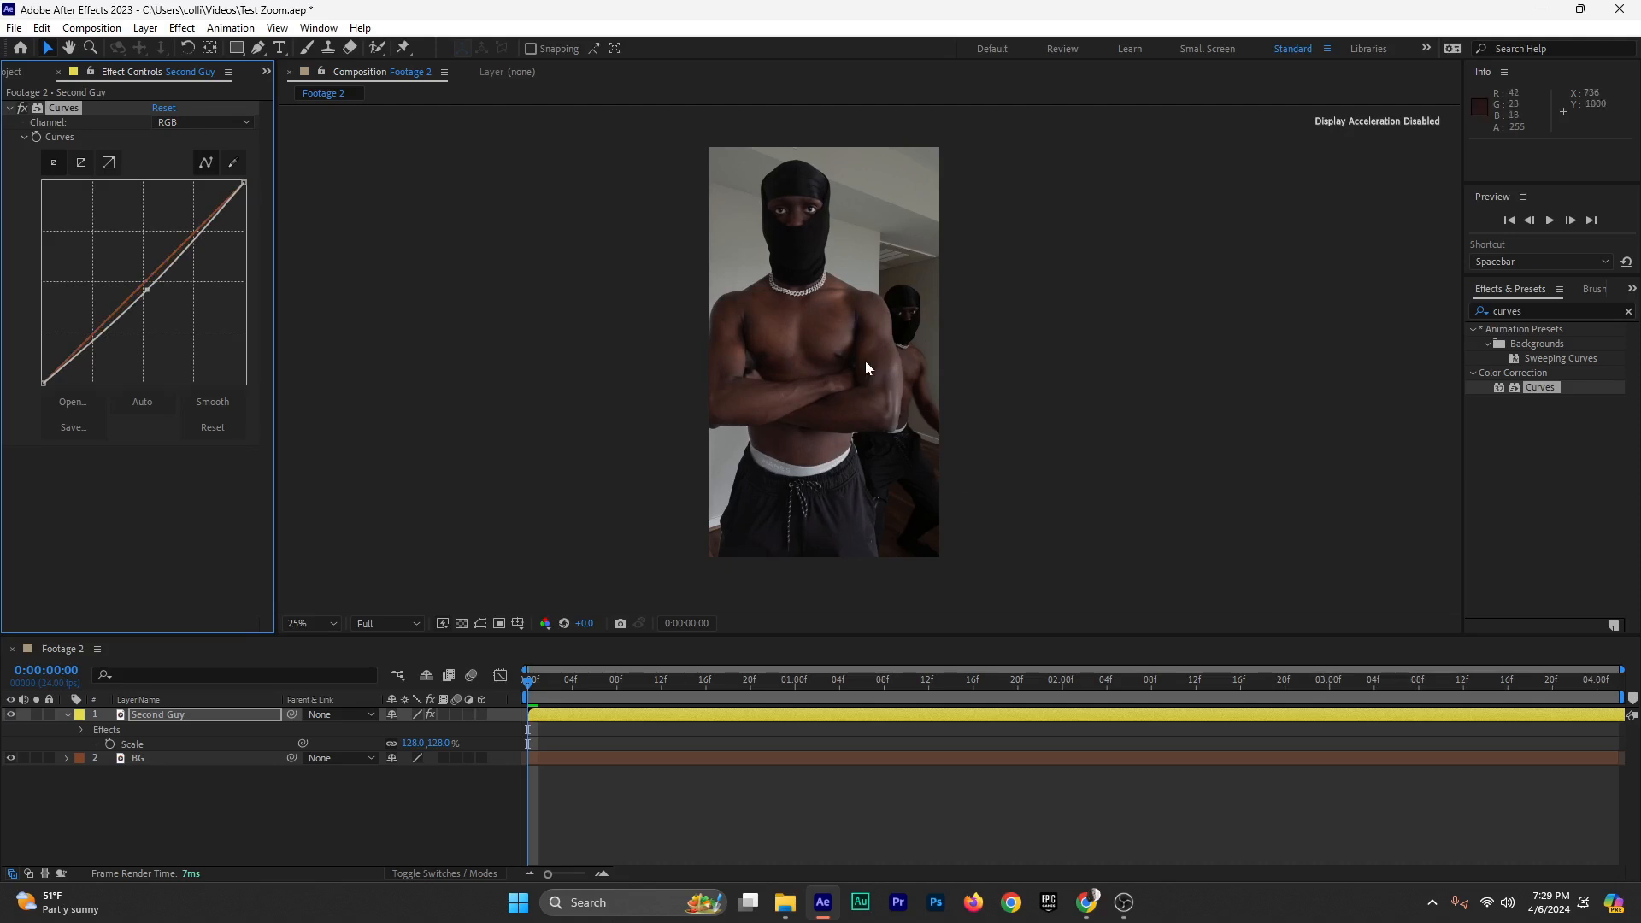
pyautogui.click(12, 109)
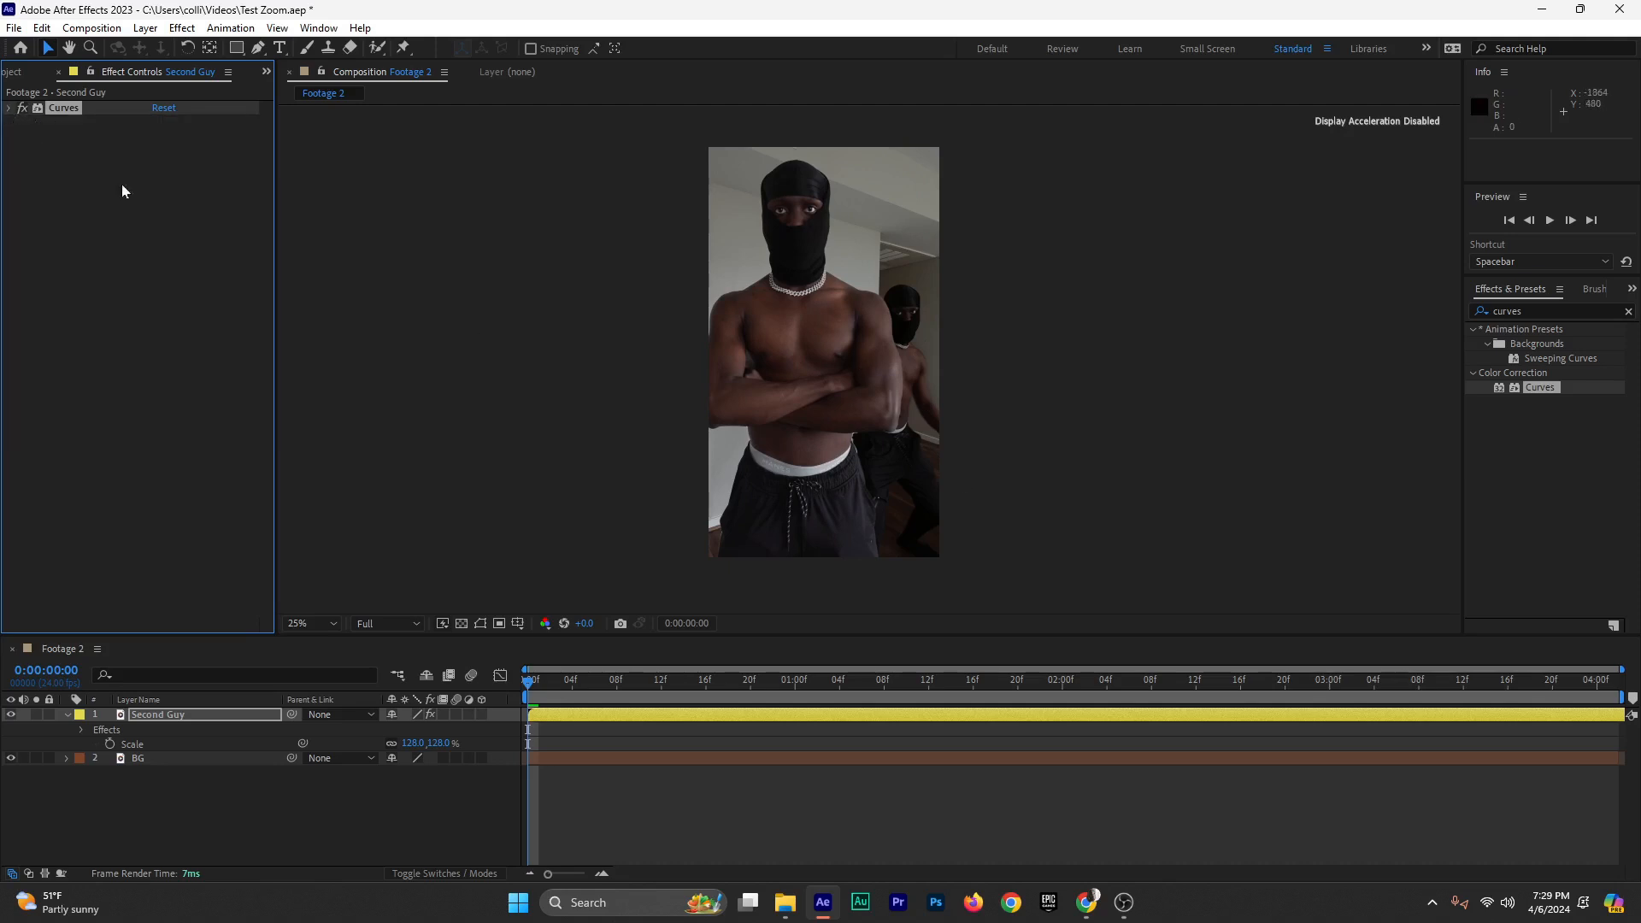
pyautogui.hotkey('ctrl', 's')
pyautogui.click(67, 717)
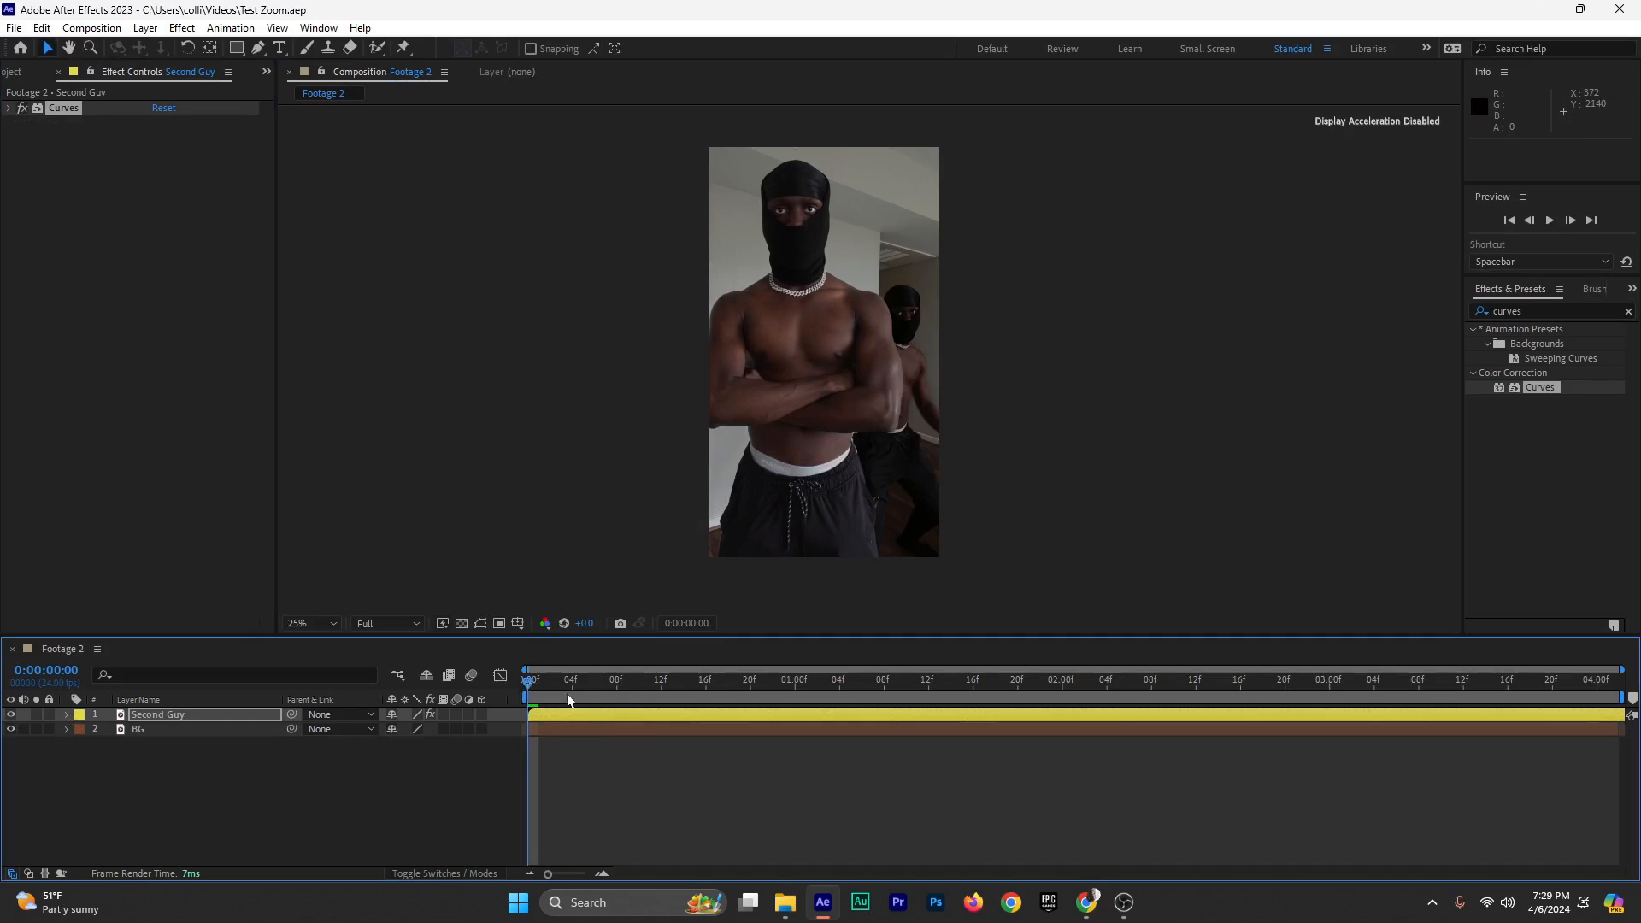
# Scrub the opening second, shift the Second Guy layer two frames earlier to start at -0:00:00:02, and preview from the beginning
pyautogui.moveTo(569, 699); pyautogui.dragTo(521, 728)
pyautogui.click(539, 699)
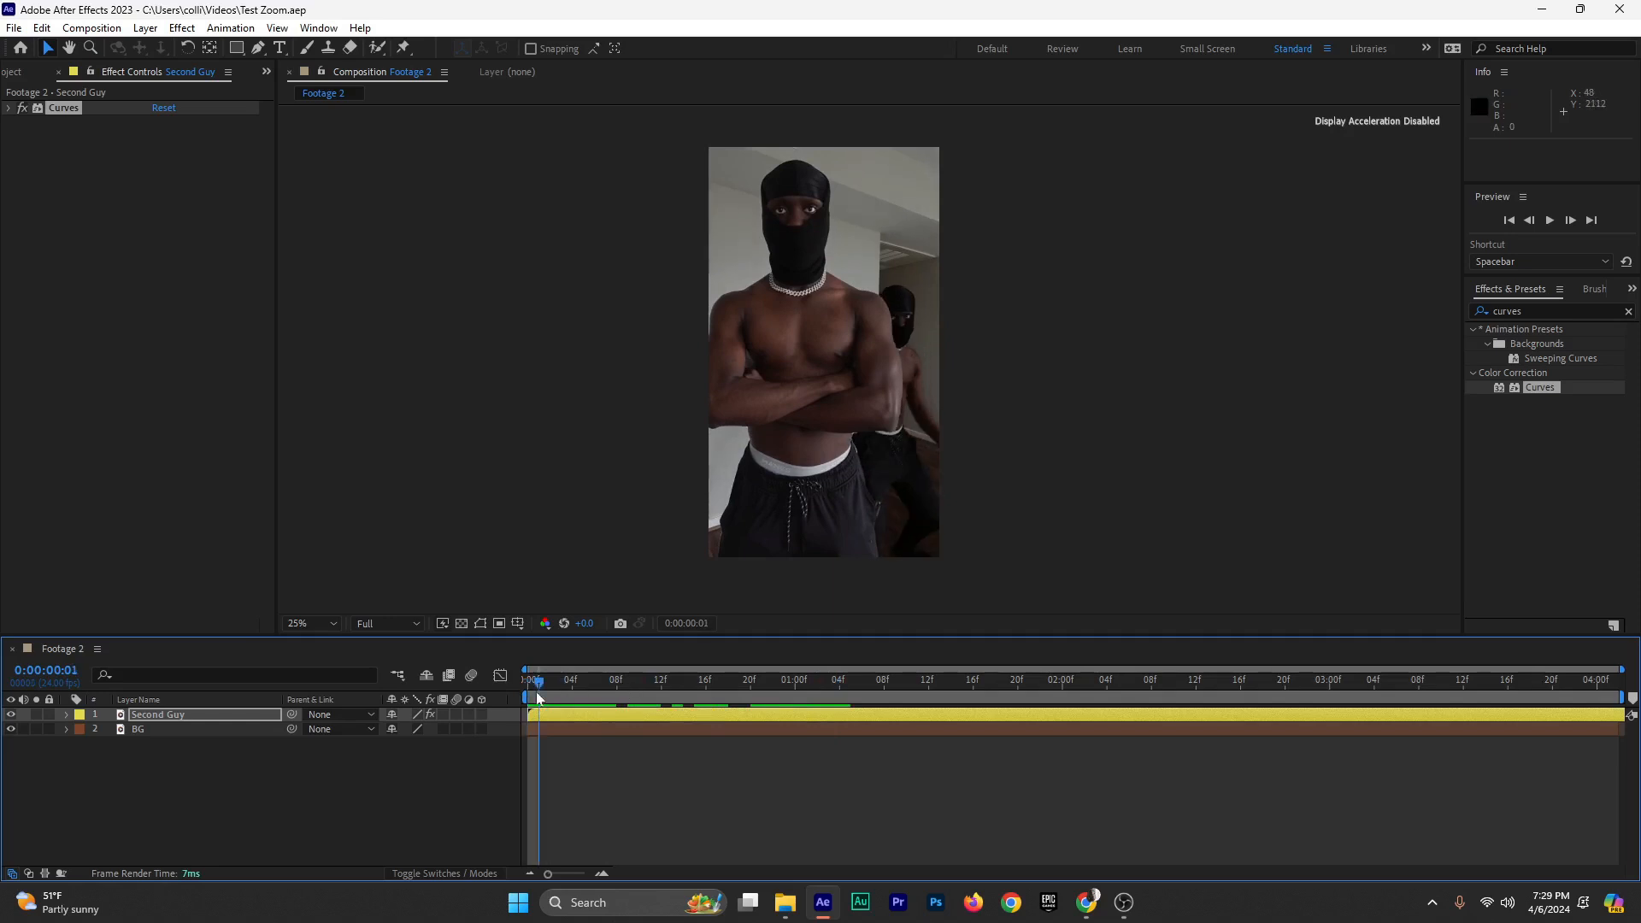
pyautogui.moveTo(553, 699); pyautogui.dragTo(770, 700)
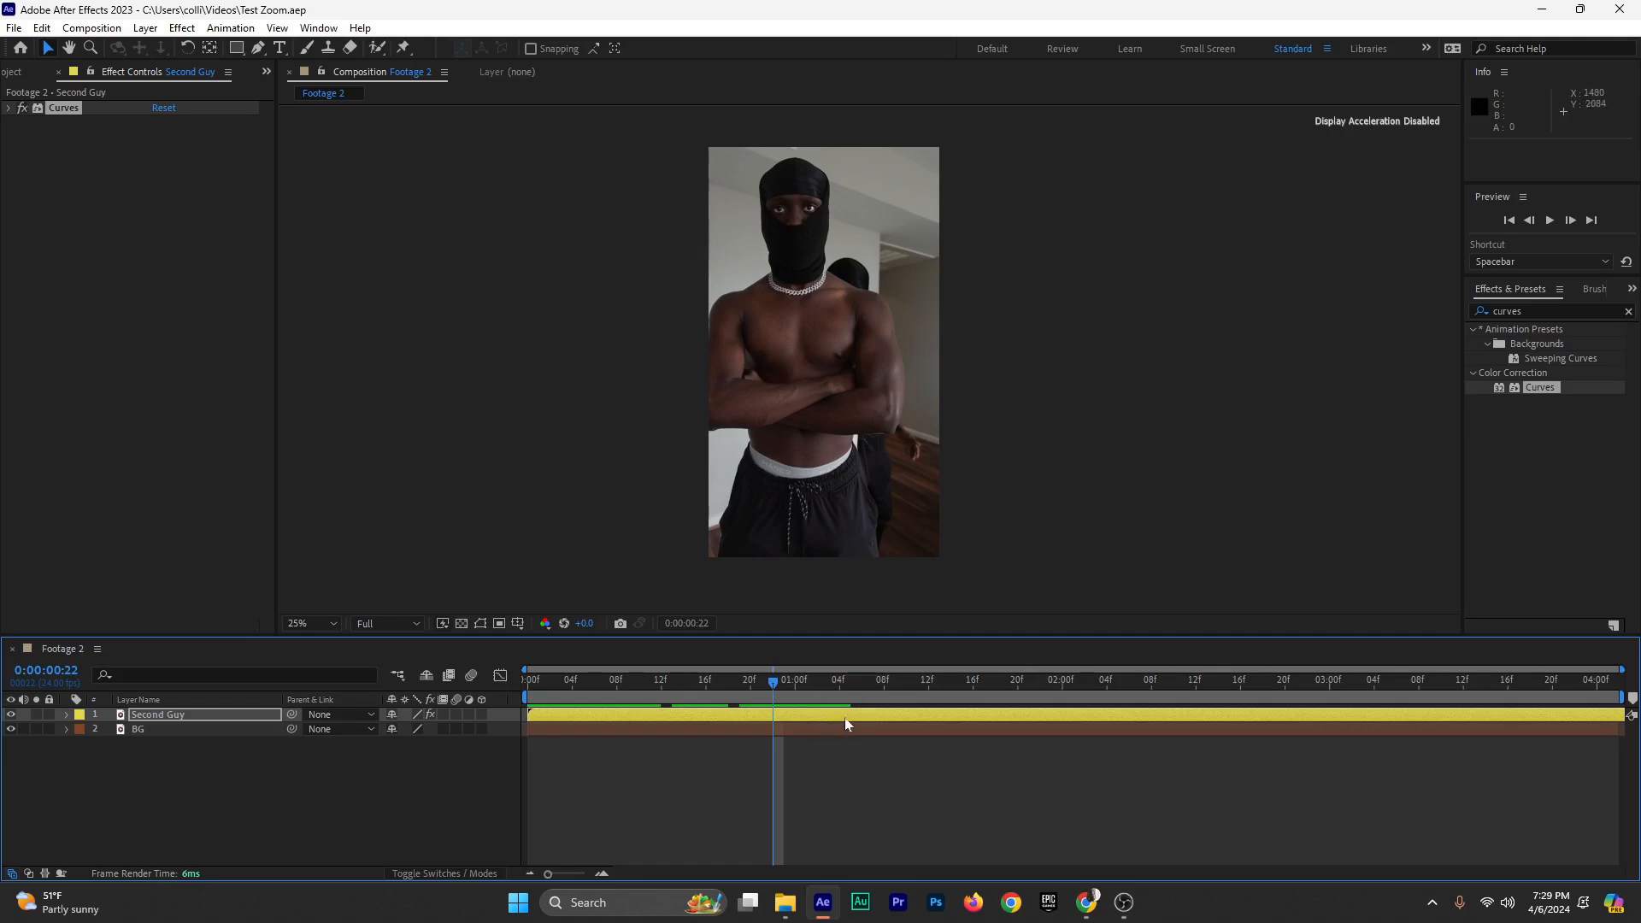
pyautogui.moveTo(845, 718); pyautogui.dragTo(535, 728)
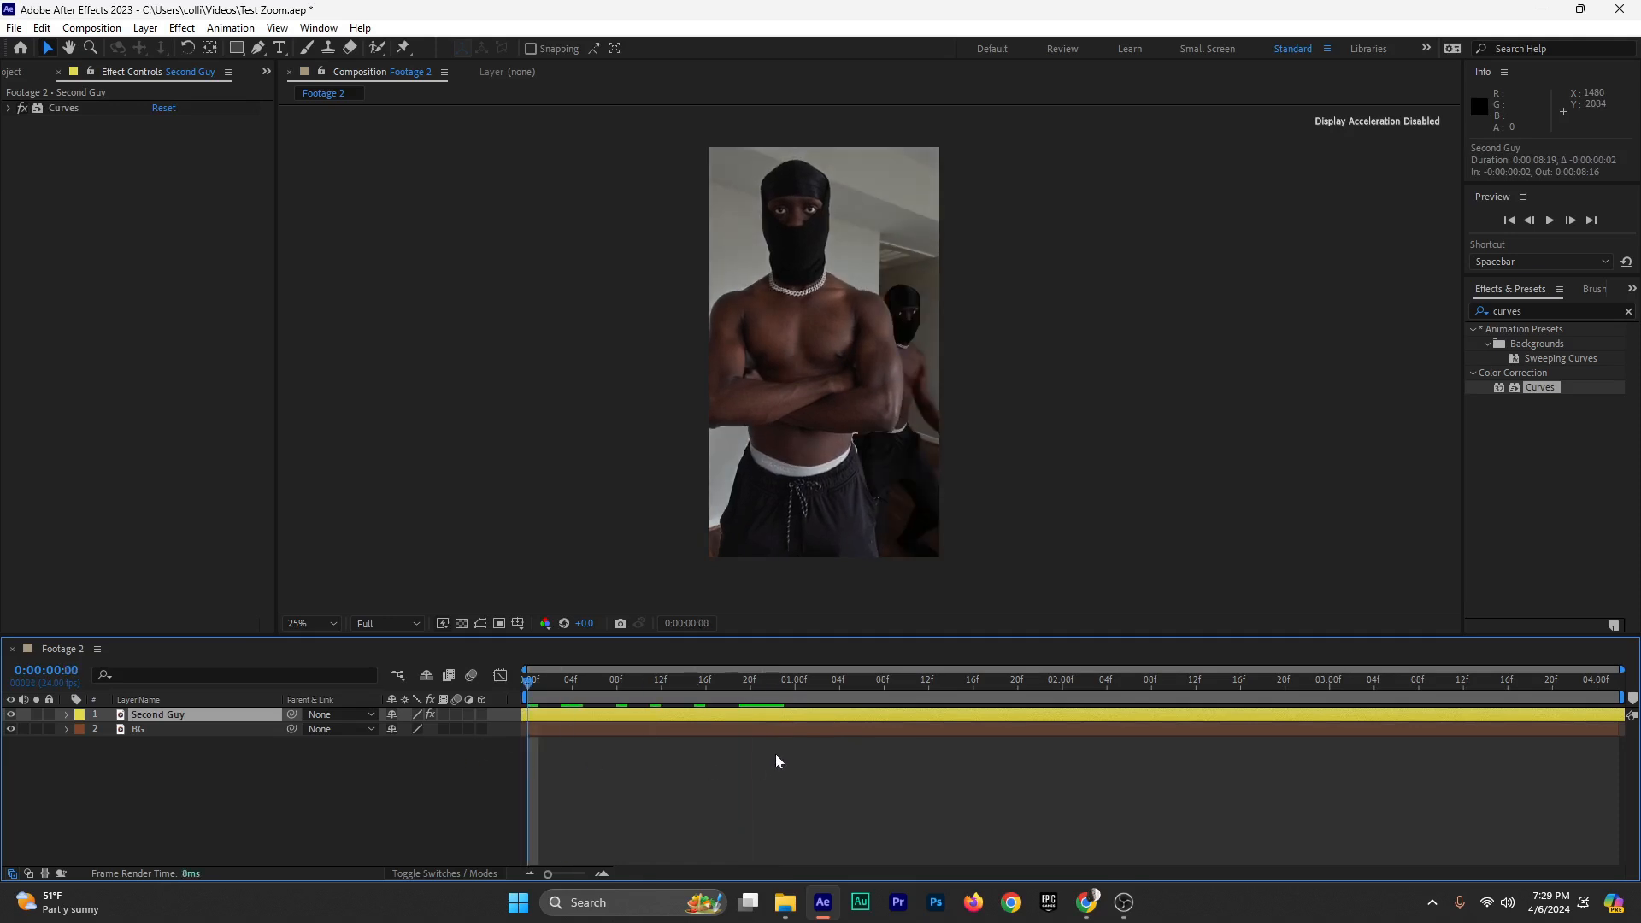
pyautogui.press('space')
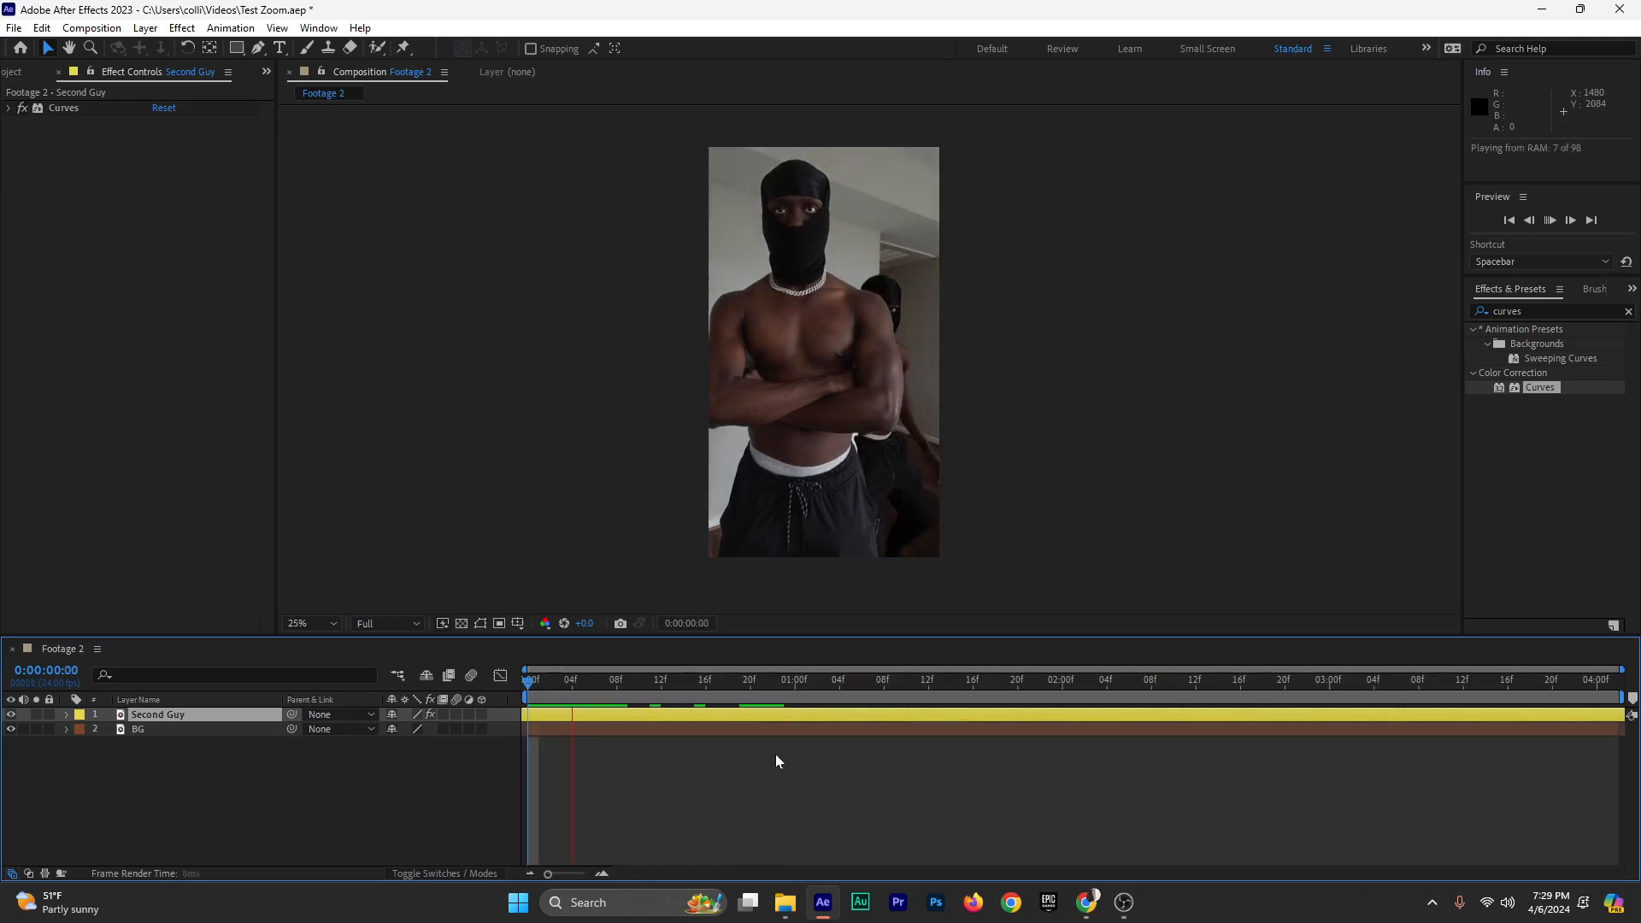
# Check the background with Second Guy briefly hidden, shift that layer earlier to start at -0:00:00:13, and preview the timing
pyautogui.moveTo(707, 682); pyautogui.dragTo(535, 728)
pyautogui.click(10, 715)
pyautogui.click(12, 714)
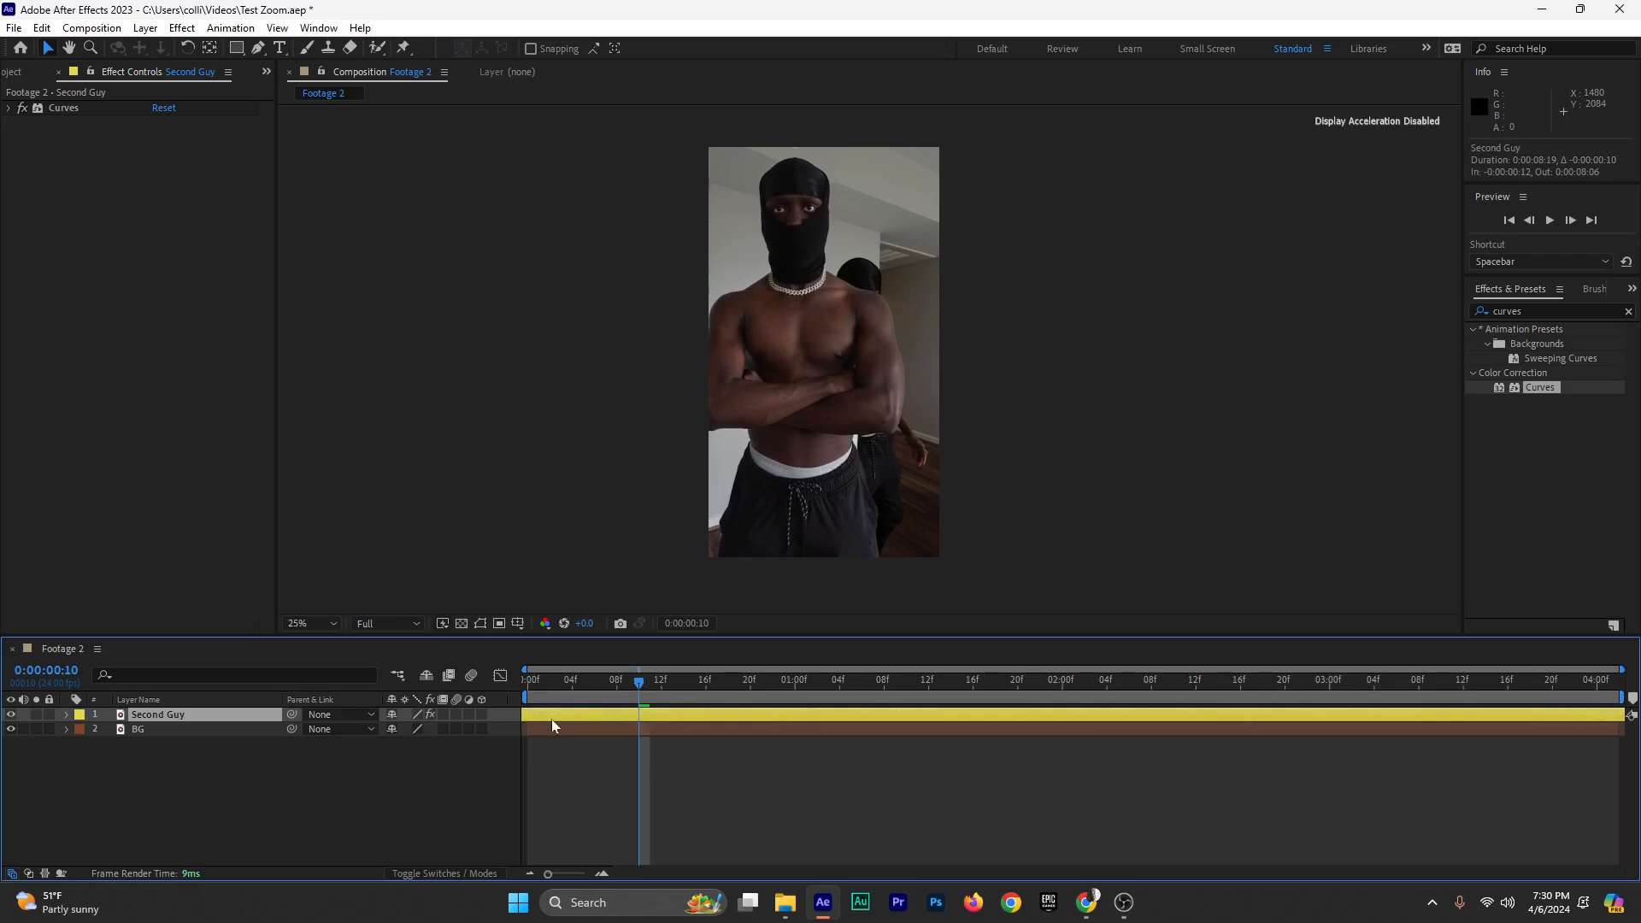
pyautogui.press('space')
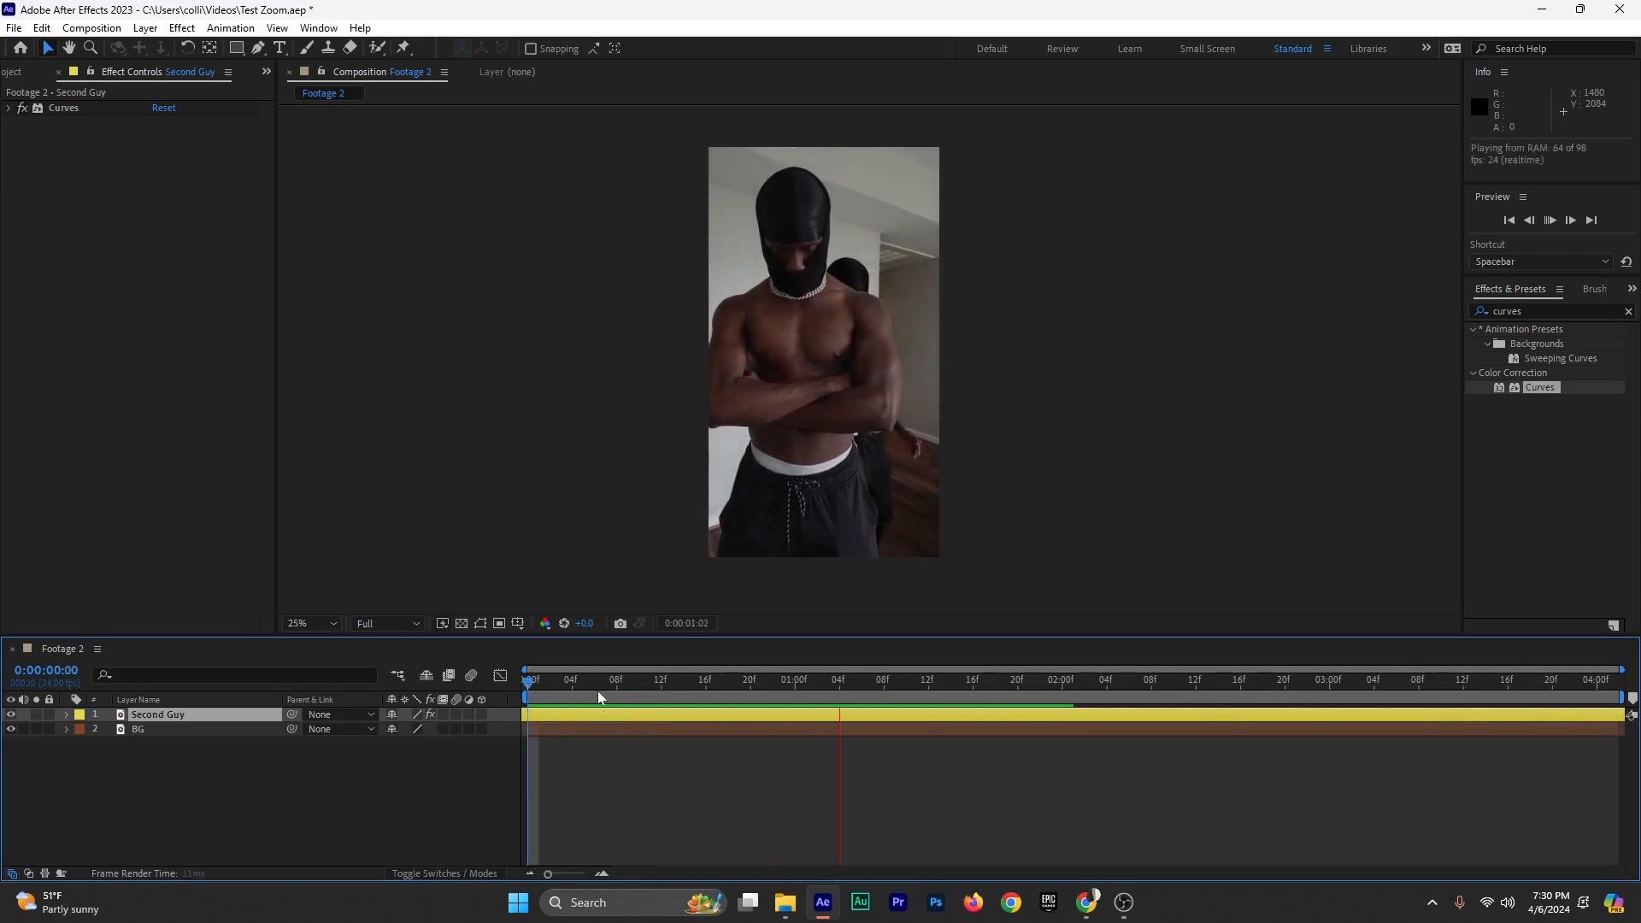
pyautogui.moveTo(598, 691); pyautogui.dragTo(652, 699)
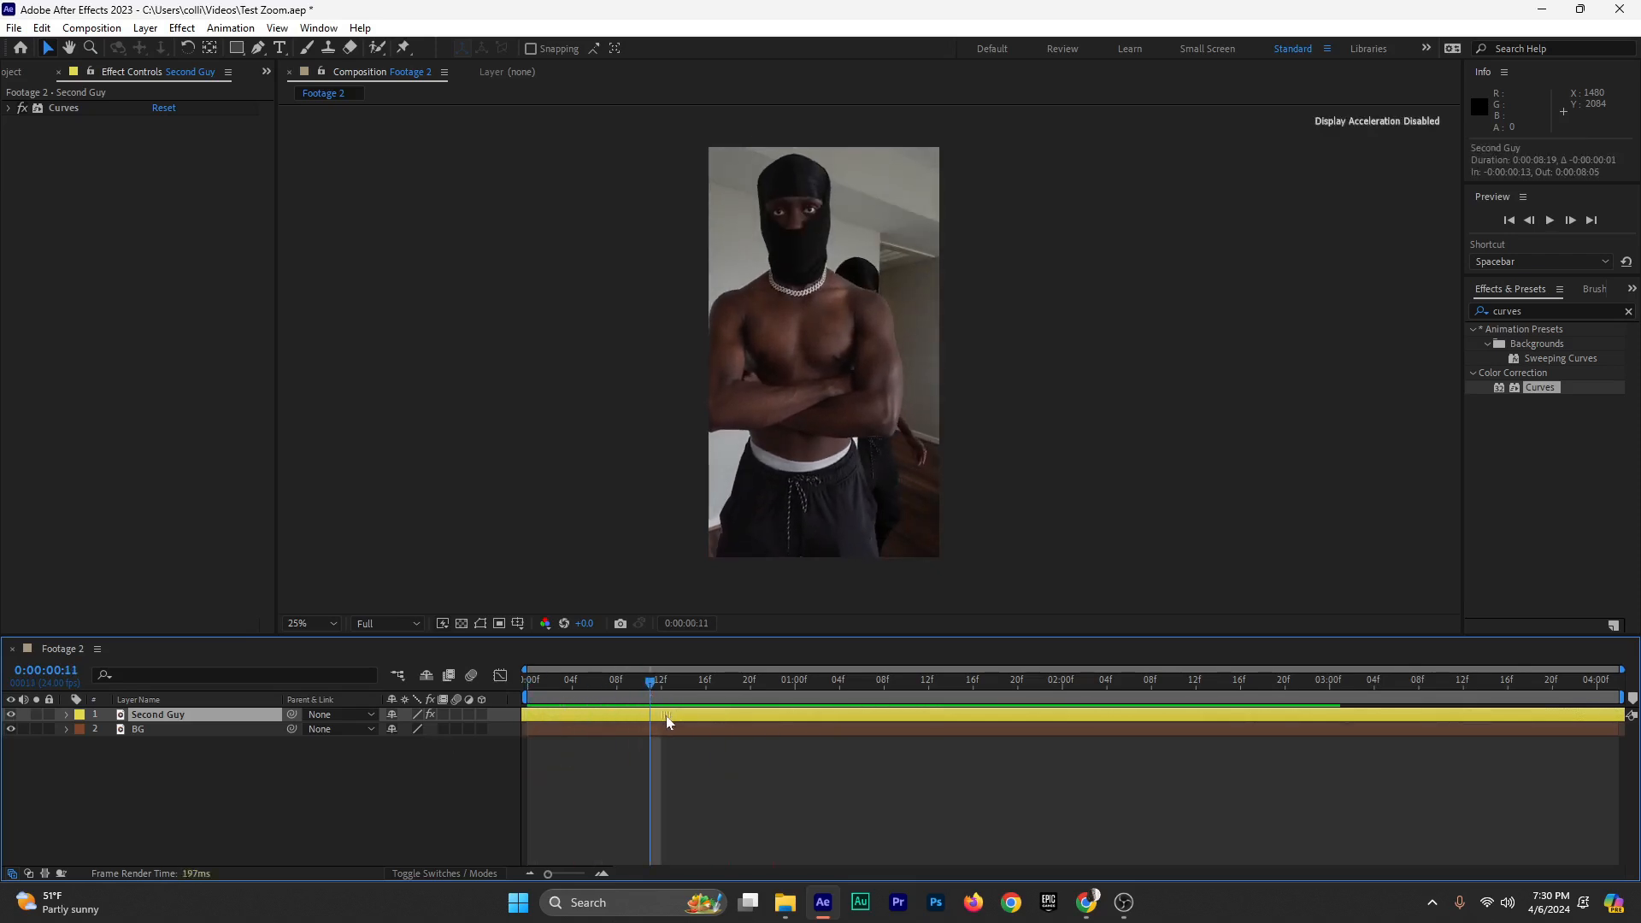
pyautogui.press('space')
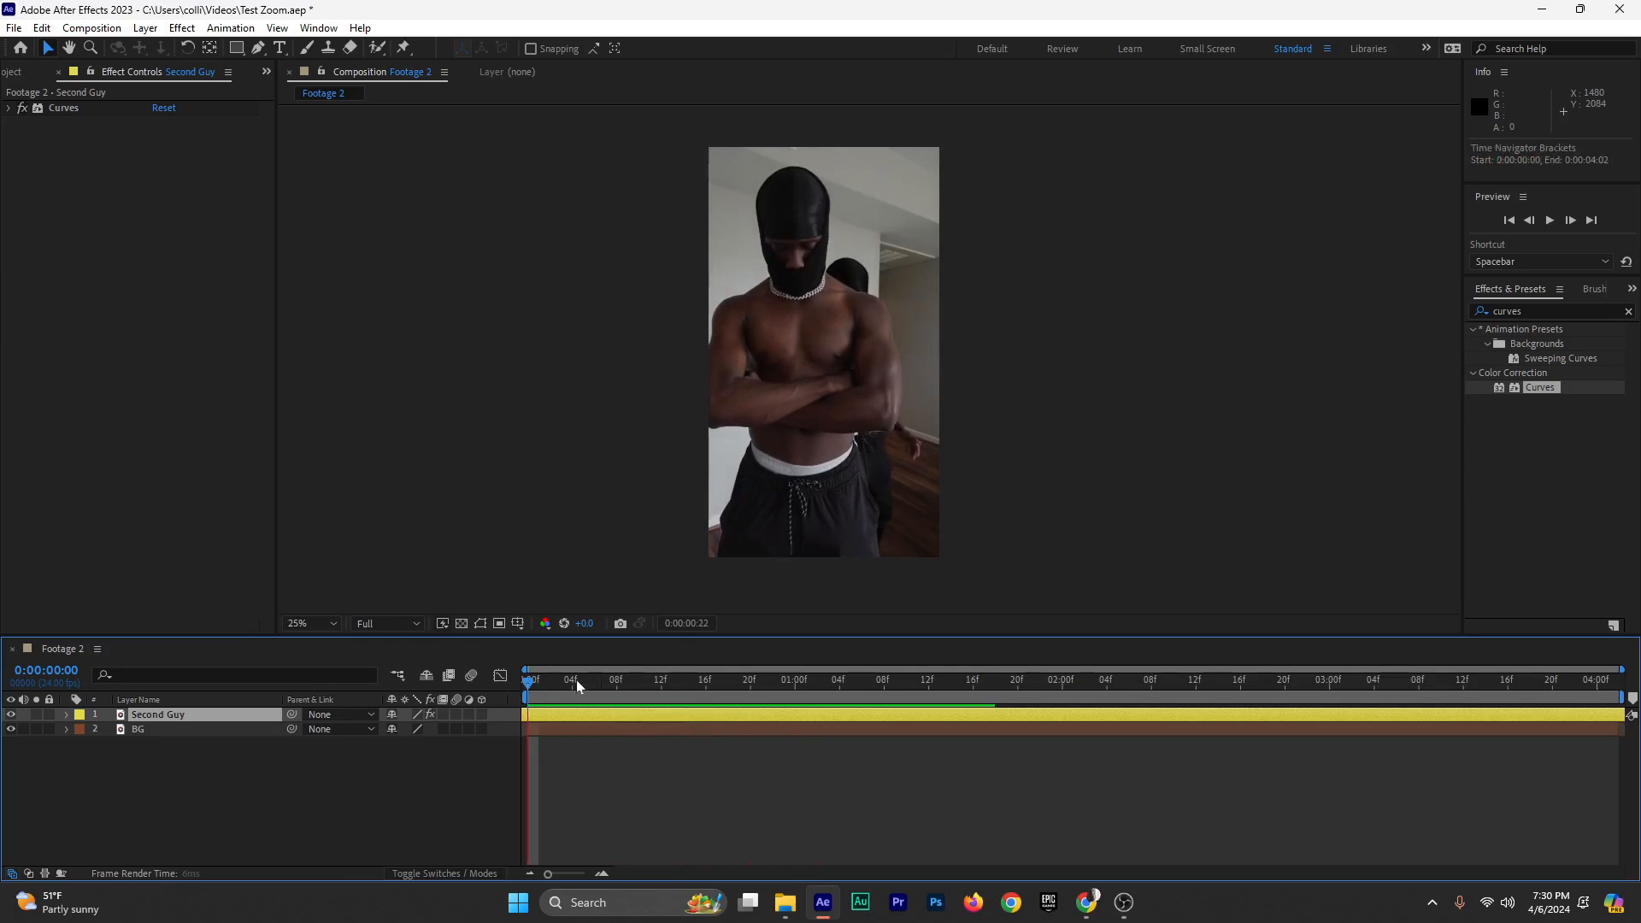
# Examine the BG action with Second Guy hidden, restore the layer, shift it earlier to start at -0:00:00:18, and preview
pyautogui.click(11, 715)
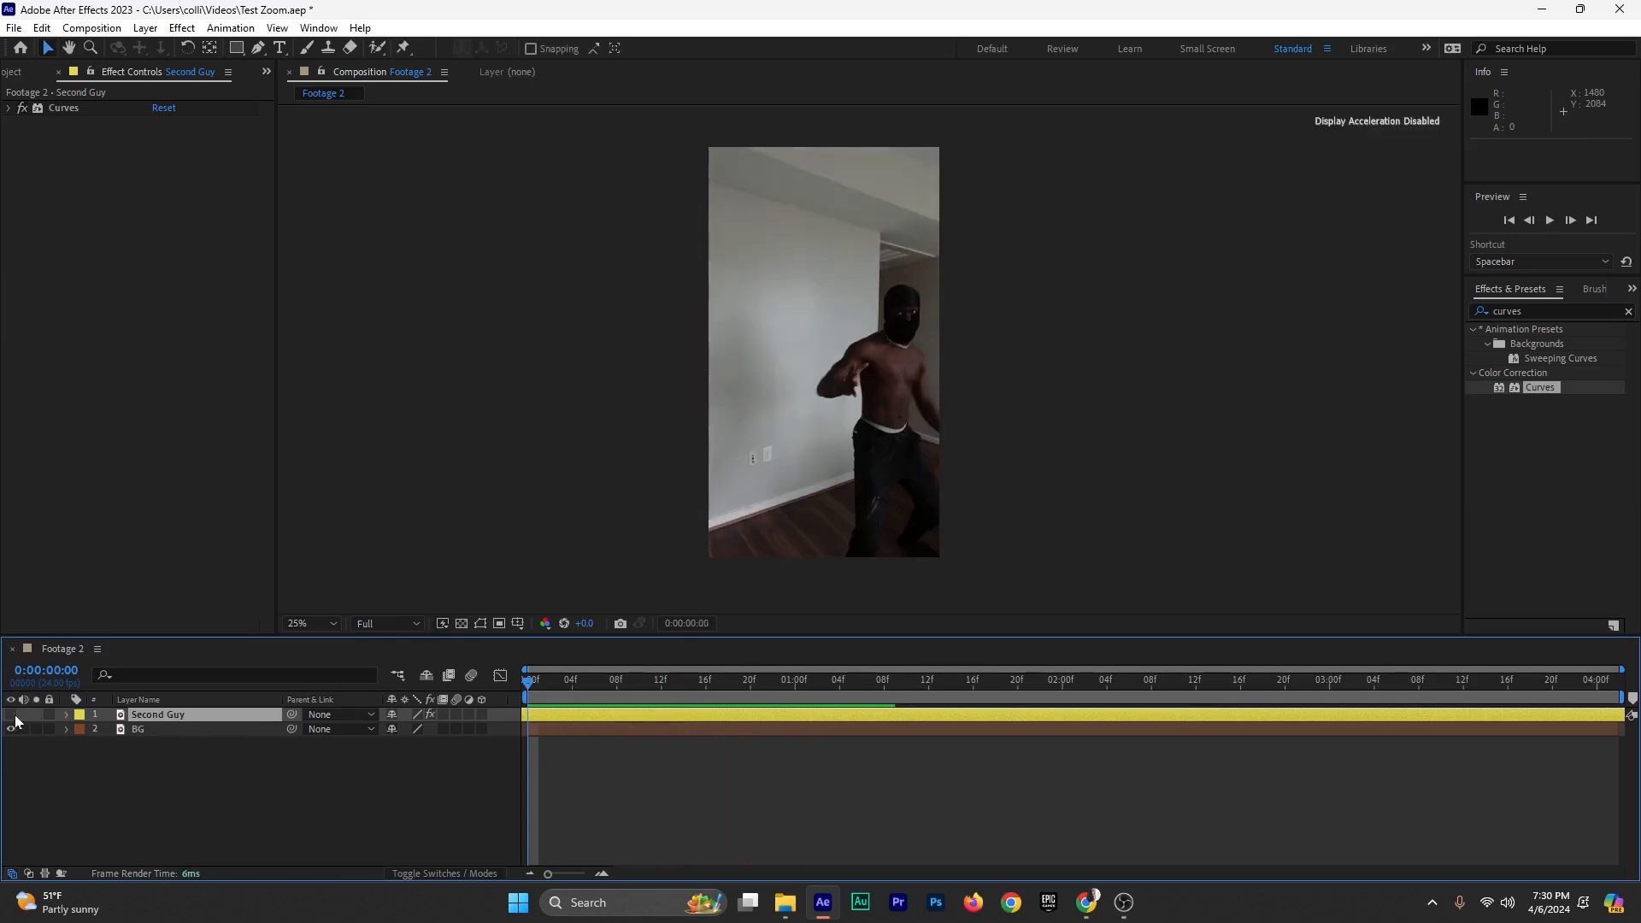
pyautogui.moveTo(620, 681); pyautogui.dragTo(572, 718)
pyautogui.click(11, 715)
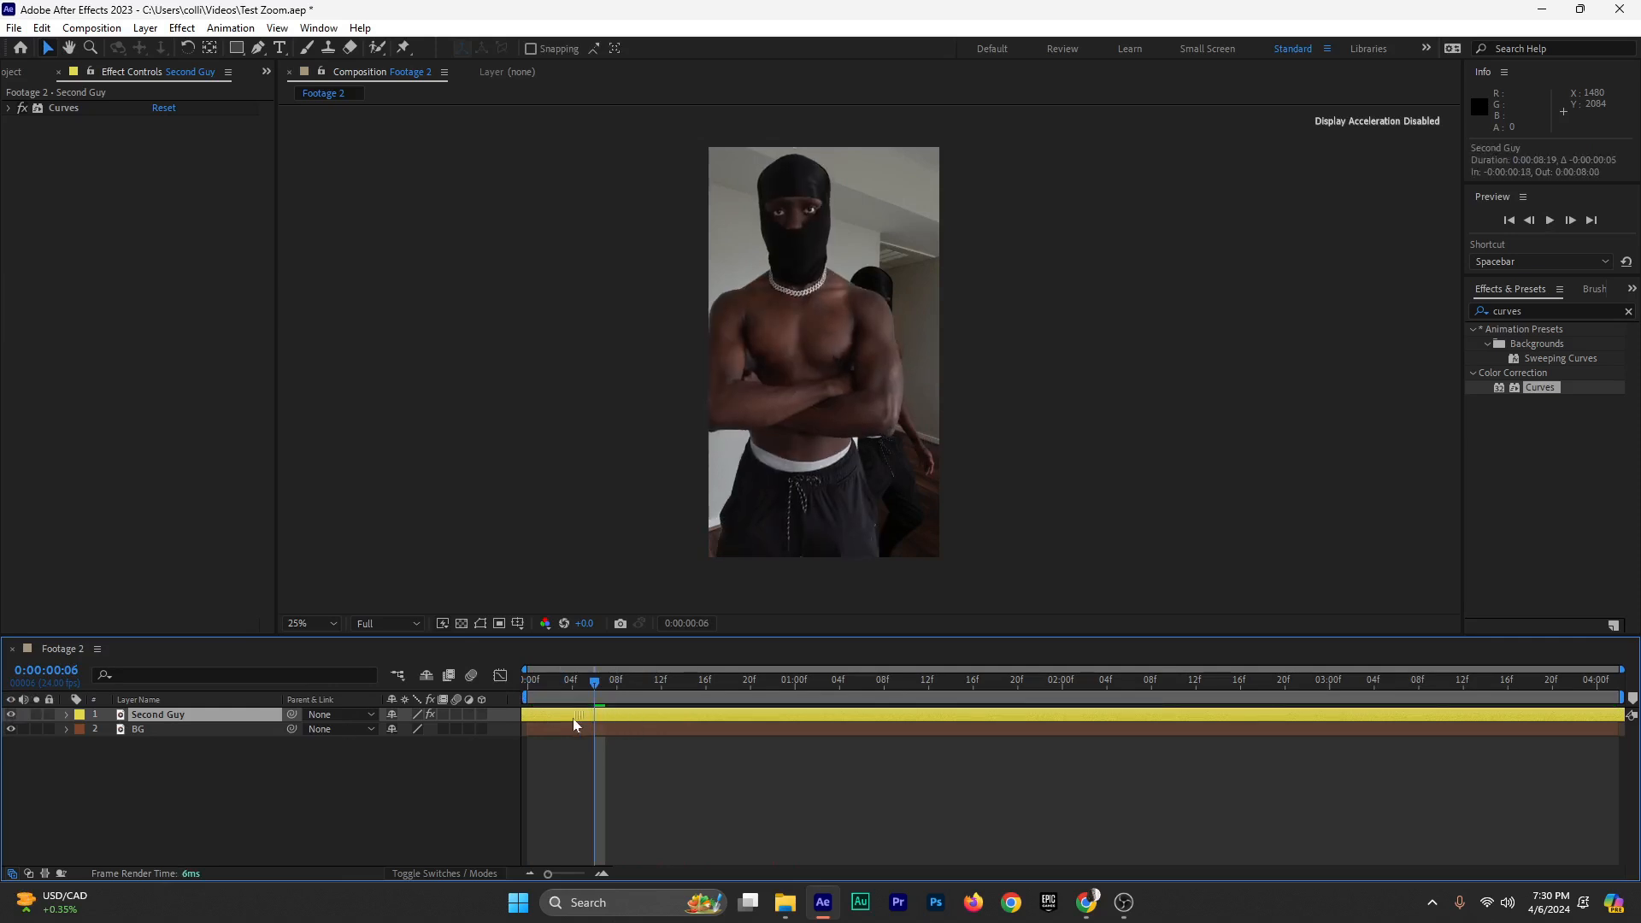
pyautogui.press('space')
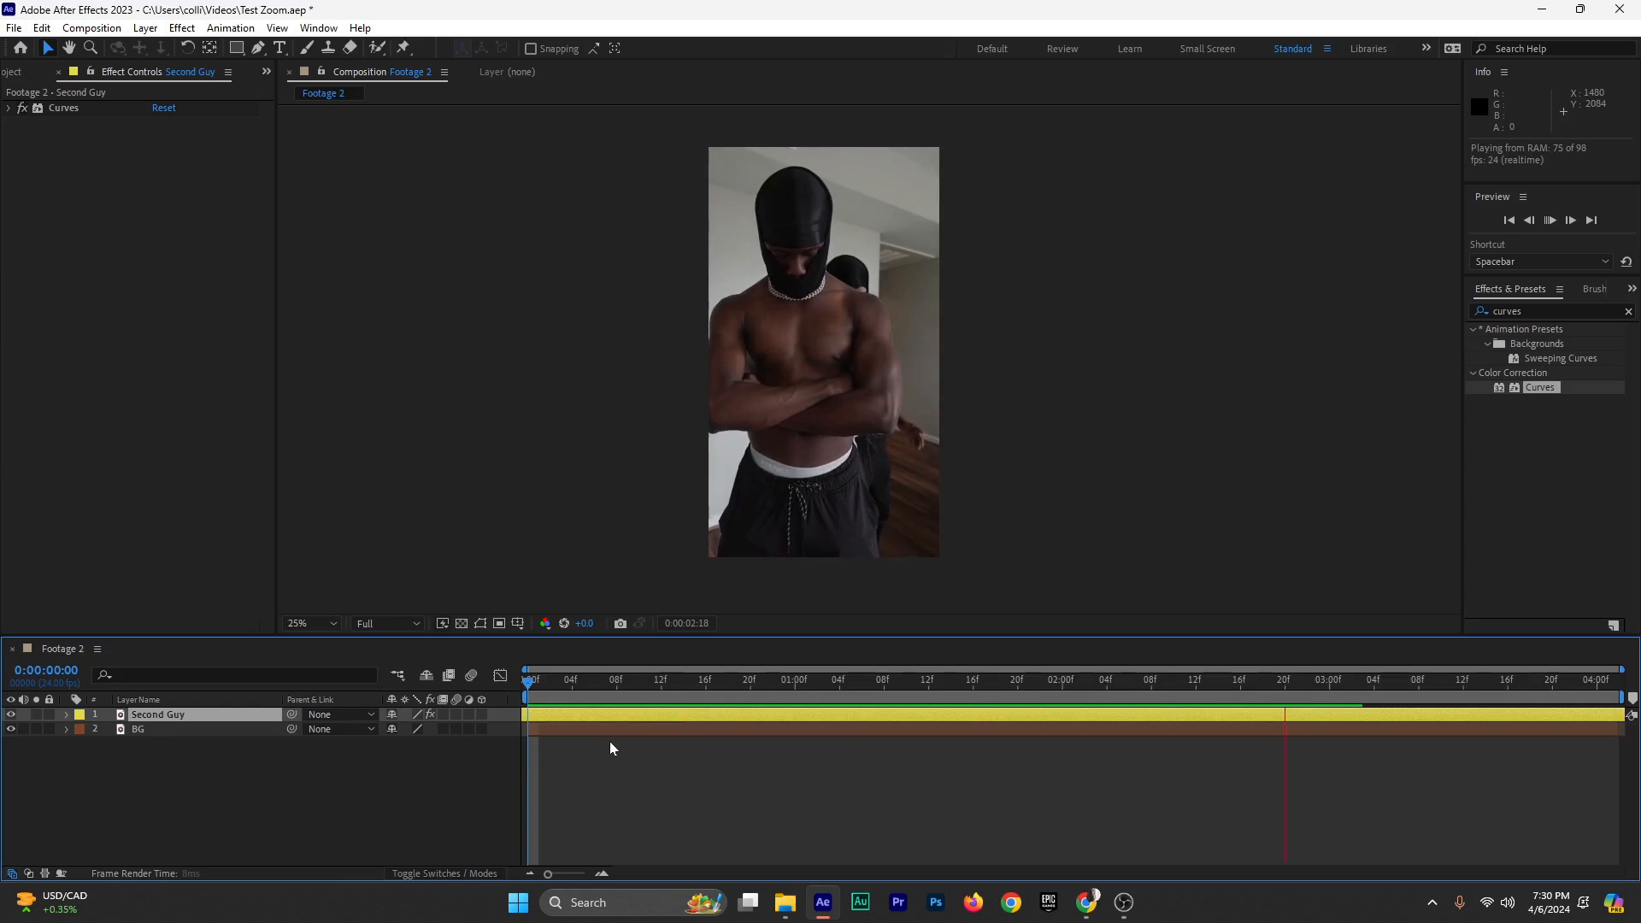
# Go to 0:00:00:09, move Second Guy up in the frame to position 384, 840, and preview the composite
pyautogui.click(564, 681)
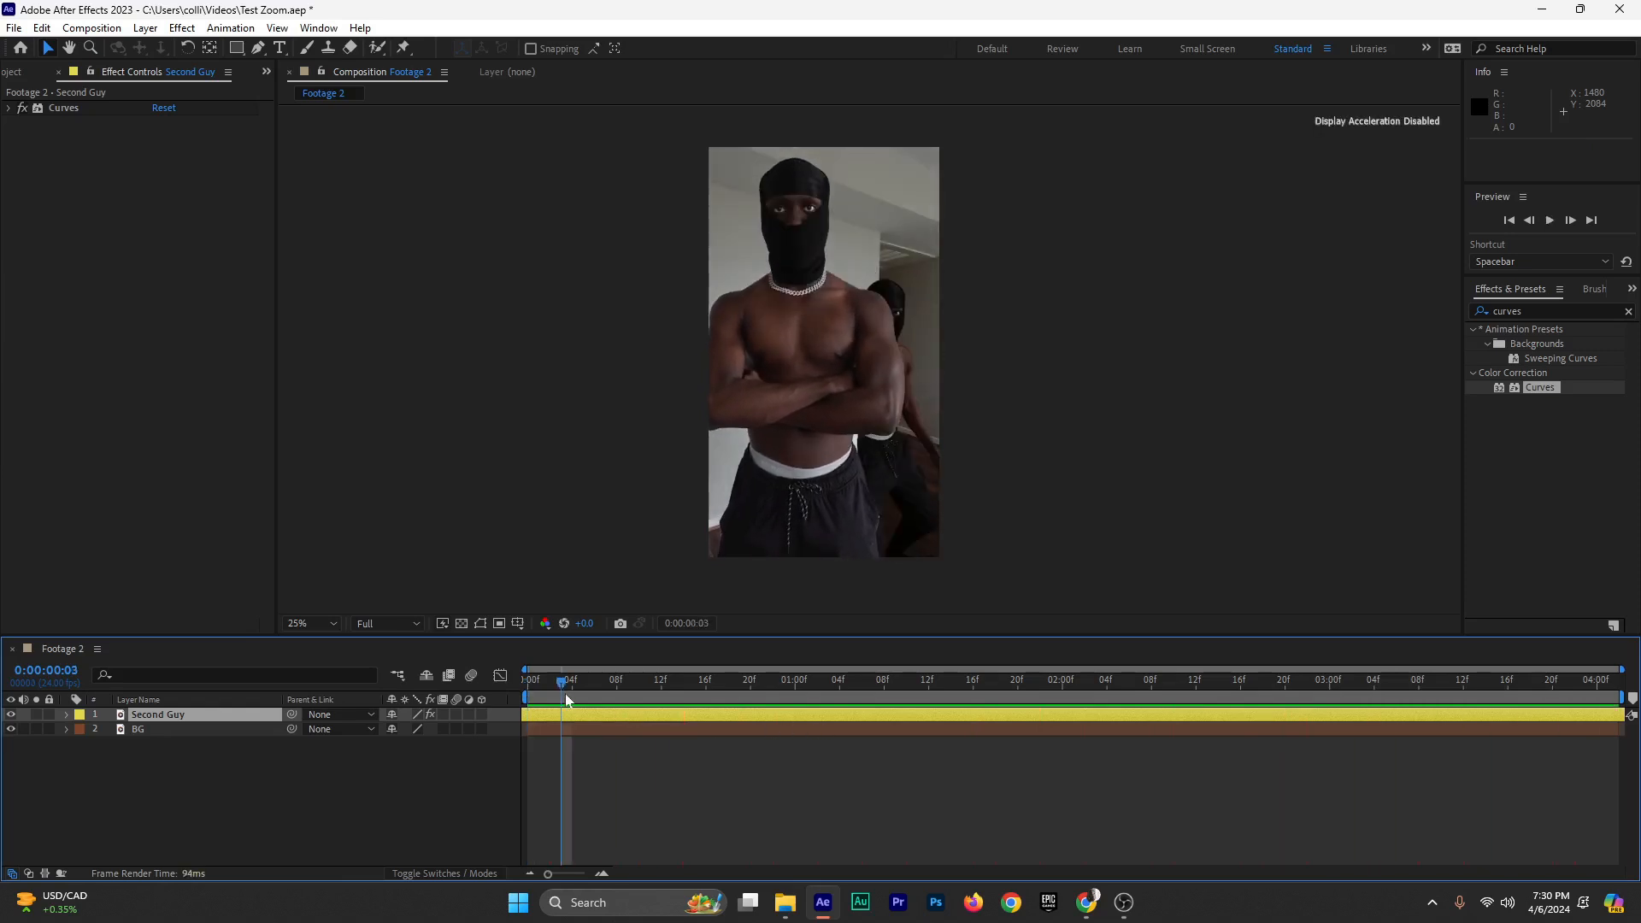
pyautogui.moveTo(566, 699); pyautogui.dragTo(628, 697)
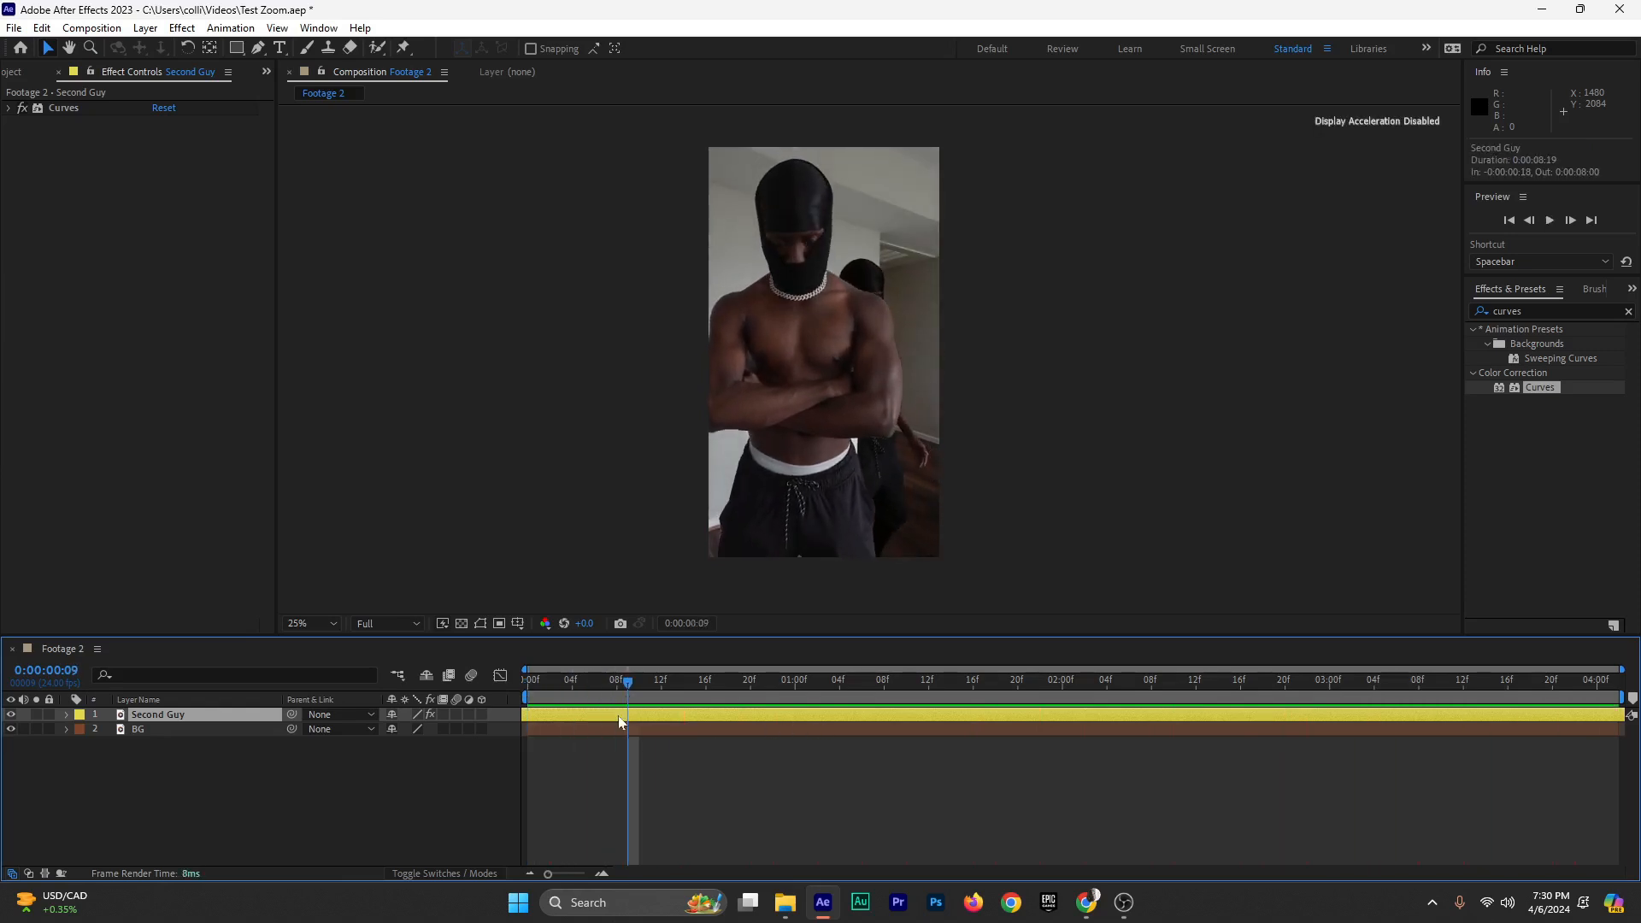
pyautogui.moveTo(873, 431); pyautogui.dragTo(872, 420)
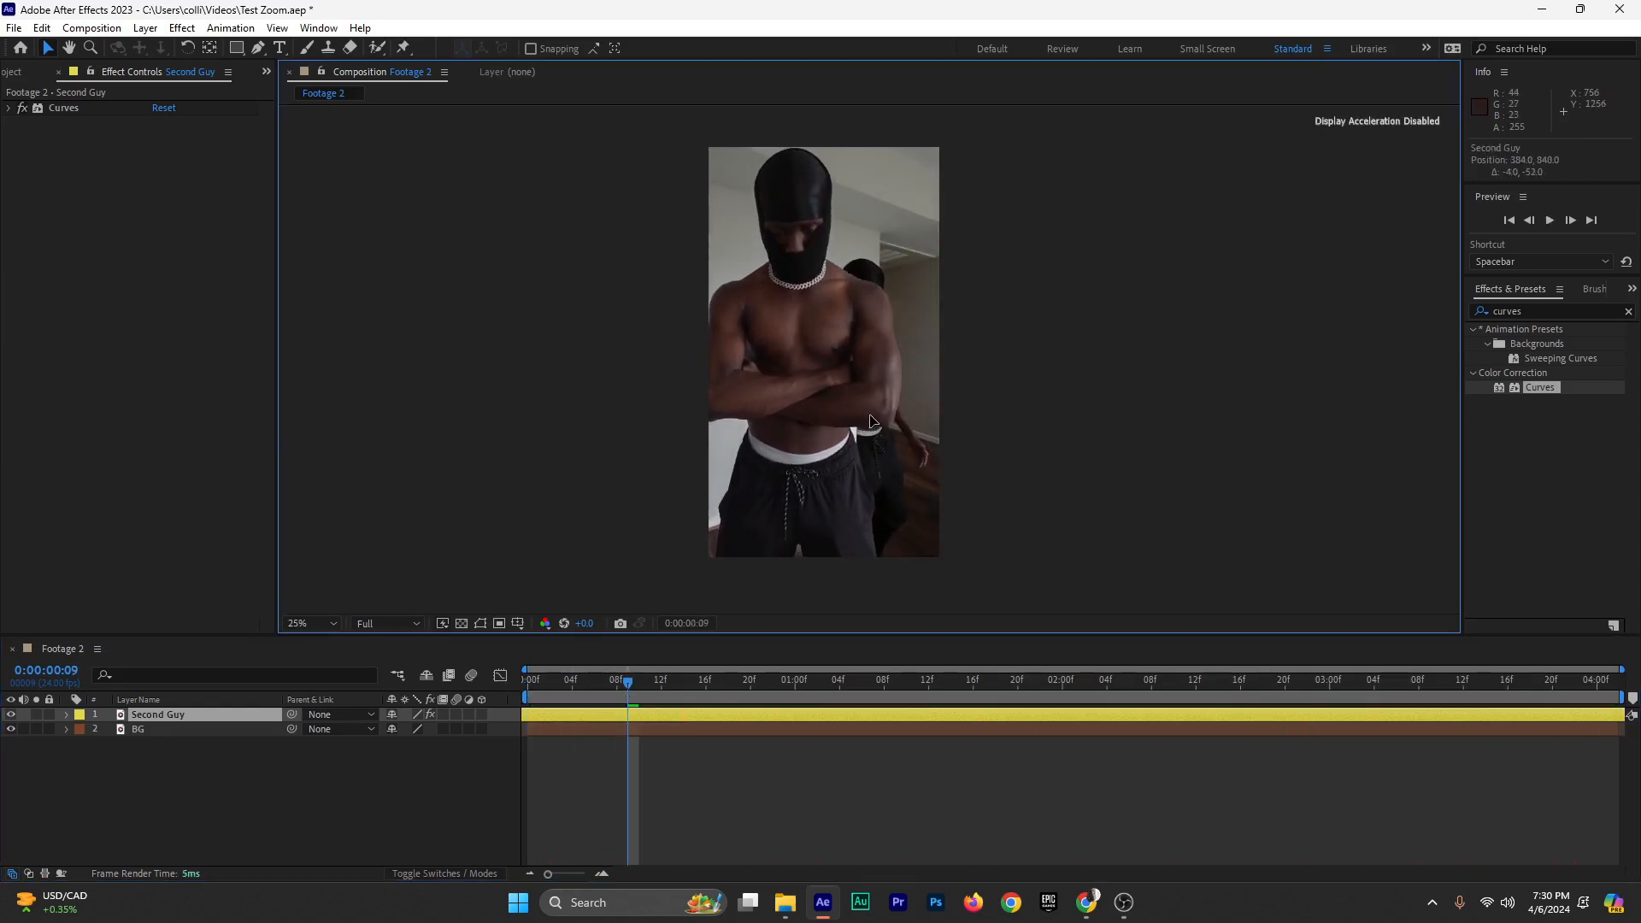
pyautogui.click(732, 582)
pyautogui.press('space')
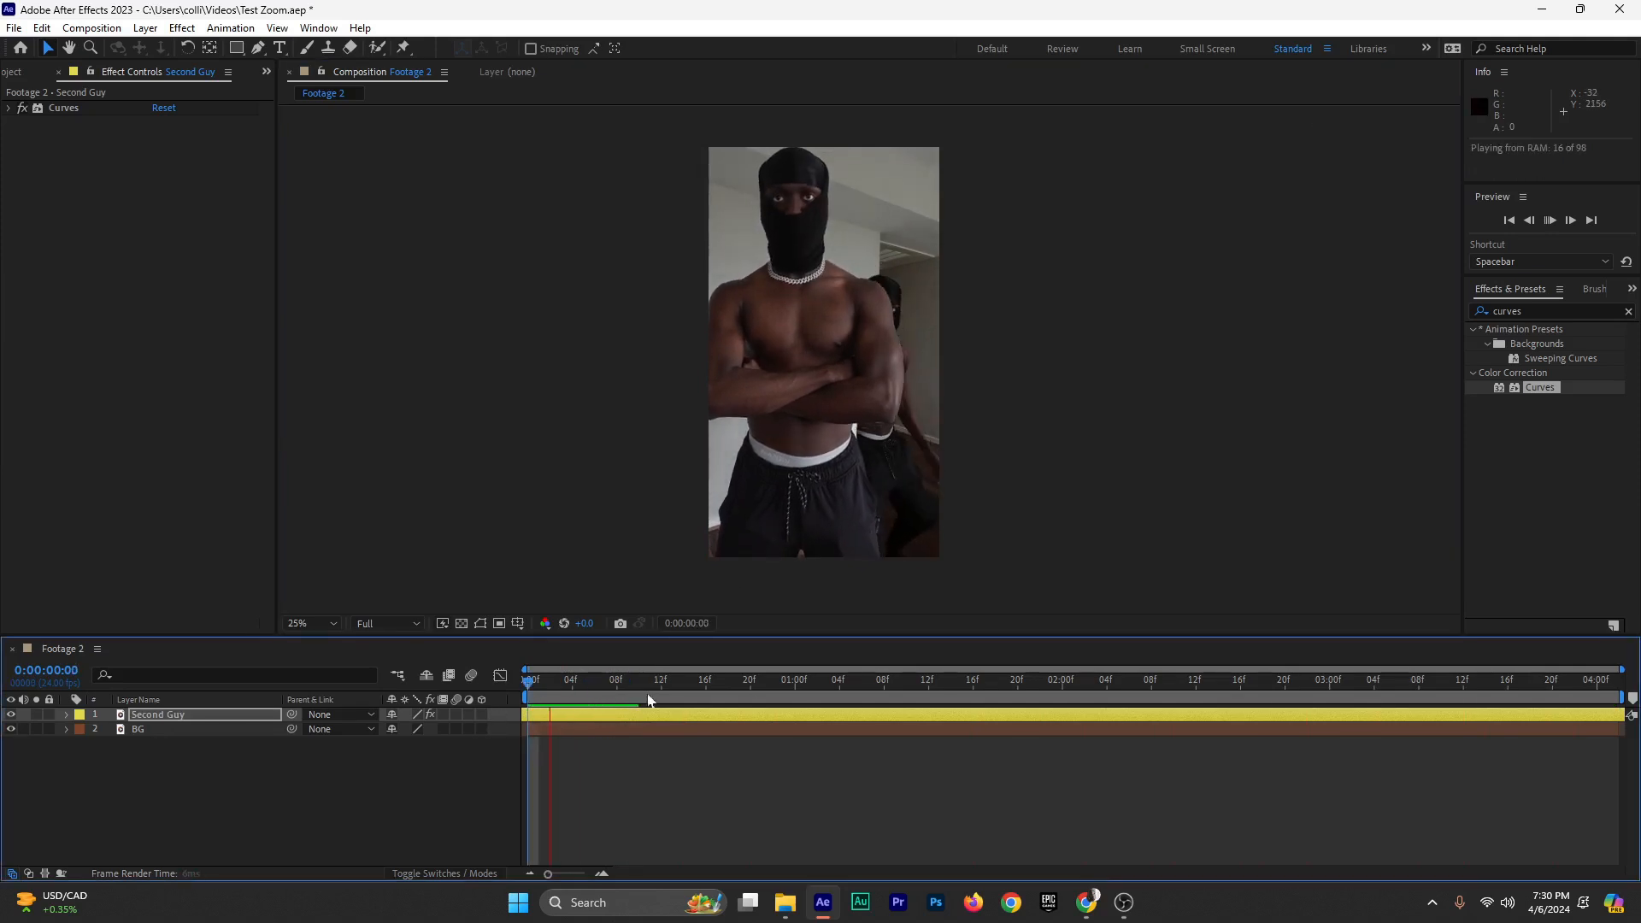
pyautogui.press('space')
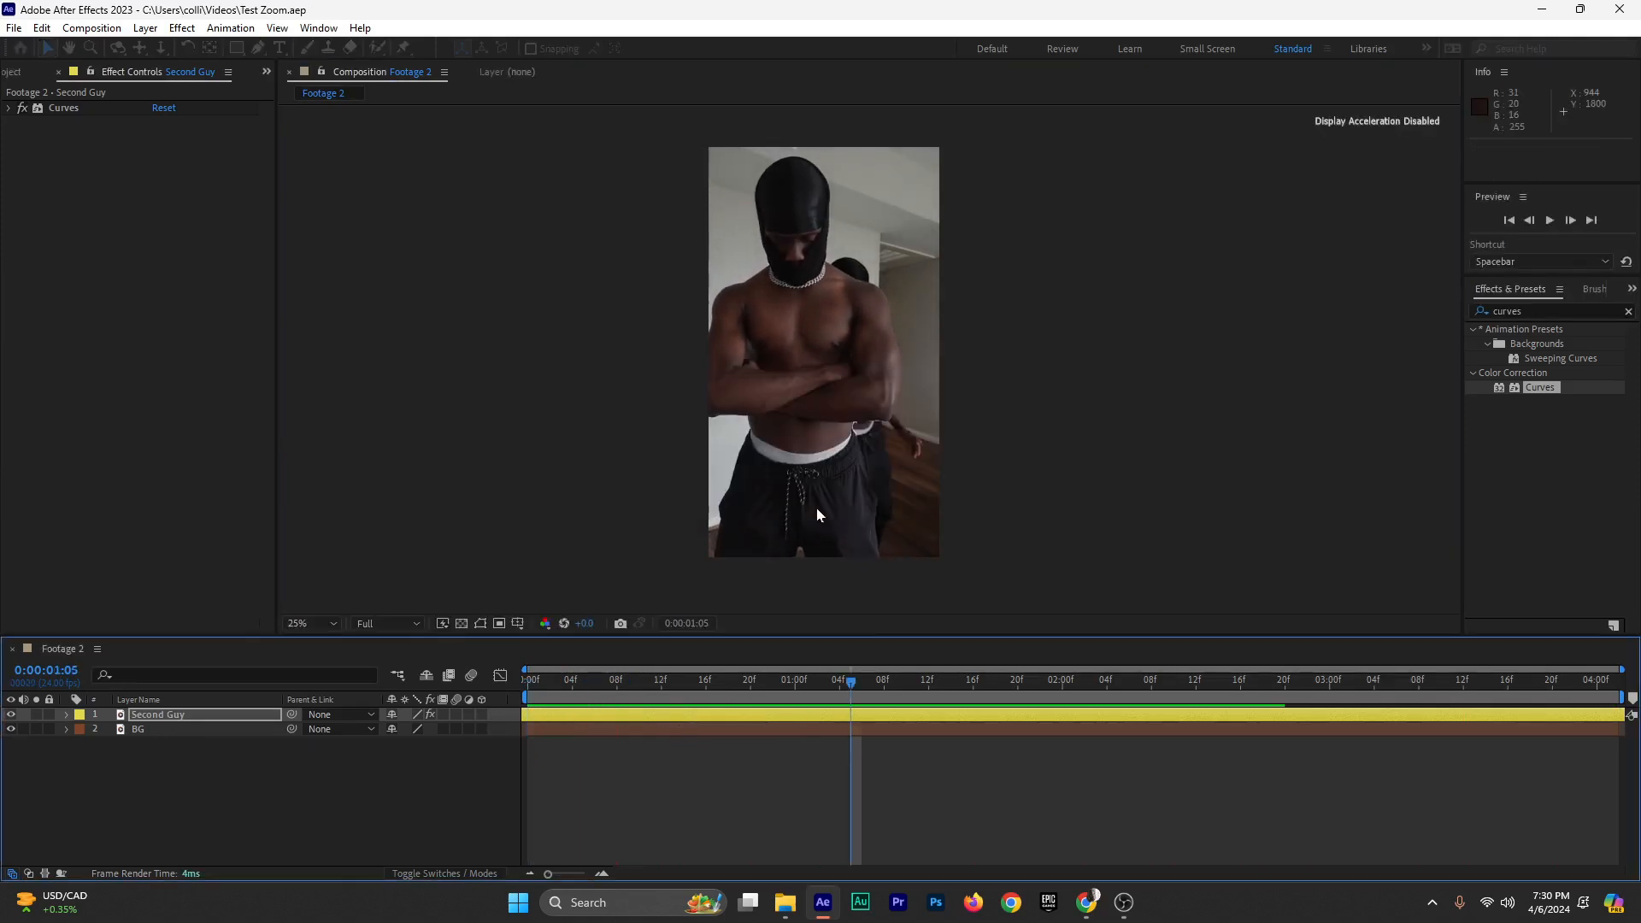
# Hide Second Guy, duplicate the BG layer, split the duplicate at 0:00:00:09 and delete its earlier portion
pyautogui.click(11, 714)
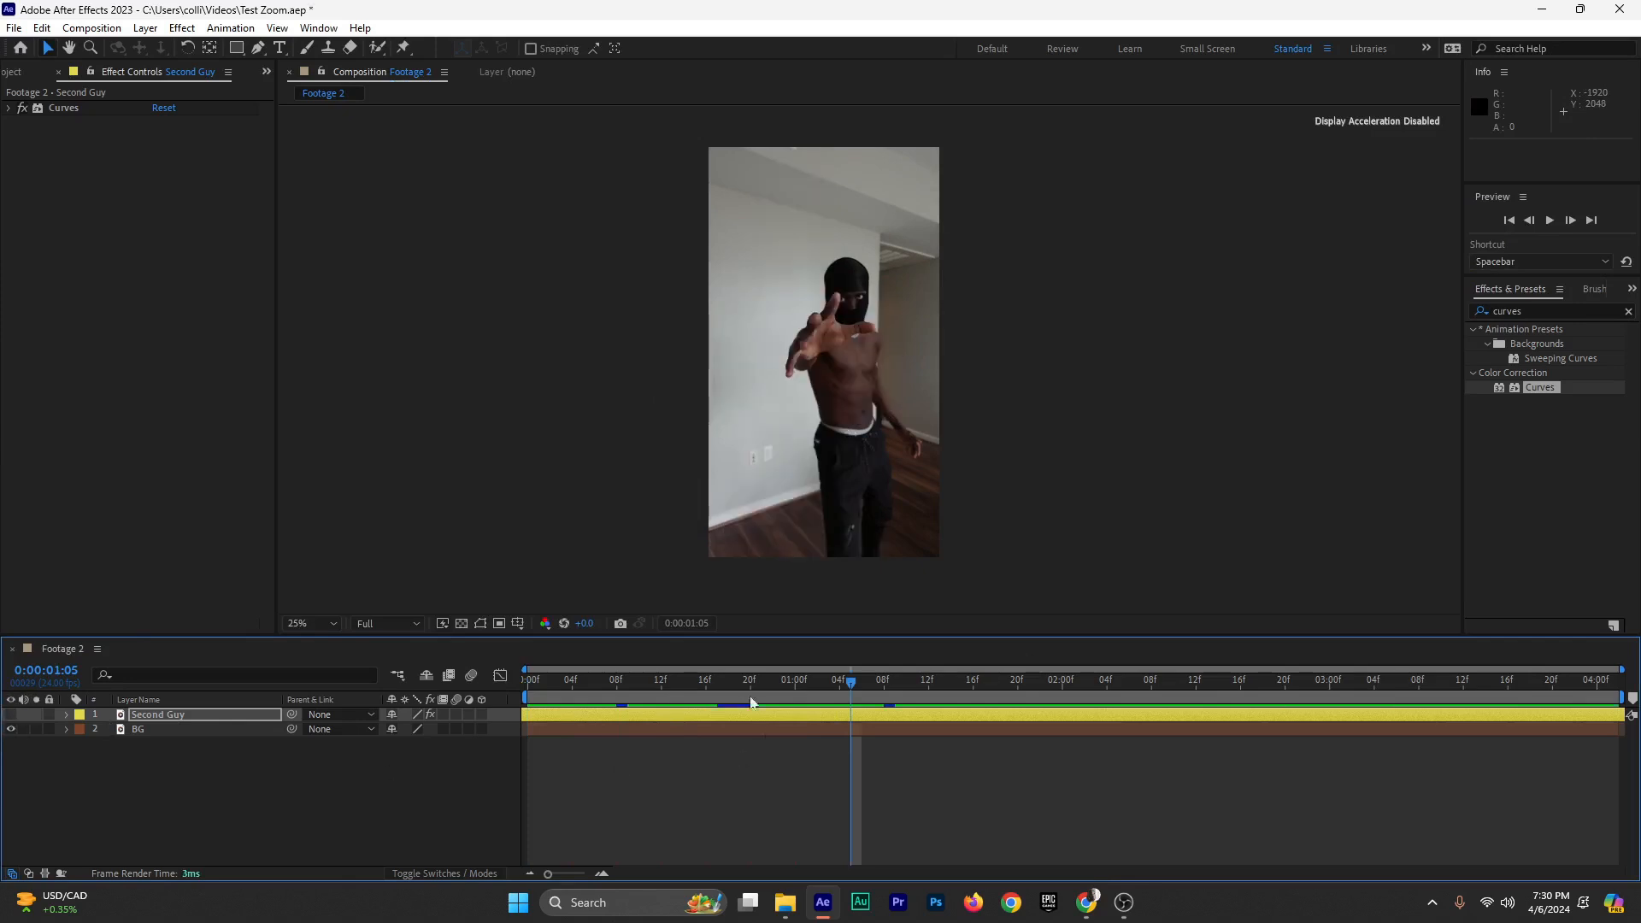
pyautogui.moveTo(752, 682); pyautogui.dragTo(631, 720)
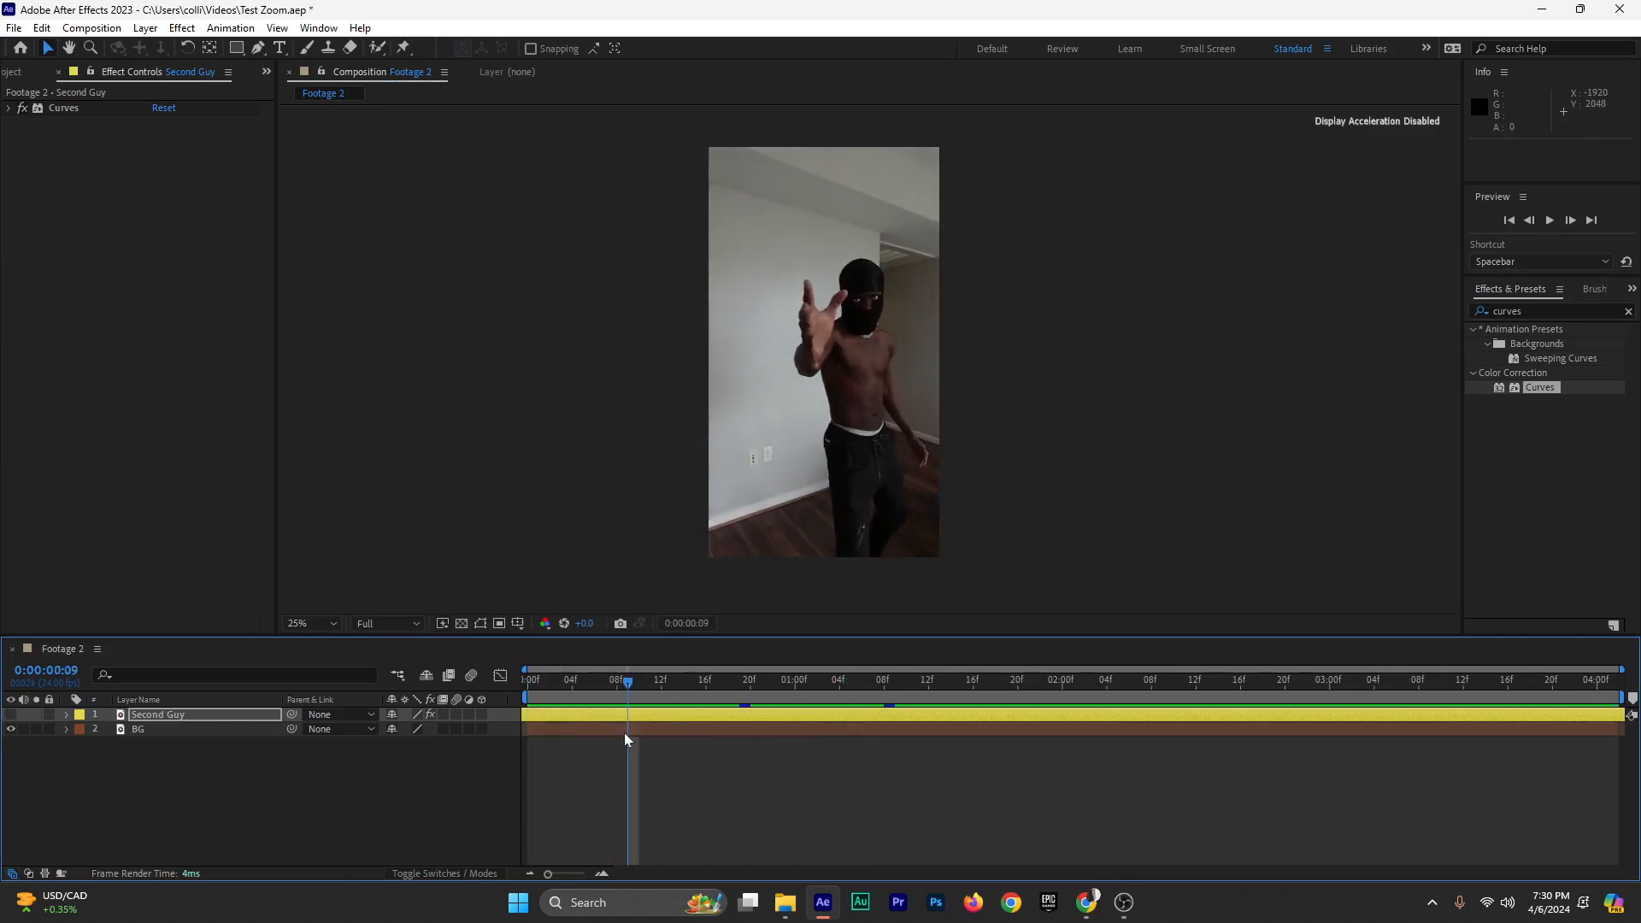
pyautogui.click(624, 731)
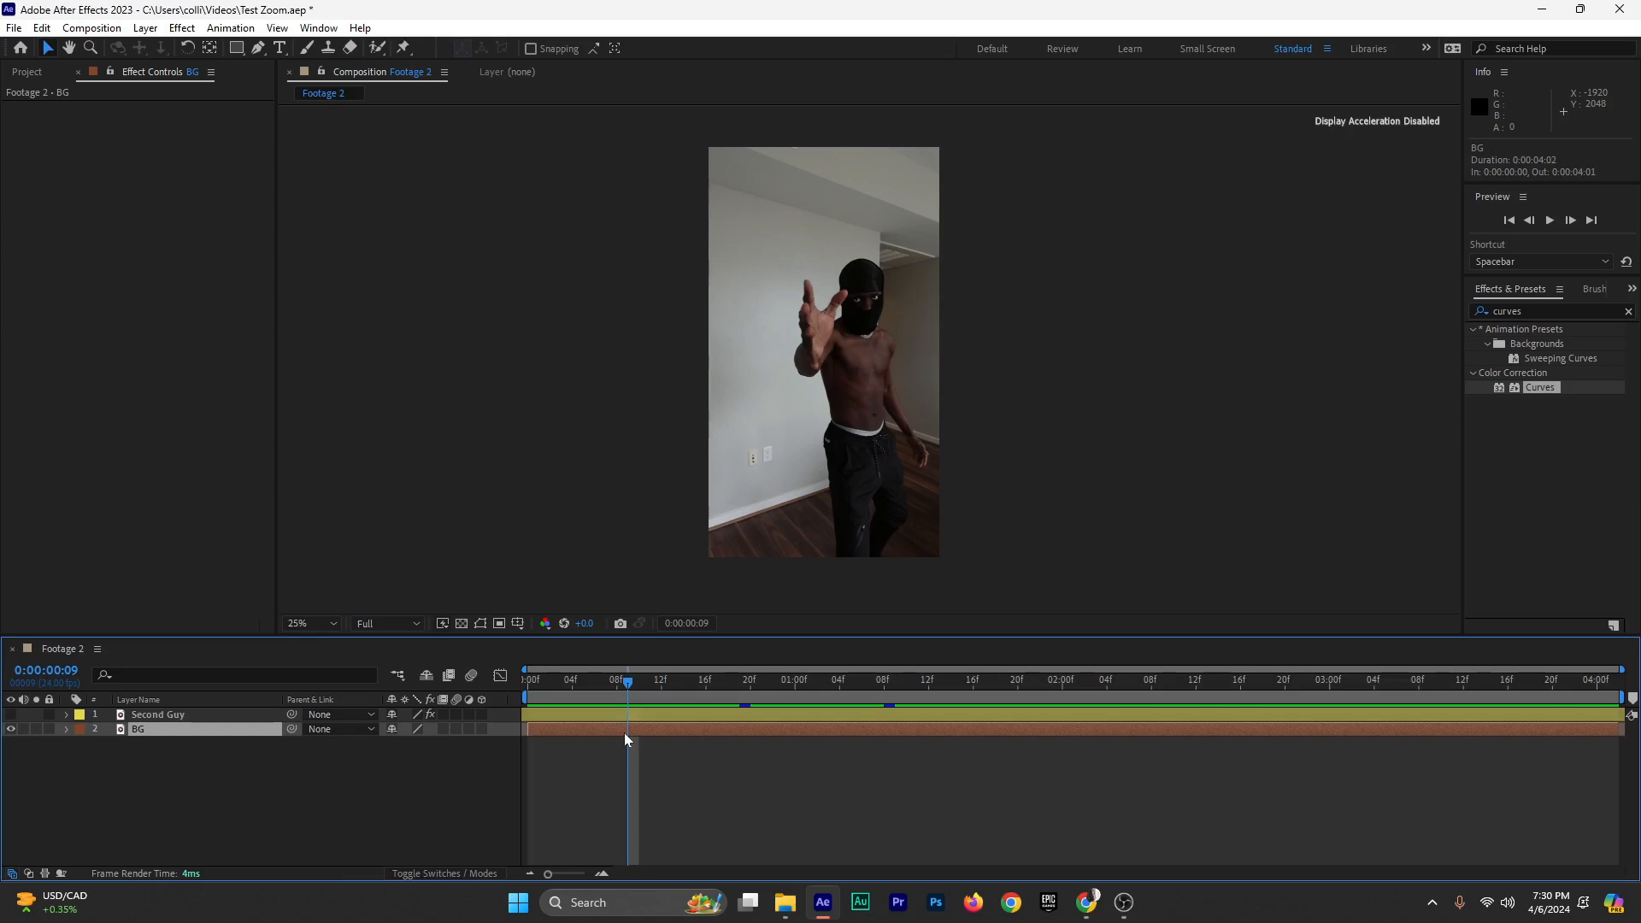
pyautogui.hotkey('ctrl', 'd')
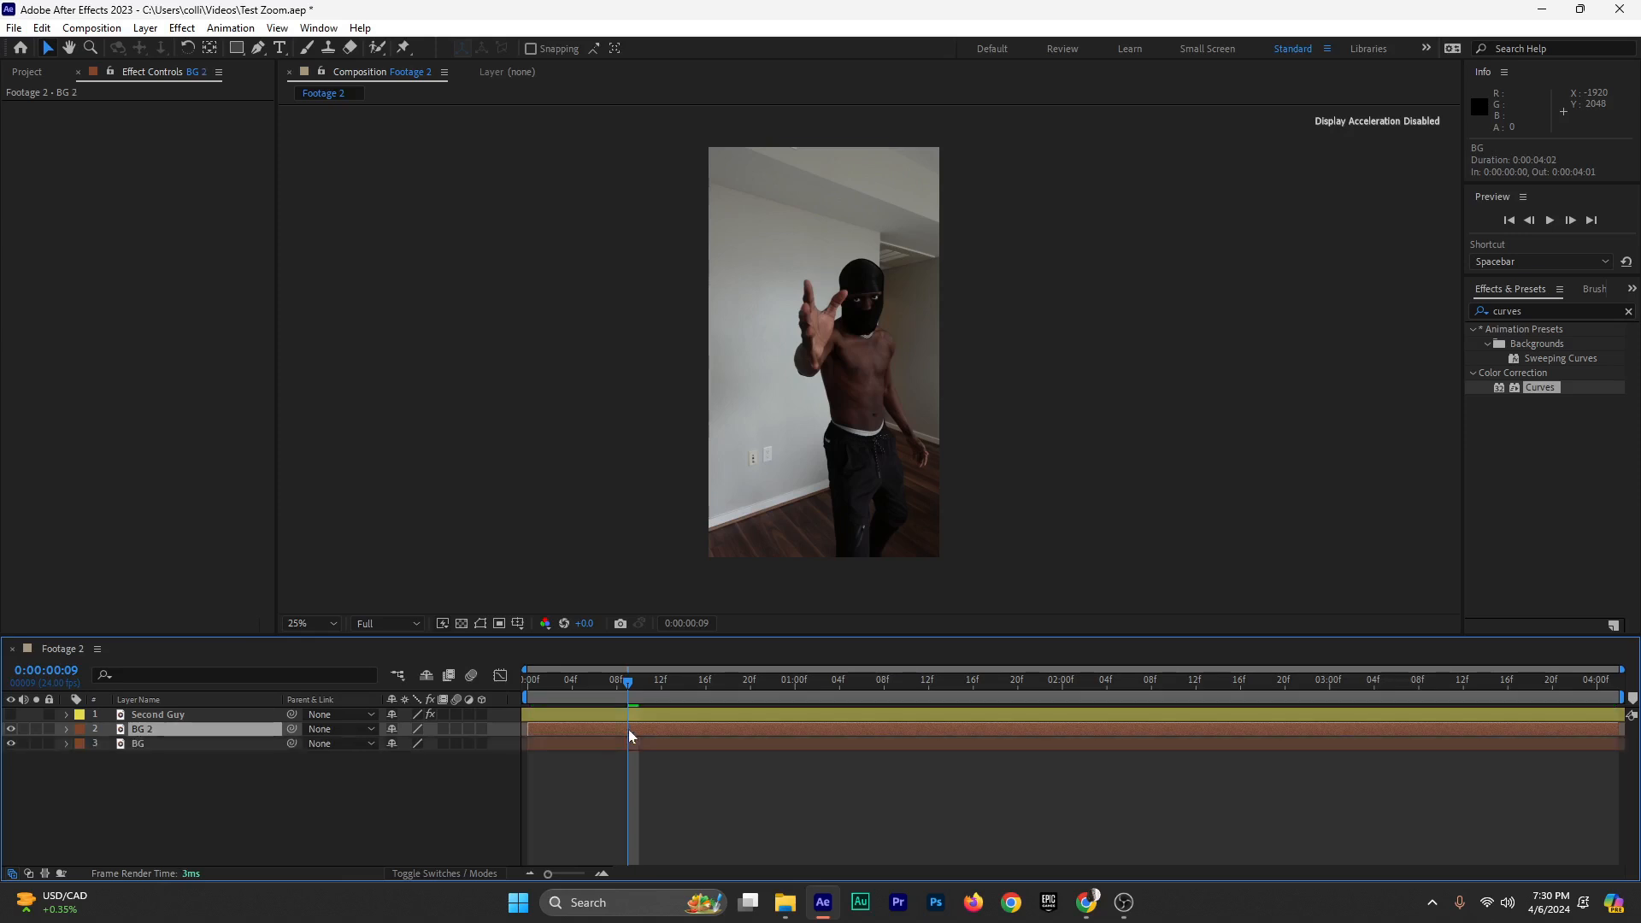
pyautogui.hotkey('ctrl', 'shift', 'd')
pyautogui.click(612, 742)
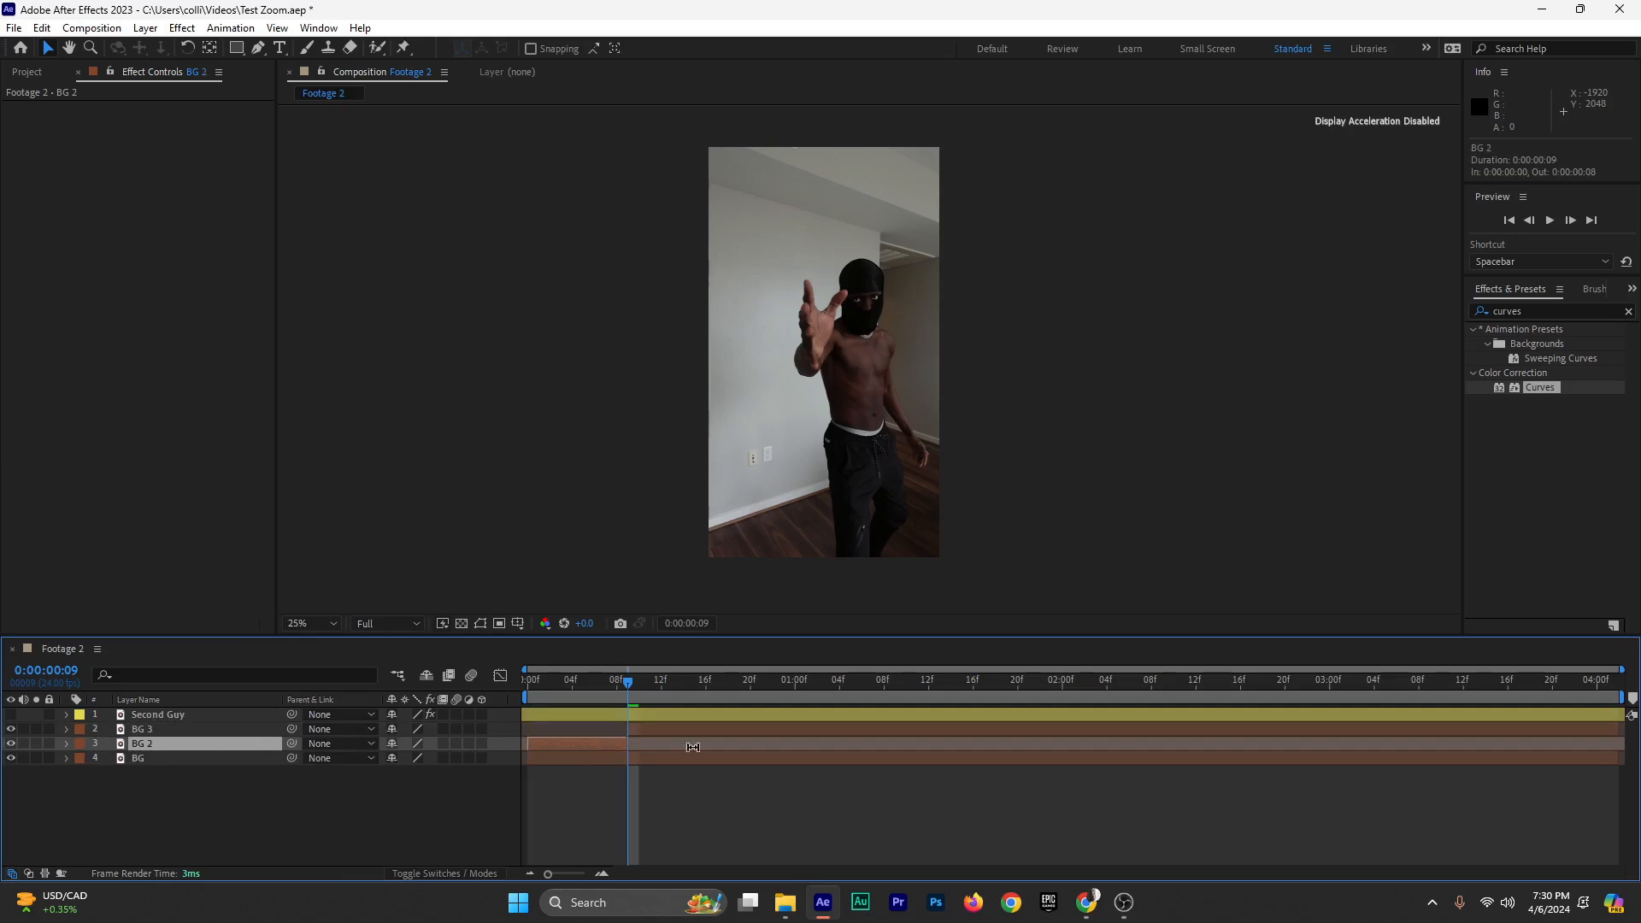
pyautogui.press('Delete')
# Split the BG 3 layer at 0:00:03:20 and delete its later portion
pyautogui.moveTo(623, 680); pyautogui.dragTo(1556, 706)
pyautogui.click(1554, 726)
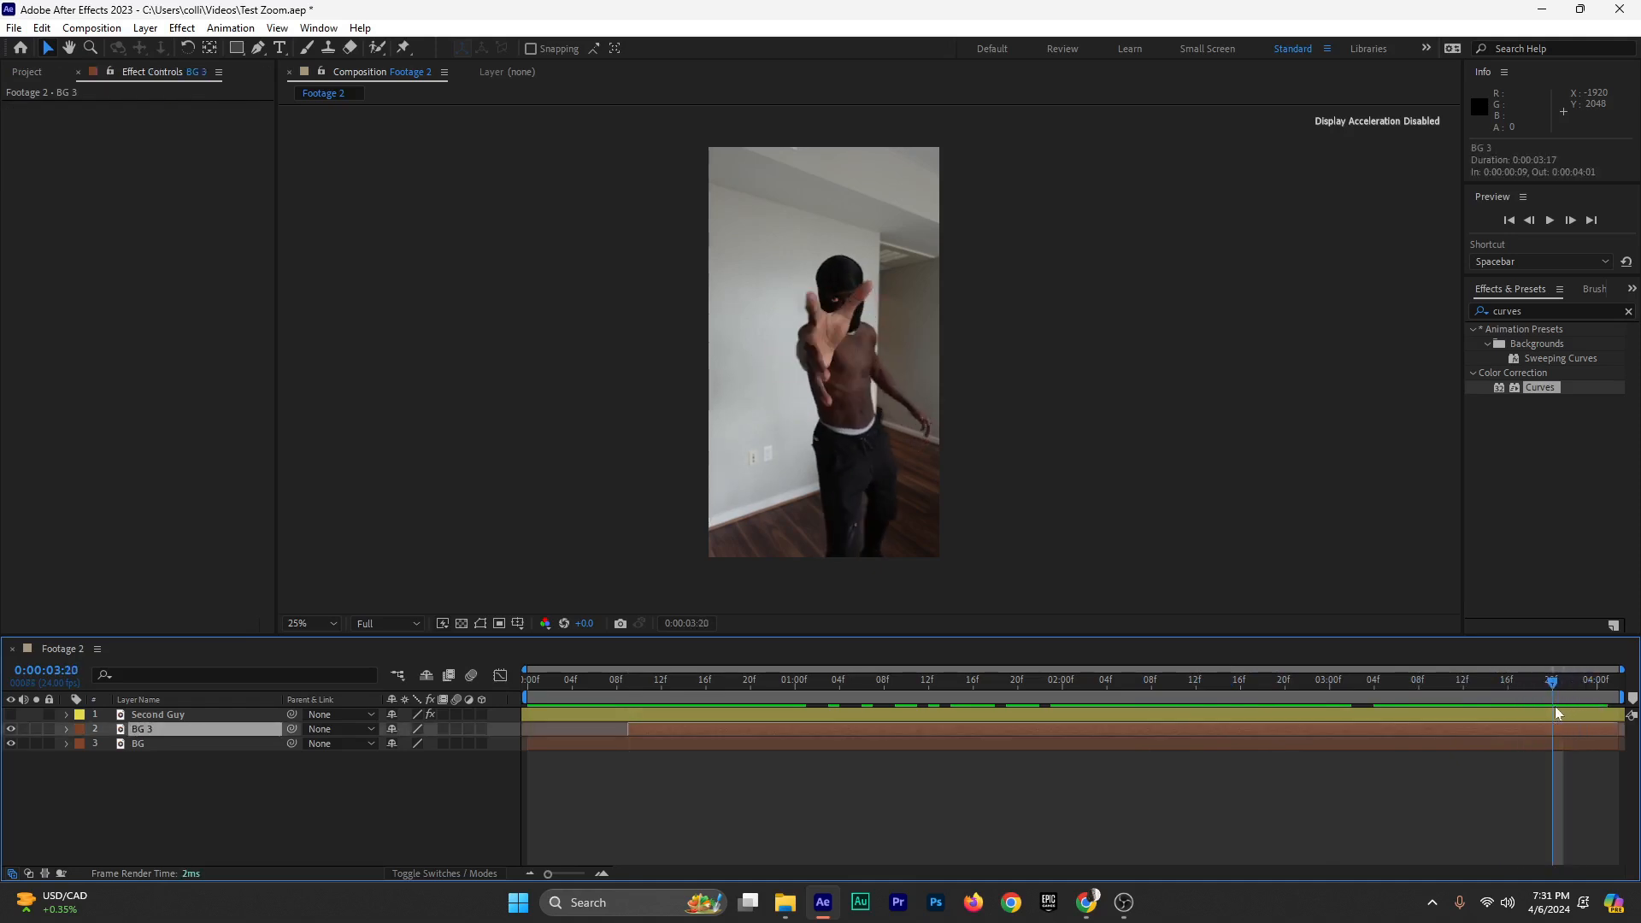
pyautogui.hotkey('ctrl', 'shift', 'd')
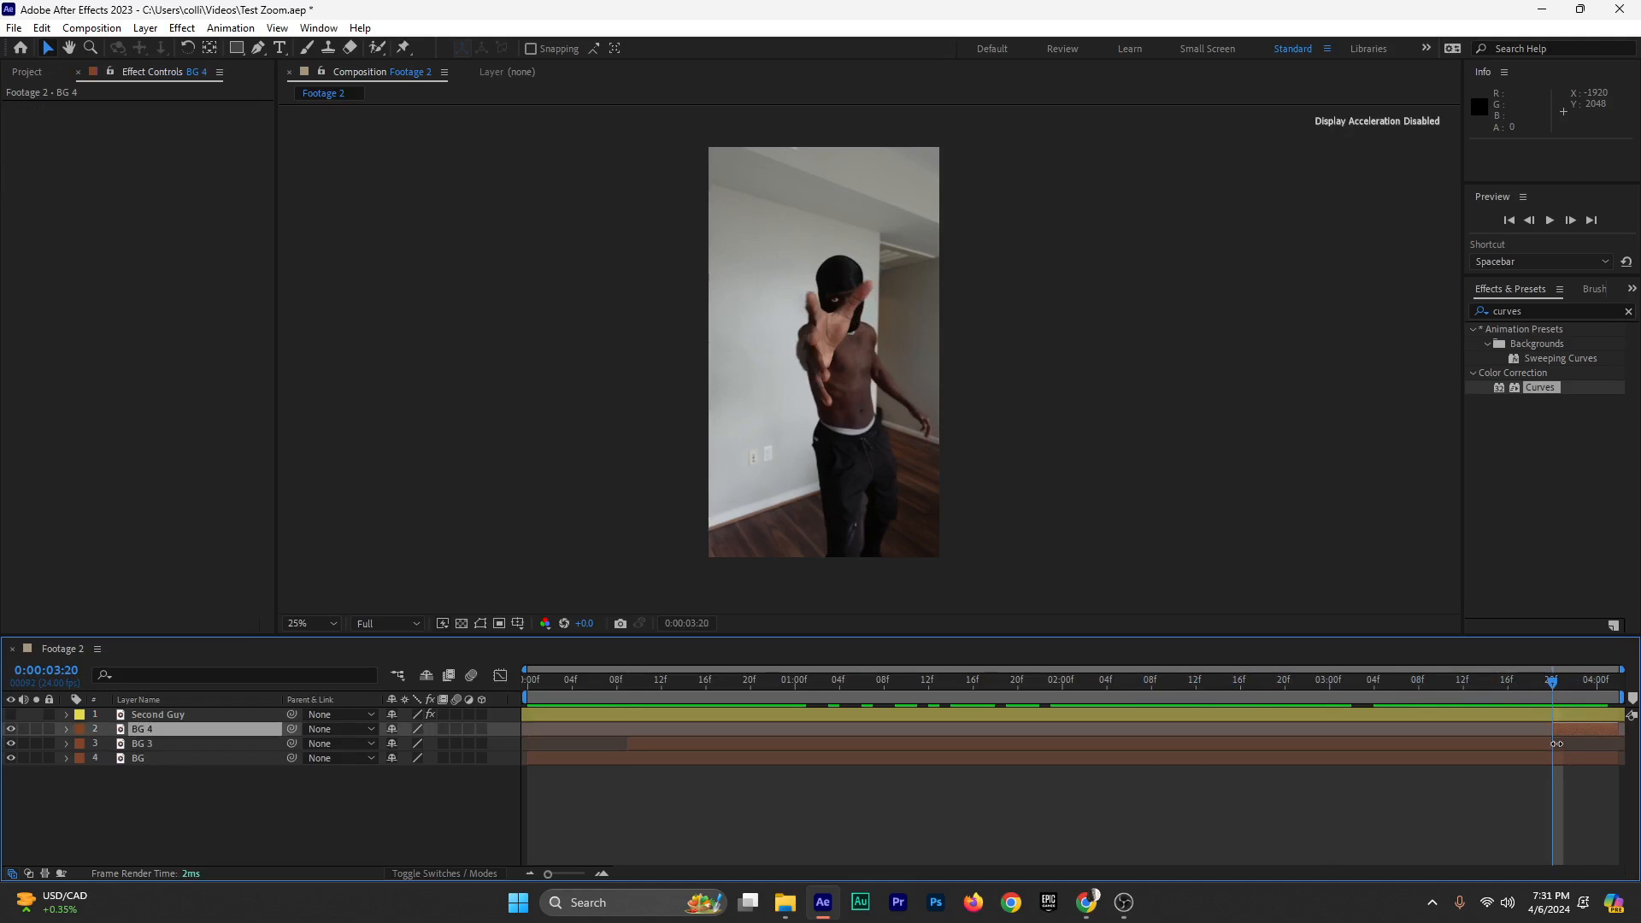
pyautogui.press('Delete')
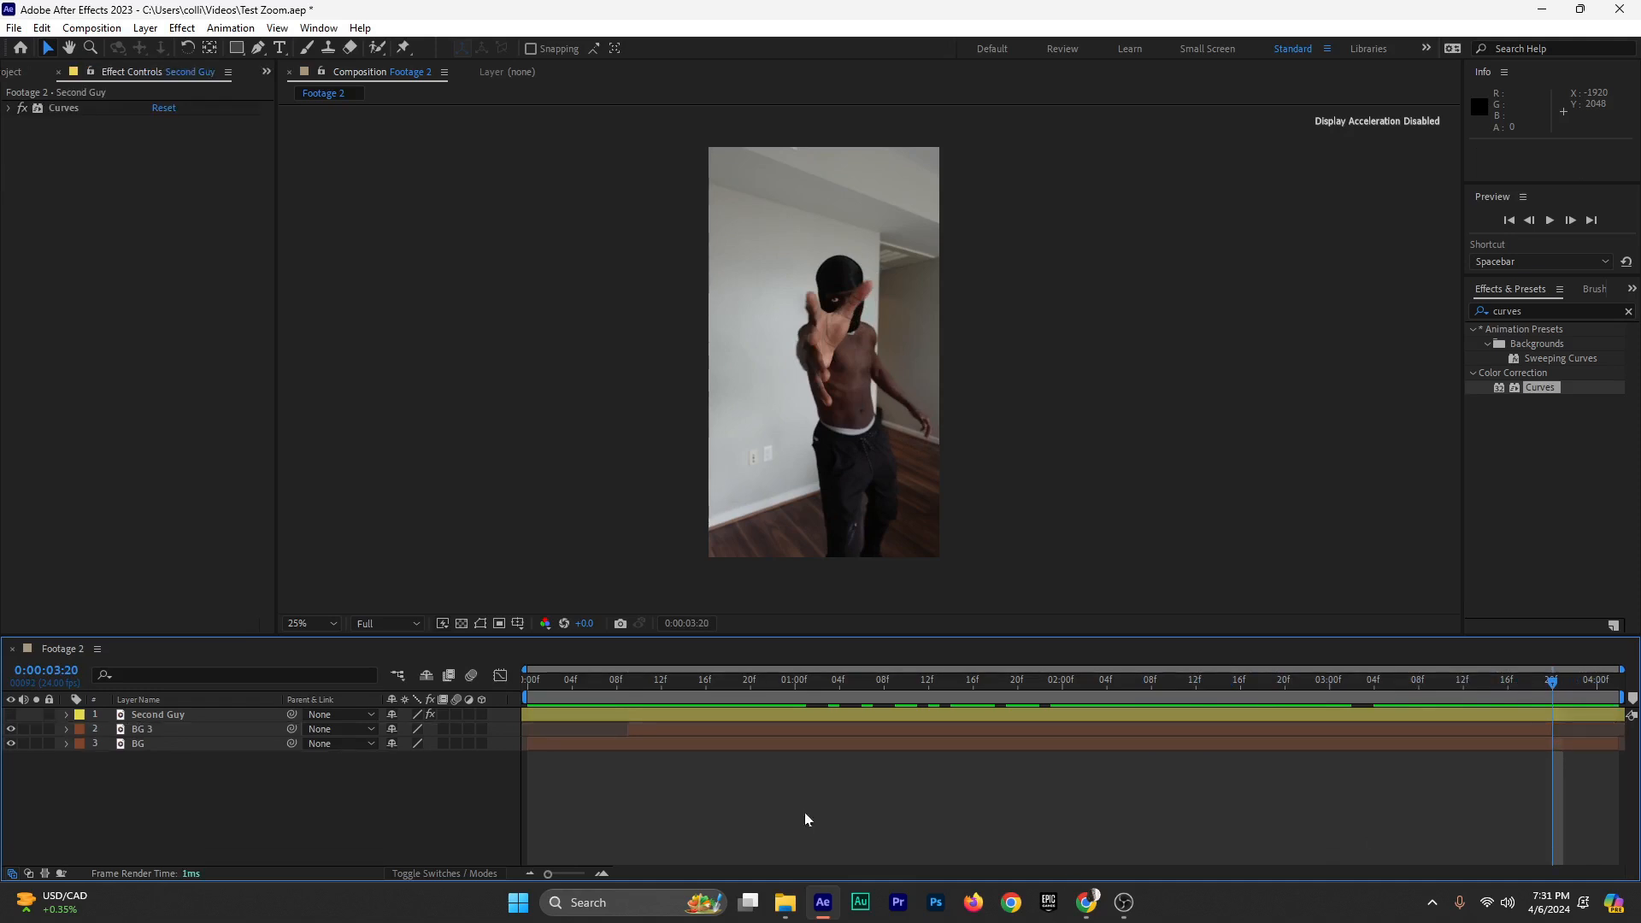
# Give the trimmed BG 3 layer a red label and rename it Hand
pyautogui.click(651, 729)
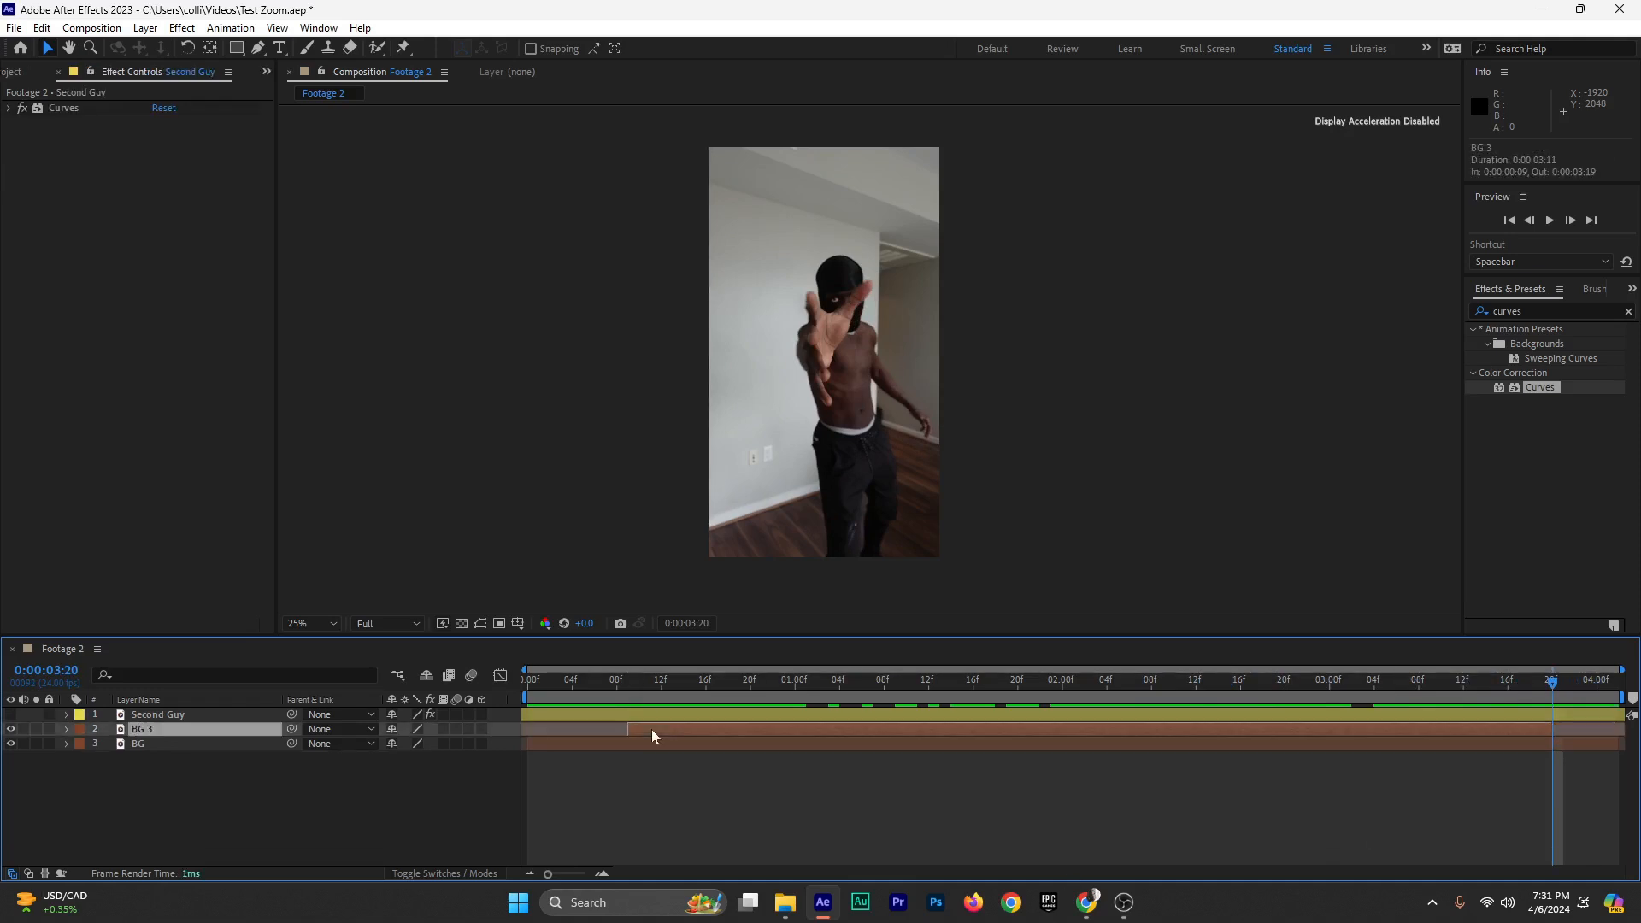
pyautogui.click(79, 729)
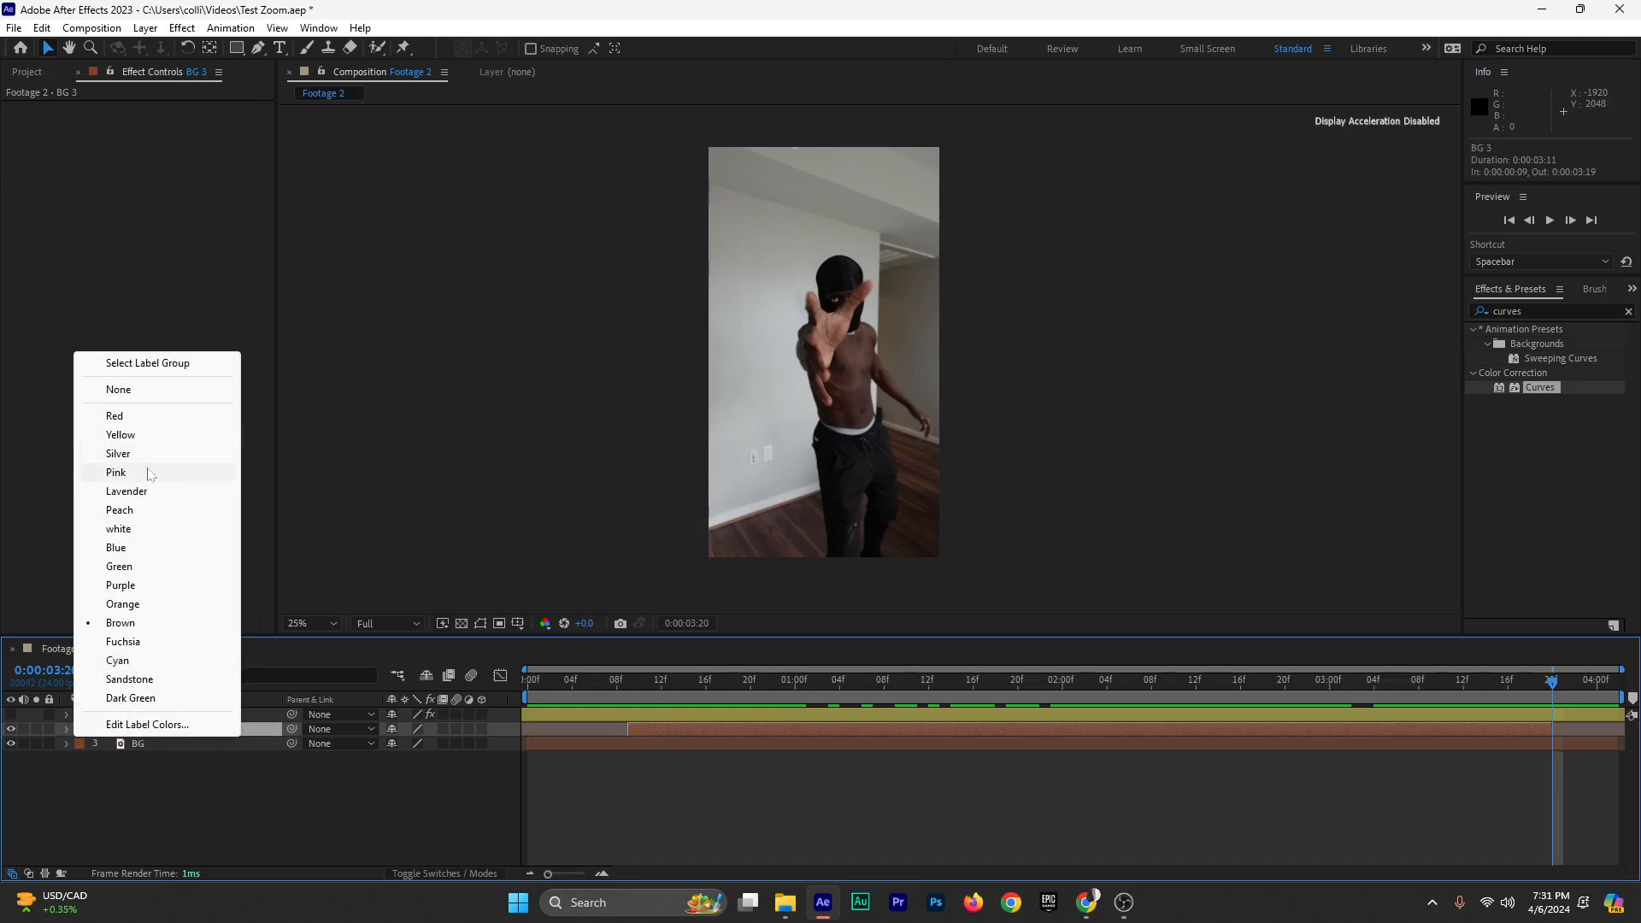
pyautogui.click(120, 415)
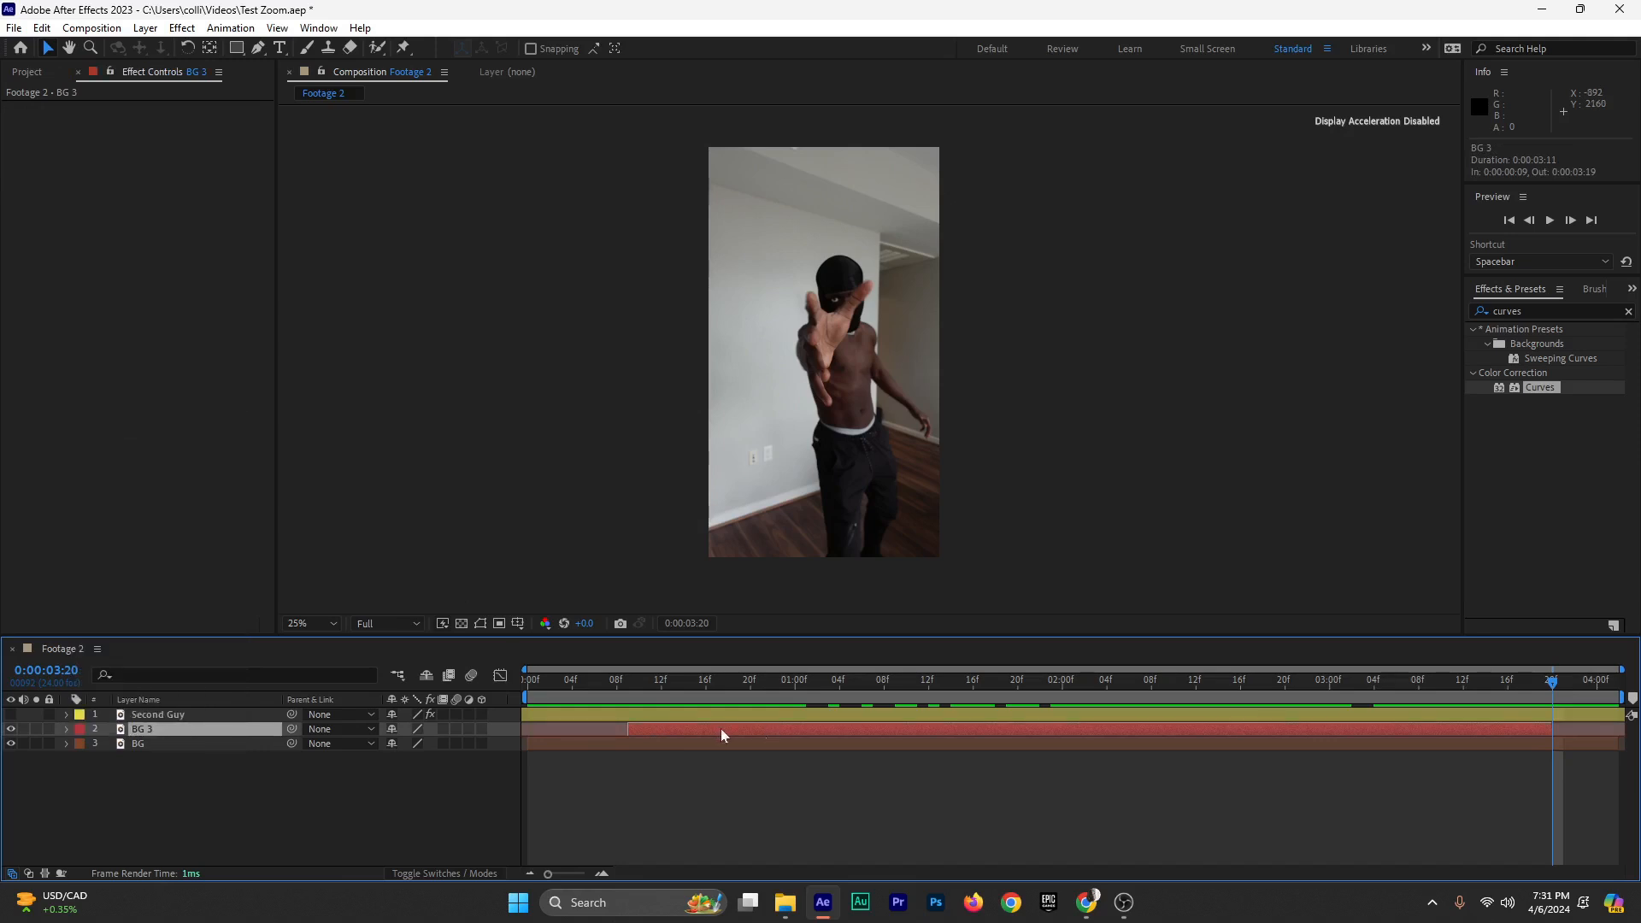
pyautogui.click(635, 688)
pyautogui.rightClick(187, 731)
pyautogui.click(260, 684)
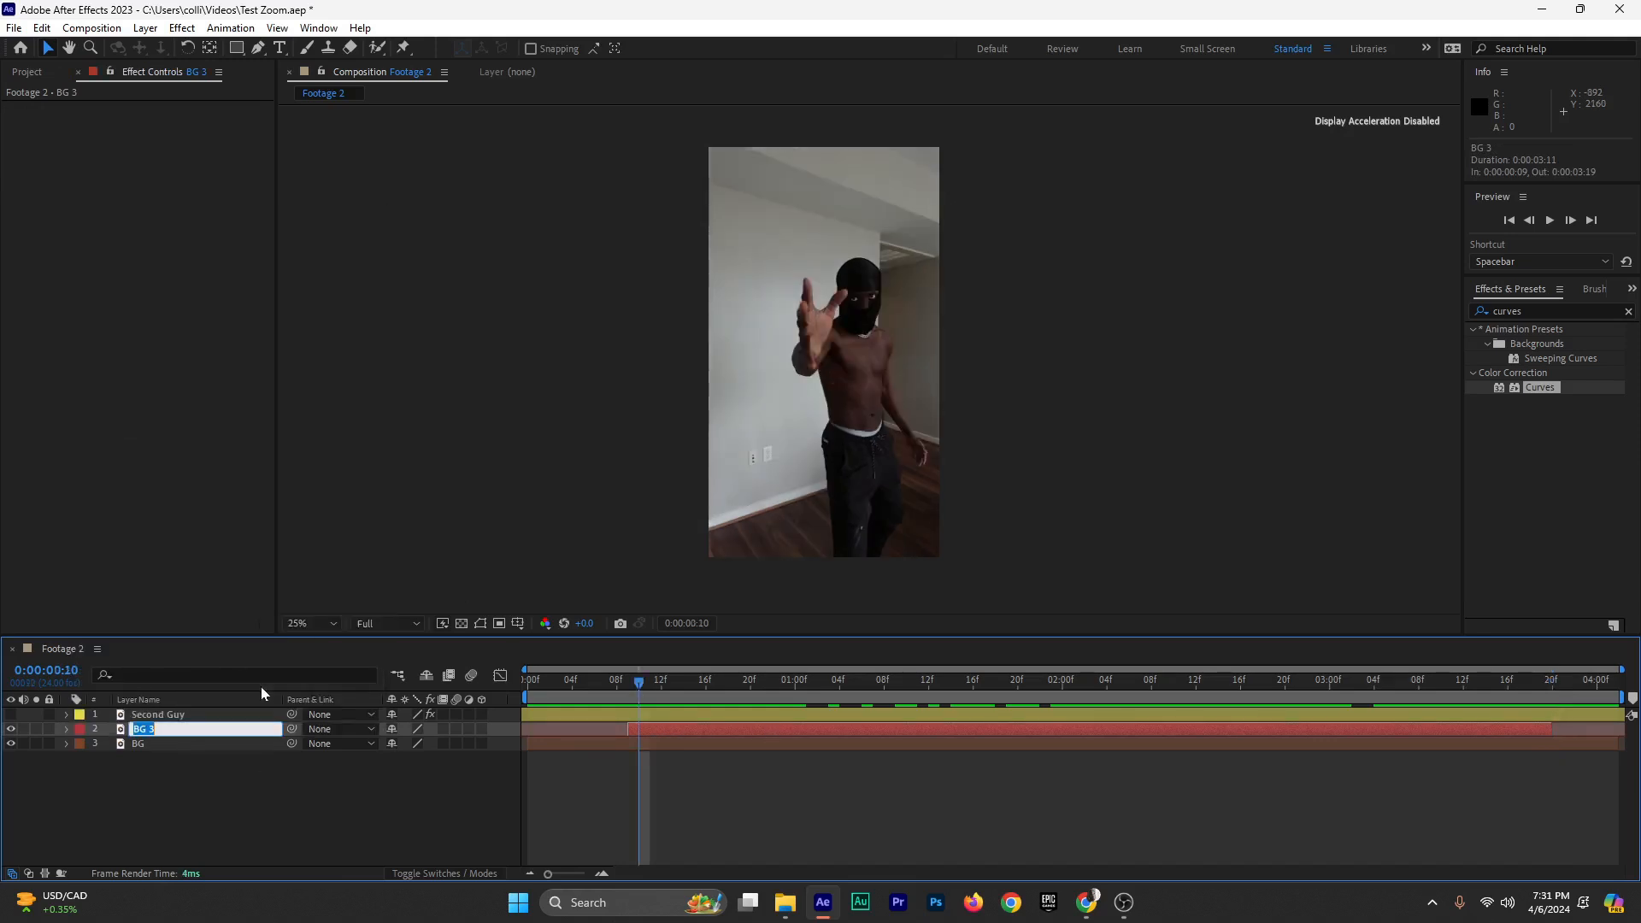
pyautogui.write('Hand')
pyautogui.press('Return')
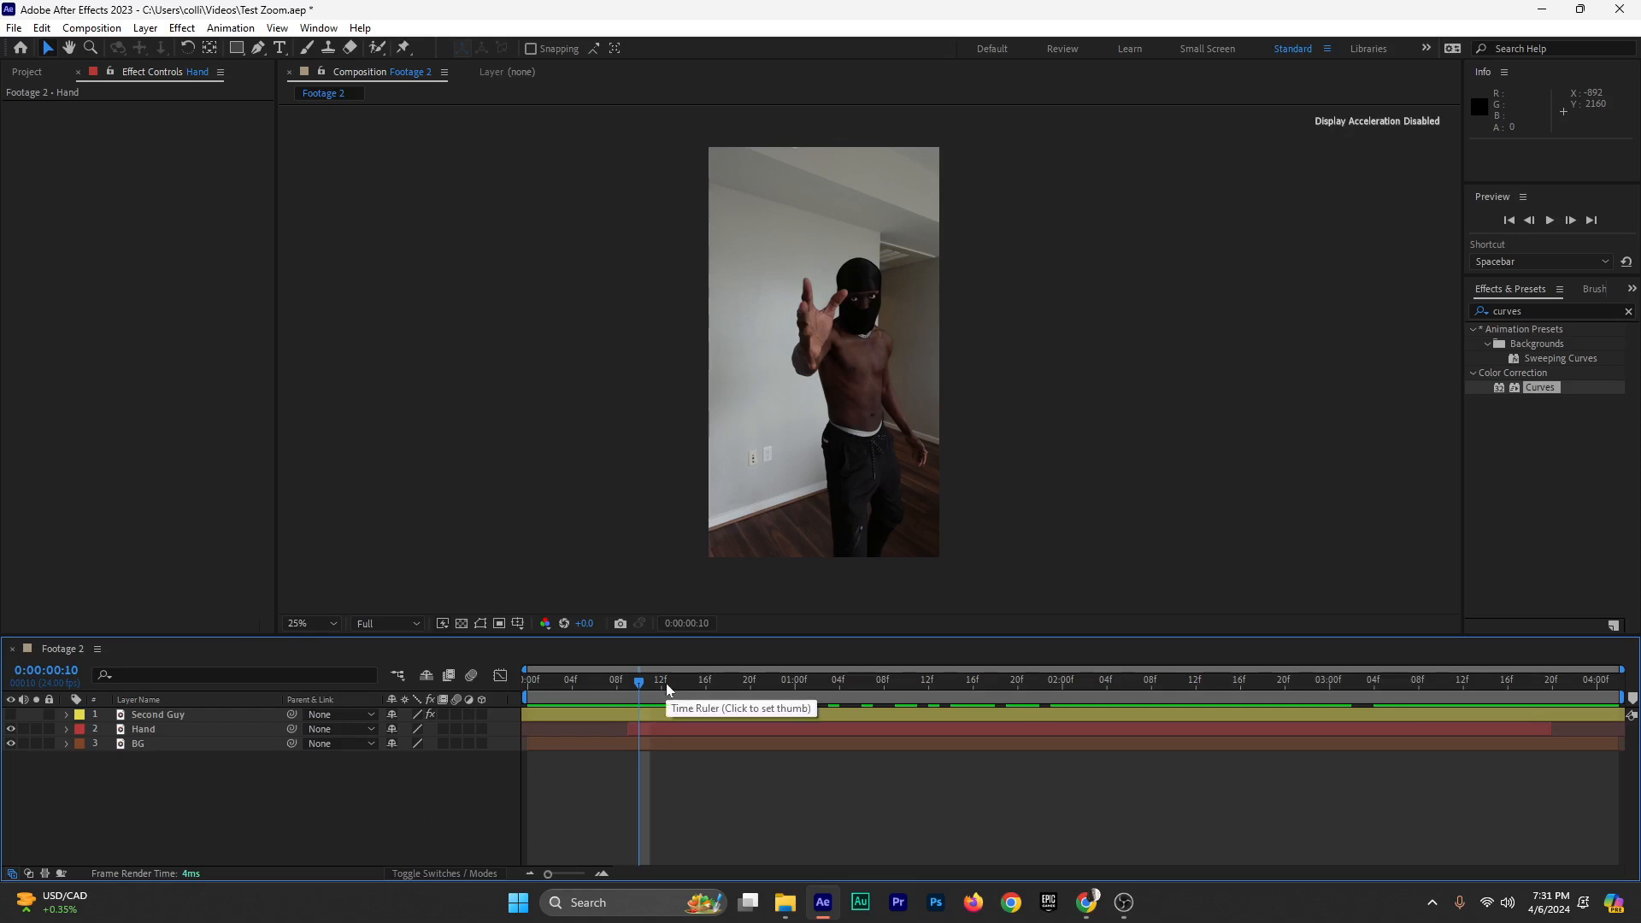
# Return to 0:00:00:09 and save the project
pyautogui.click(172, 714)
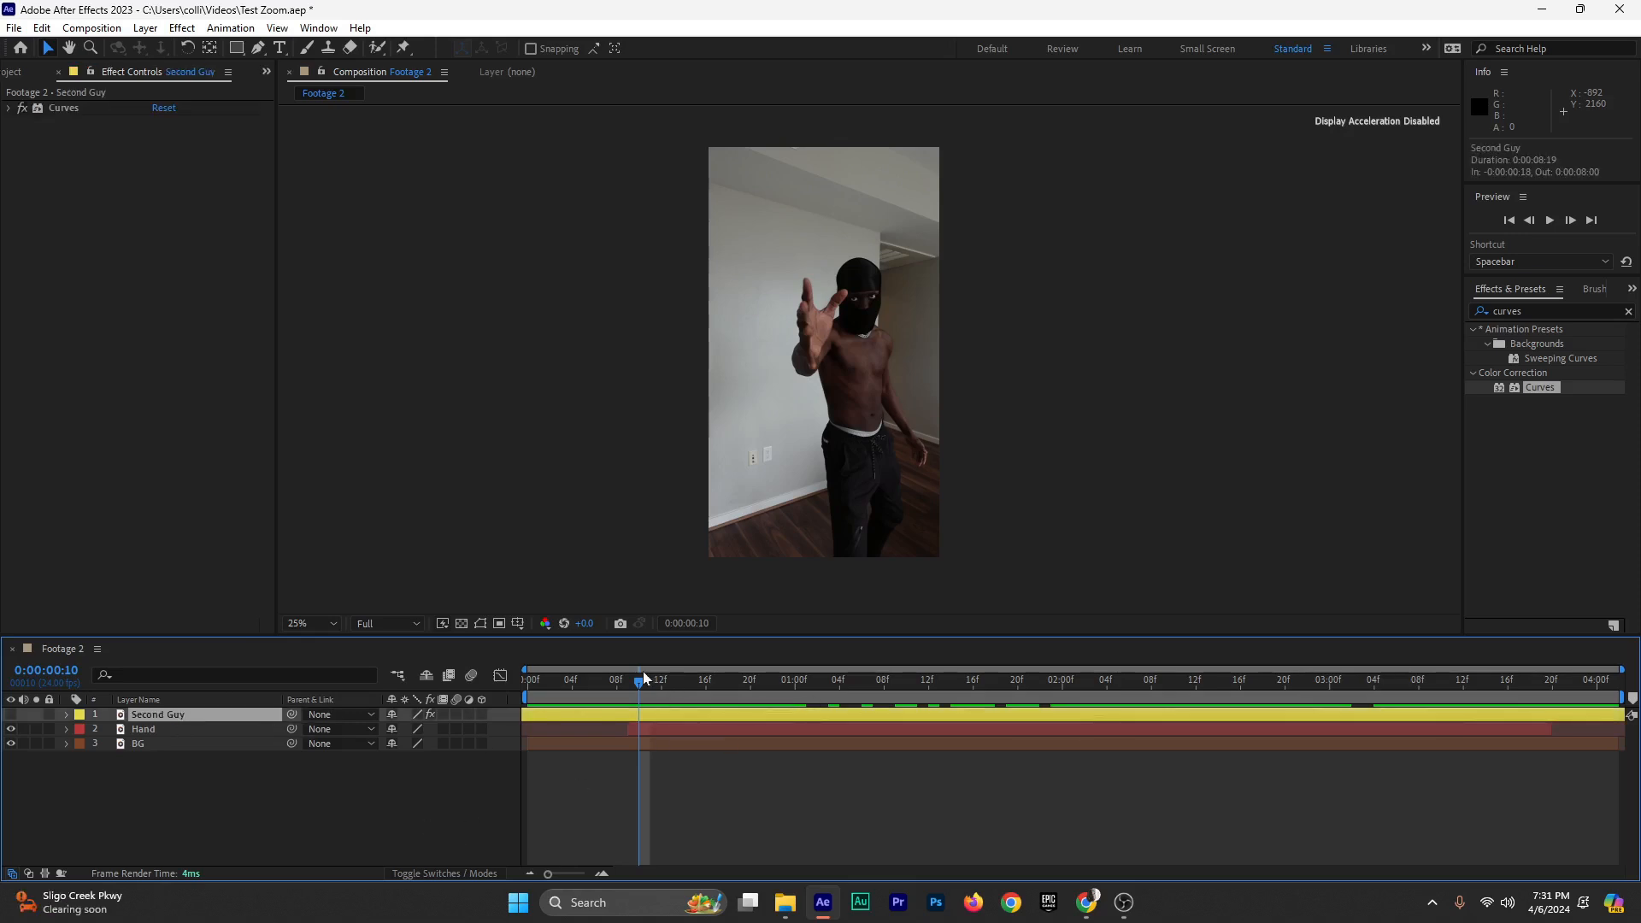
pyautogui.moveTo(637, 682); pyautogui.dragTo(628, 684)
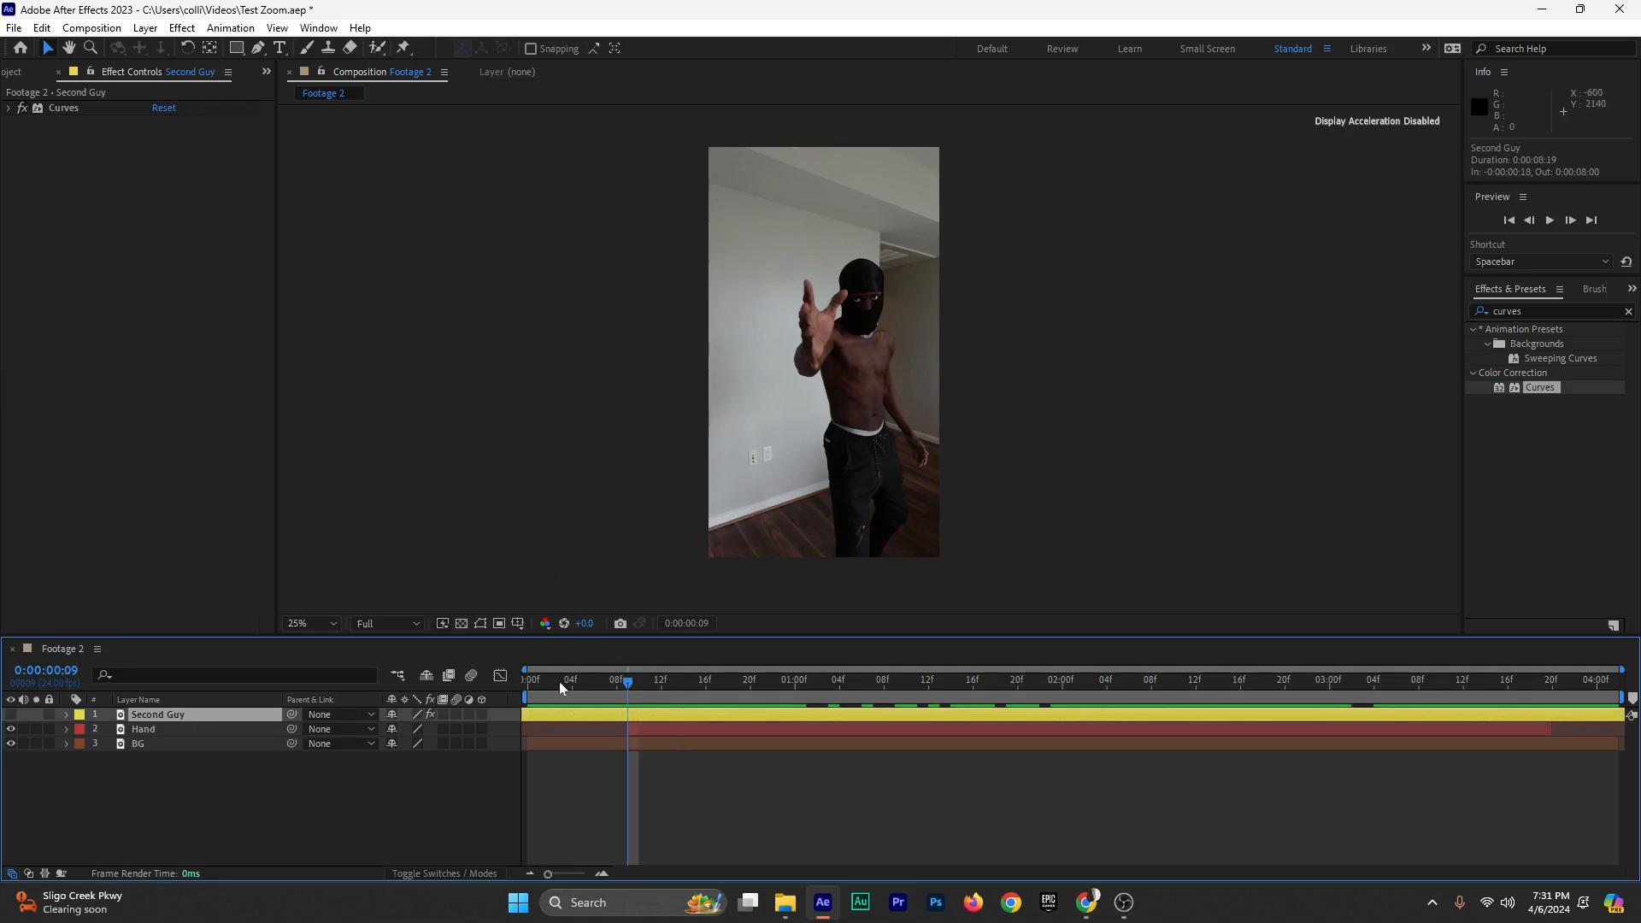
pyautogui.hotkey('ctrl', 's')
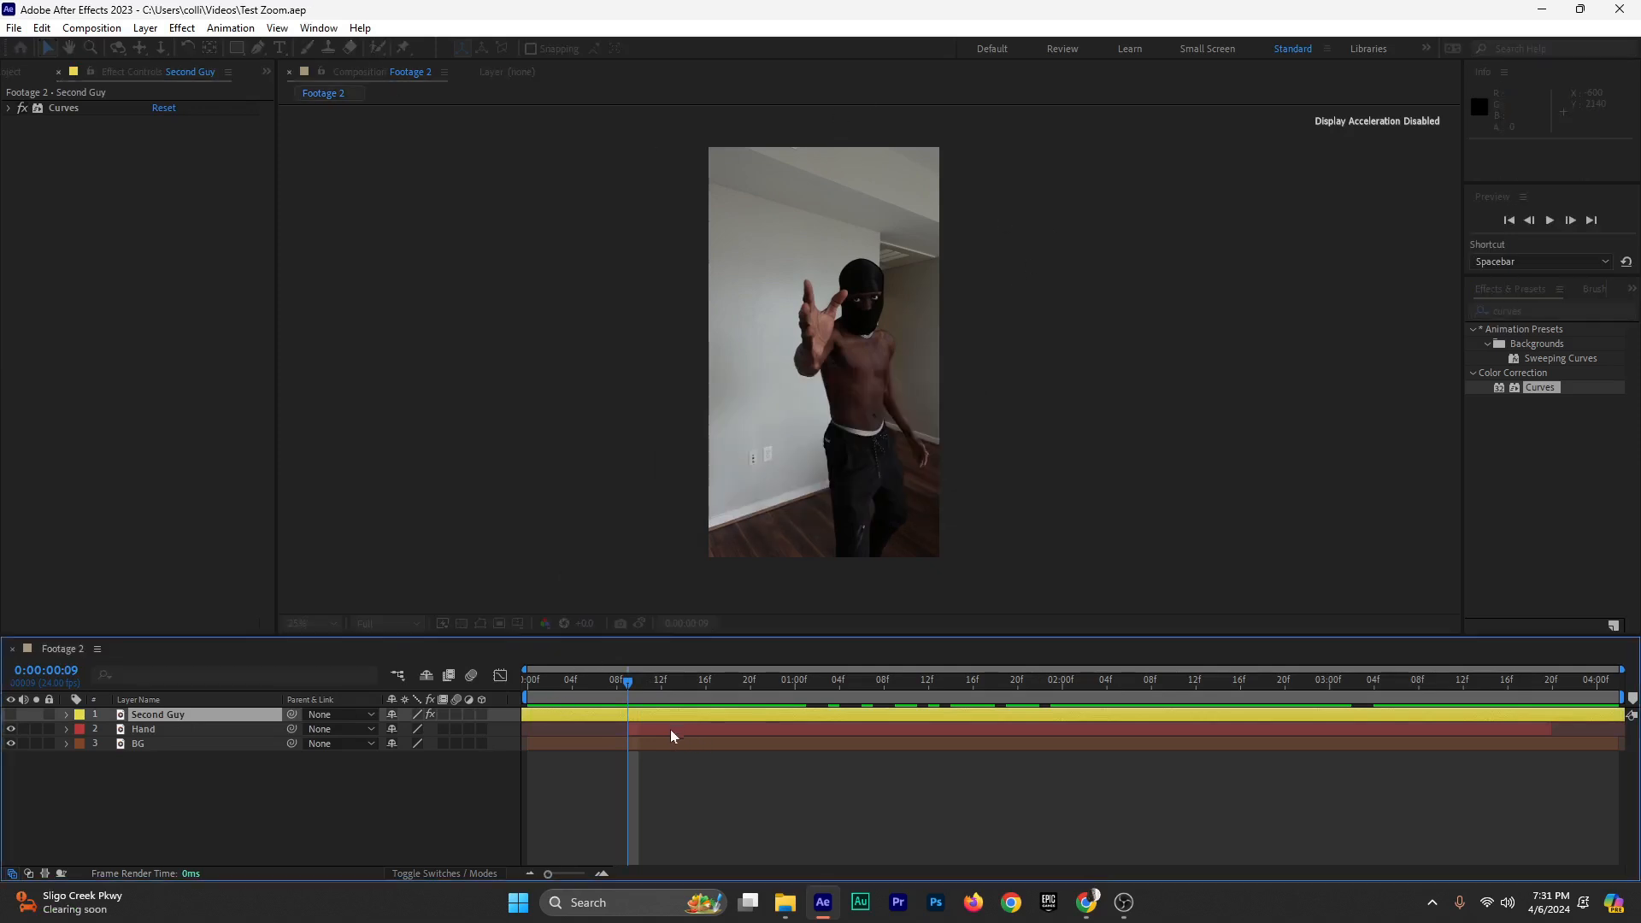
# Isolate the man's outstretched hand in the Hand layer with the Roto Brush, leaving out the forearm and background
pyautogui.click(666, 733)
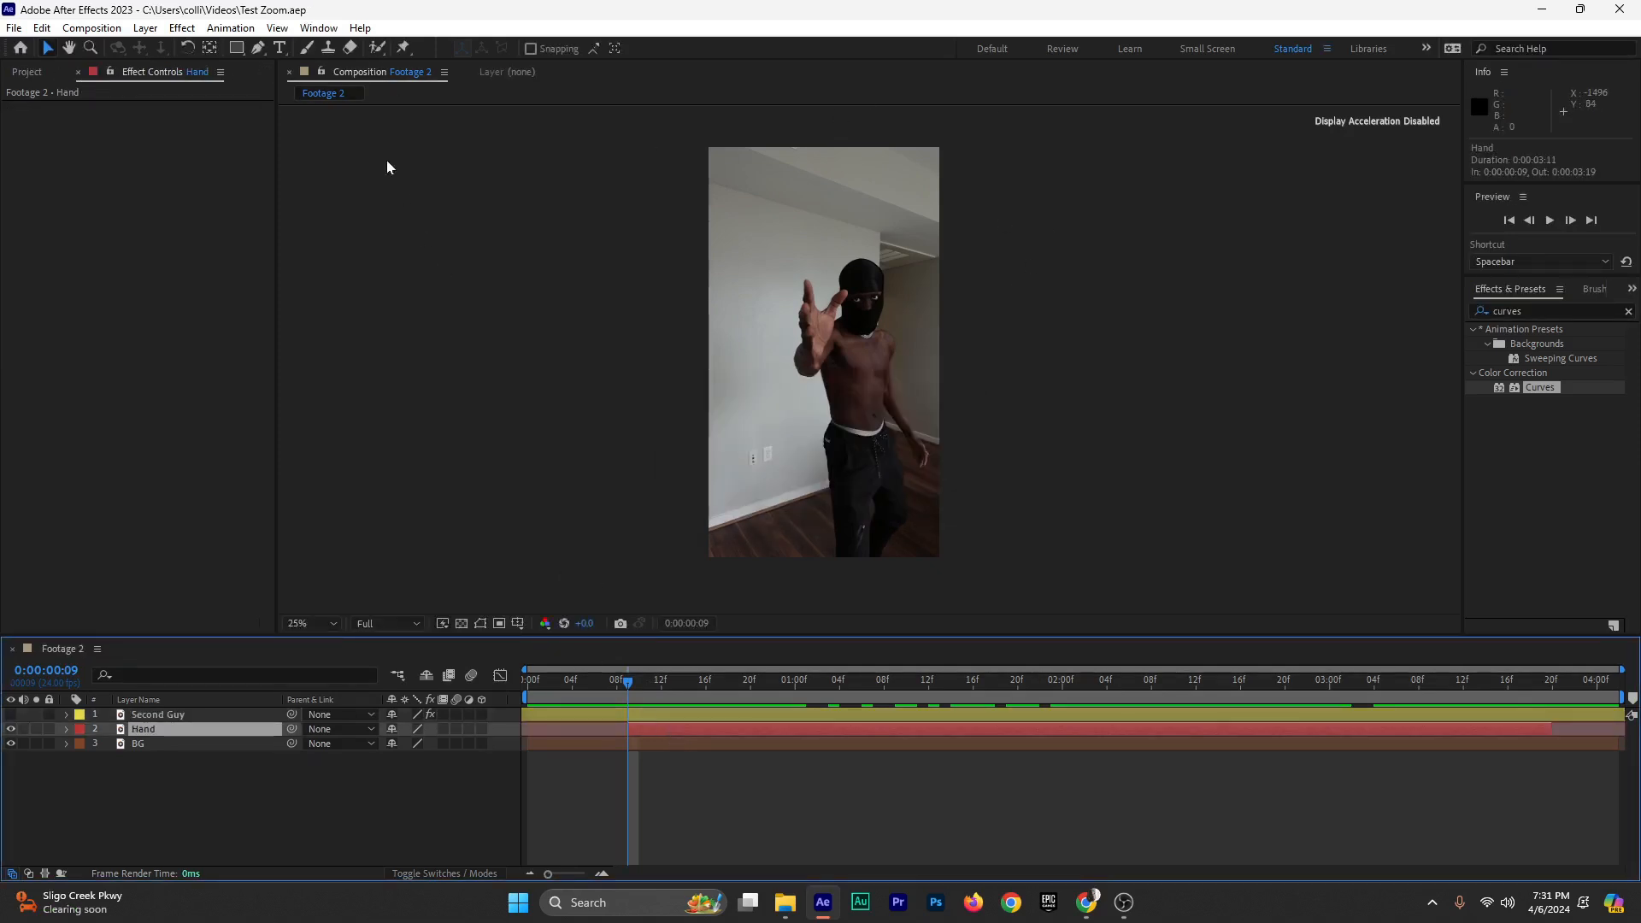
pyautogui.click(376, 48)
pyautogui.click(646, 728)
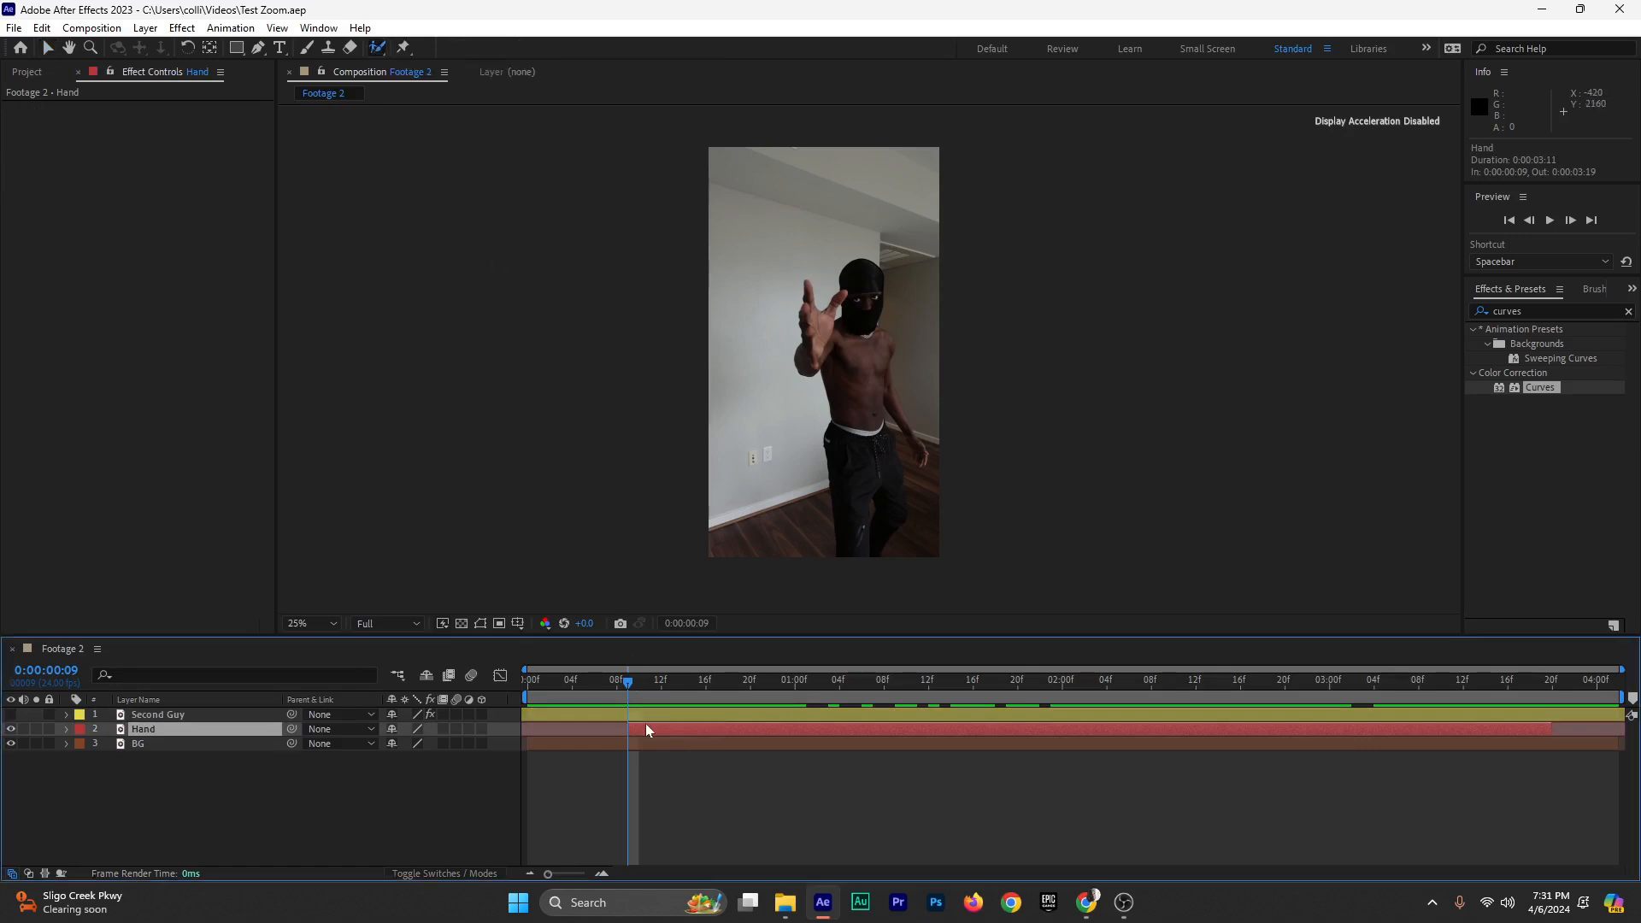
pyautogui.doubleClick(645, 726)
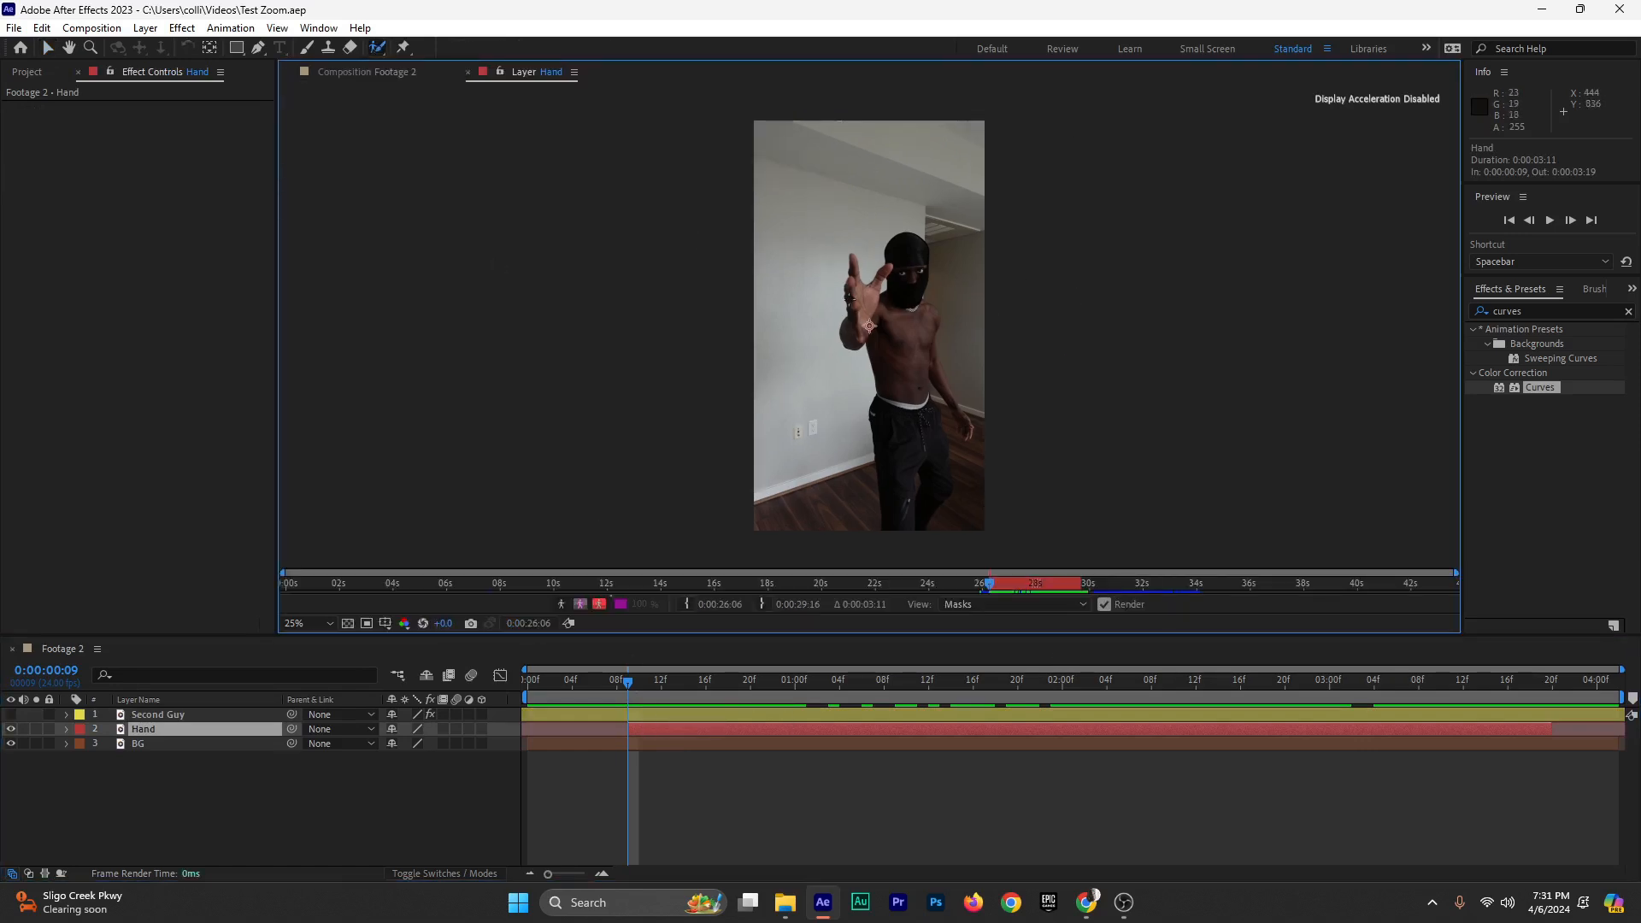
pyautogui.scroll(4, 849, 300)
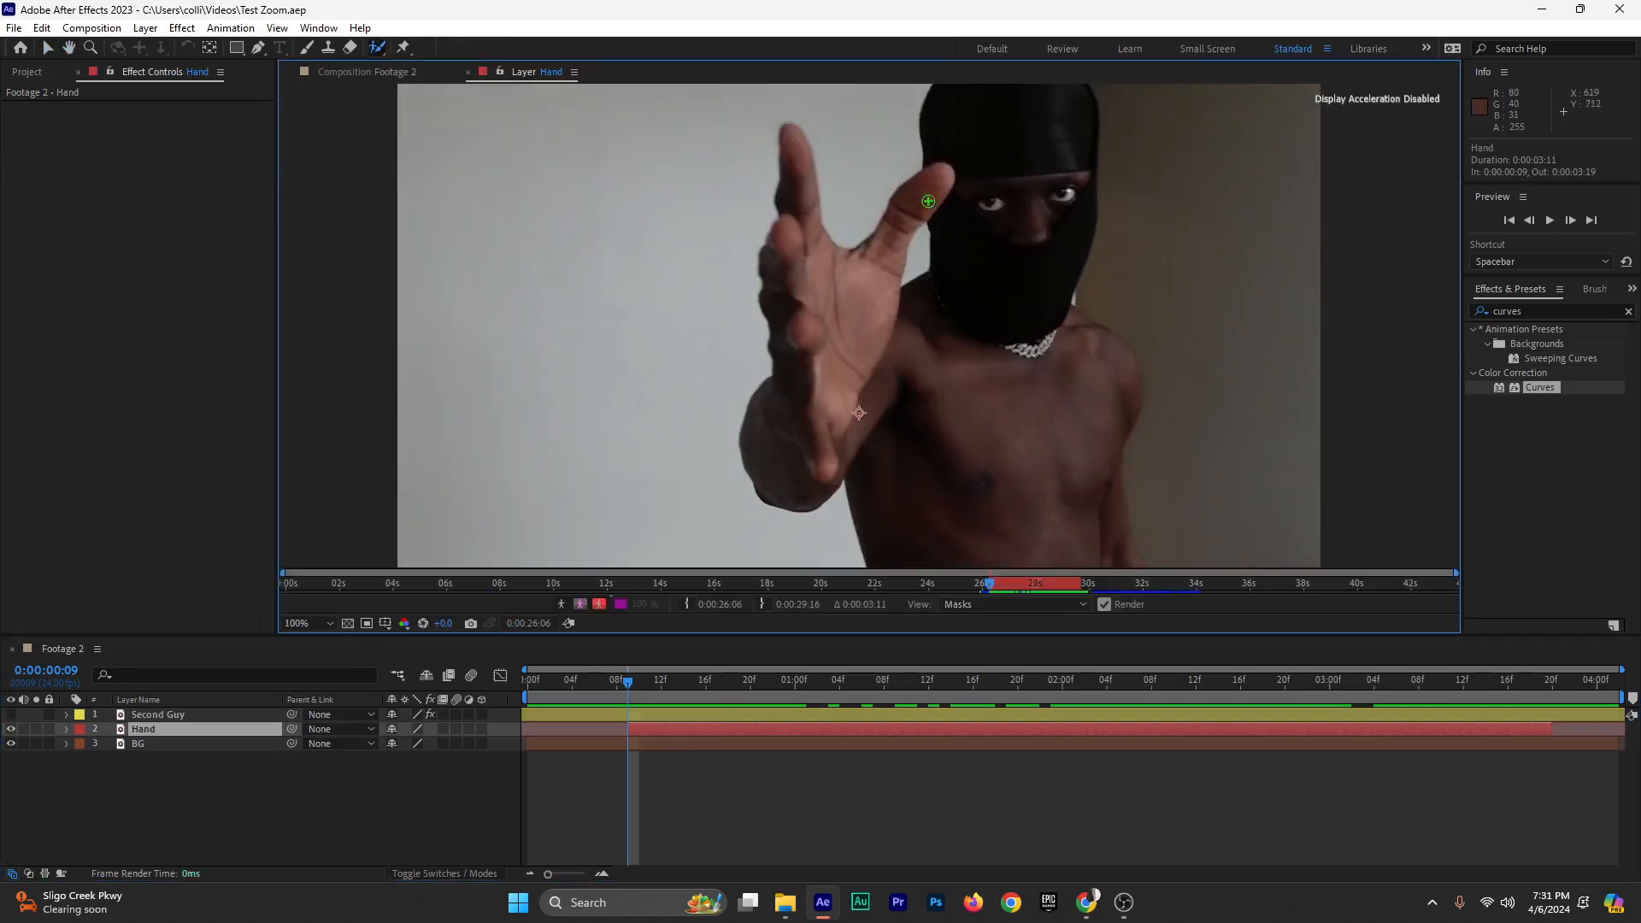
pyautogui.moveTo(936, 188)
pyautogui.mouseDown()
pyautogui.moveTo(865, 307)
pyautogui.moveTo(923, 282)
pyautogui.moveTo(926, 232)
pyautogui.moveTo(832, 325)
pyautogui.mouseUp()
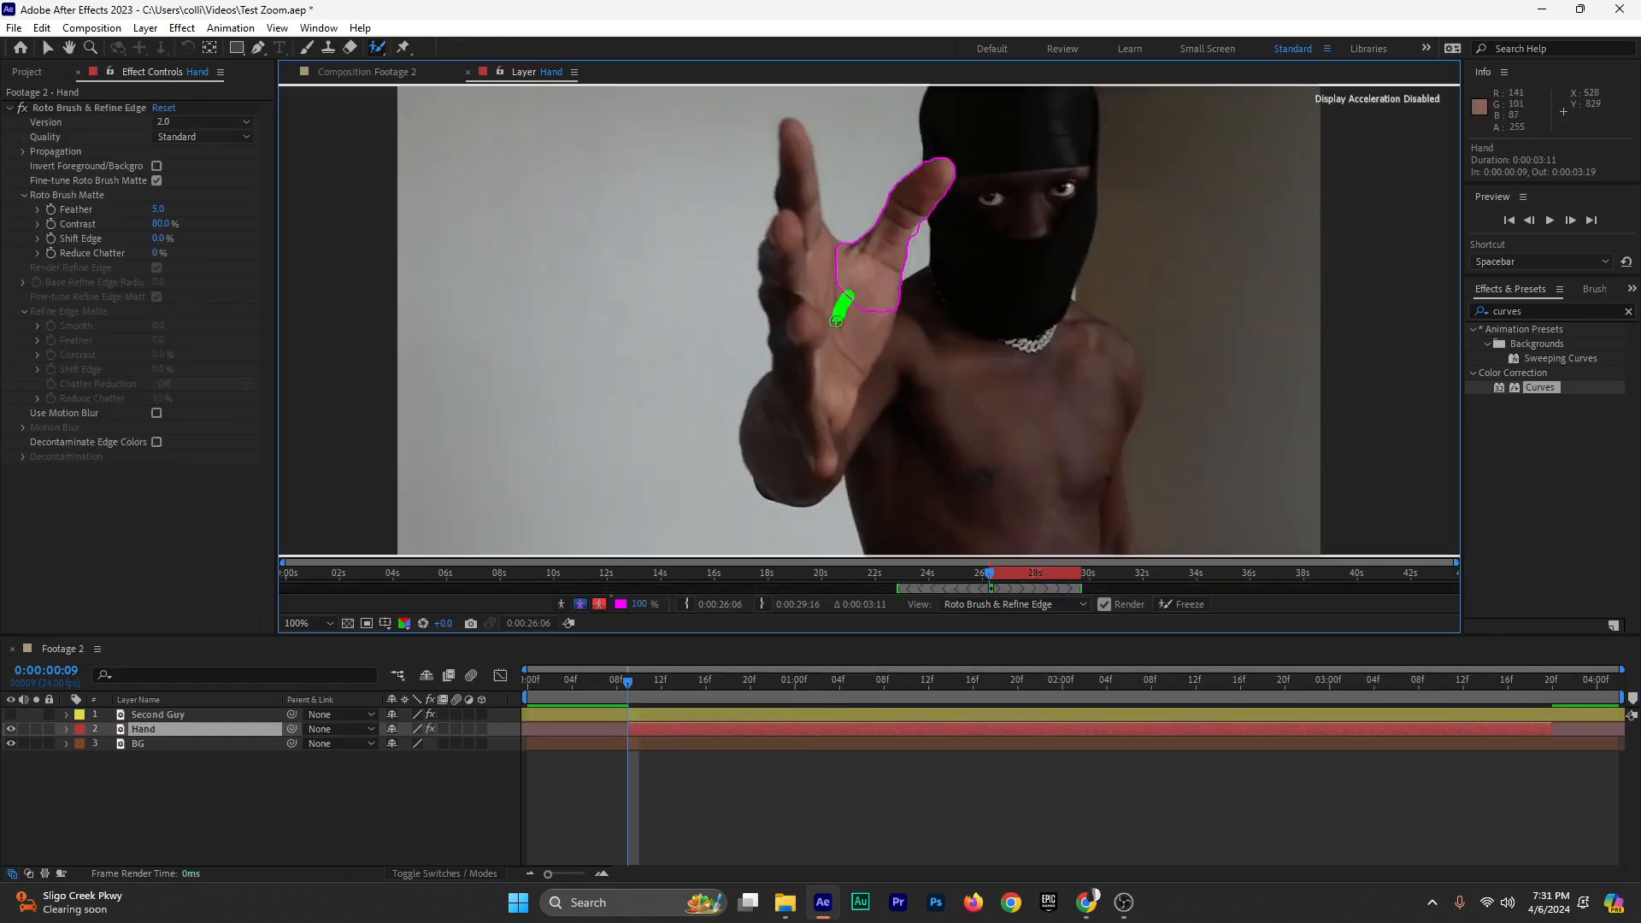
pyautogui.keyDown('alt'); pyautogui.moveTo(804, 154); pyautogui.dragTo(811, 231); pyautogui.keyUp('alt')
pyautogui.moveTo(796, 128); pyautogui.dragTo(796, 156)
pyautogui.keyDown('alt'); pyautogui.moveTo(769, 420); pyautogui.dragTo(775, 462); pyautogui.keyUp('alt')
pyautogui.moveTo(791, 387); pyautogui.dragTo(820, 463)
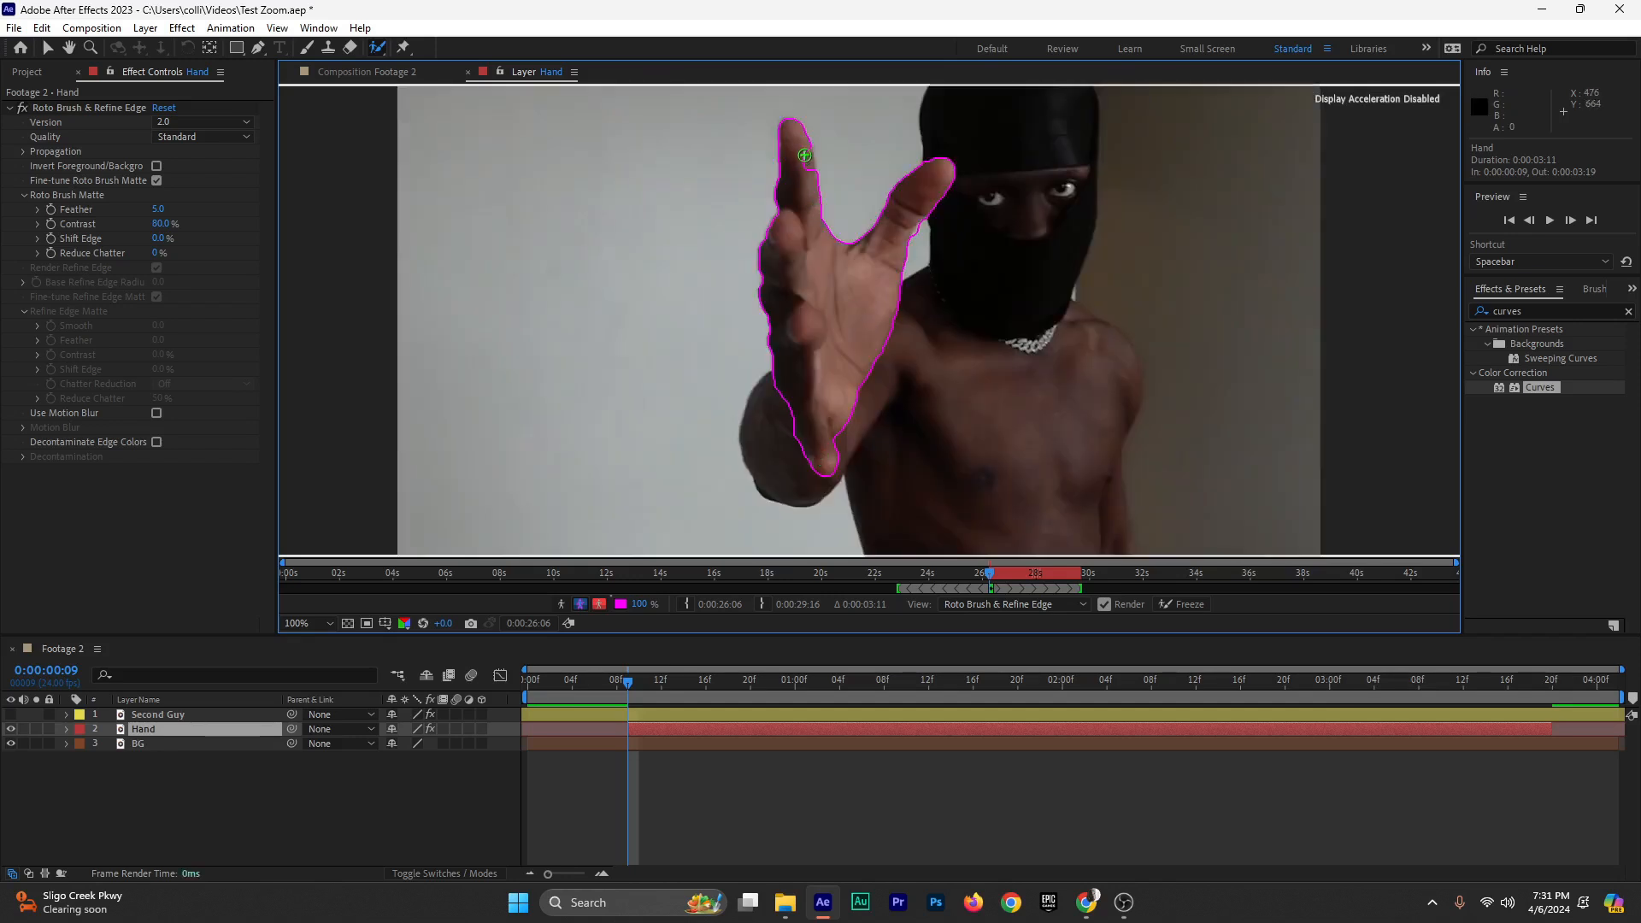
pyautogui.moveTo(804, 155); pyautogui.dragTo(818, 209)
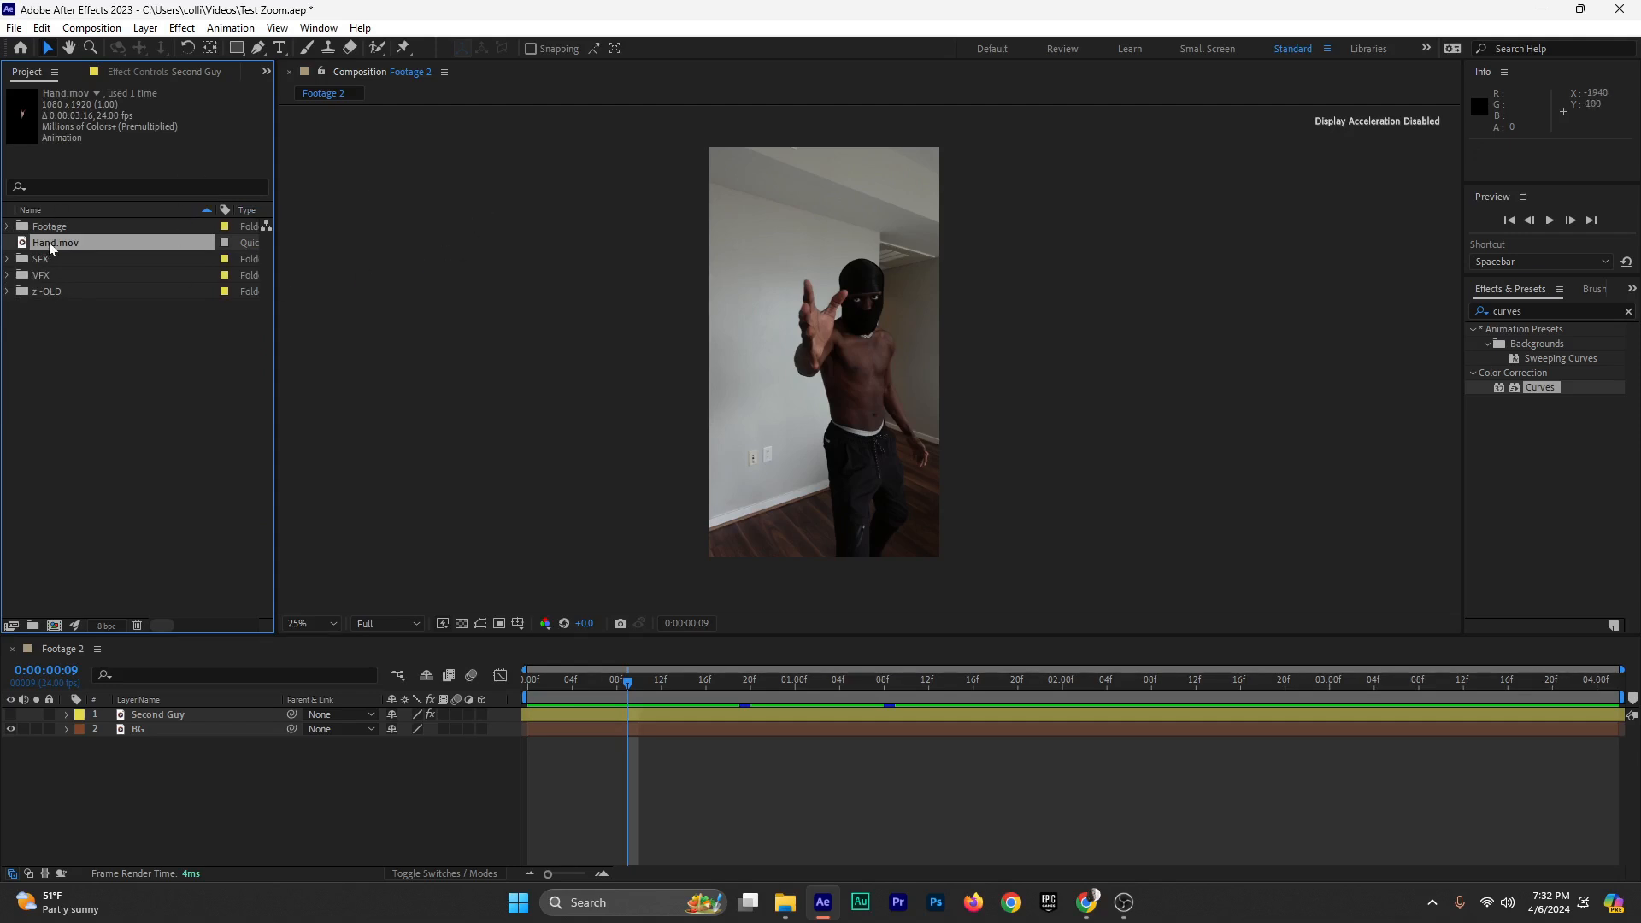
# Review the Hand.mov footage, then add it between Second Guy and BG, starting at 0:00:00:05
pyautogui.doubleClick(49, 243)
pyautogui.click(344, 589)
pyautogui.moveTo(344, 592); pyautogui.dragTo(149, 638)
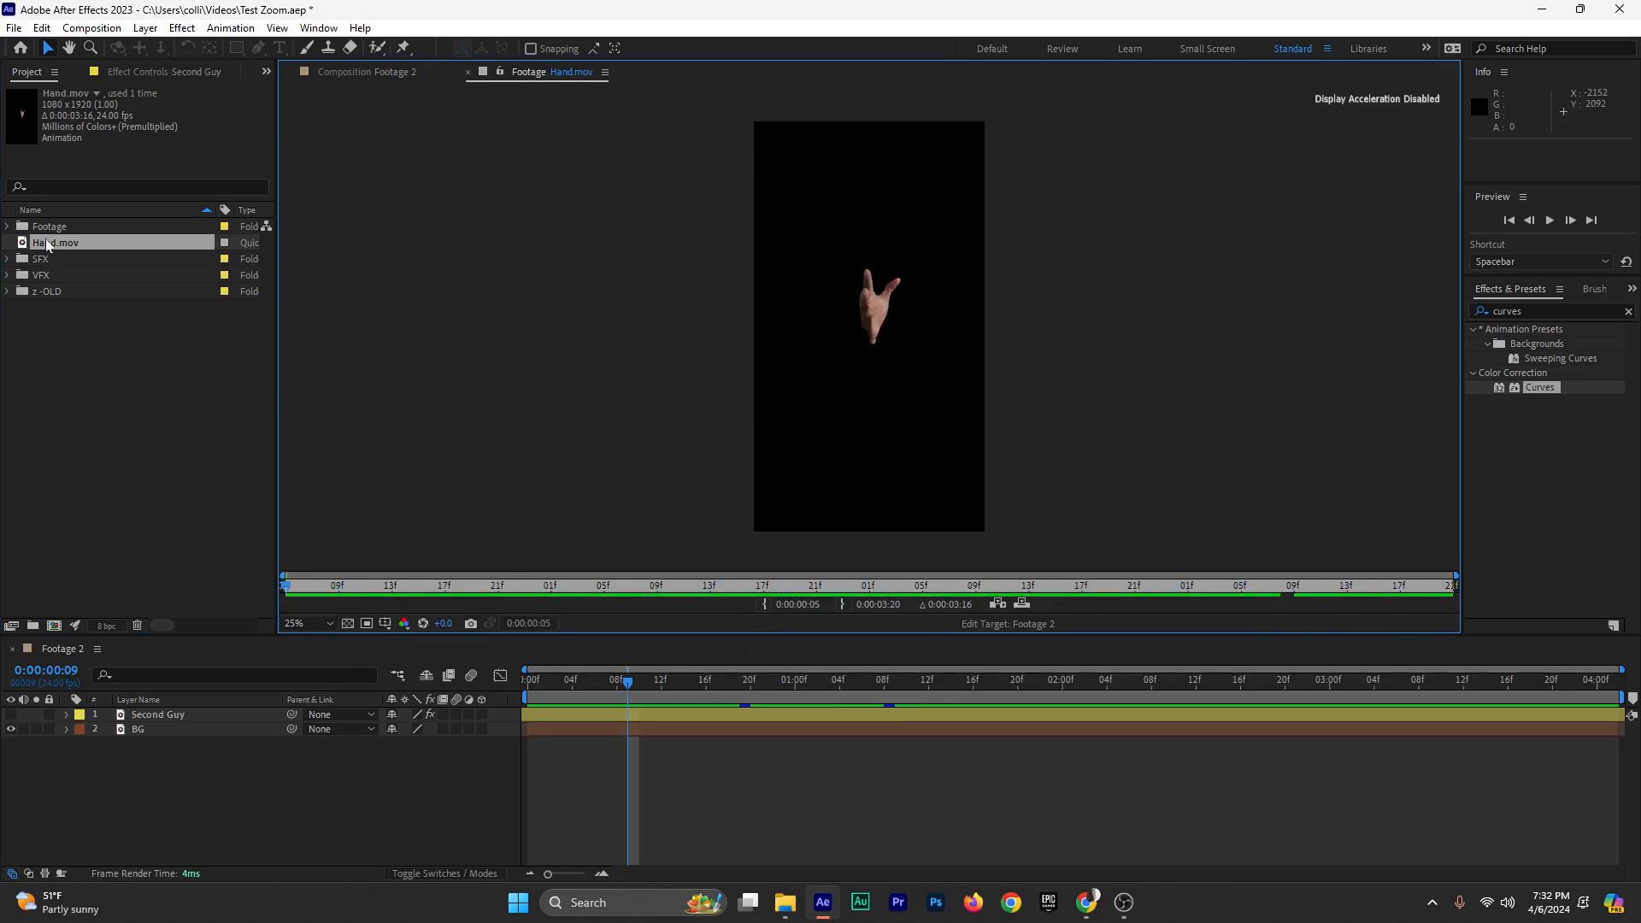
pyautogui.moveTo(49, 243); pyautogui.dragTo(141, 733)
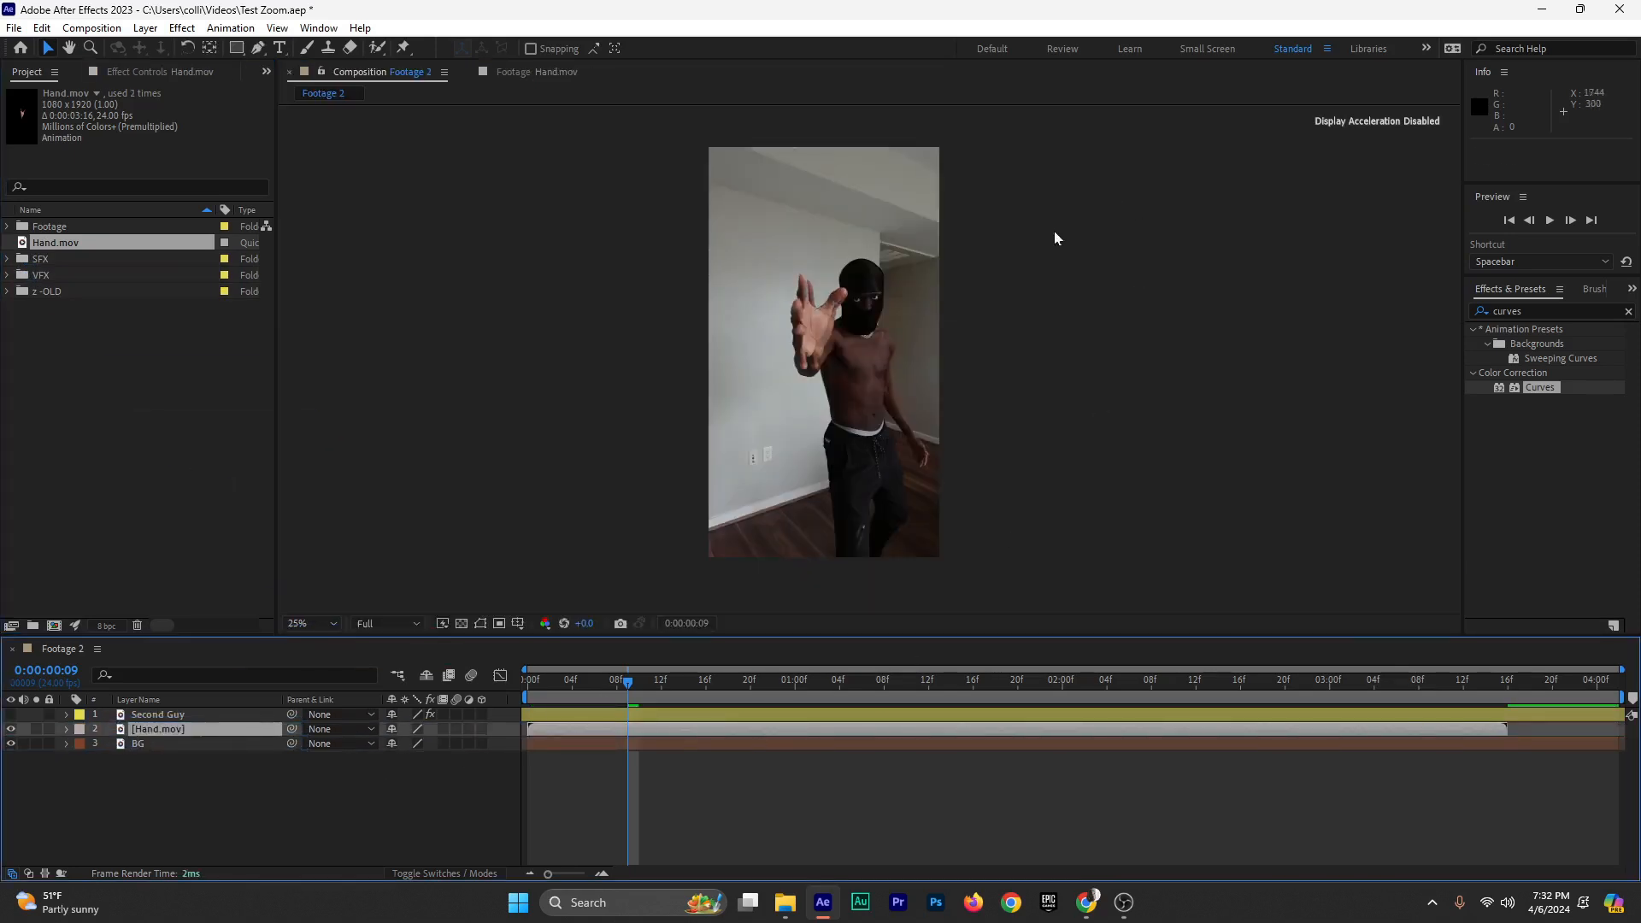
pyautogui.moveTo(579, 732); pyautogui.dragTo(638, 742)
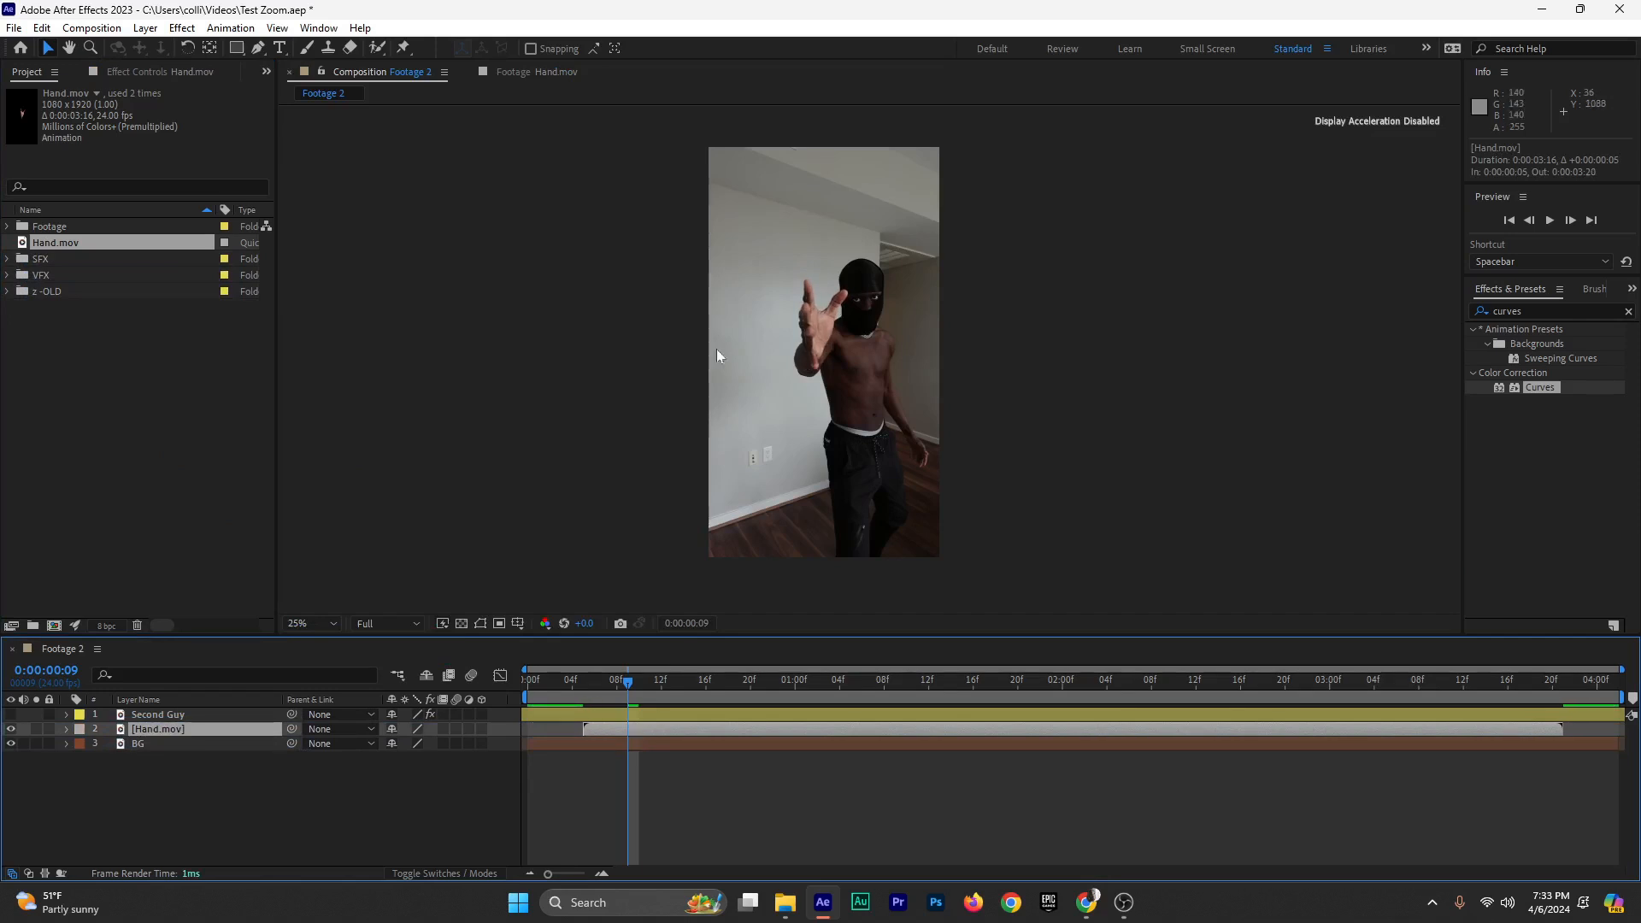
# Move Hand.mov above Second Guy, make Second Guy visible to check the hand at 0:00:00:08, and save the project
pyautogui.moveTo(621, 689); pyautogui.dragTo(616, 756)
pyautogui.moveTo(157, 729); pyautogui.dragTo(156, 711)
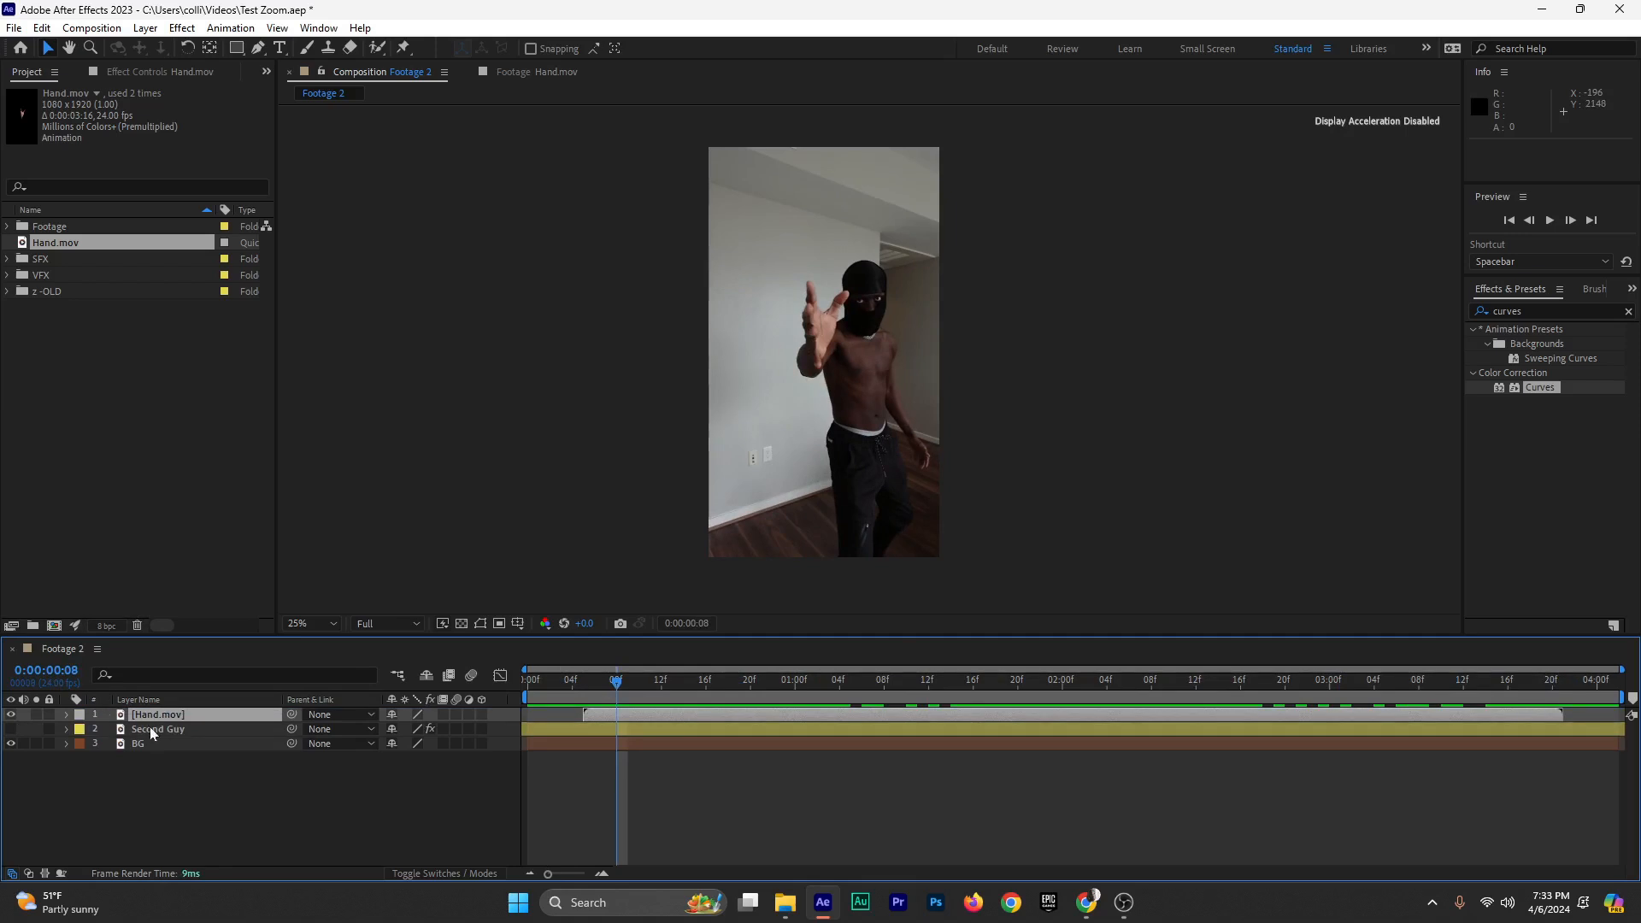
pyautogui.click(10, 729)
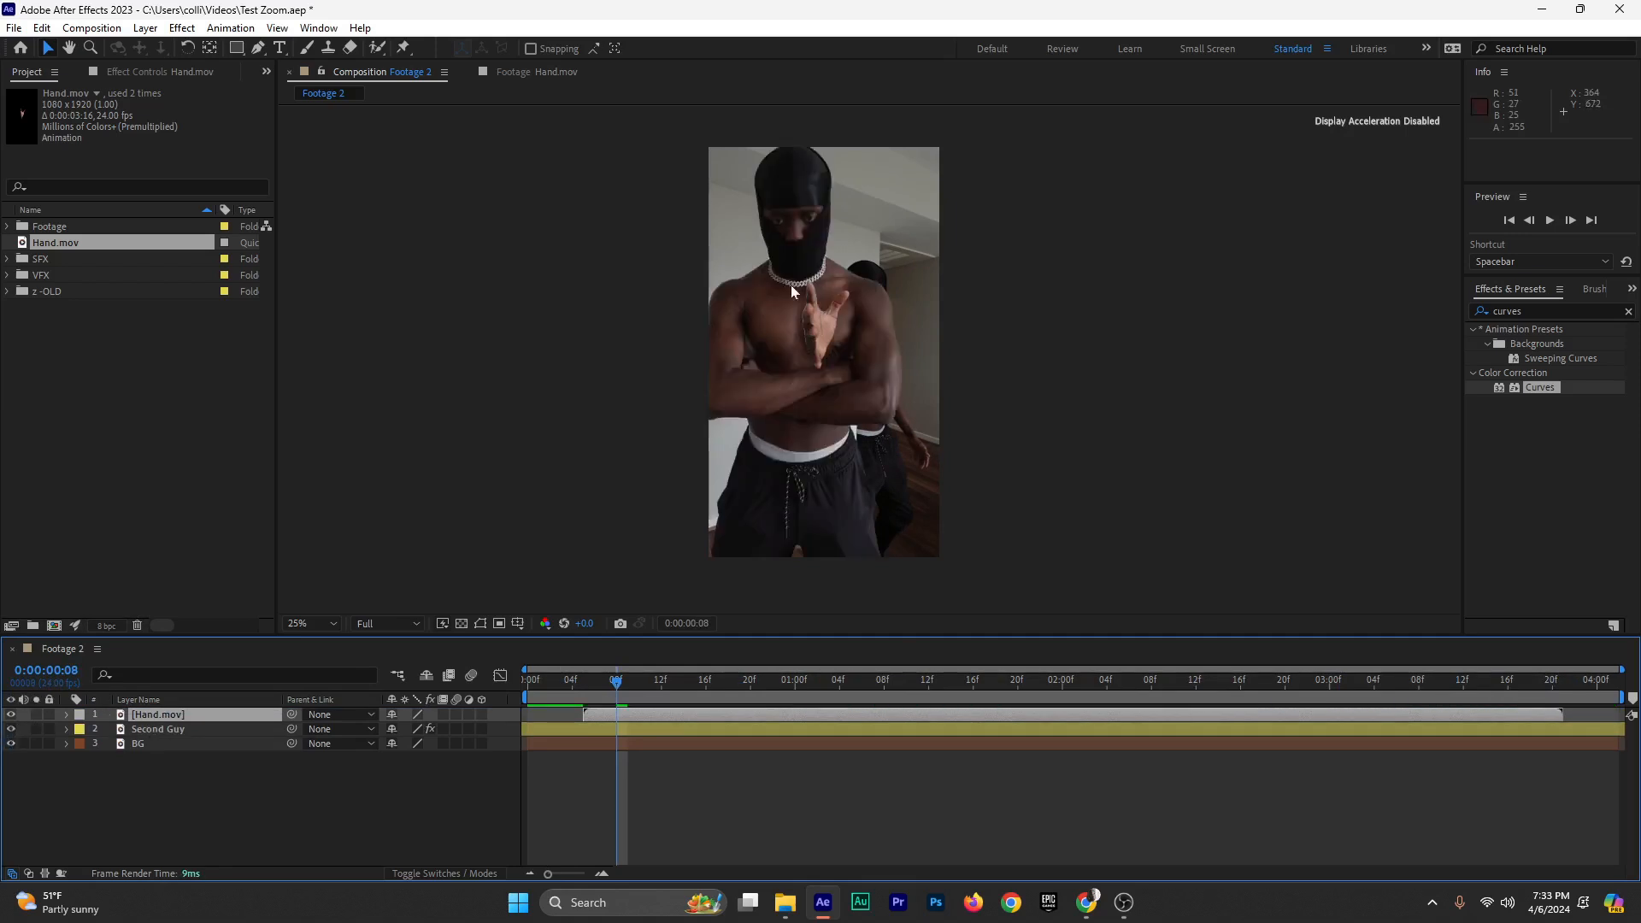
pyautogui.scroll(2, 858, 311)
pyautogui.scroll(2, 790, 283)
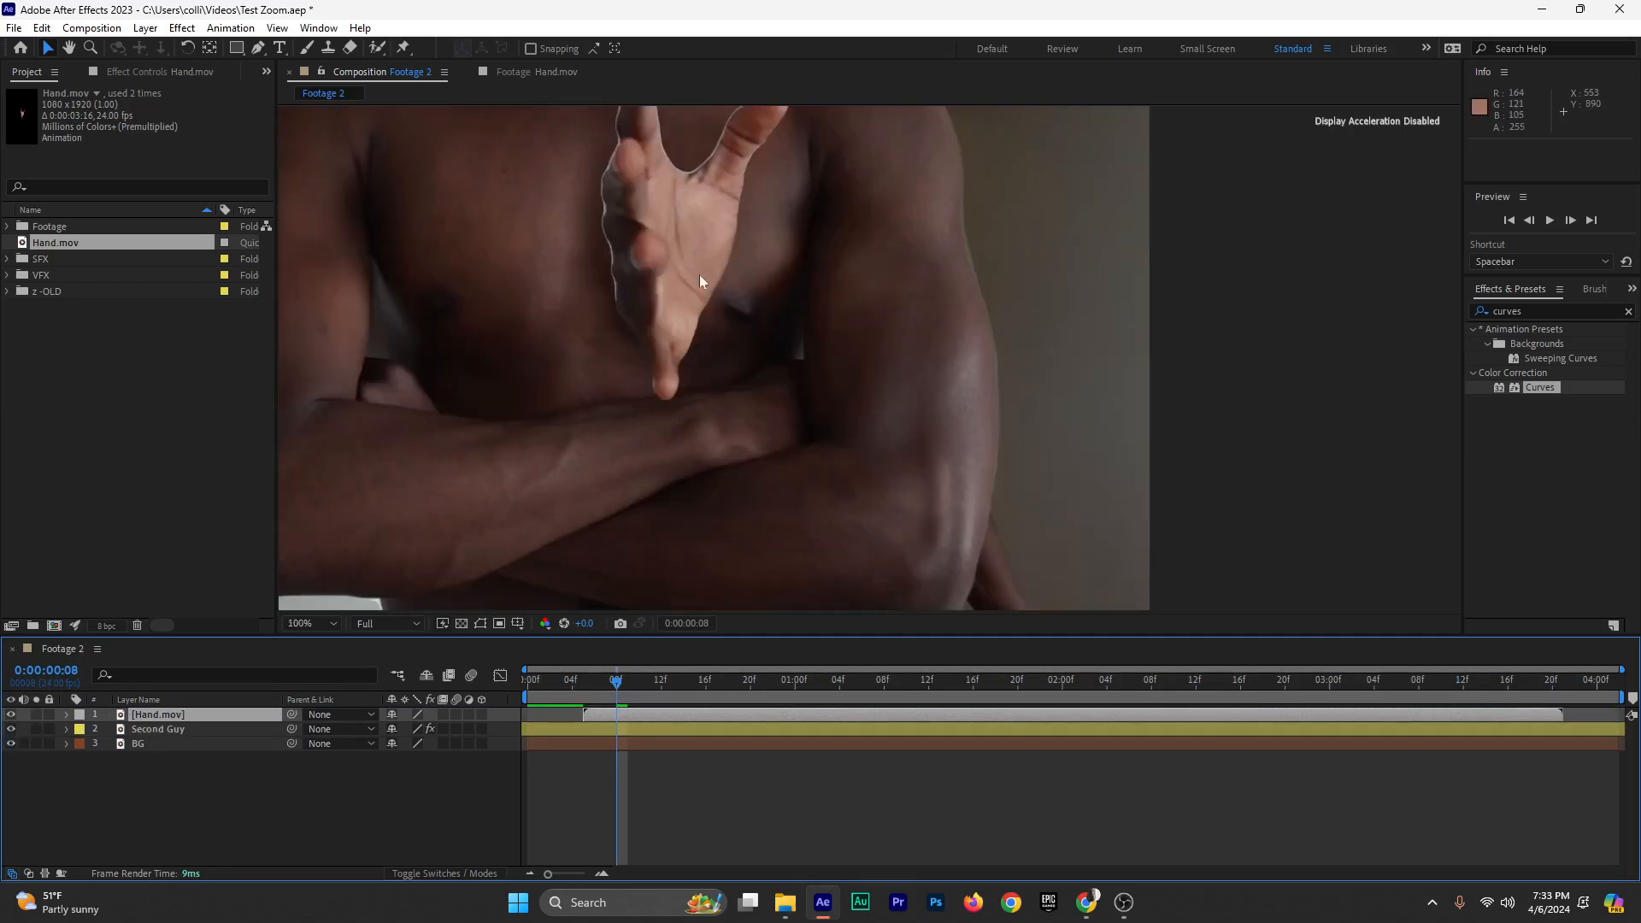
pyautogui.scroll(-2, 698, 272)
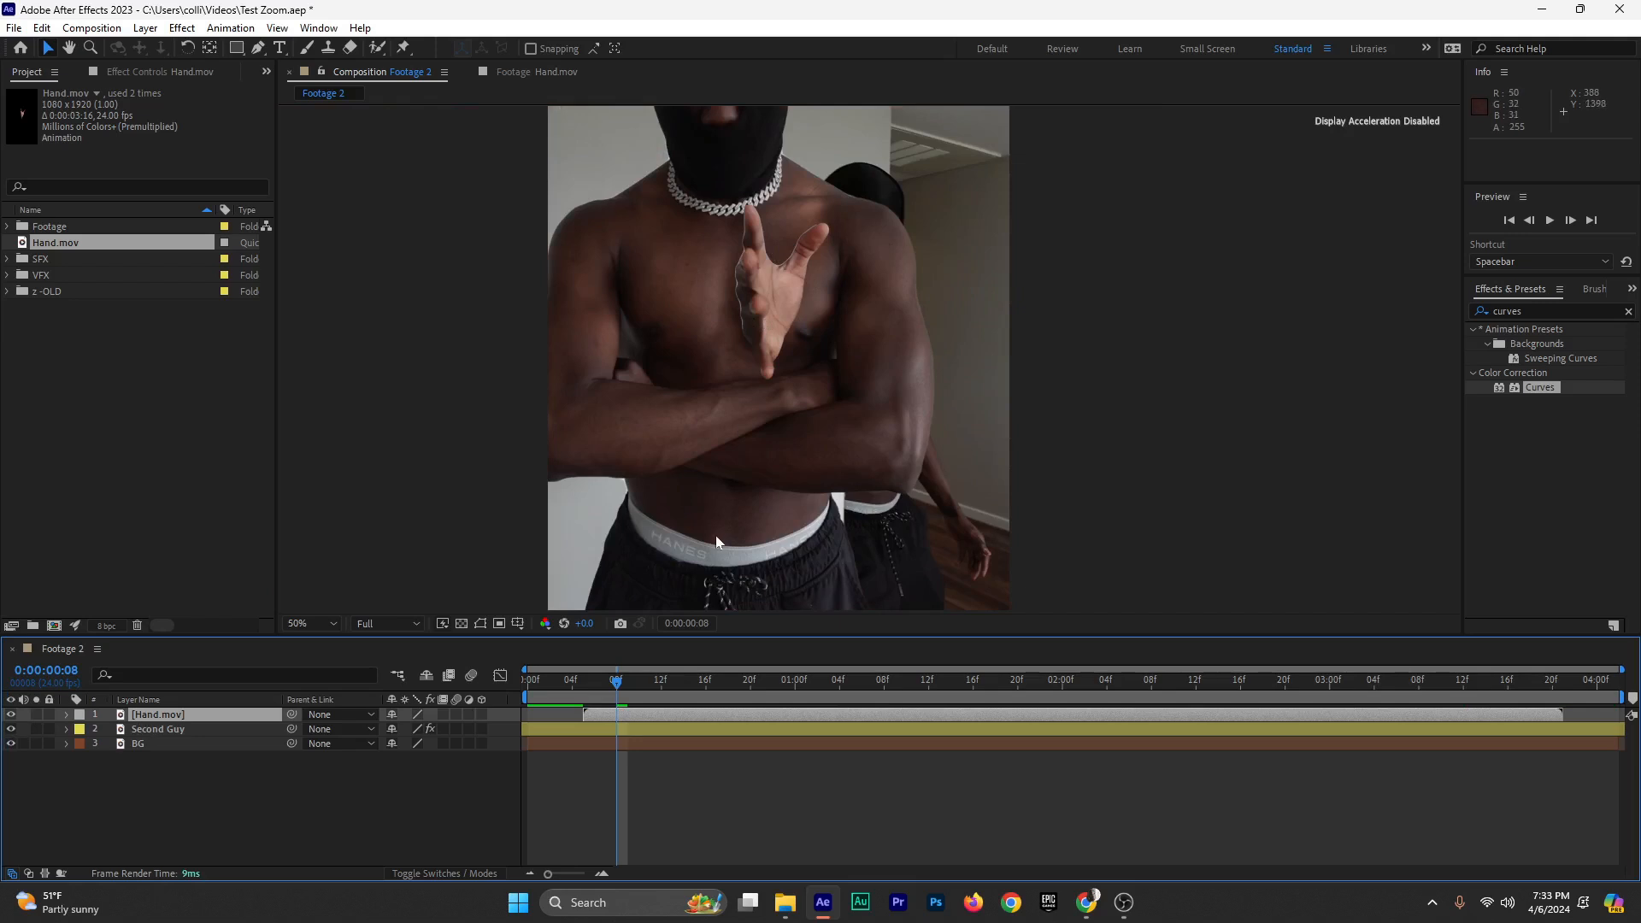
pyautogui.hotkey('ctrl', 's')
# Apply Directional Blur to Hand.mov with a direction of -181° and a blur length of 38.4
pyautogui.click(1558, 309)
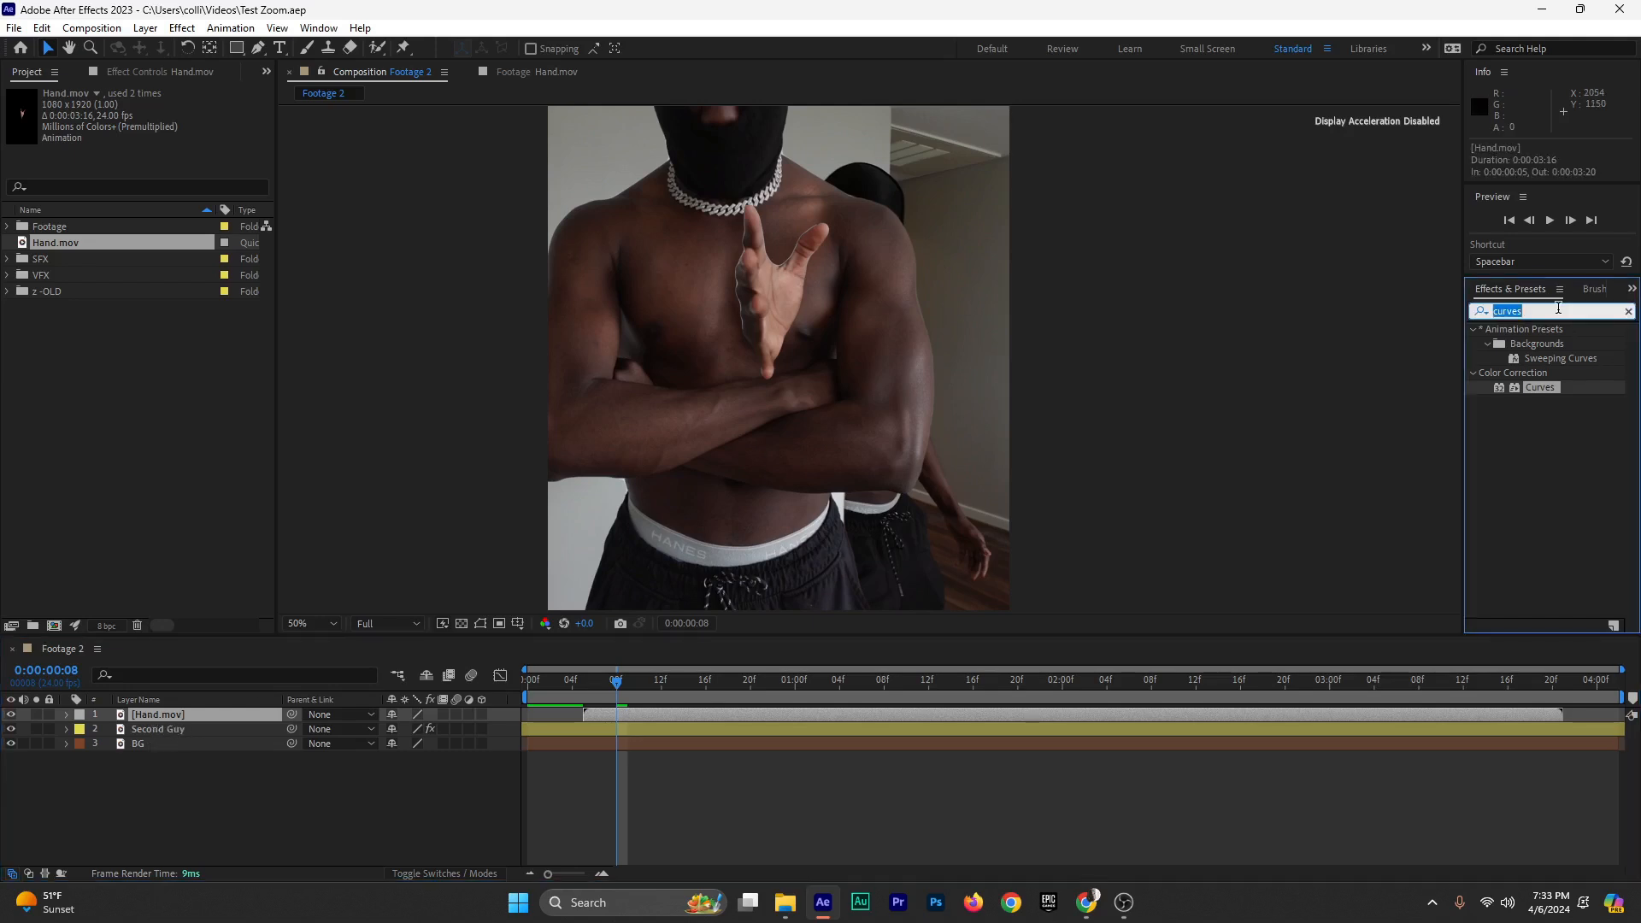
pyautogui.write('dir')
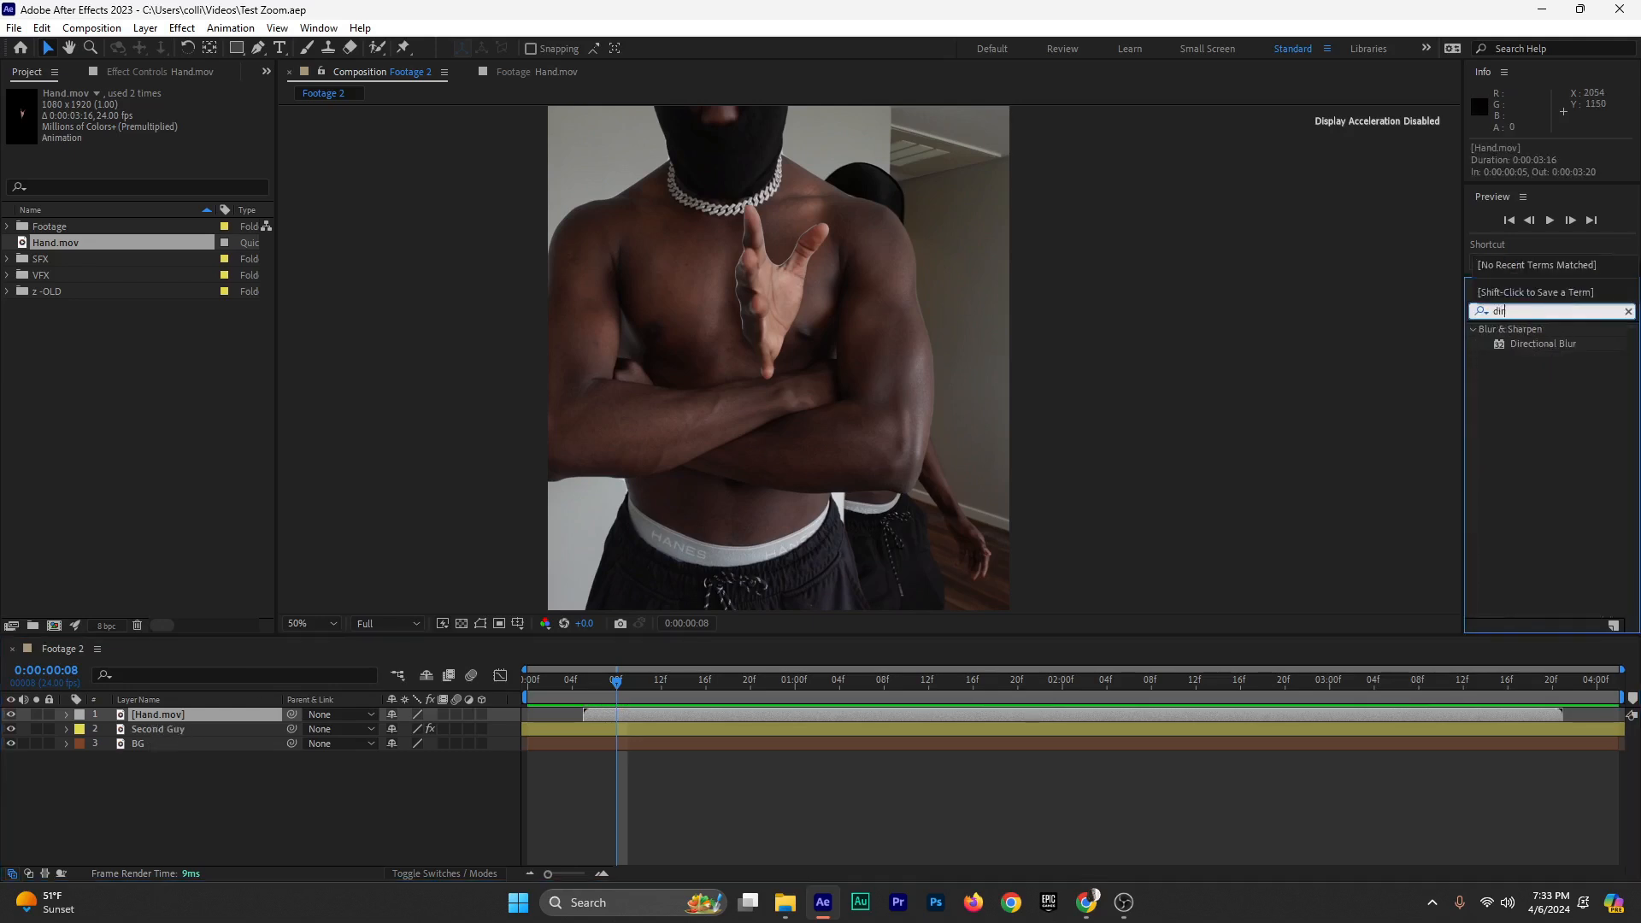
pyautogui.moveTo(1550, 341); pyautogui.dragTo(657, 716)
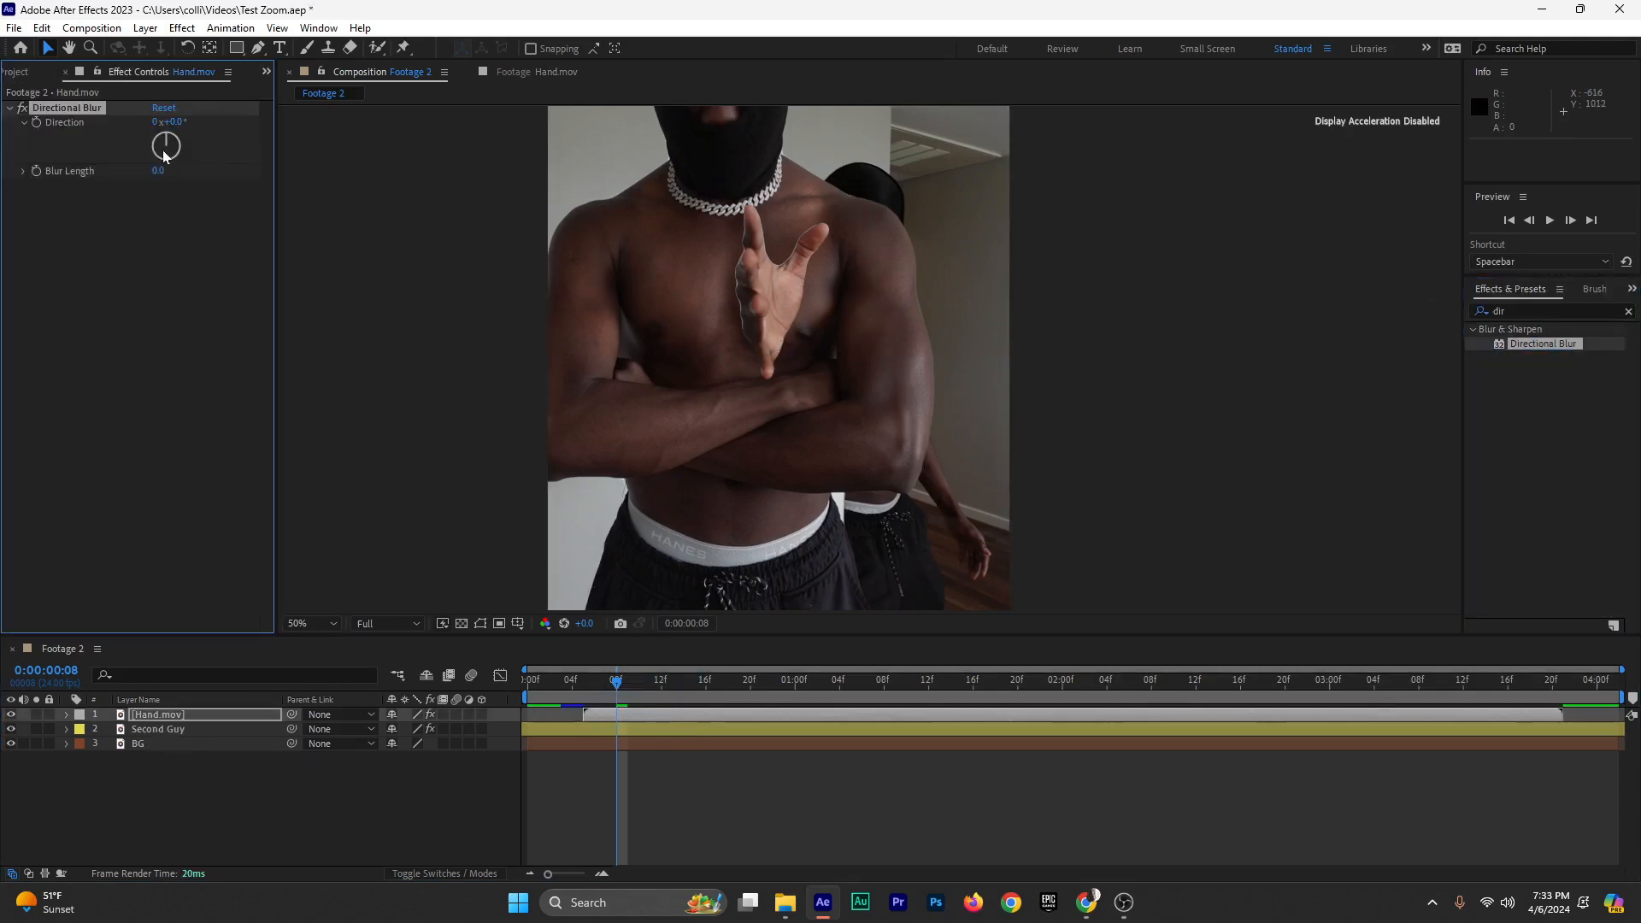
pyautogui.click(162, 152)
pyautogui.moveTo(169, 179); pyautogui.dragTo(509, 189)
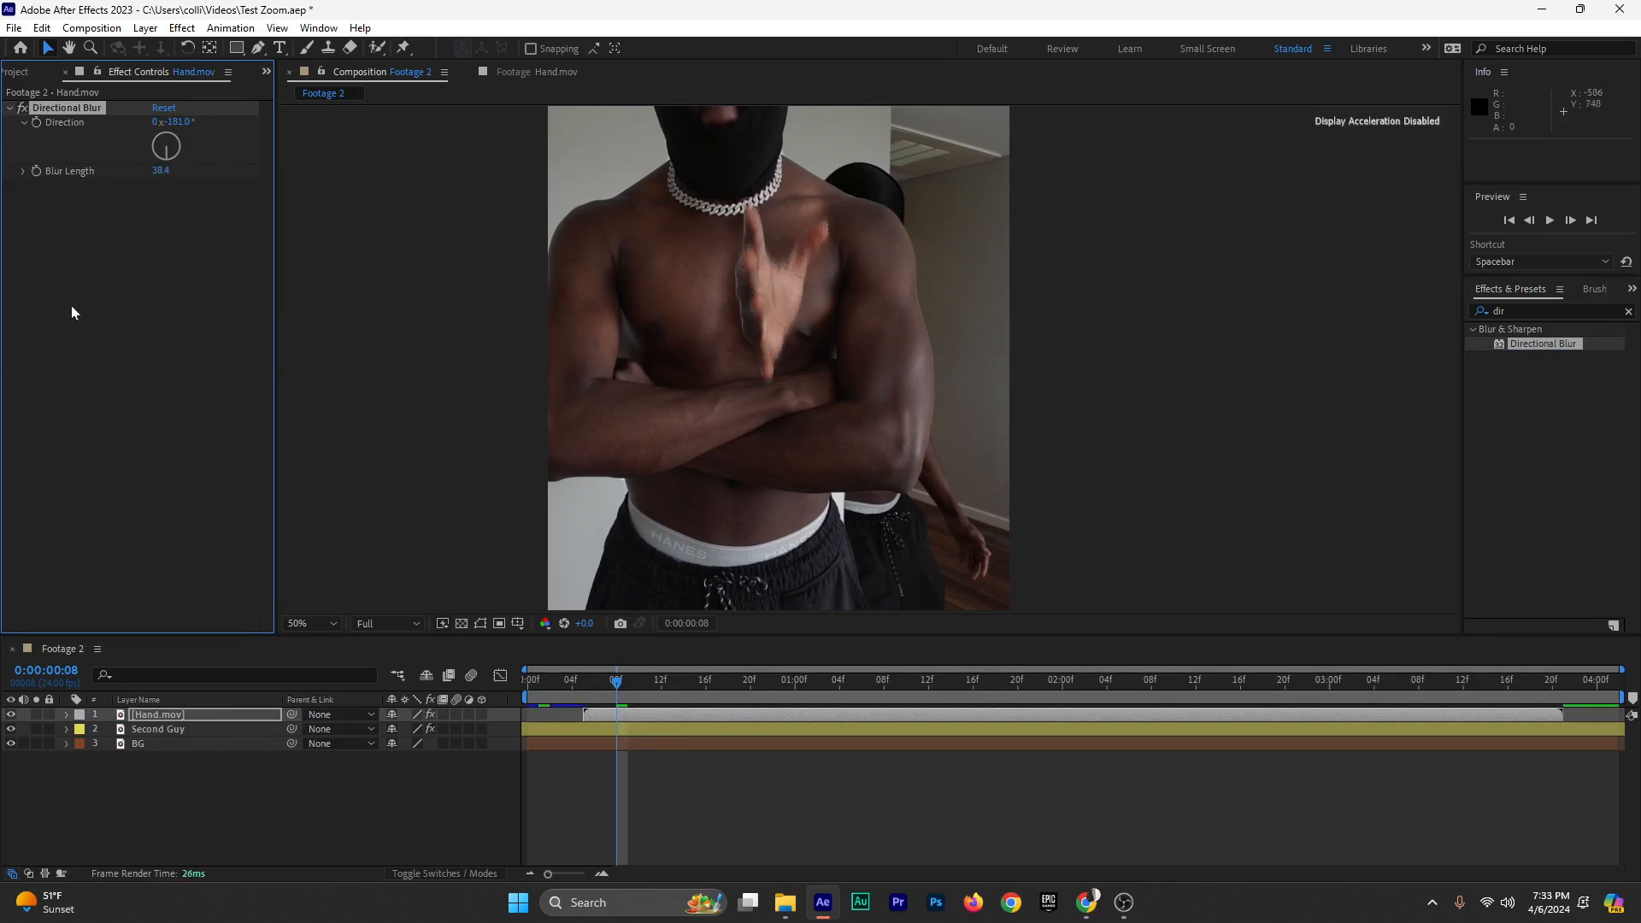
pyautogui.click(9, 108)
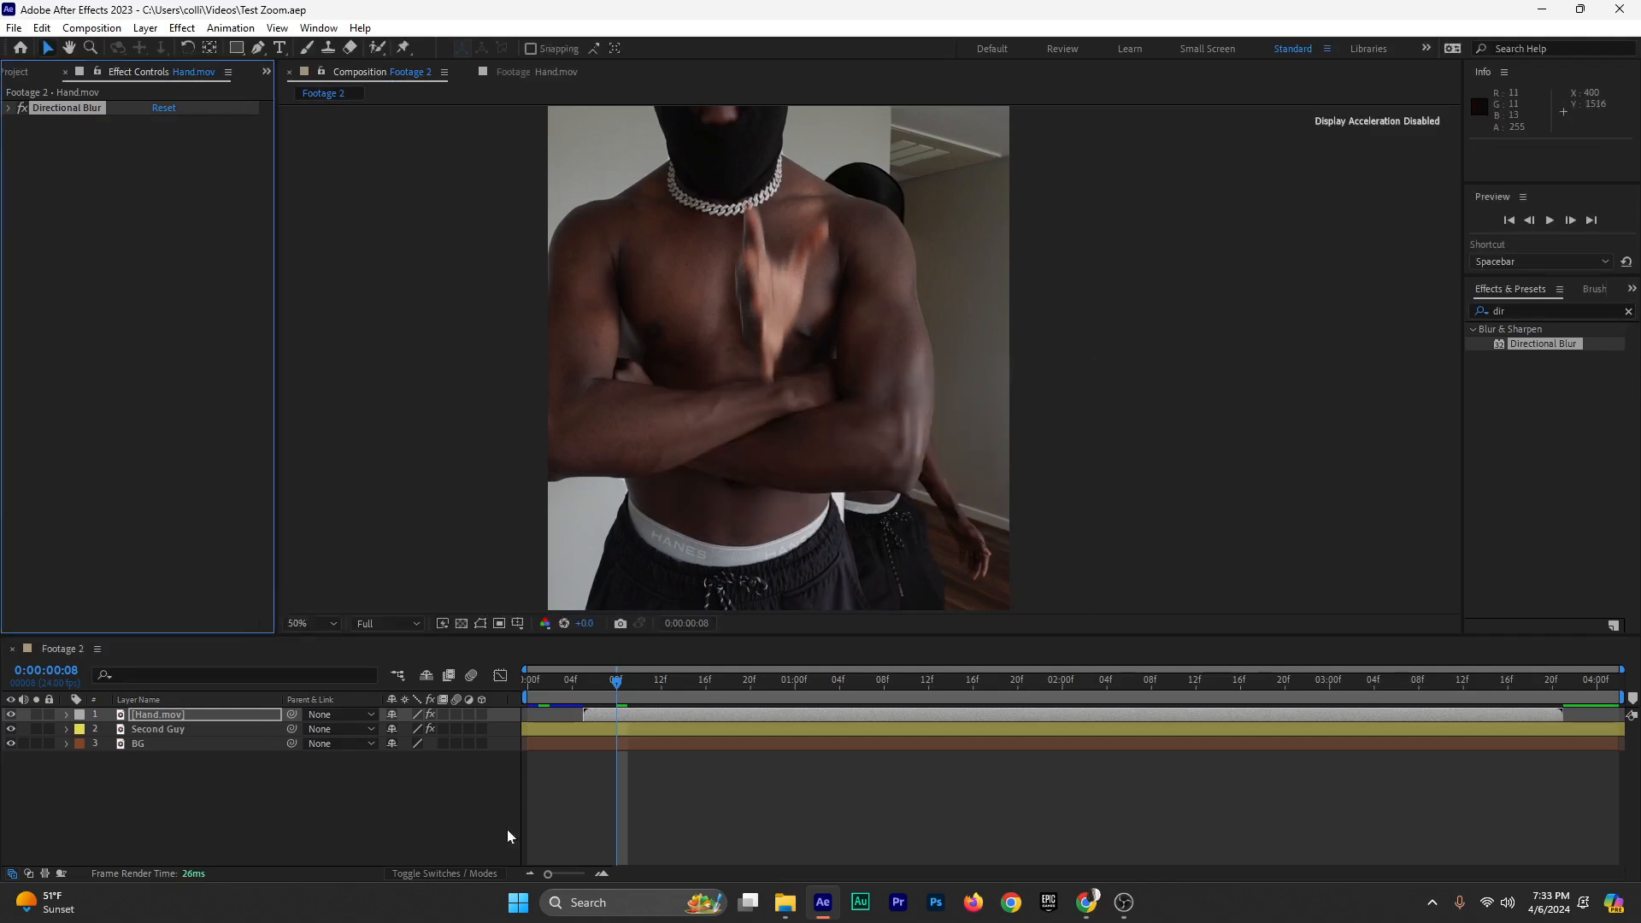
# Apply Fast Box Blur to the Hand.mov layer and change its label color to red
pyautogui.click(1540, 311)
pyautogui.doubleClick(1541, 311)
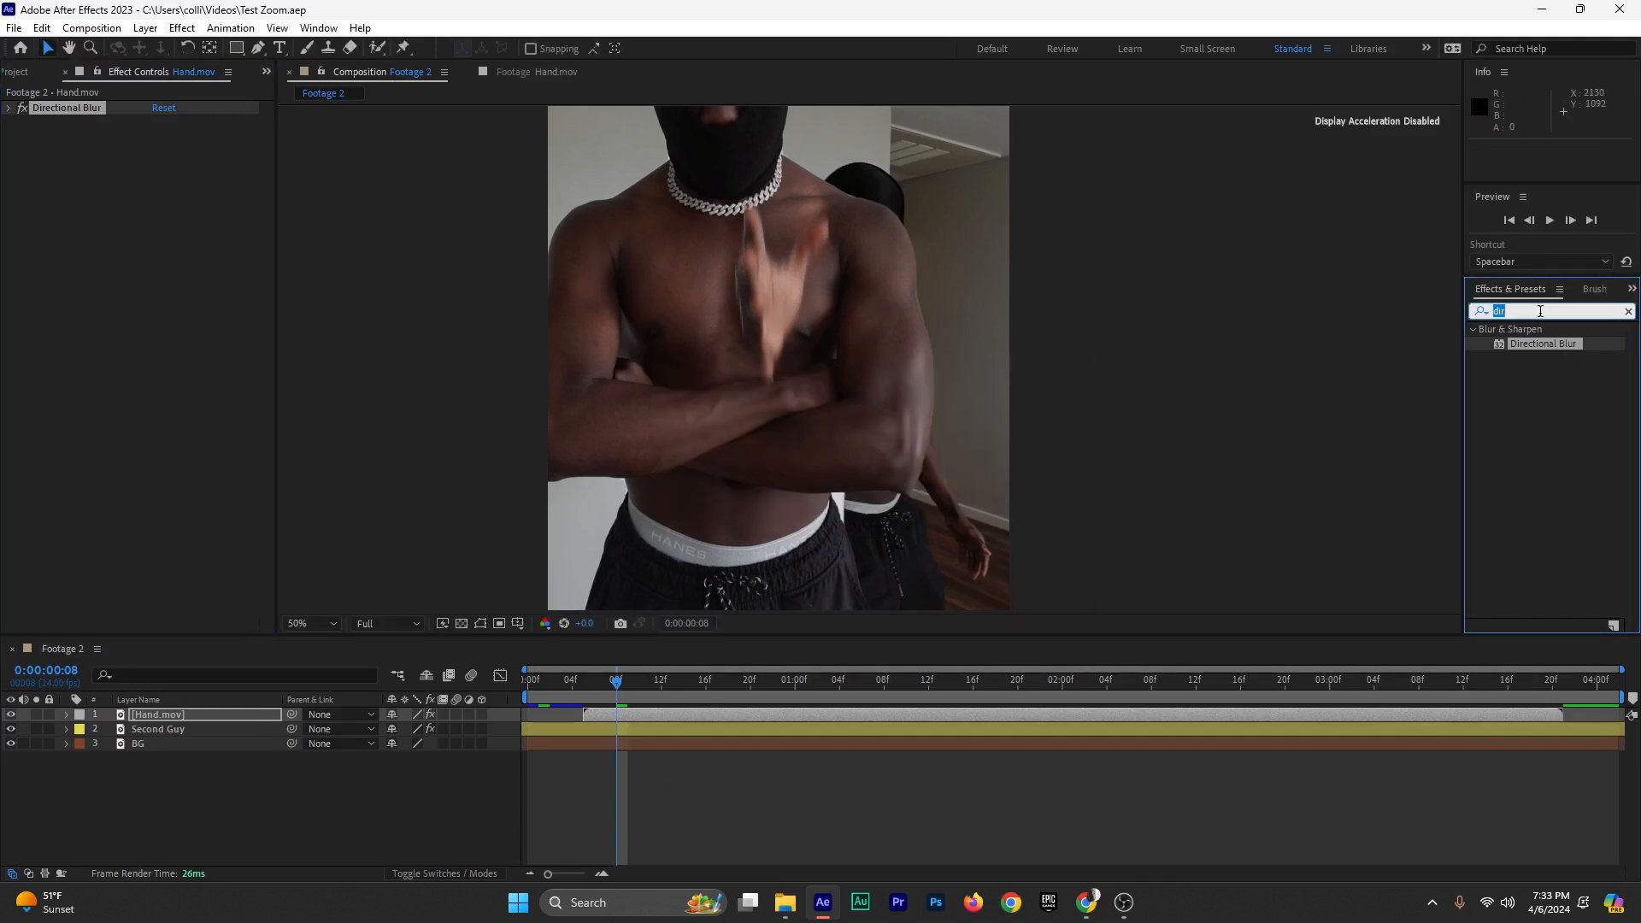
pyautogui.press('BackSpace')
pyautogui.write('fast')
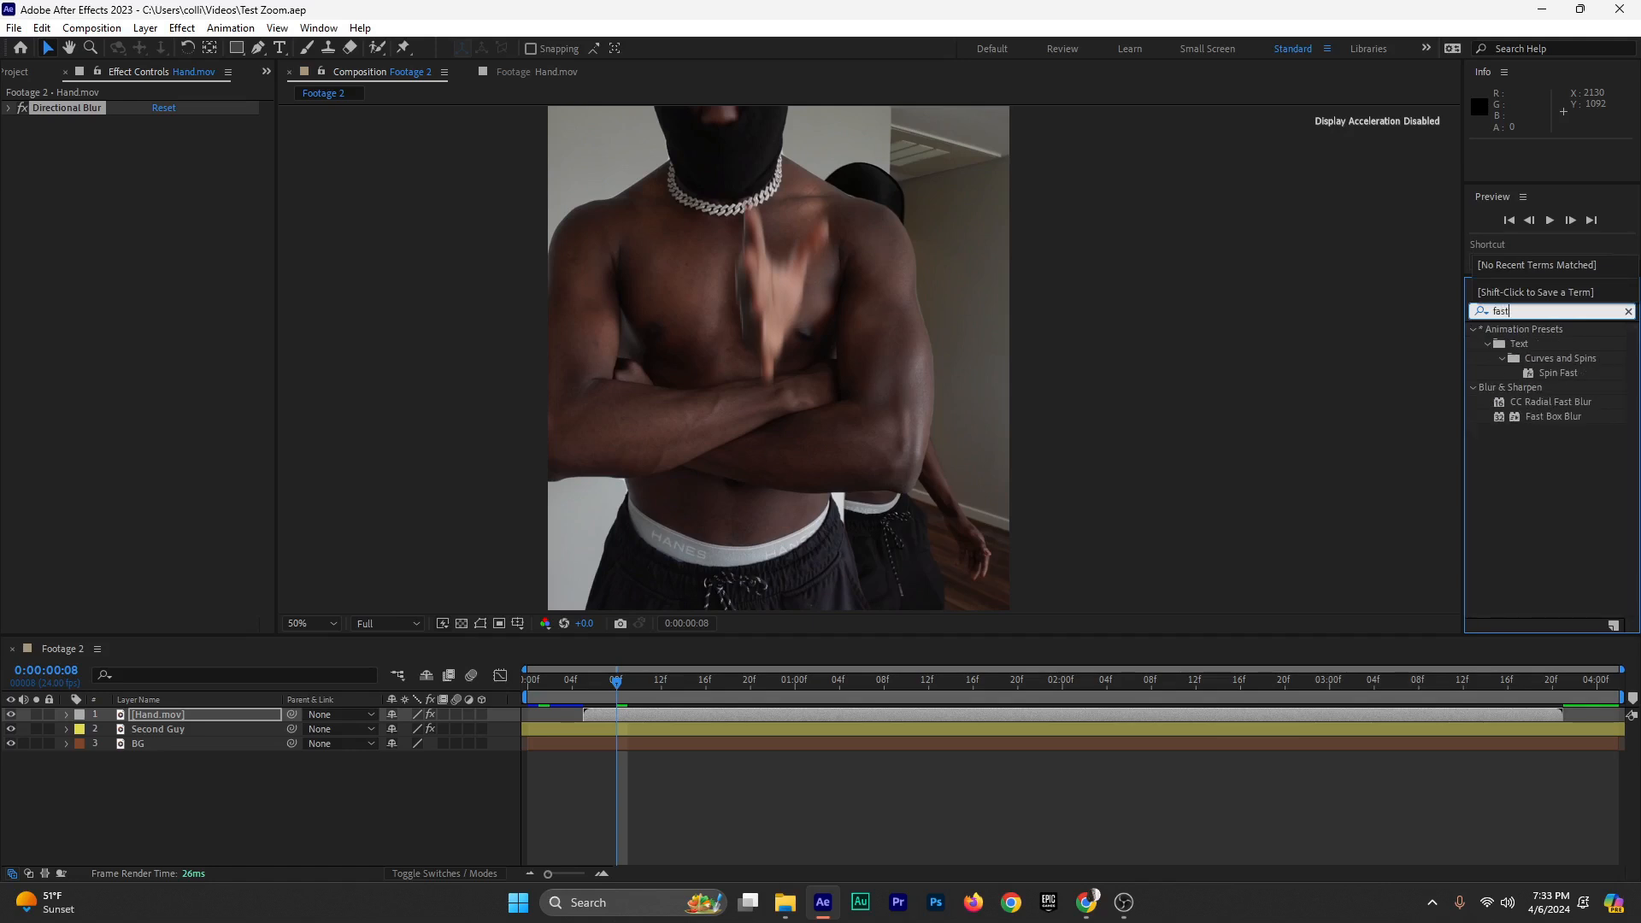
pyautogui.moveTo(1559, 415); pyautogui.dragTo(628, 713)
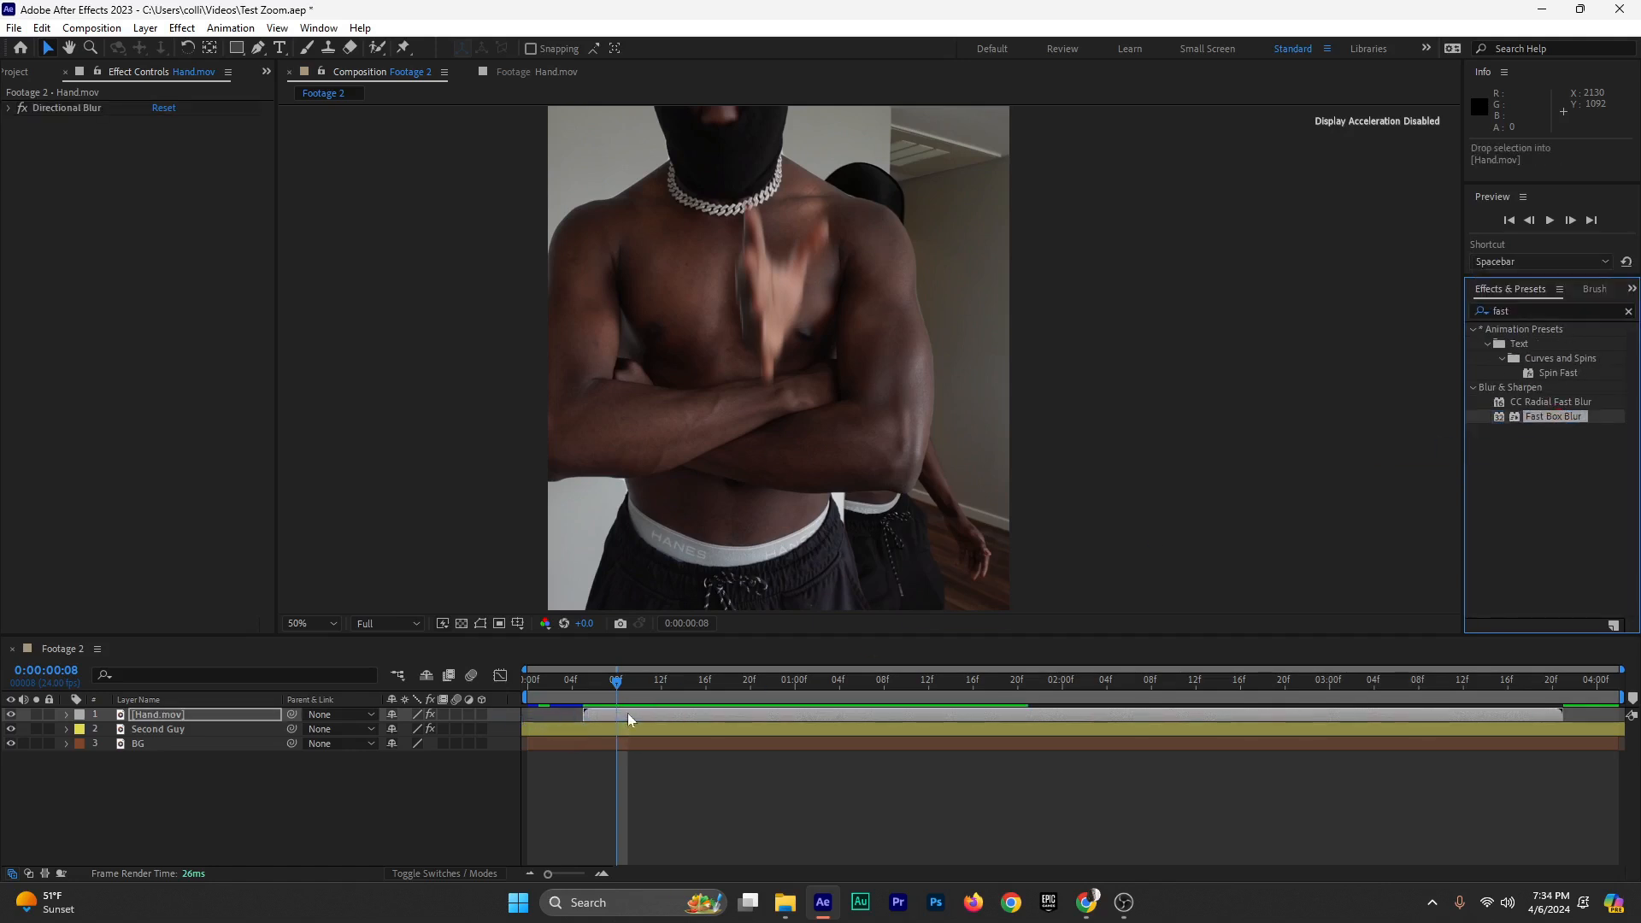
pyautogui.click(79, 715)
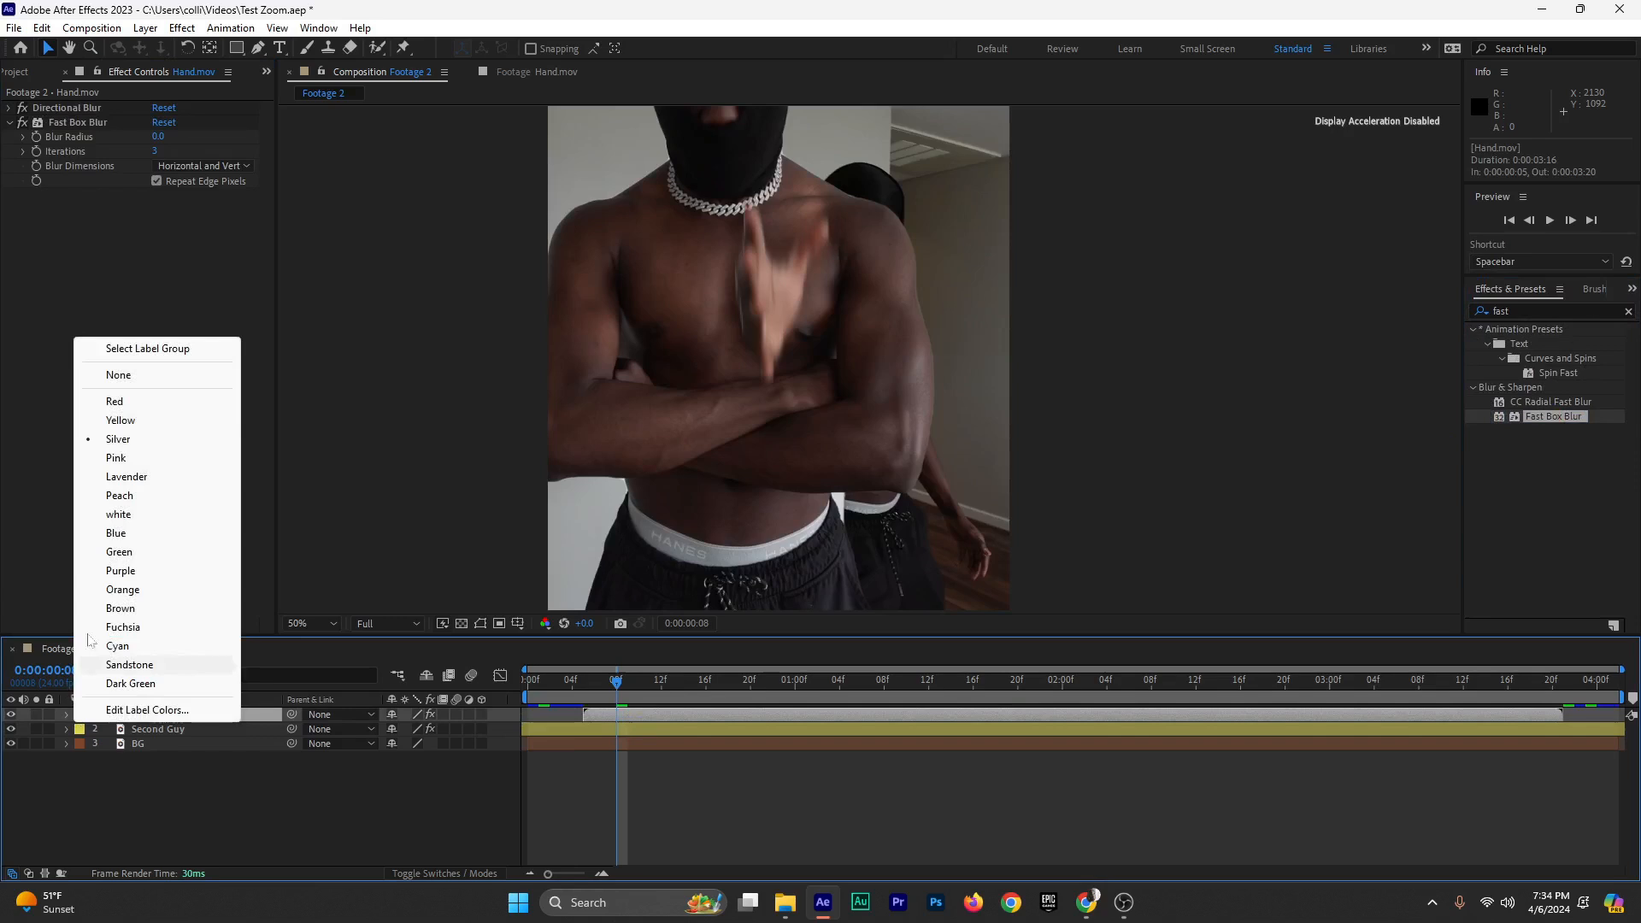
pyautogui.click(111, 405)
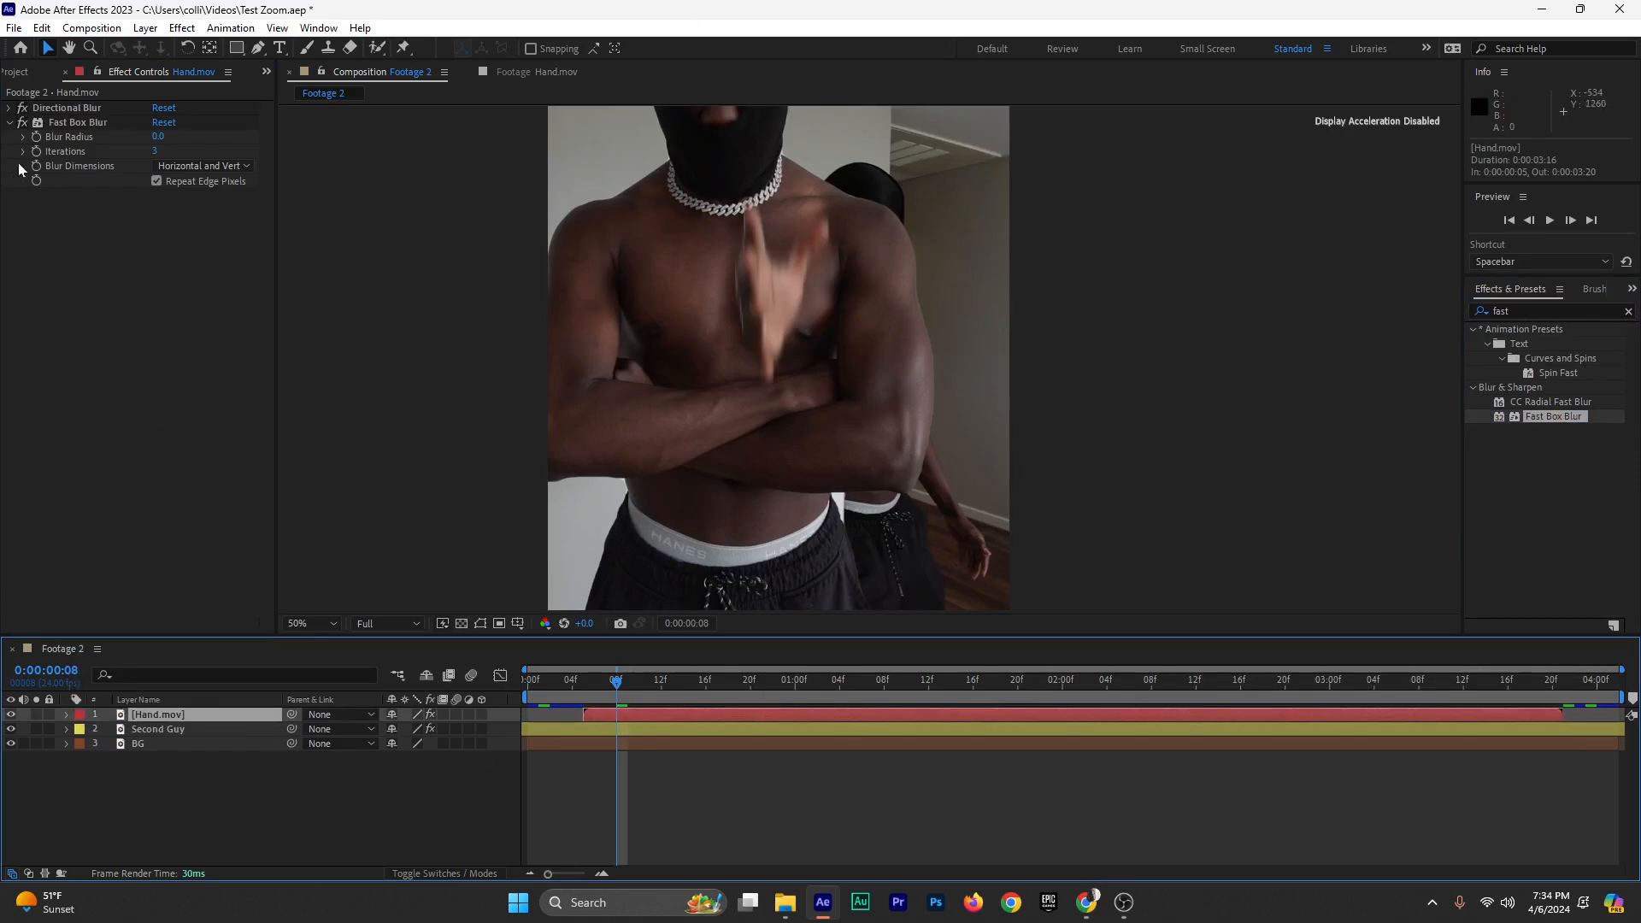
# Set the Fast Box Blur on Hand.mov to Vertical dimensions with a blur radius of 15
pyautogui.click(171, 168)
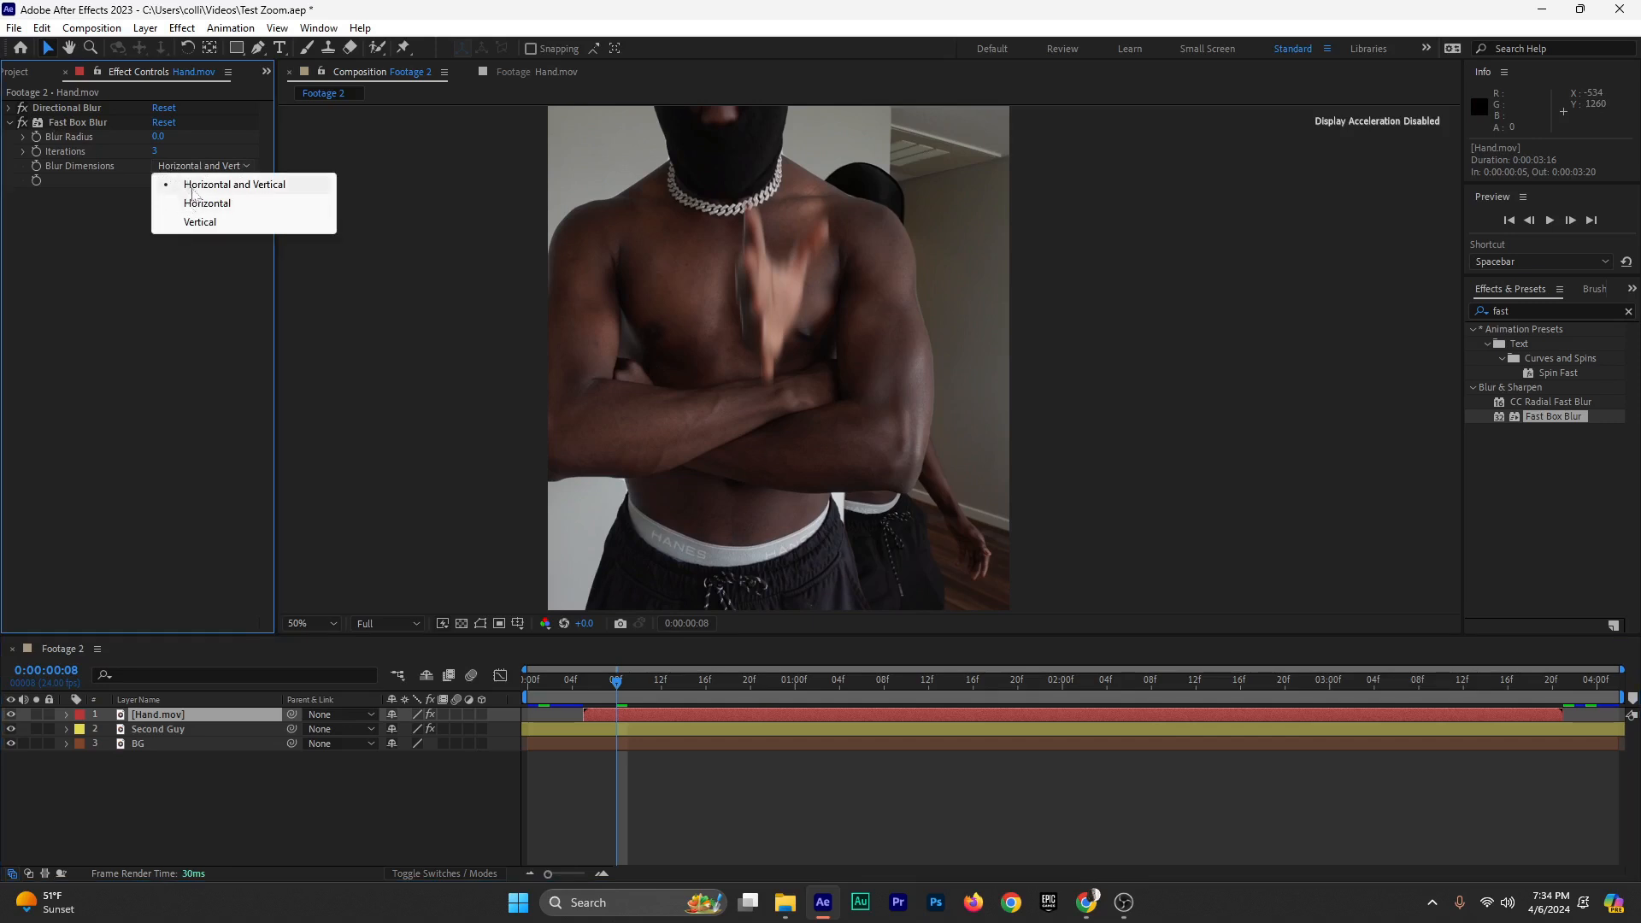
pyautogui.click(203, 224)
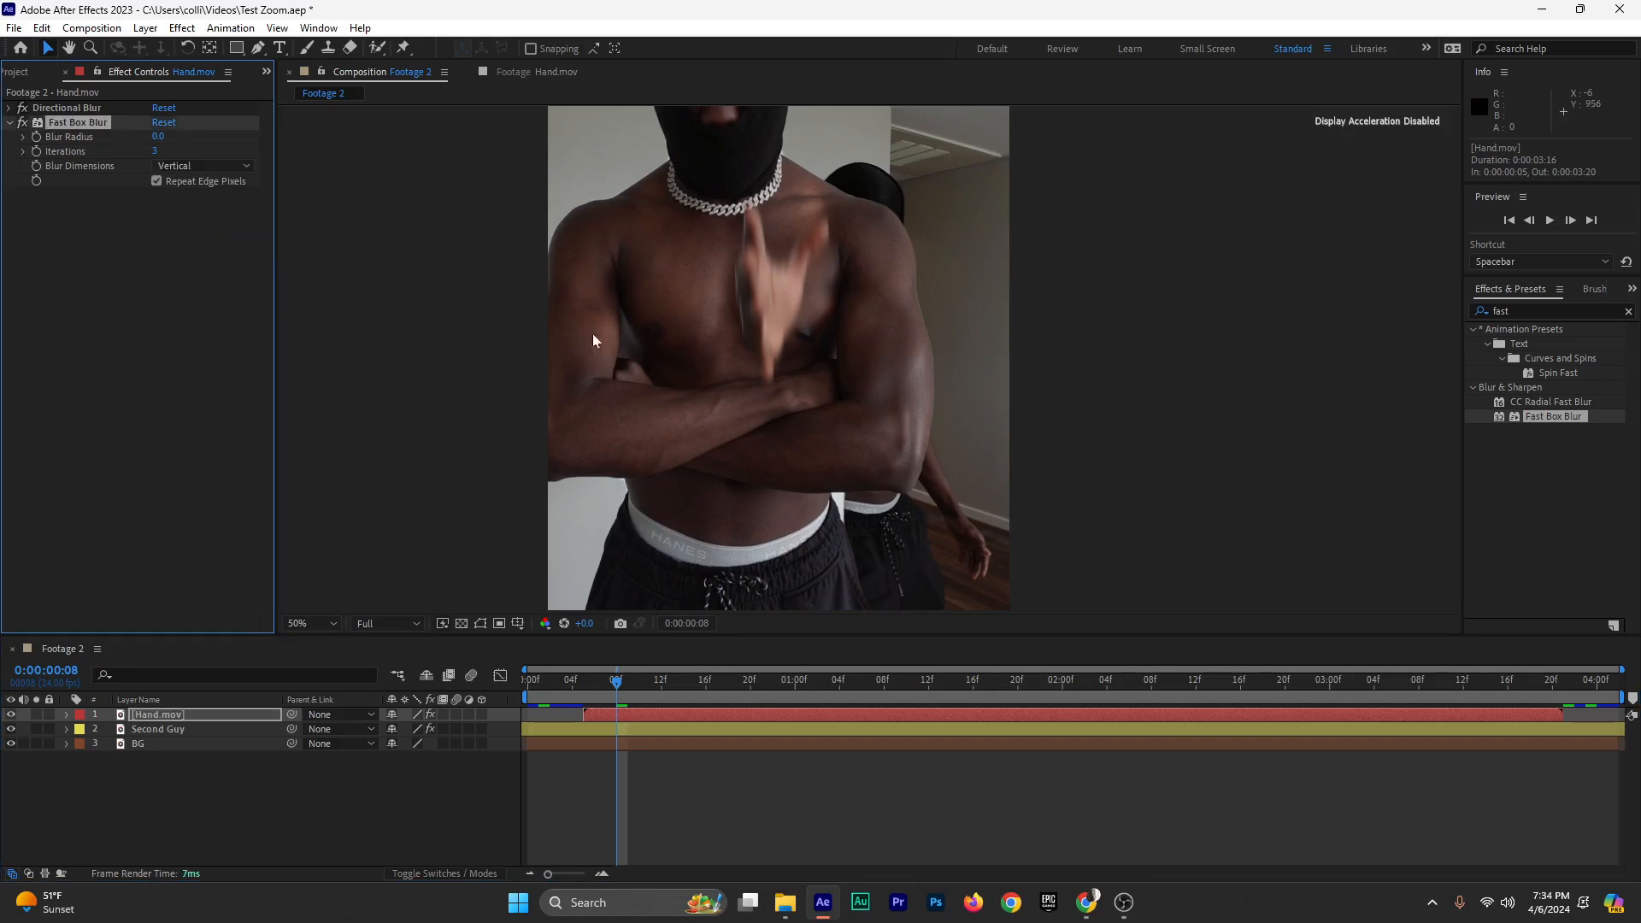
pyautogui.moveTo(156, 137); pyautogui.dragTo(171, 138)
# Drive the Fast Box Blur's Blur Radius with the expression wiggle(20,40) and check the hand at 0:00:00:05
pyautogui.keyDown('alt'); pyautogui.click(37, 136); pyautogui.keyUp('alt')
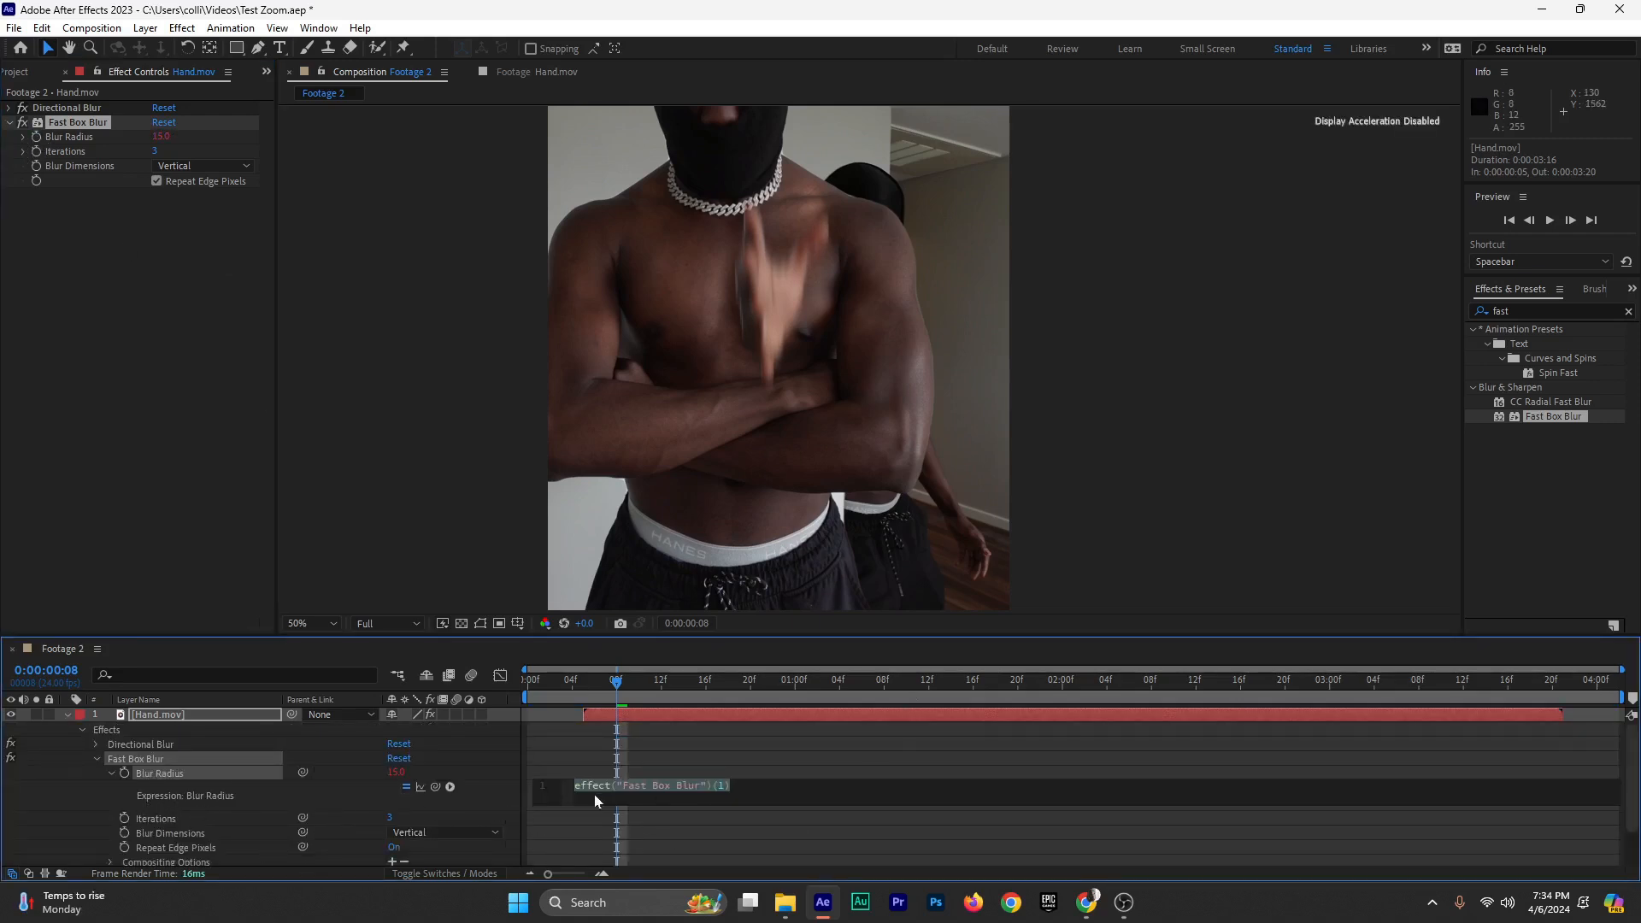
pyautogui.press('BackSpace')
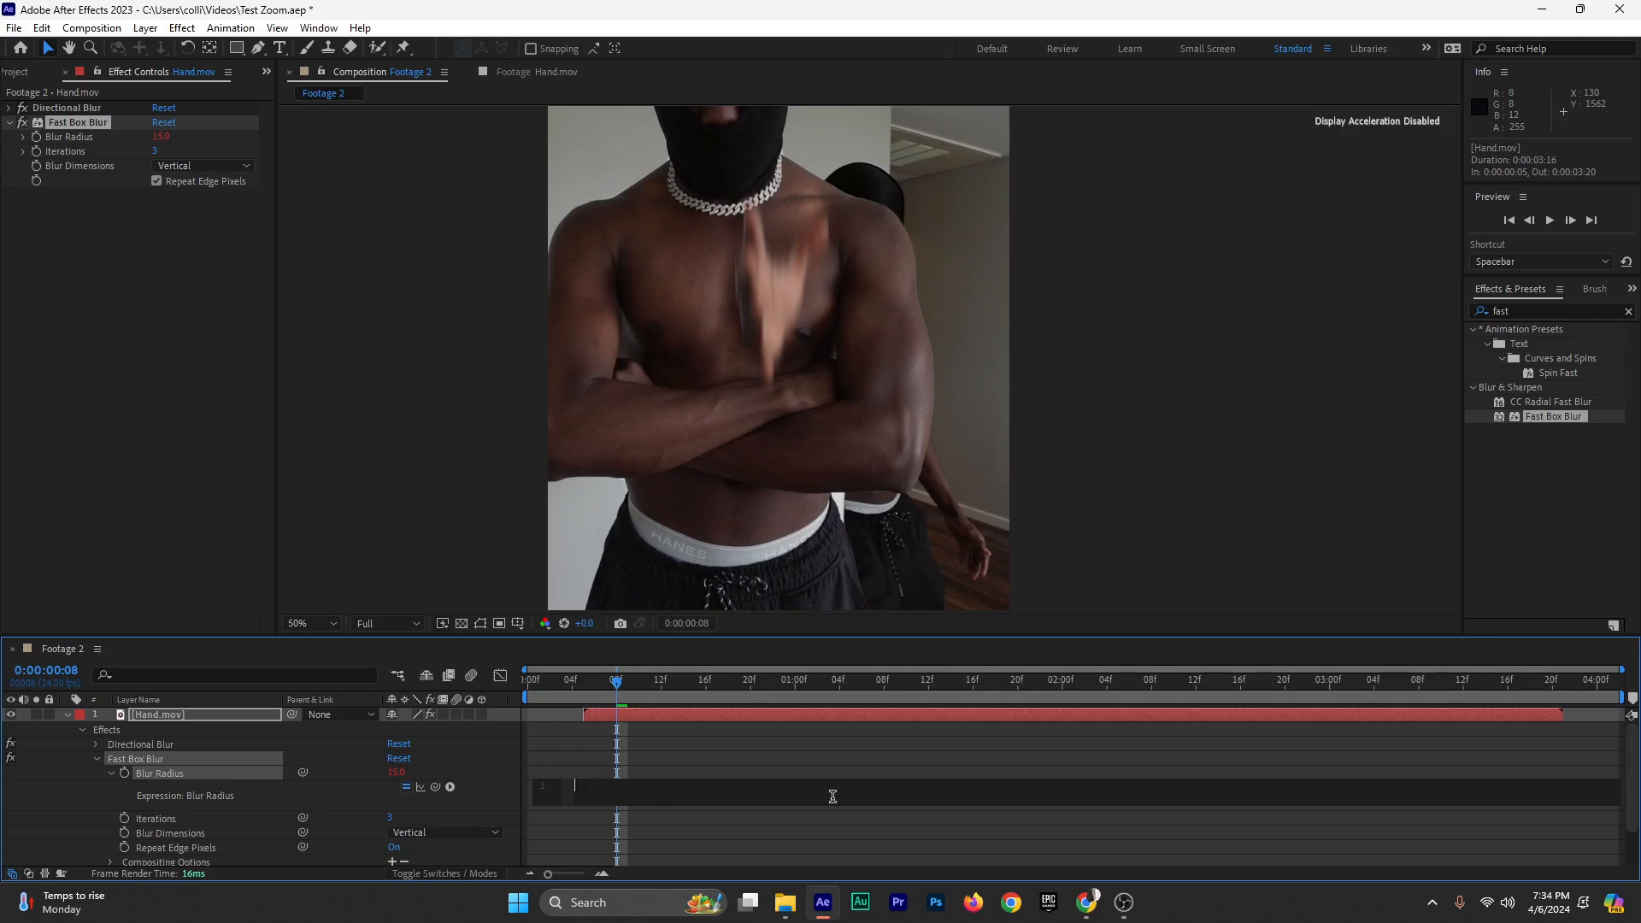
pyautogui.write('wiggle')
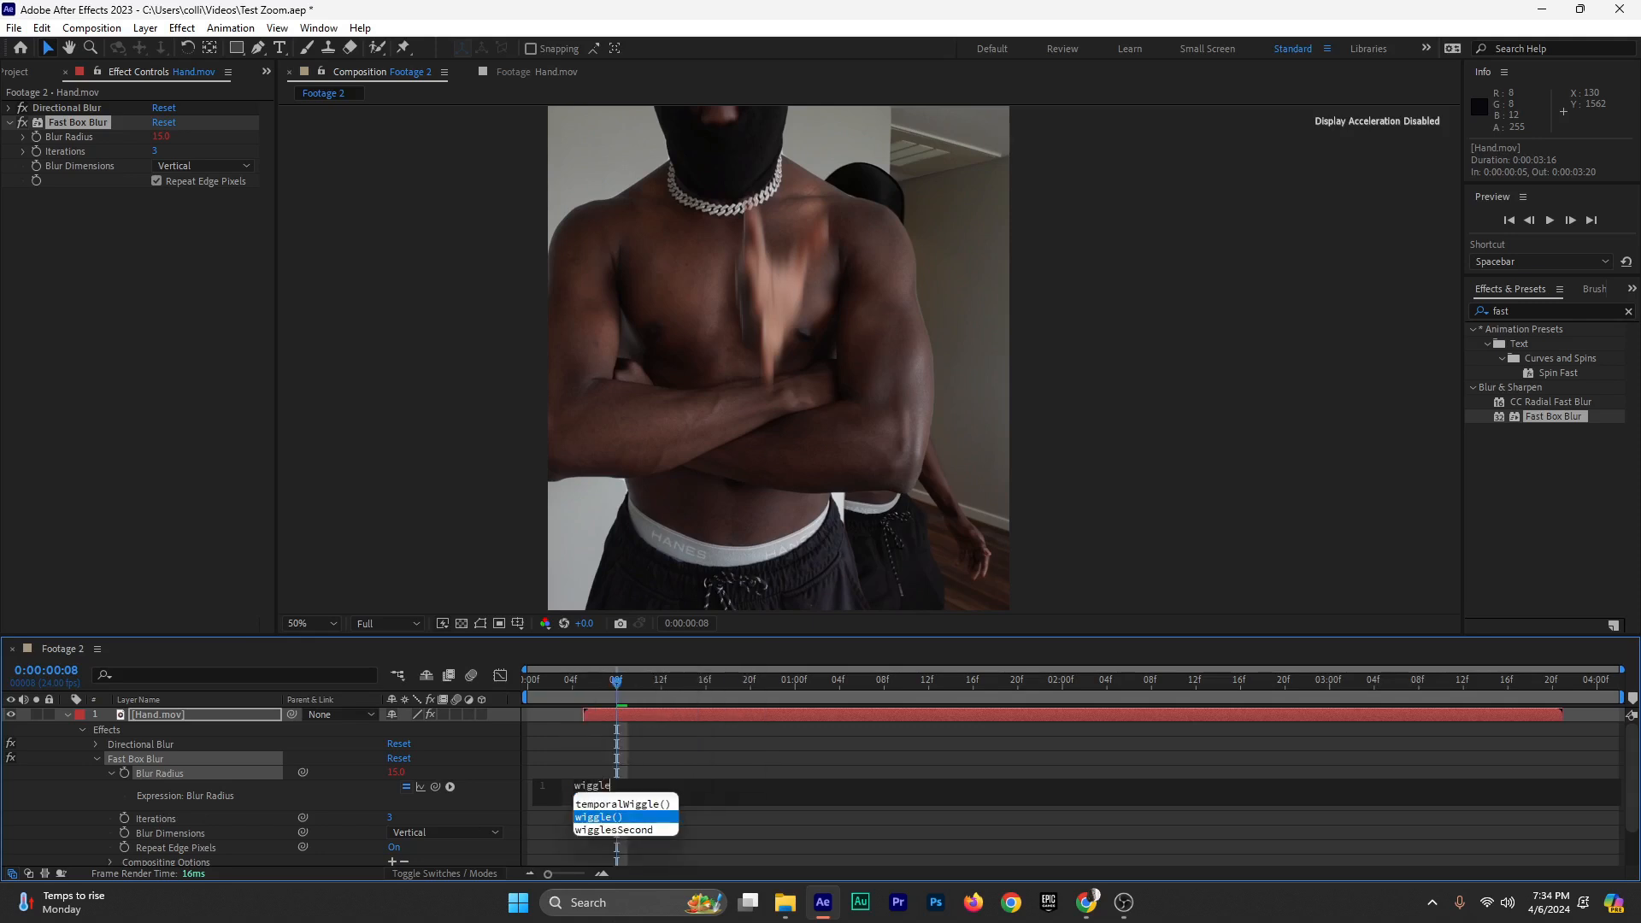
pyautogui.click(619, 818)
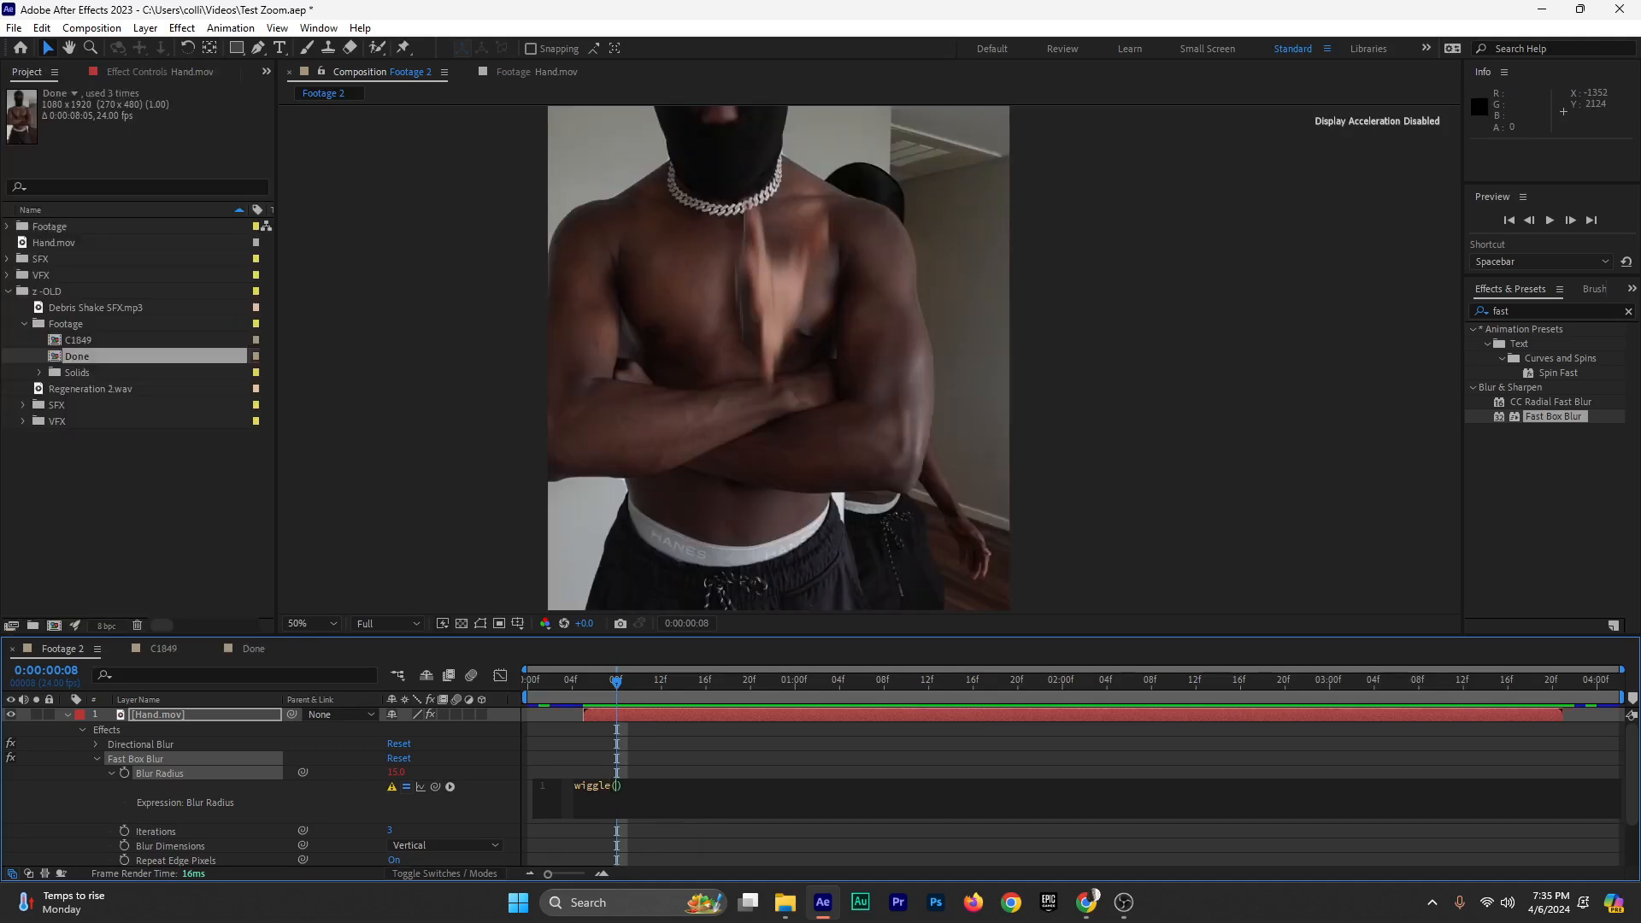
pyautogui.write('20,40')
pyautogui.click(727, 773)
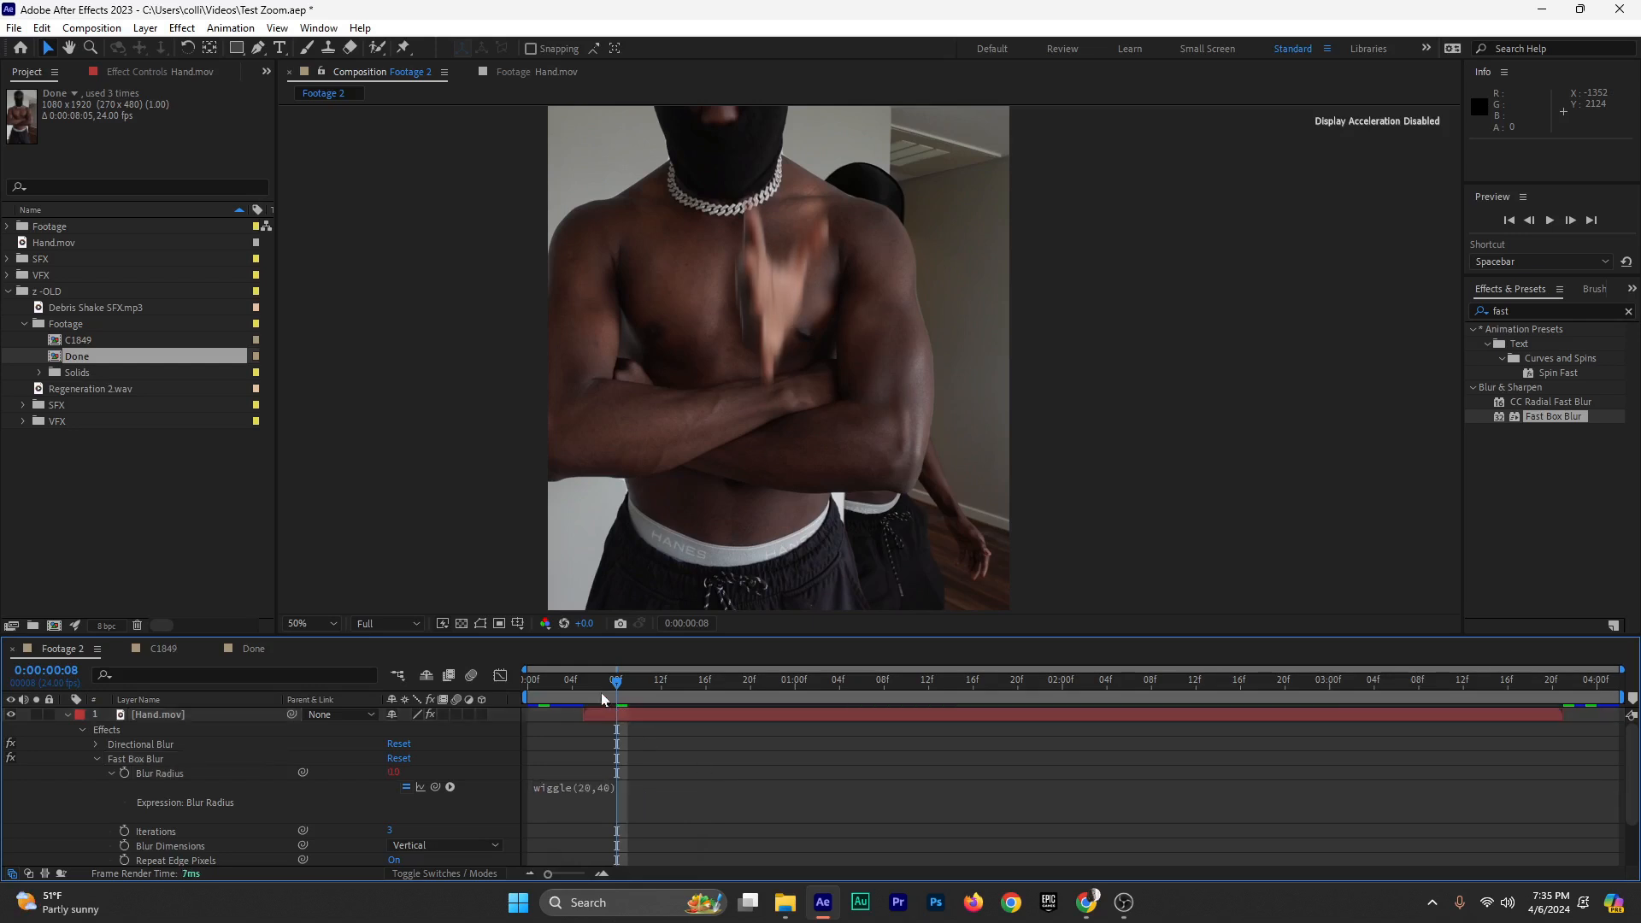
pyautogui.moveTo(602, 693); pyautogui.dragTo(597, 752)
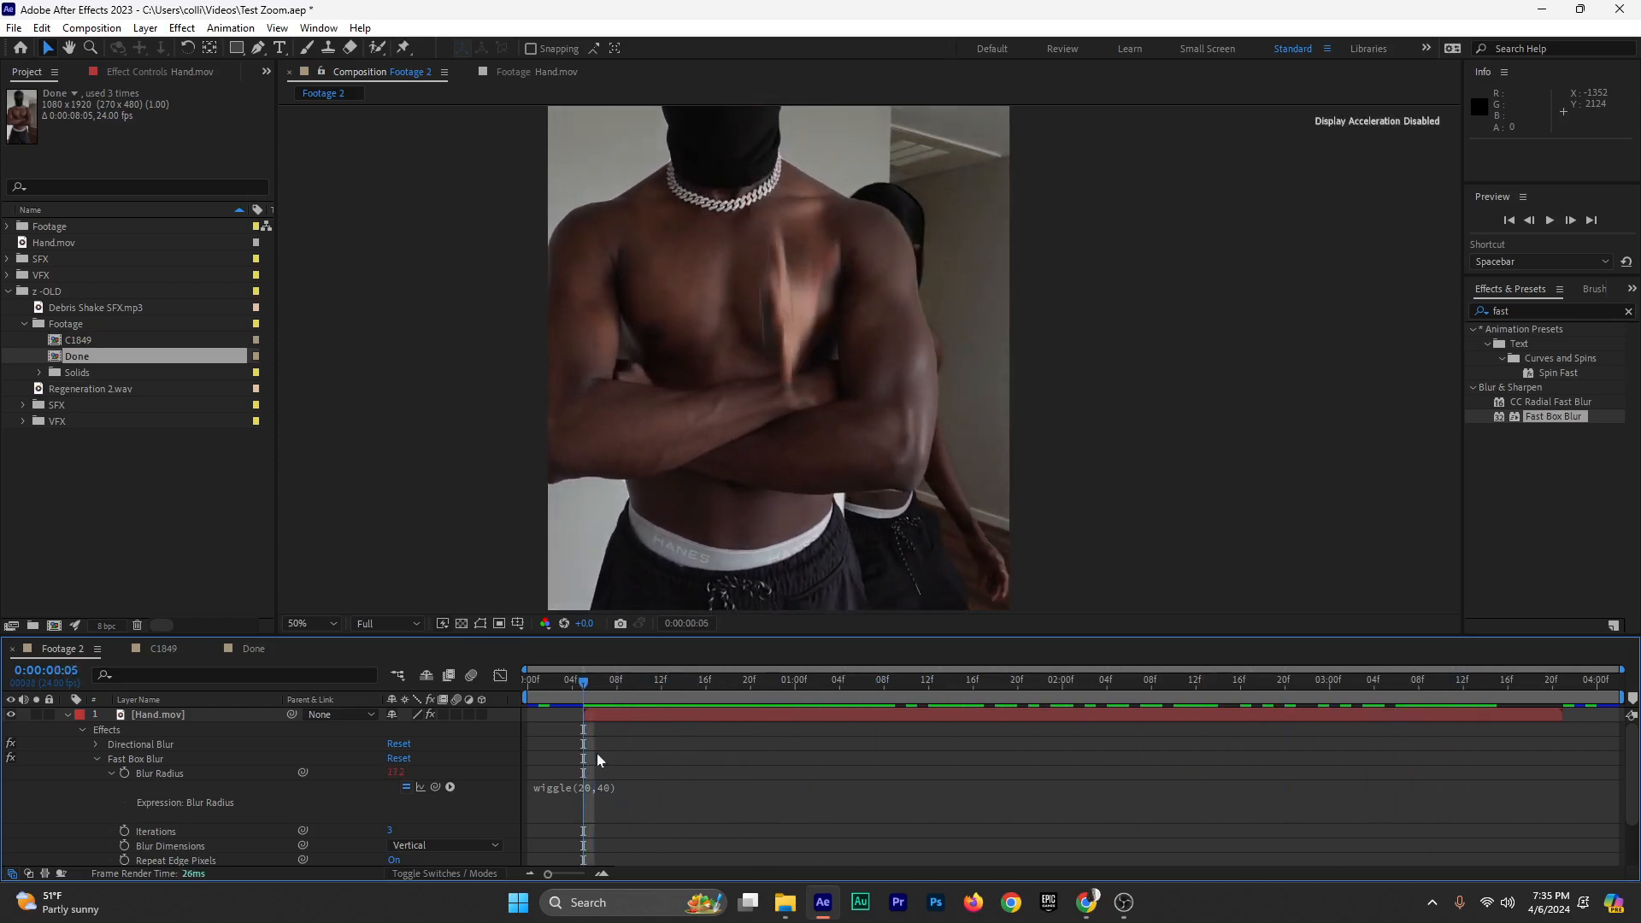
# Duplicate the Fast Box Blur effect on Hand.mov and remove the Blur Radius expression from the copy
pyautogui.click(97, 759)
pyautogui.click(124, 73)
pyautogui.click(49, 124)
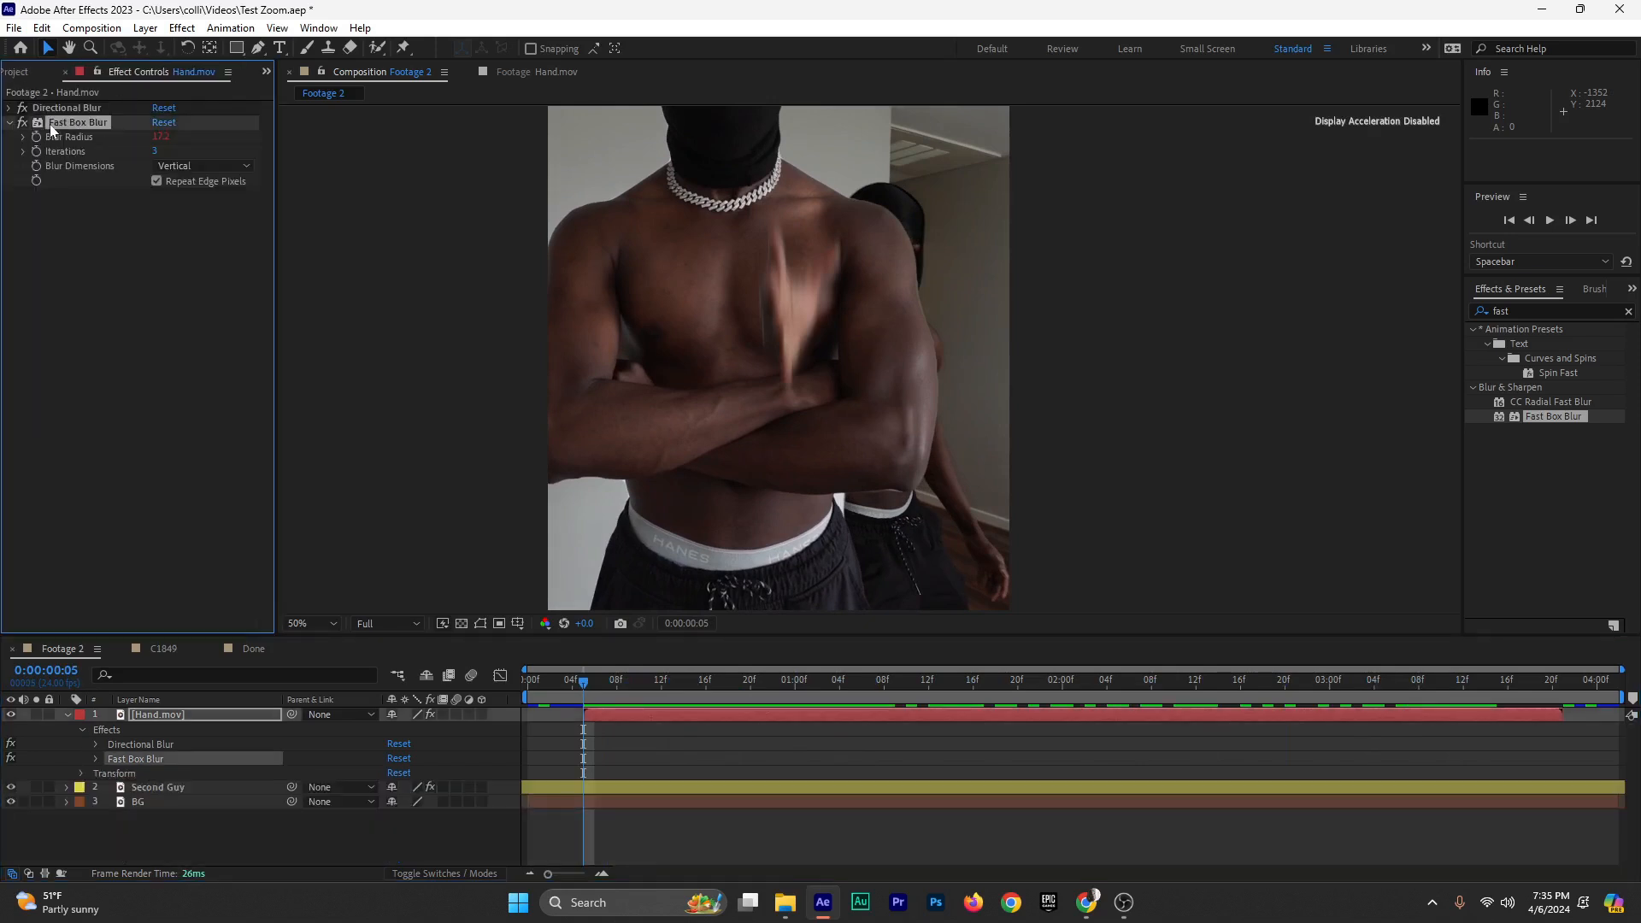
pyautogui.hotkey('ctrl', 'd')
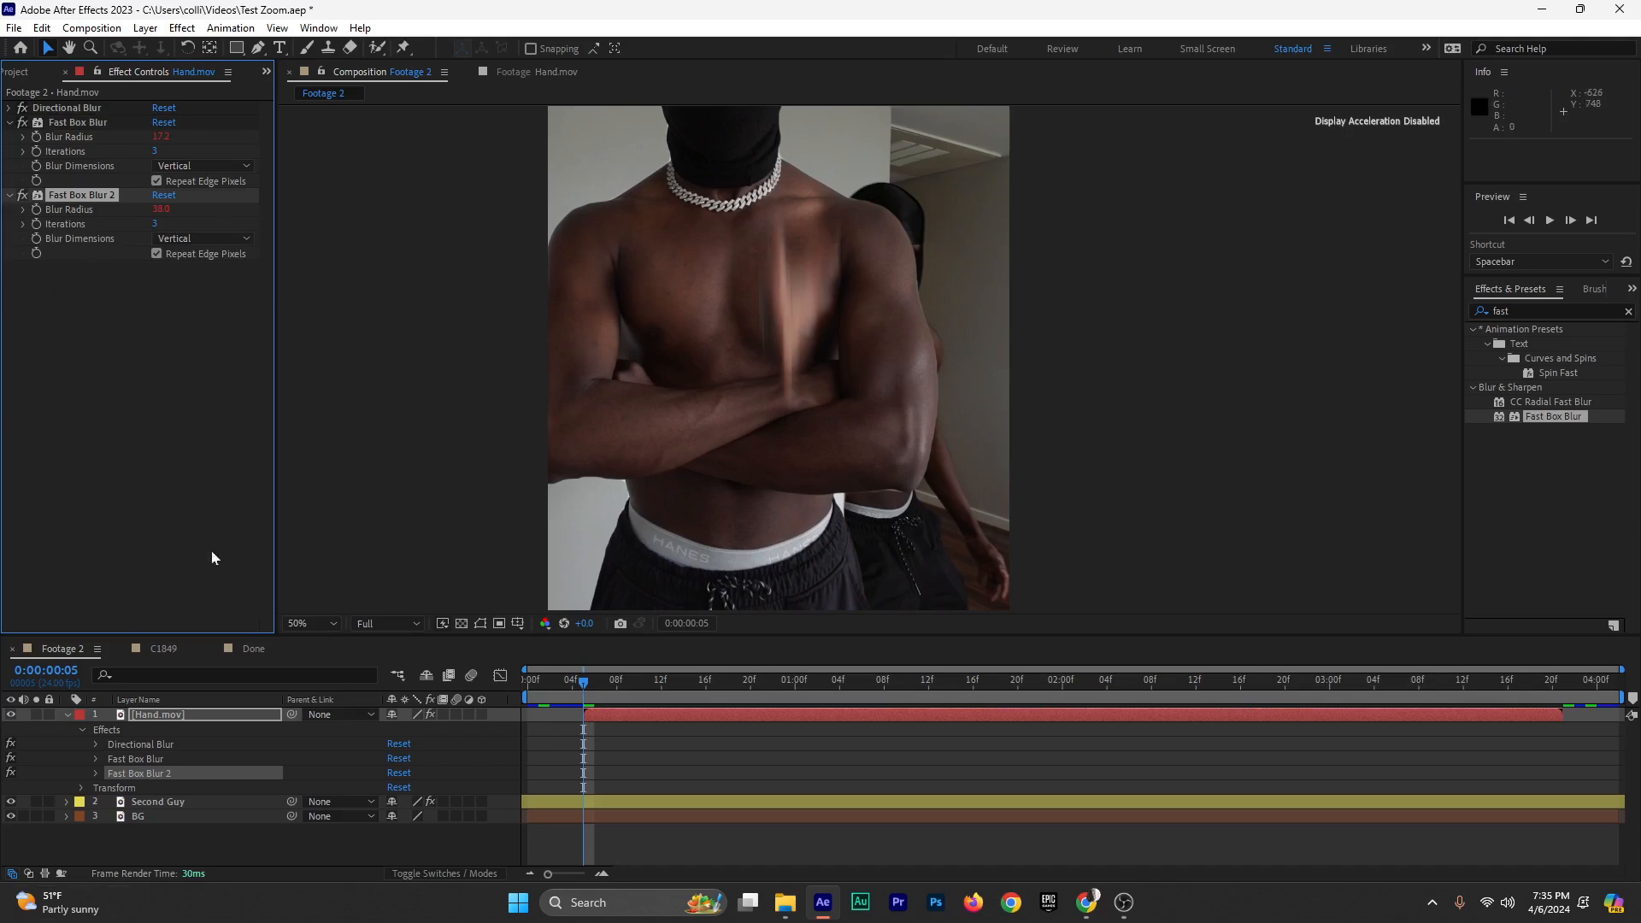
pyautogui.keyDown('alt'); pyautogui.click(35, 211); pyautogui.keyUp('alt')
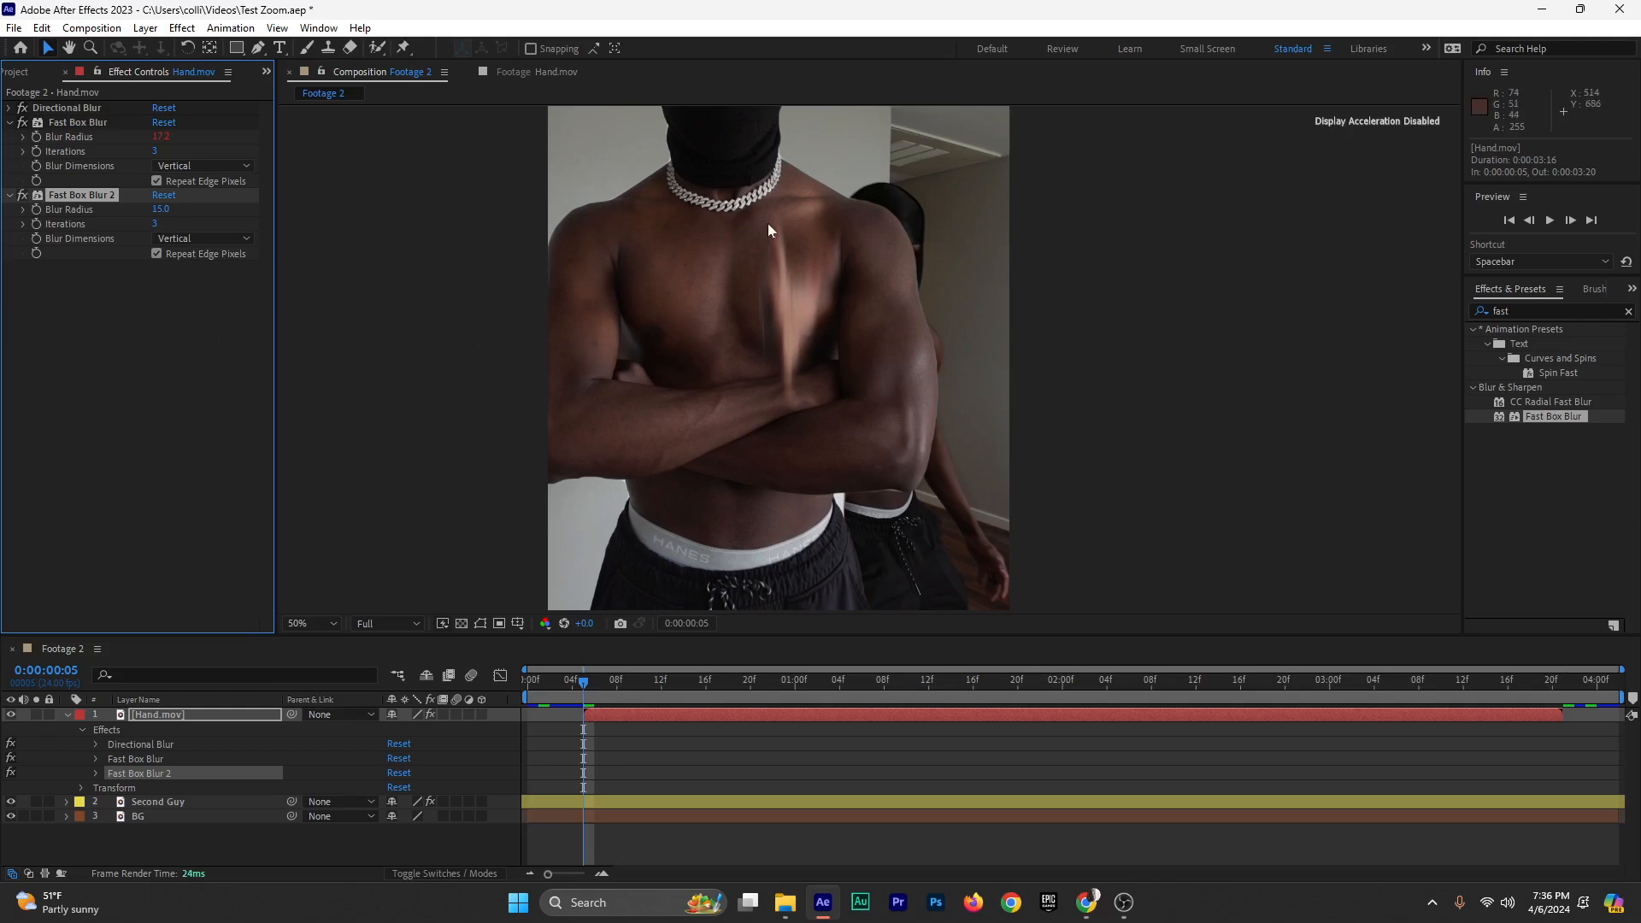
# Add the expression wiggle(20,60) to the Iterations of Fast Box Blur 2 and collapse the Hand.mov layer
pyautogui.keyDown('alt'); pyautogui.click(35, 225); pyautogui.keyUp('alt')
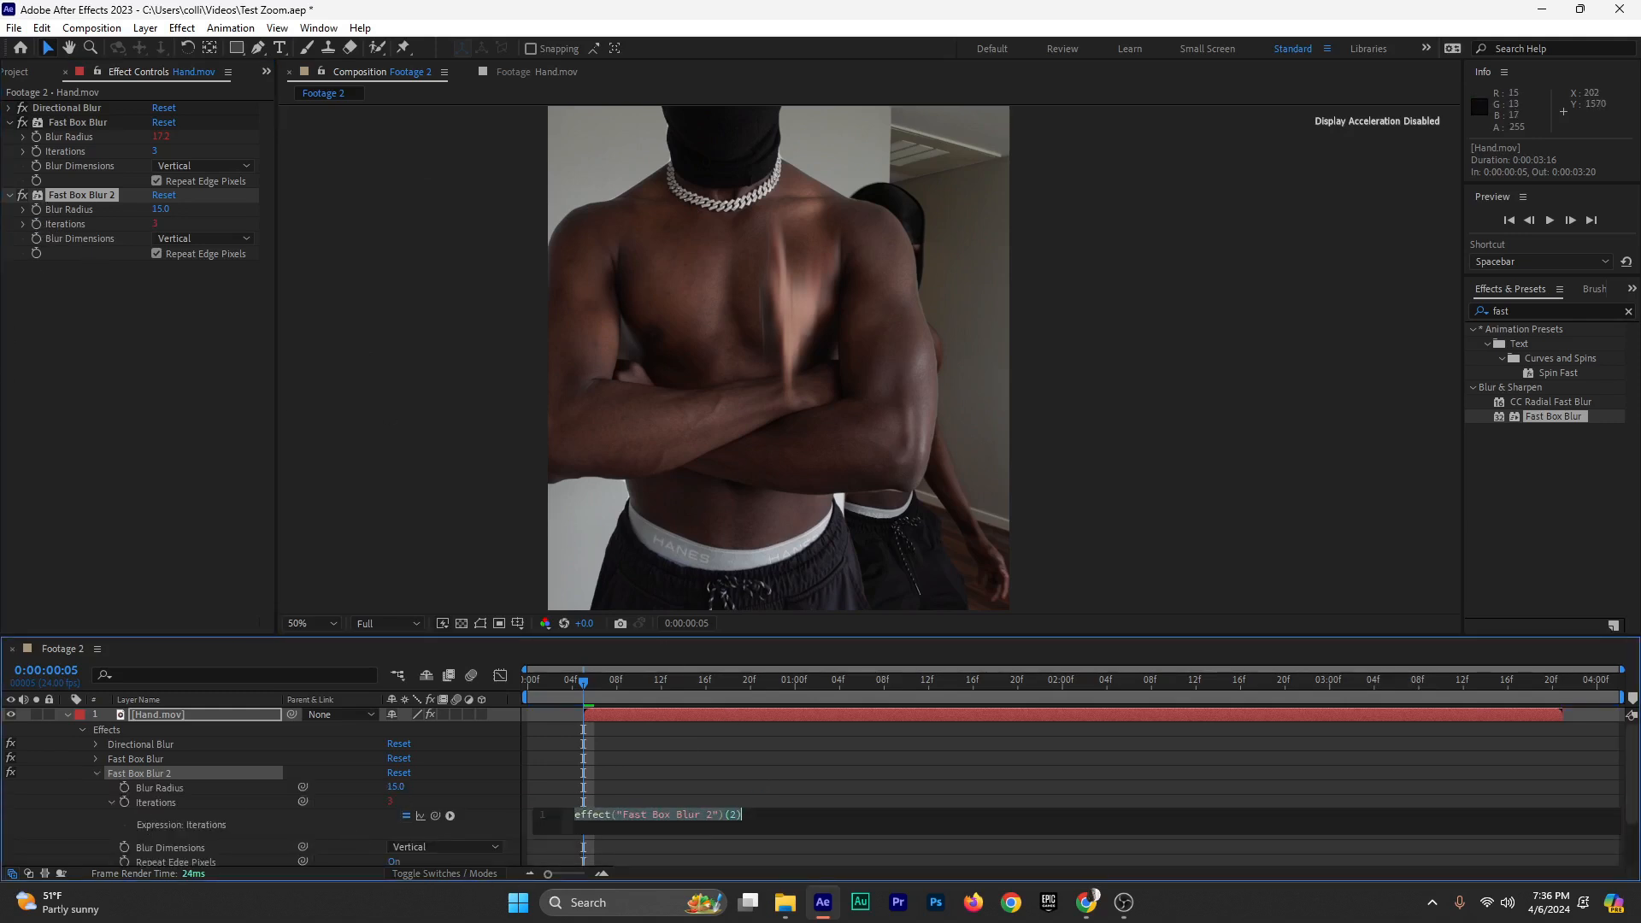
pyautogui.write('wiggl')
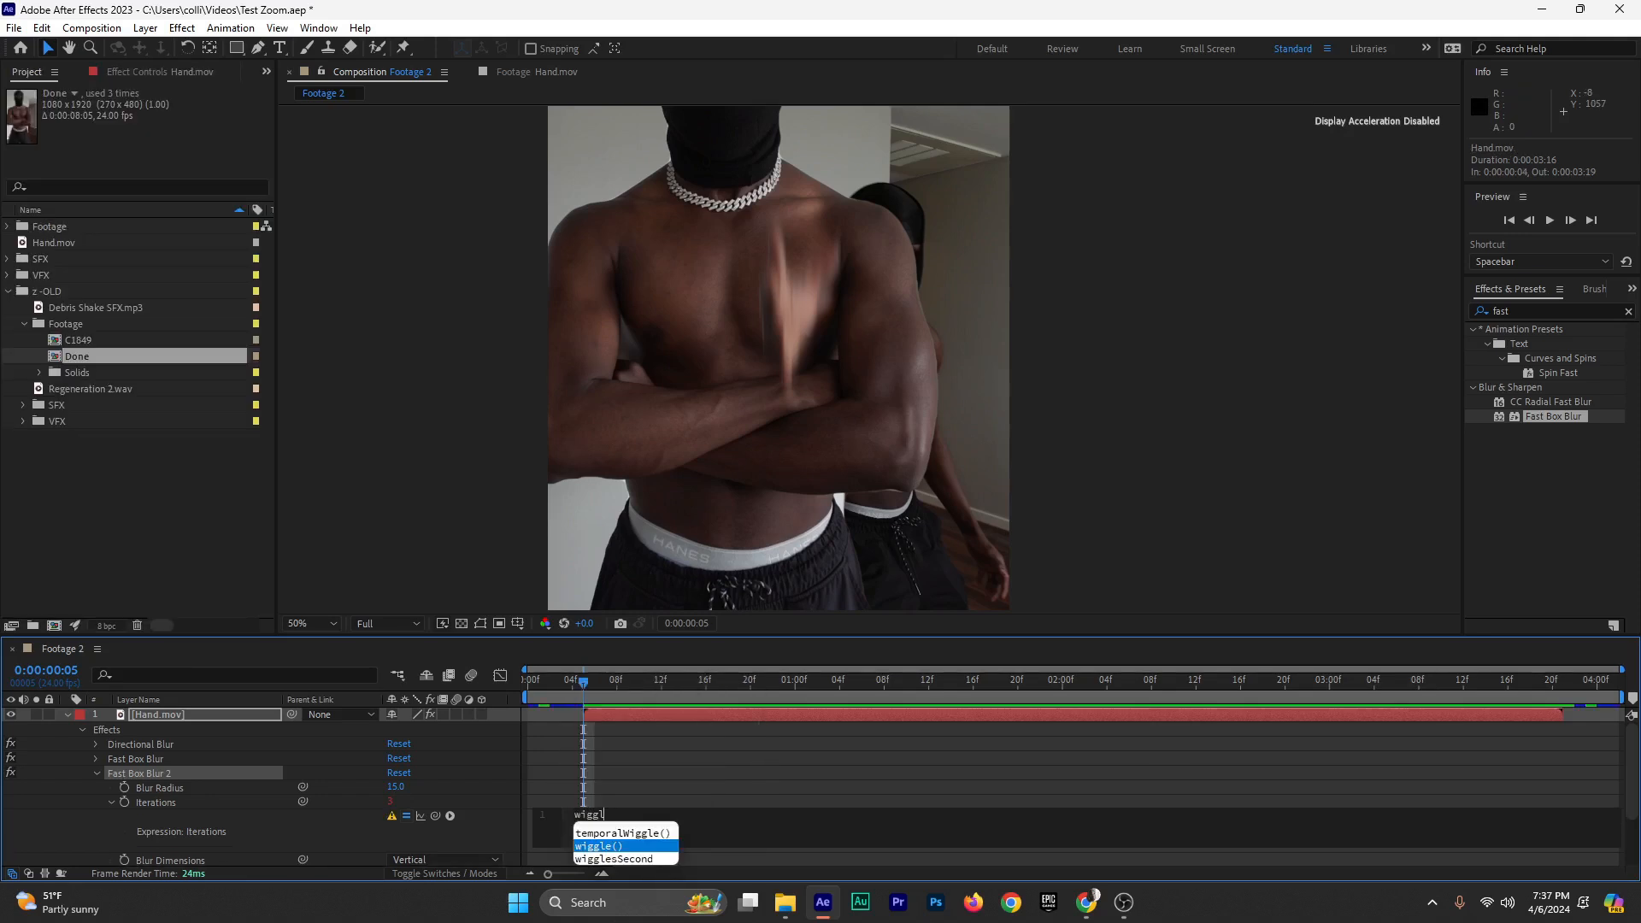
pyautogui.click(630, 846)
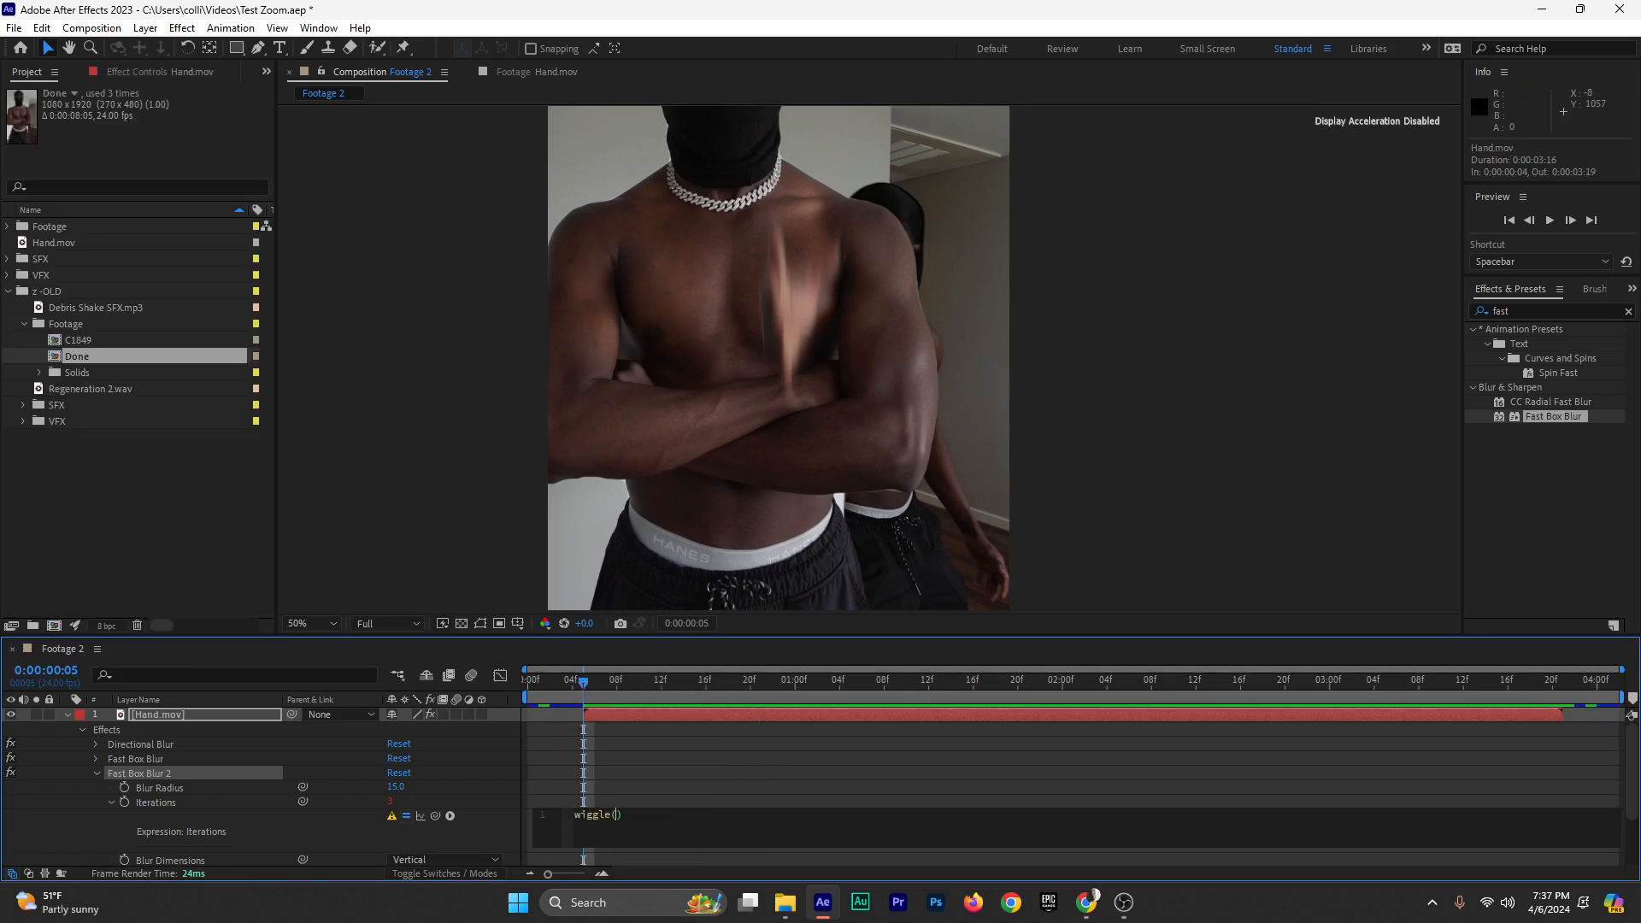
pyautogui.write('20,60')
pyautogui.click(746, 775)
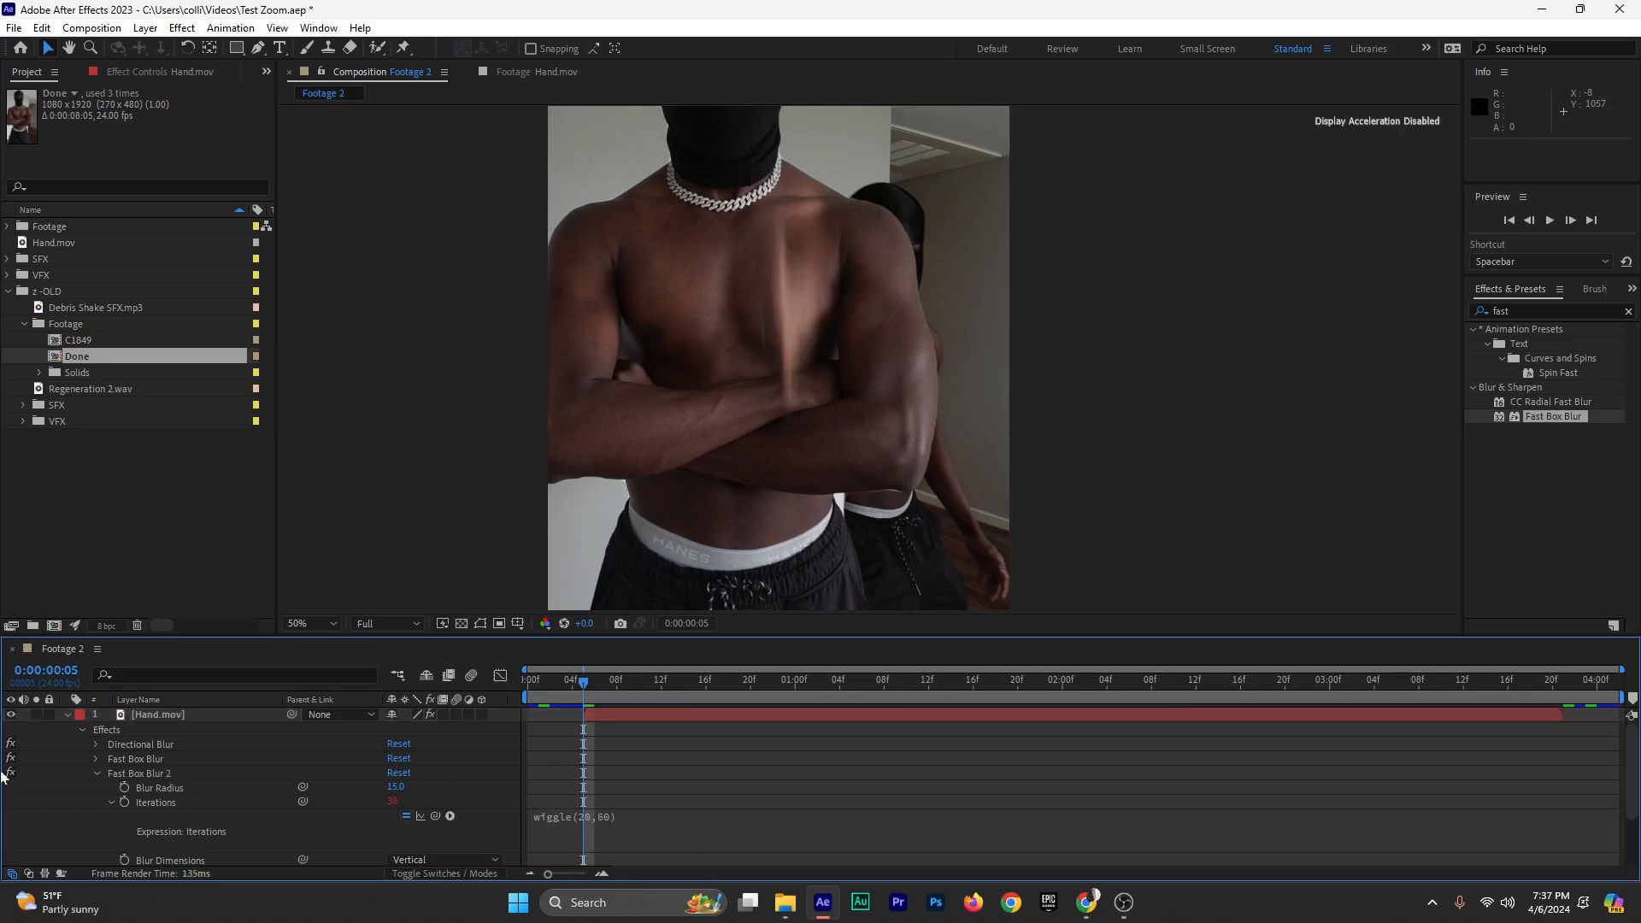
pyautogui.click(67, 714)
# Preview Footage 2 from the beginning at Quarter resolution, then save the project
pyautogui.moveTo(584, 681); pyautogui.dragTo(494, 740)
pyautogui.click(395, 623)
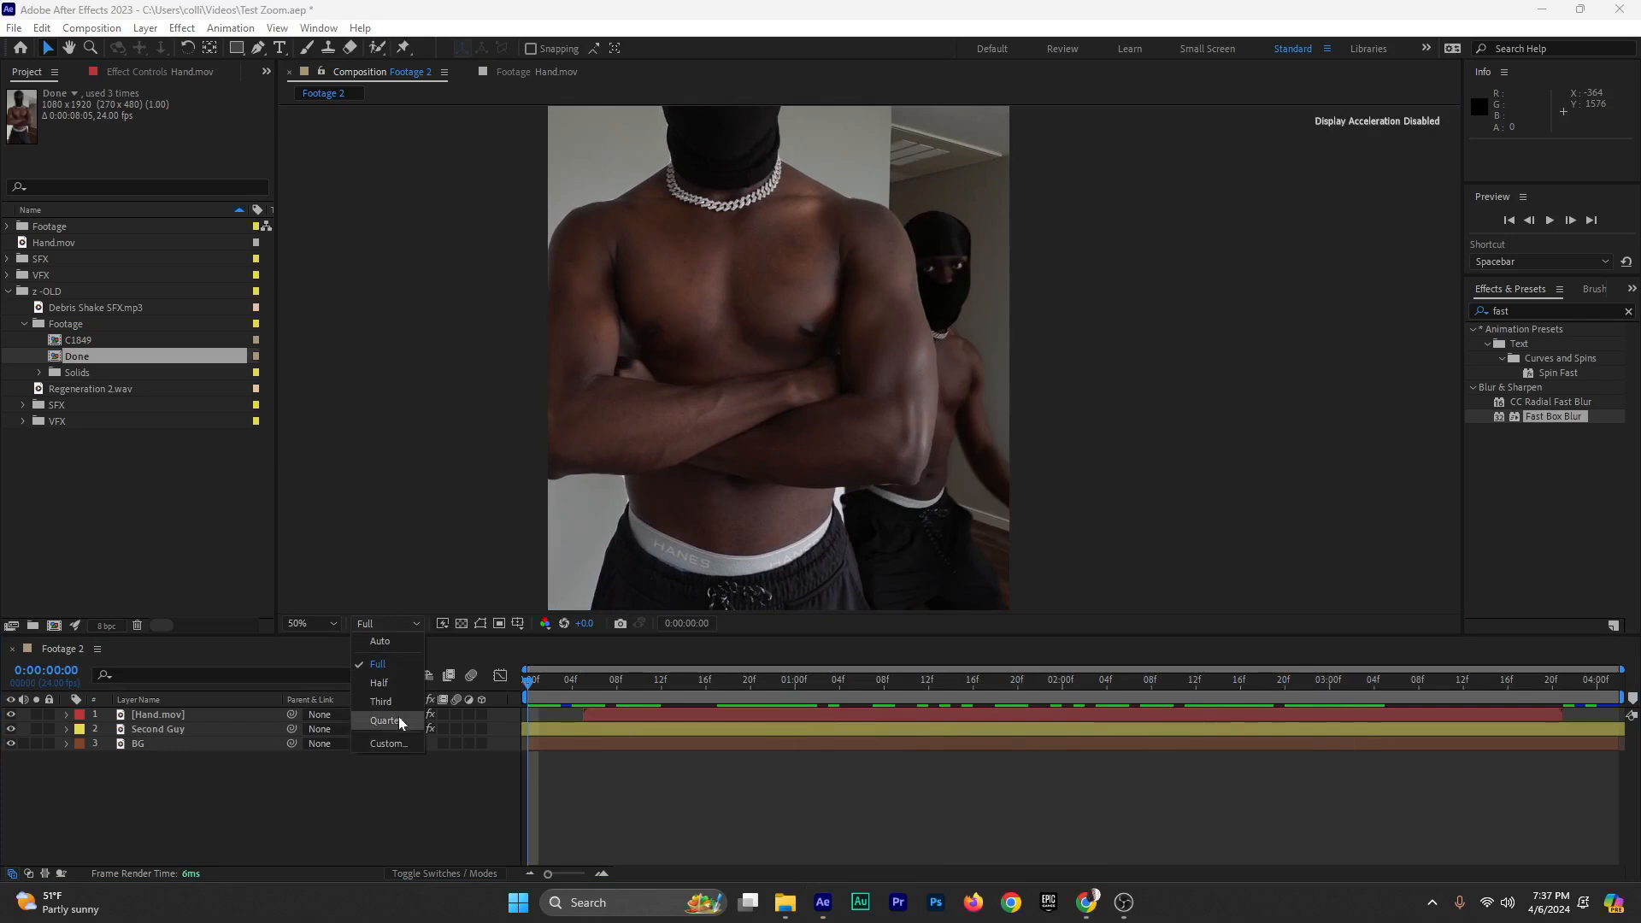
pyautogui.click(384, 720)
pyautogui.scroll(-1, 844, 403)
pyautogui.click(525, 690)
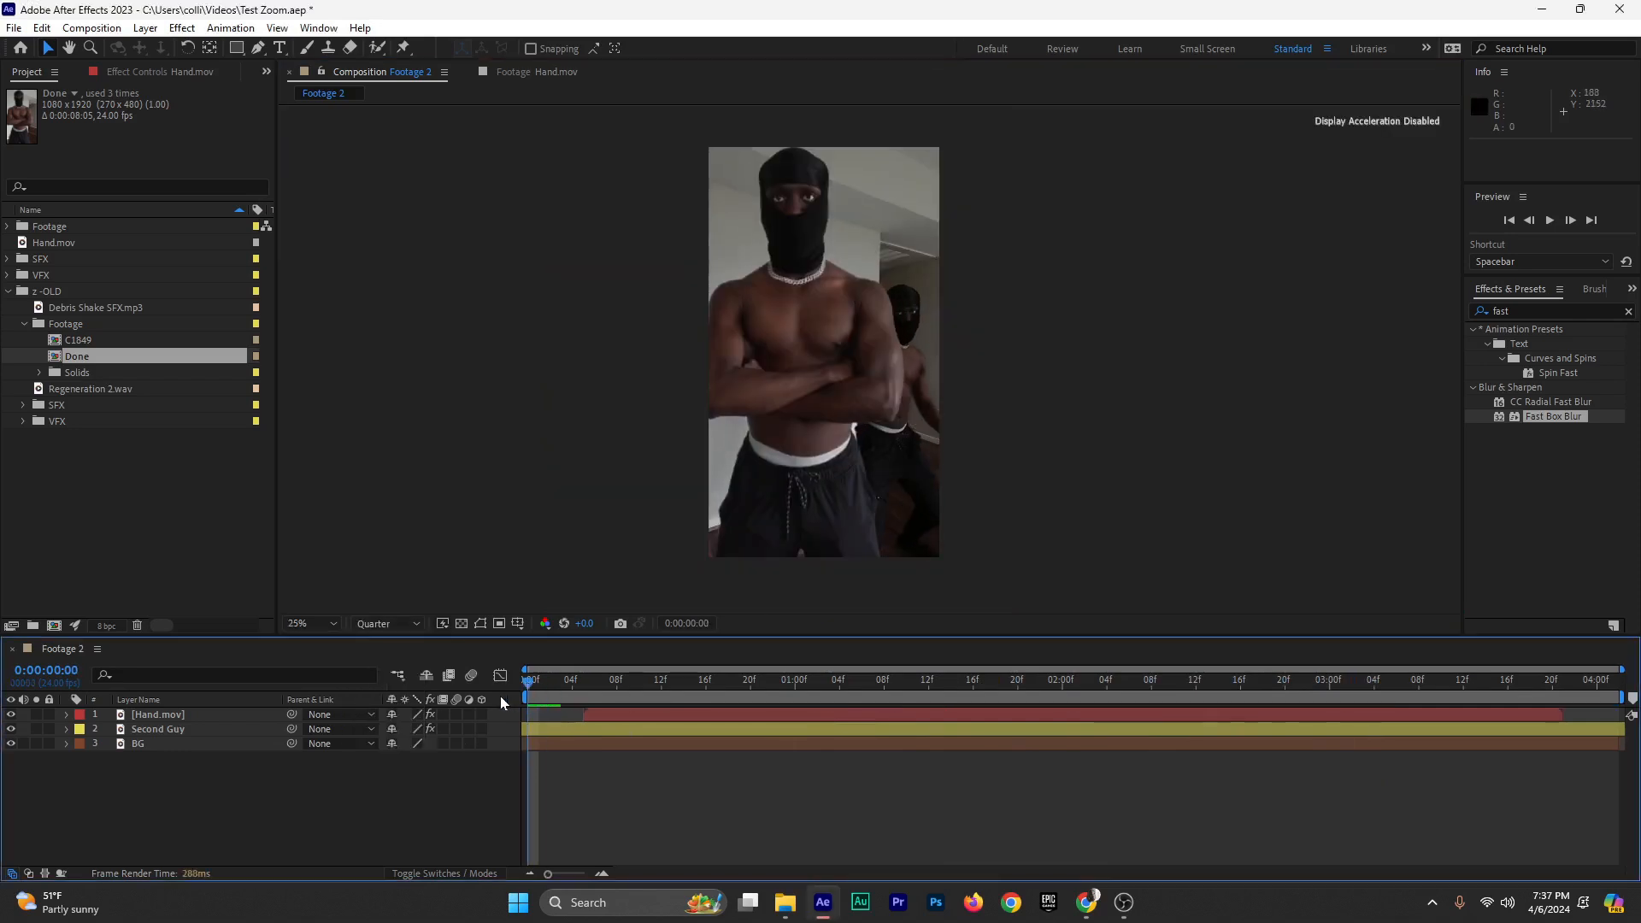
pyautogui.press('space')
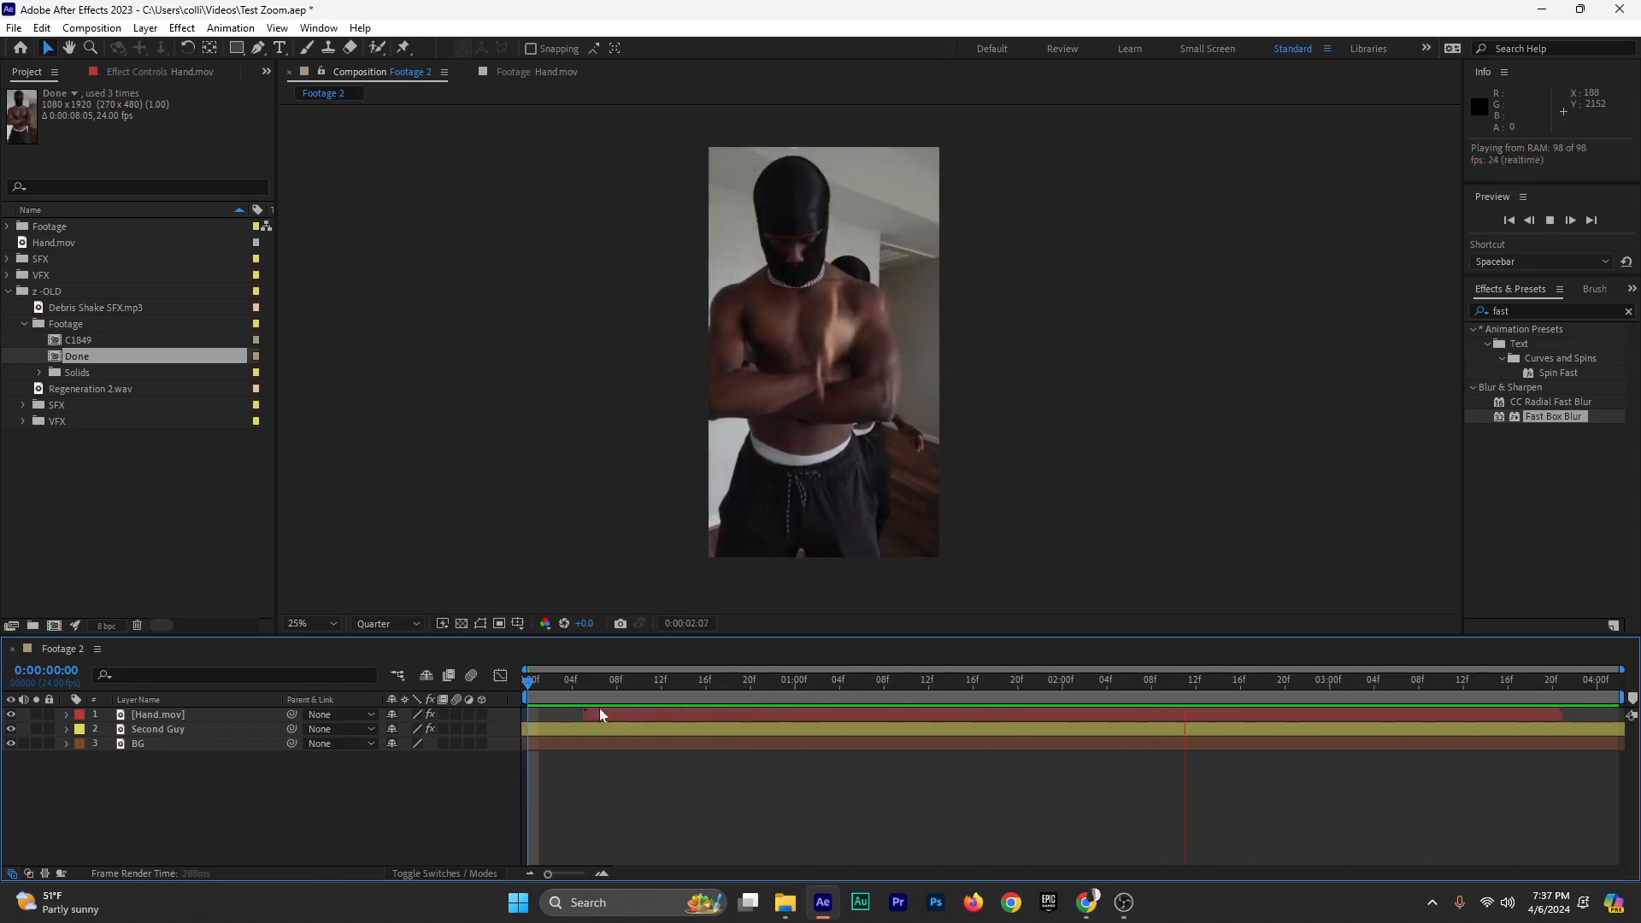
pyautogui.press('space')
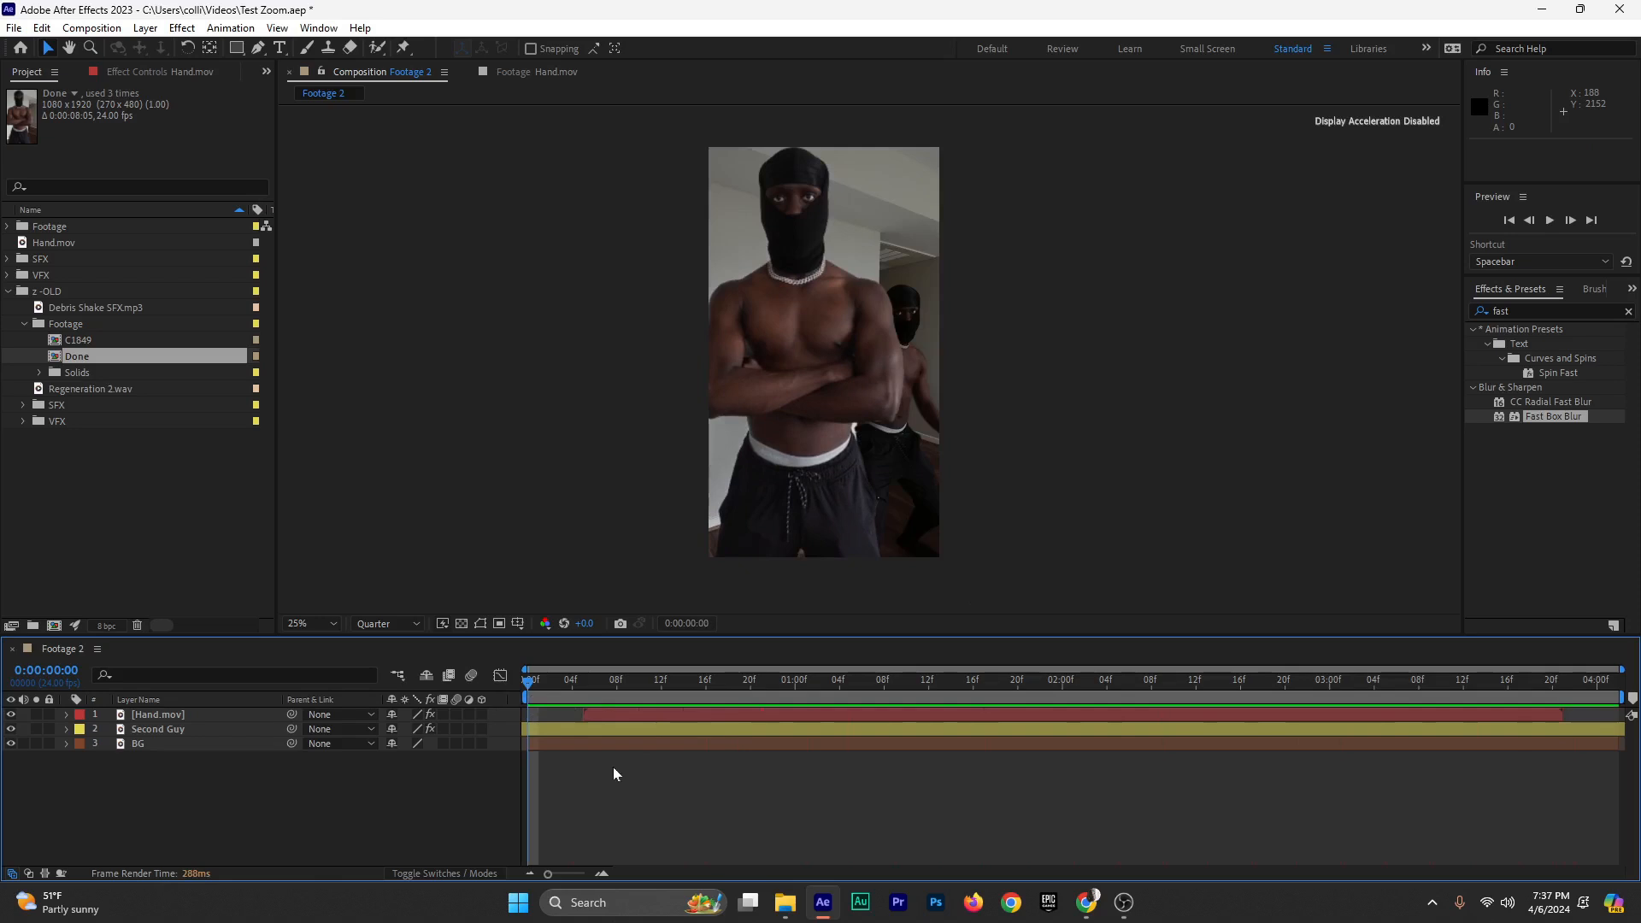
pyautogui.hotkey('ctrl', 's')
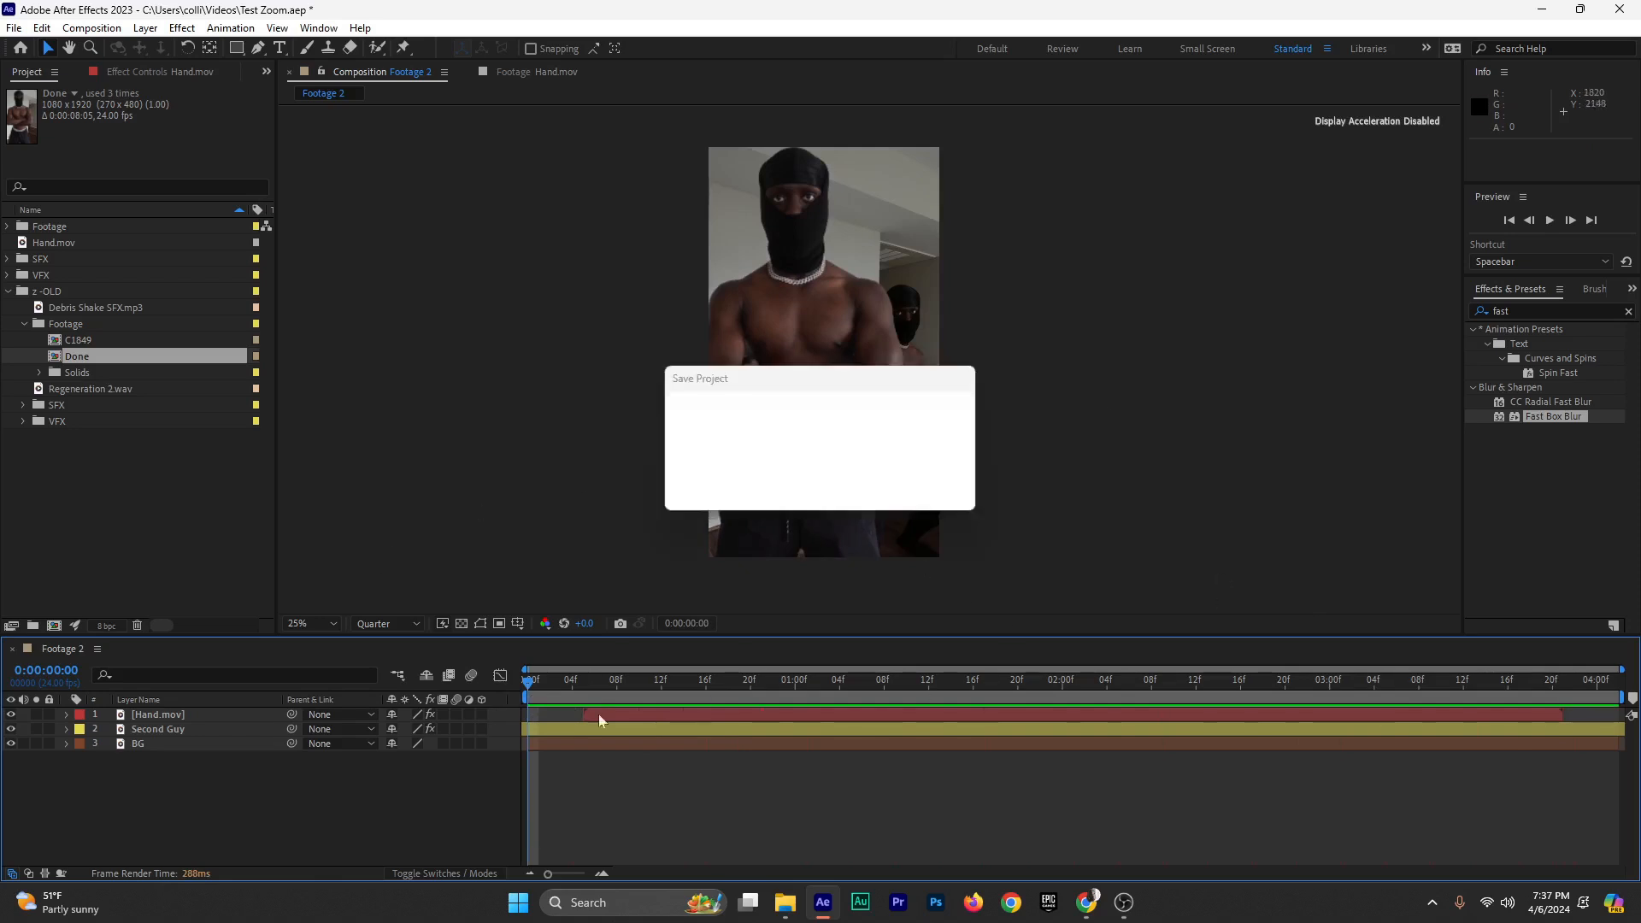
# Add Hand Vibrating Sound Effect.mp3 from the SFX folder below BG, starting at 0:00:00:05 with Hand.mov
pyautogui.click(9, 292)
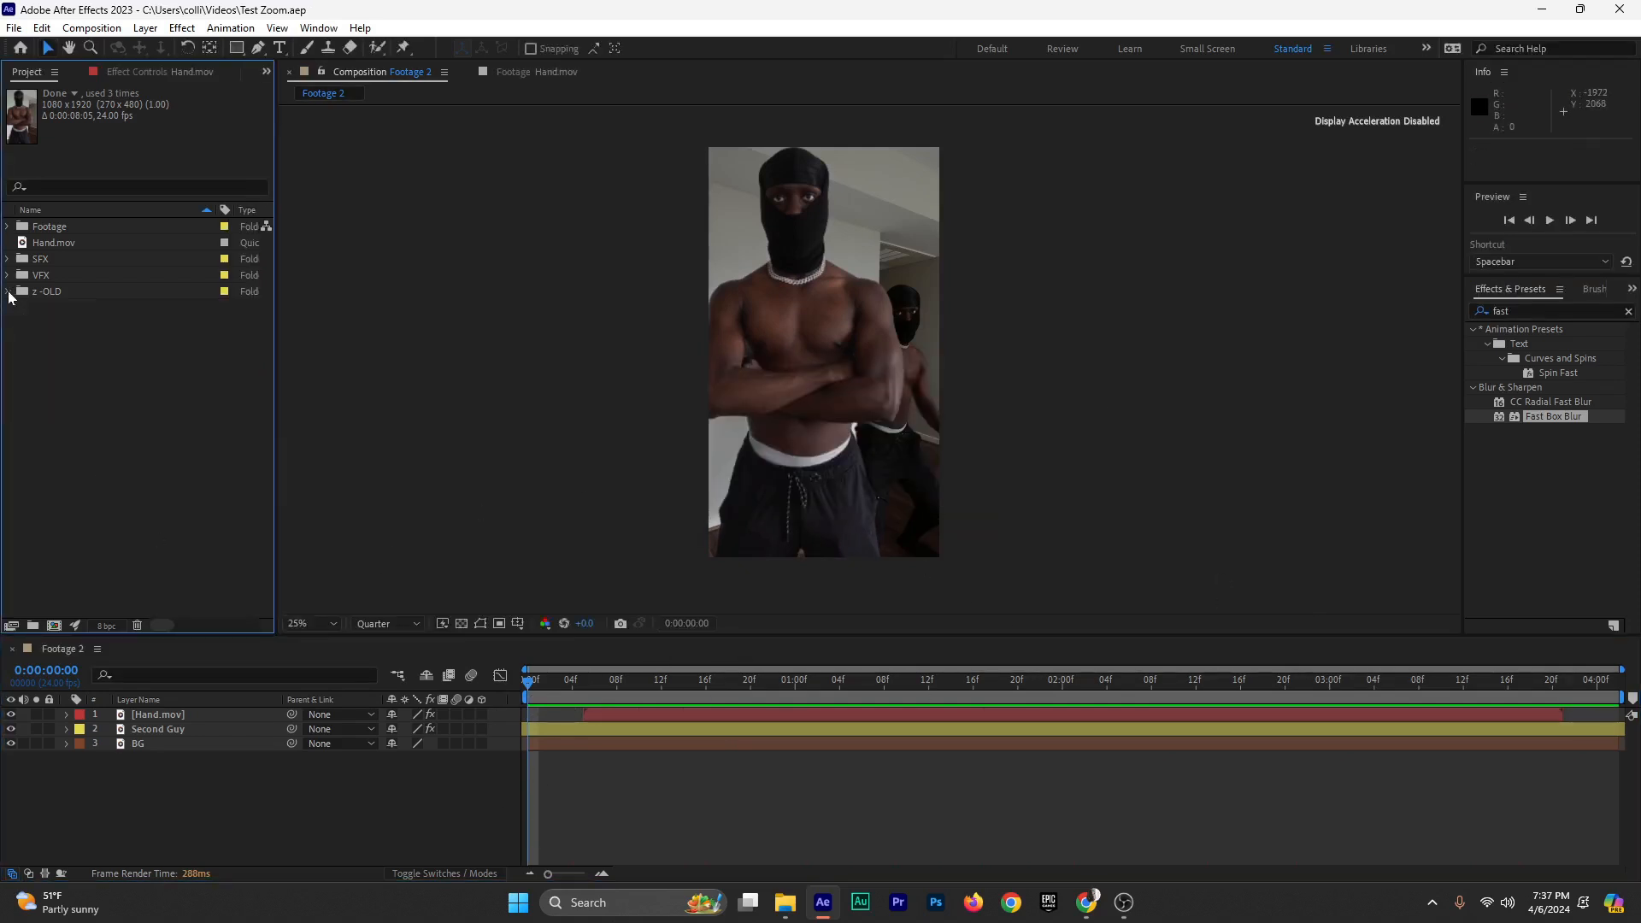
pyautogui.click(8, 259)
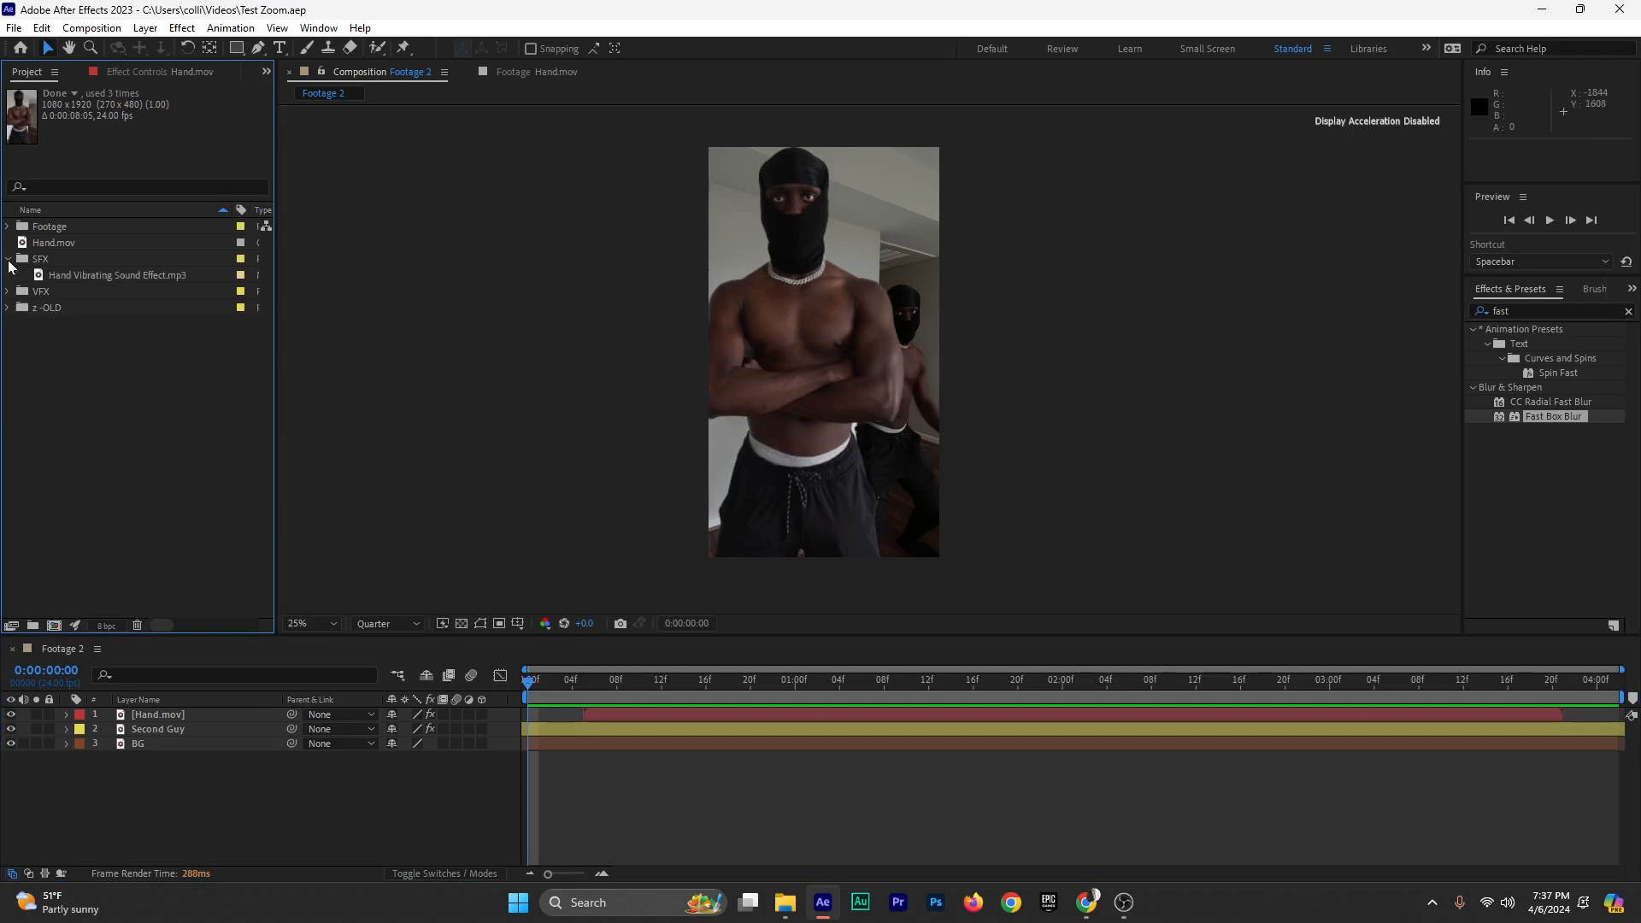
pyautogui.moveTo(118, 275); pyautogui.dragTo(306, 773)
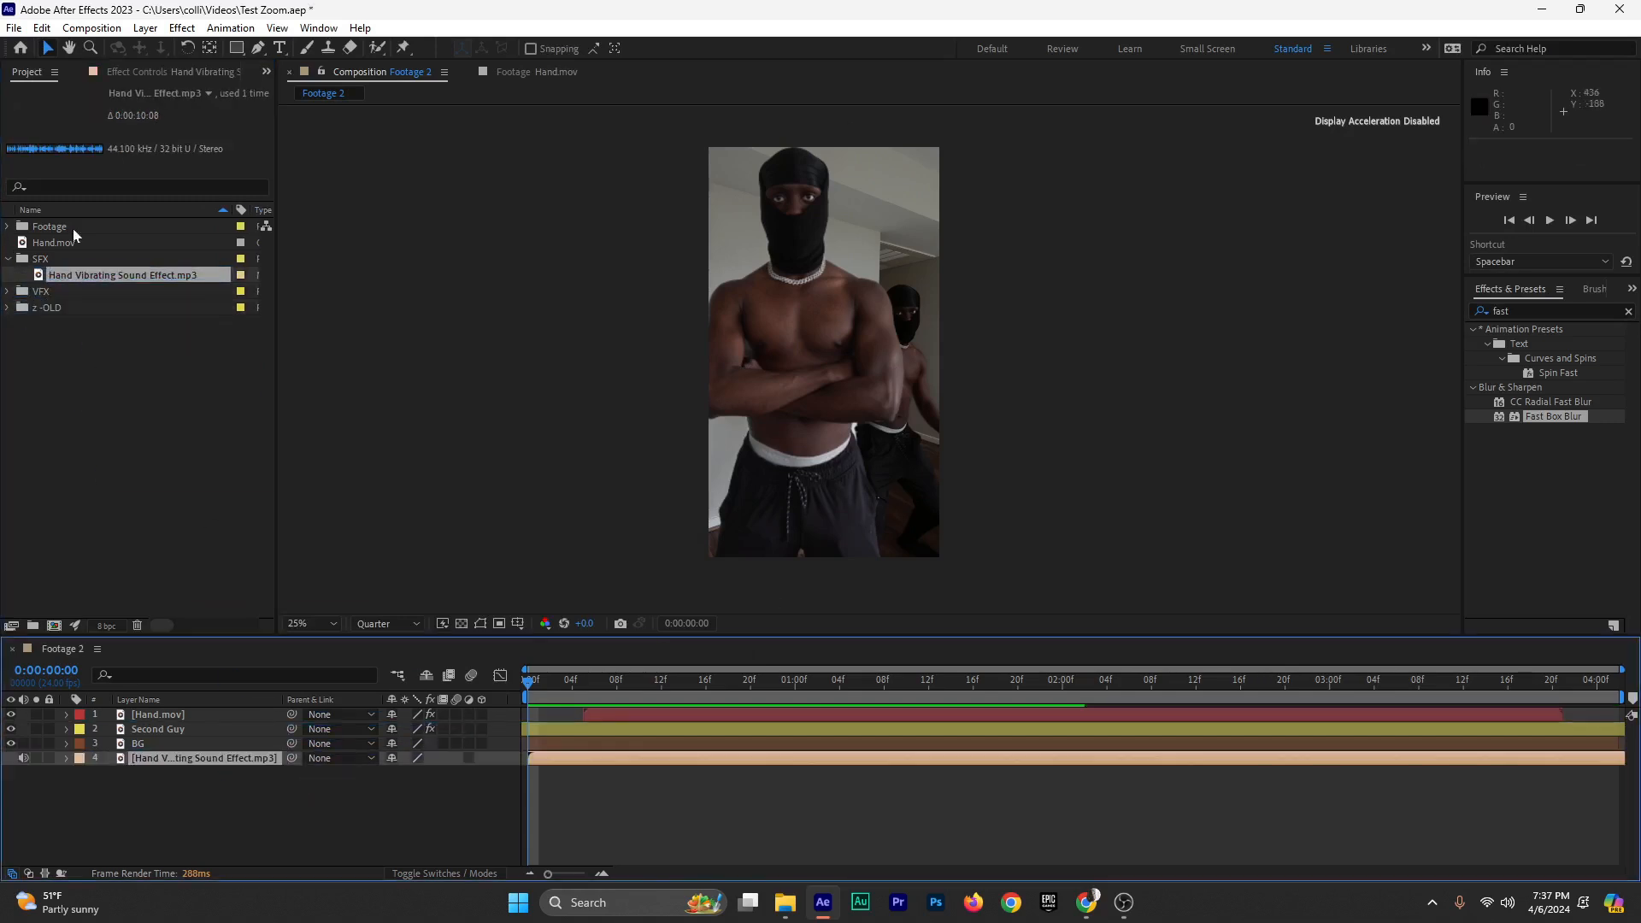
pyautogui.moveTo(533, 760); pyautogui.dragTo(584, 762)
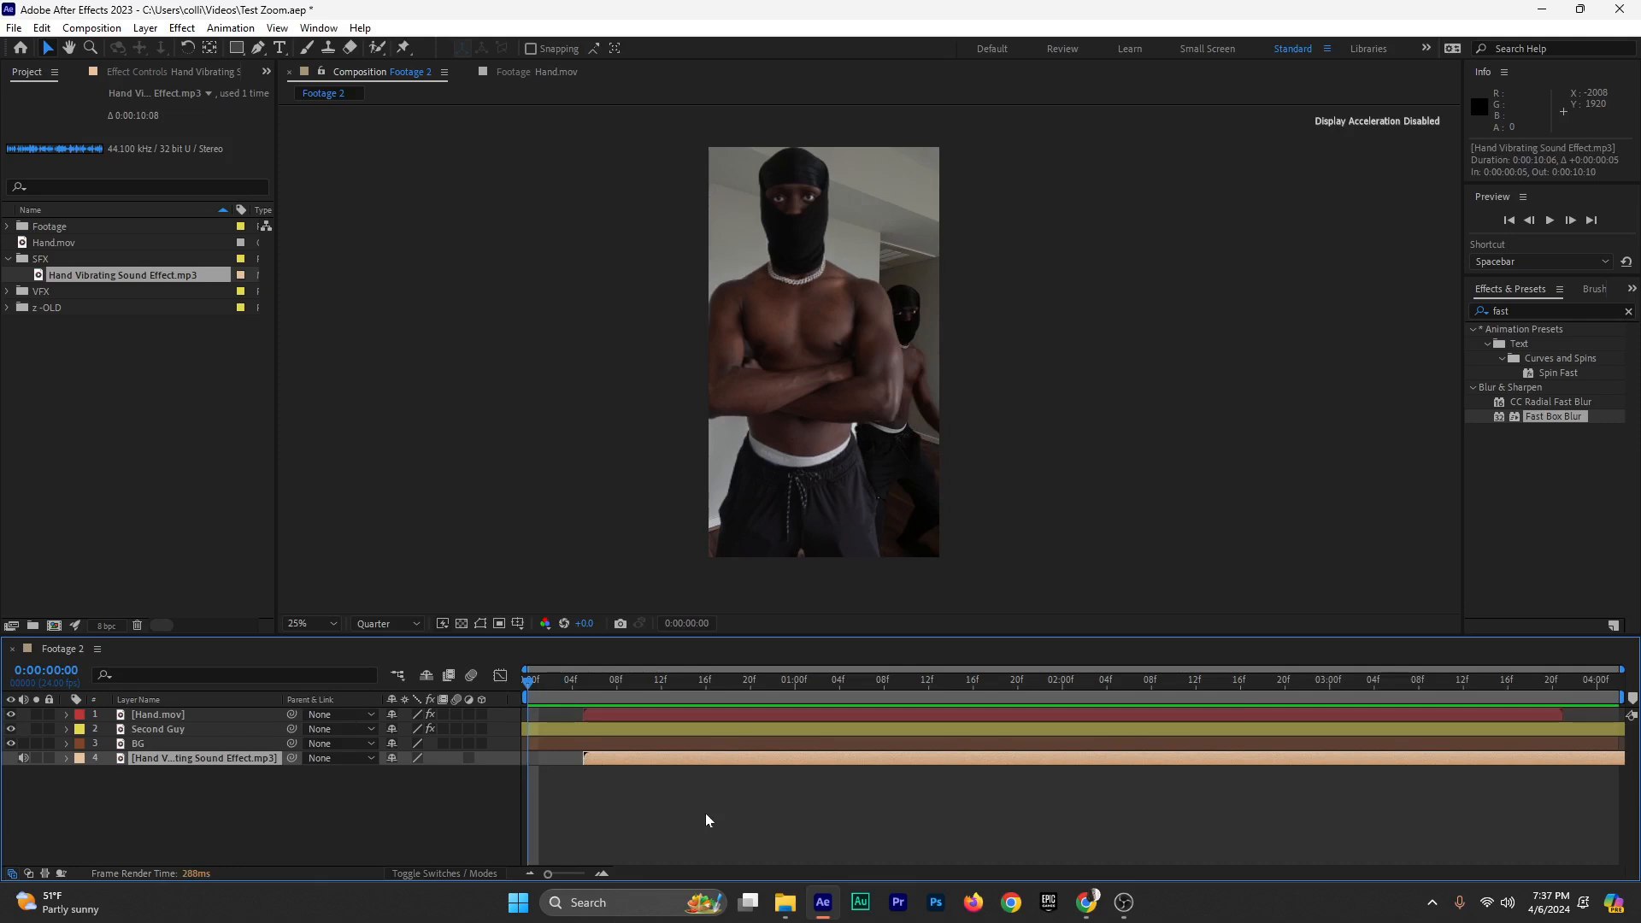
# Play back the vibrating sound effect and trim the end of its layer at 0:00:03:21
pyautogui.press('space')
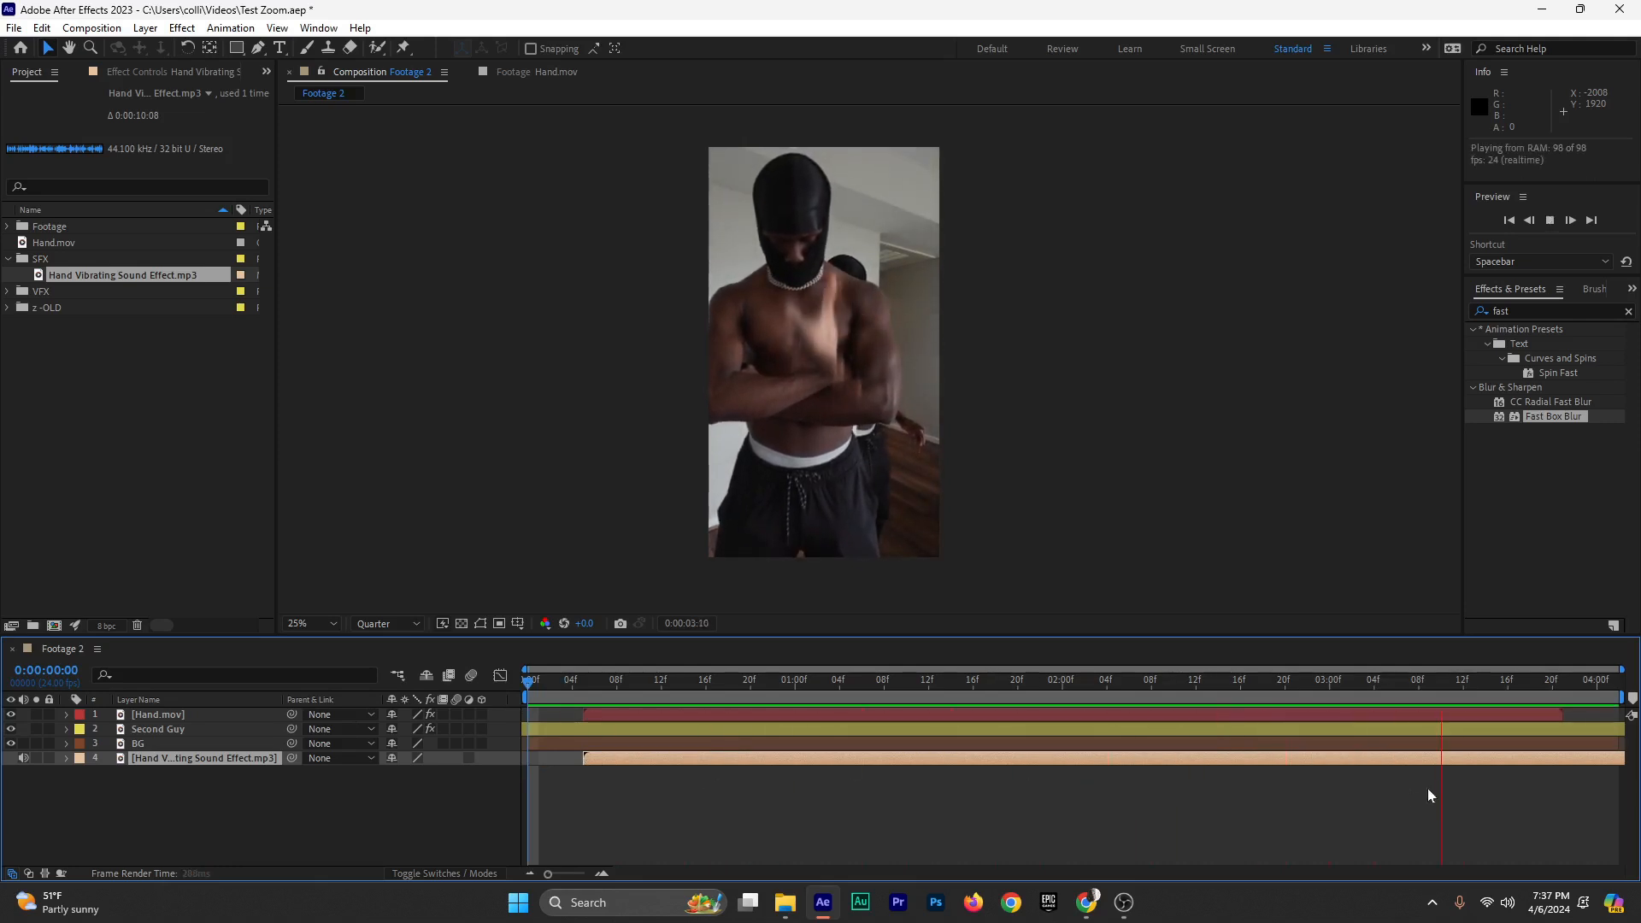
pyautogui.click(1557, 681)
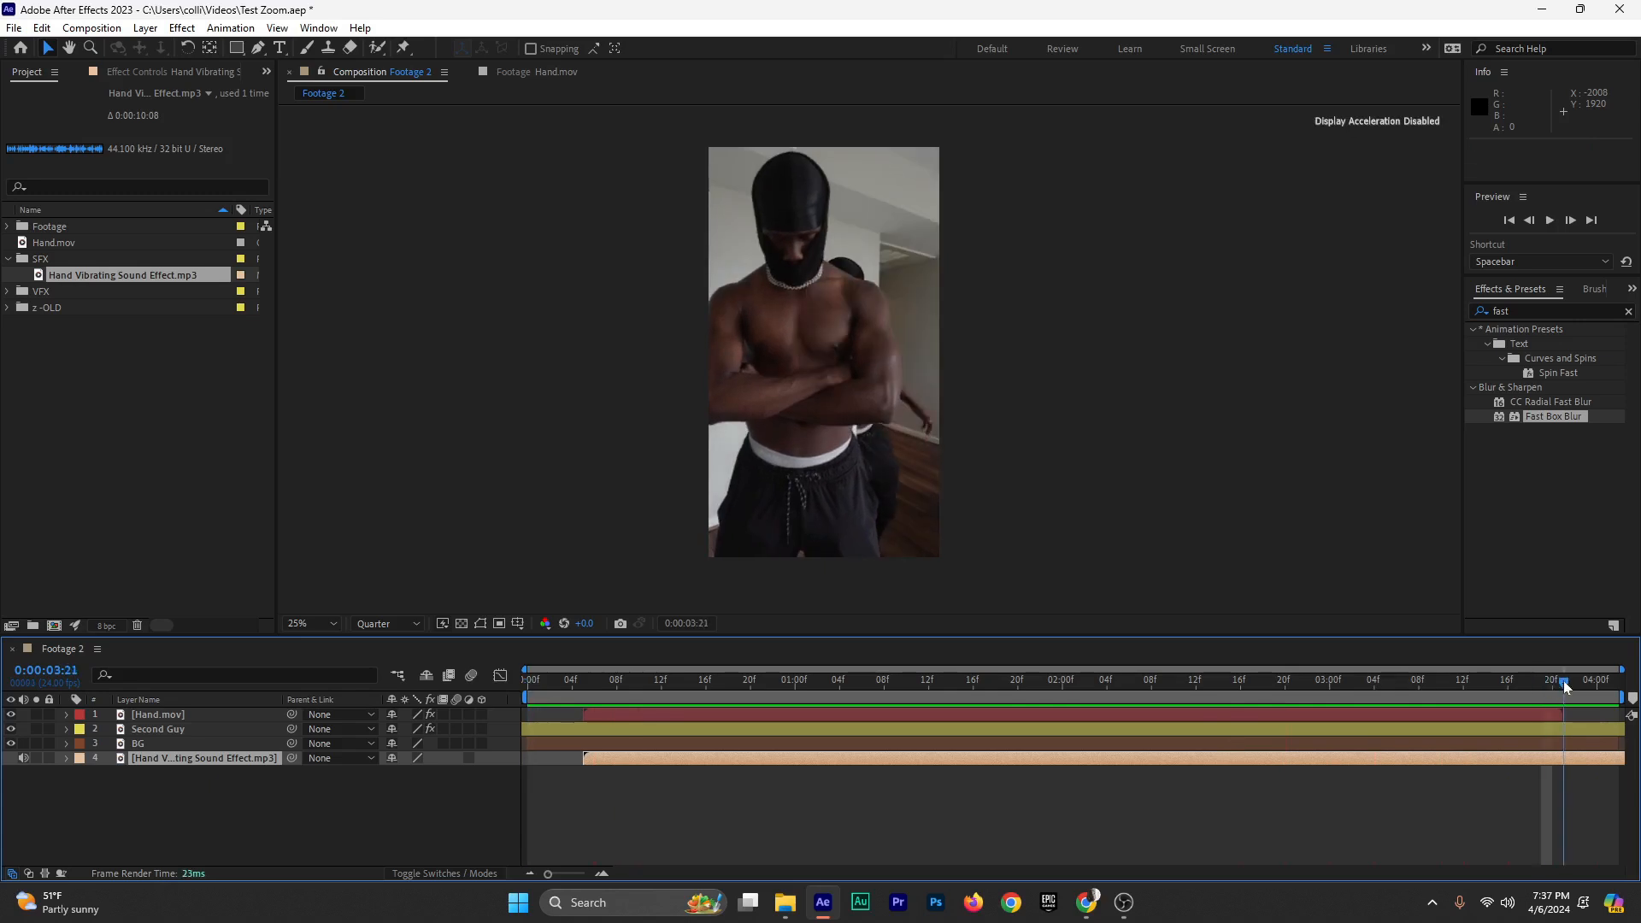
pyautogui.click(1586, 784)
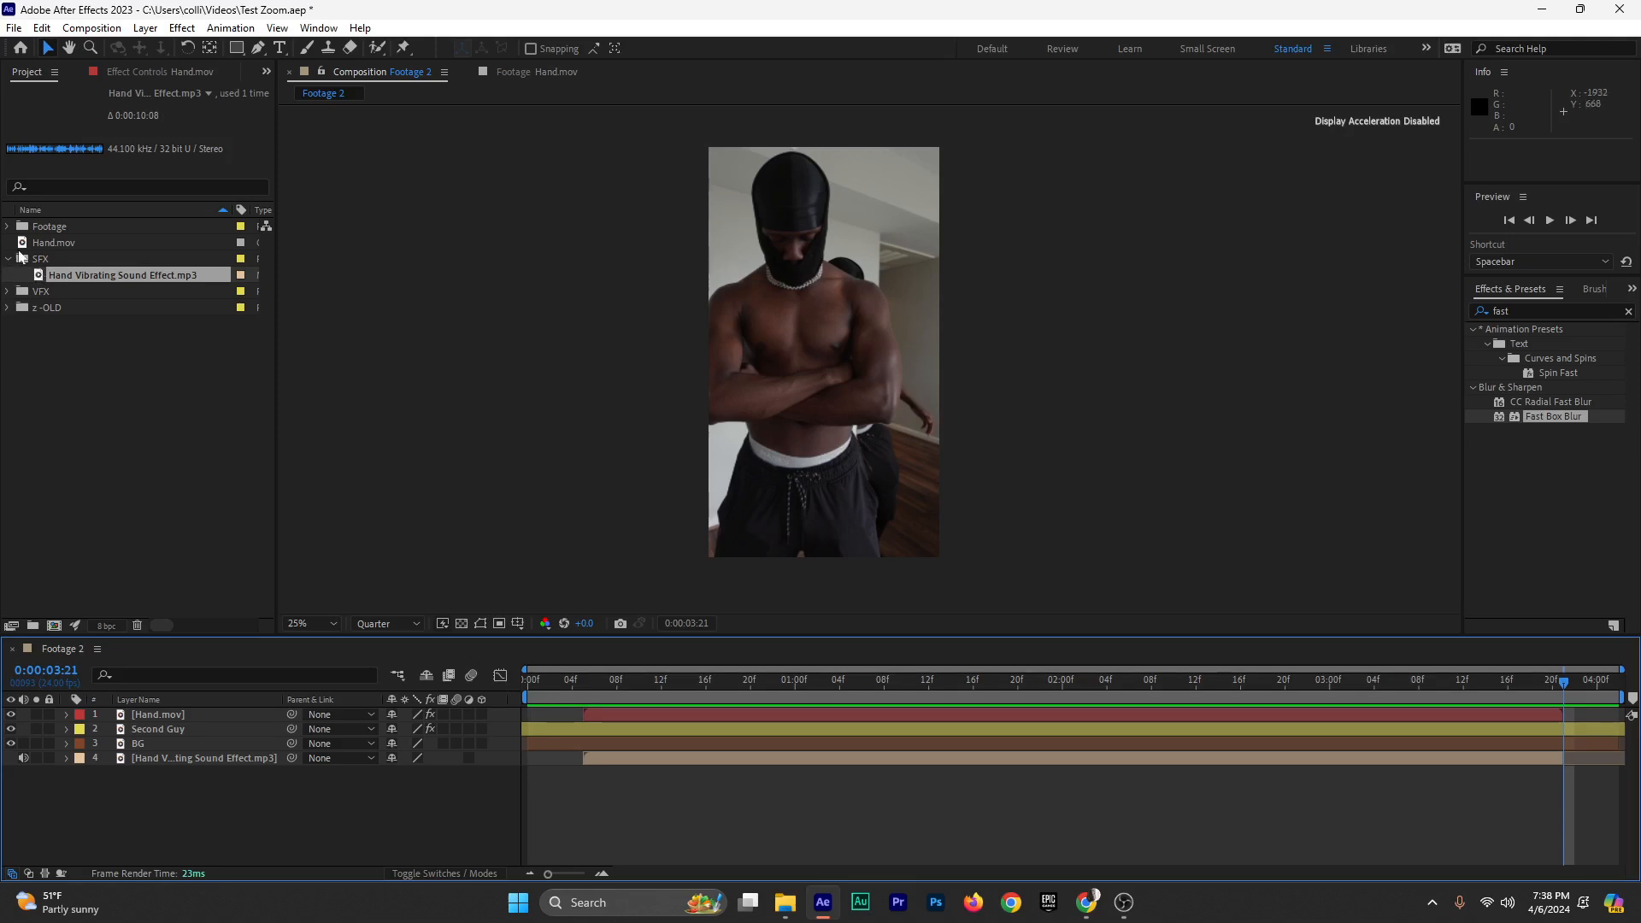
pyautogui.click(9, 261)
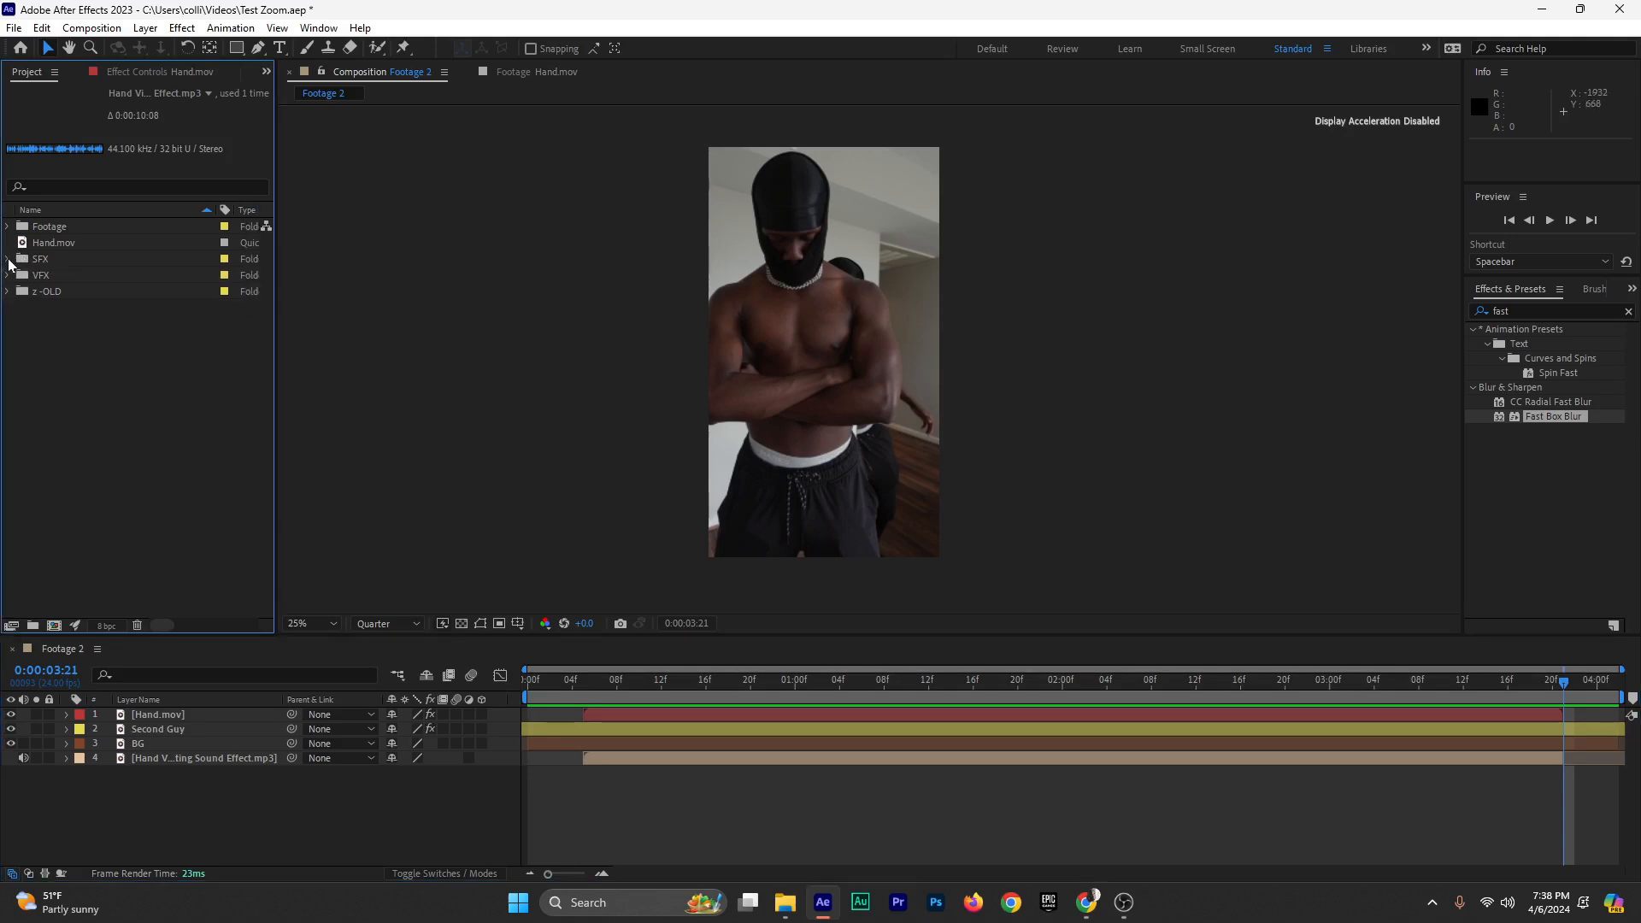
# Add Hand Woosh.mp3 from the SFX folder between Hand.mov and Second Guy, starting at about 0:00:03:10
pyautogui.click(9, 259)
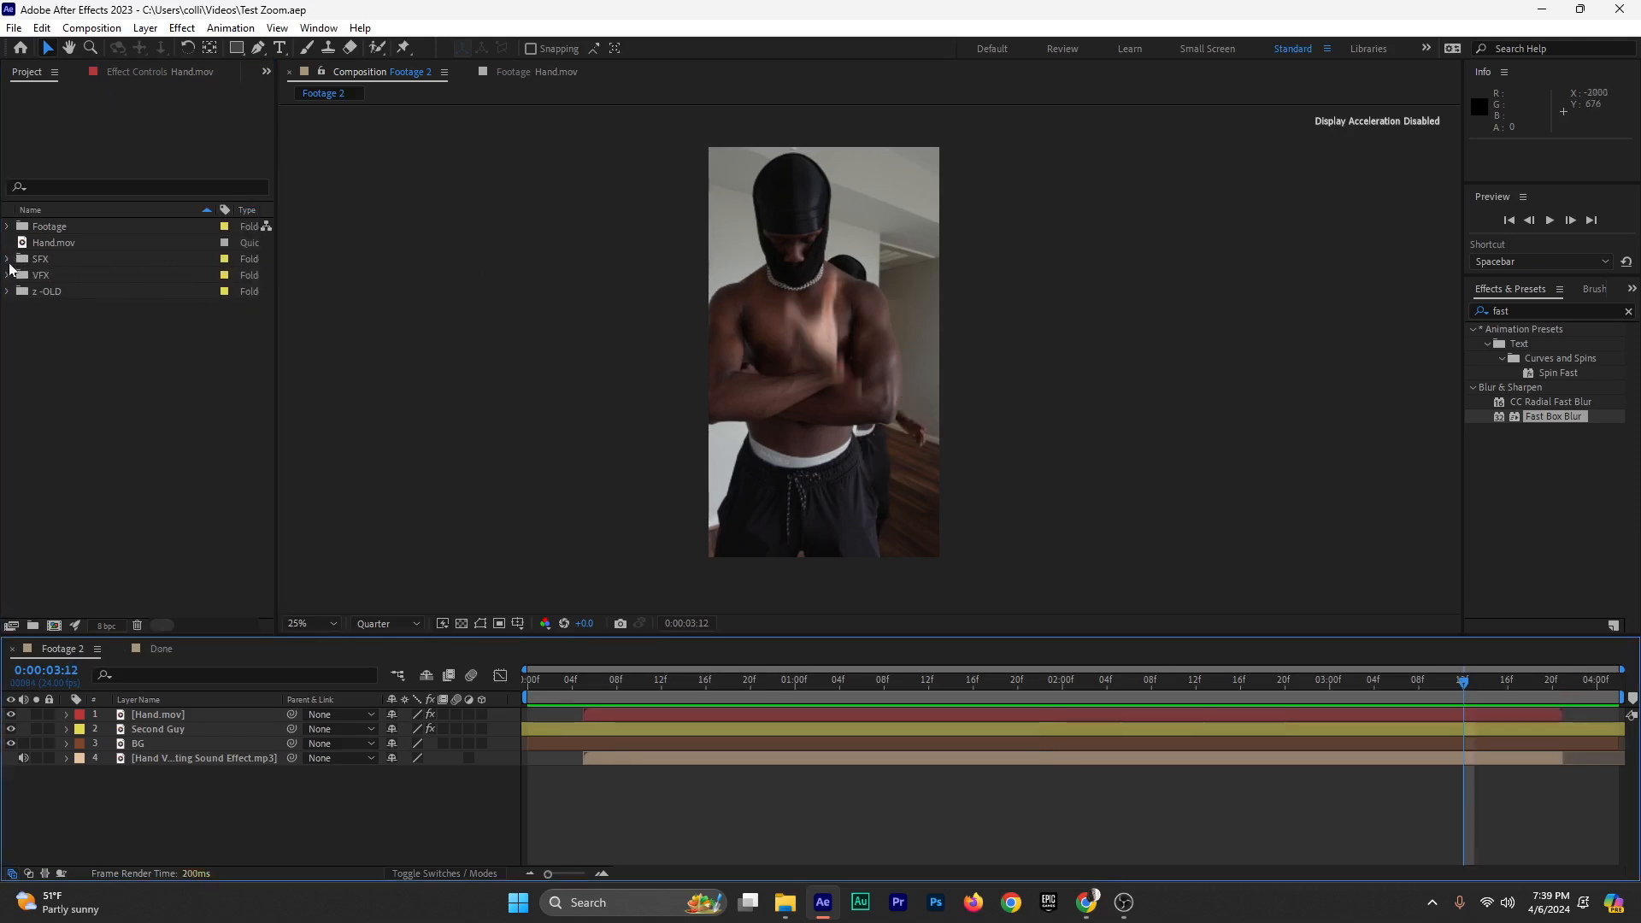
pyautogui.click(8, 259)
pyautogui.click(74, 292)
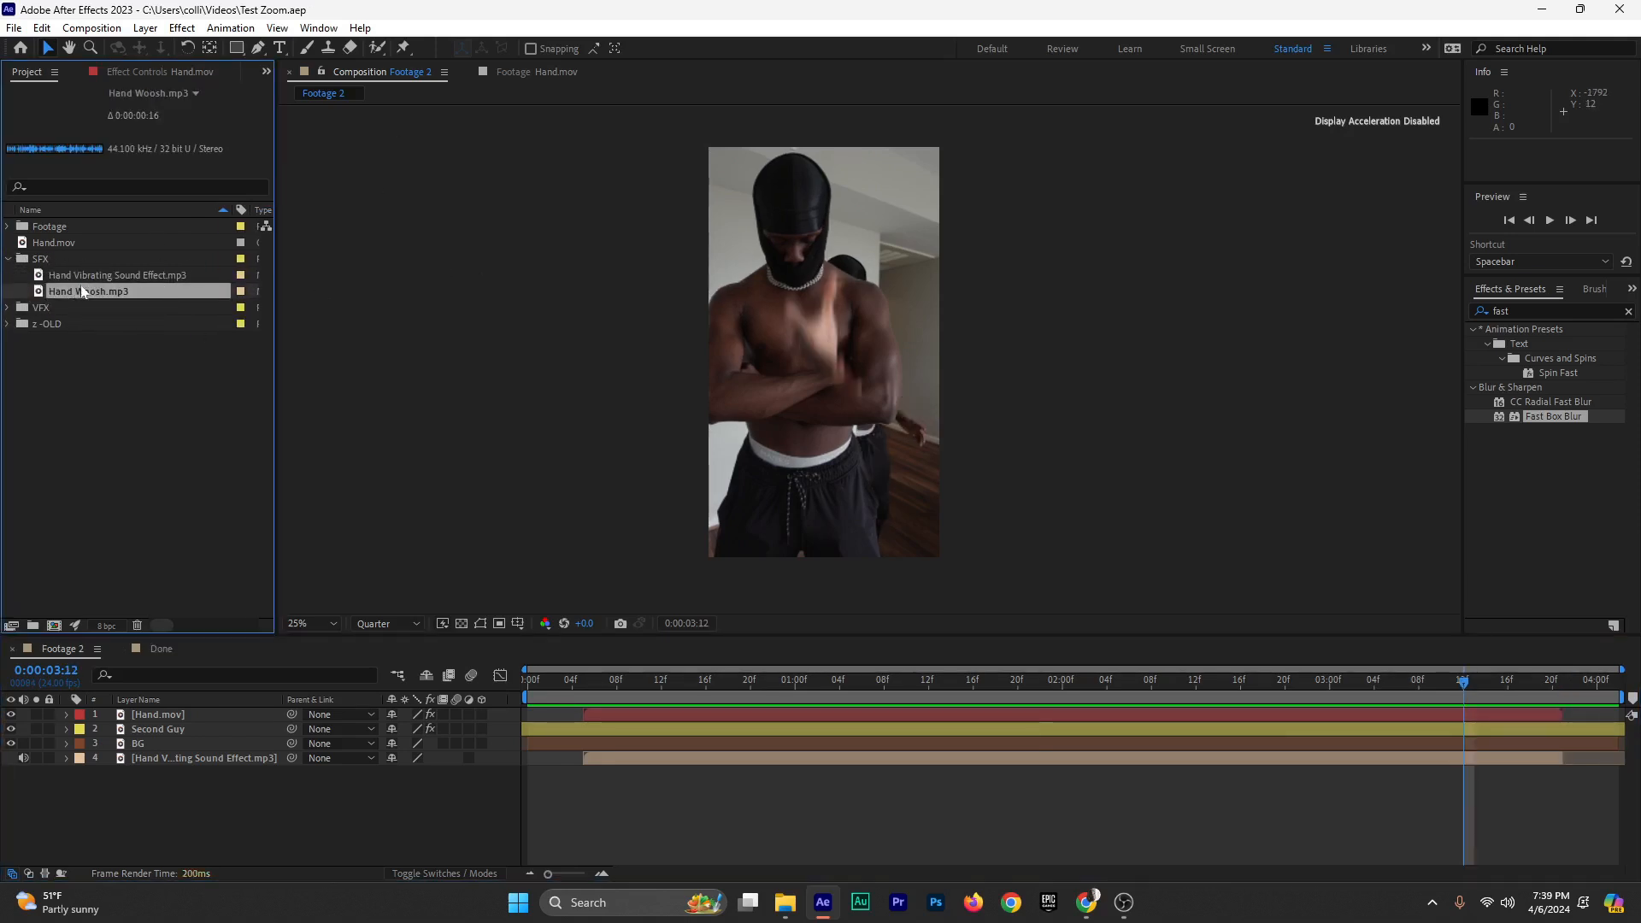
pyautogui.moveTo(81, 291); pyautogui.dragTo(1445, 725)
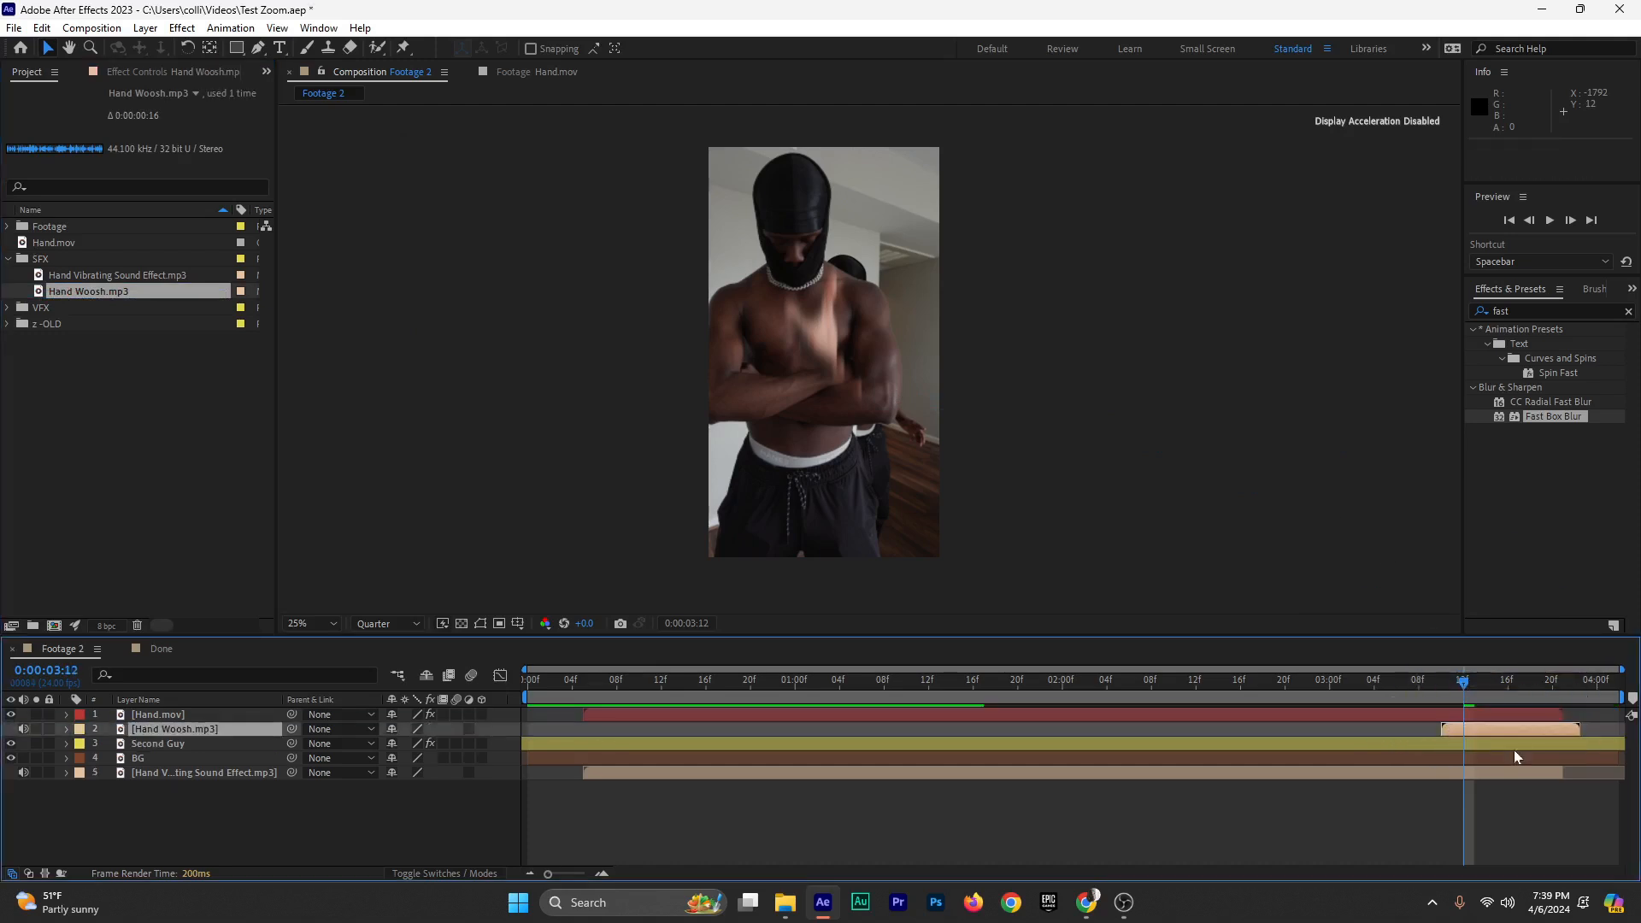
# Show the Hand Woosh.mp3 waveform and shift the layer to start at 0:00:03:14, aligning its peak with 0:00:03:20
pyautogui.press('l')
pyautogui.press('l')
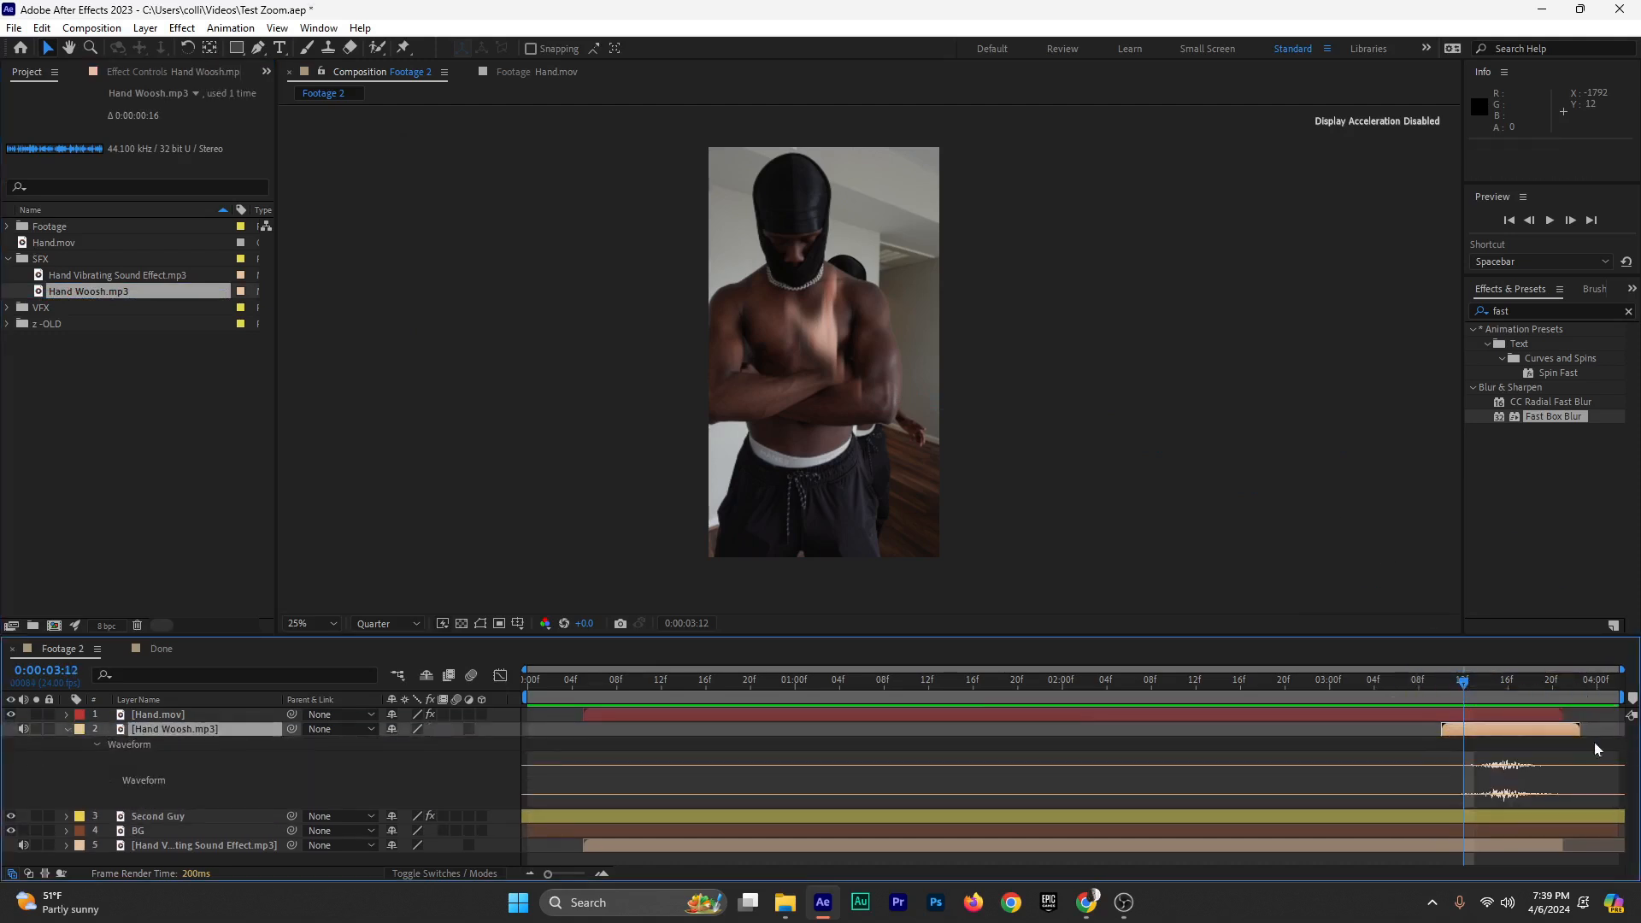
pyautogui.moveTo(1469, 697); pyautogui.dragTo(1579, 736)
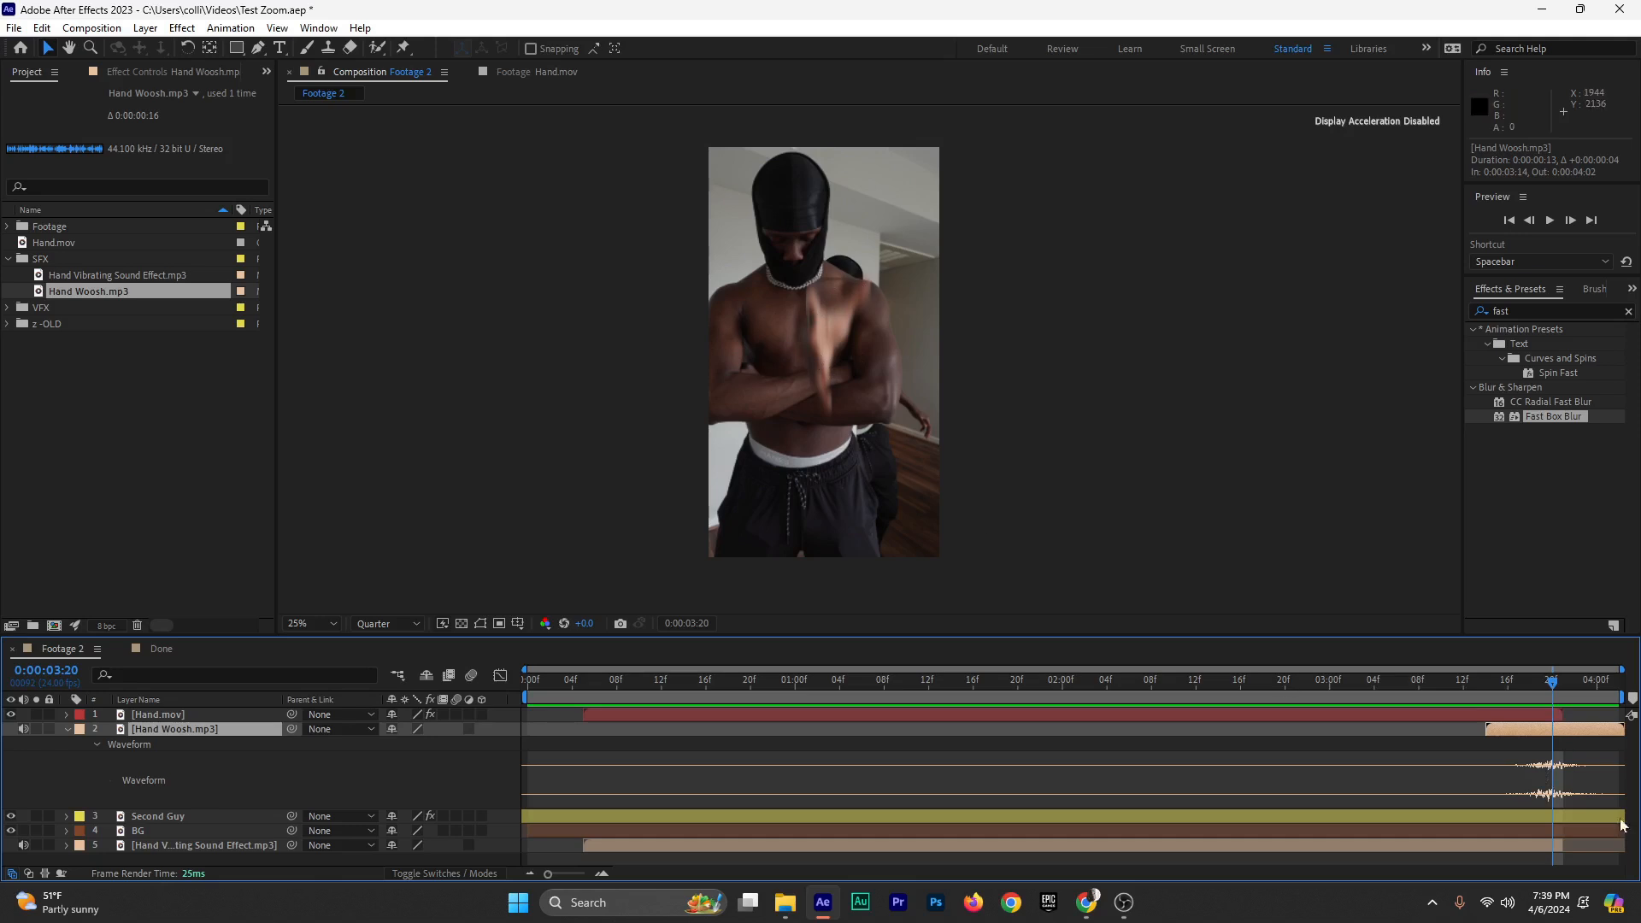
# Play back the woosh timing from 0:00:03:06, then inspect the frame at 0:00:03:15
pyautogui.click(1394, 688)
pyautogui.press('space')
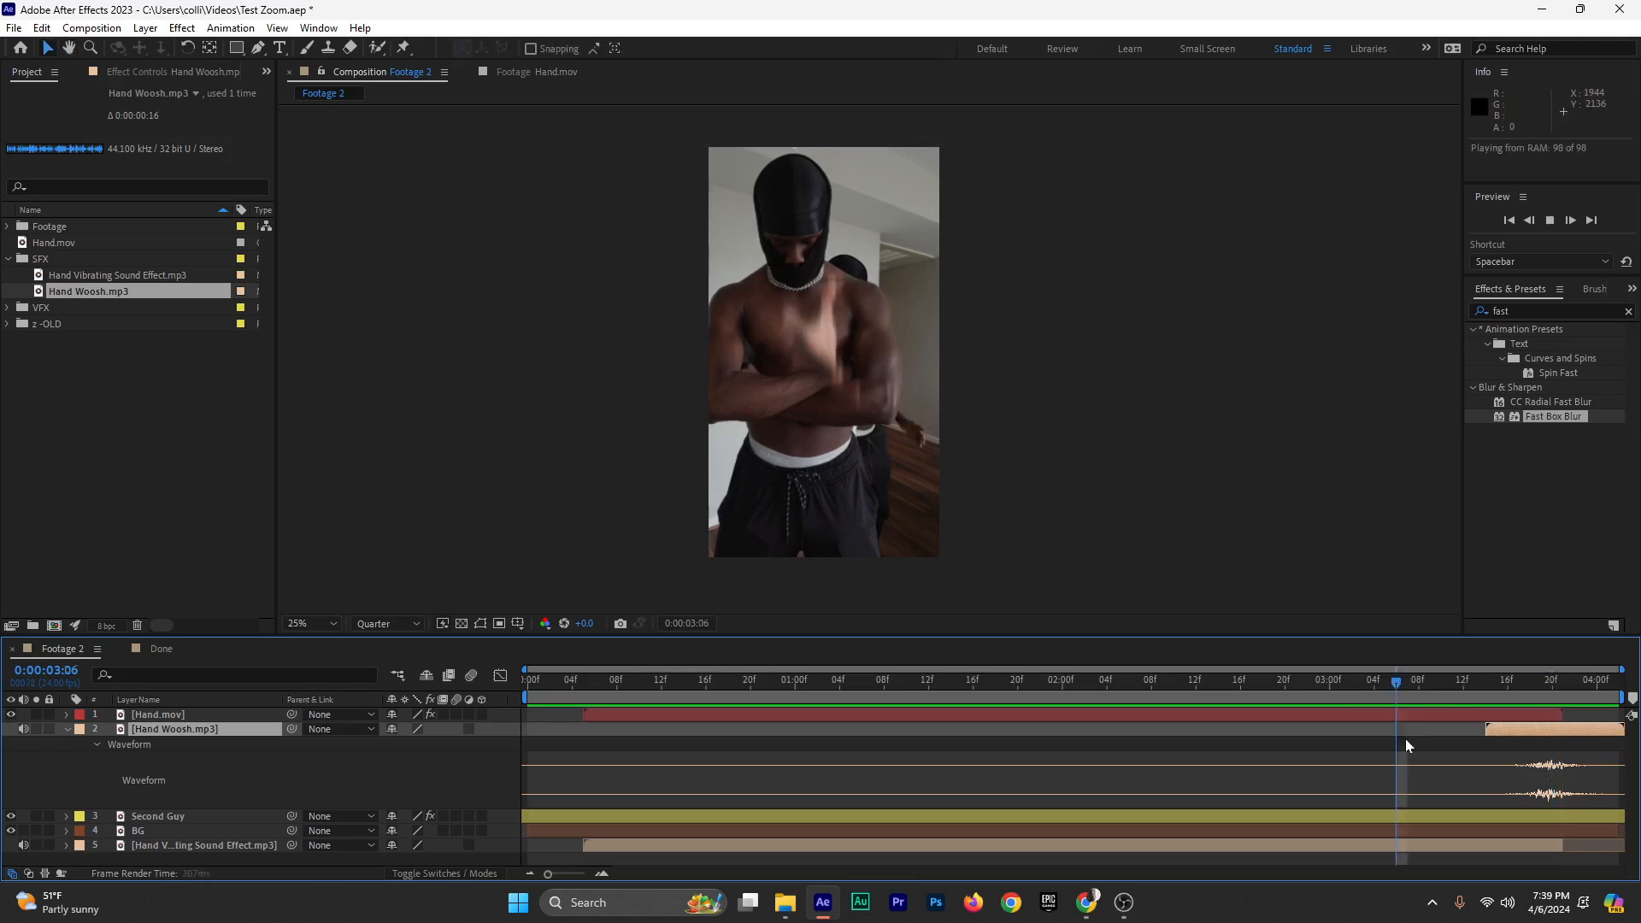
pyautogui.click(1486, 696)
pyautogui.click(1491, 690)
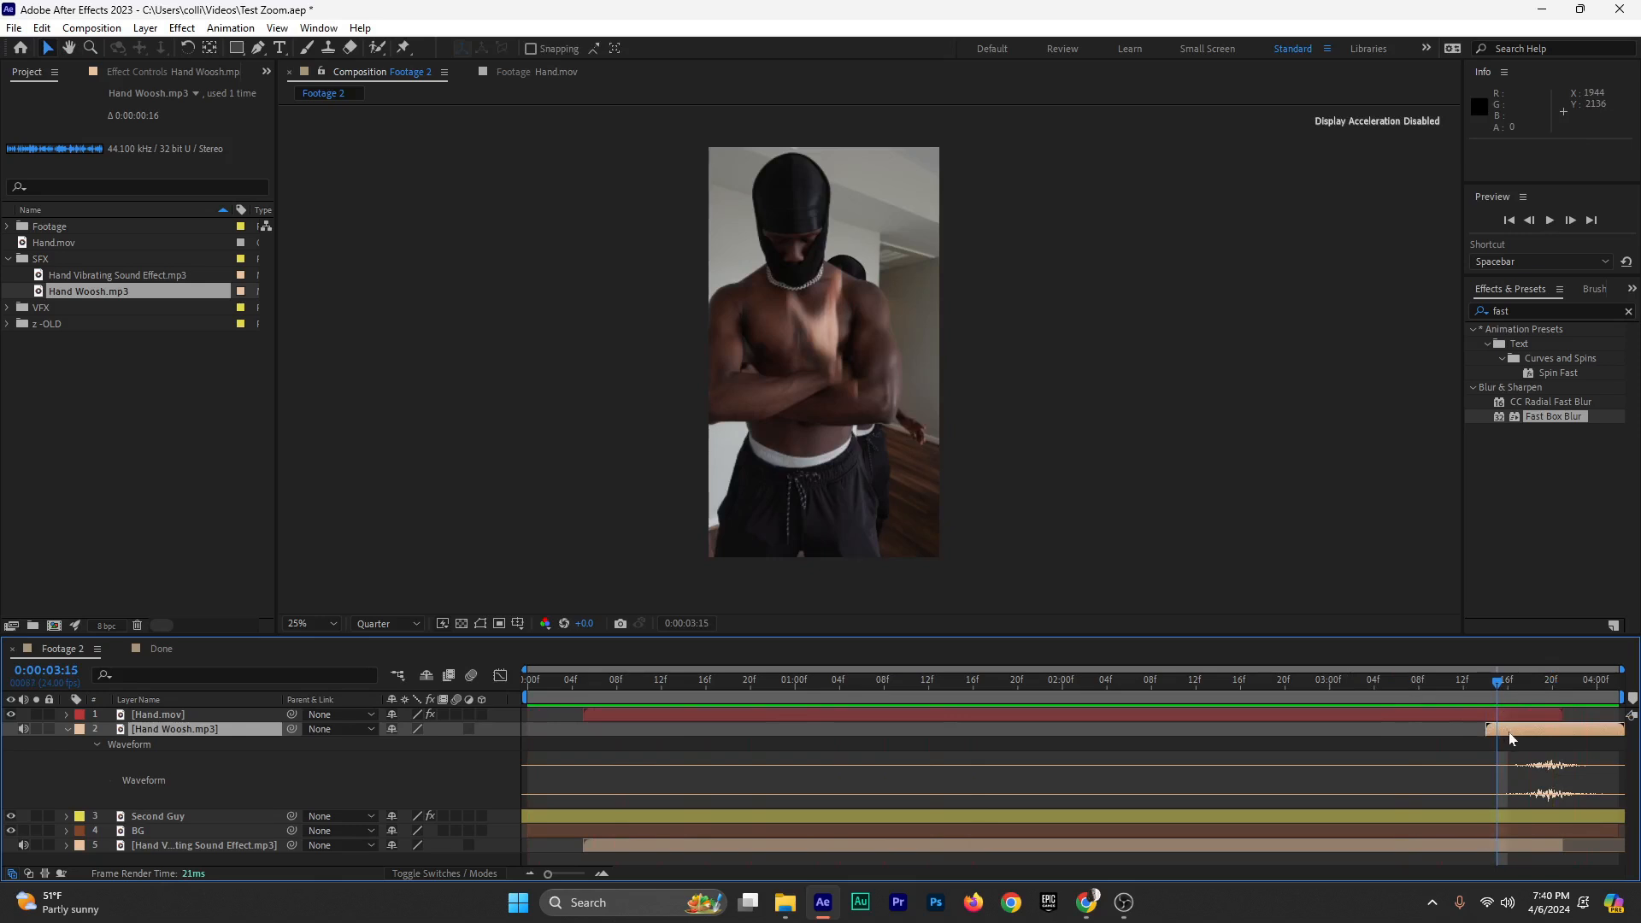
# Duplicate the Hand Woosh.mp3 layer and move the copy to start at 0:00:00:00
pyautogui.hotkey('ctrl', 'd')
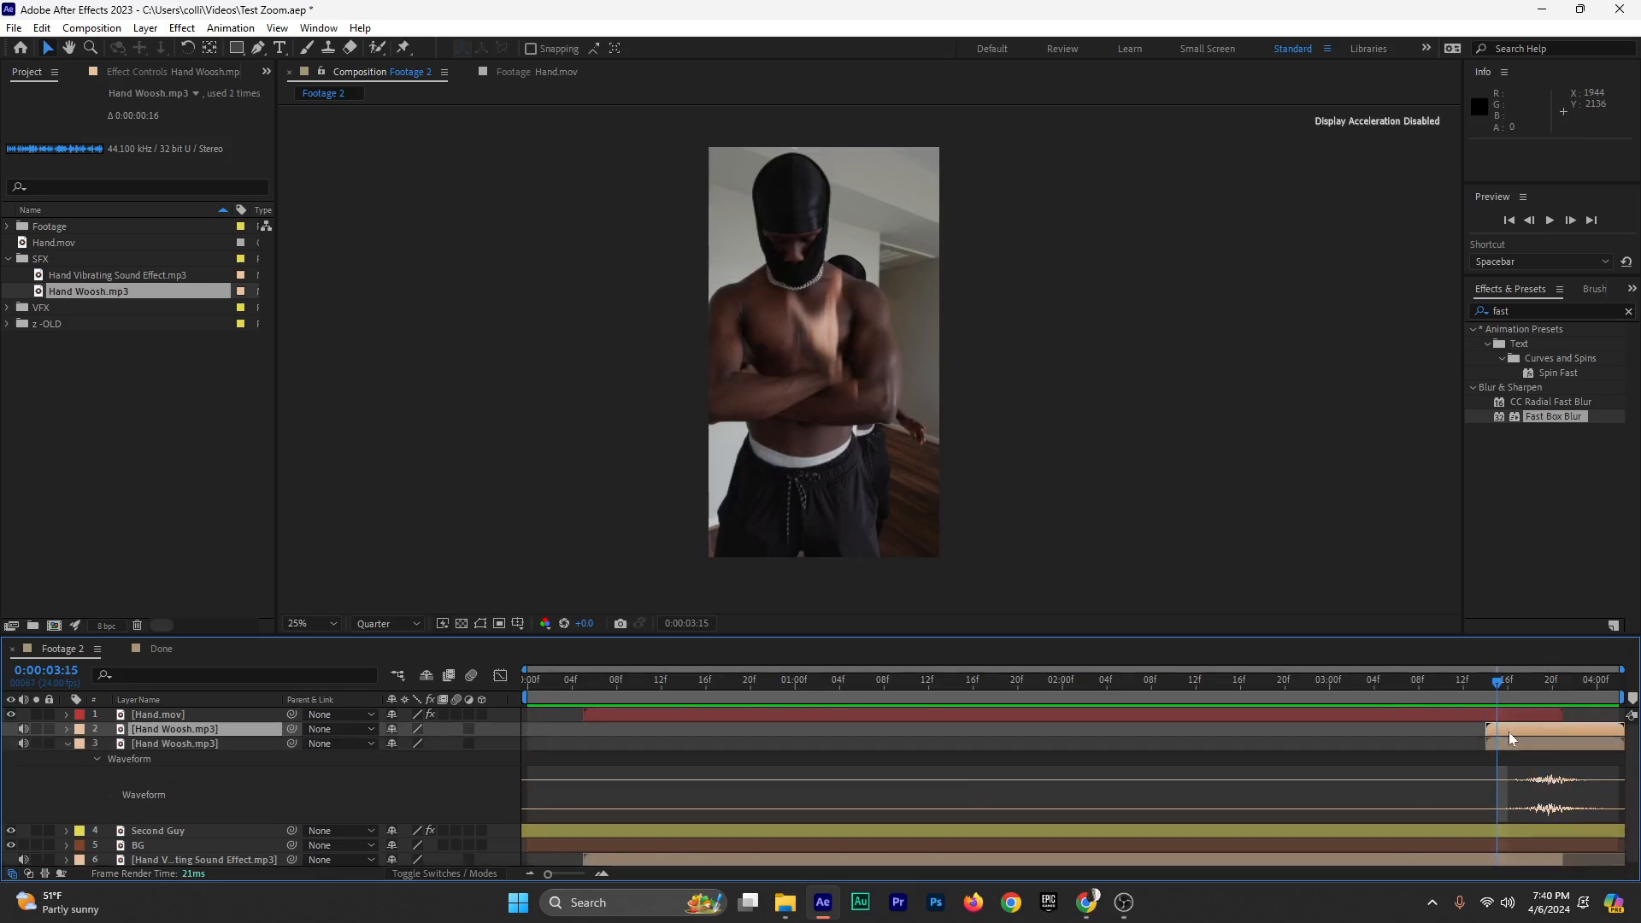
pyautogui.click(67, 743)
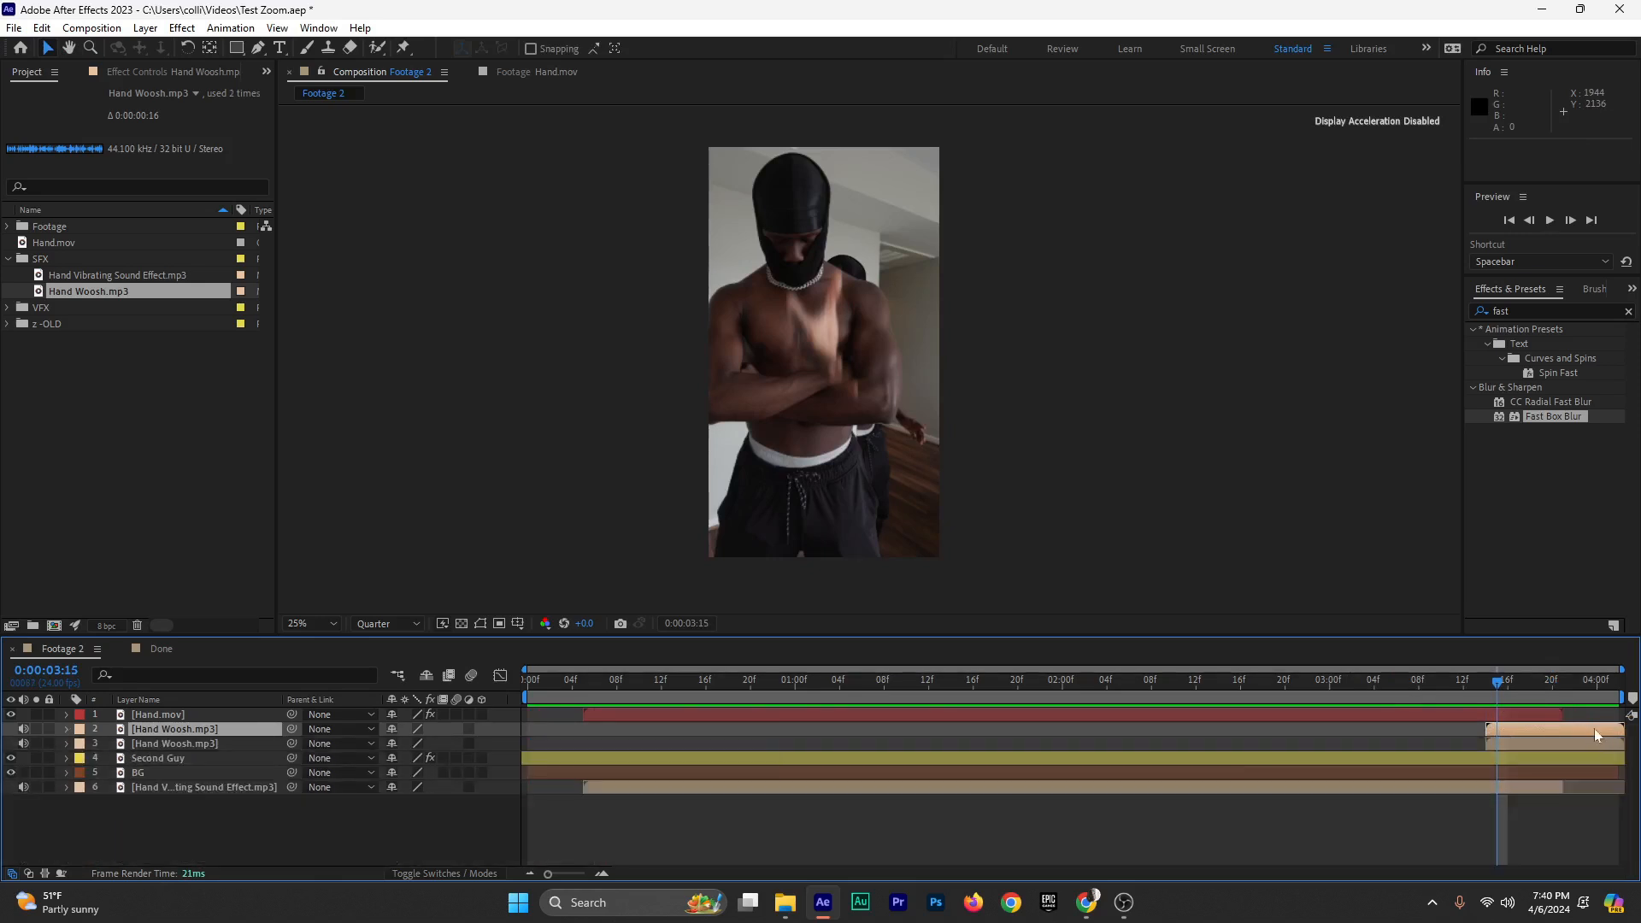
pyautogui.moveTo(1577, 728); pyautogui.dragTo(634, 786)
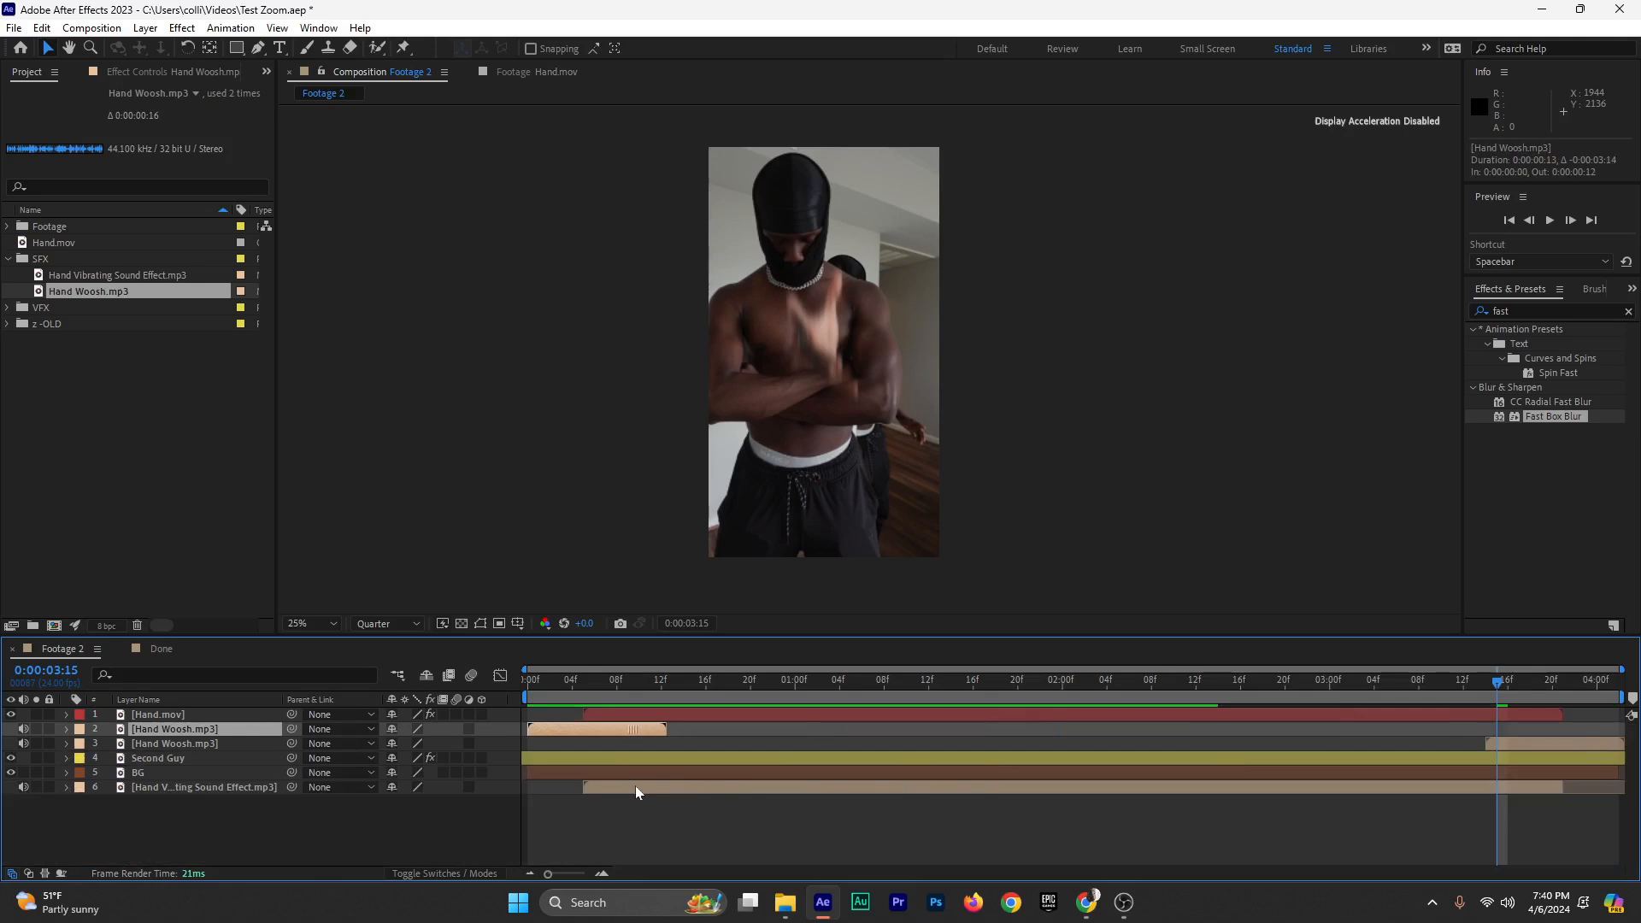
# Show the copied woosh's waveform with the playhead at 0:00:00:05 and time-stretch the layer by a factor of 75%
pyautogui.click(581, 689)
pyautogui.press('l')
pyautogui.press('l')
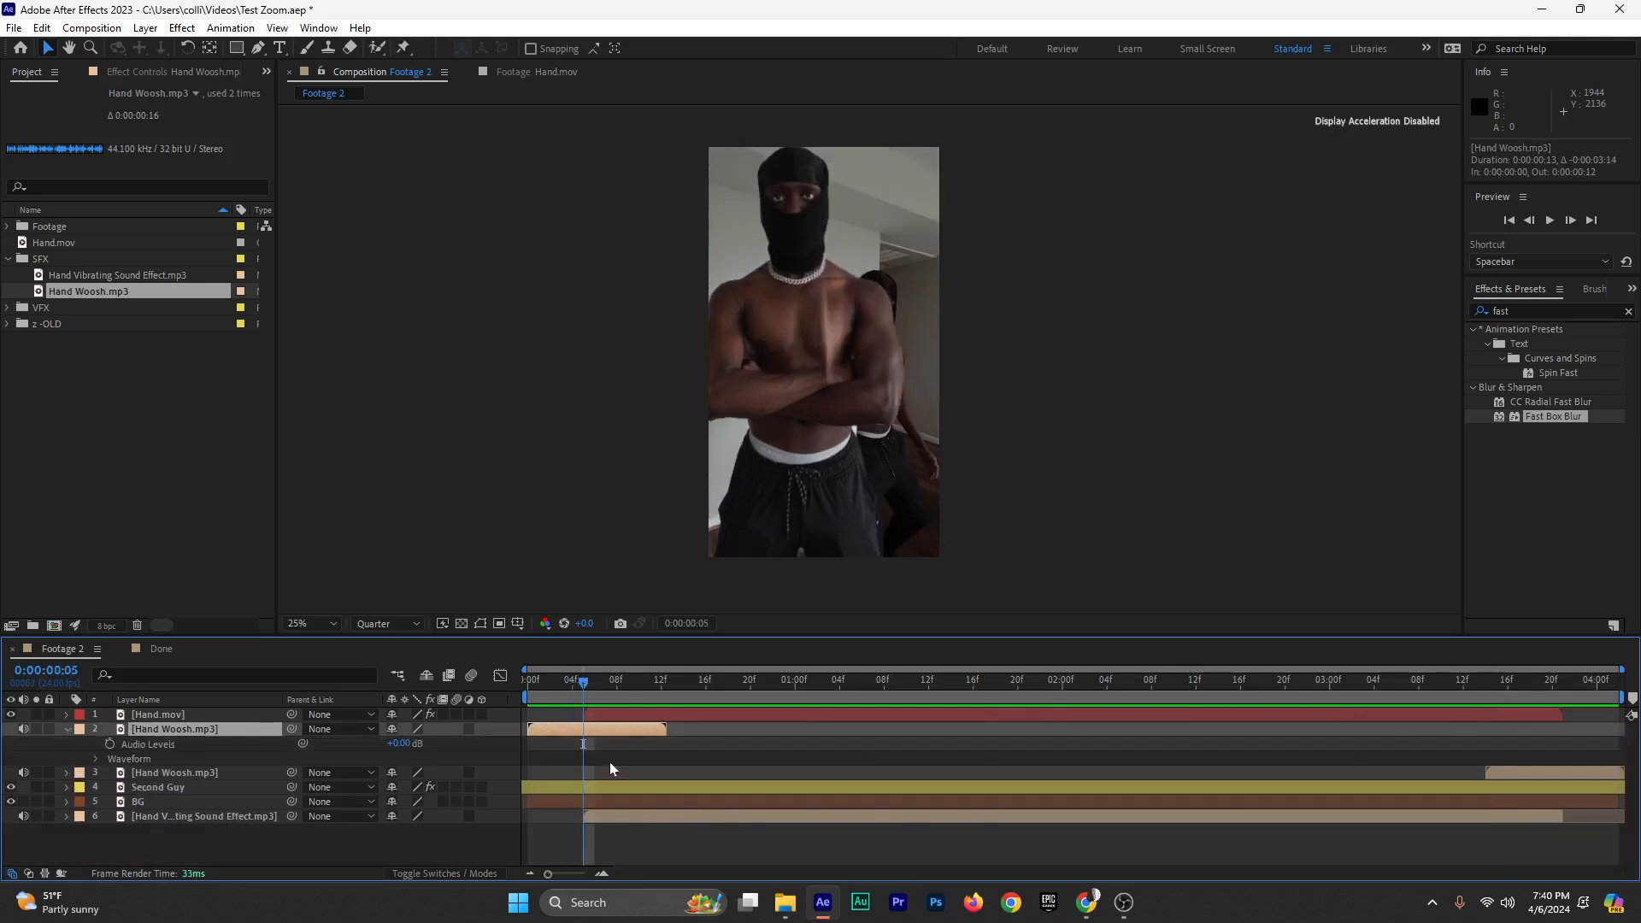
pyautogui.rightClick(609, 741)
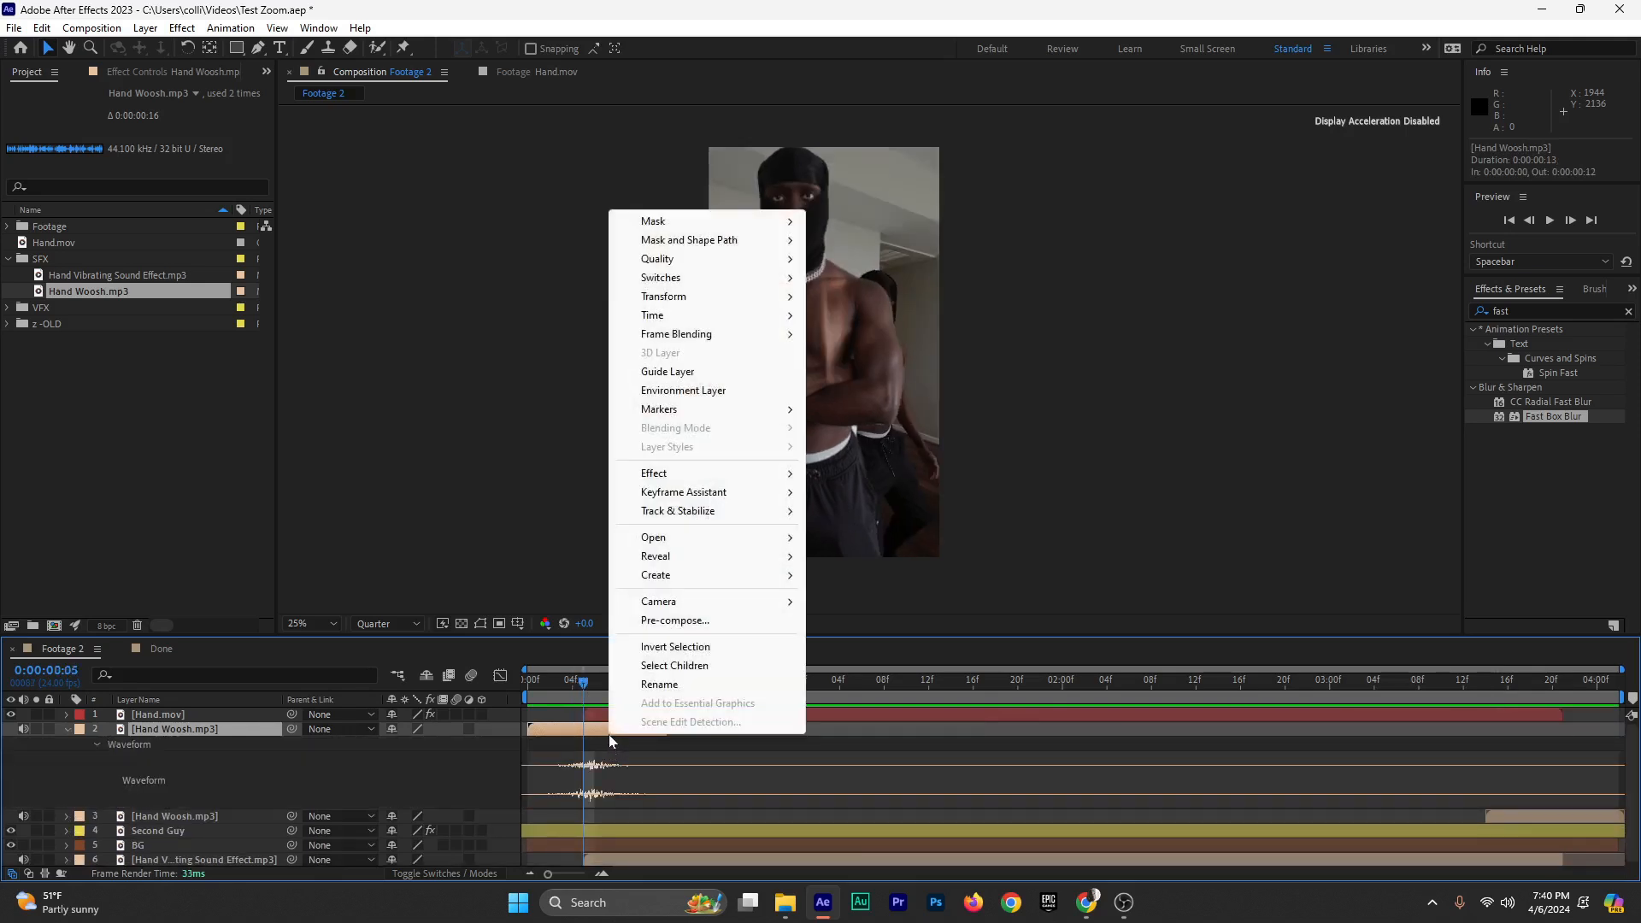
pyautogui.moveTo(675, 316)
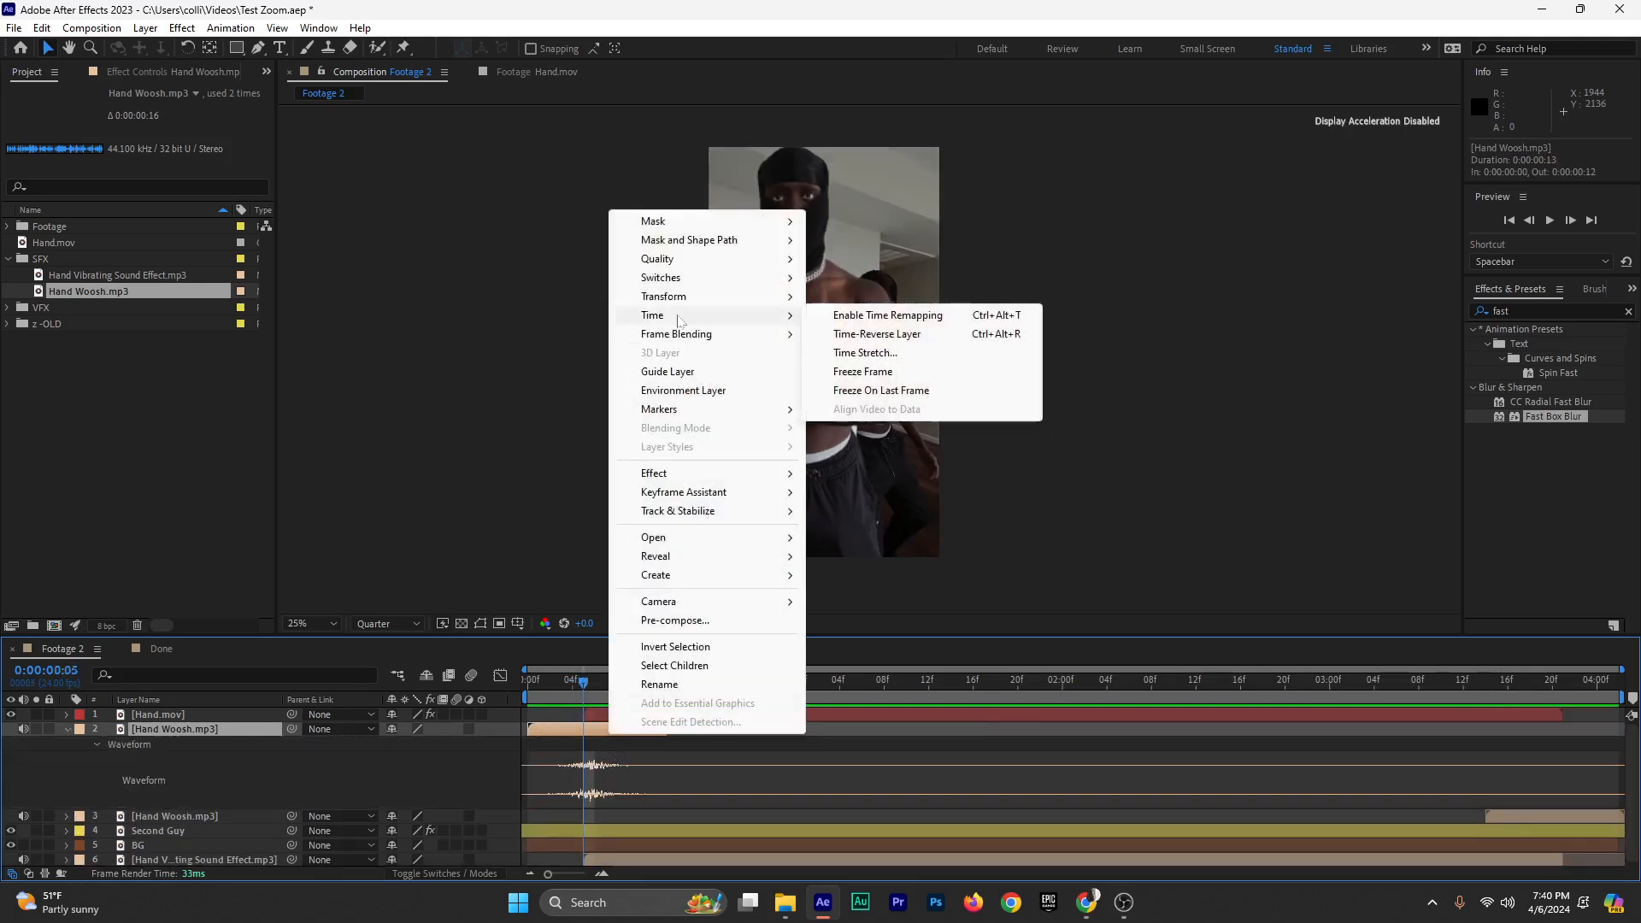
pyautogui.click(921, 352)
pyautogui.write('75')
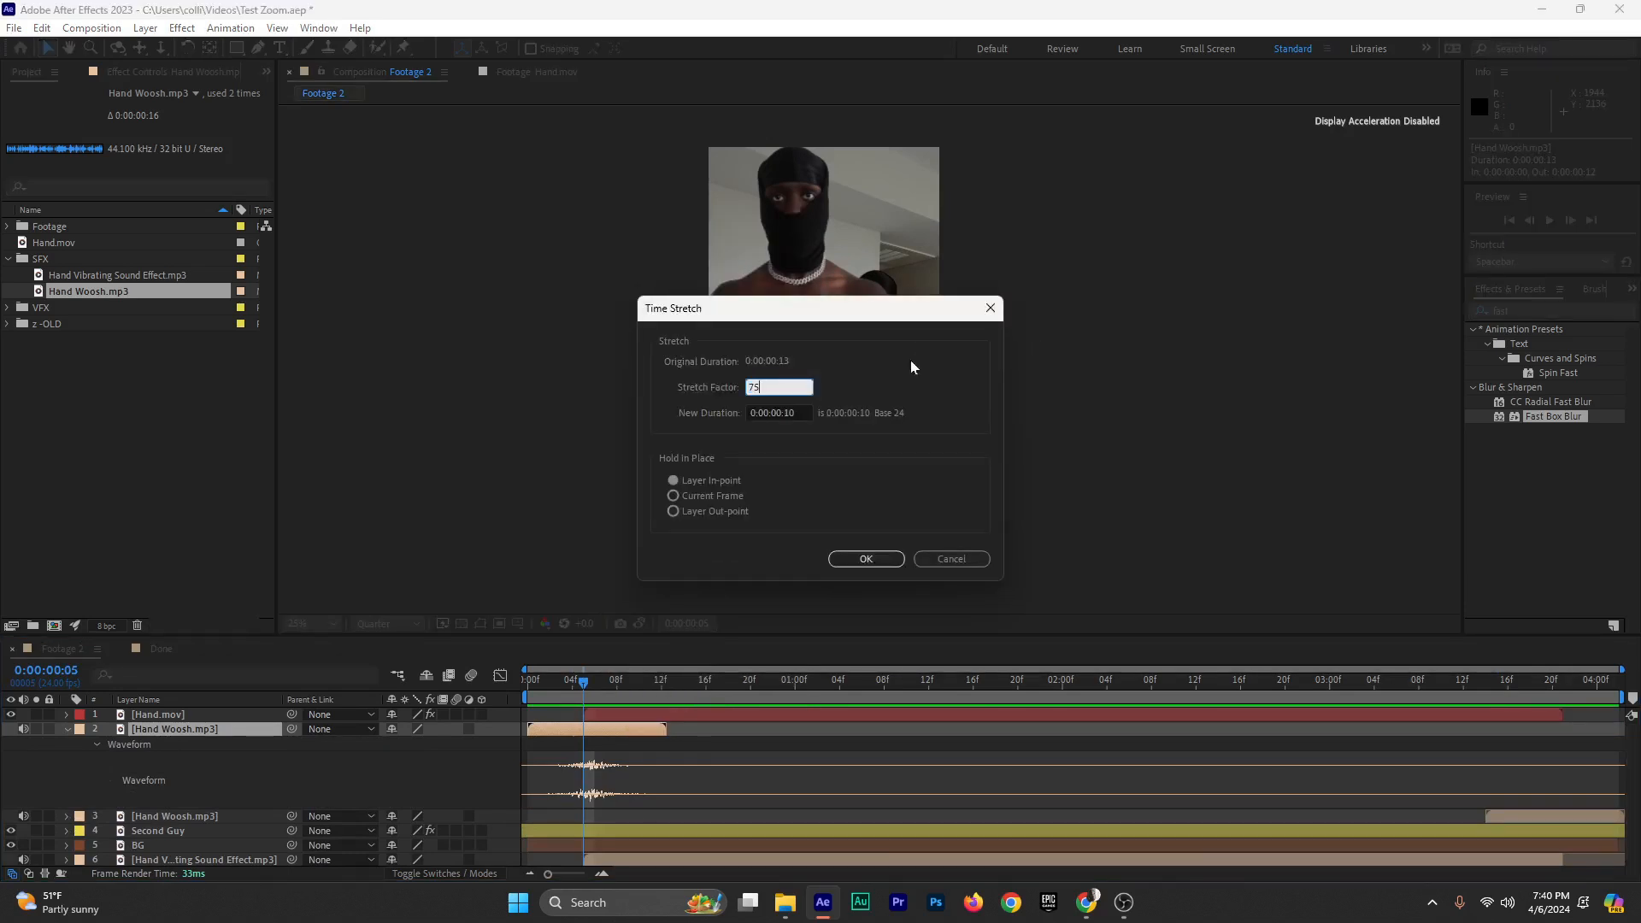
pyautogui.click(861, 560)
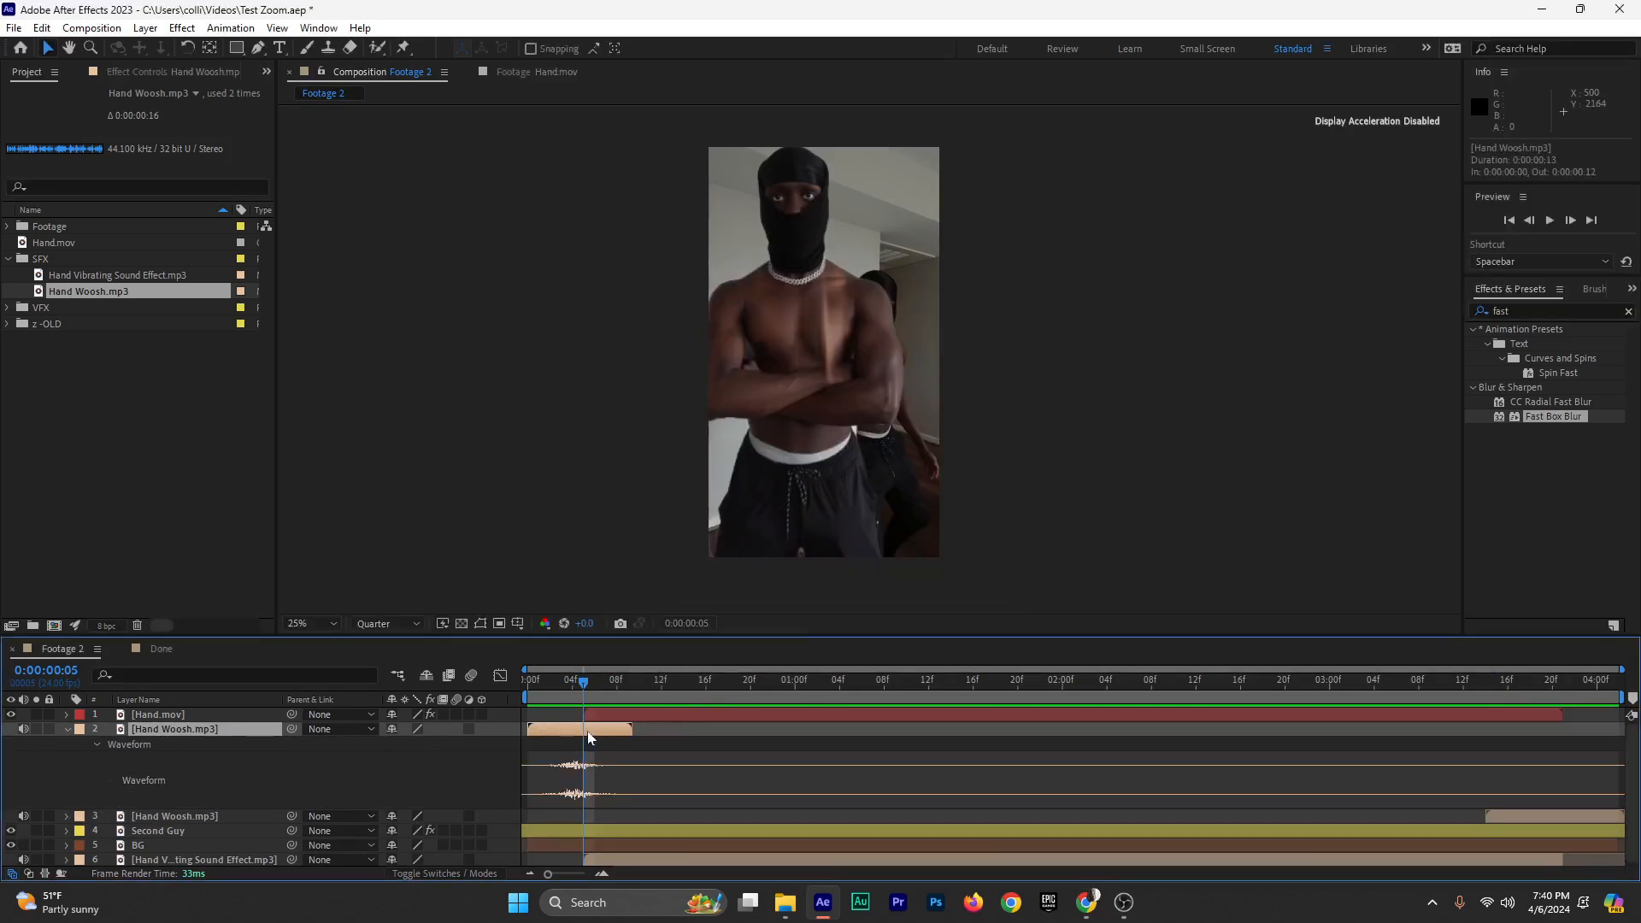
# Shift the stretched woosh to start at 0:00:00:01 and play back the composition from the beginning
pyautogui.moveTo(588, 733); pyautogui.dragTo(511, 701)
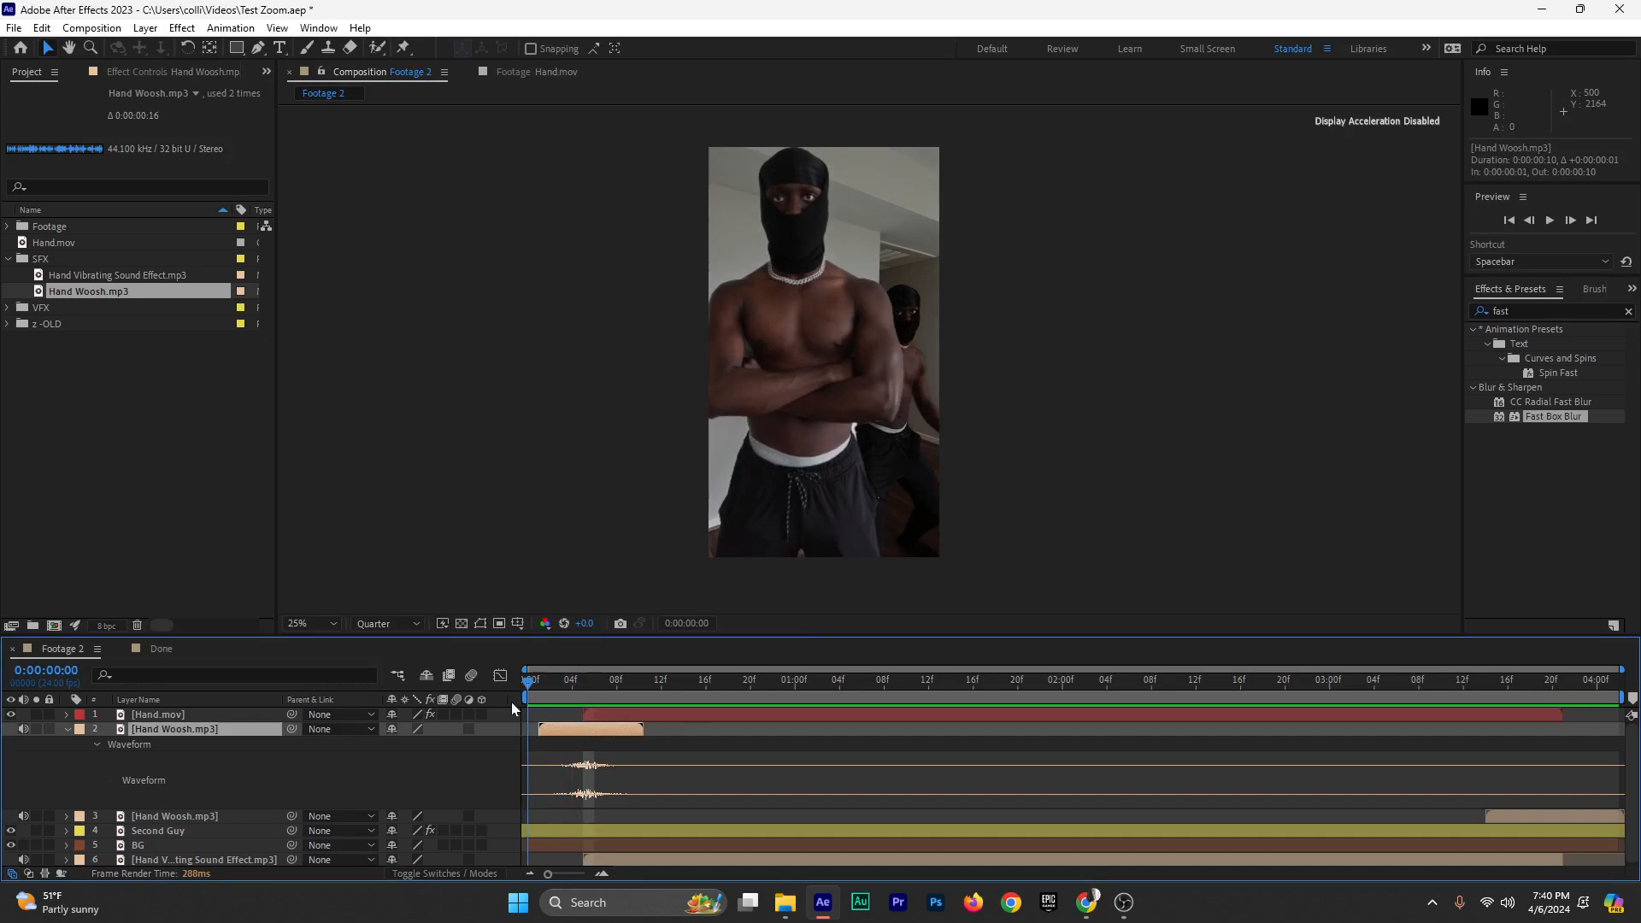
pyautogui.press('space')
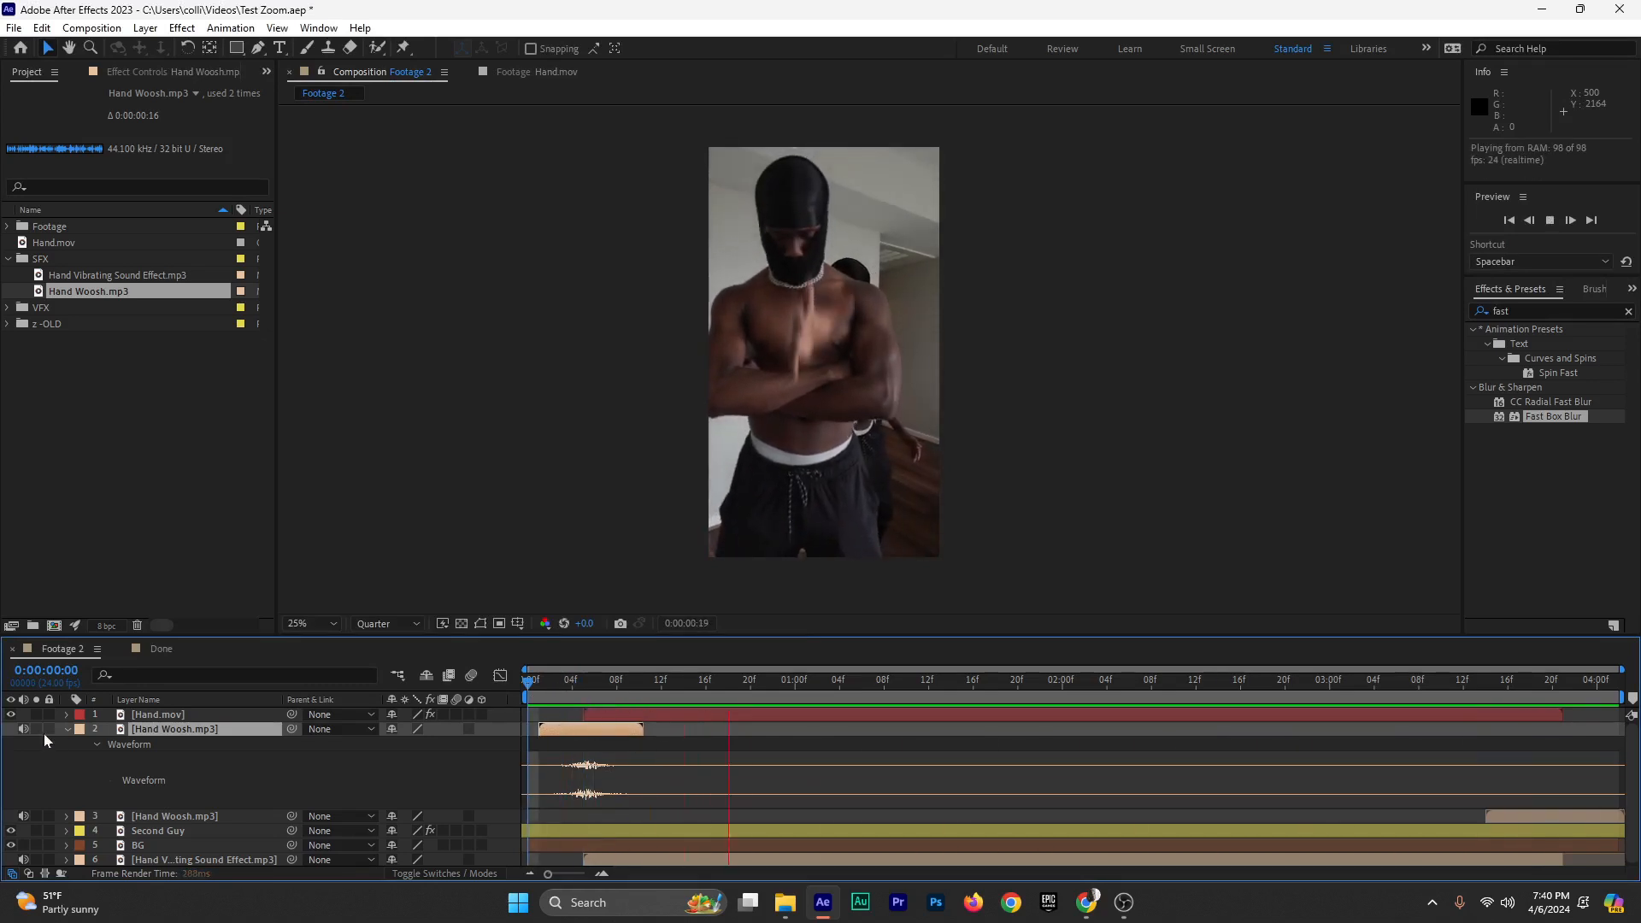
pyautogui.click(67, 729)
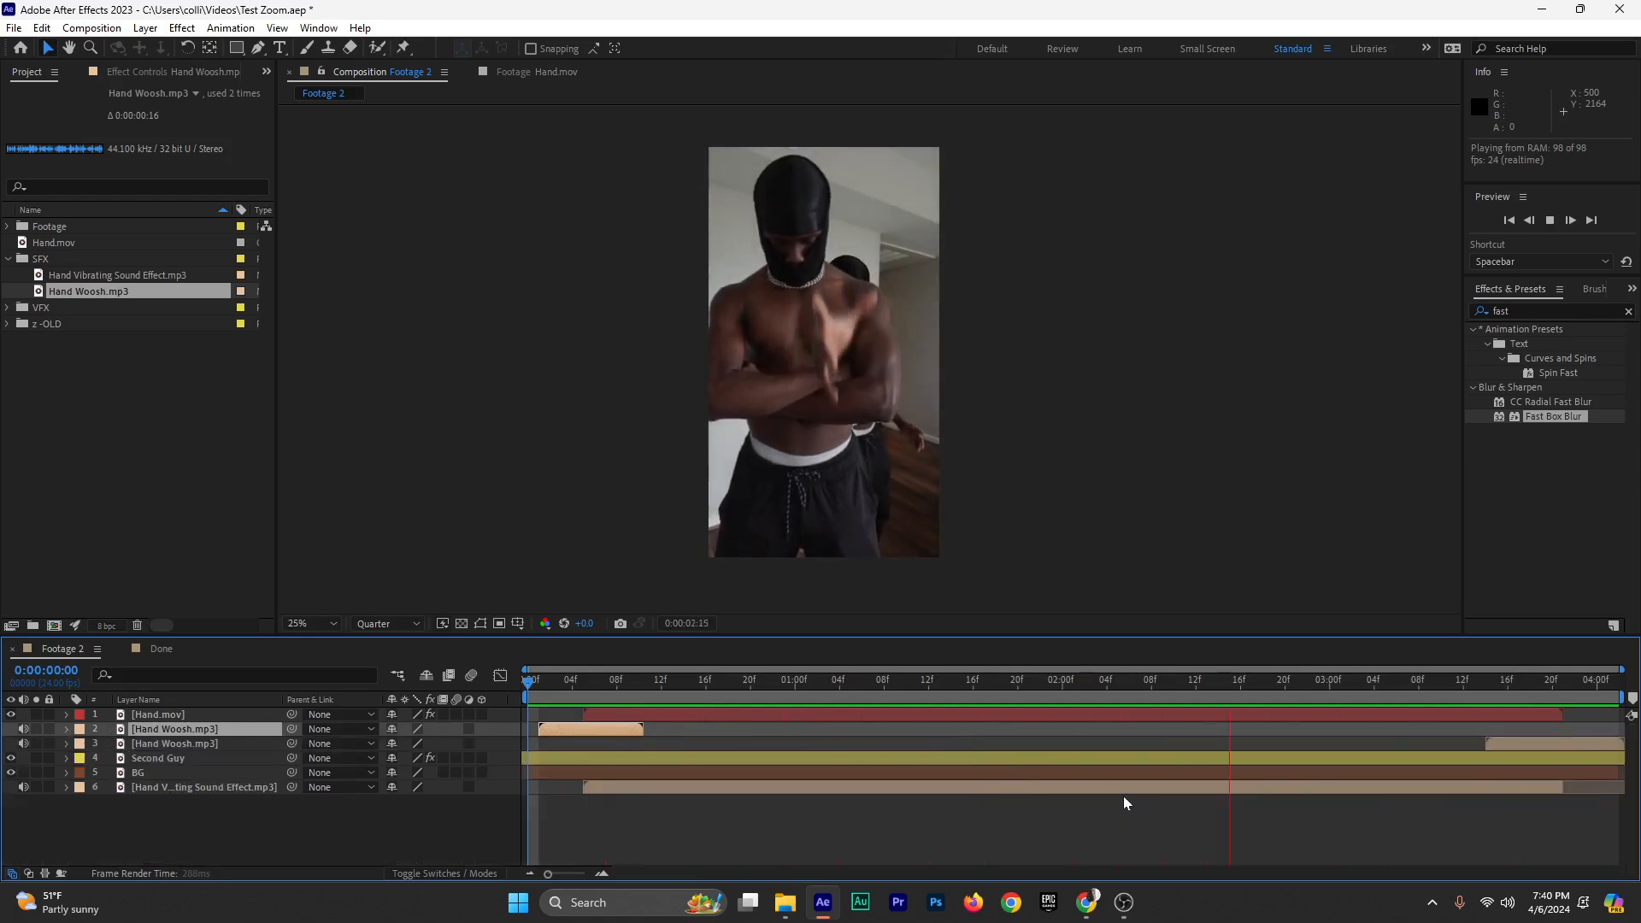
pyautogui.press('space')
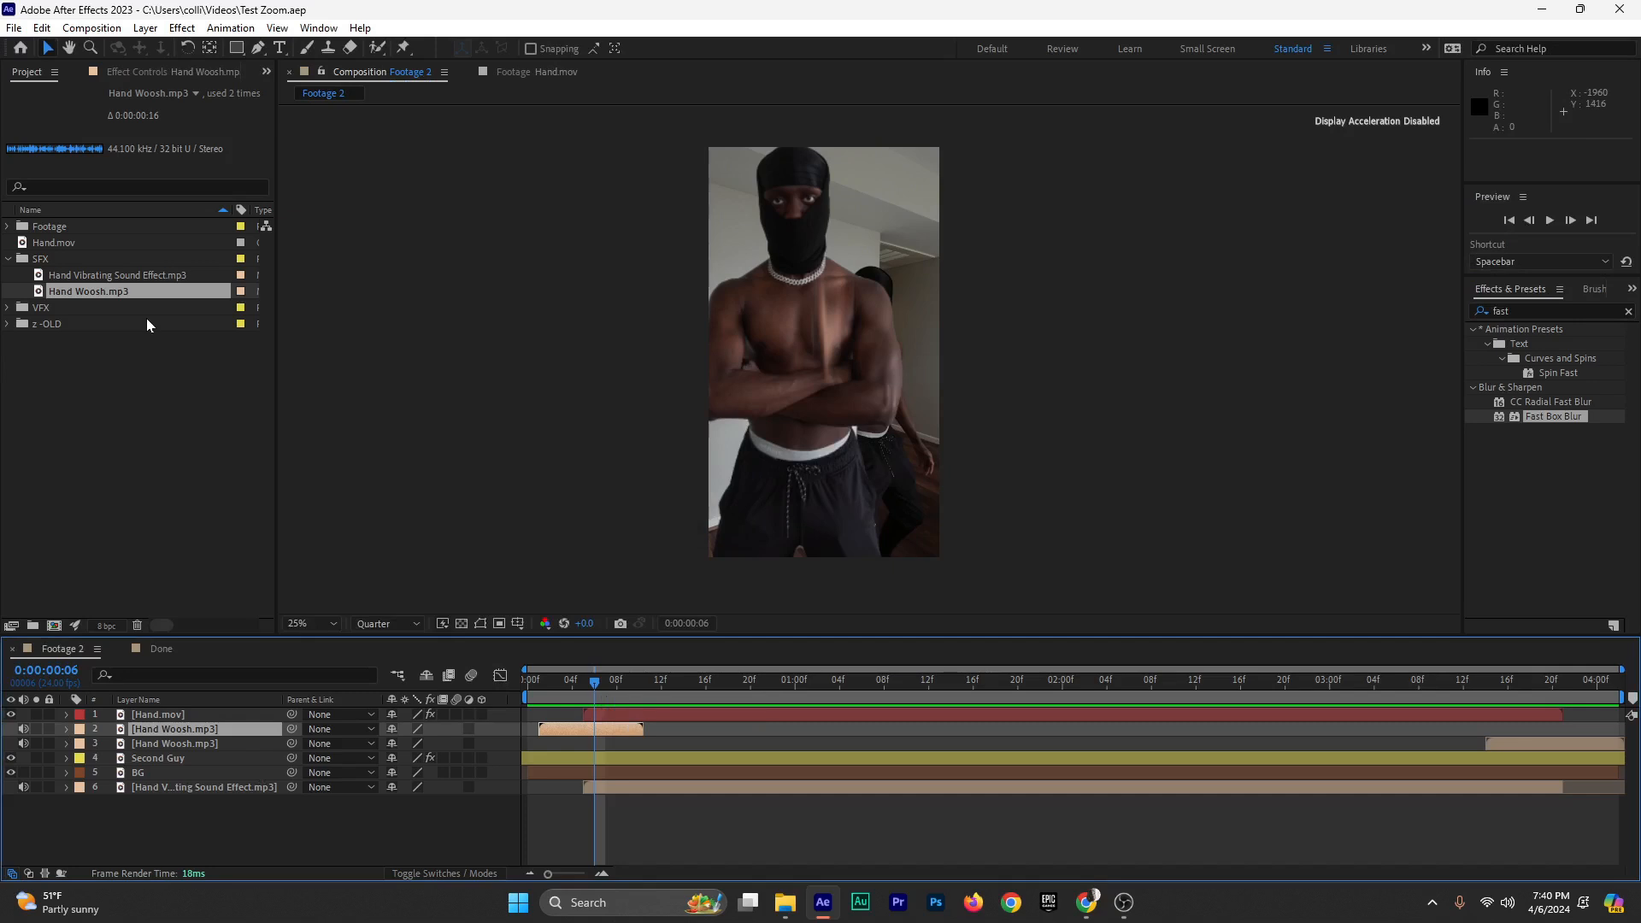
# Add Colorful Sparks.mov from the VFX folder above Hand.mov, starting at 0:00:00:04, and scale it to 41%
pyautogui.click(8, 258)
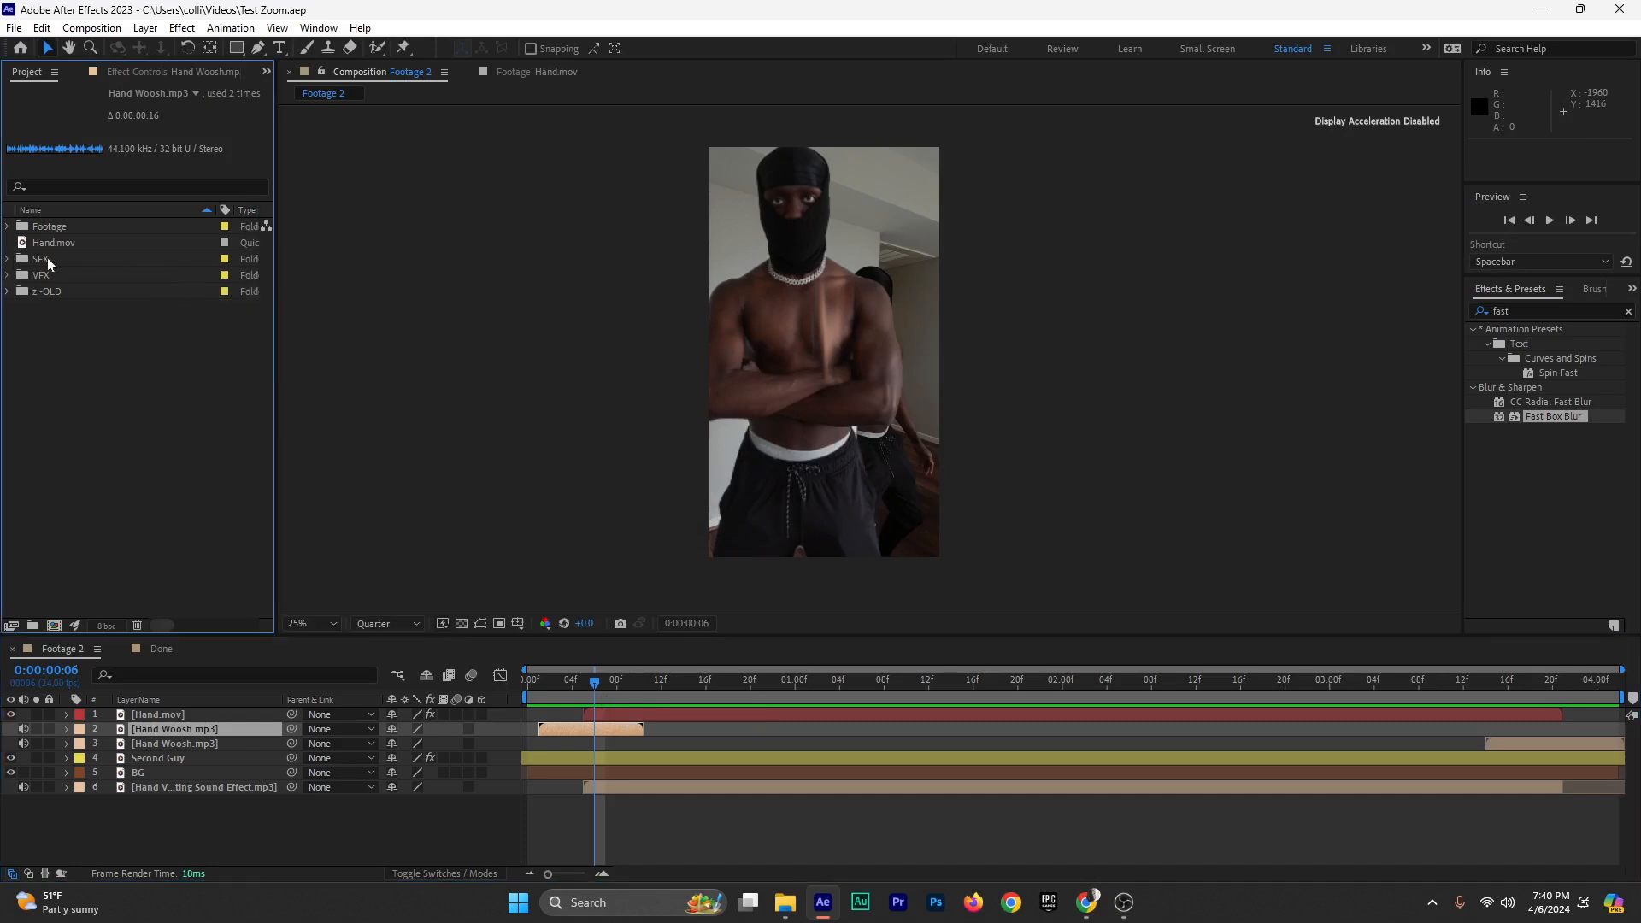
pyautogui.click(8, 275)
pyautogui.click(89, 294)
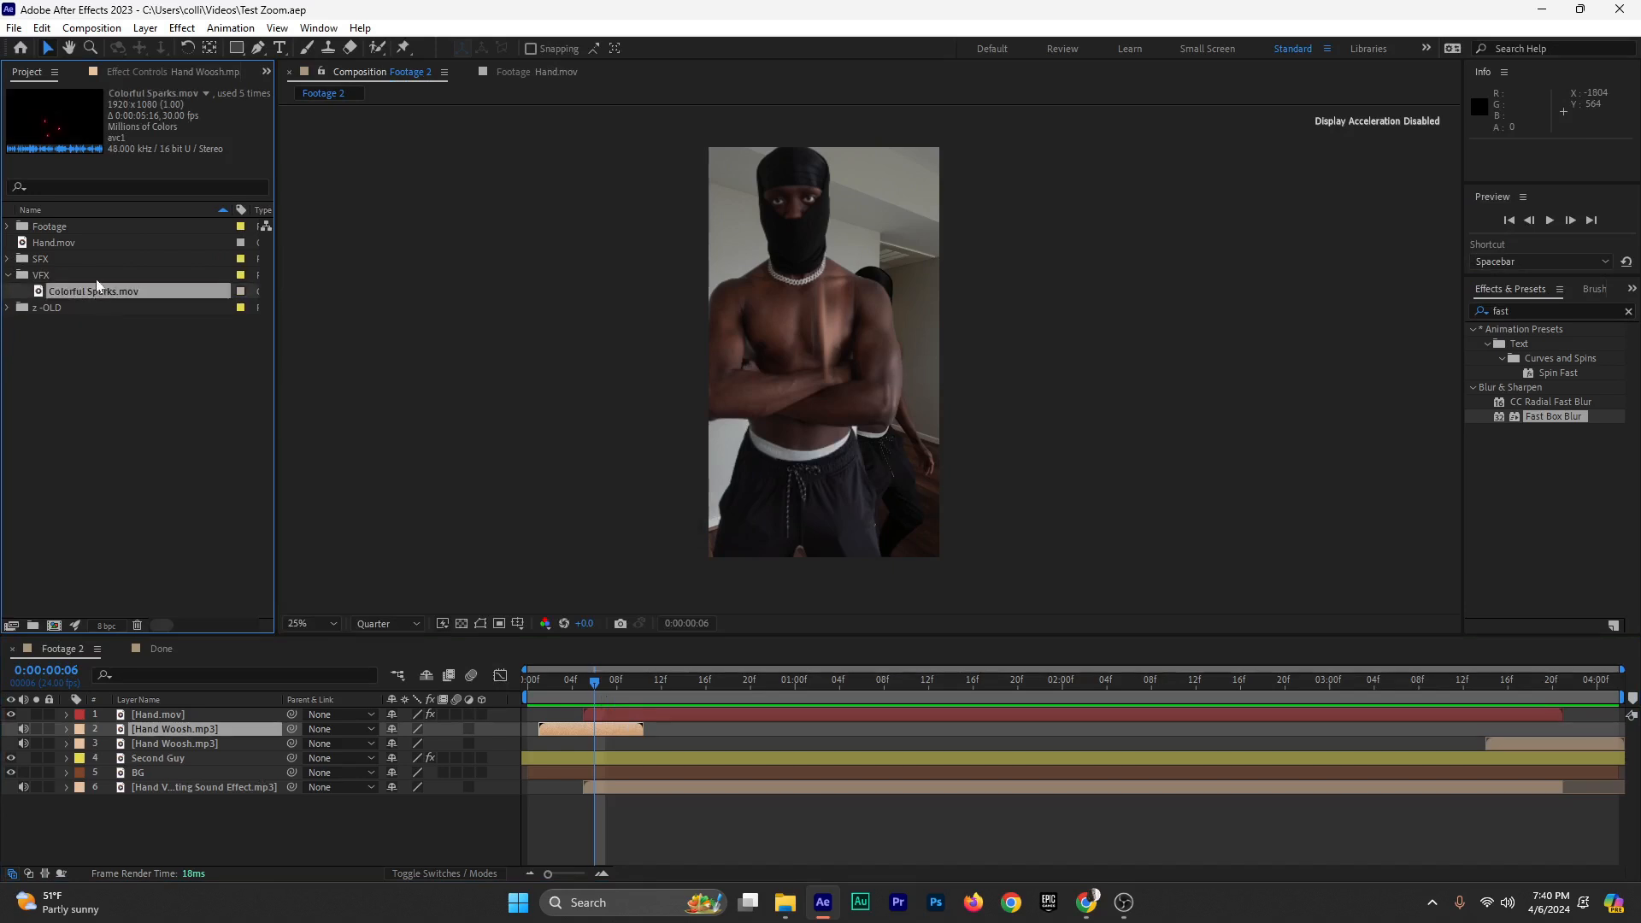
pyautogui.moveTo(89, 295); pyautogui.dragTo(607, 724)
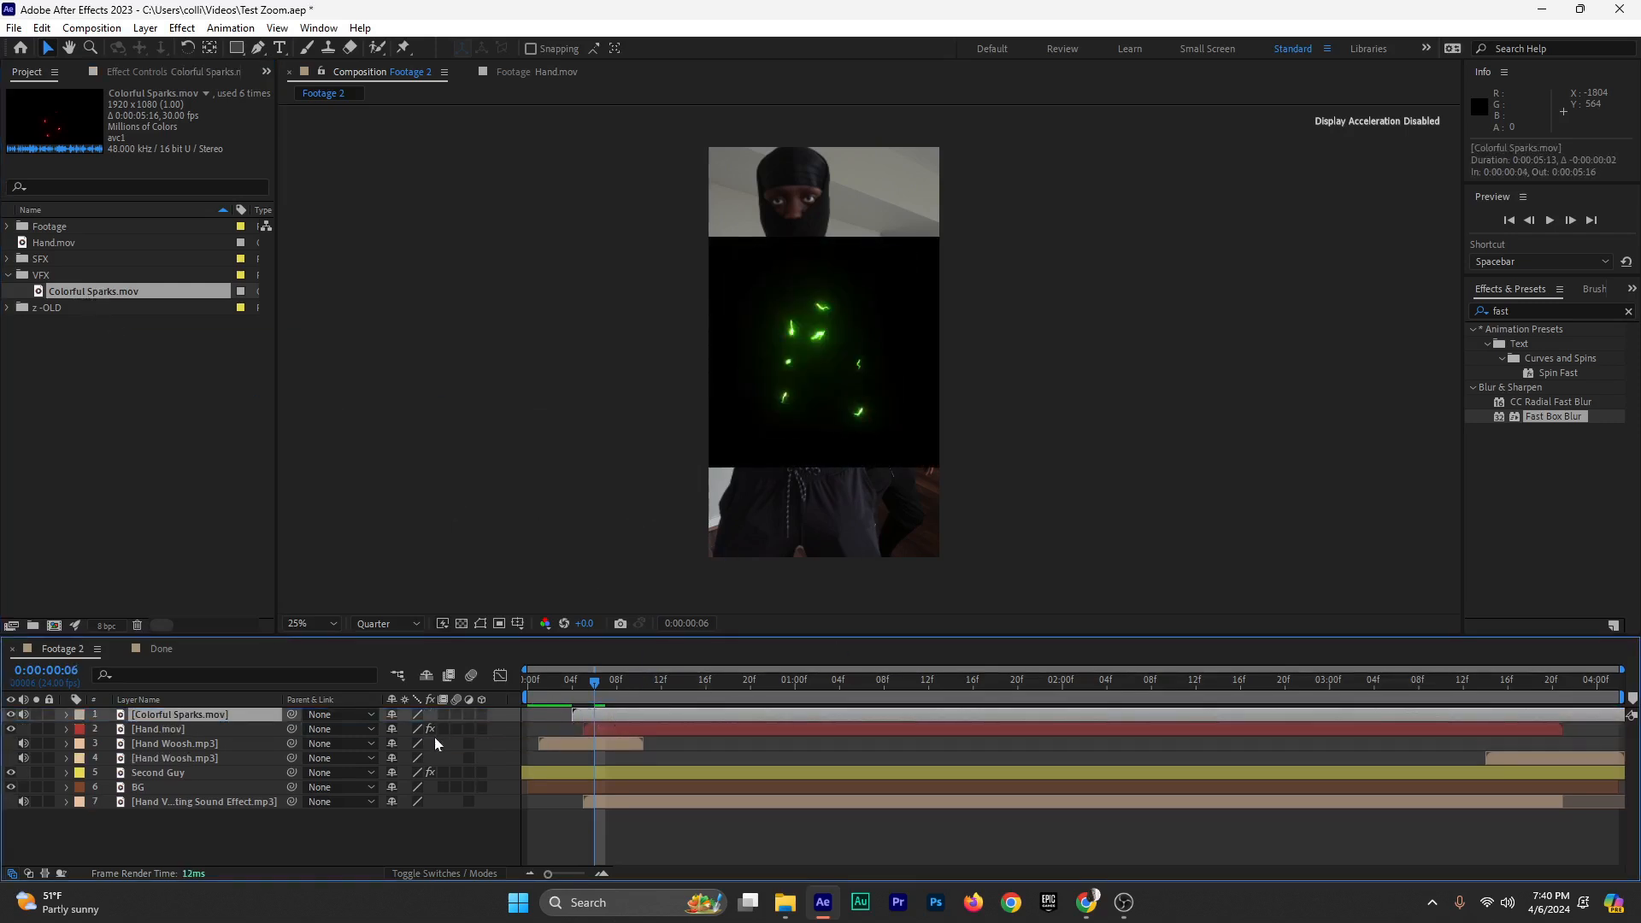
pyautogui.press('s')
pyautogui.moveTo(426, 729); pyautogui.dragTo(389, 729)
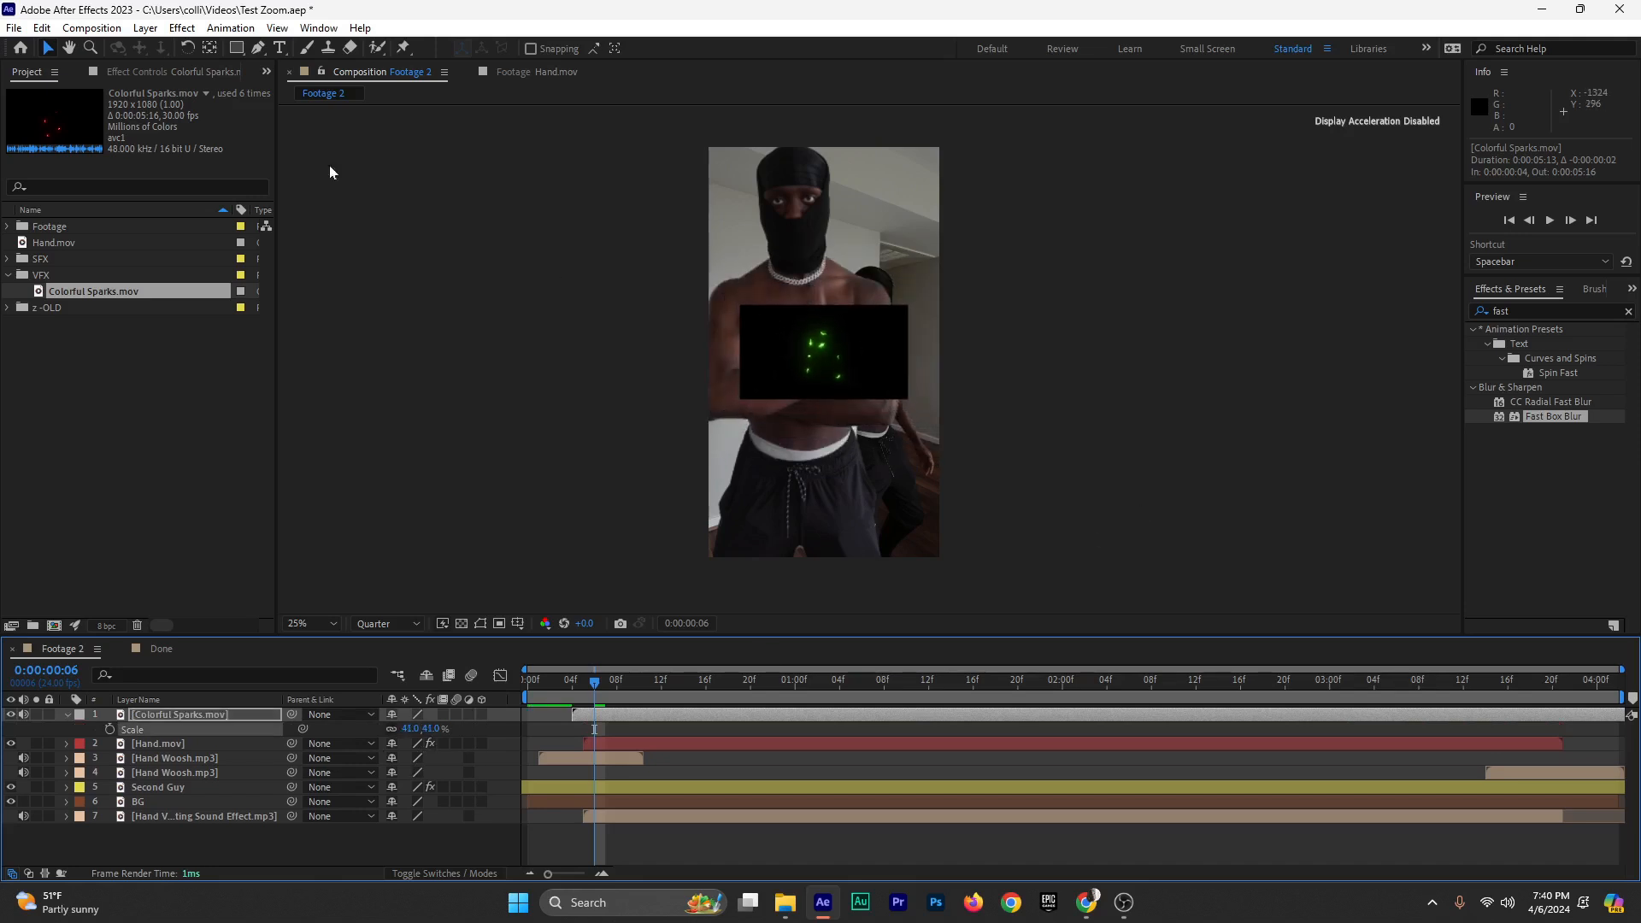
# Add an elliptical mask fitted to the Colorful Sparks.mov layer
pyautogui.click(237, 49)
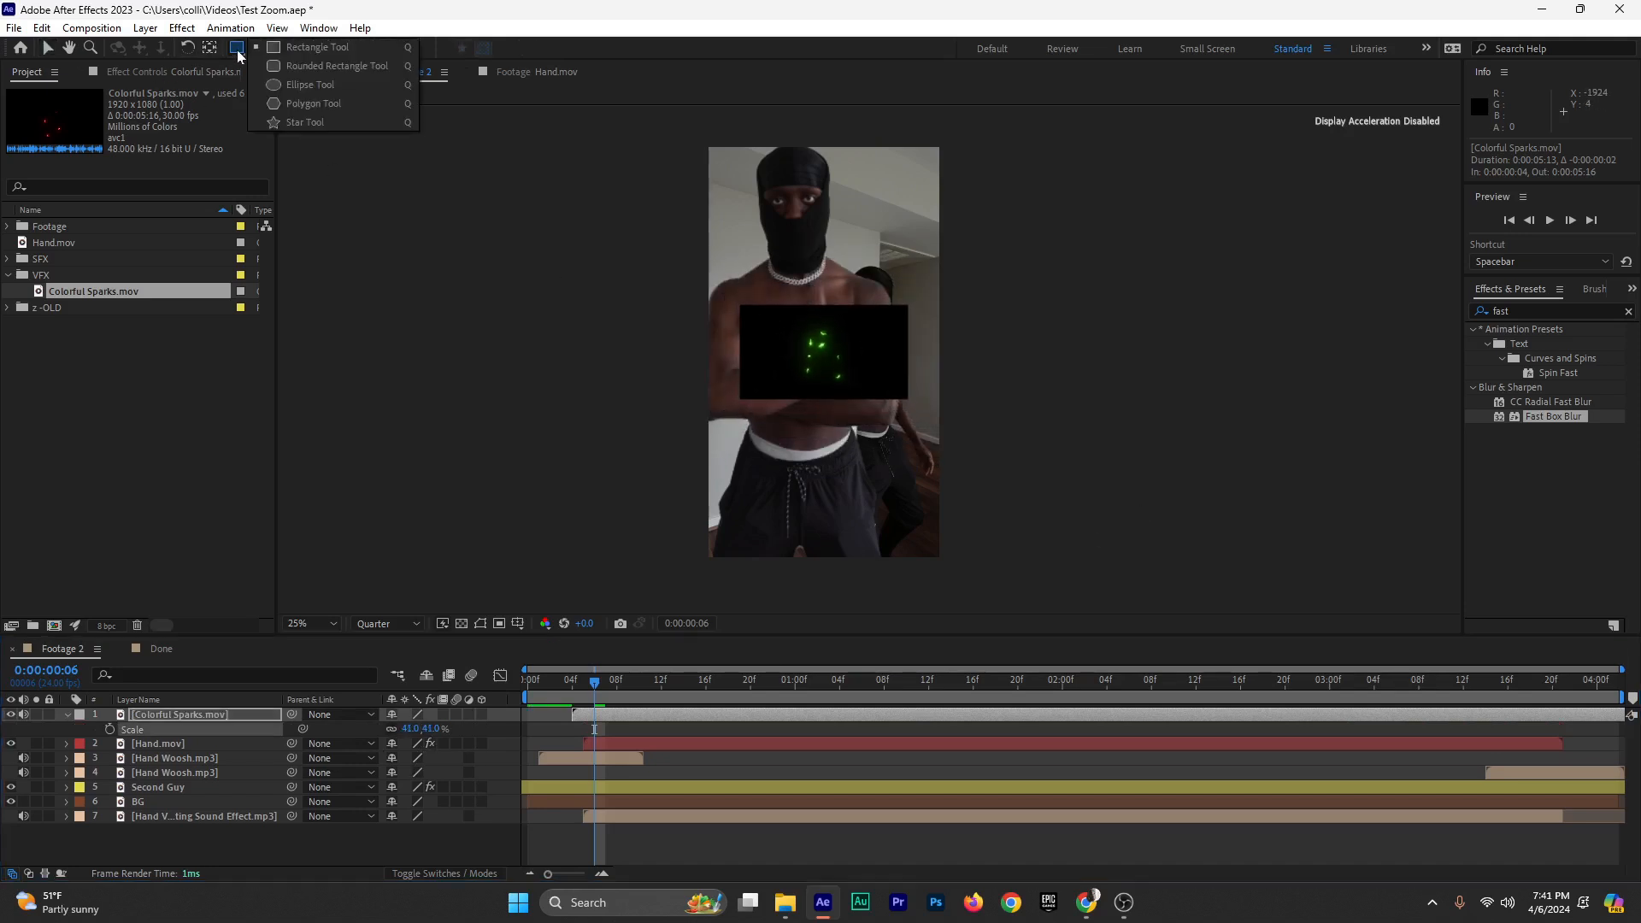
pyautogui.click(288, 85)
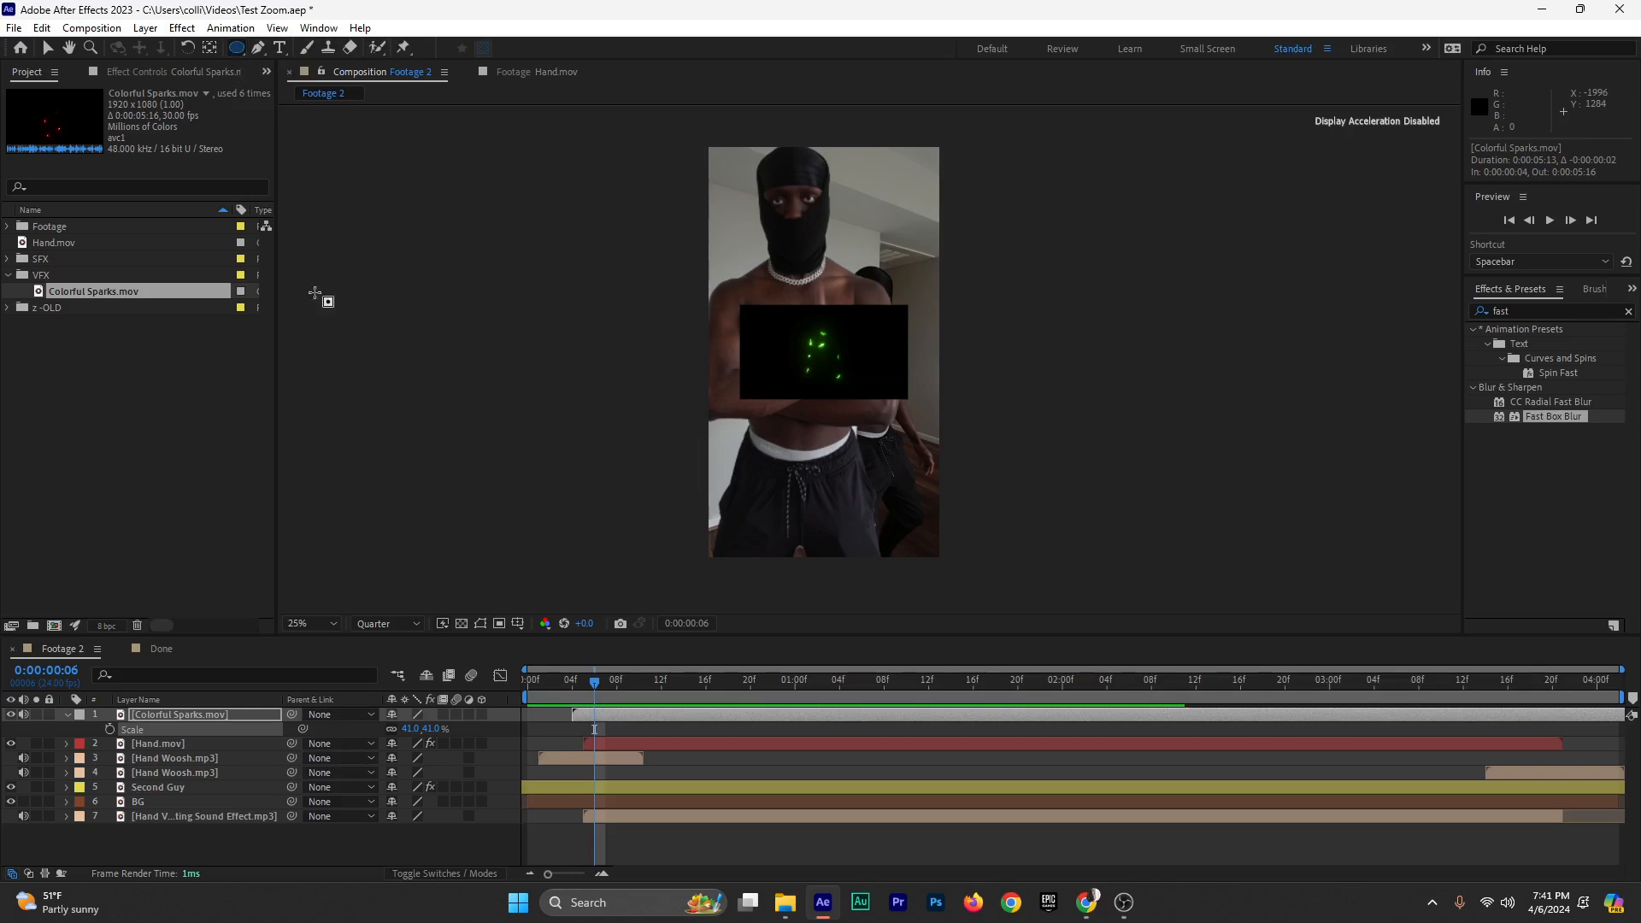
pyautogui.click(601, 718)
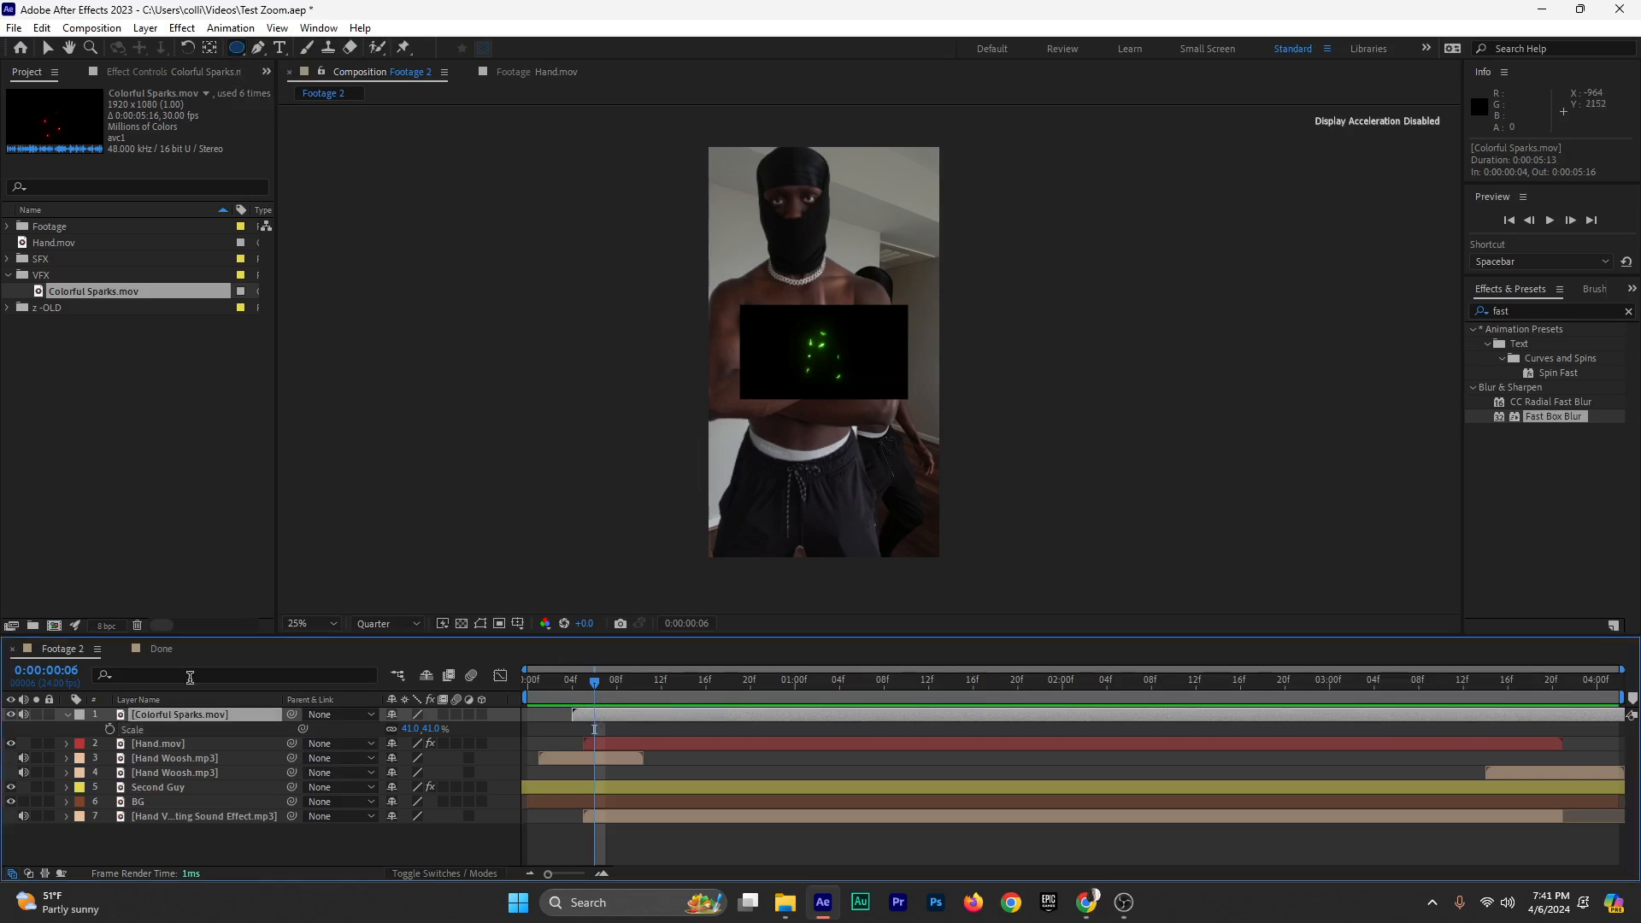
pyautogui.doubleClick(237, 48)
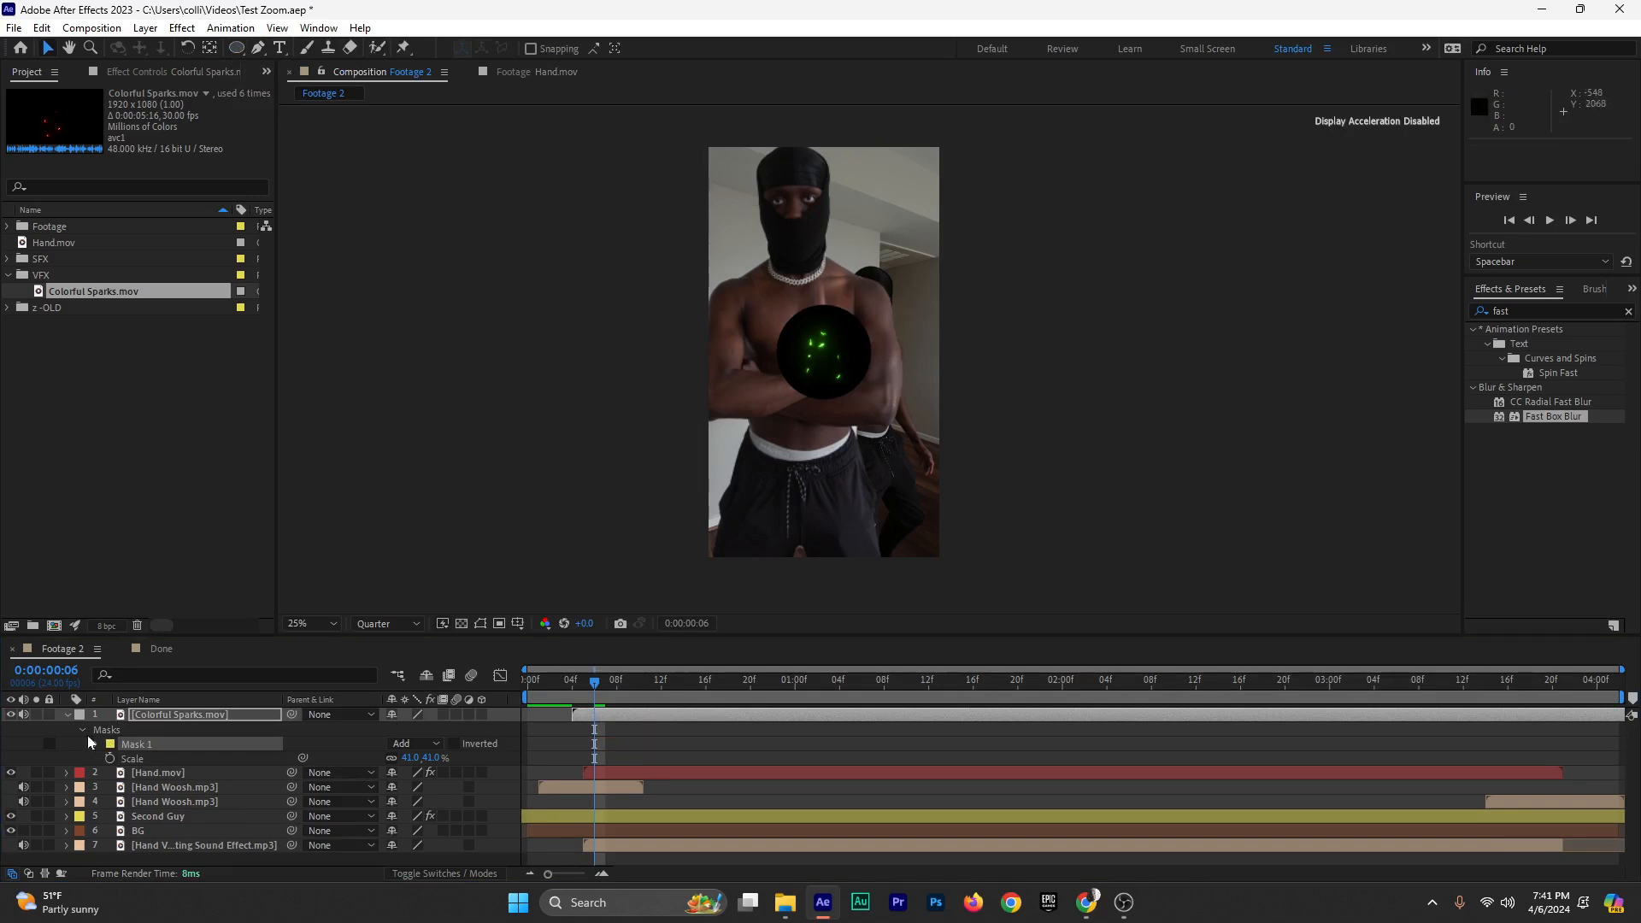
# Set the sparks mask's feather to 136 pixels and its expansion to -84 pixels
pyautogui.click(164, 720)
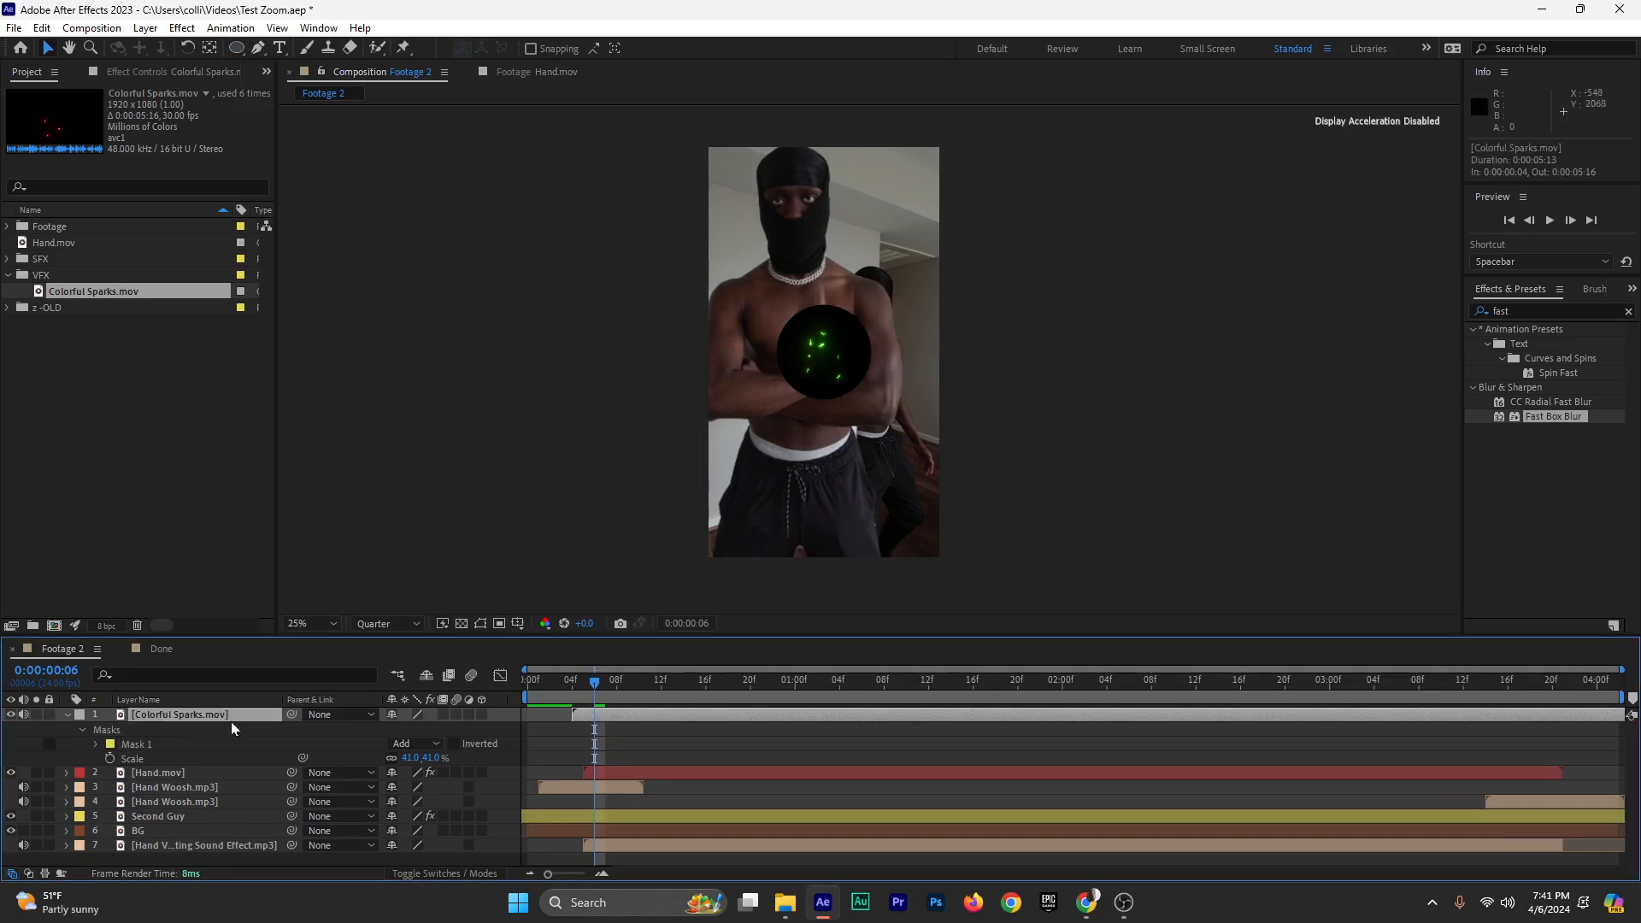
pyautogui.press('f')
pyautogui.moveTo(419, 743); pyautogui.dragTo(542, 761)
pyautogui.press('m')
pyautogui.press('m')
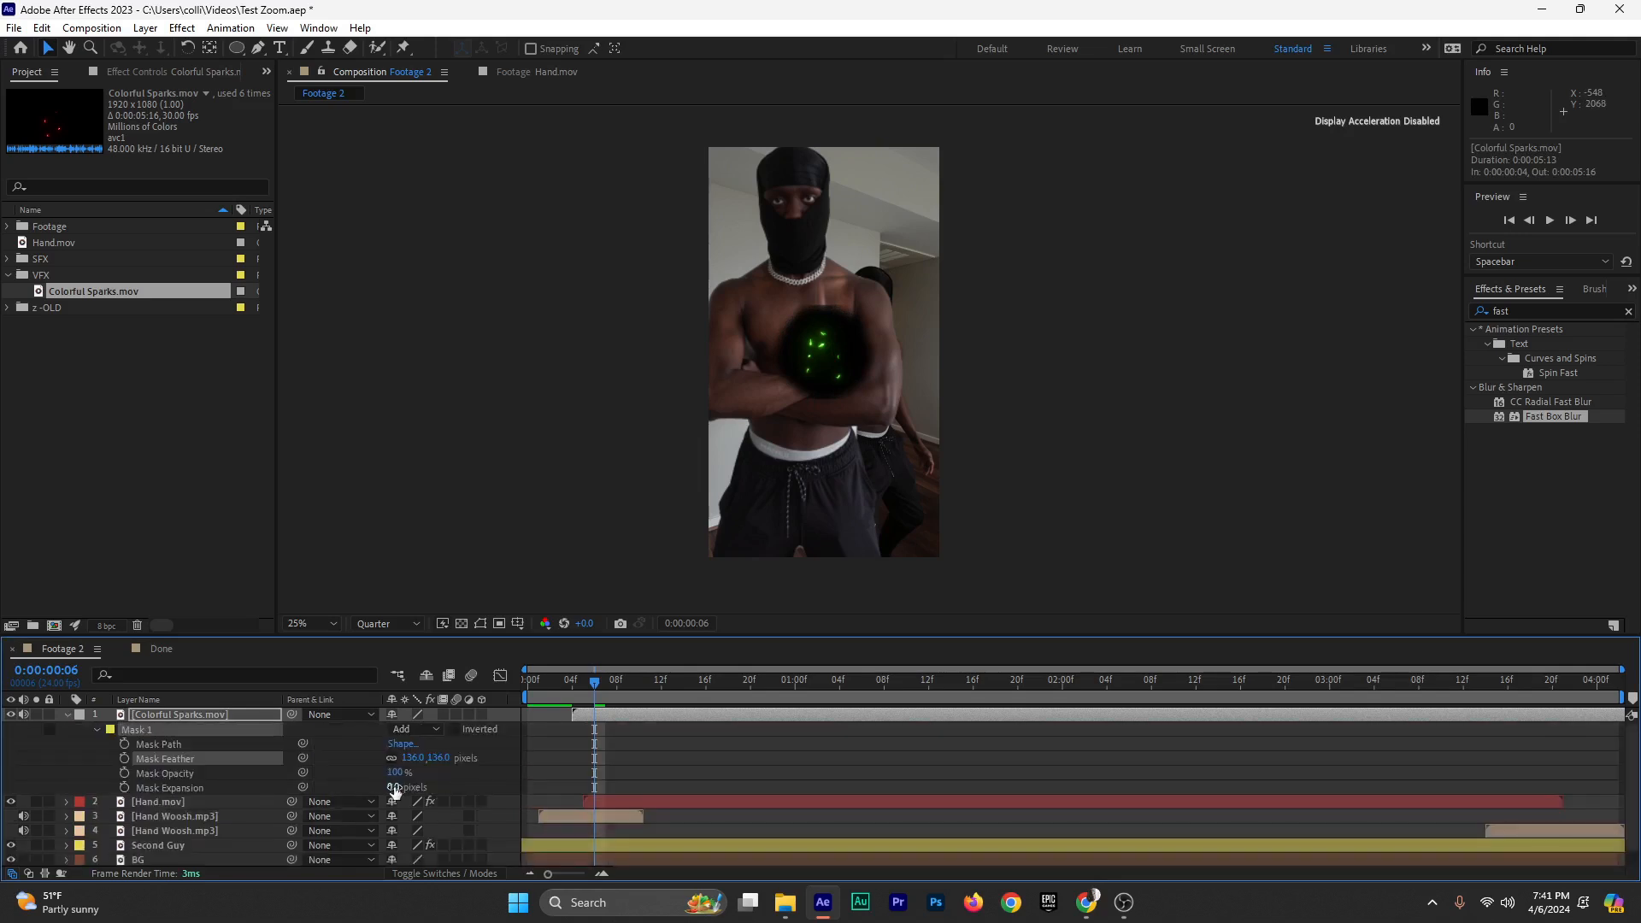
pyautogui.moveTo(396, 788); pyautogui.dragTo(336, 801)
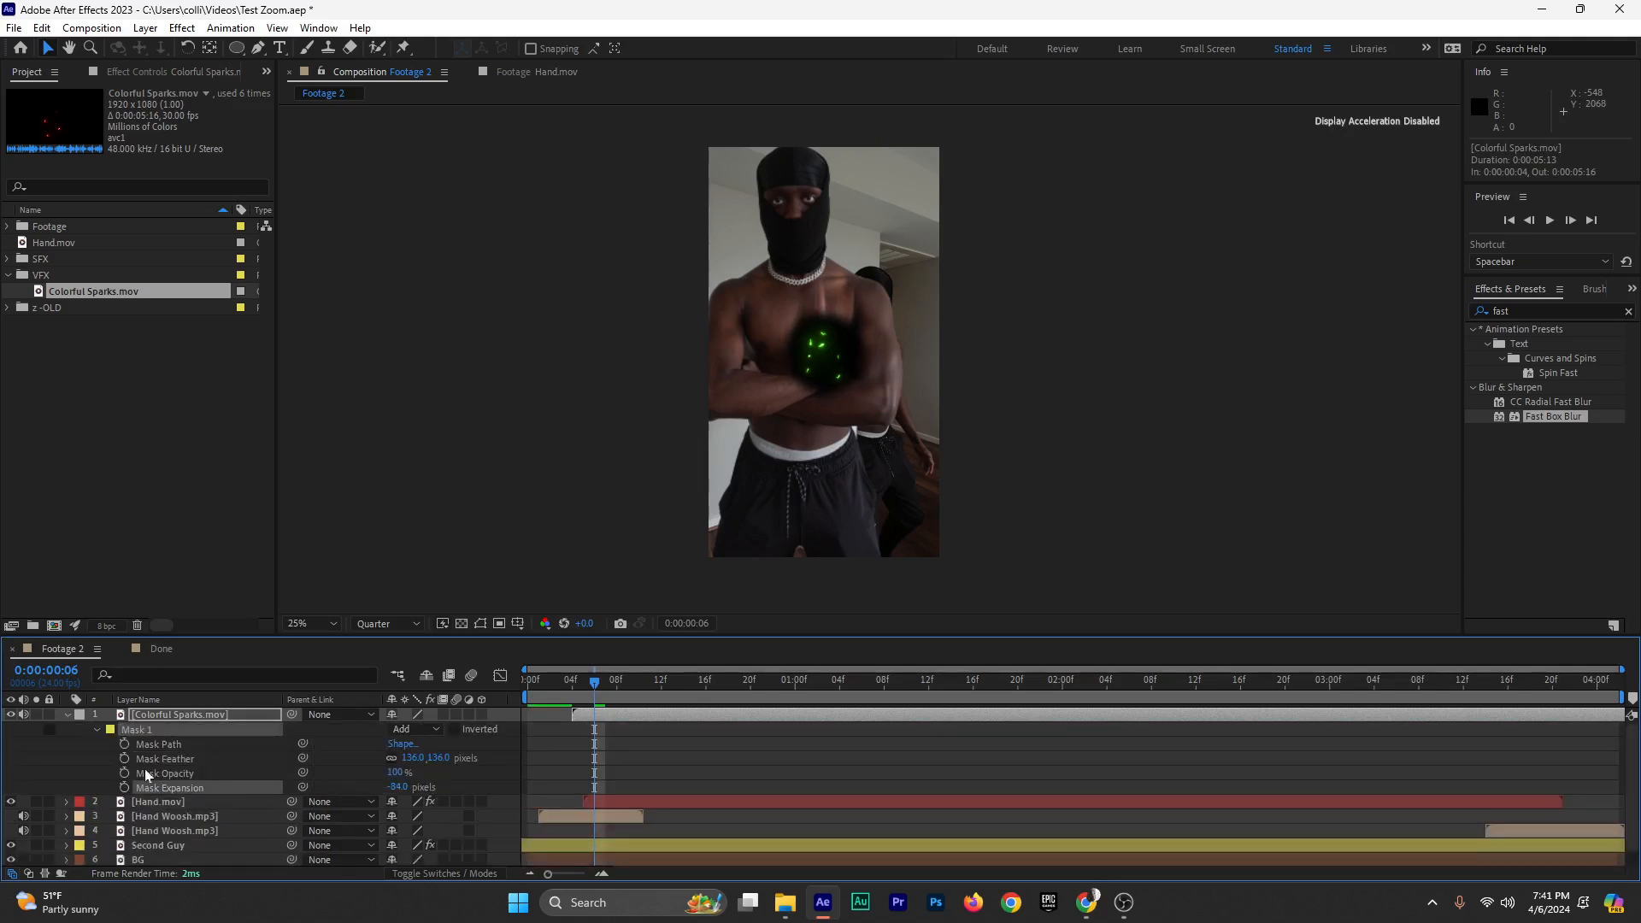
pyautogui.click(70, 715)
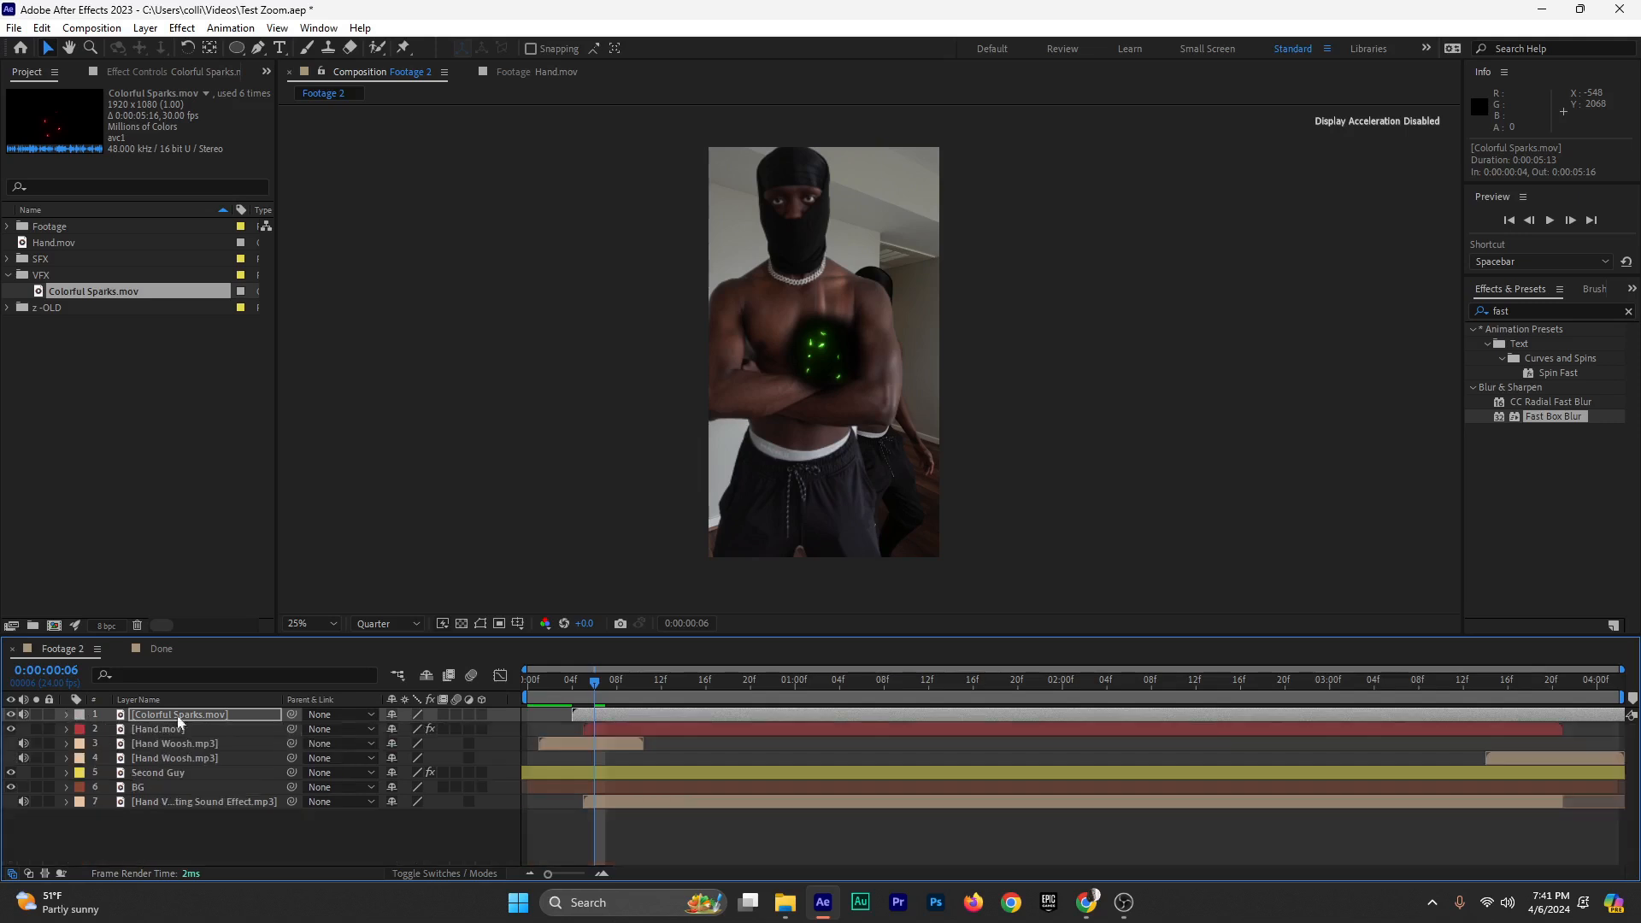
# Set the Colorful Sparks.mov layer's blending mode to Screen
pyautogui.click(408, 875)
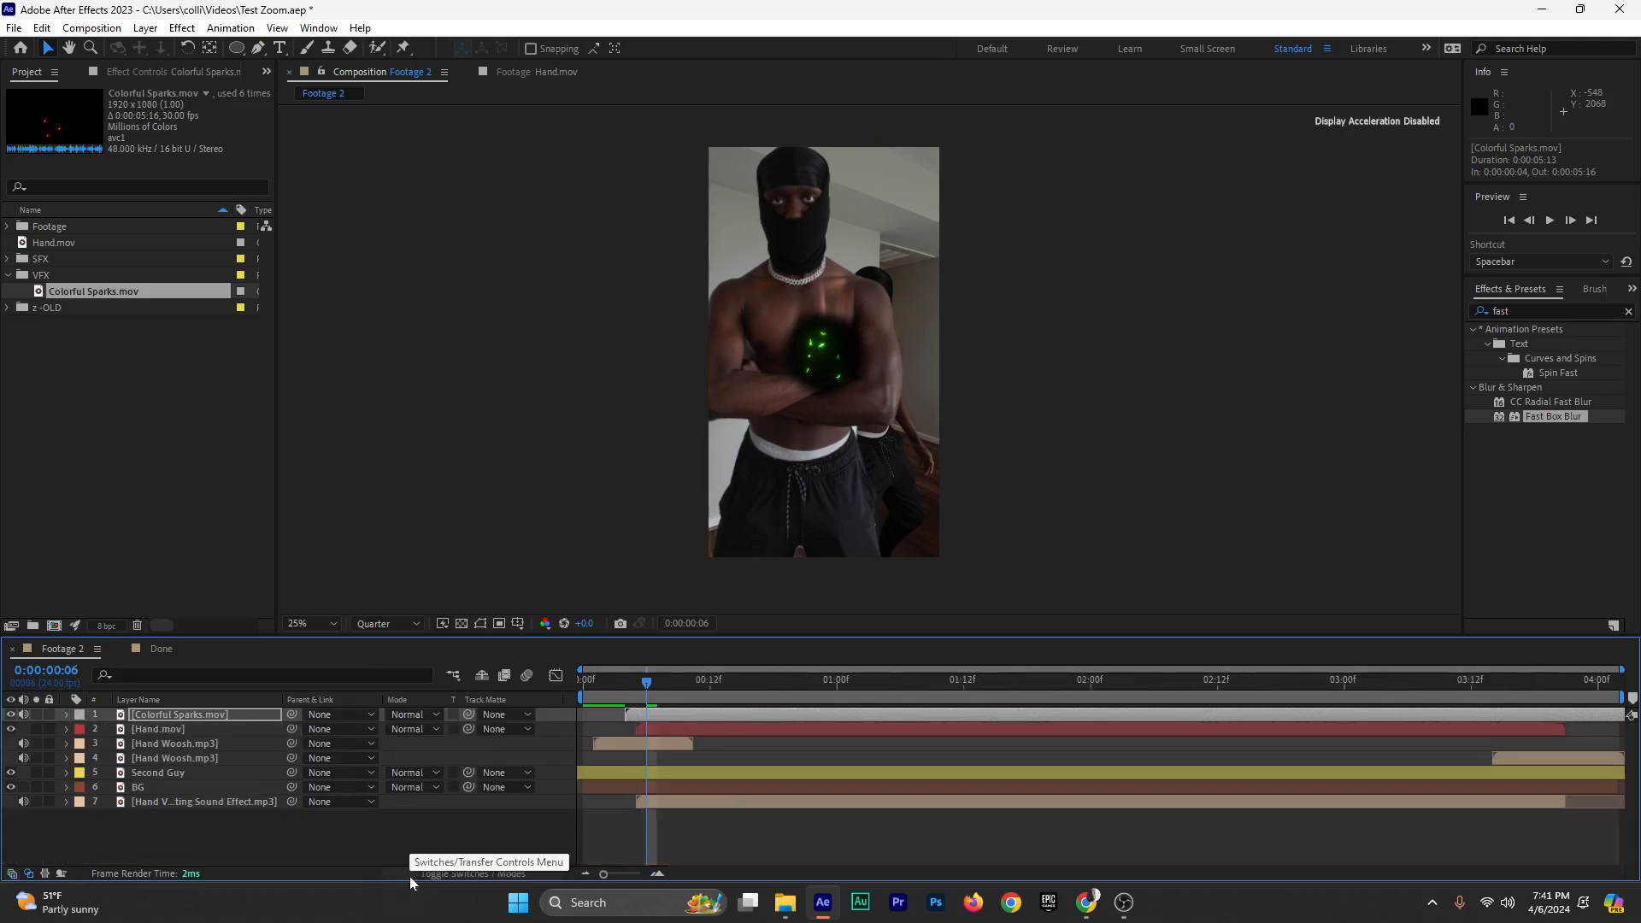
pyautogui.click(399, 718)
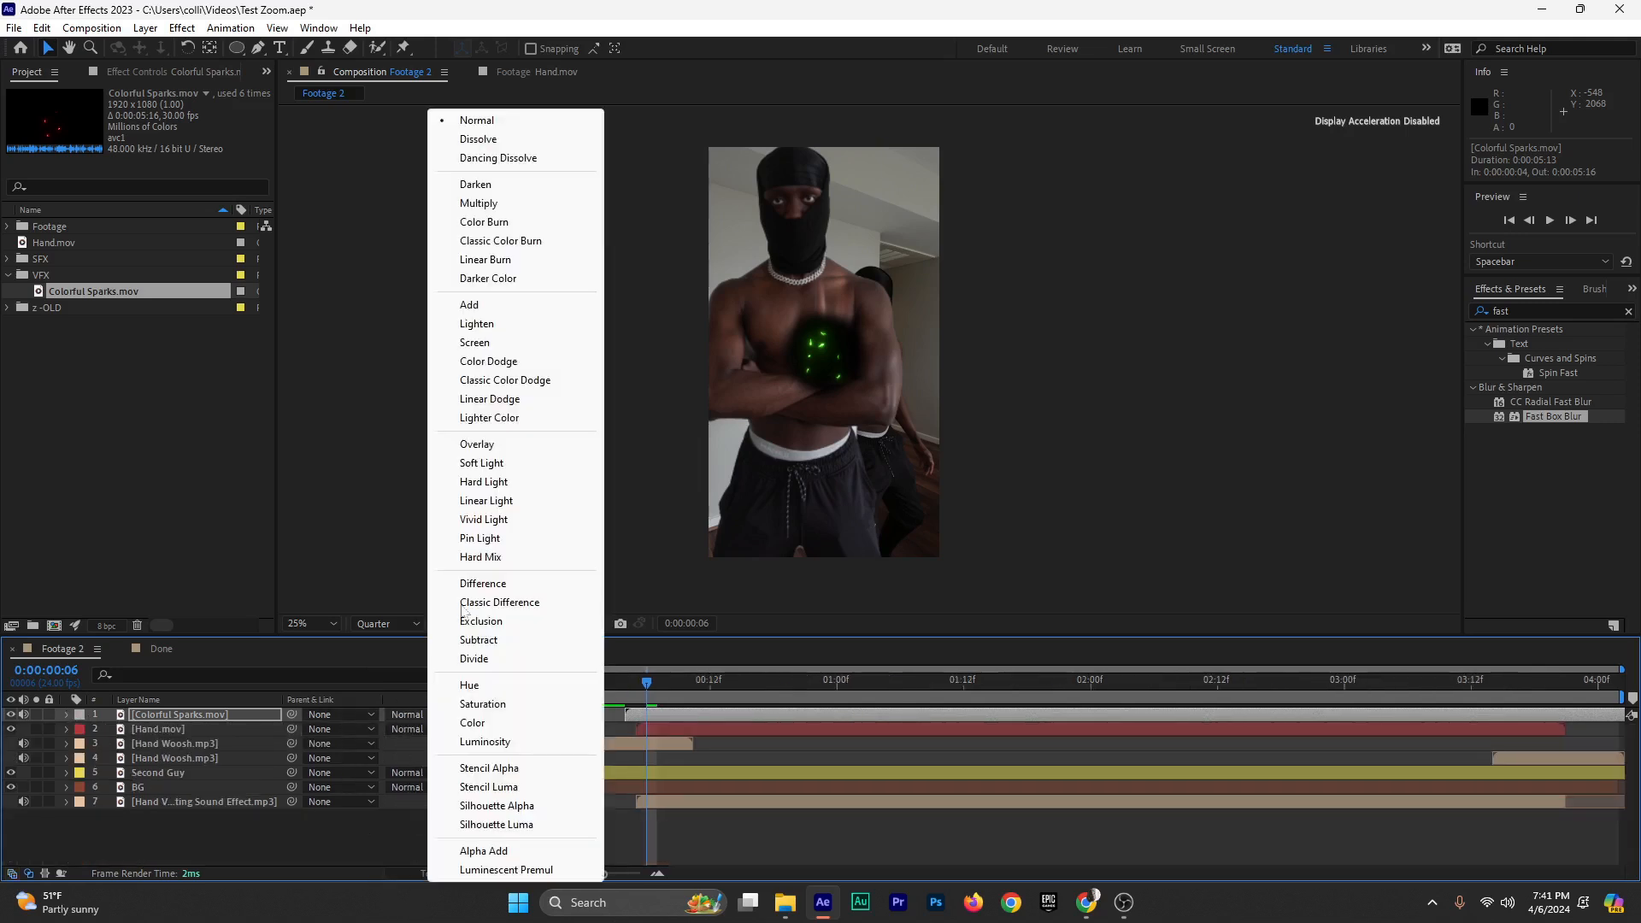
pyautogui.click(526, 344)
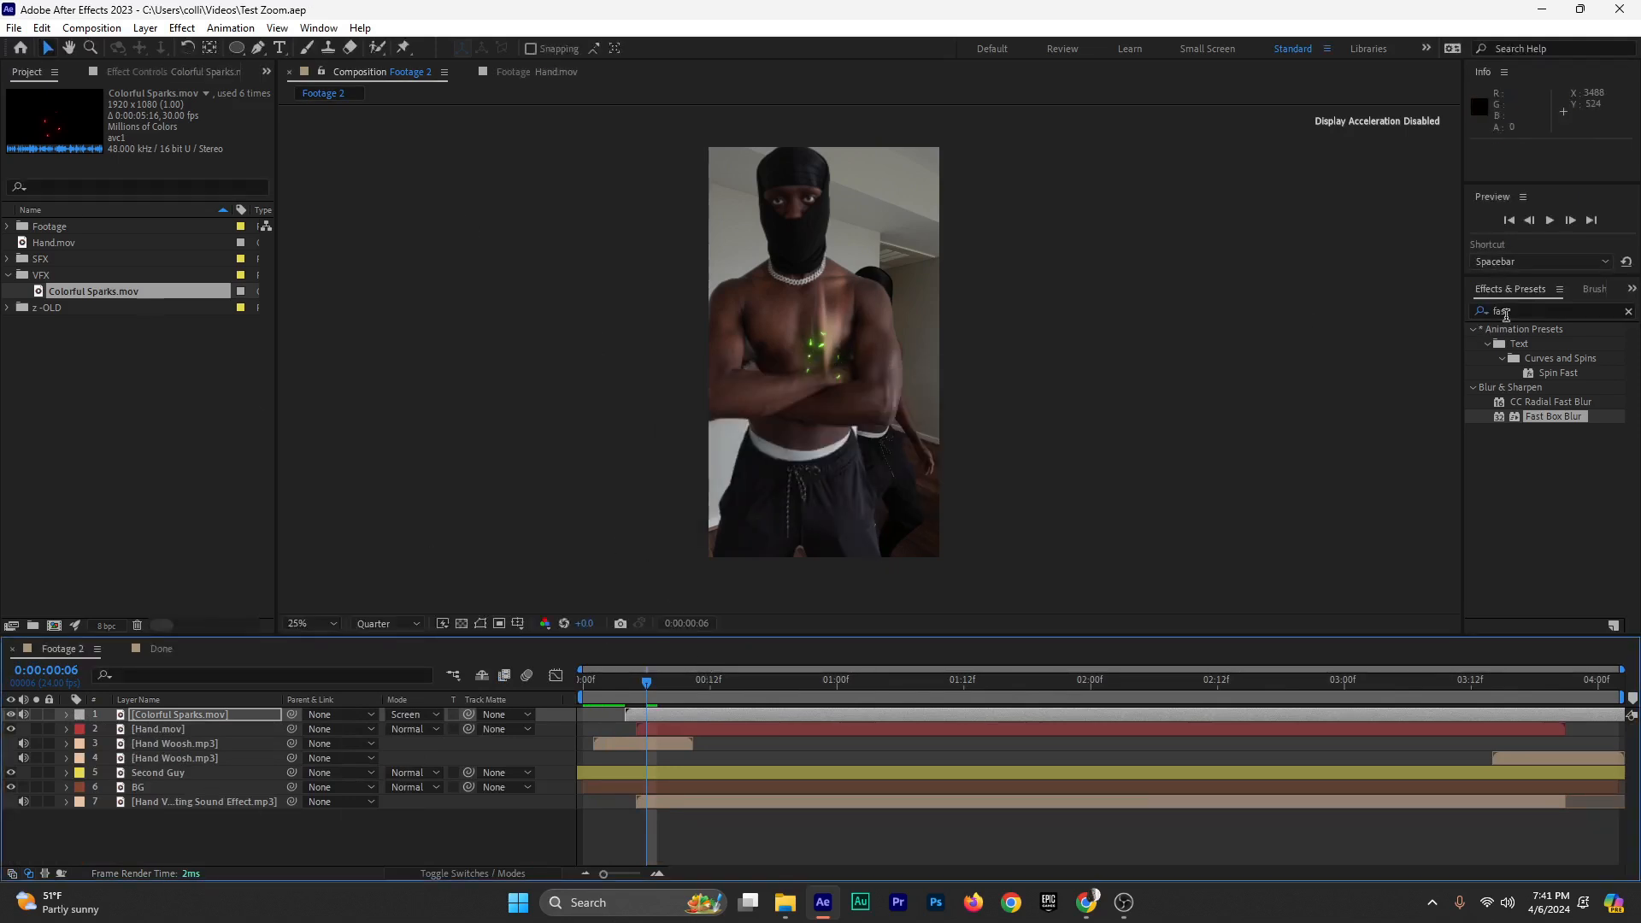
# Find the Hue/Saturation effect and apply it to the Colorful Sparks.mov layer
pyautogui.click(1554, 307)
pyautogui.press('BackSpace')
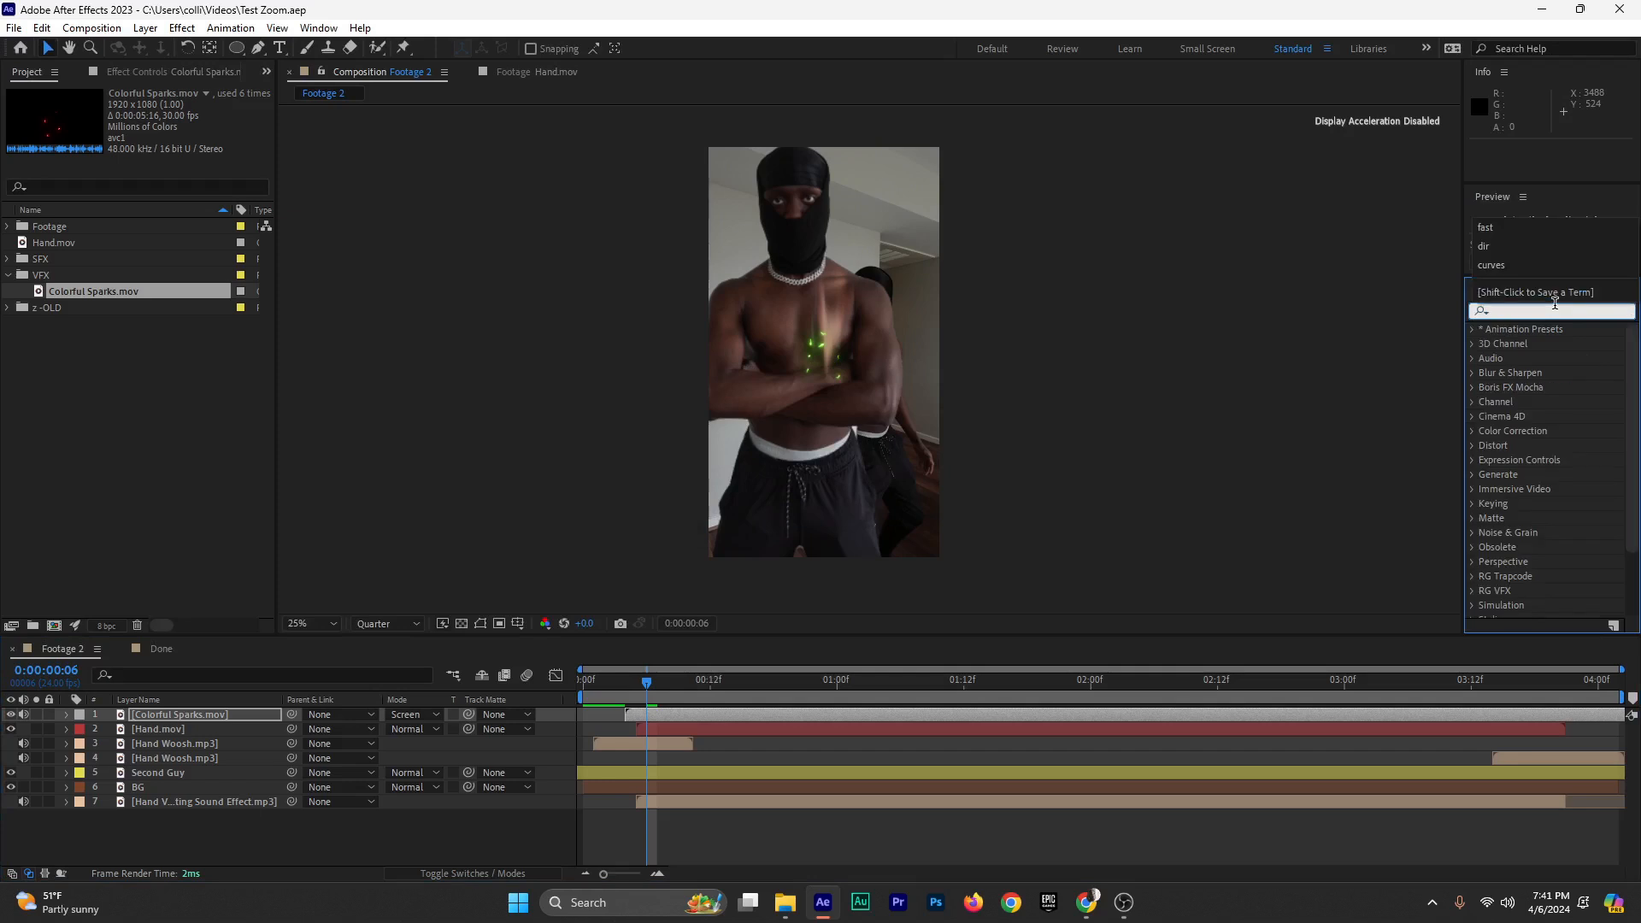
pyautogui.write('hue')
pyautogui.moveTo(1541, 405); pyautogui.dragTo(228, 716)
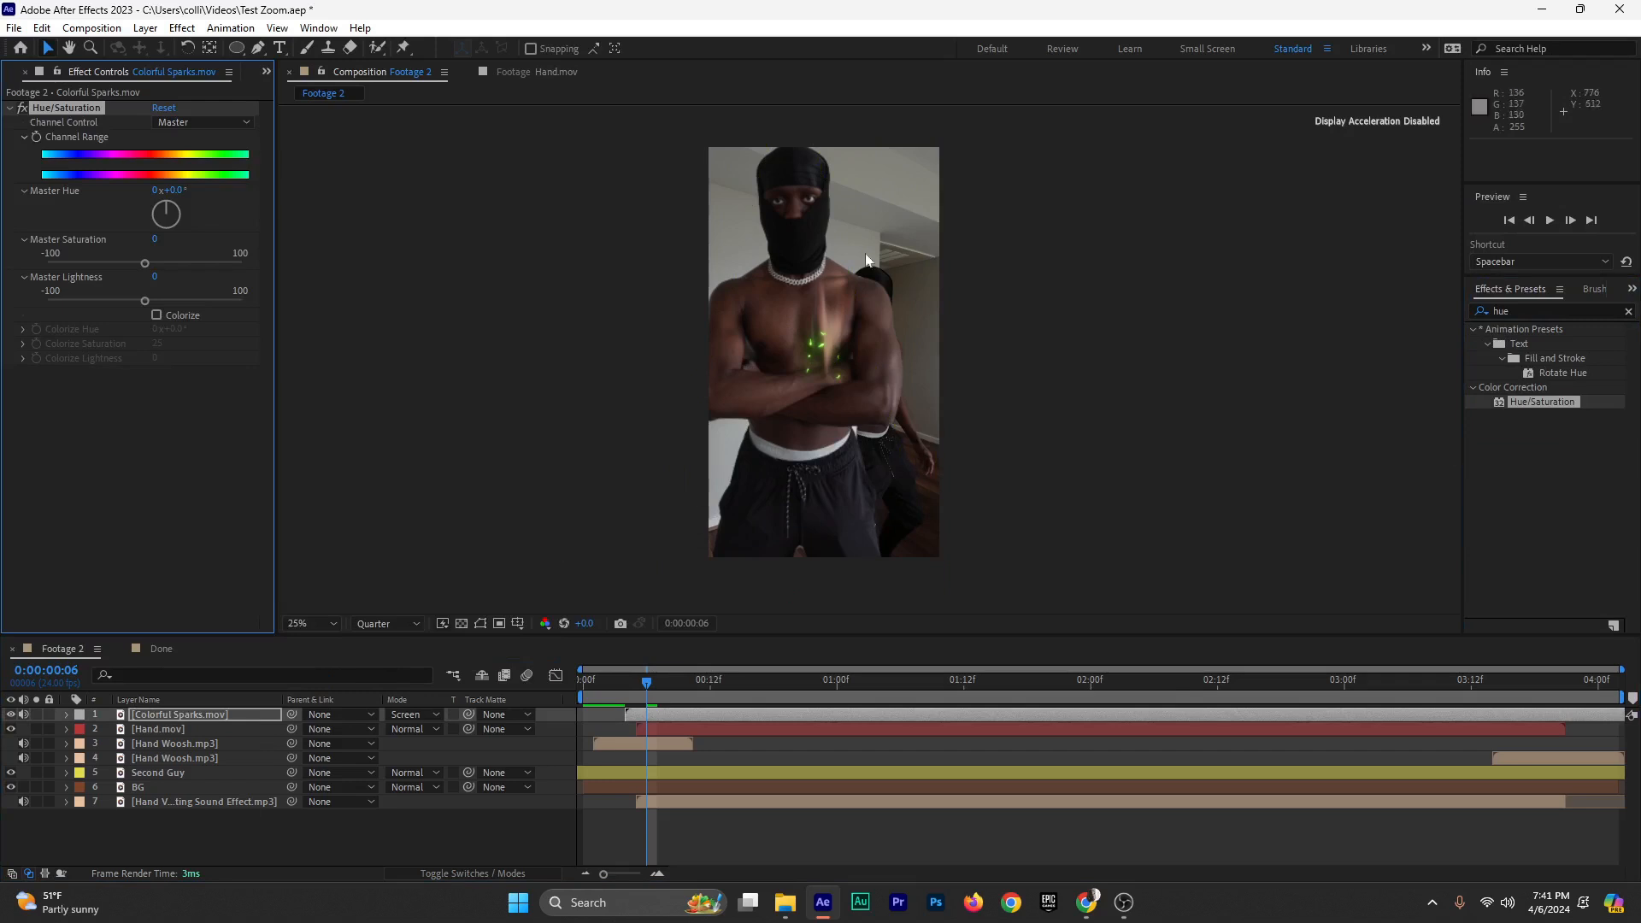
# Colorize the sparks blue with a colorize saturation of 100 and a colorize hue of 222°
pyautogui.click(157, 316)
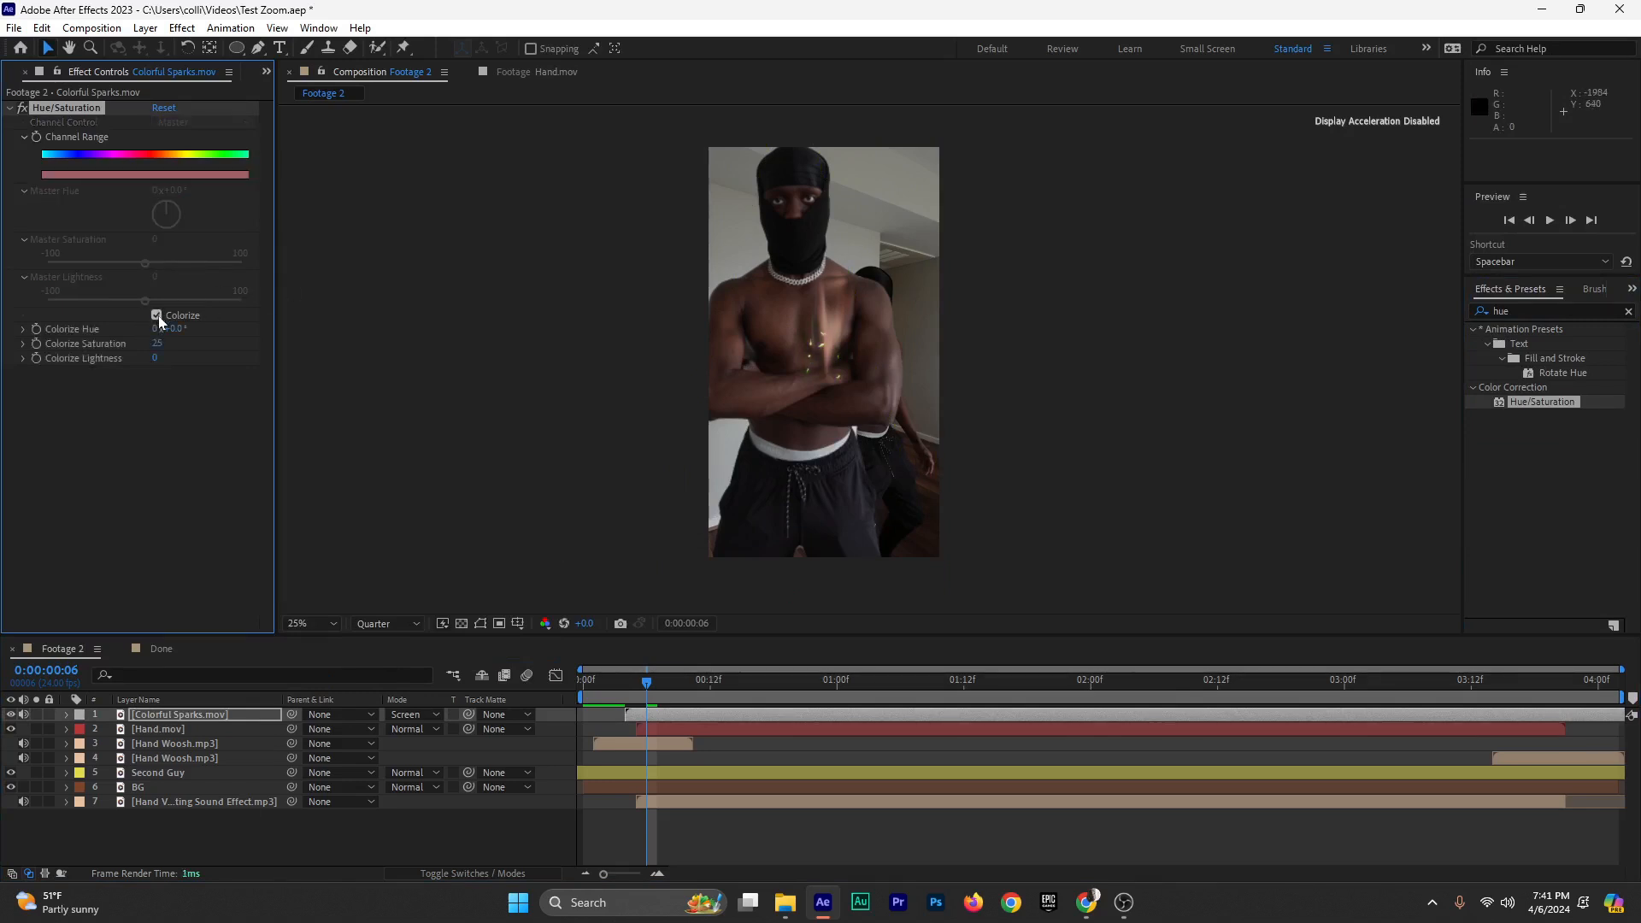
pyautogui.moveTo(158, 347); pyautogui.dragTo(424, 351)
pyautogui.moveTo(179, 332); pyautogui.dragTo(383, 342)
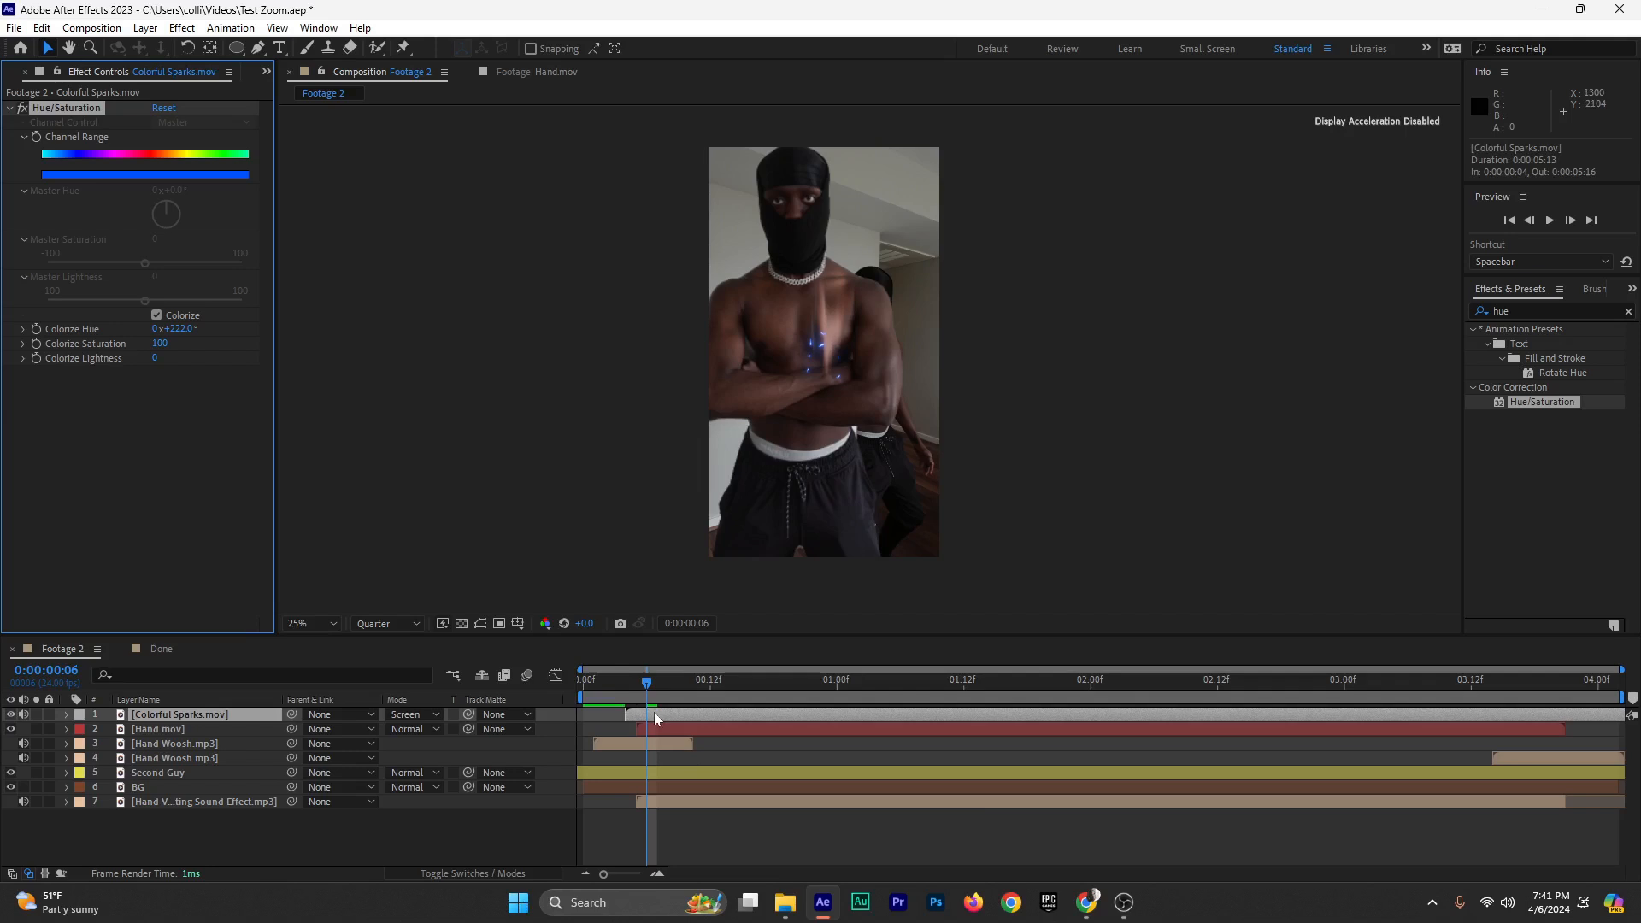
# Scale Colorful Sparks.mov to 85% and reposition it over the vibrating hand at about 560, 836
pyautogui.click(654, 714)
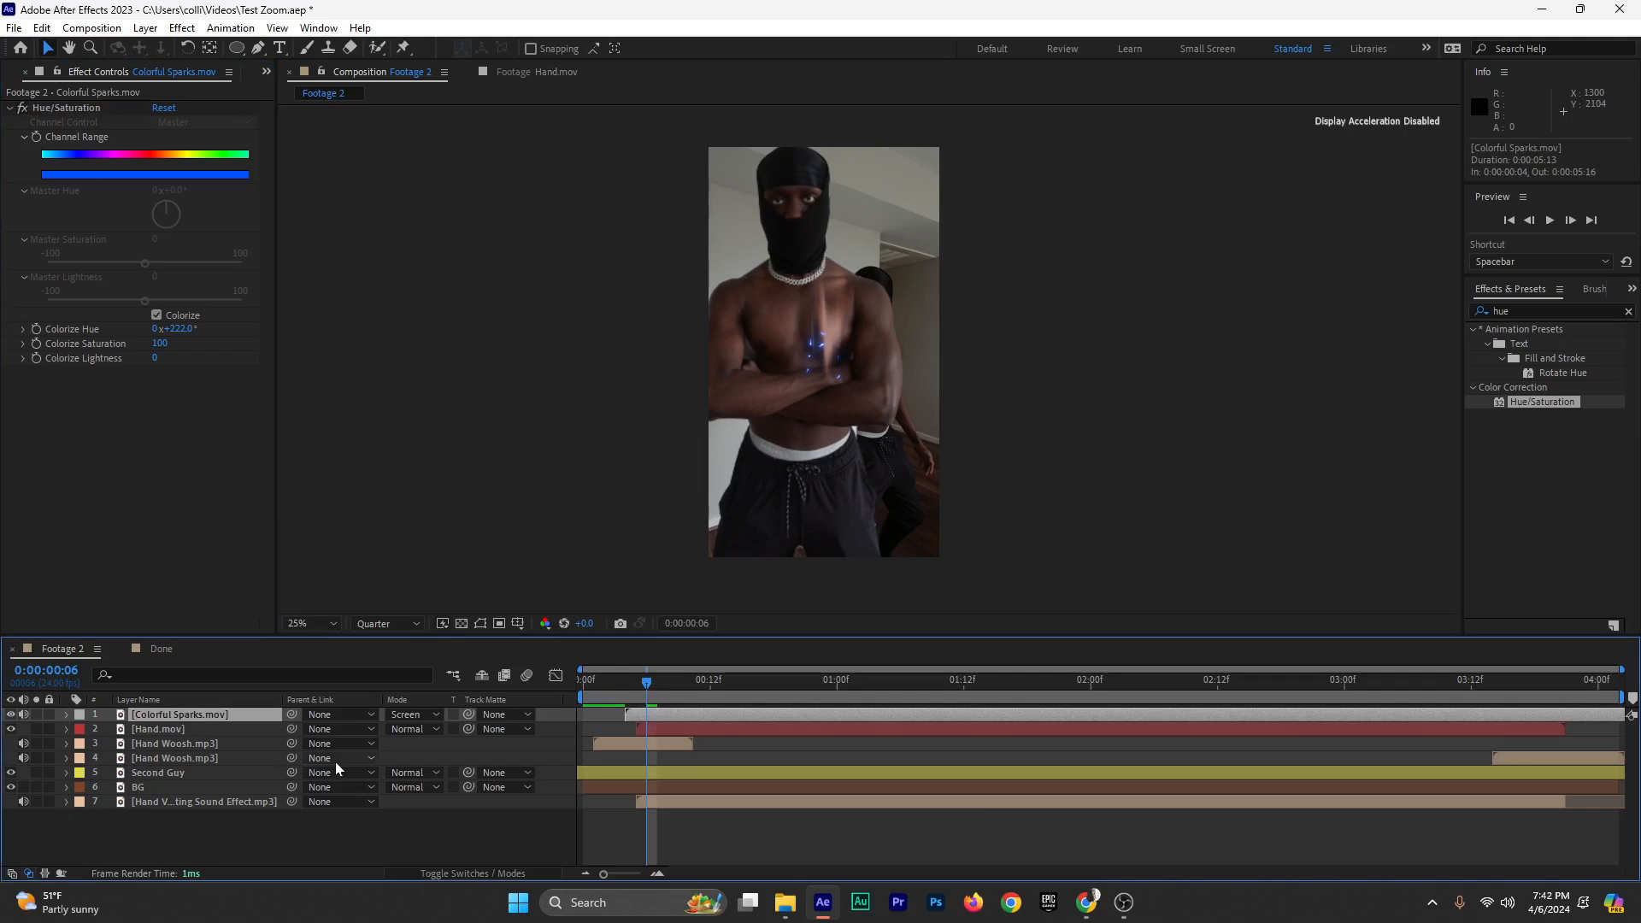
pyautogui.press('s')
pyautogui.moveTo(434, 732); pyautogui.dragTo(472, 733)
pyautogui.moveTo(842, 380); pyautogui.dragTo(847, 353)
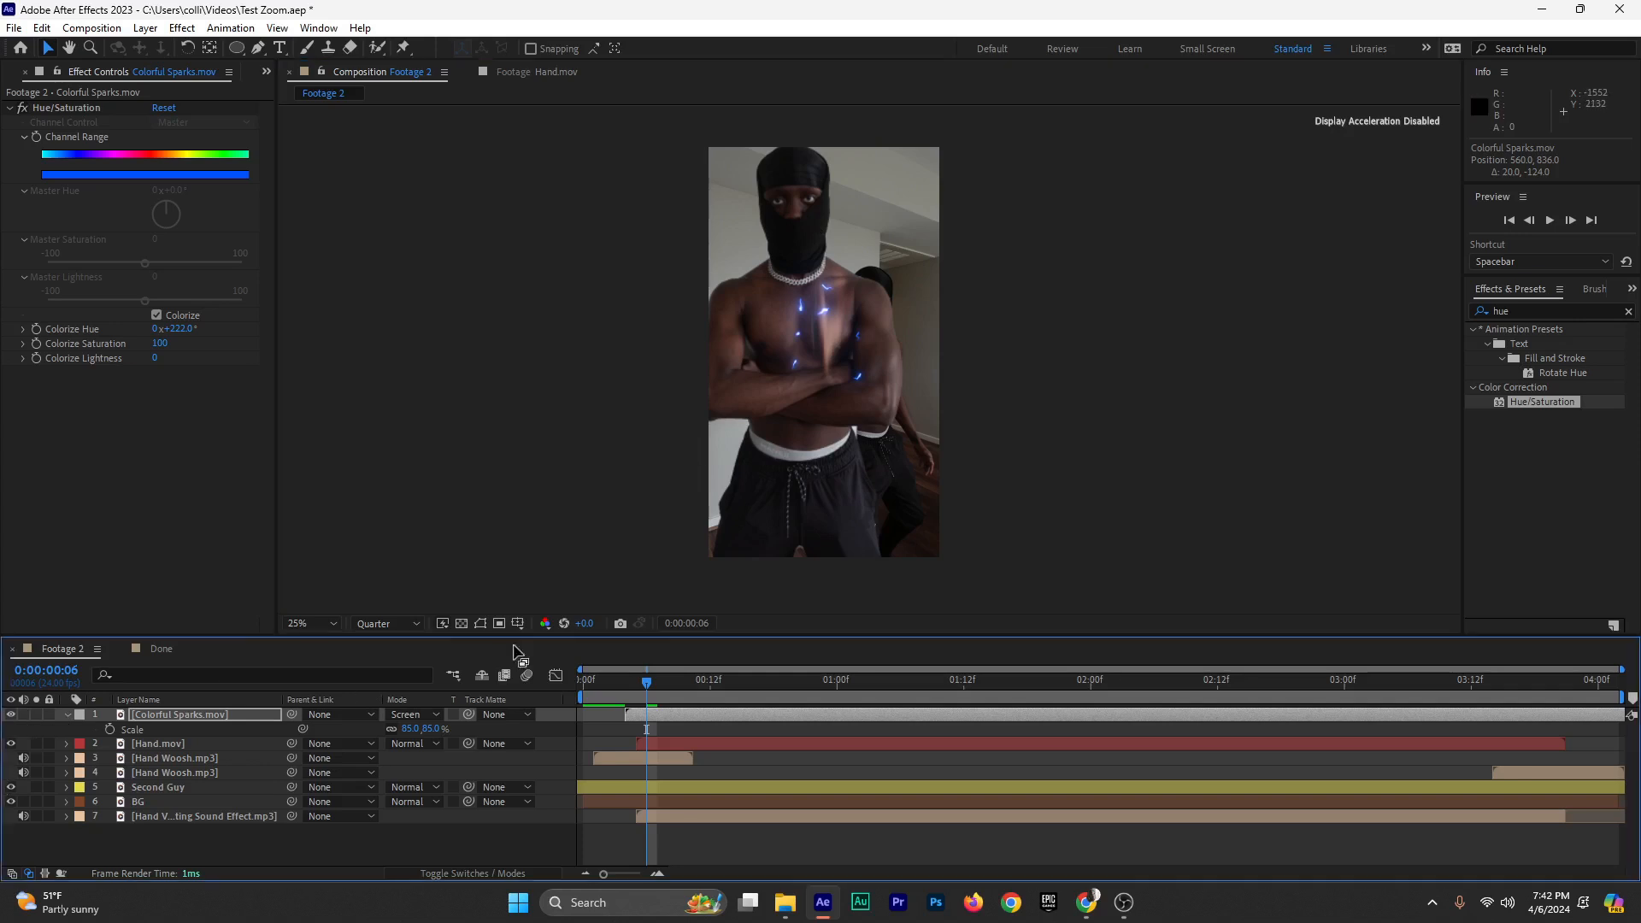
pyautogui.click(65, 715)
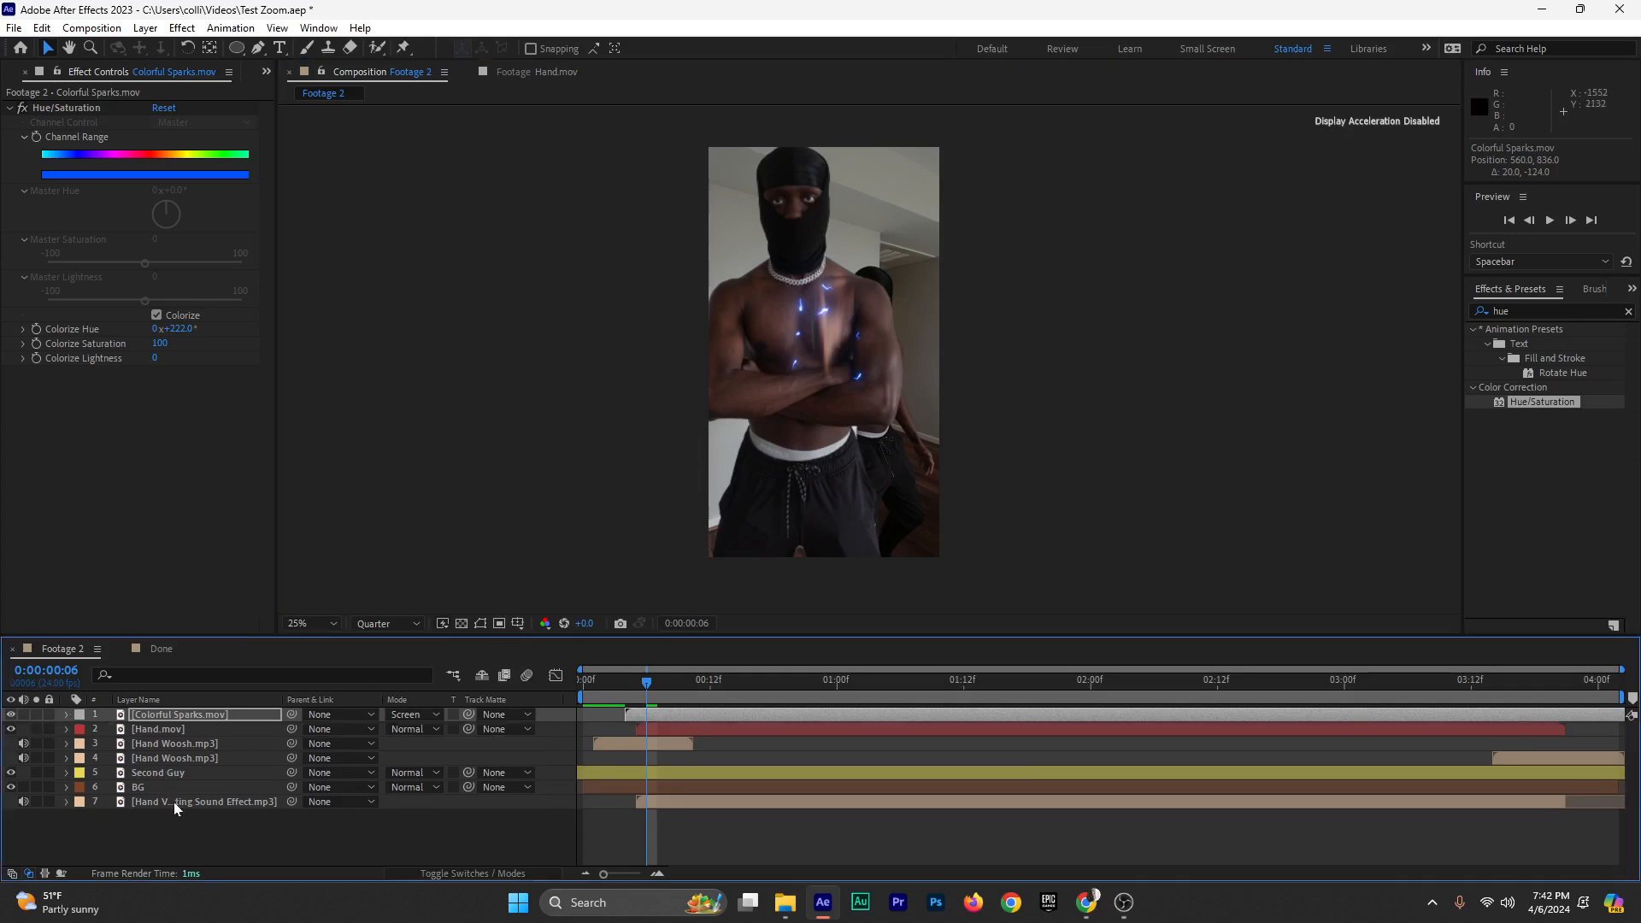
# Shift the Colorful Sparks.mov layer to start at 0:00:00:05 and reposition it over the hand at about 568, 740
pyautogui.click(172, 802)
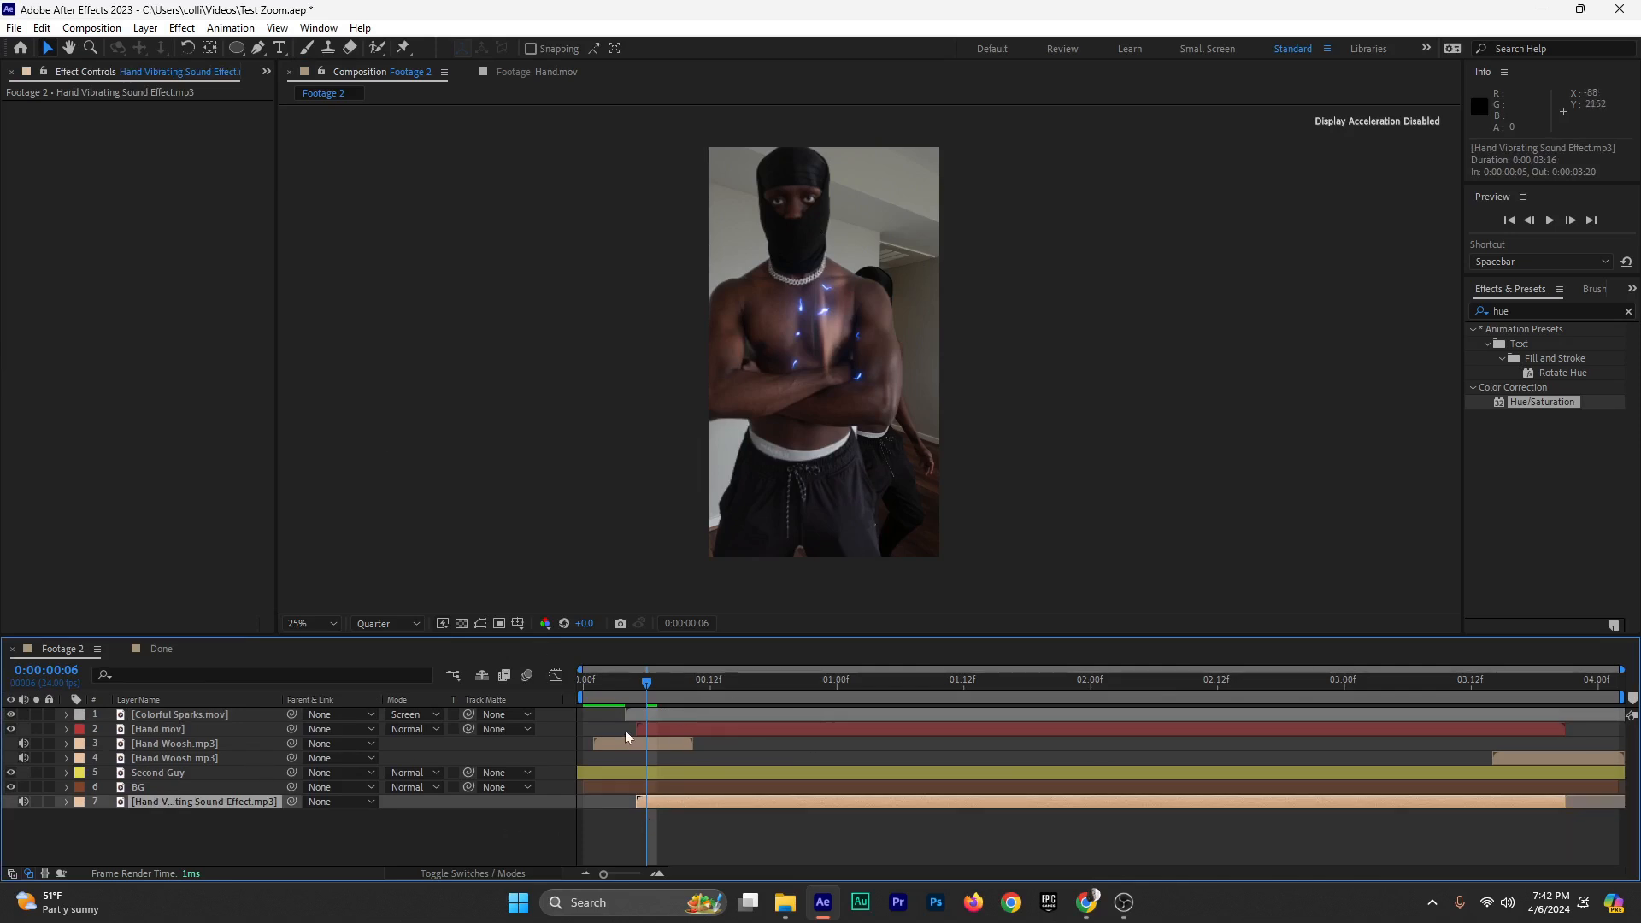
pyautogui.click(676, 714)
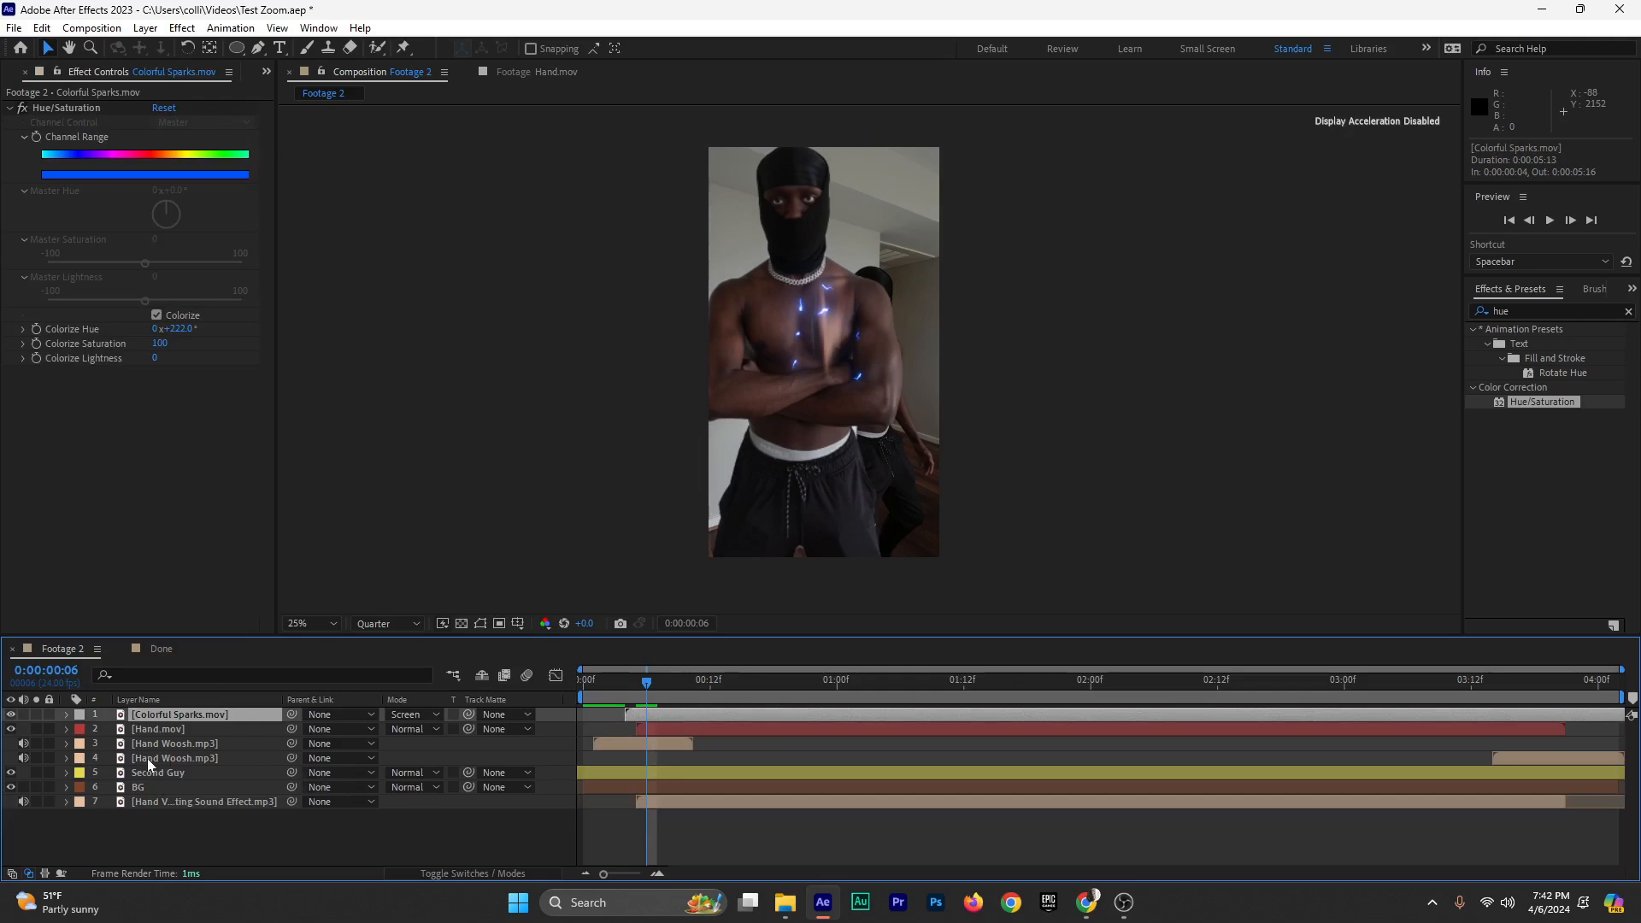
pyautogui.press('t')
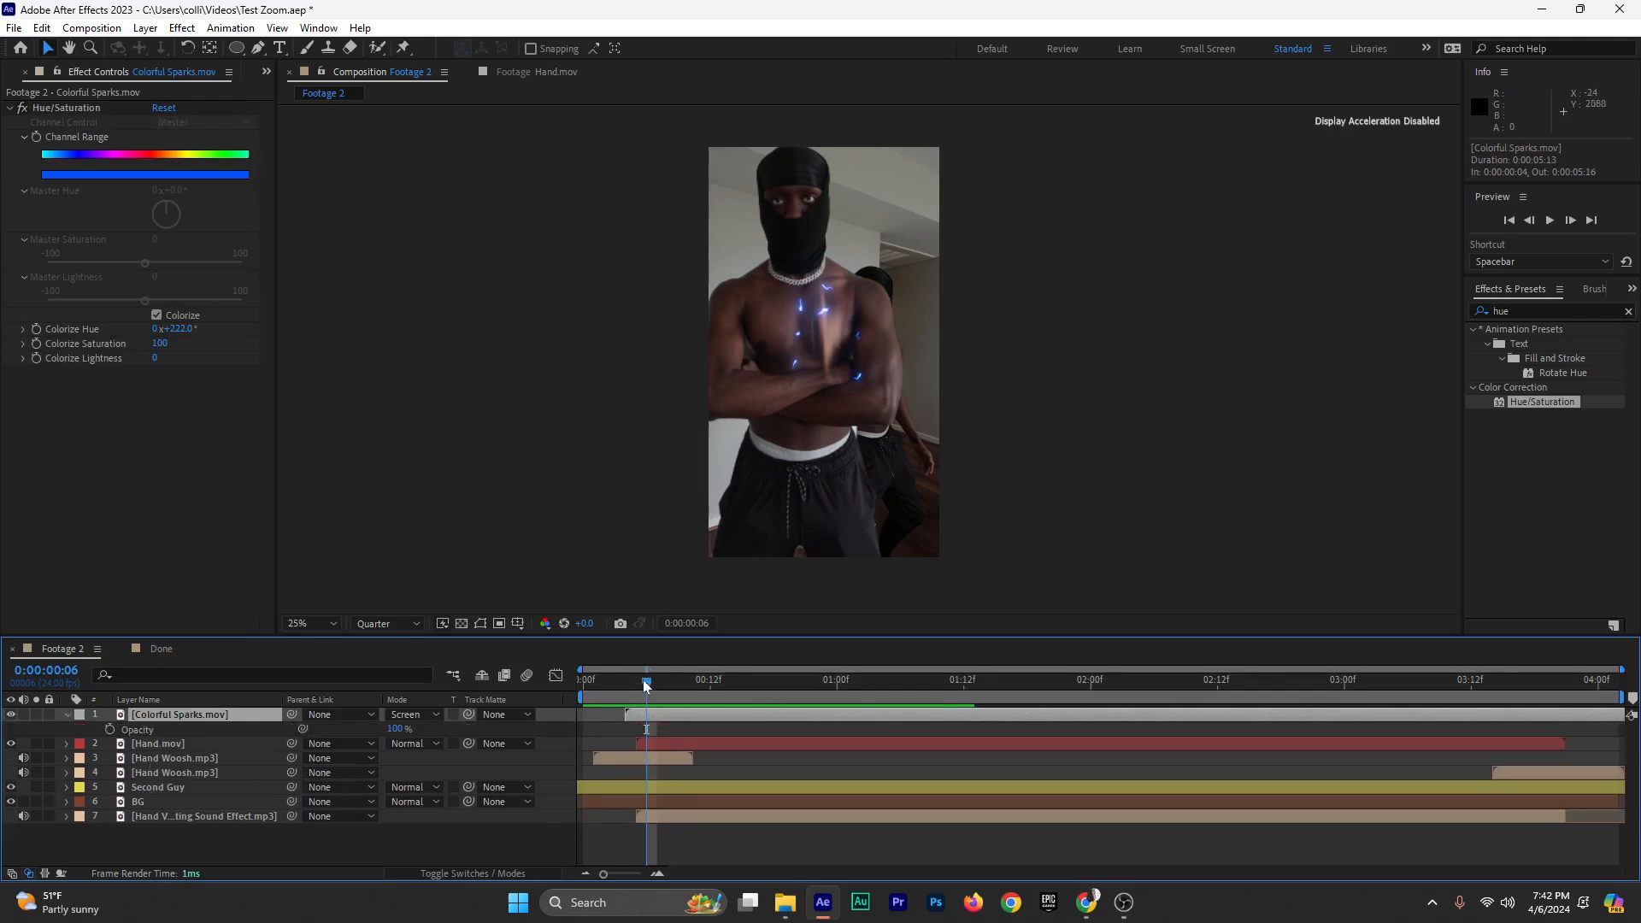
pyautogui.moveTo(643, 680)
pyautogui.mouseDown()
pyautogui.moveTo(624, 689)
pyautogui.moveTo(650, 716)
pyautogui.moveTo(636, 683)
pyautogui.mouseUp()
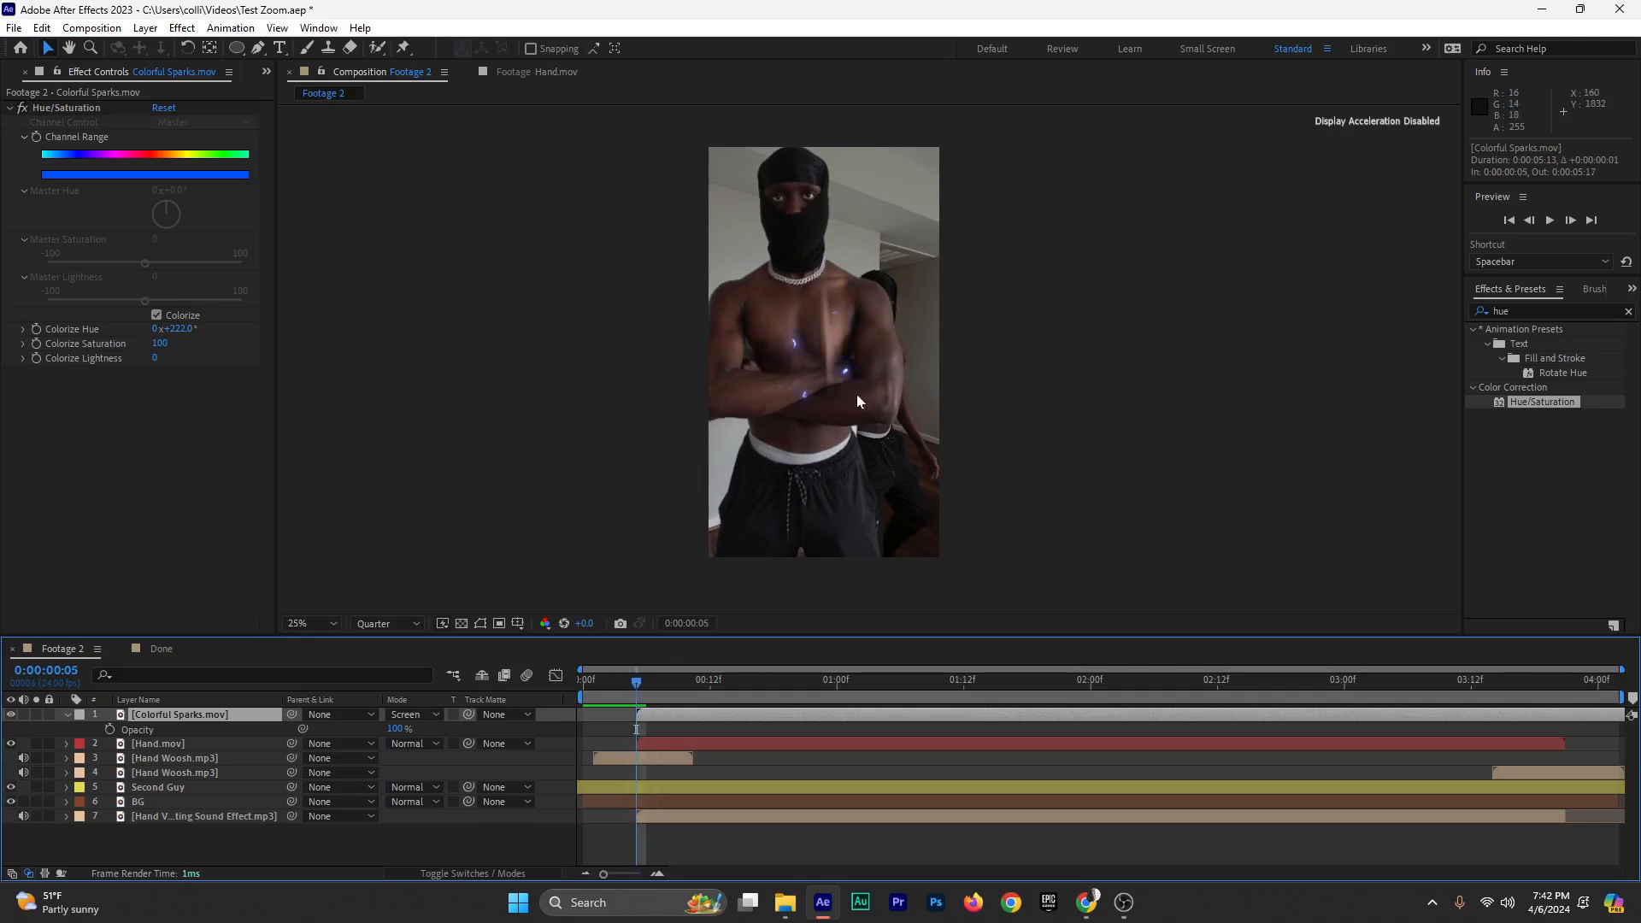
pyautogui.moveTo(845, 360); pyautogui.dragTo(846, 340)
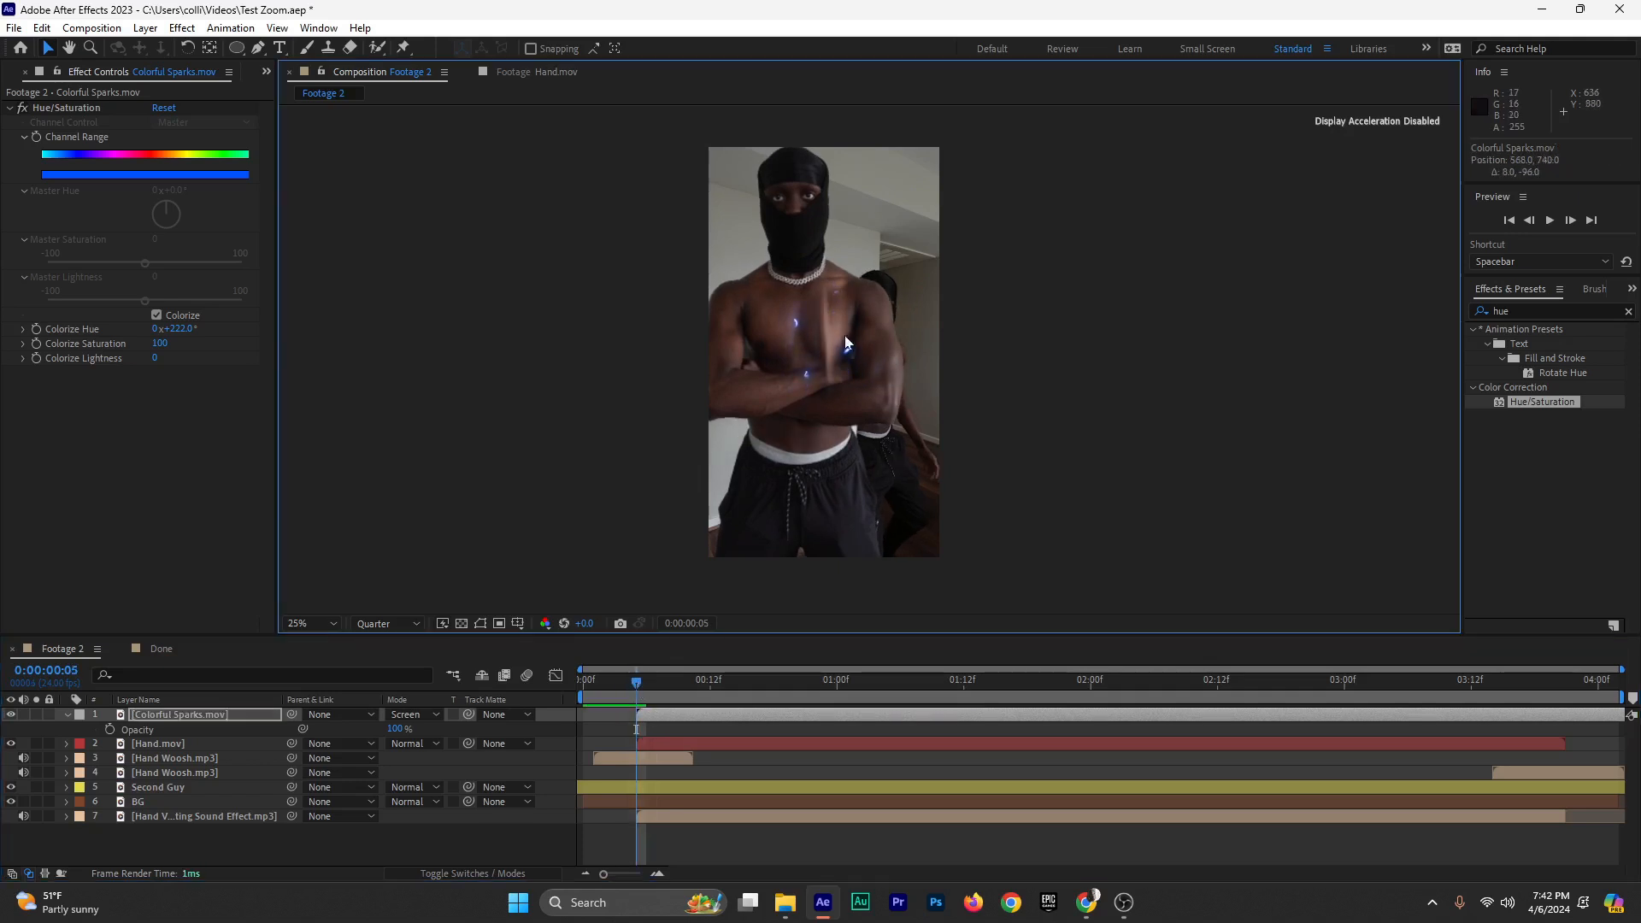
# Keyframe the Colorful Sparks.mov opacity at 100% on 0:00:00:05 and 0% on 0:00:00:07
pyautogui.click(109, 729)
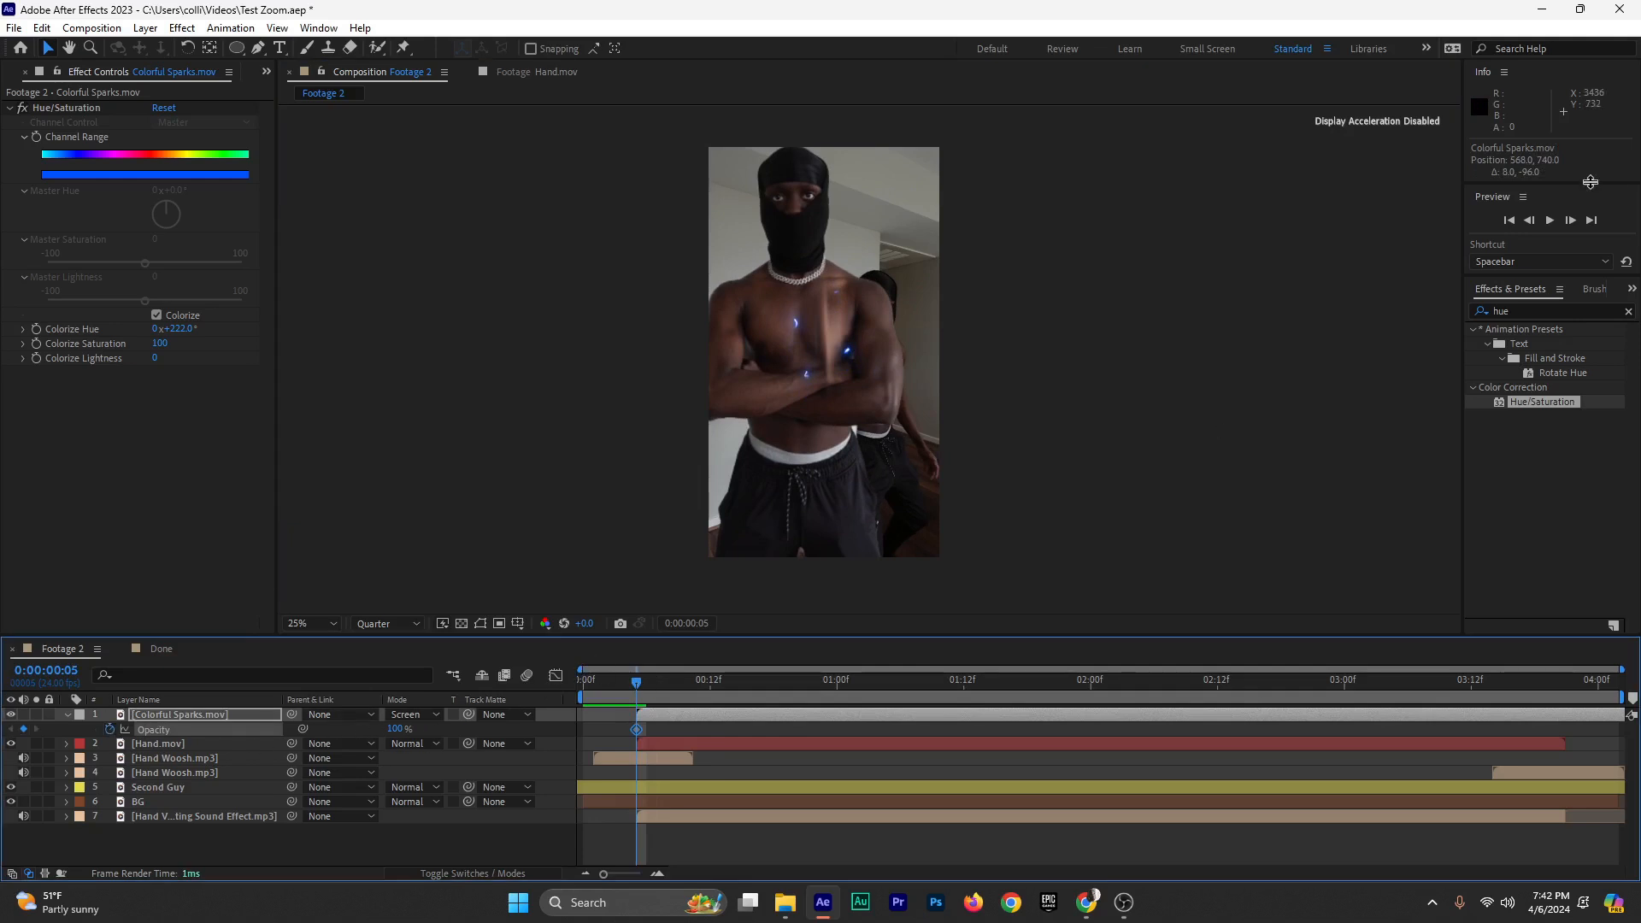
pyautogui.click(1570, 220)
pyautogui.click(1570, 219)
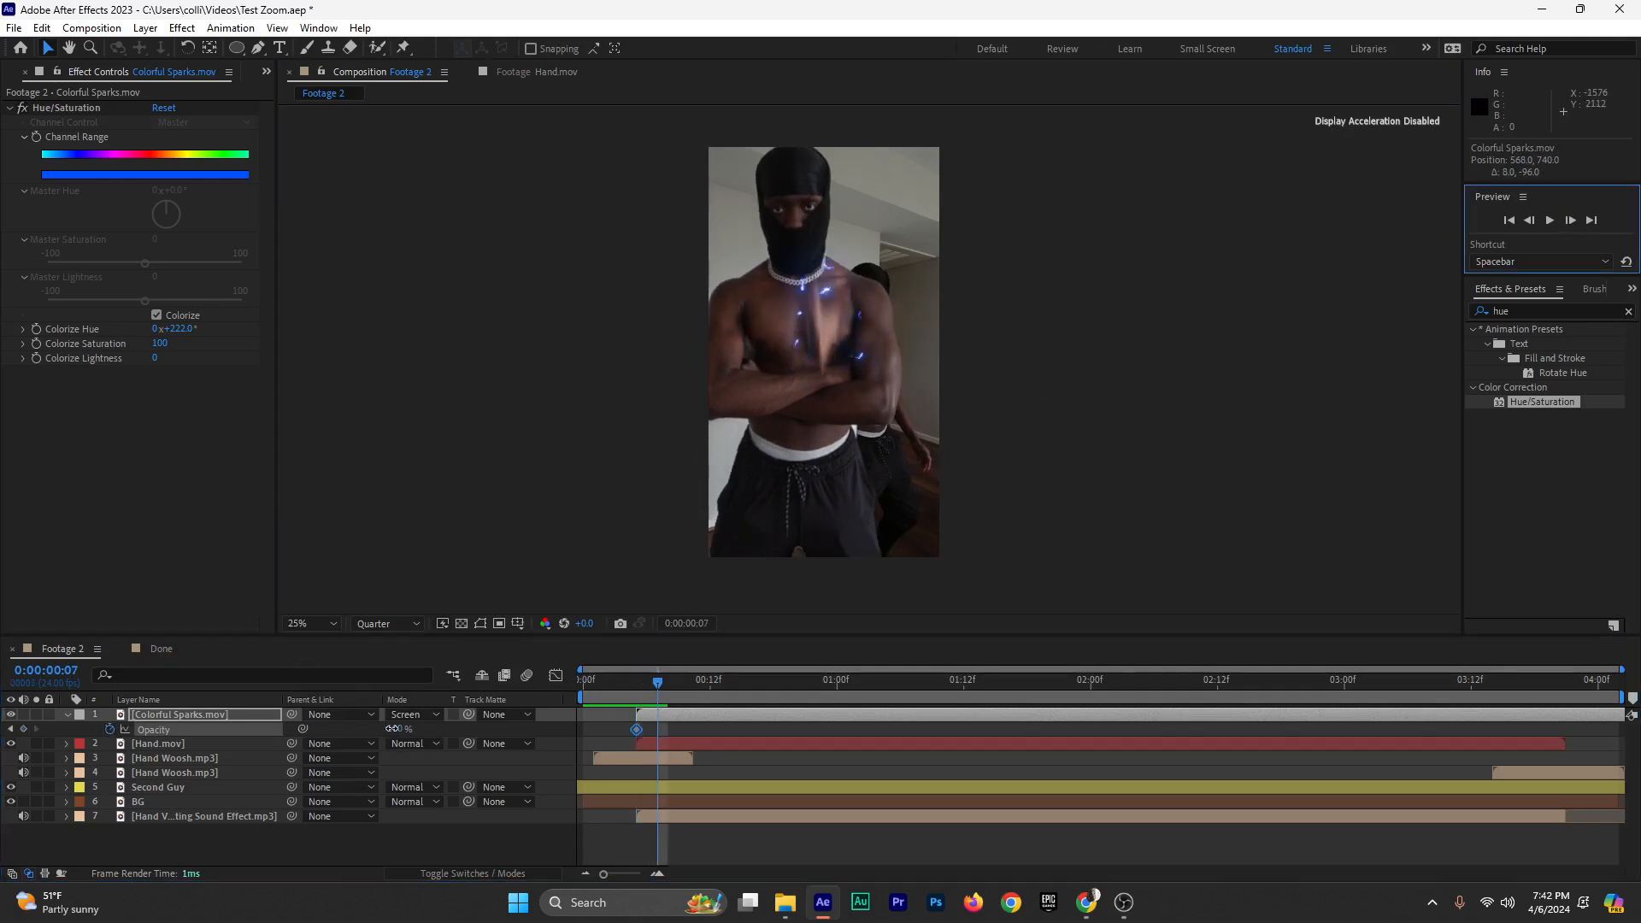
pyautogui.moveTo(395, 729); pyautogui.dragTo(275, 731)
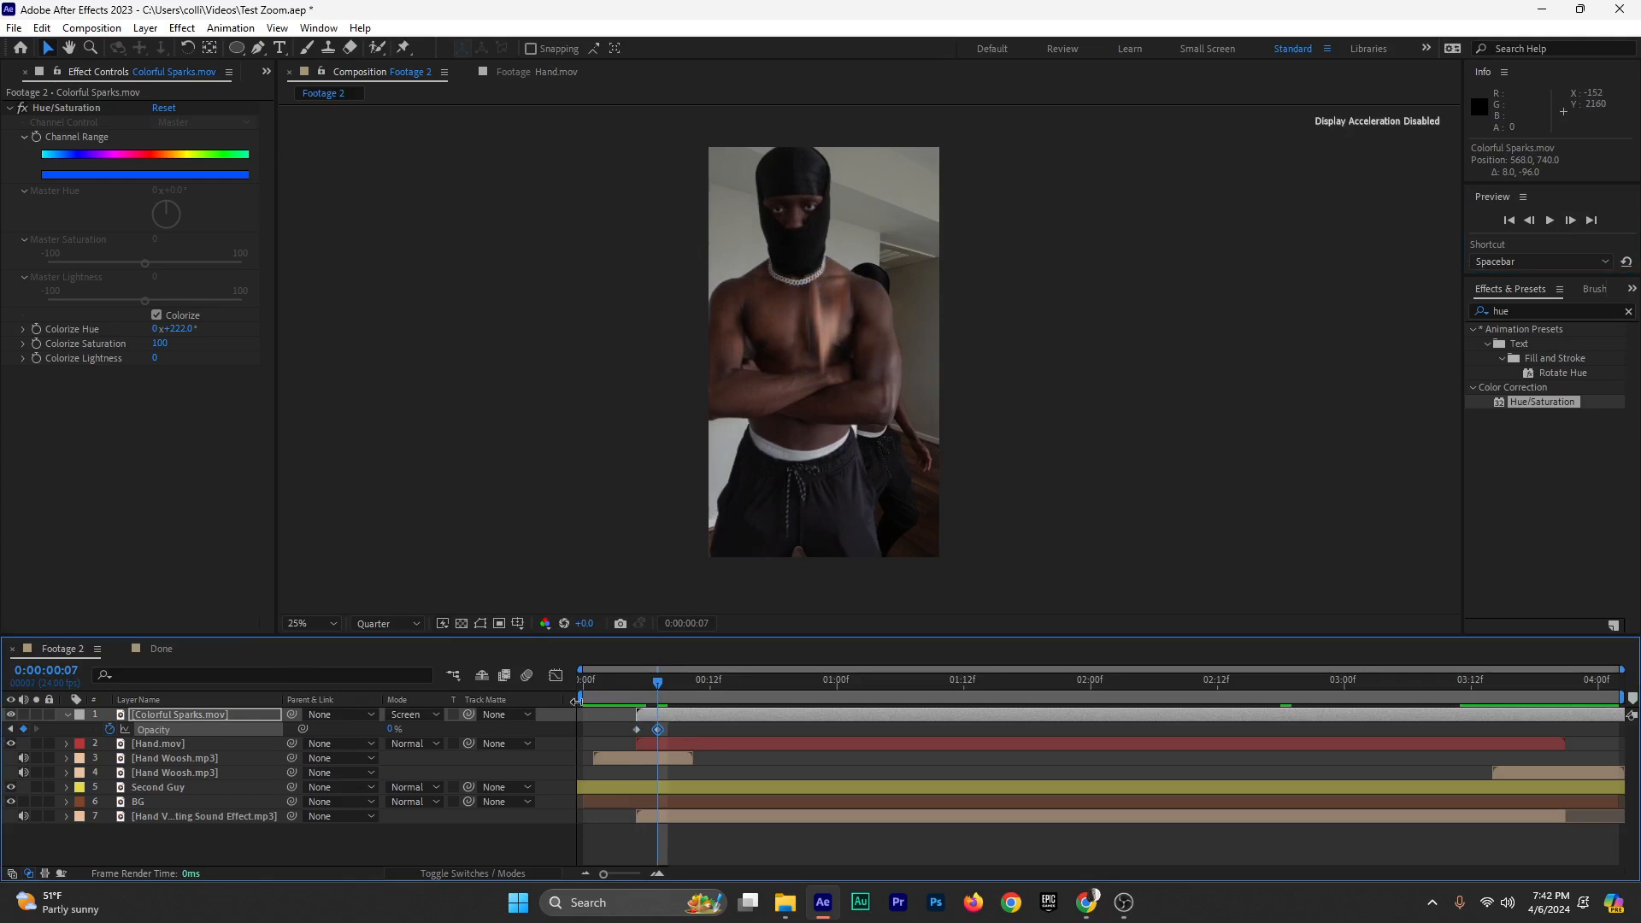
# Hold the sparks' opacity at 0% with a keyframe at 0:00:00:12 and set it to 100% at 0:00:00:13
pyautogui.moveTo(648, 685); pyautogui.dragTo(701, 691)
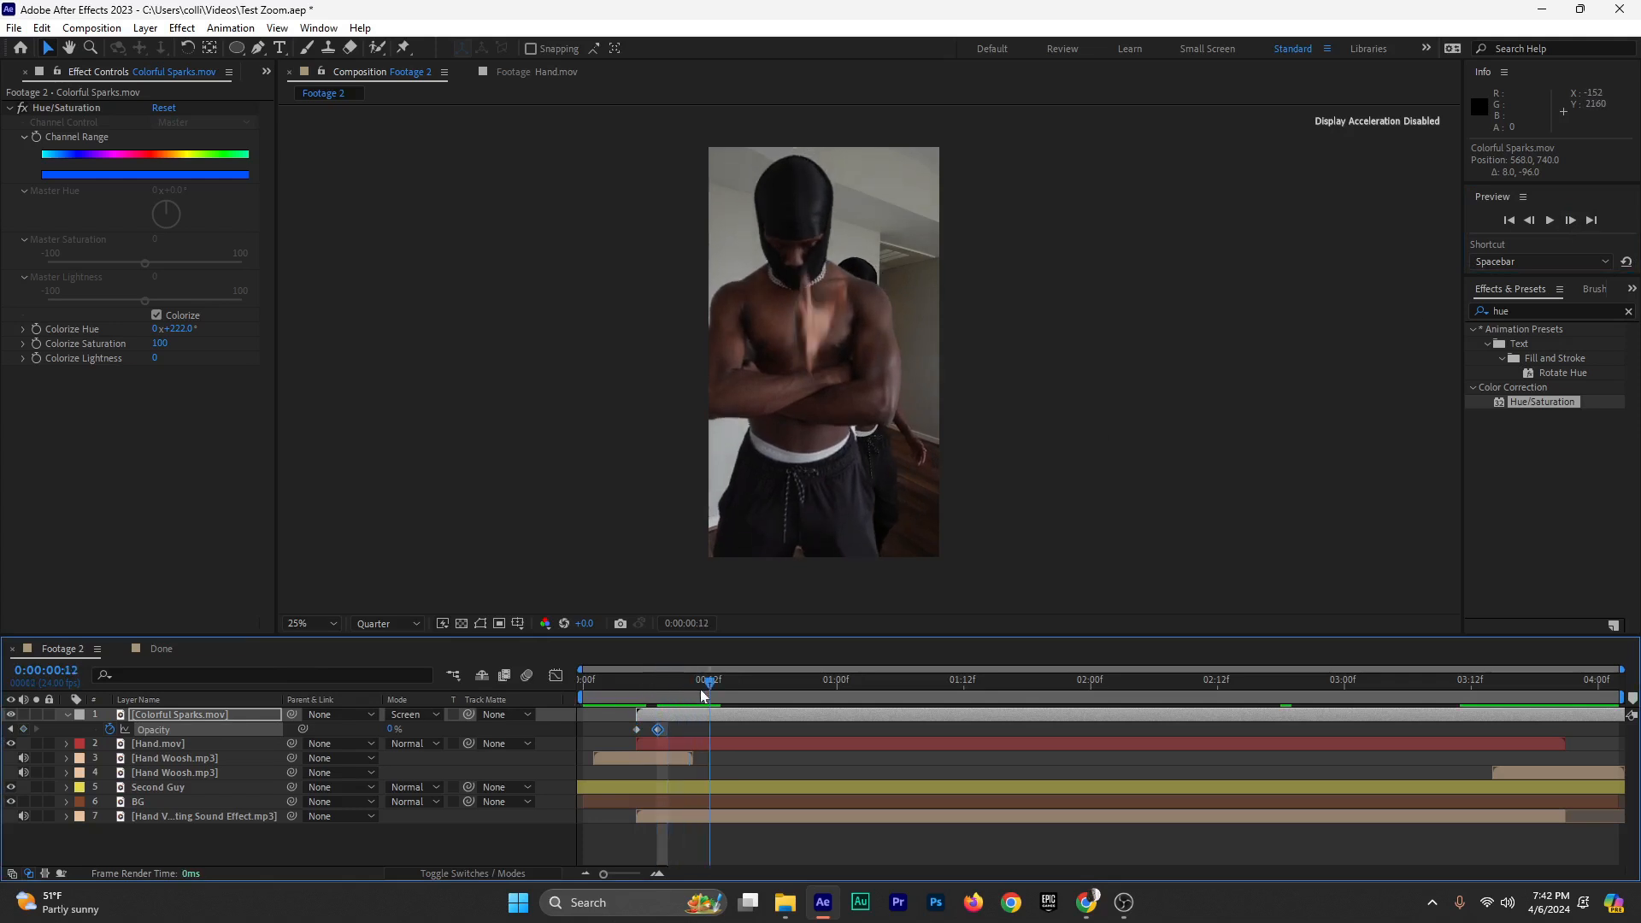
pyautogui.click(24, 729)
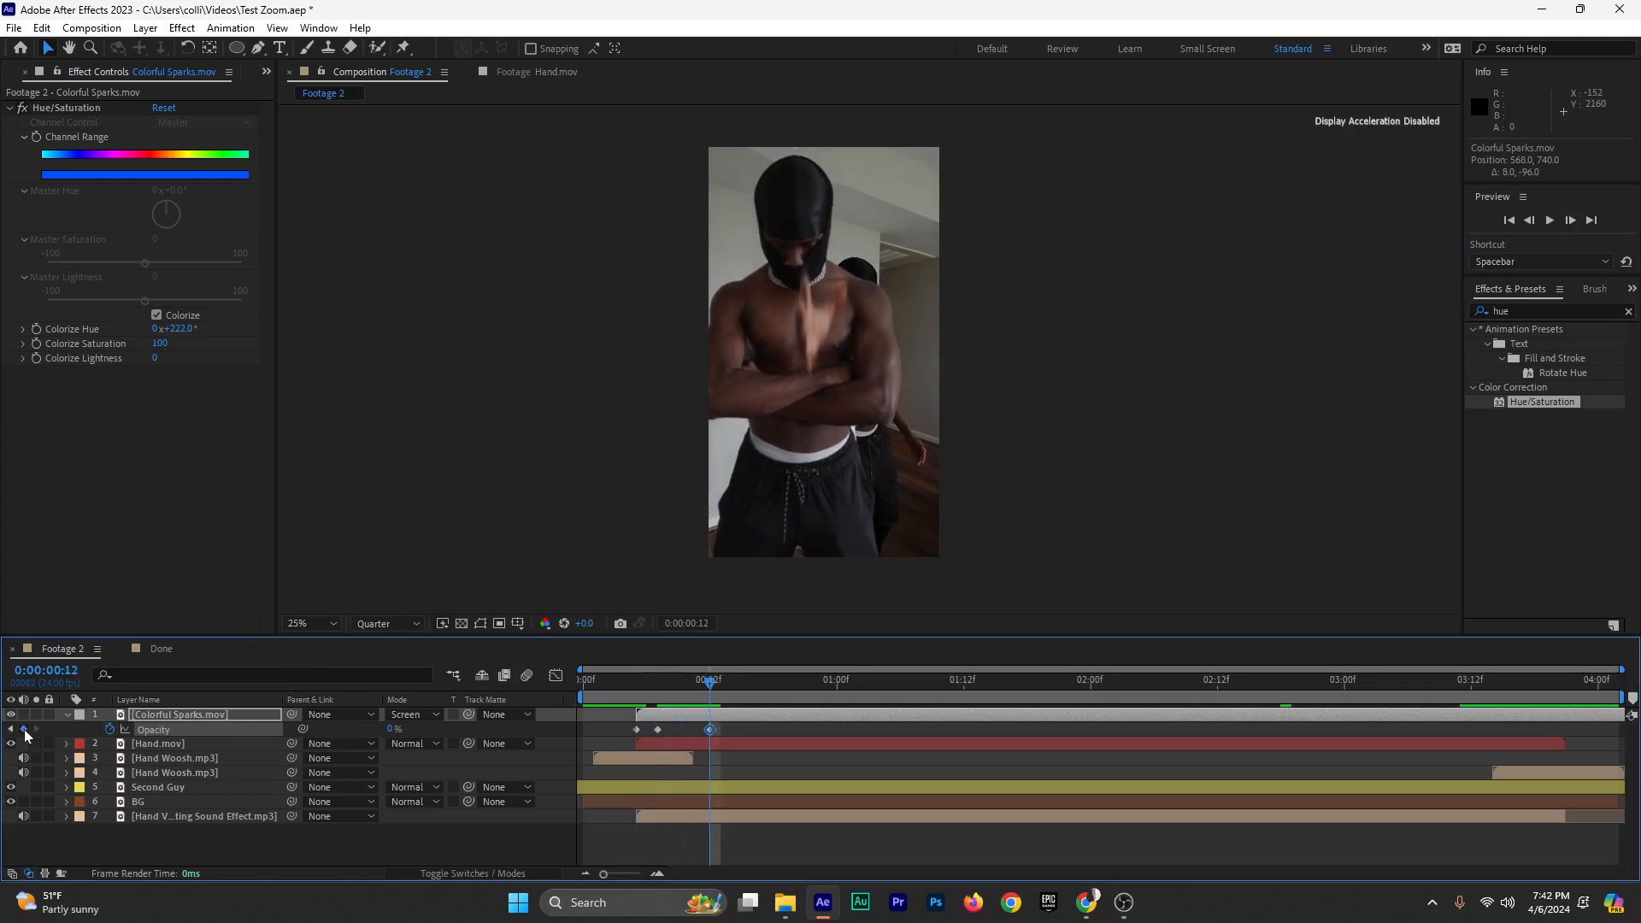
pyautogui.moveTo(717, 682); pyautogui.dragTo(722, 682)
pyautogui.click(395, 729)
pyautogui.write('100')
pyautogui.press('Return')
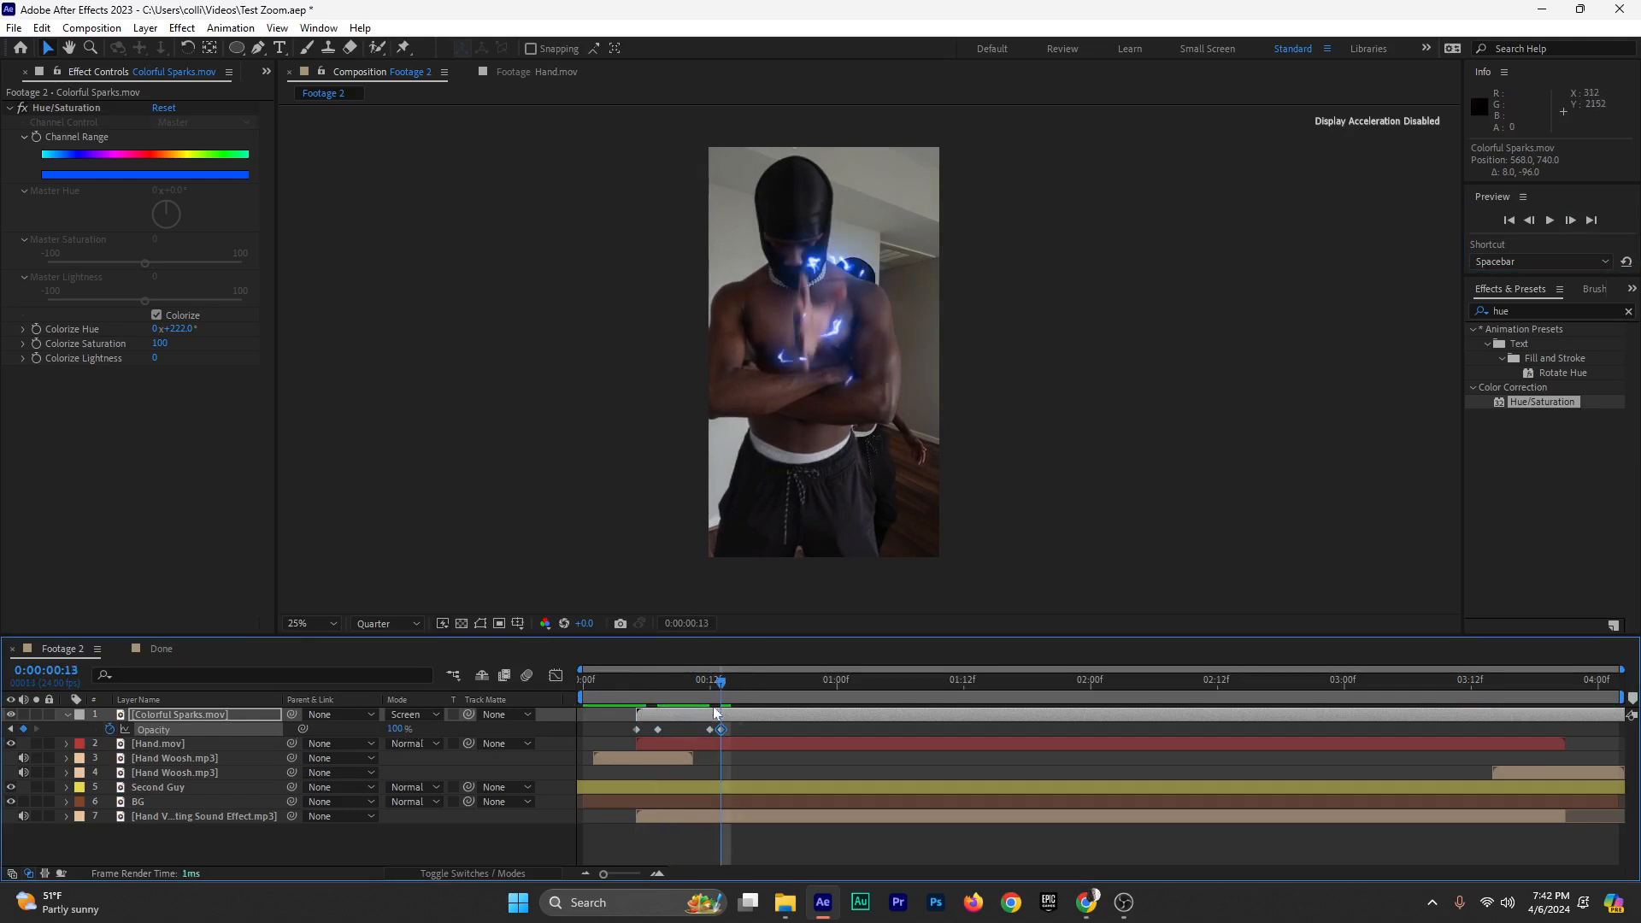
# Scale the sparks to 61% and keyframe their opacity to 0% at 0:00:00:15
pyautogui.press('s')
pyautogui.moveTo(430, 733); pyautogui.dragTo(410, 733)
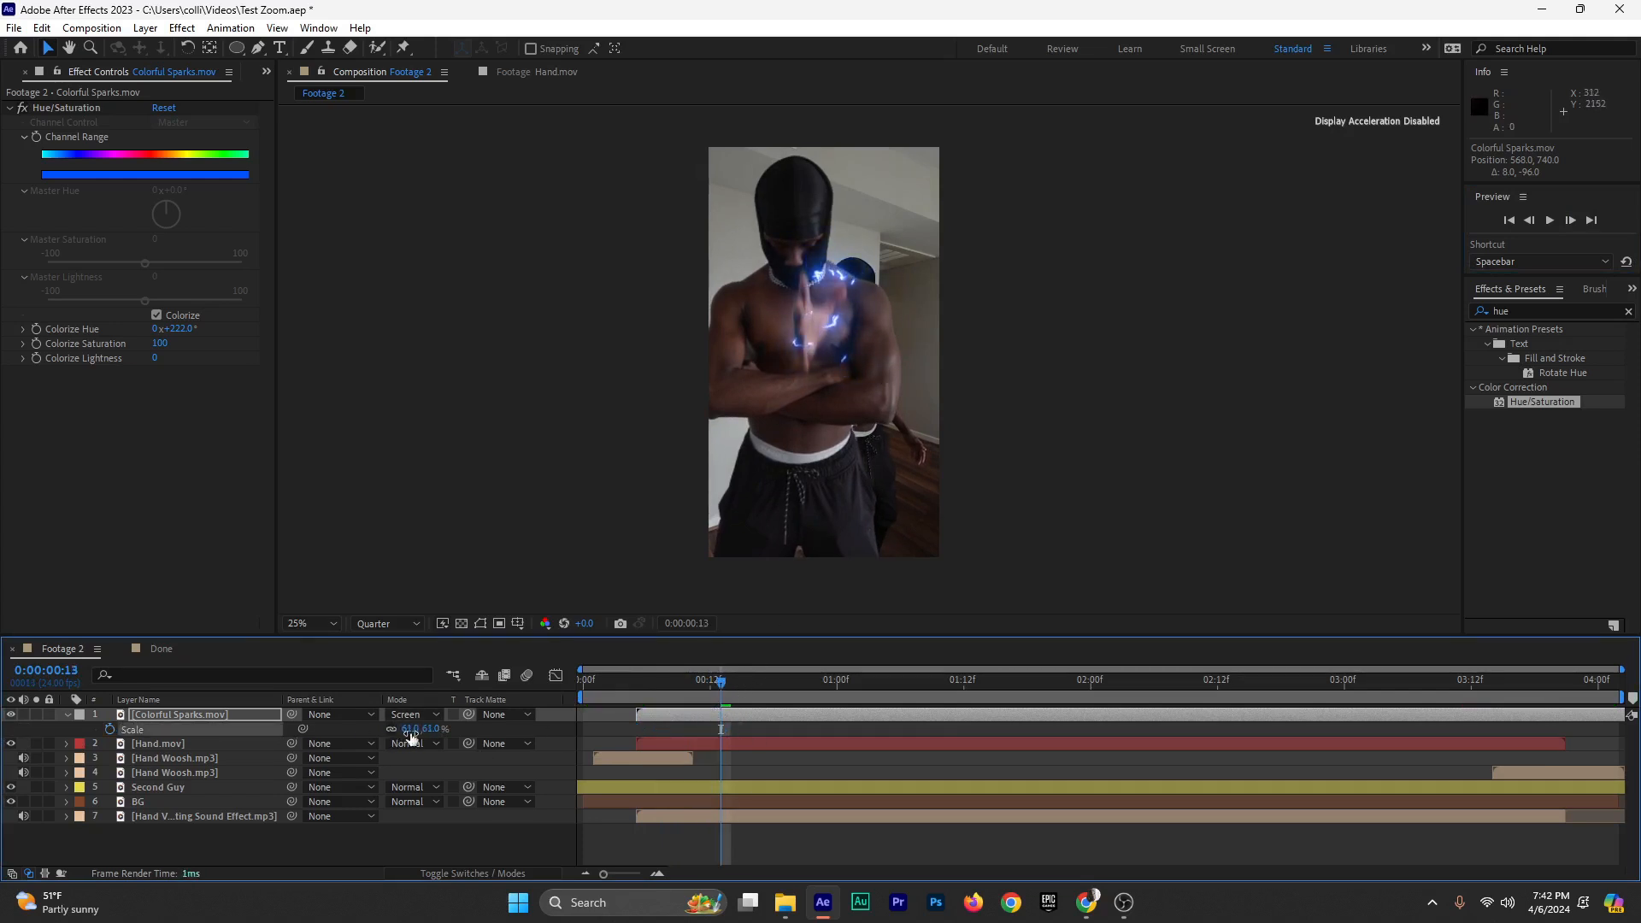
pyautogui.press('t')
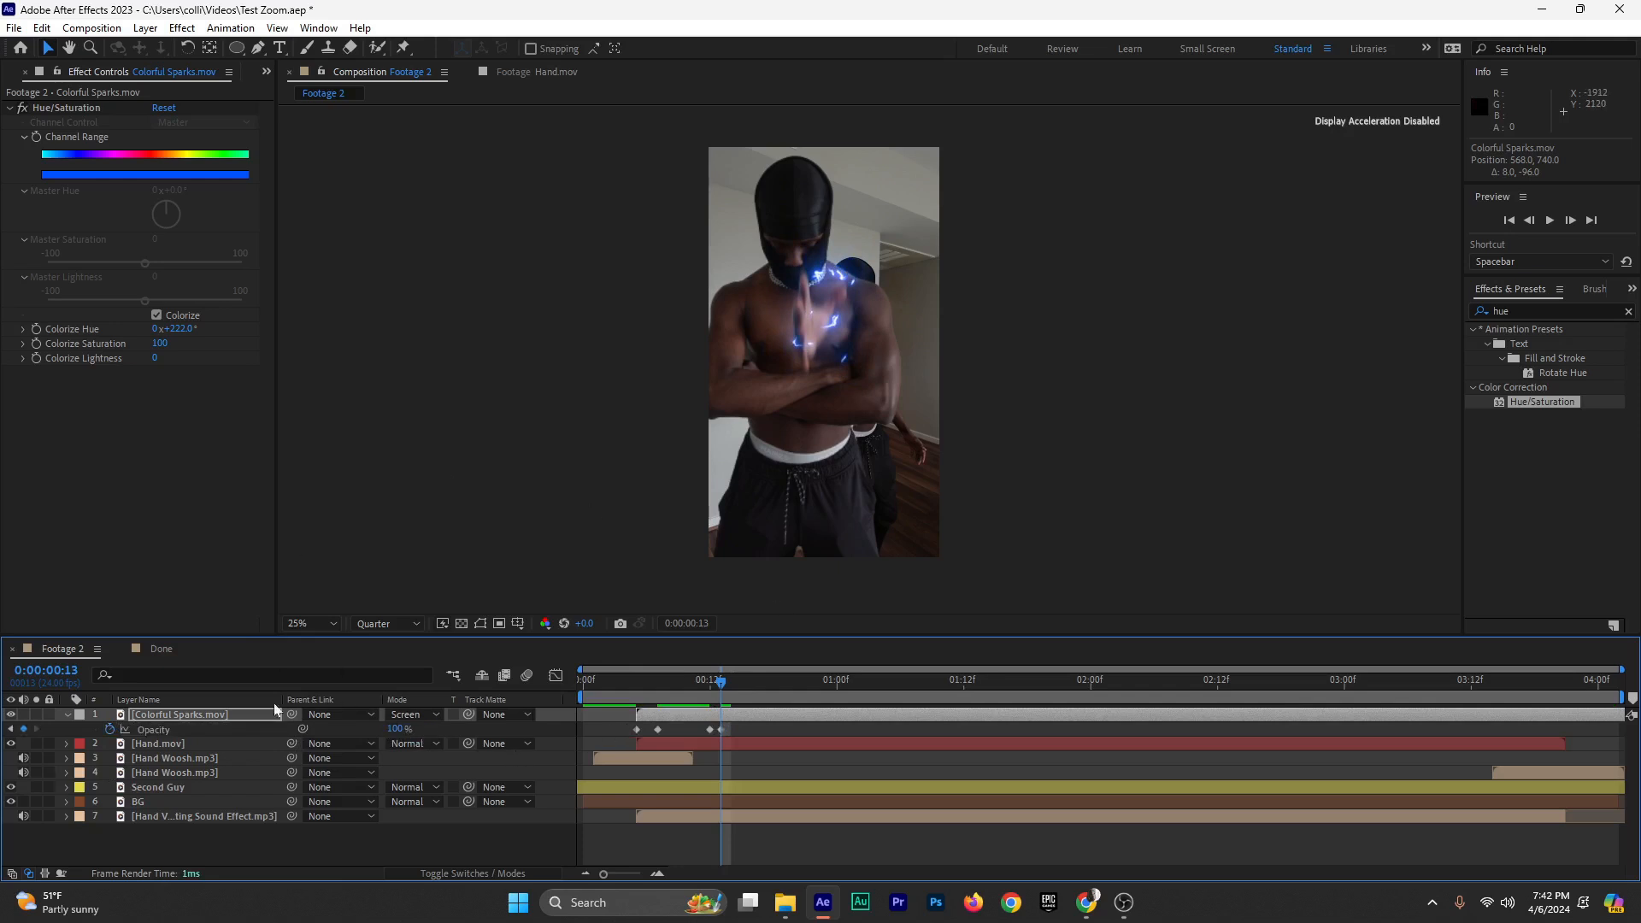
pyautogui.click(743, 688)
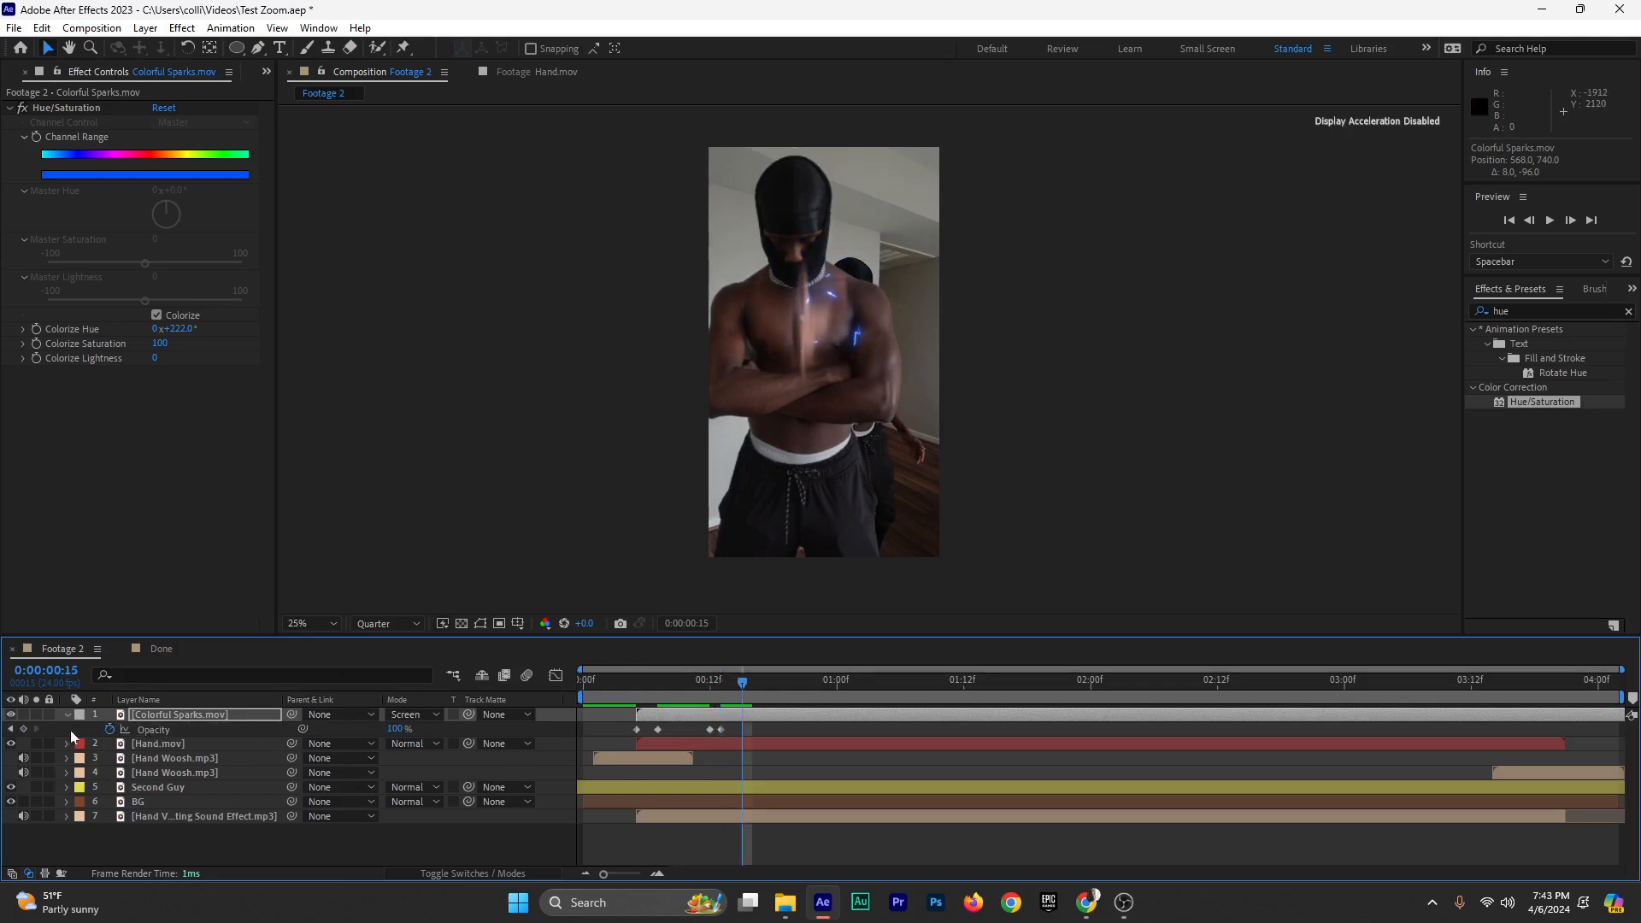
pyautogui.moveTo(389, 731); pyautogui.dragTo(149, 737)
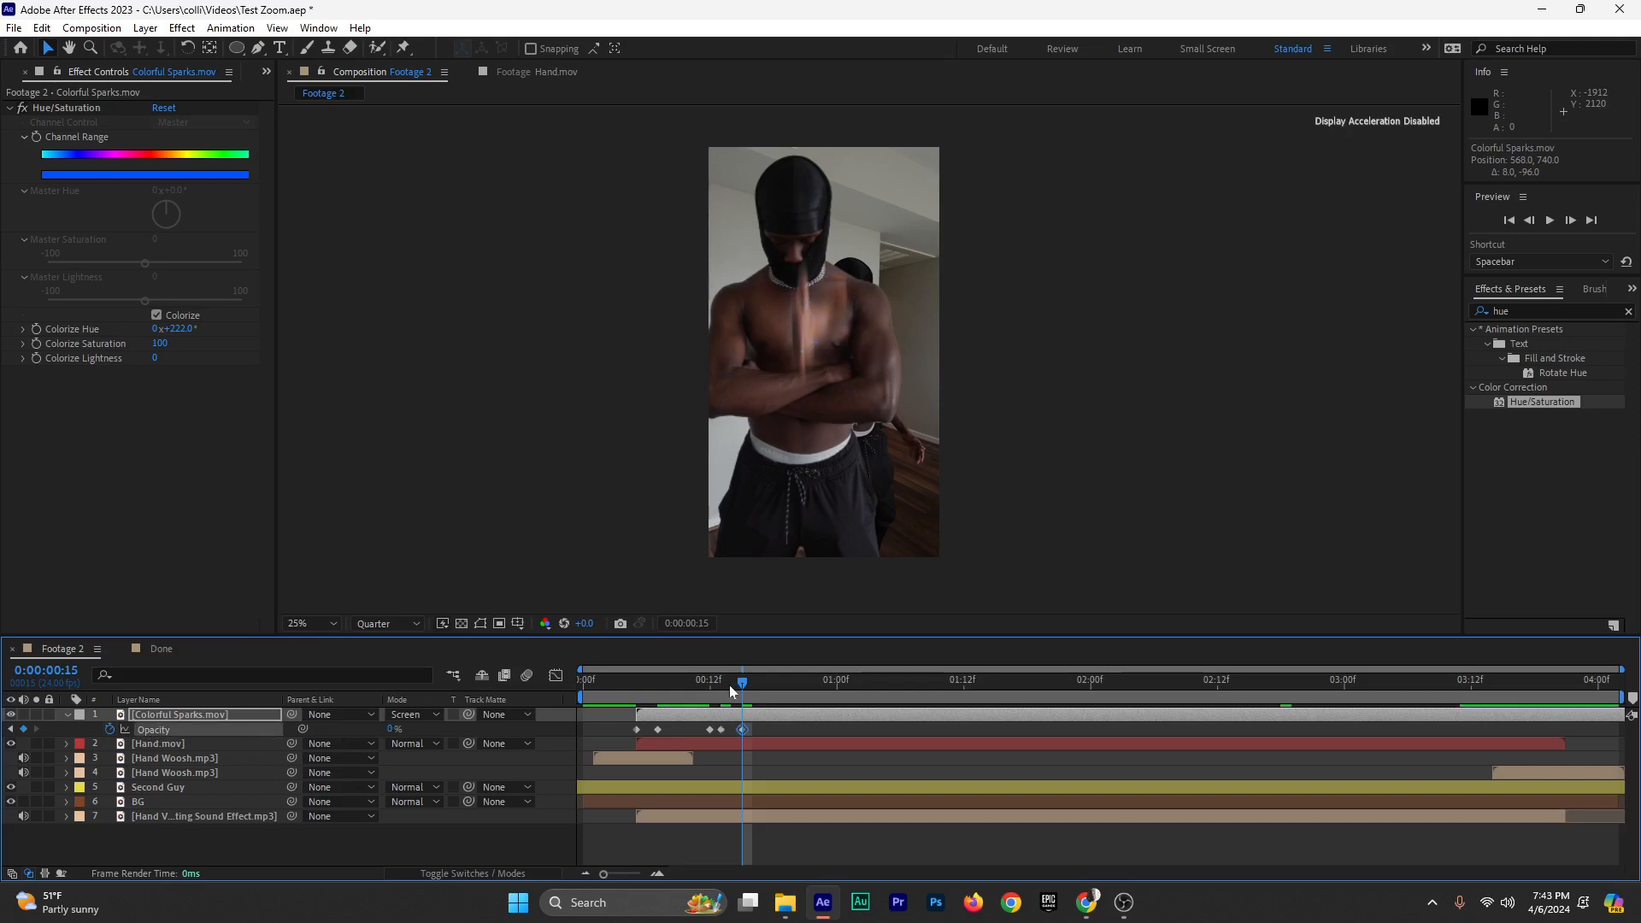
# Add a loopOut() expression to the Opacity property of Colorful Sparks.mov to repeat the flicker
pyautogui.moveTo(730, 684); pyautogui.dragTo(634, 690)
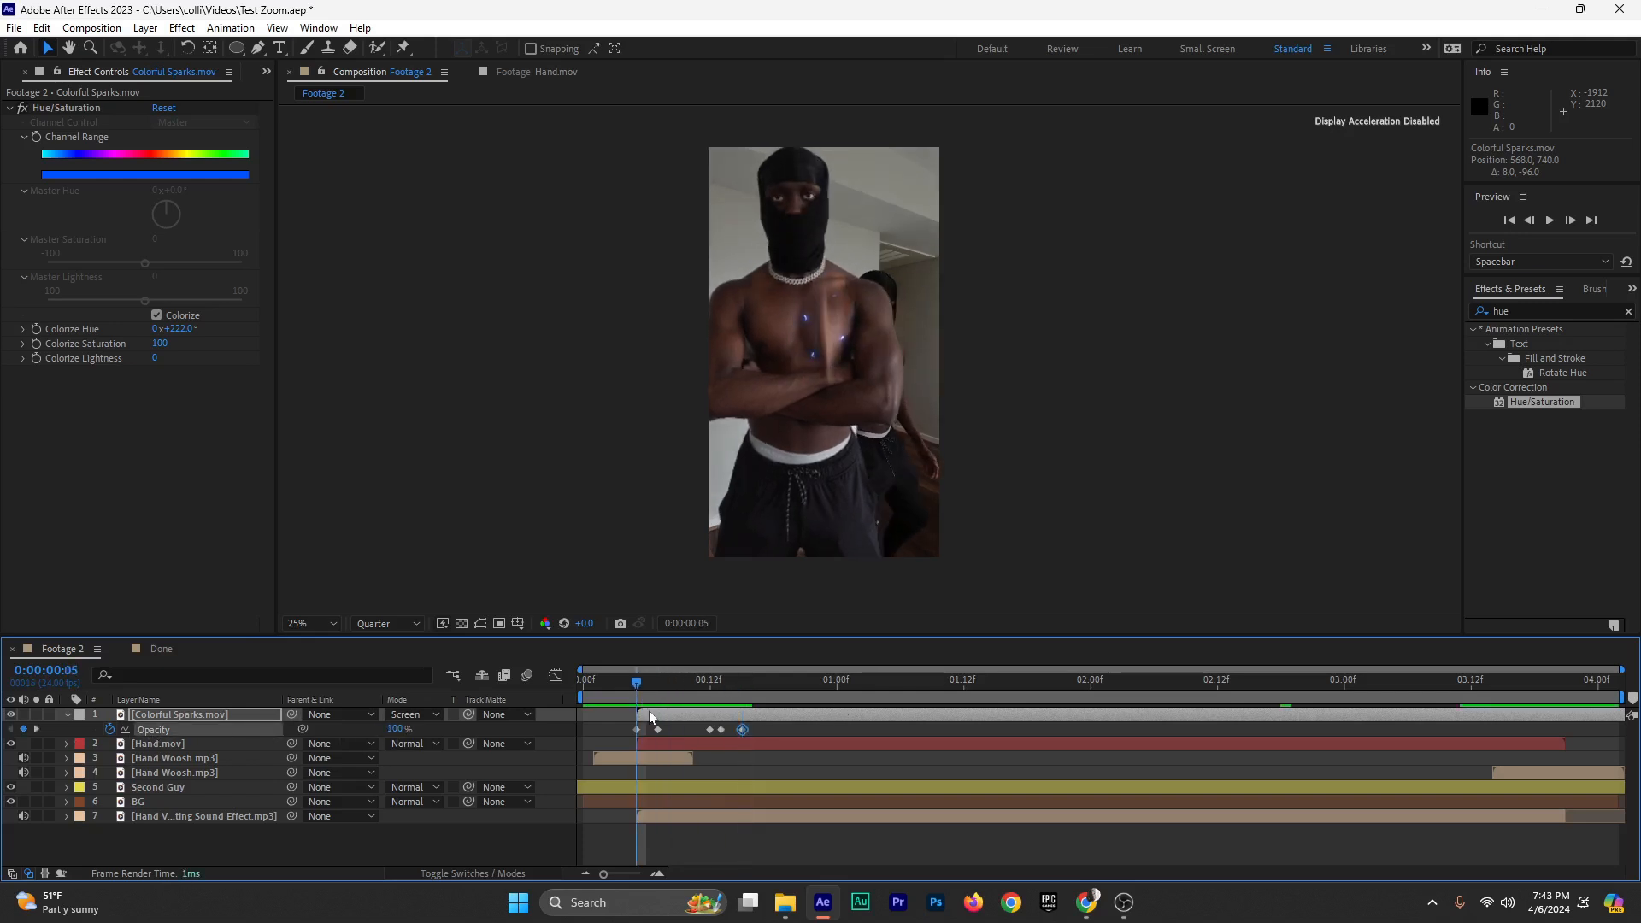
pyautogui.keyDown('alt'); pyautogui.click(109, 729); pyautogui.keyUp('alt')
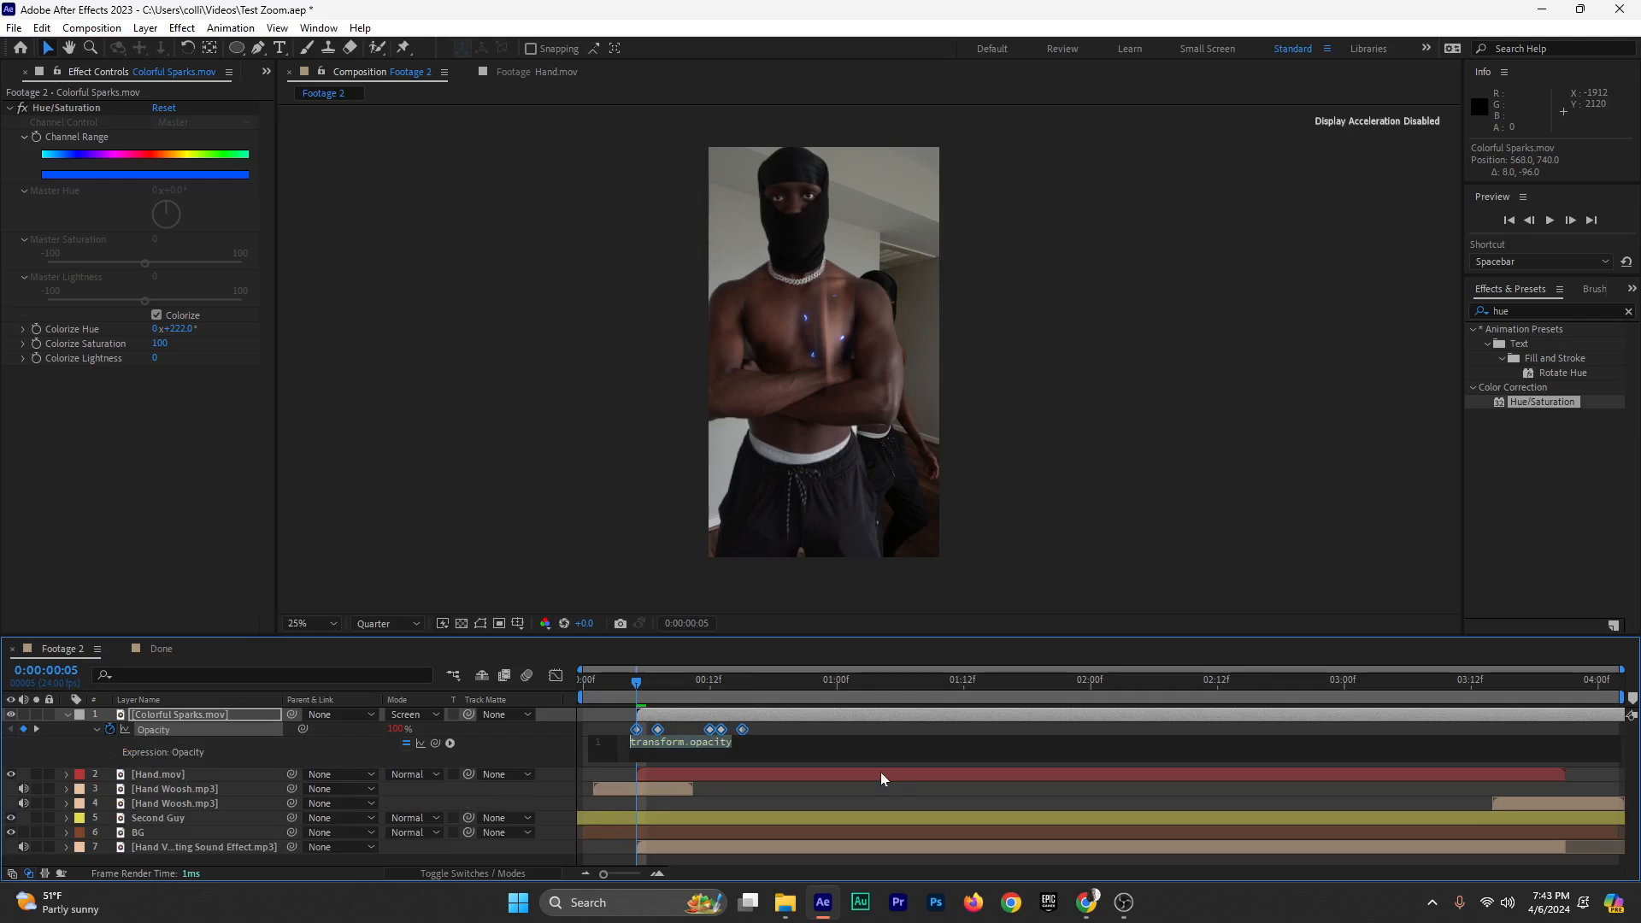
pyautogui.press('BackSpace')
pyautogui.write('loop')
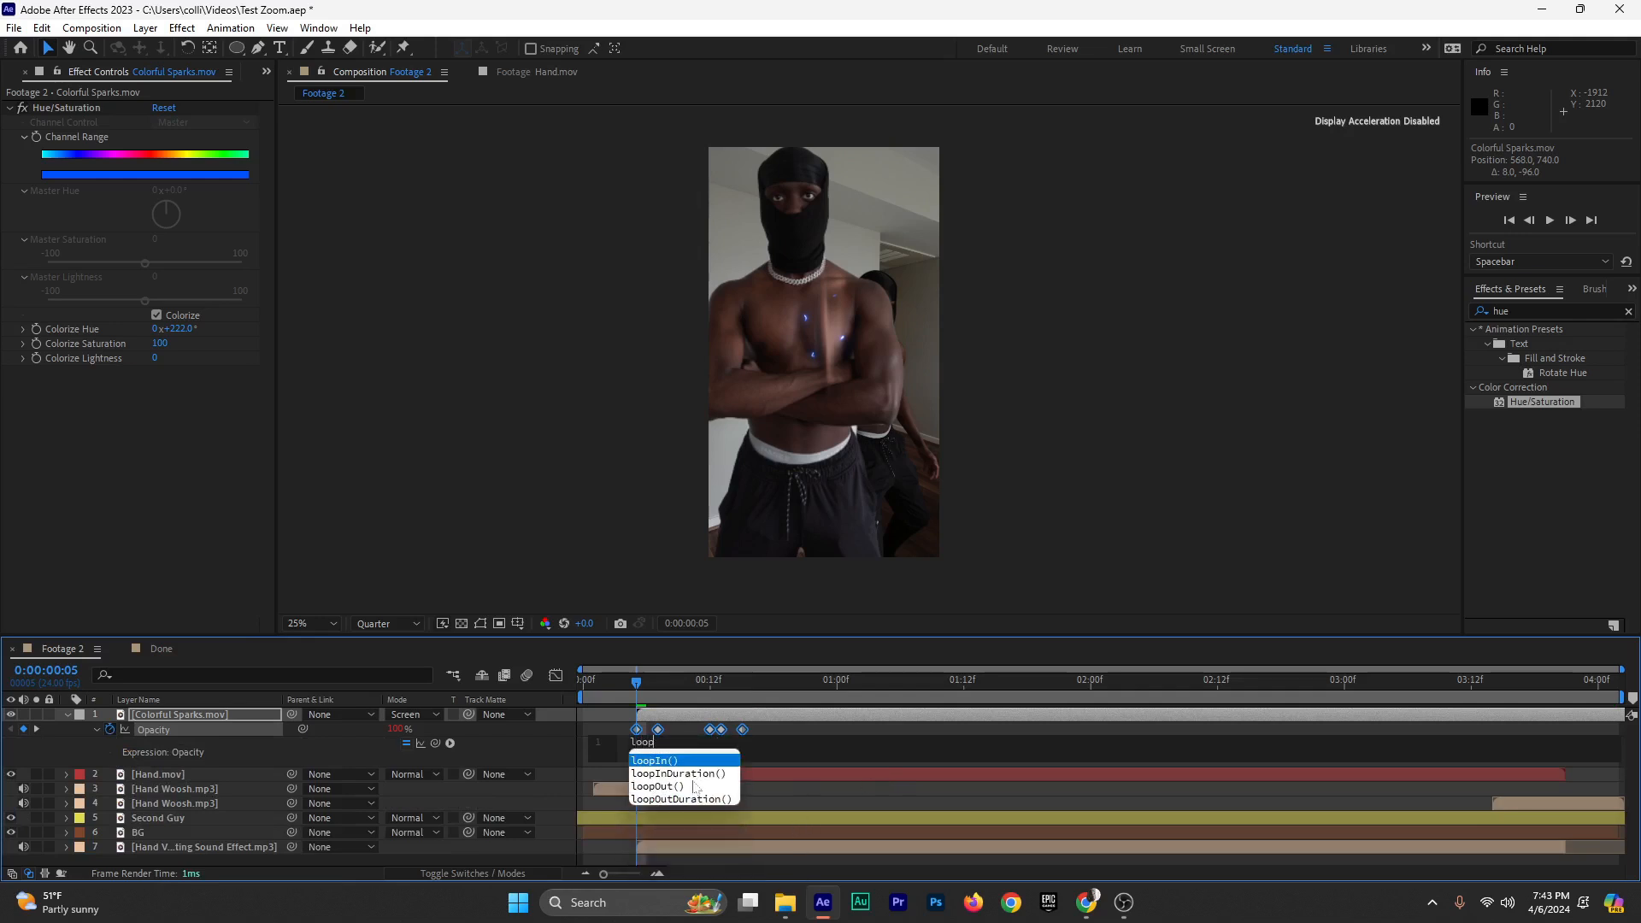
pyautogui.click(671, 786)
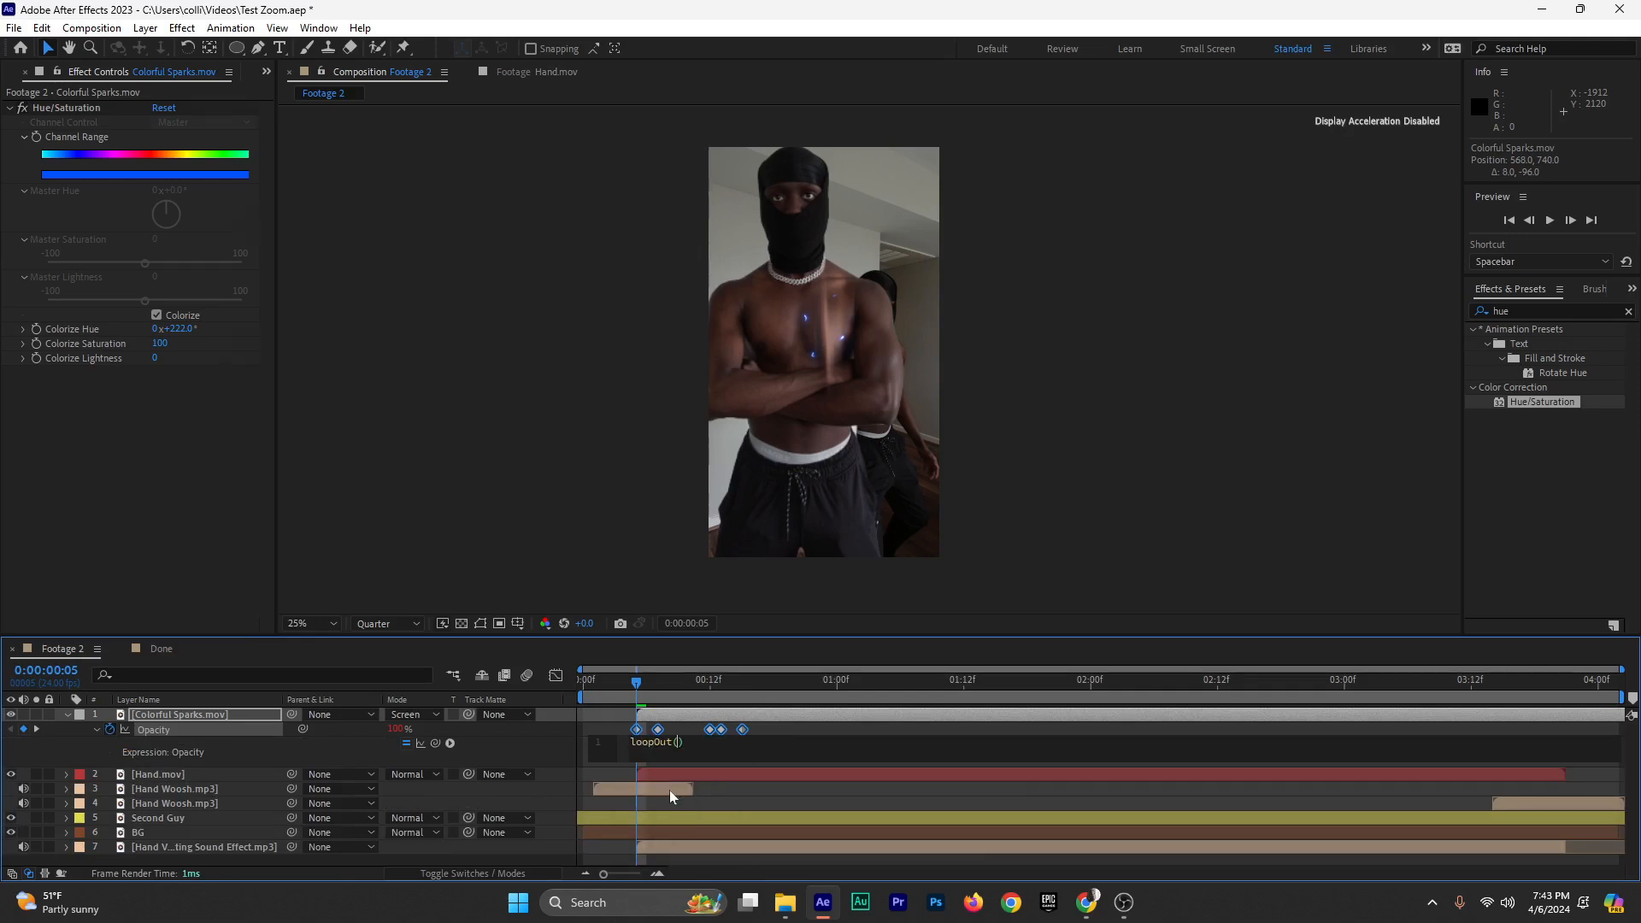
pyautogui.click(669, 790)
pyautogui.click(599, 755)
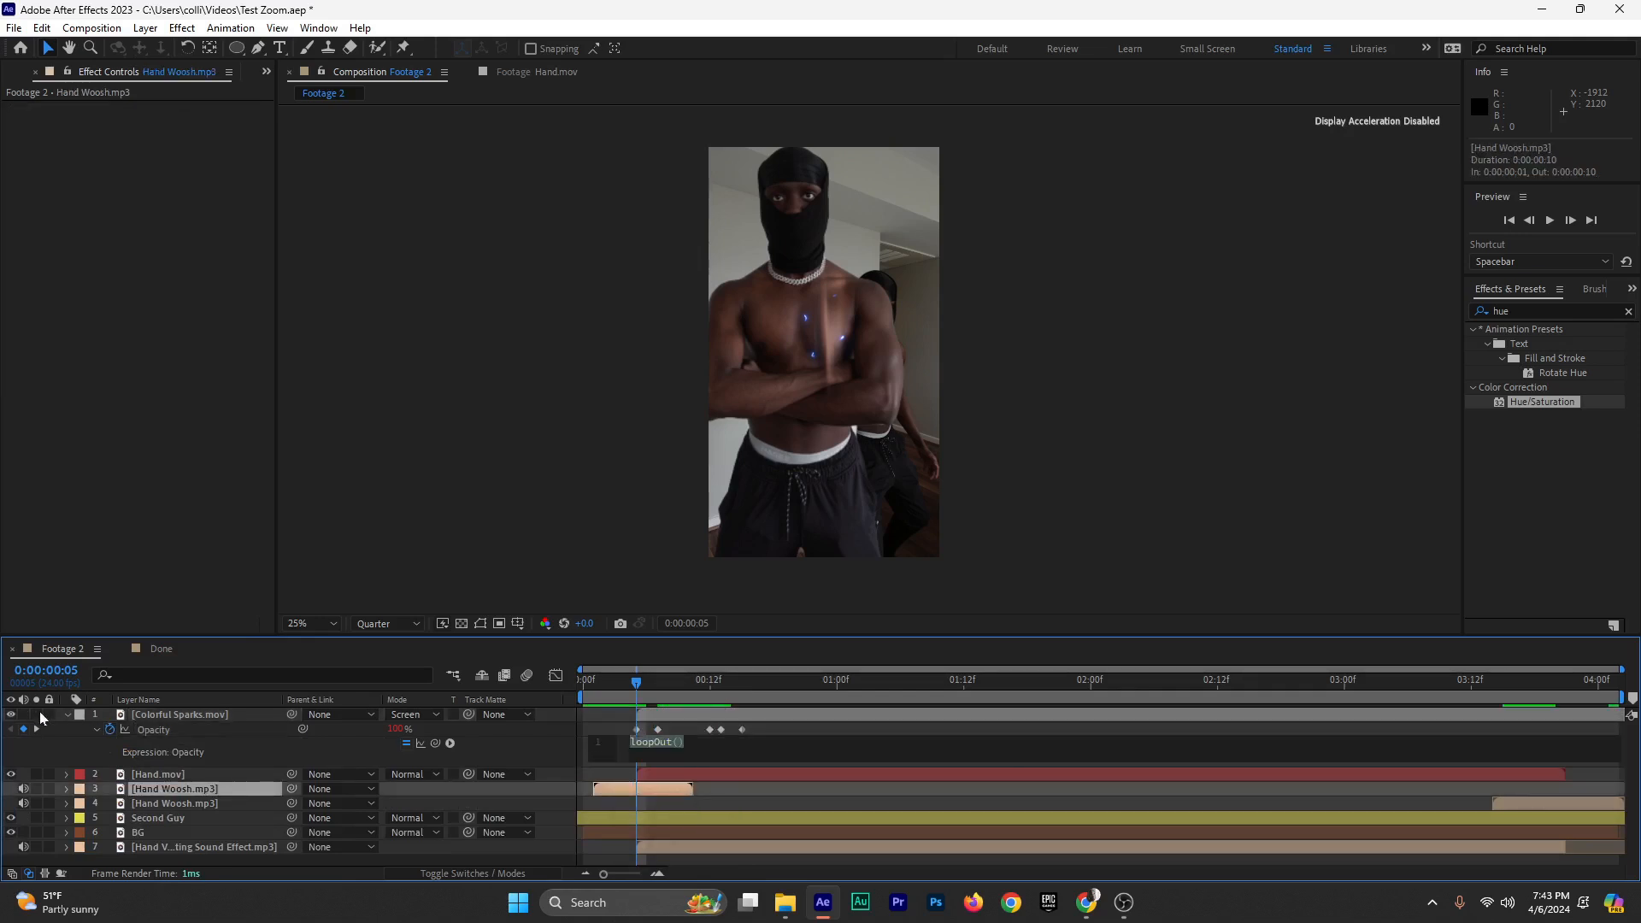
# Collapse the sparks layer's properties and preview the flickering sparks from 0:00:00:02
pyautogui.click(66, 714)
pyautogui.moveTo(633, 697); pyautogui.dragTo(600, 698)
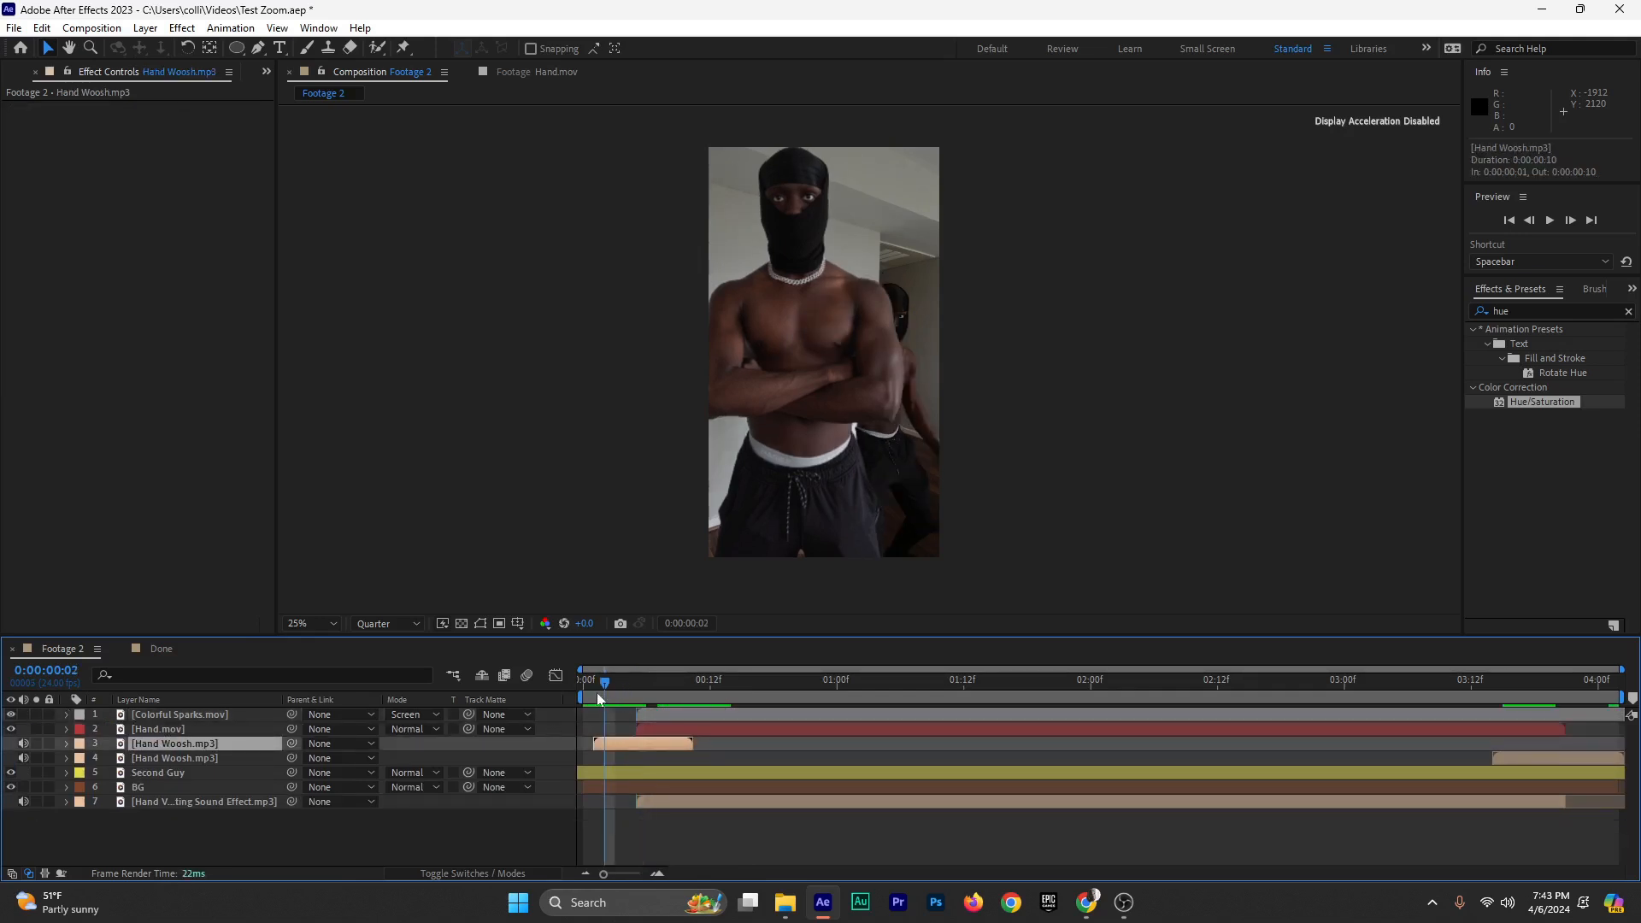
pyautogui.press('space')
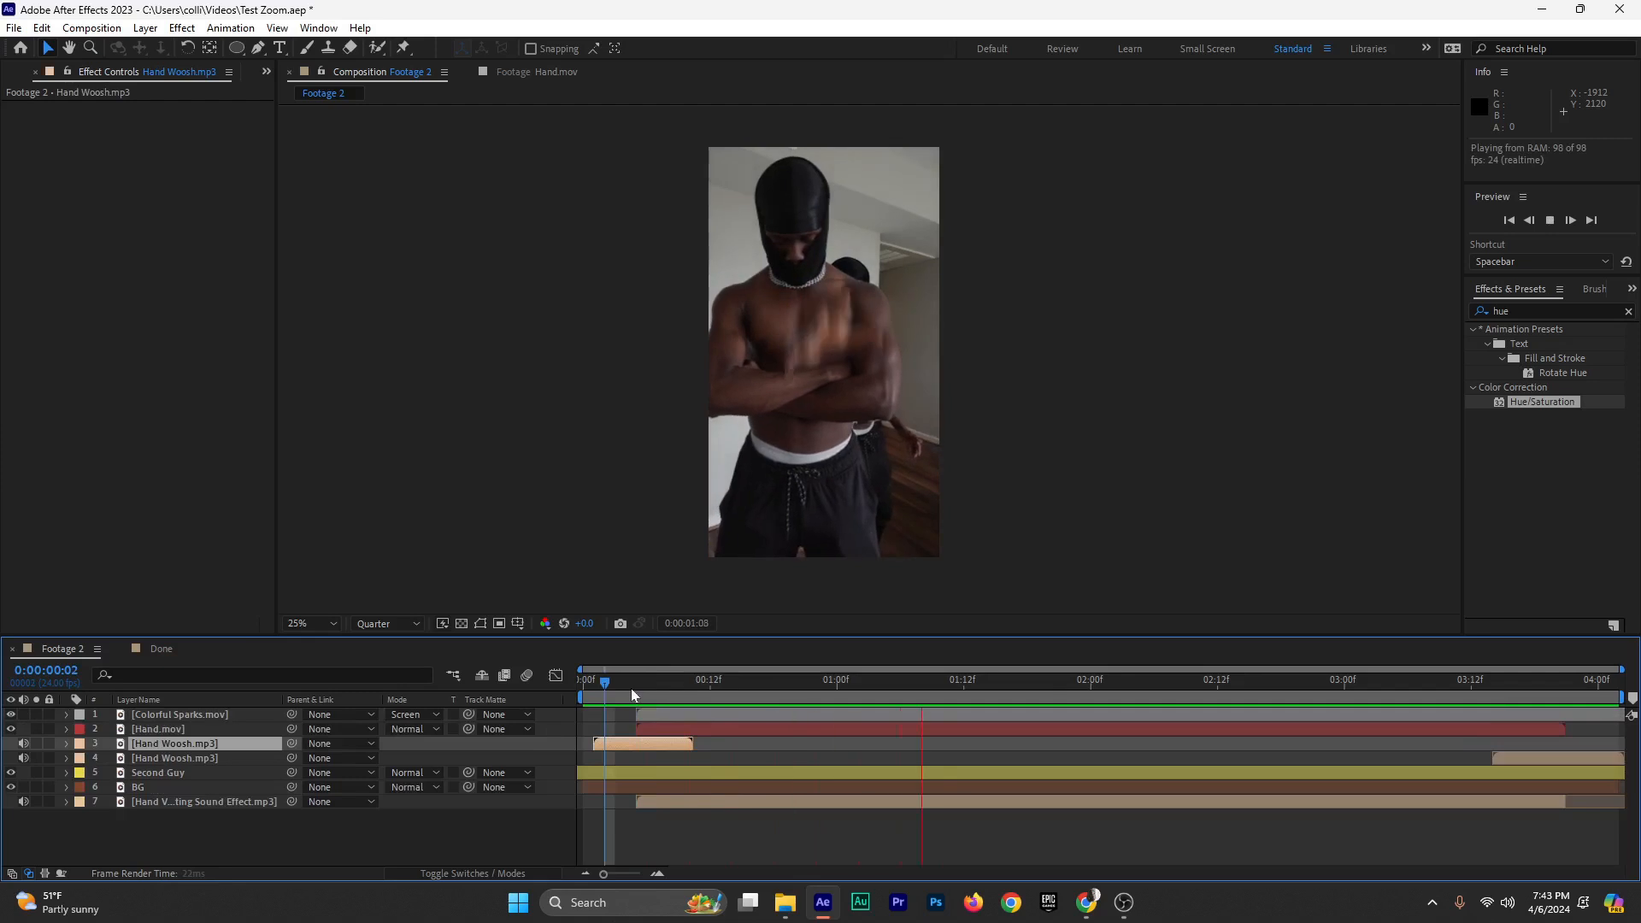
pyautogui.press('space')
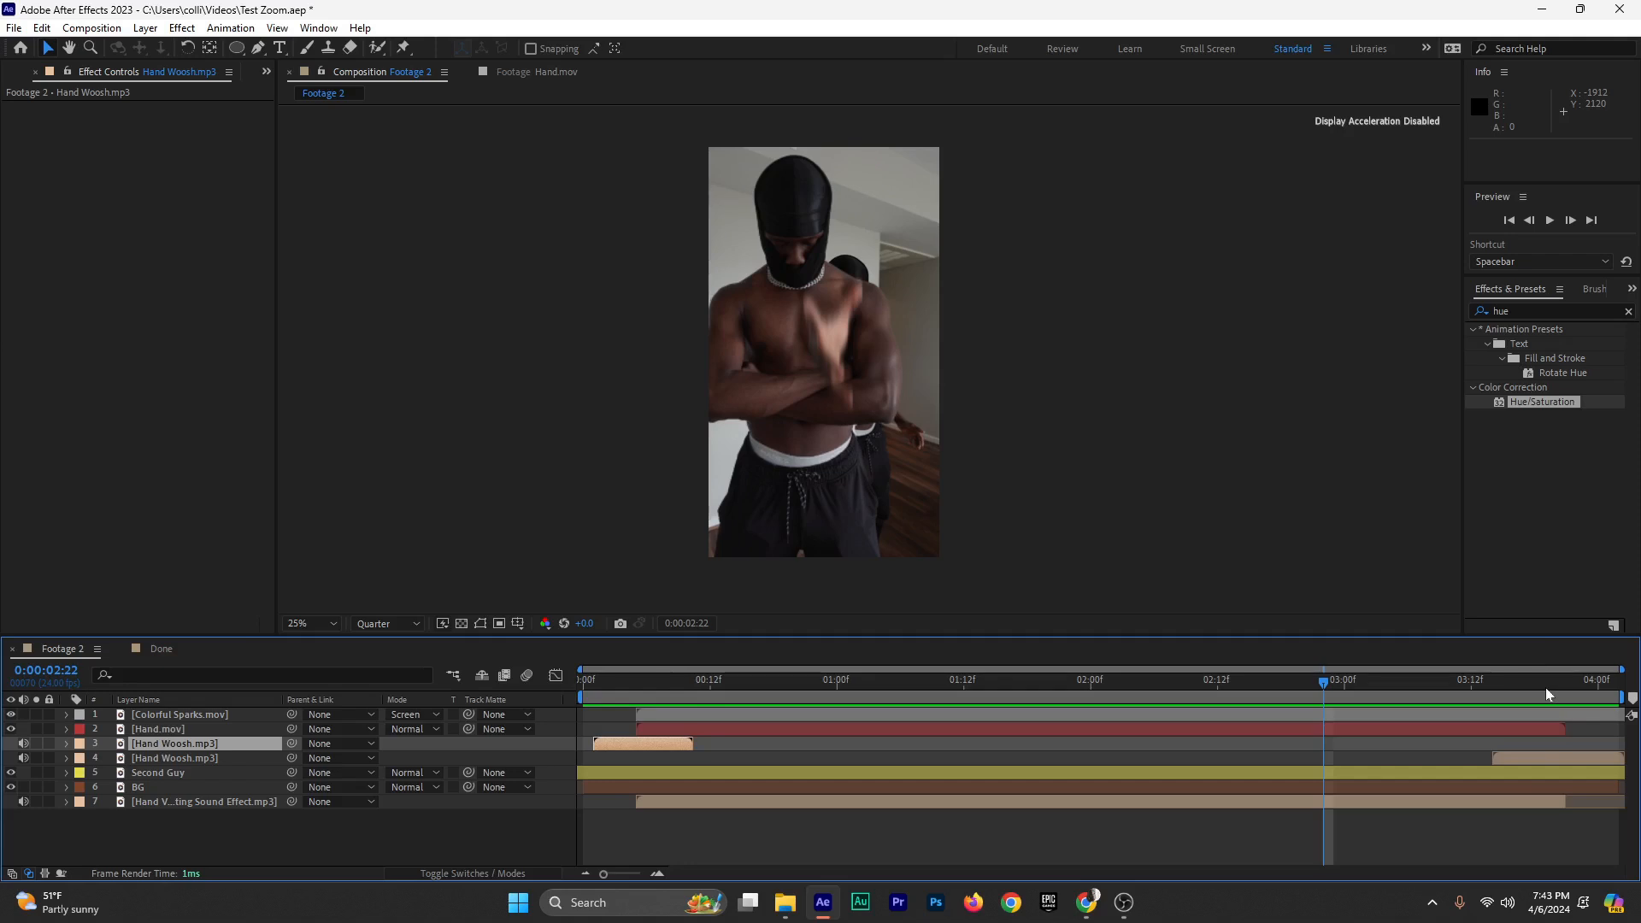
# Split Colorful Sparks.mov at 0:00:03:21, where the hand clip ends, and delete the remaining part
pyautogui.moveTo(1546, 687); pyautogui.dragTo(1572, 692)
pyautogui.click(1573, 715)
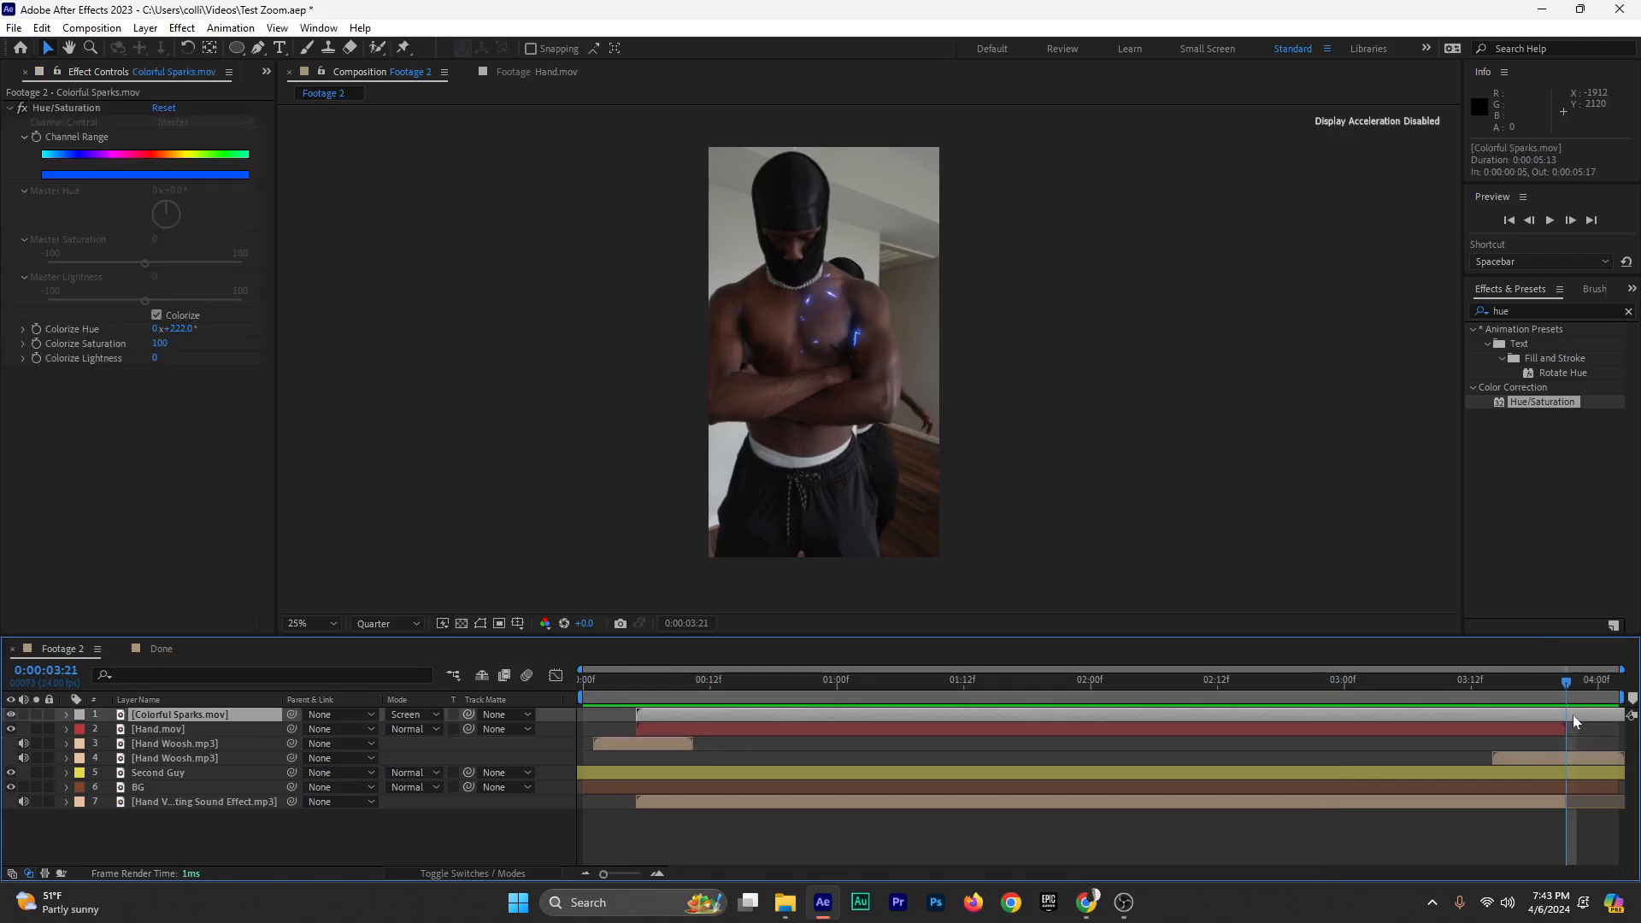
pyautogui.hotkey('ctrl', 'shift', 'd')
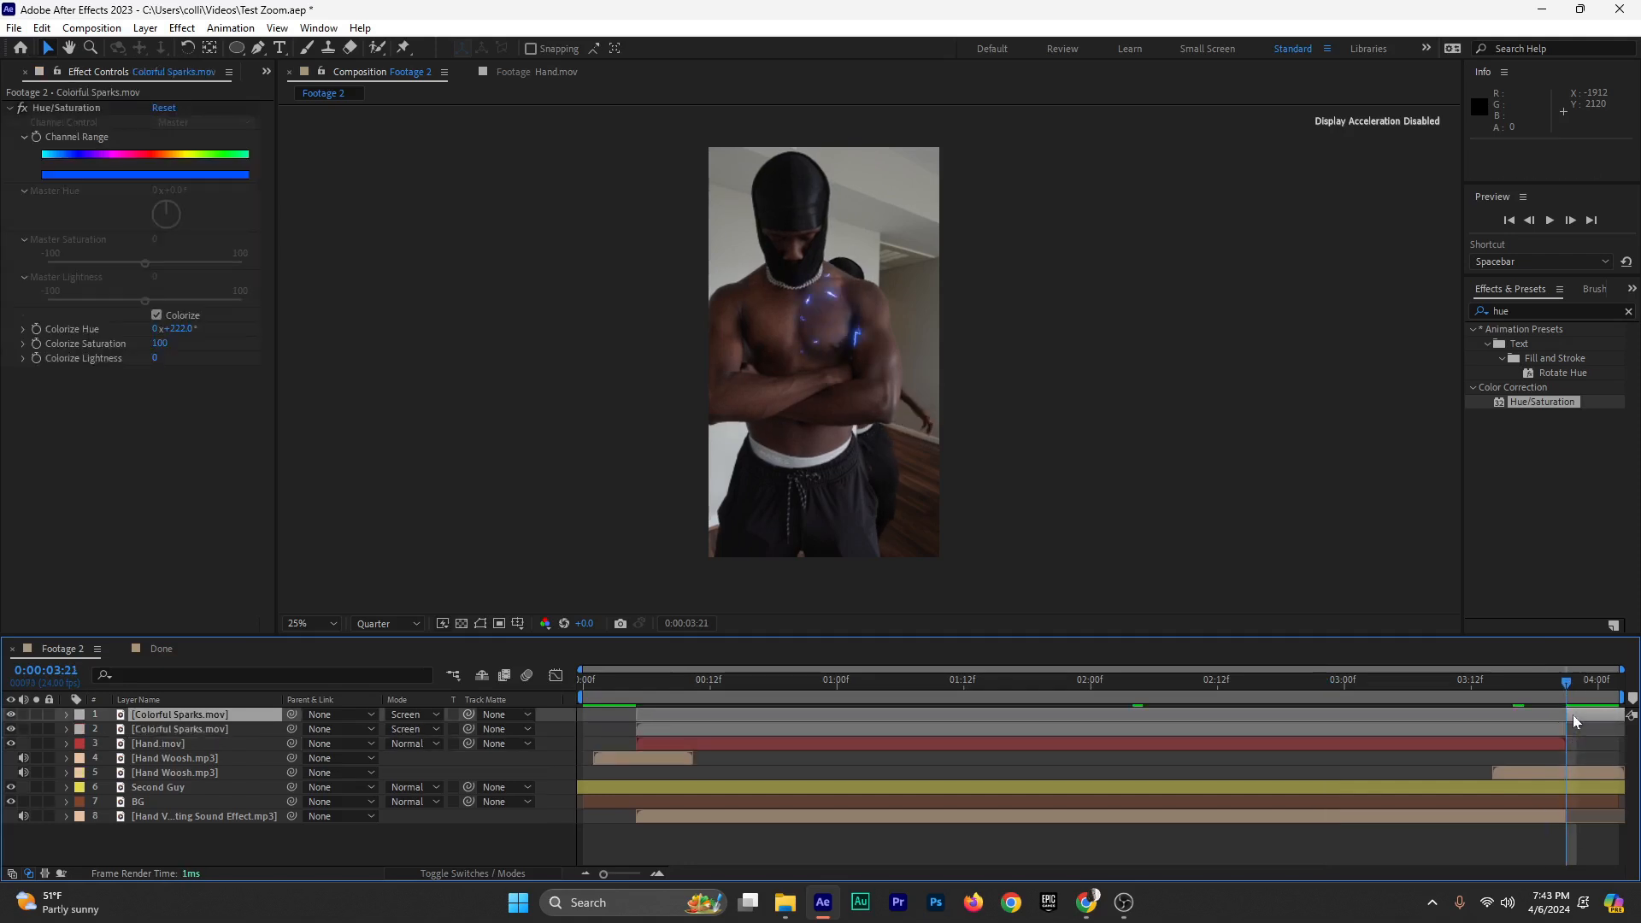
pyautogui.press('Delete')
# Change the label color of the Colorful Sparks.mov layer to teal
pyautogui.moveTo(701, 685); pyautogui.dragTo(637, 694)
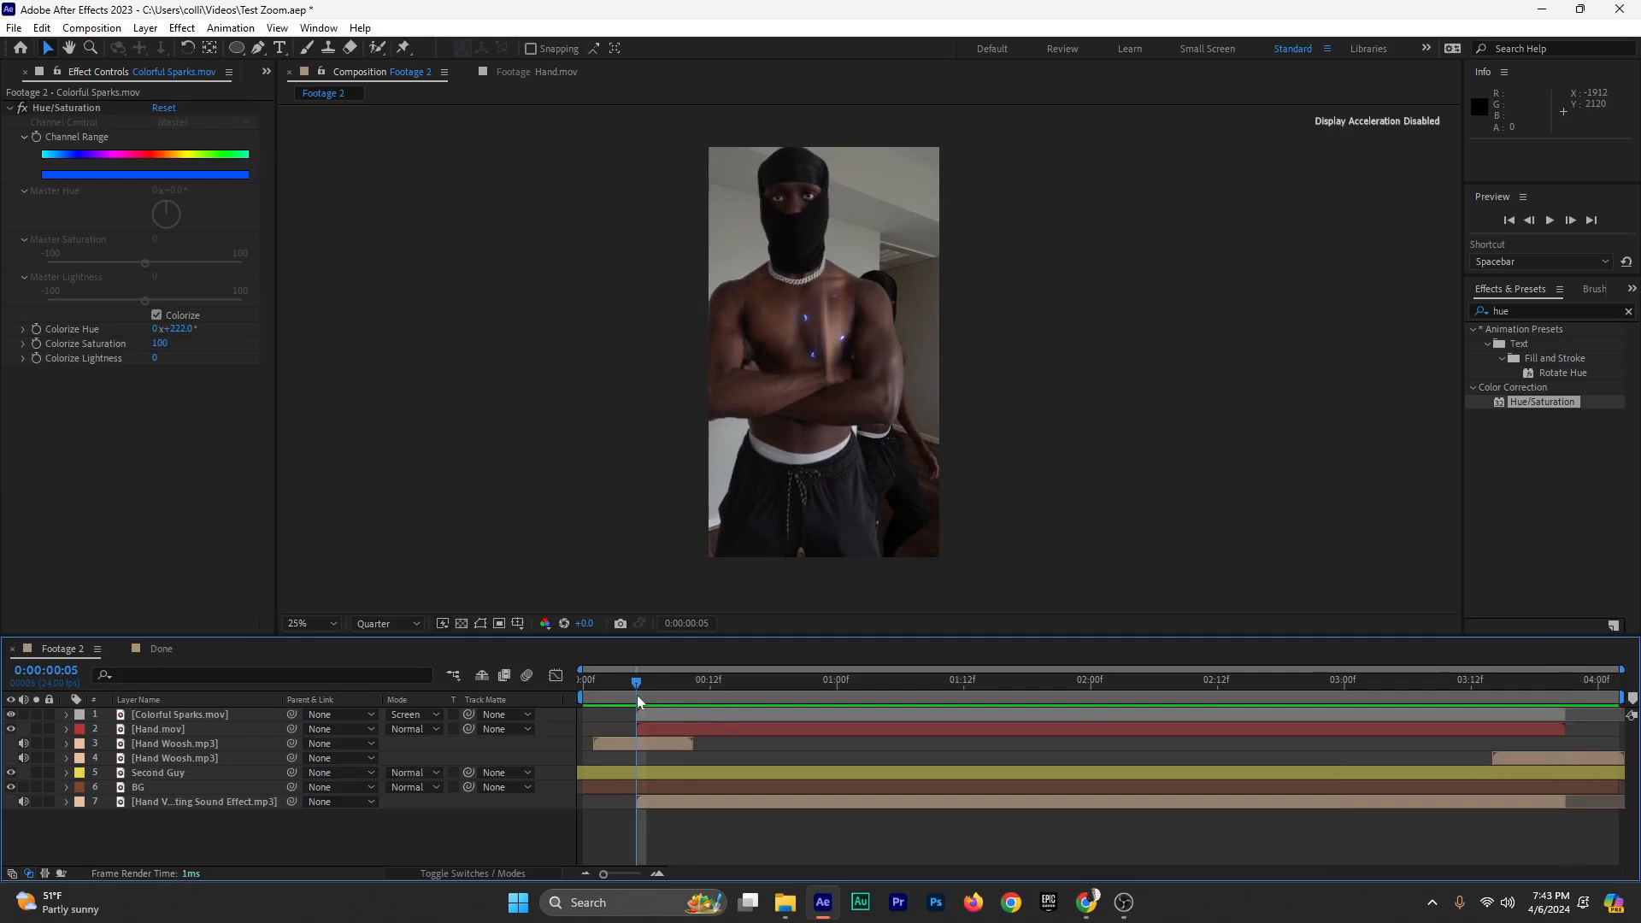
pyautogui.click(663, 714)
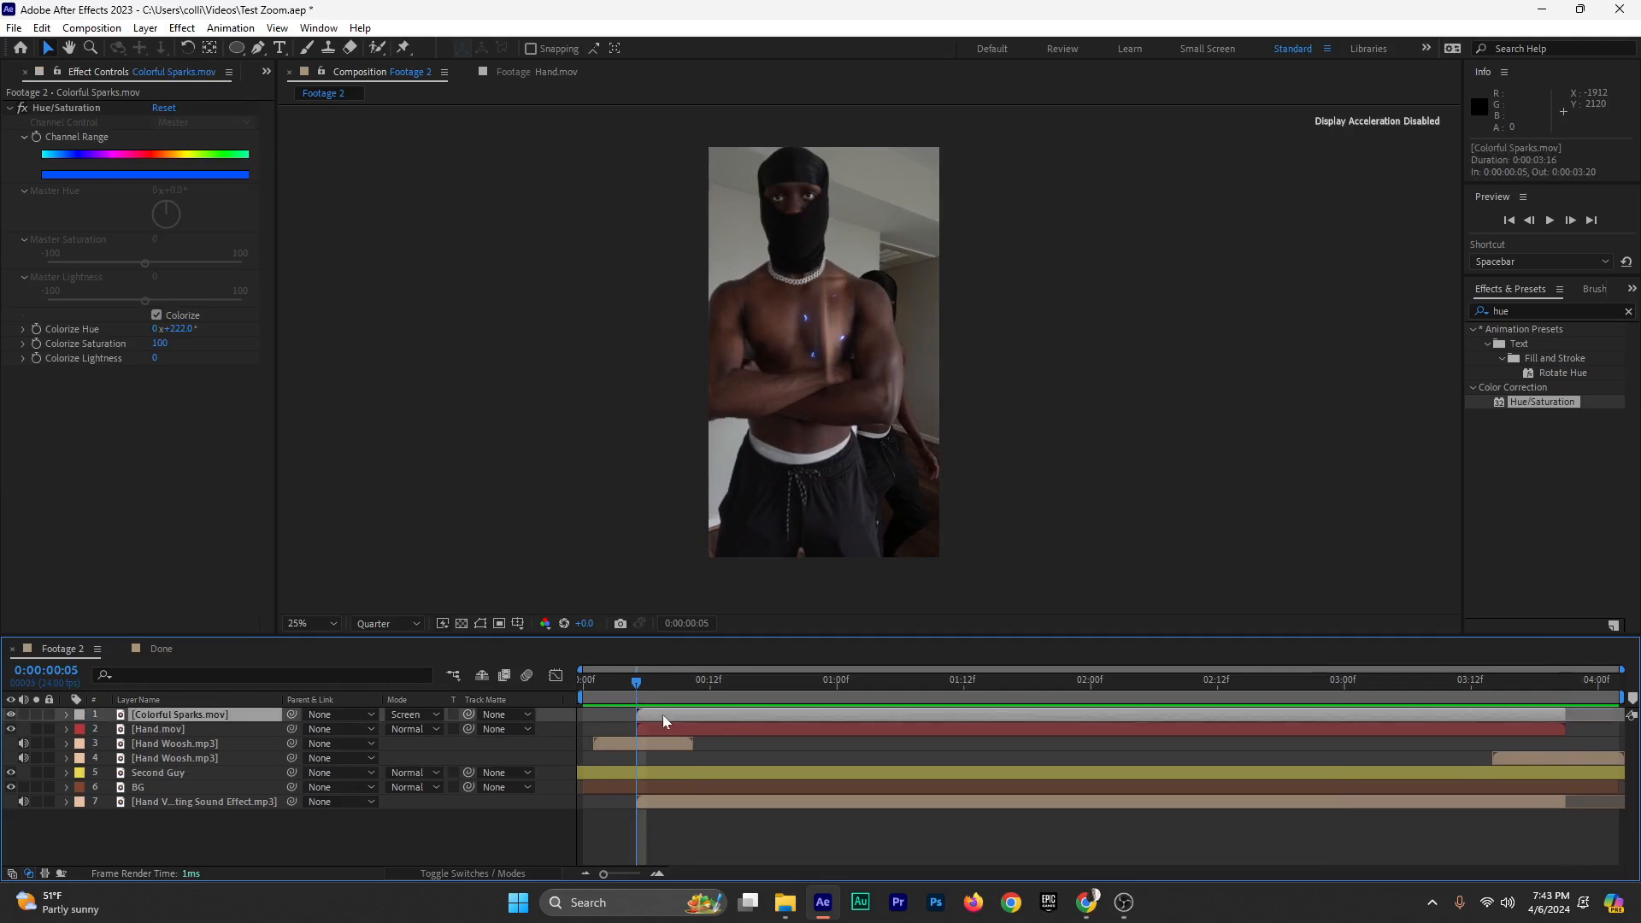
pyautogui.click(79, 716)
pyautogui.click(118, 646)
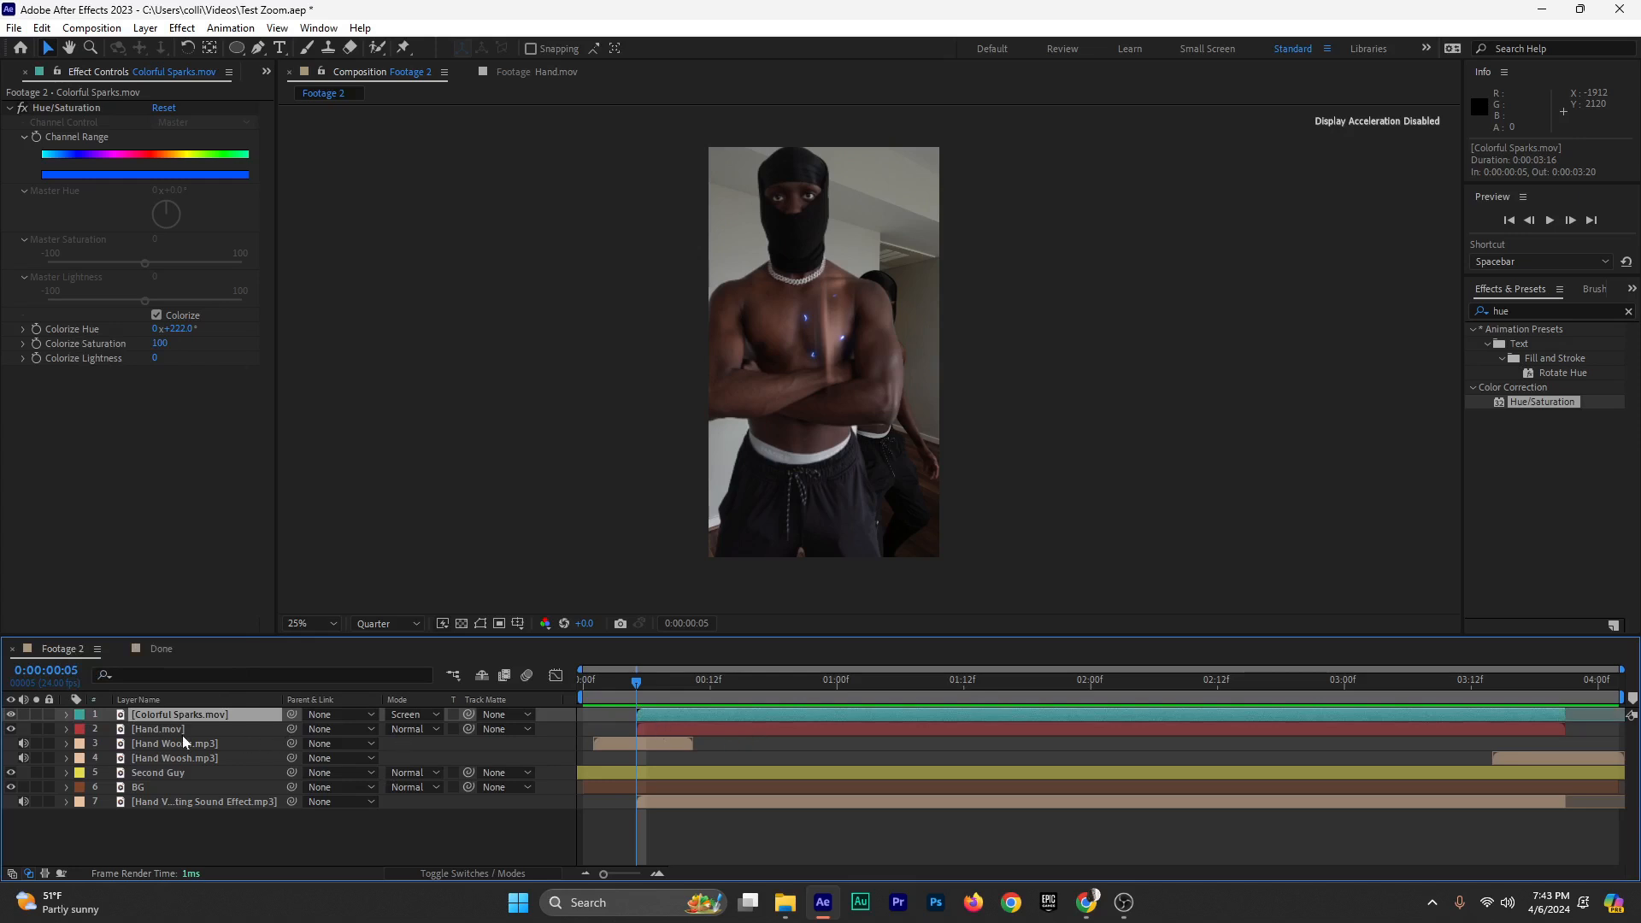
# Set starting Scale and Position keyframes on Colorful Sparks.mov at 0:00:00:05
pyautogui.press('s')
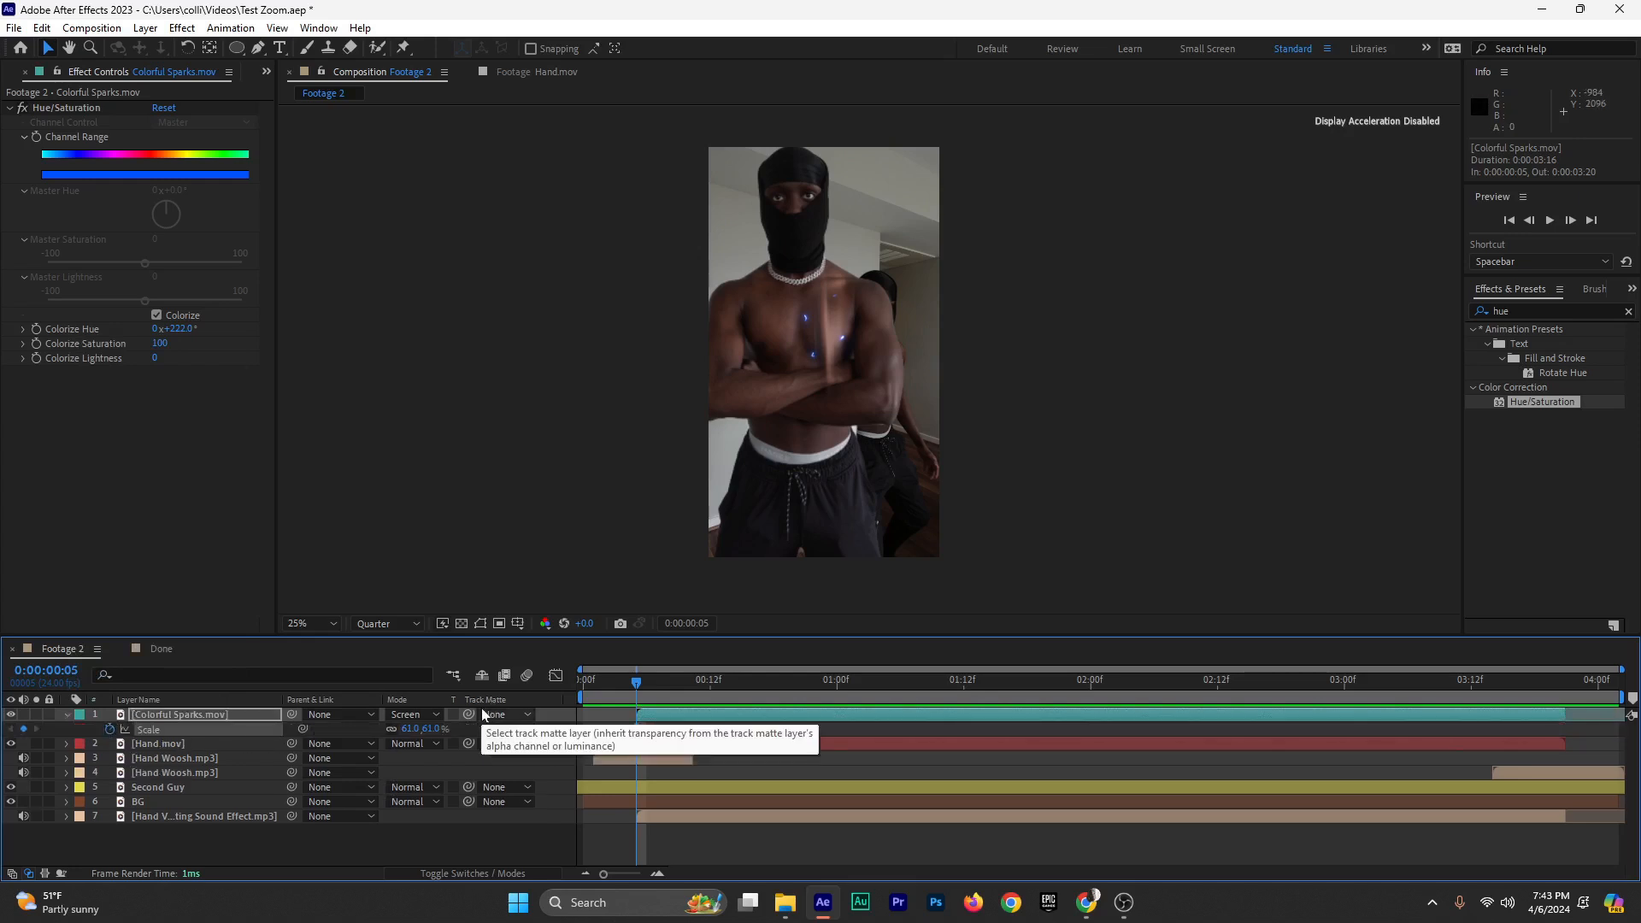
pyautogui.hotkey('shift', 'p')
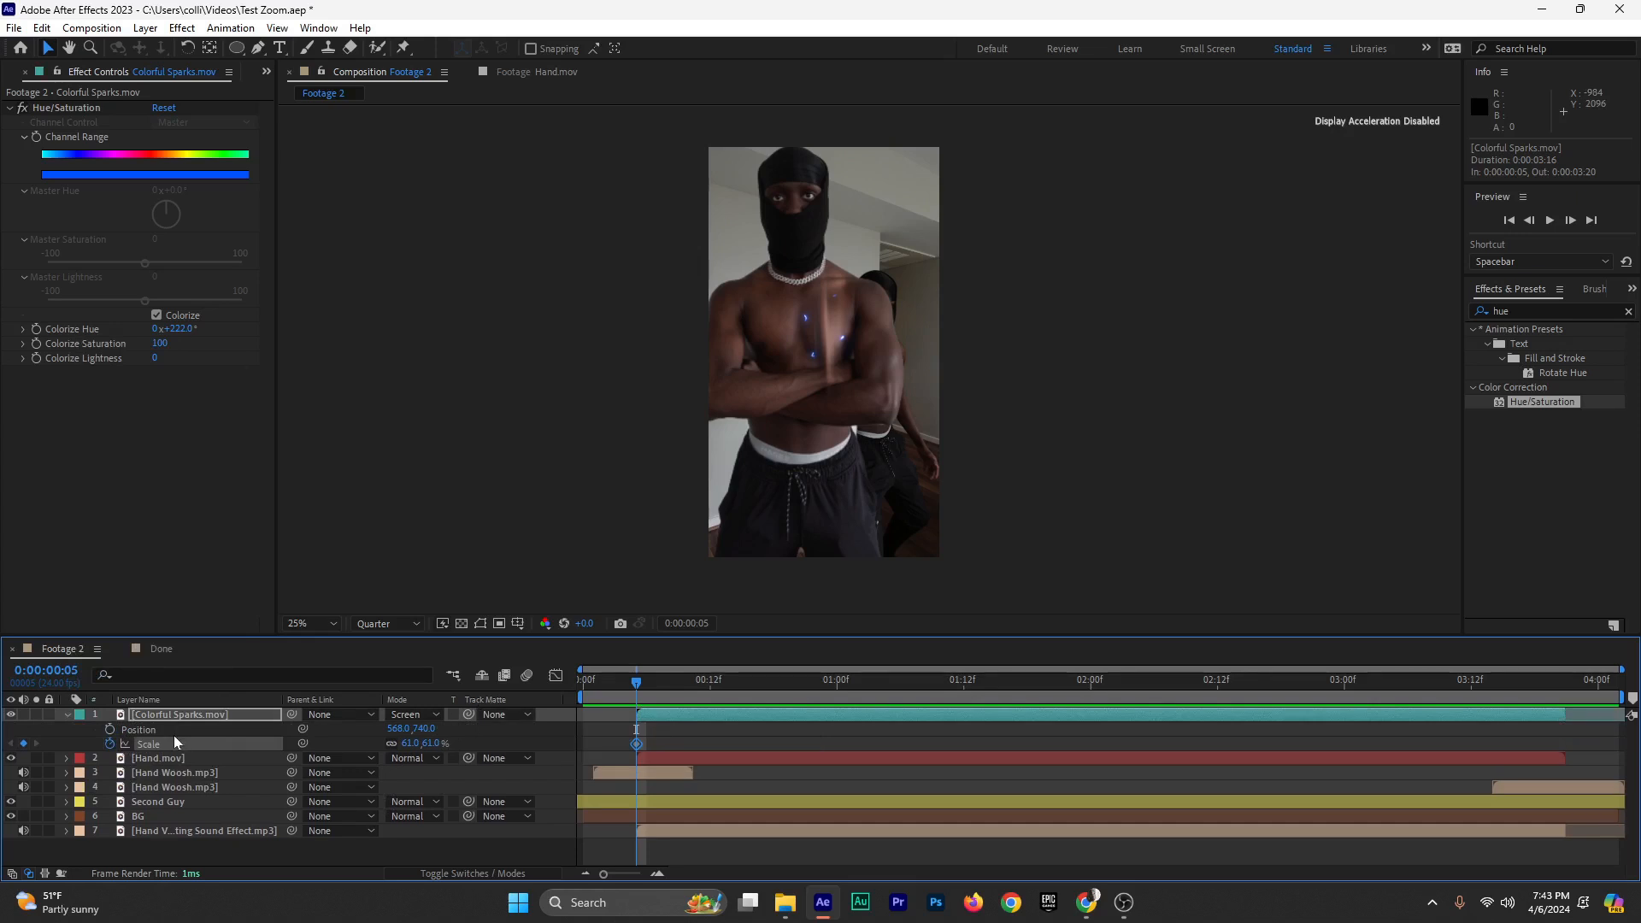
pyautogui.click(109, 730)
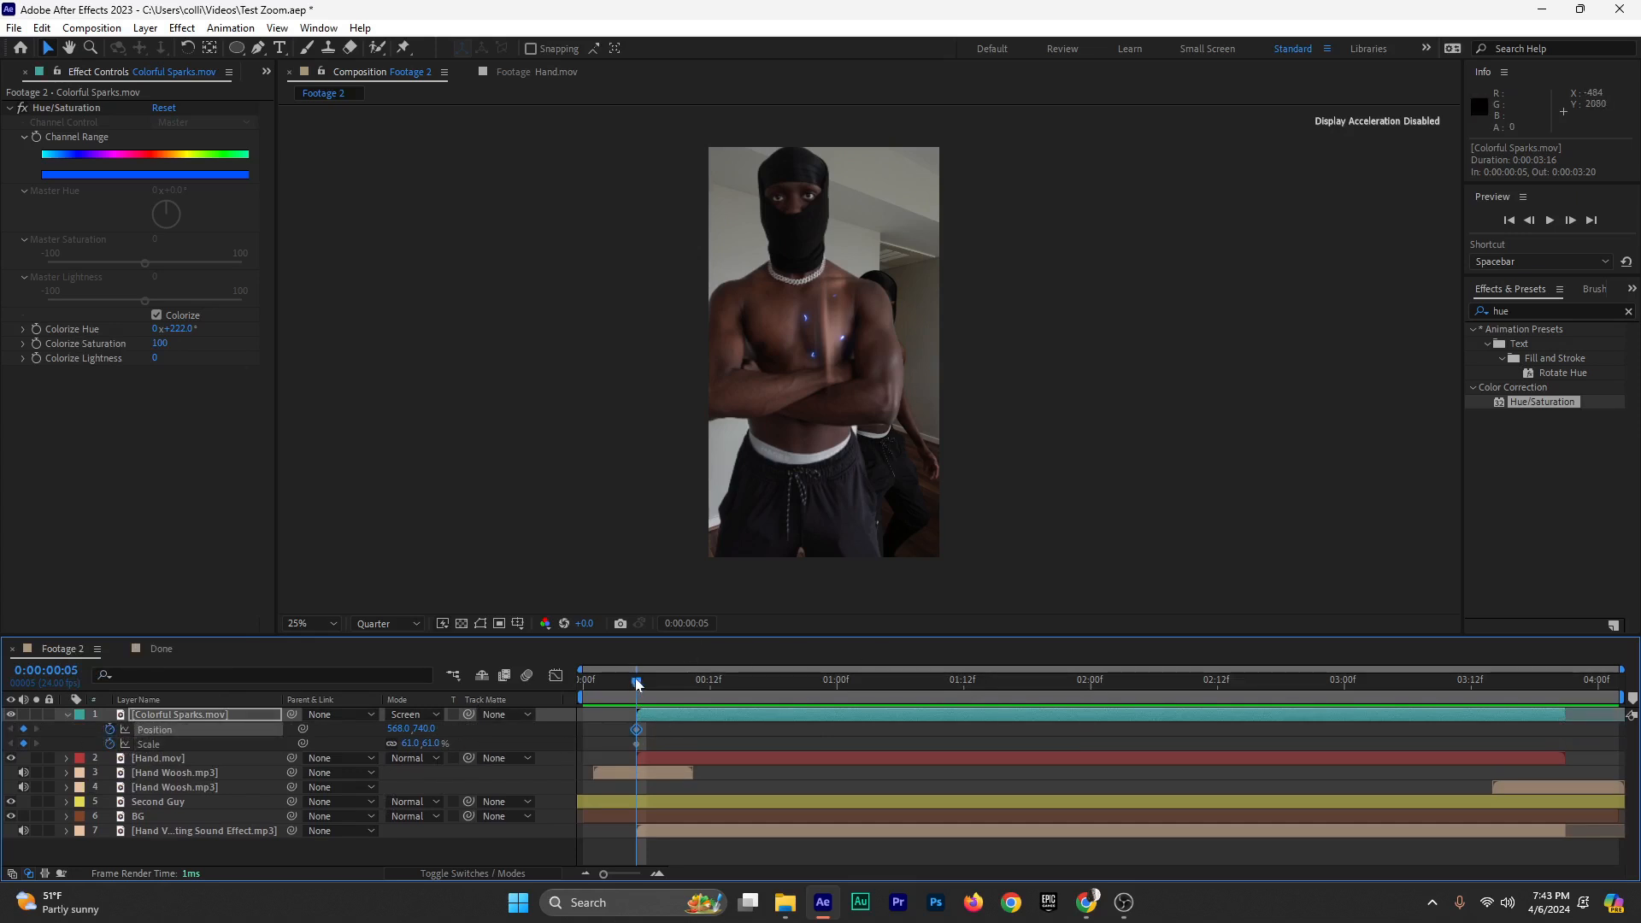
# At 0:00:00:13, move the sparks onto the hand at about 520, 804 and set their scale to 54%
pyautogui.moveTo(637, 684); pyautogui.dragTo(726, 708)
pyautogui.moveTo(853, 306); pyautogui.dragTo(843, 320)
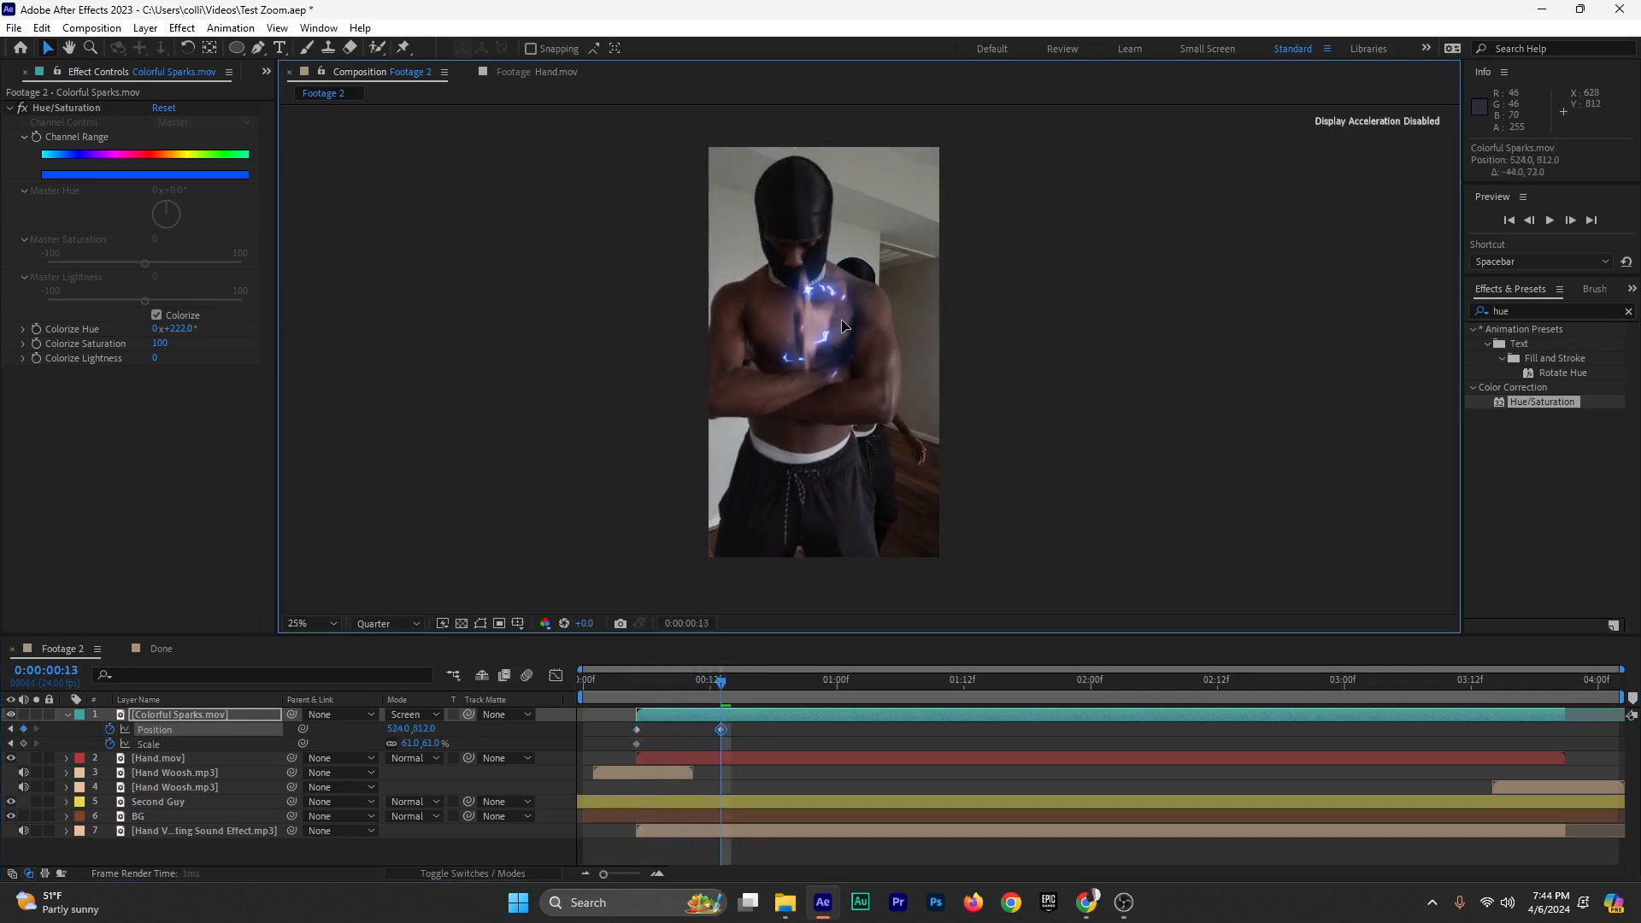
pyautogui.moveTo(439, 743); pyautogui.dragTo(426, 744)
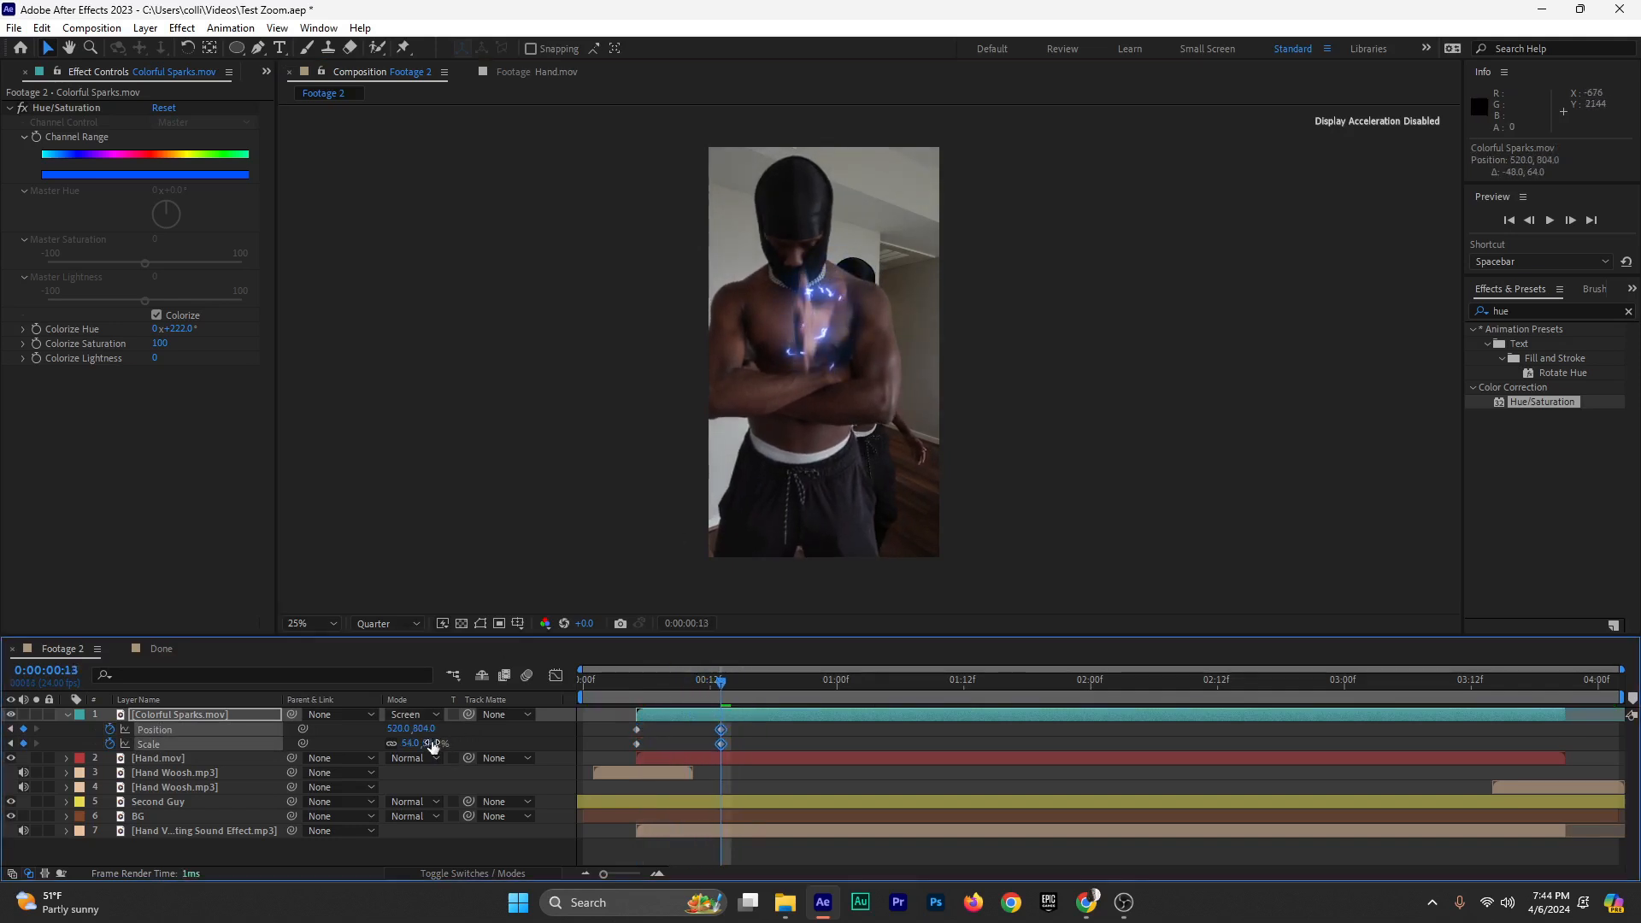
# Keyframe the sparks' position to follow the hand: 556, 804 at 0:00:00:23 and about 596, 848 at 0:00:01:09
pyautogui.moveTo(735, 675); pyautogui.dragTo(827, 684)
pyautogui.moveTo(825, 363); pyautogui.dragTo(833, 363)
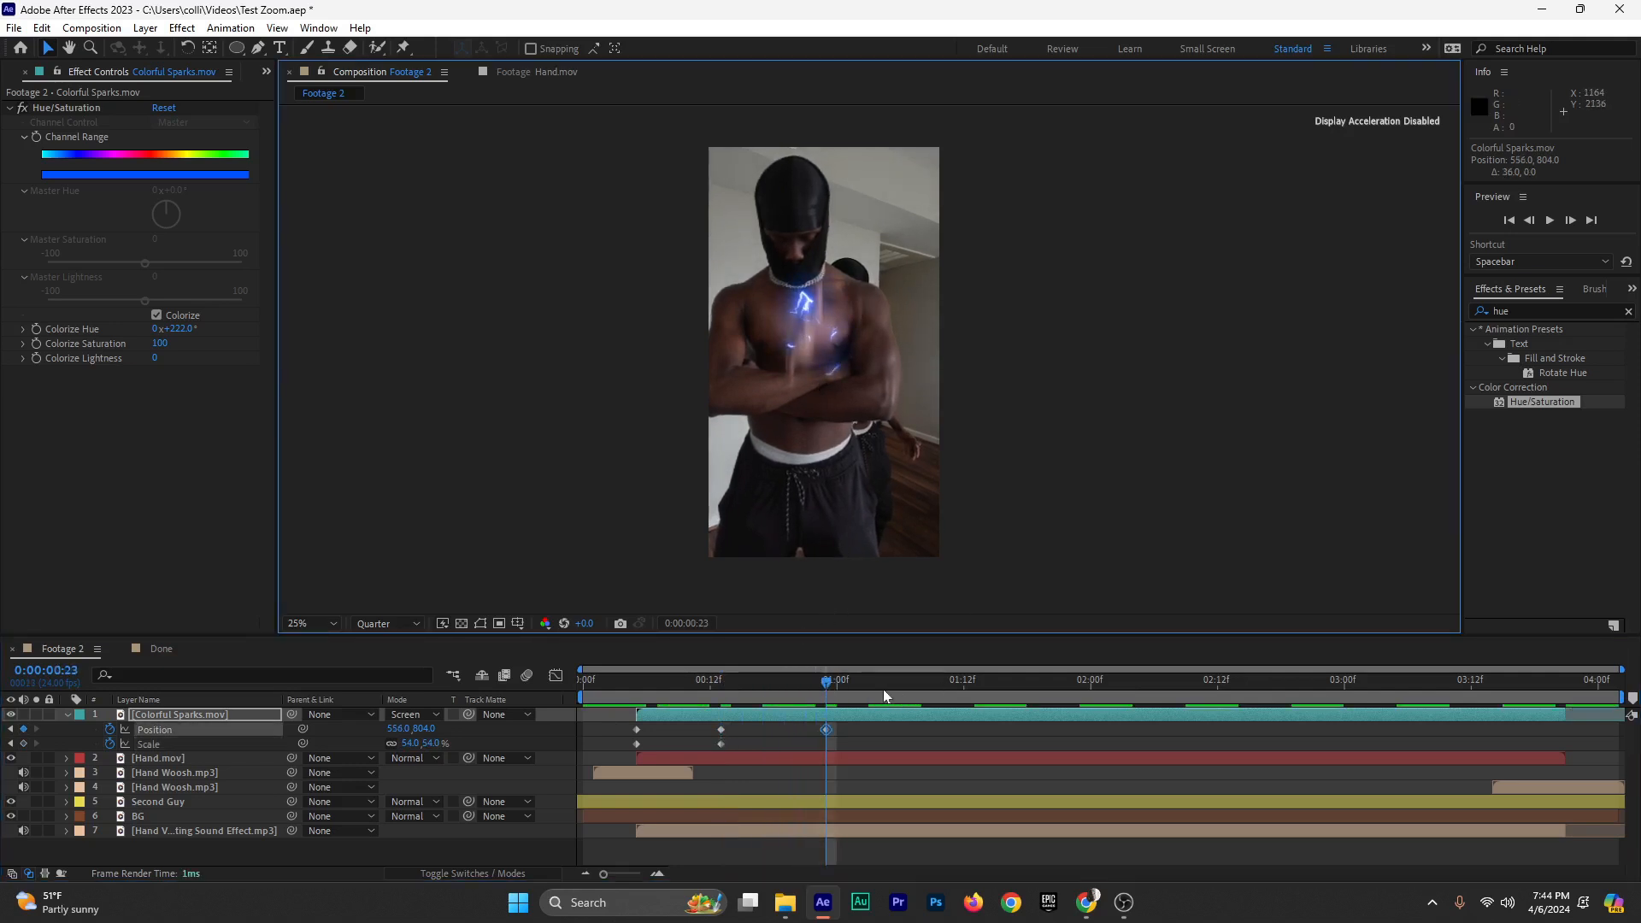
pyautogui.moveTo(883, 686); pyautogui.dragTo(931, 687)
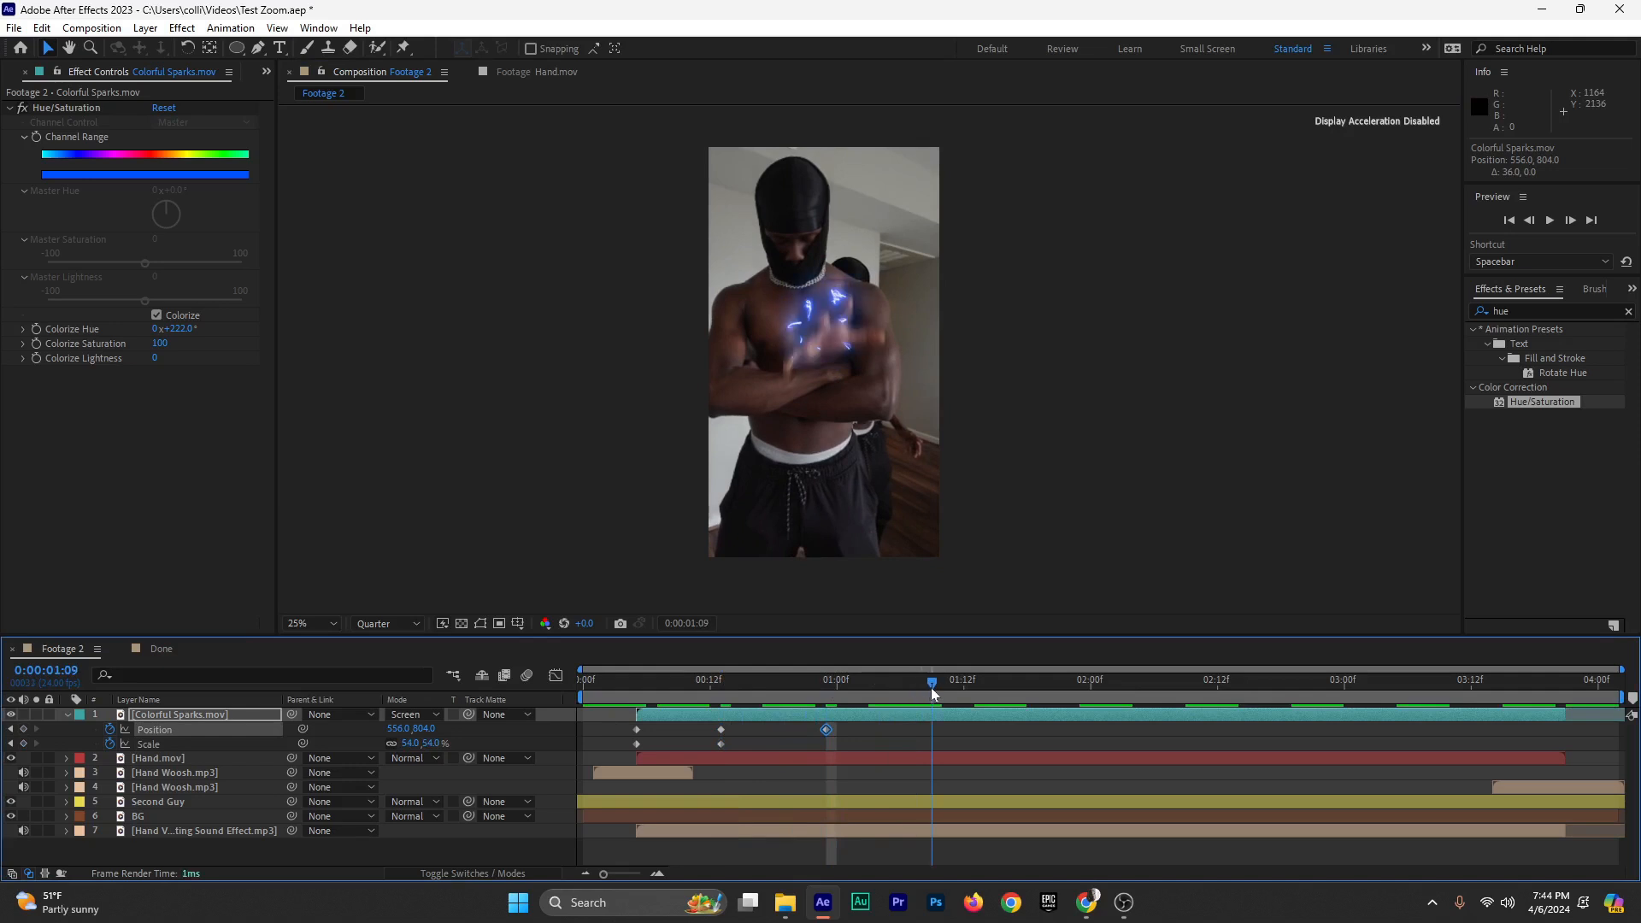
pyautogui.moveTo(828, 338); pyautogui.dragTo(837, 348)
# Keyframe the sparks' position on the moving hand at intervals from 0:00:02:05 on, finishing with 524, 796 at 0:00:03:11
pyautogui.moveTo(1086, 692); pyautogui.dragTo(1147, 691)
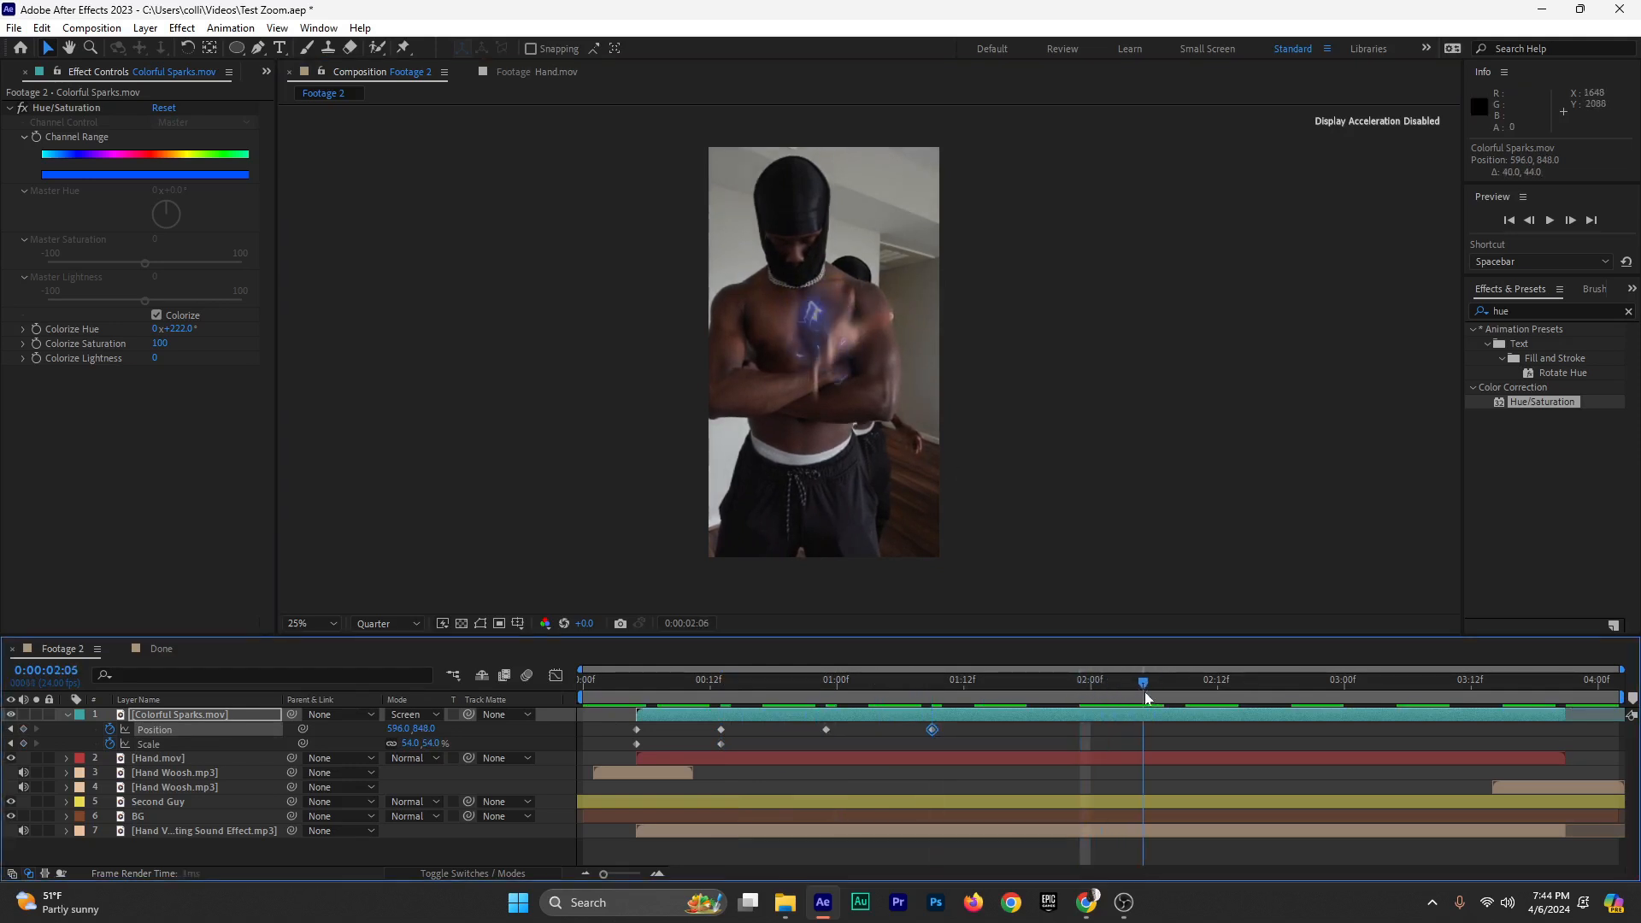
pyautogui.moveTo(826, 344); pyautogui.dragTo(891, 373)
pyautogui.click(1250, 688)
pyautogui.click(1359, 683)
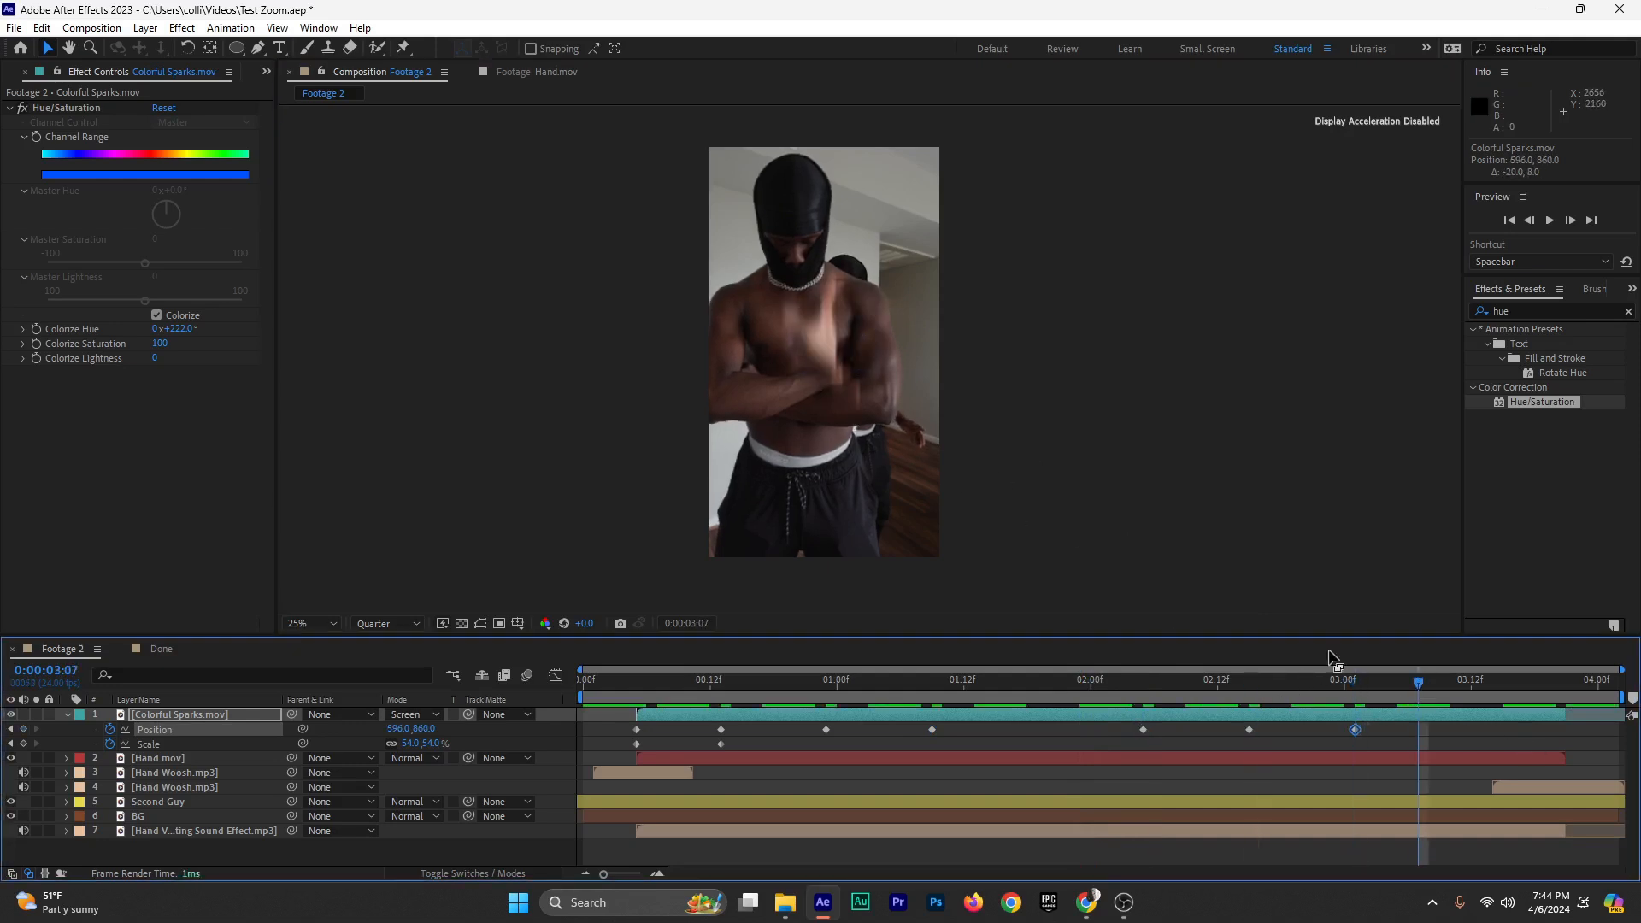
pyautogui.moveTo(1413, 697); pyautogui.dragTo(1461, 703)
pyautogui.moveTo(853, 351); pyautogui.dragTo(838, 337)
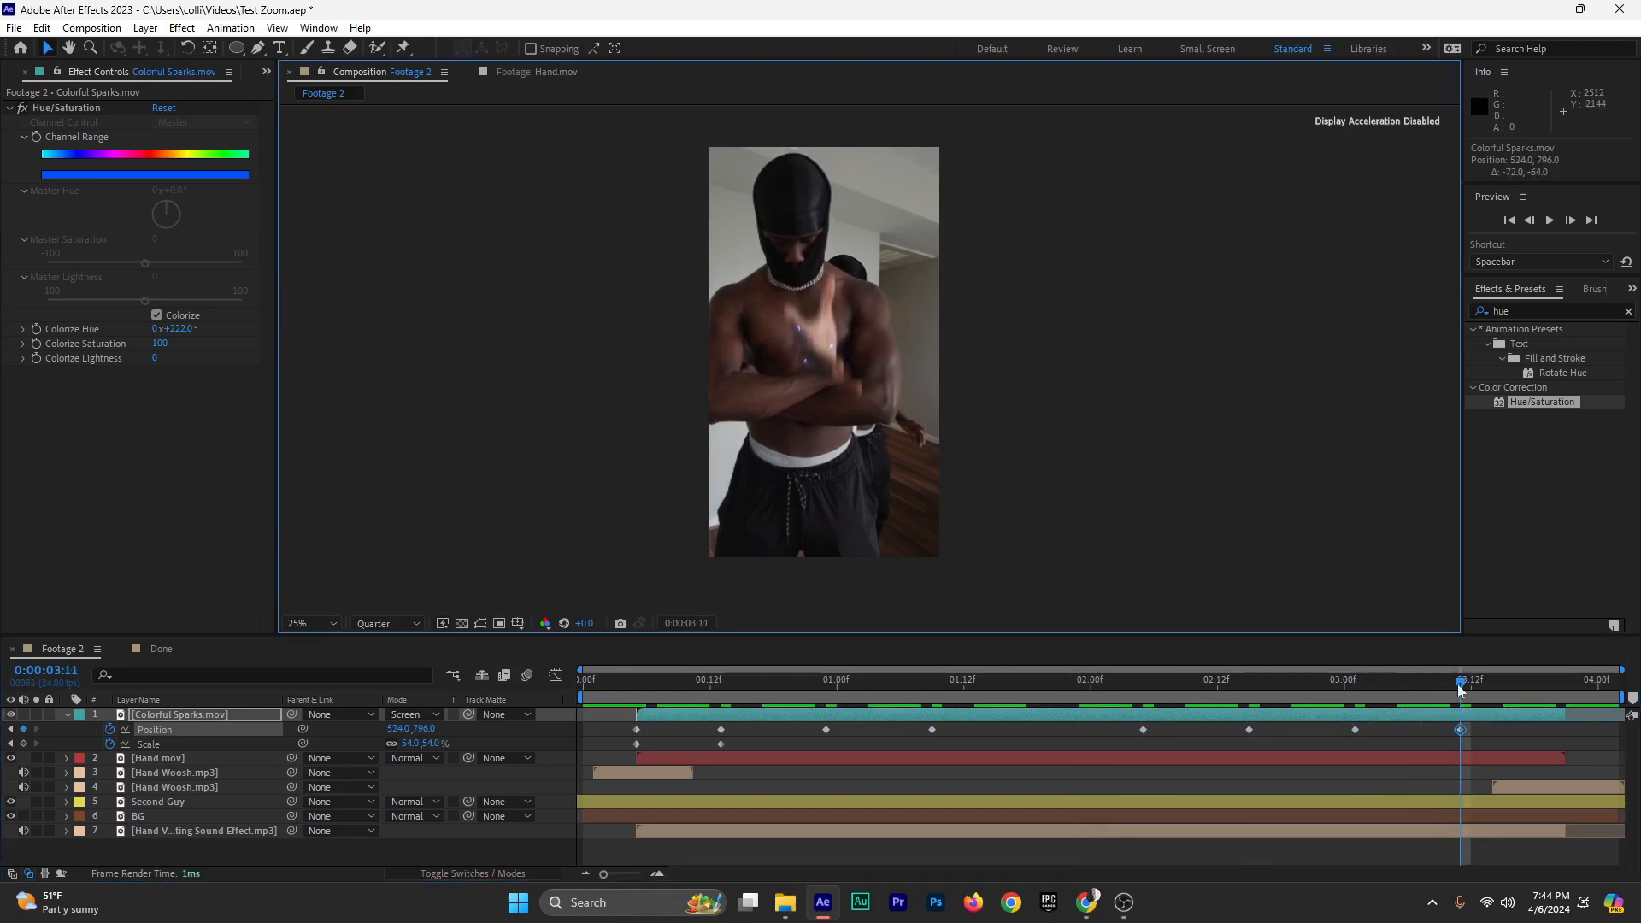
# Play the composition back from 0:00:00:01 to check how the sparks follow the hand
pyautogui.moveTo(1463, 696); pyautogui.dragTo(587, 776)
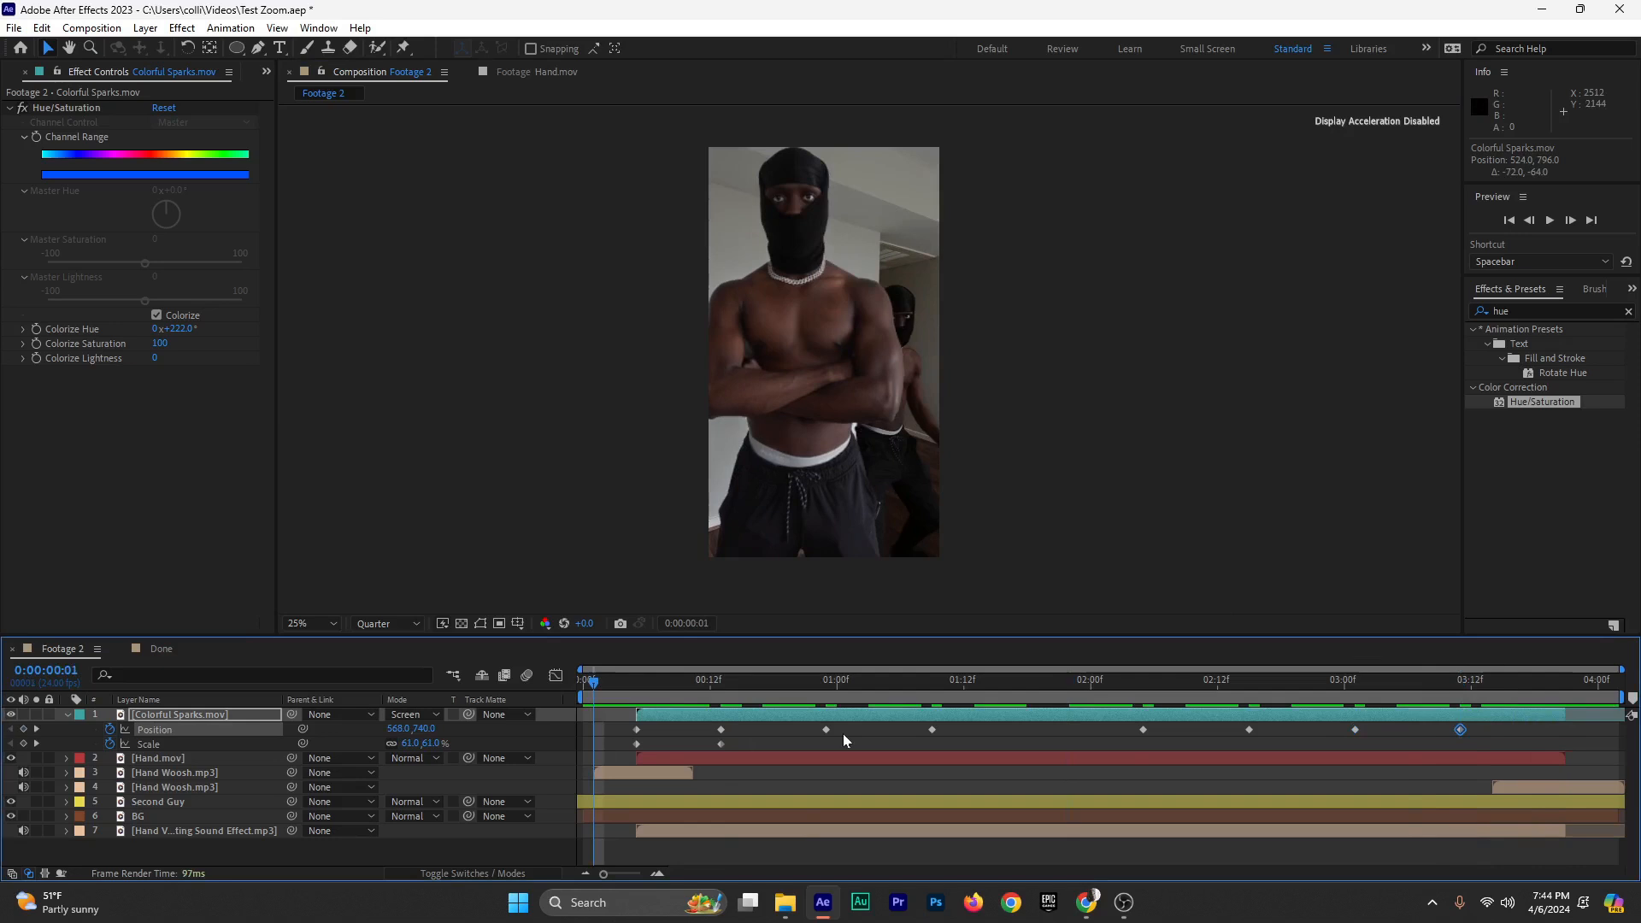
pyautogui.press('space')
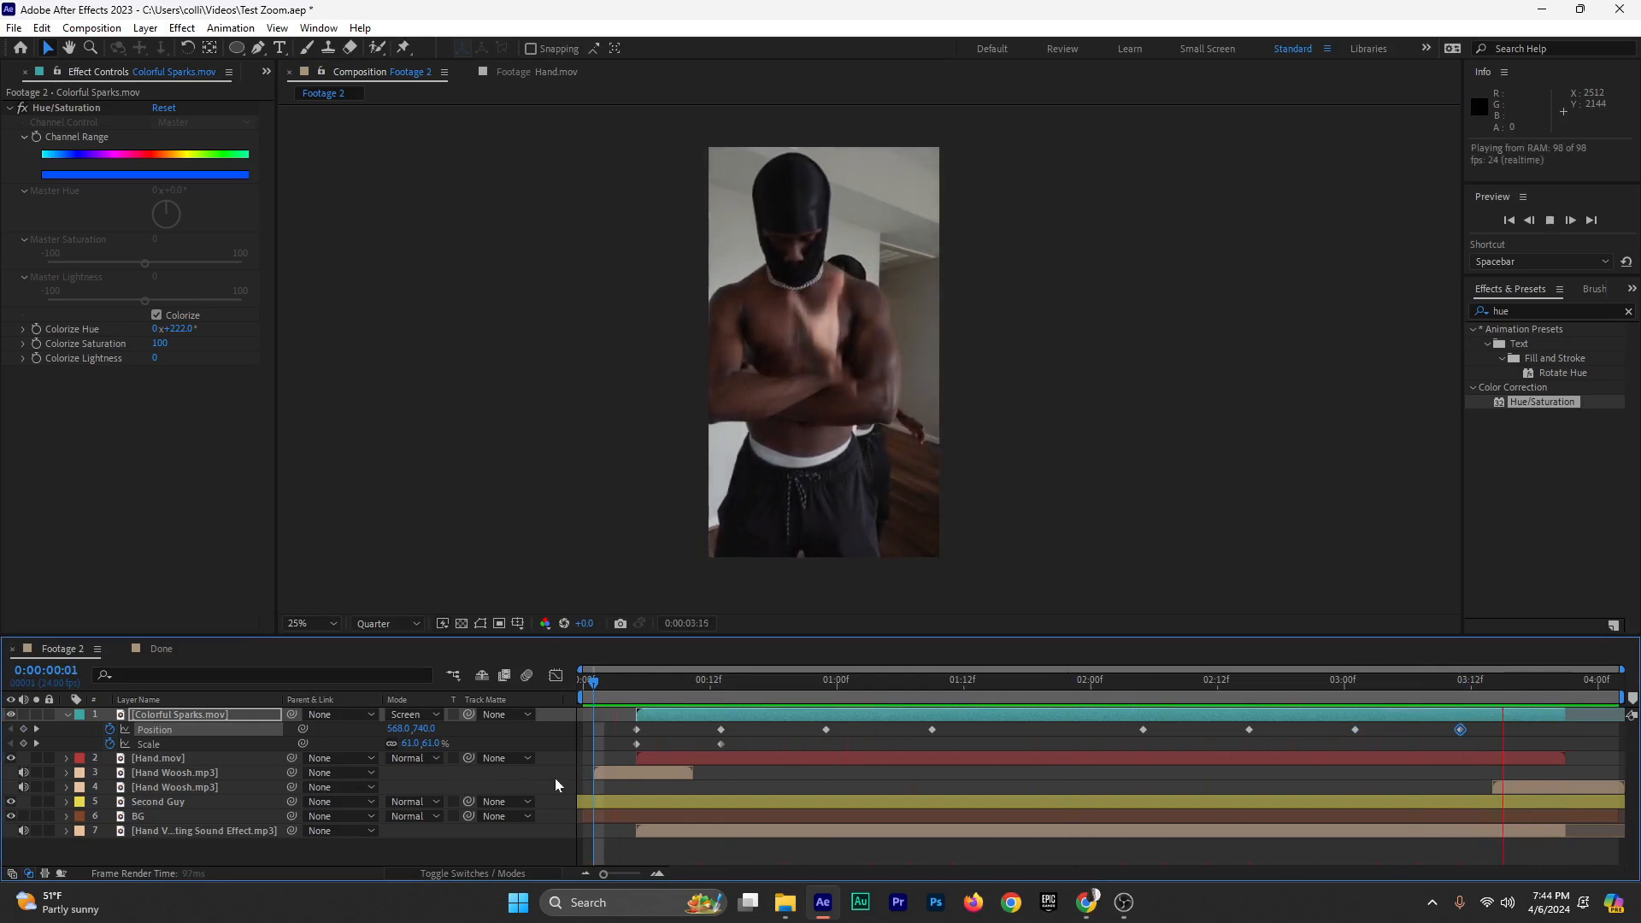
pyautogui.click(67, 716)
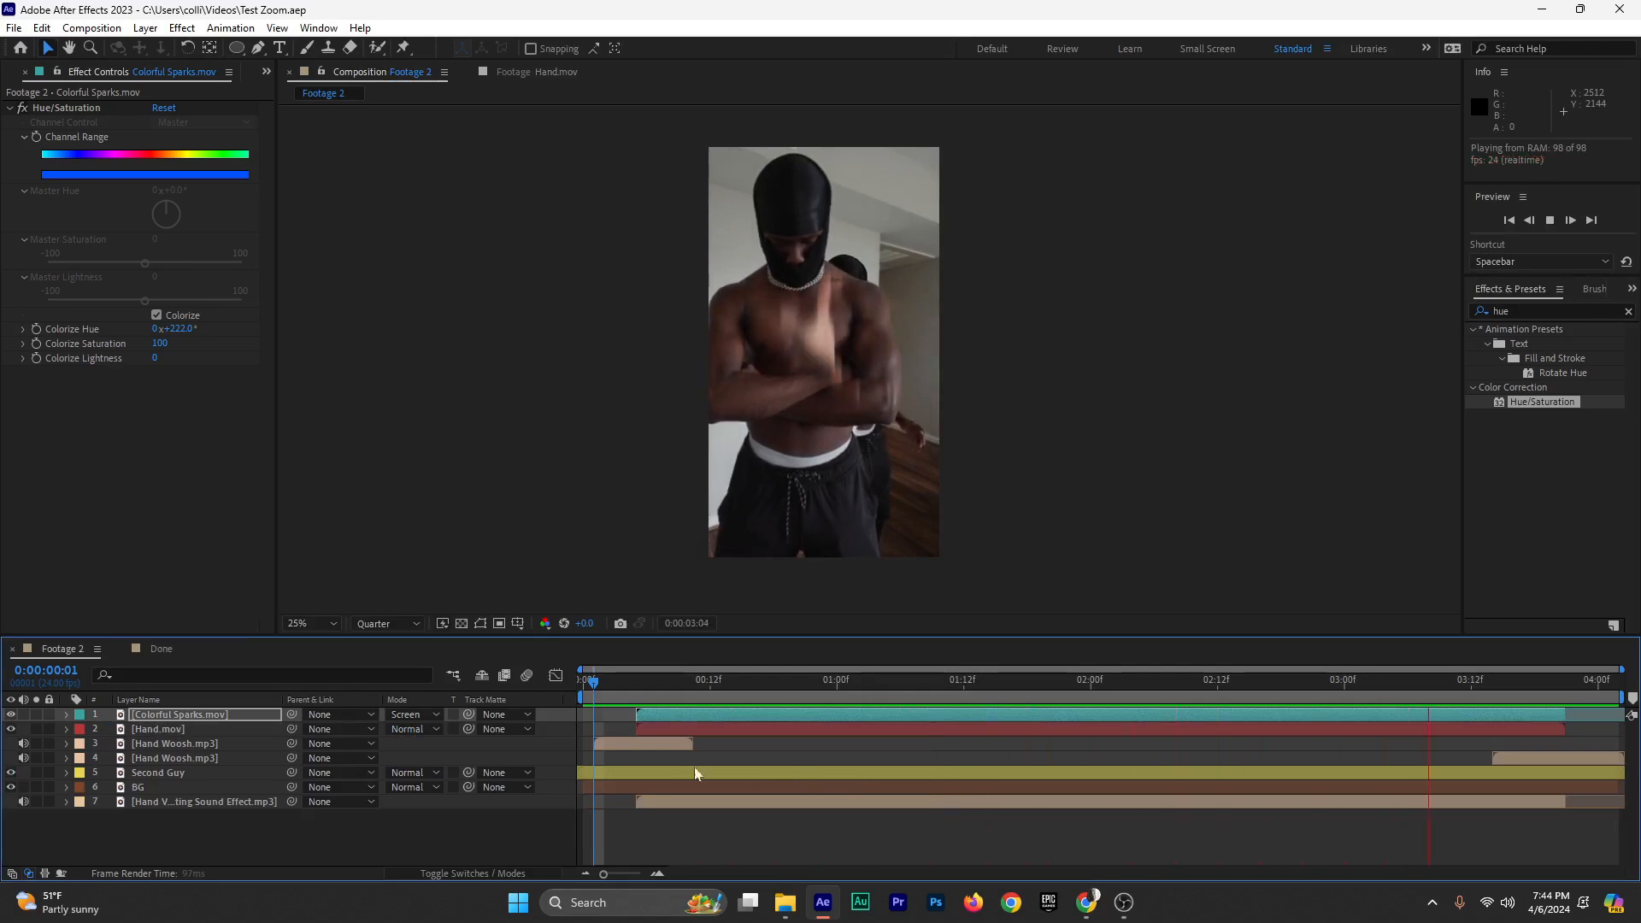
pyautogui.press('space')
# Return to 0:00:00:05 and create a new adjustment layer named "Flicker + Dist"
pyautogui.moveTo(595, 685); pyautogui.dragTo(635, 725)
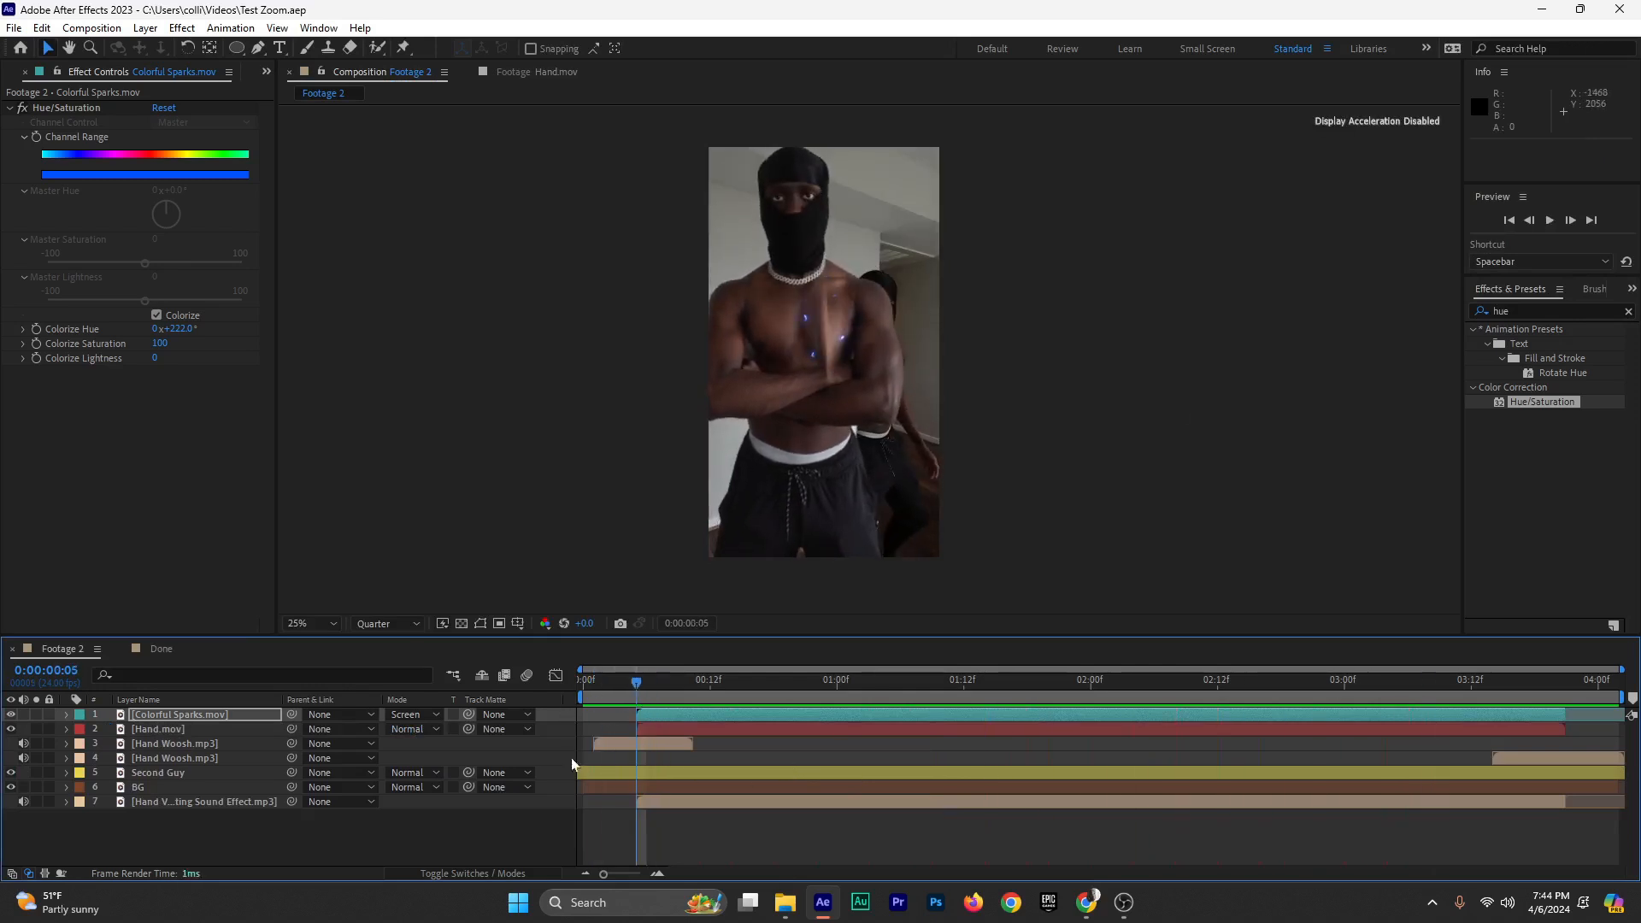
pyautogui.rightClick(265, 842)
pyautogui.moveTo(346, 629)
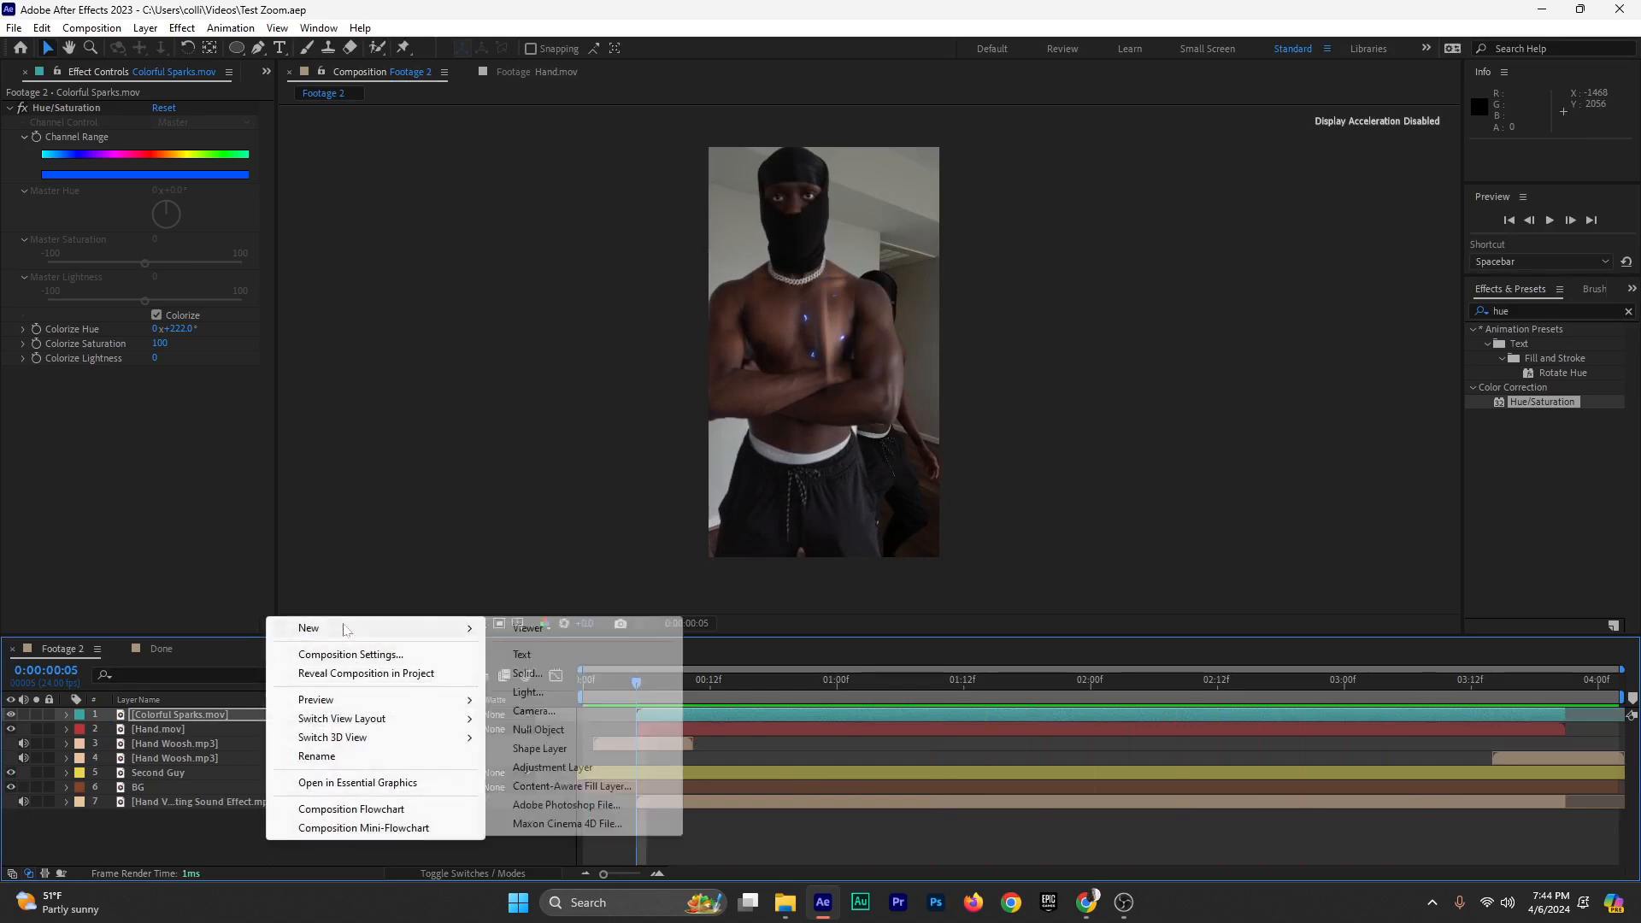
pyautogui.click(556, 768)
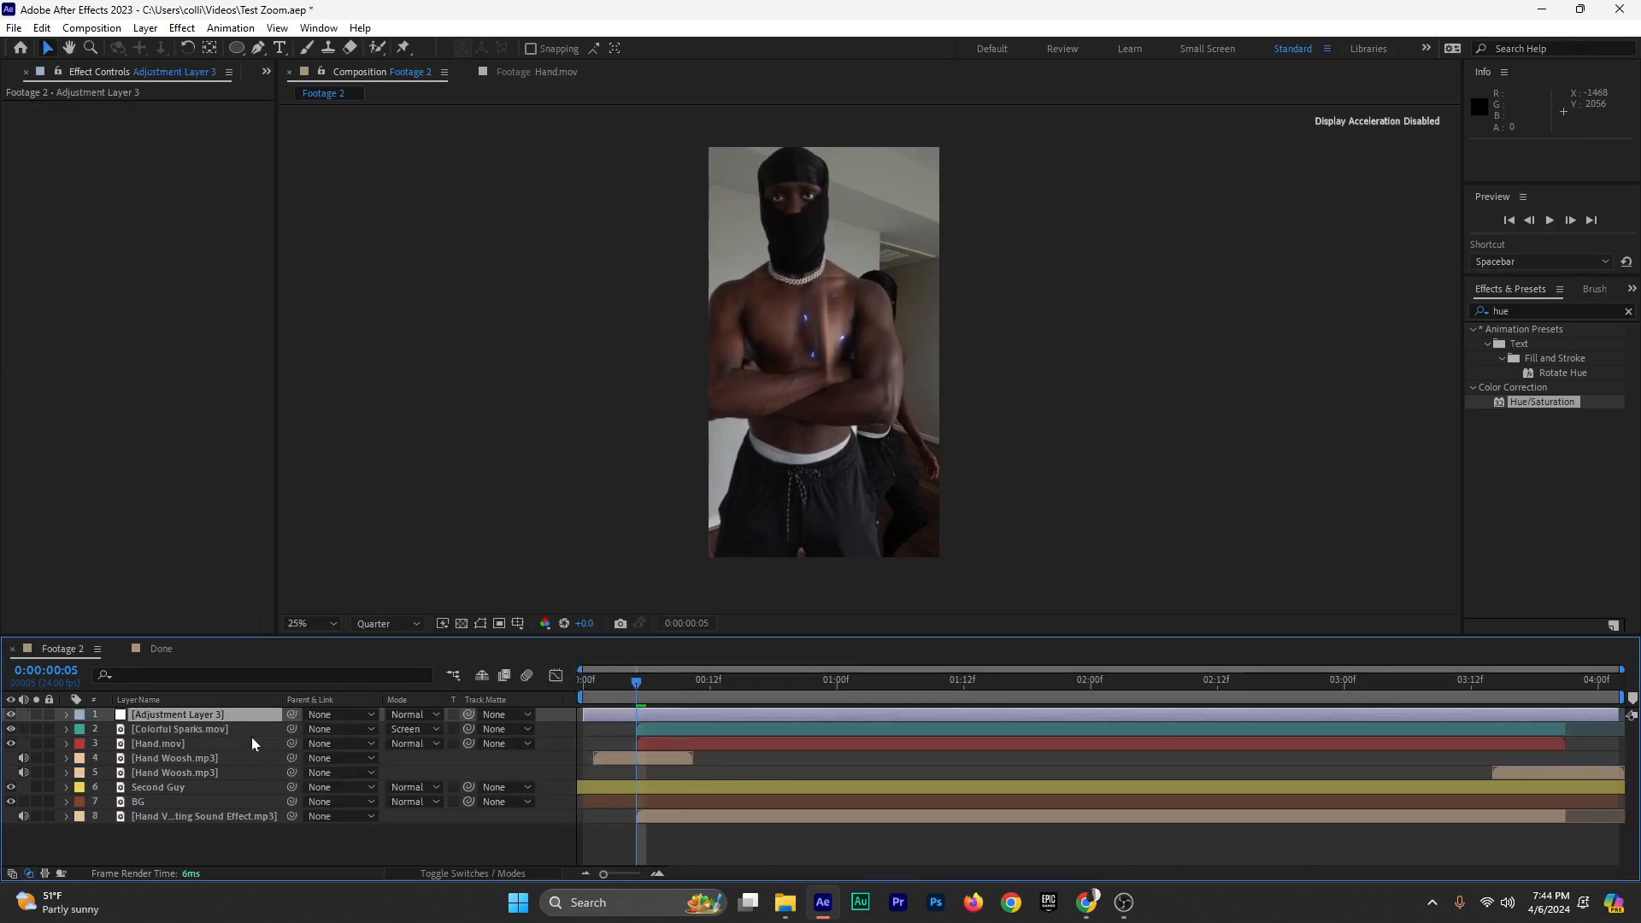
pyautogui.press('Return')
pyautogui.write('Flicker + Dist')
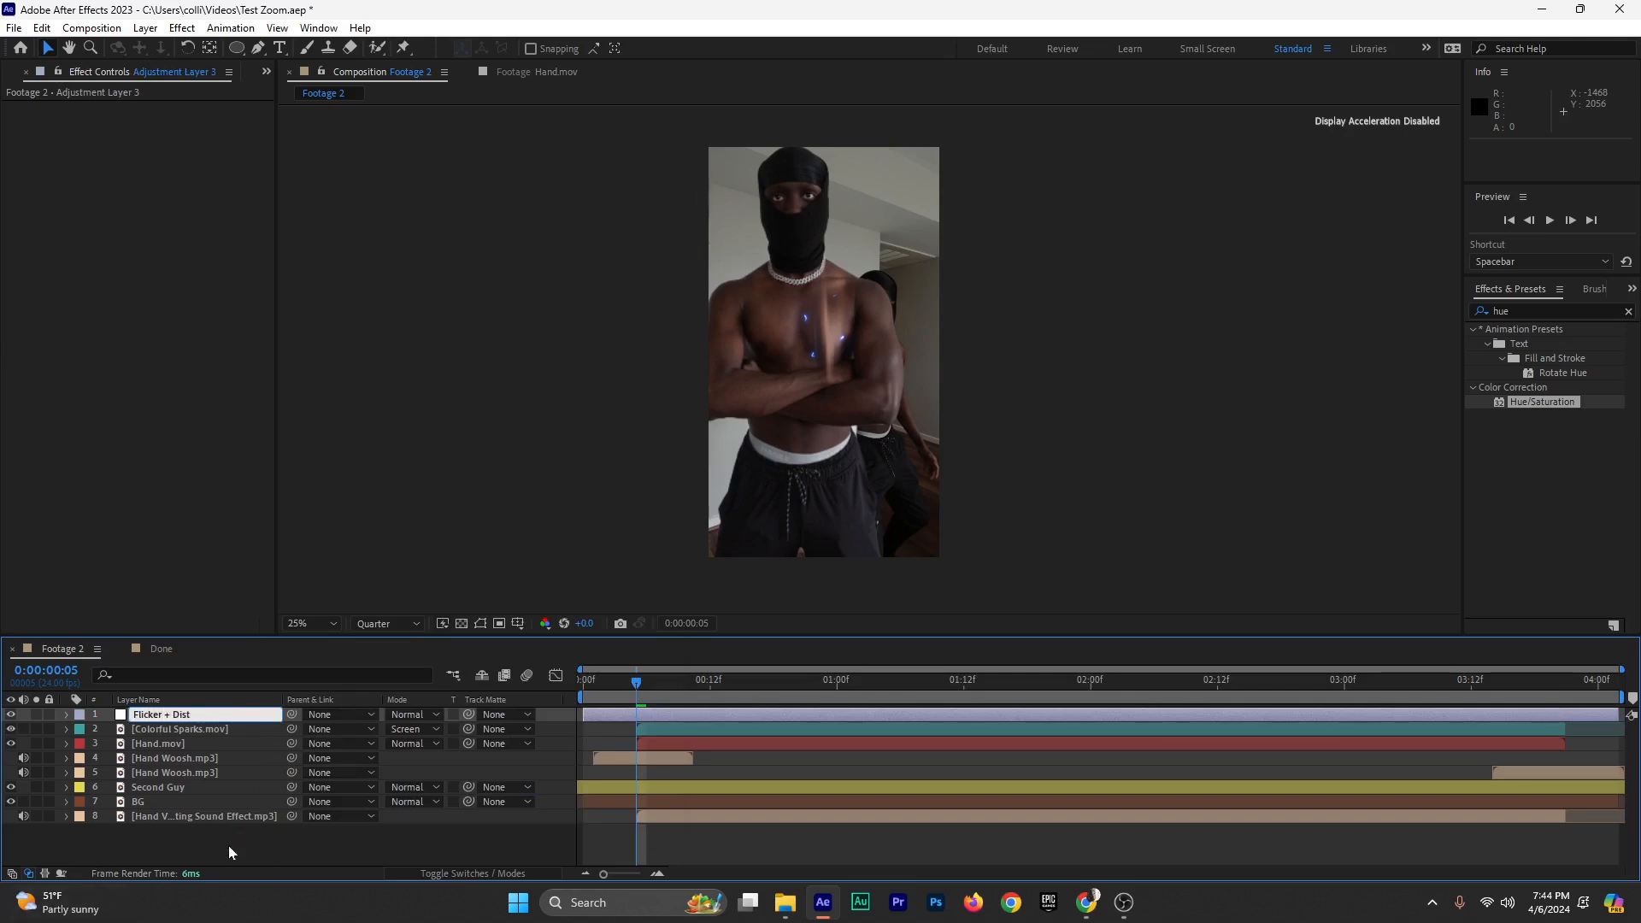
pyautogui.click(228, 844)
# Trim the Flicker + Dist layer to run from 0:00:00:05 to 0:00:03:20, matching the sparks clip
pyautogui.click(603, 715)
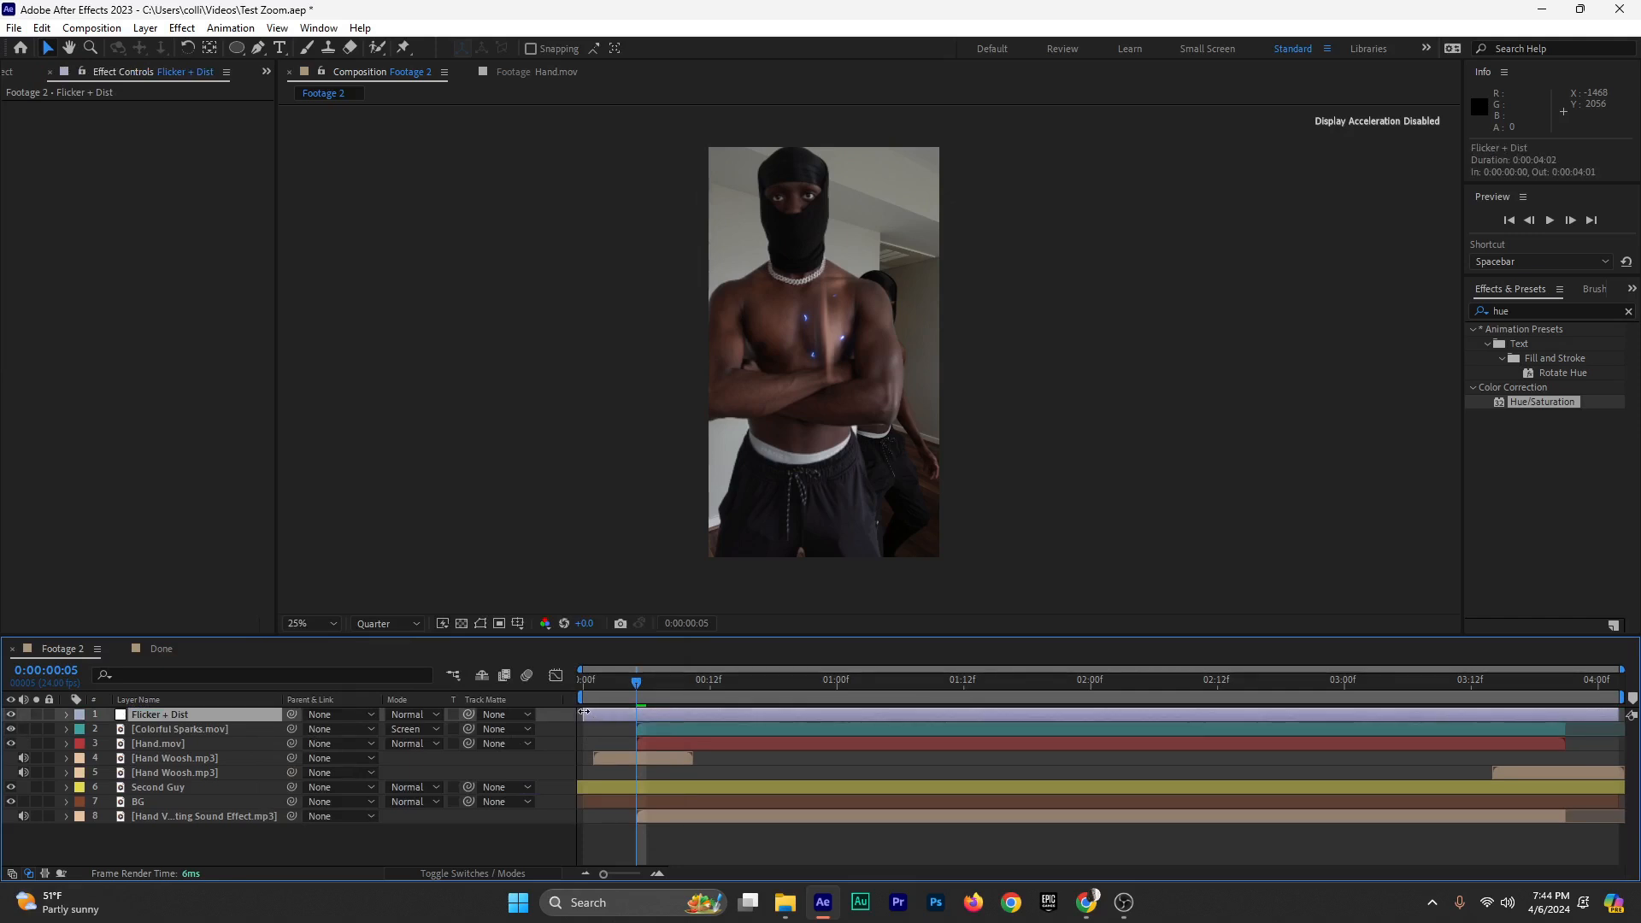
pyautogui.moveTo(584, 712); pyautogui.dragTo(638, 781)
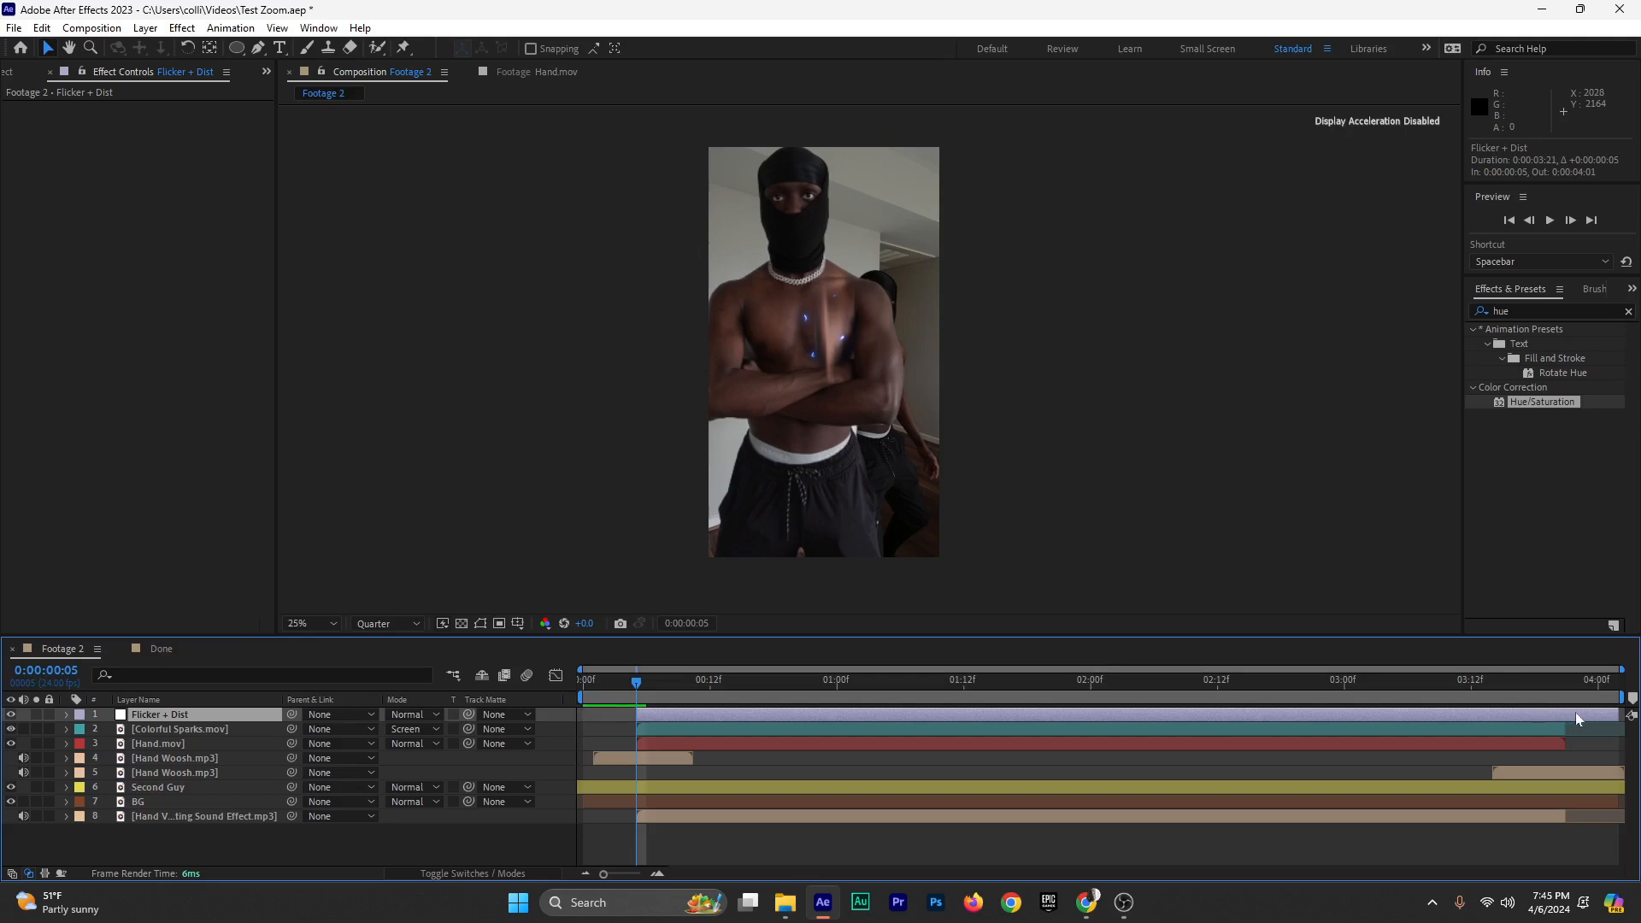
pyautogui.moveTo(1617, 715); pyautogui.dragTo(1565, 714)
pyautogui.moveTo(1566, 716)
pyautogui.mouseDown()
pyautogui.moveTo(1598, 718)
pyautogui.moveTo(1569, 740)
pyautogui.mouseUp()
# Find the Curves effect and apply it to the Flicker + Dist layer
pyautogui.click(1543, 312)
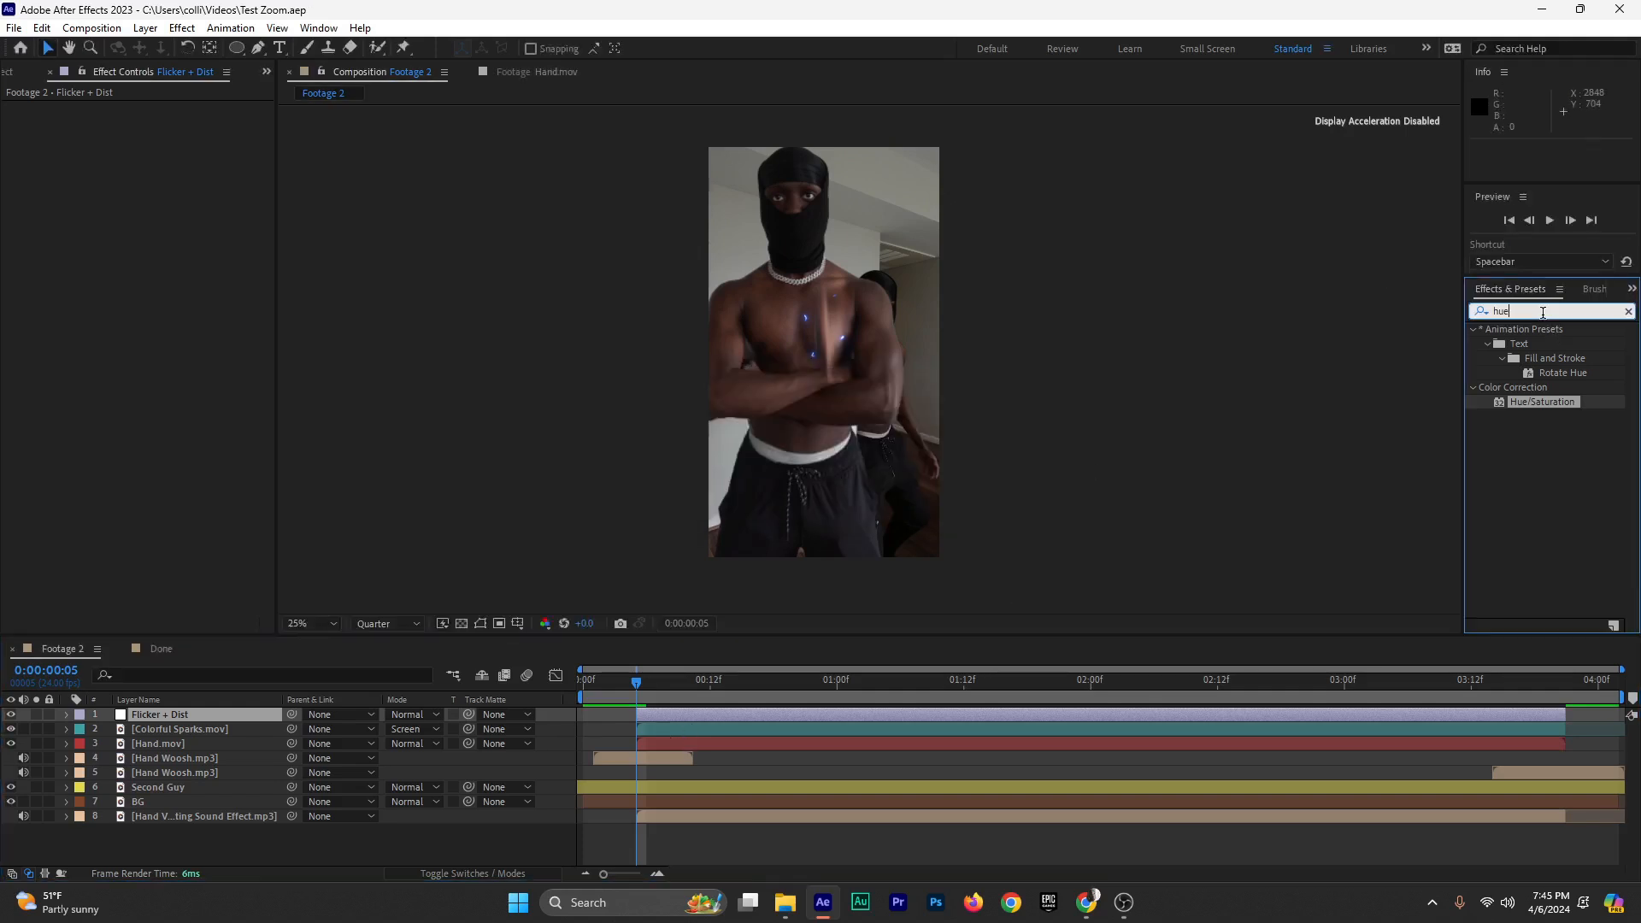
pyautogui.doubleClick(1542, 312)
pyautogui.write('curv')
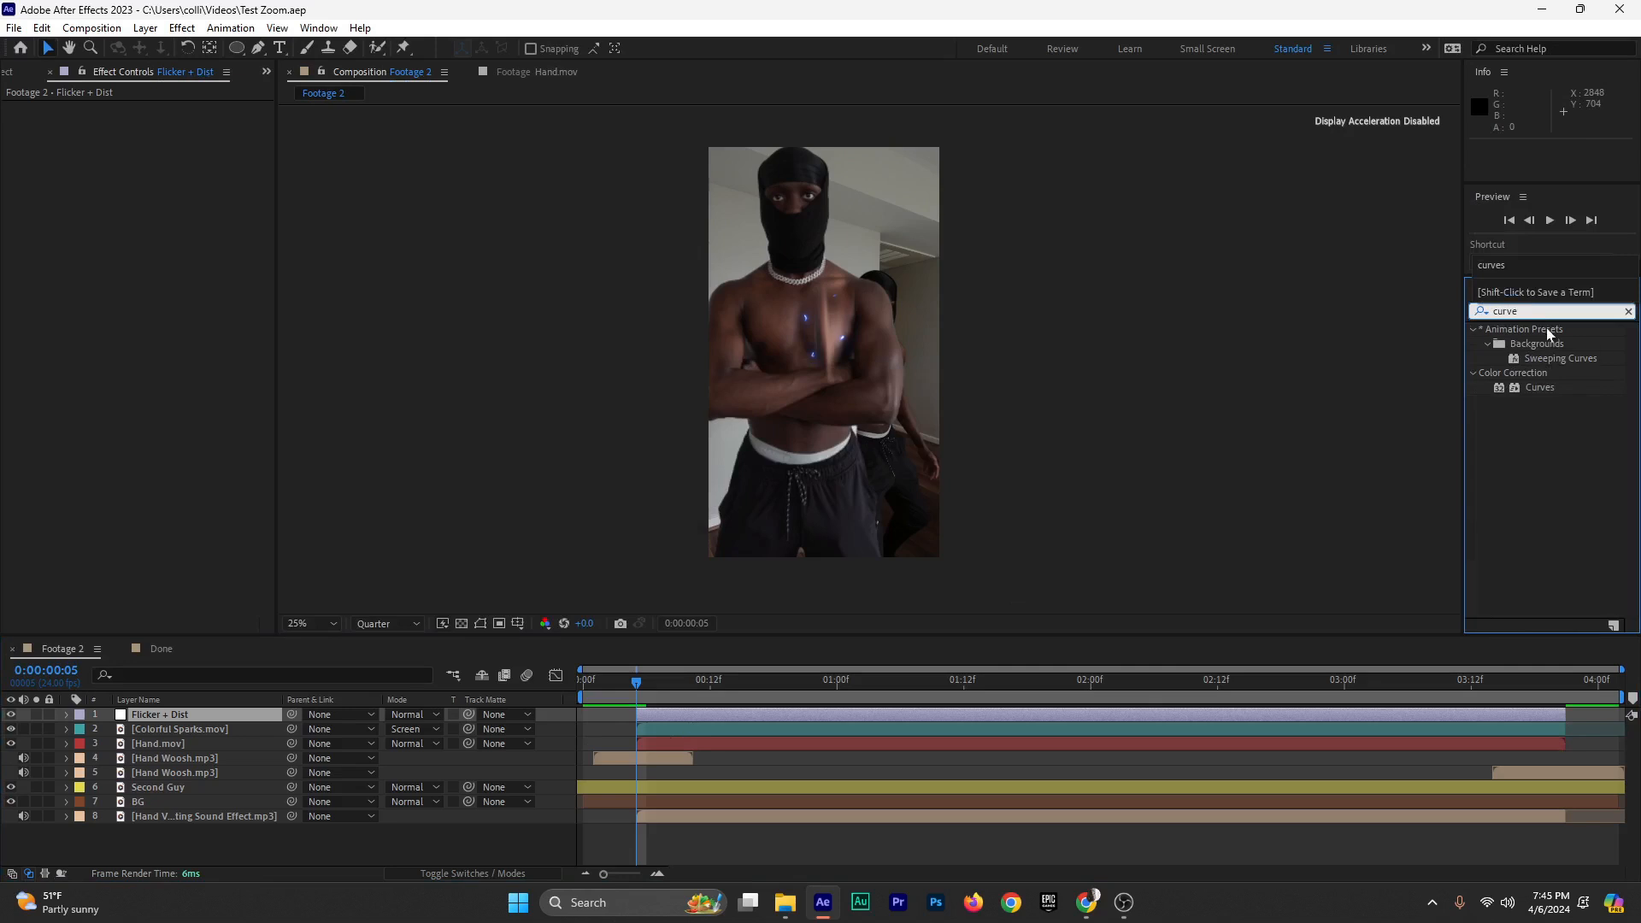
pyautogui.moveTo(1549, 388); pyautogui.dragTo(725, 716)
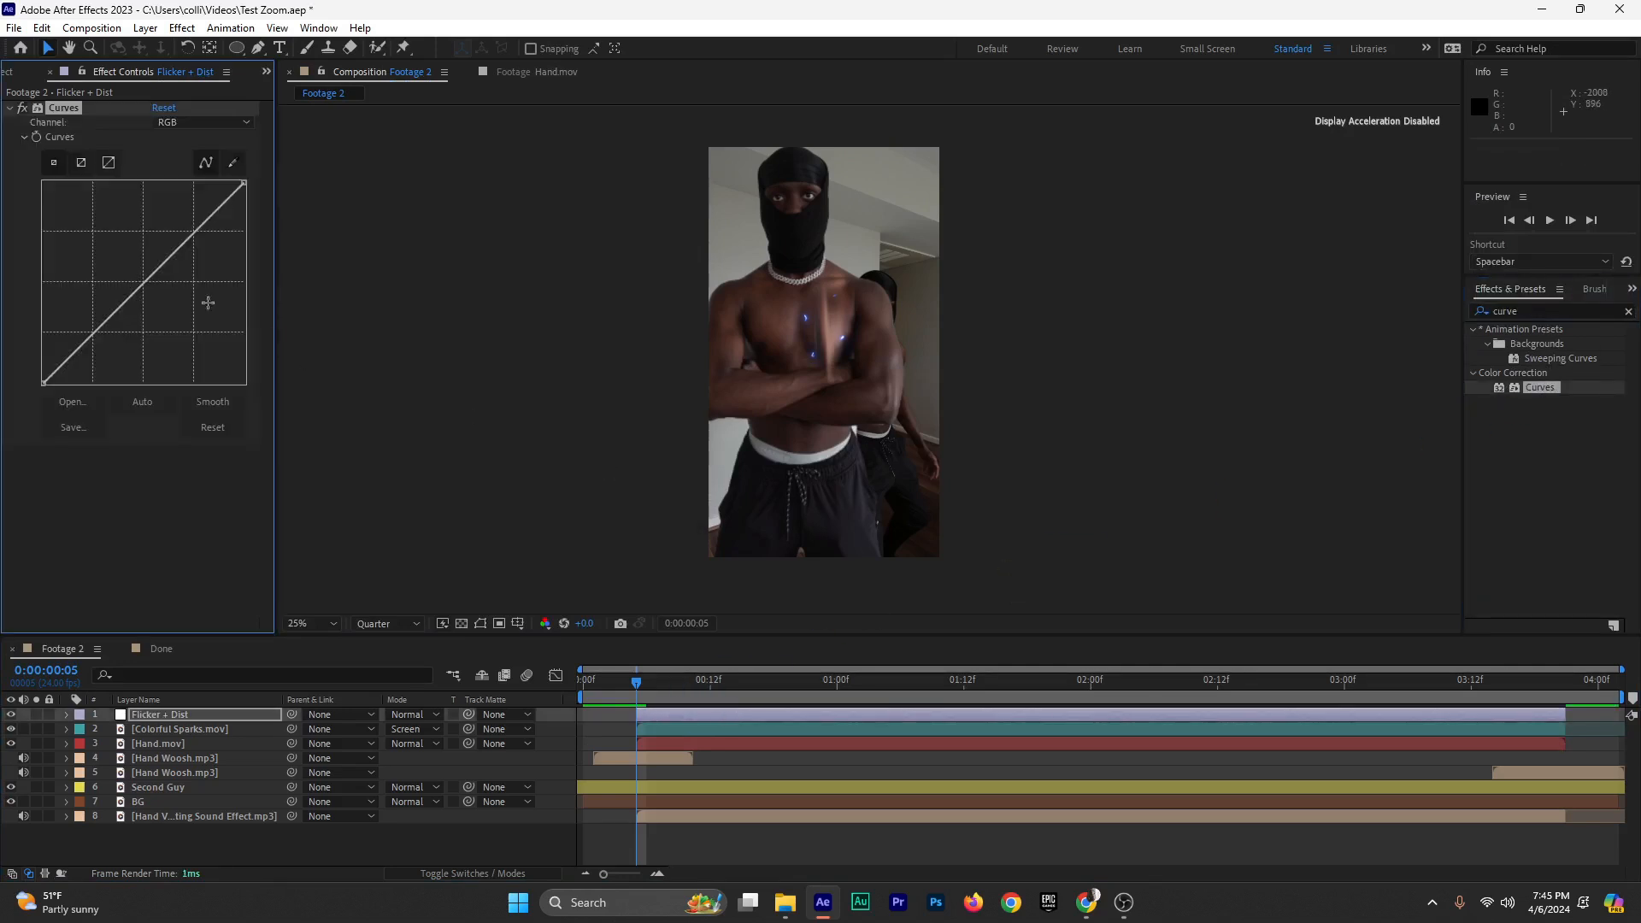
# Tint the adjustment layer blue in Curves by slightly raising RGB, strongly raising Blue and lowering Red
pyautogui.moveTo(139, 289); pyautogui.dragTo(124, 244)
pyautogui.click(171, 122)
pyautogui.click(179, 198)
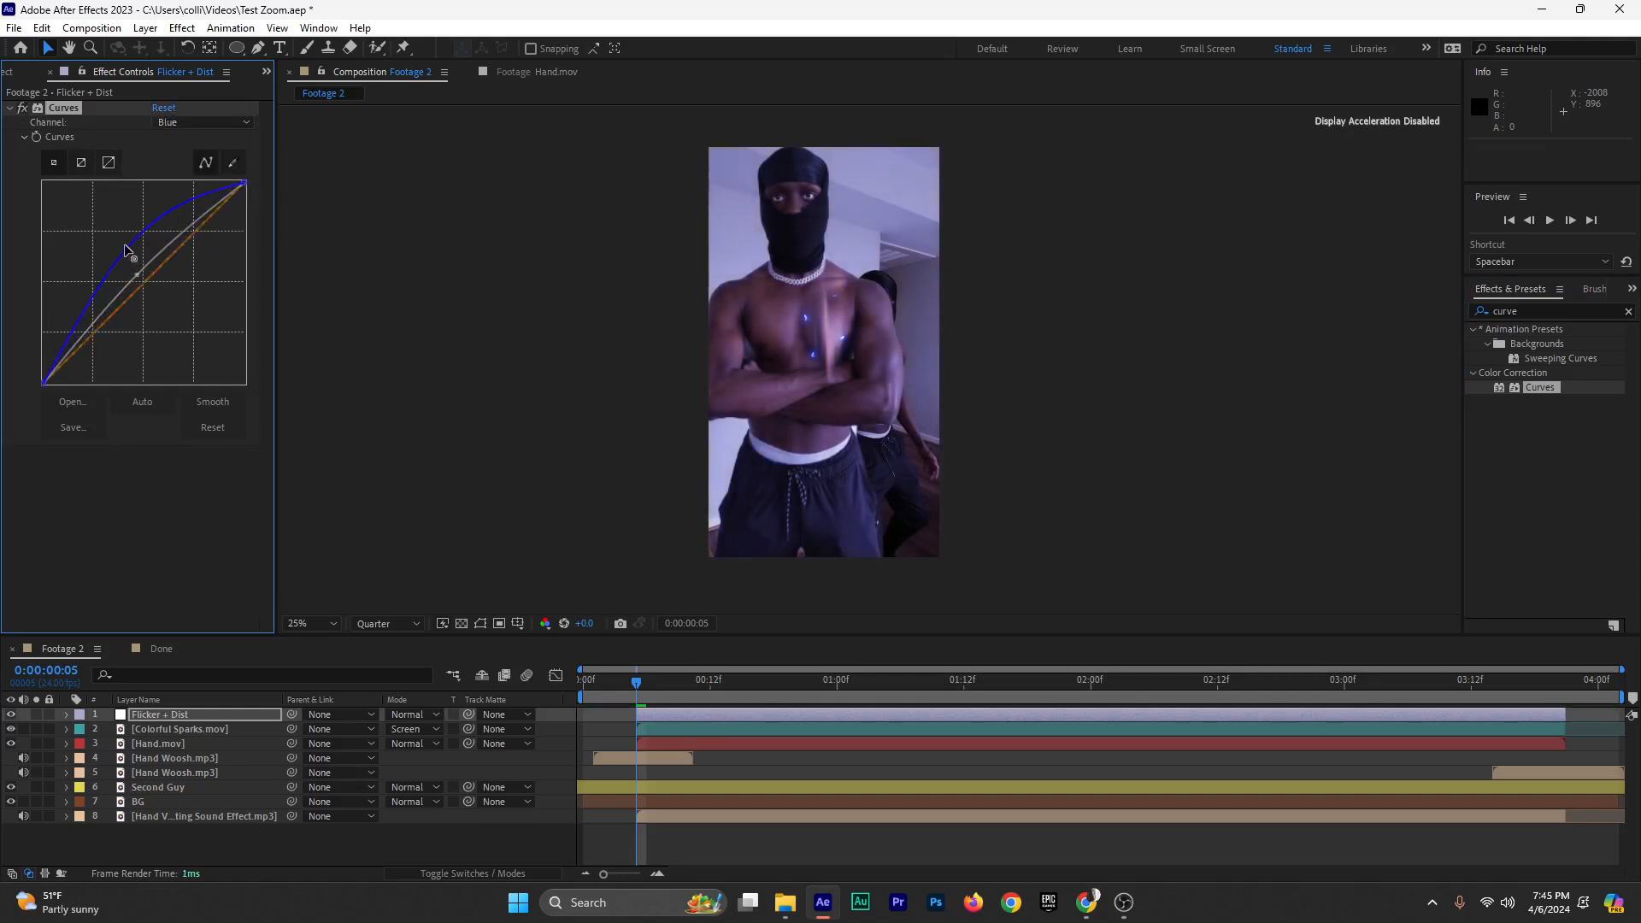
pyautogui.click(201, 128)
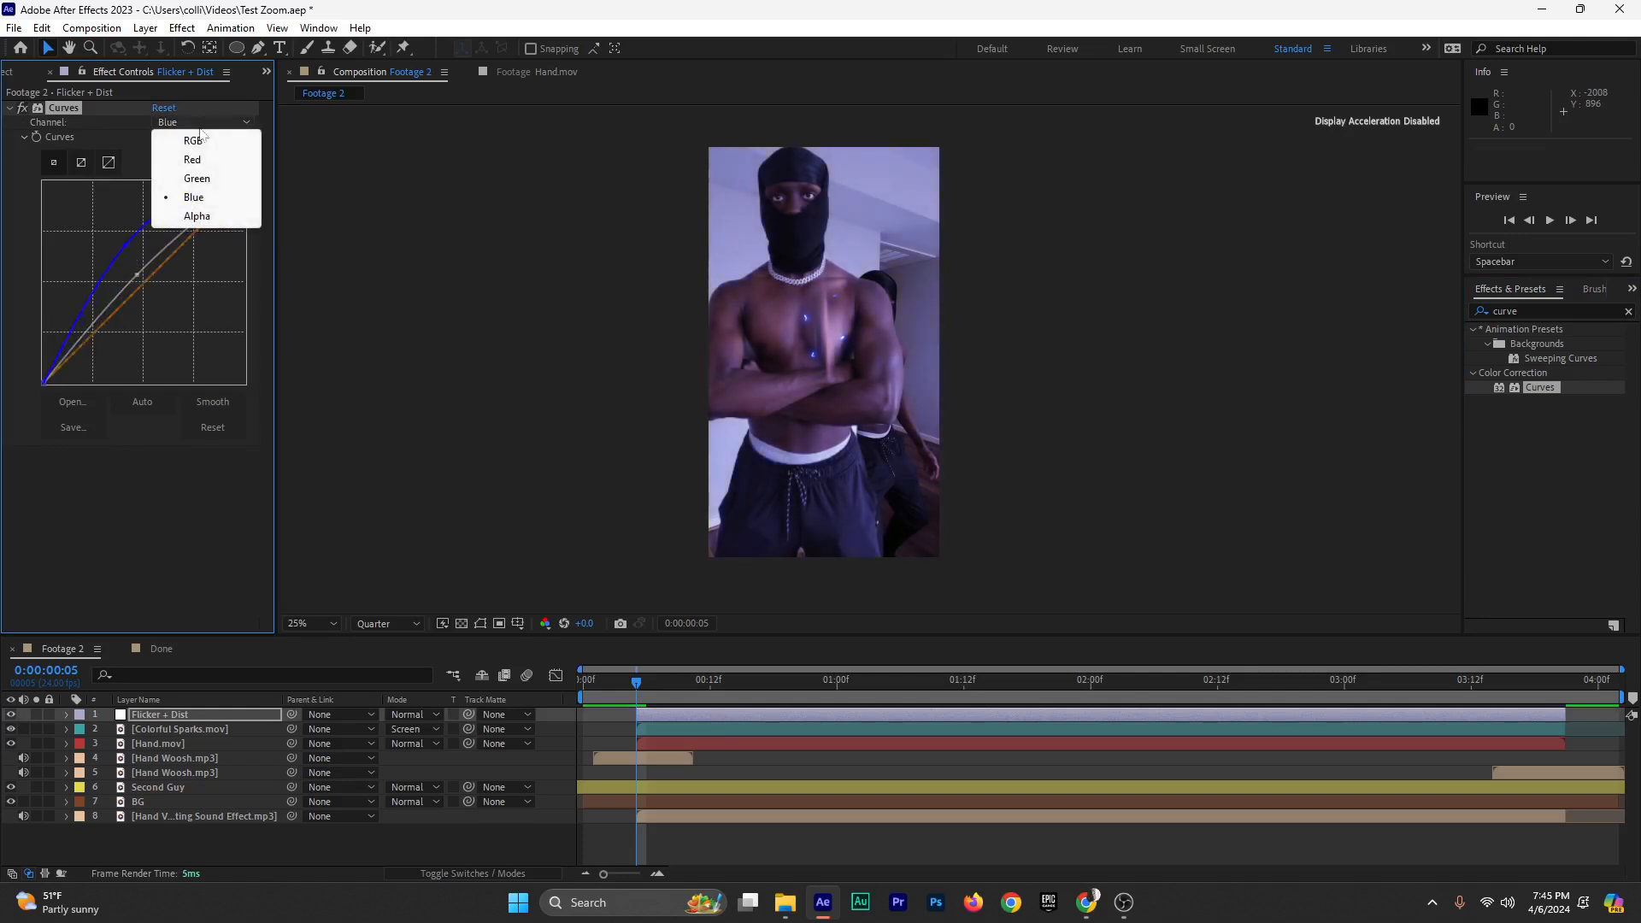
pyautogui.click(192, 159)
pyautogui.moveTo(141, 280); pyautogui.dragTo(154, 301)
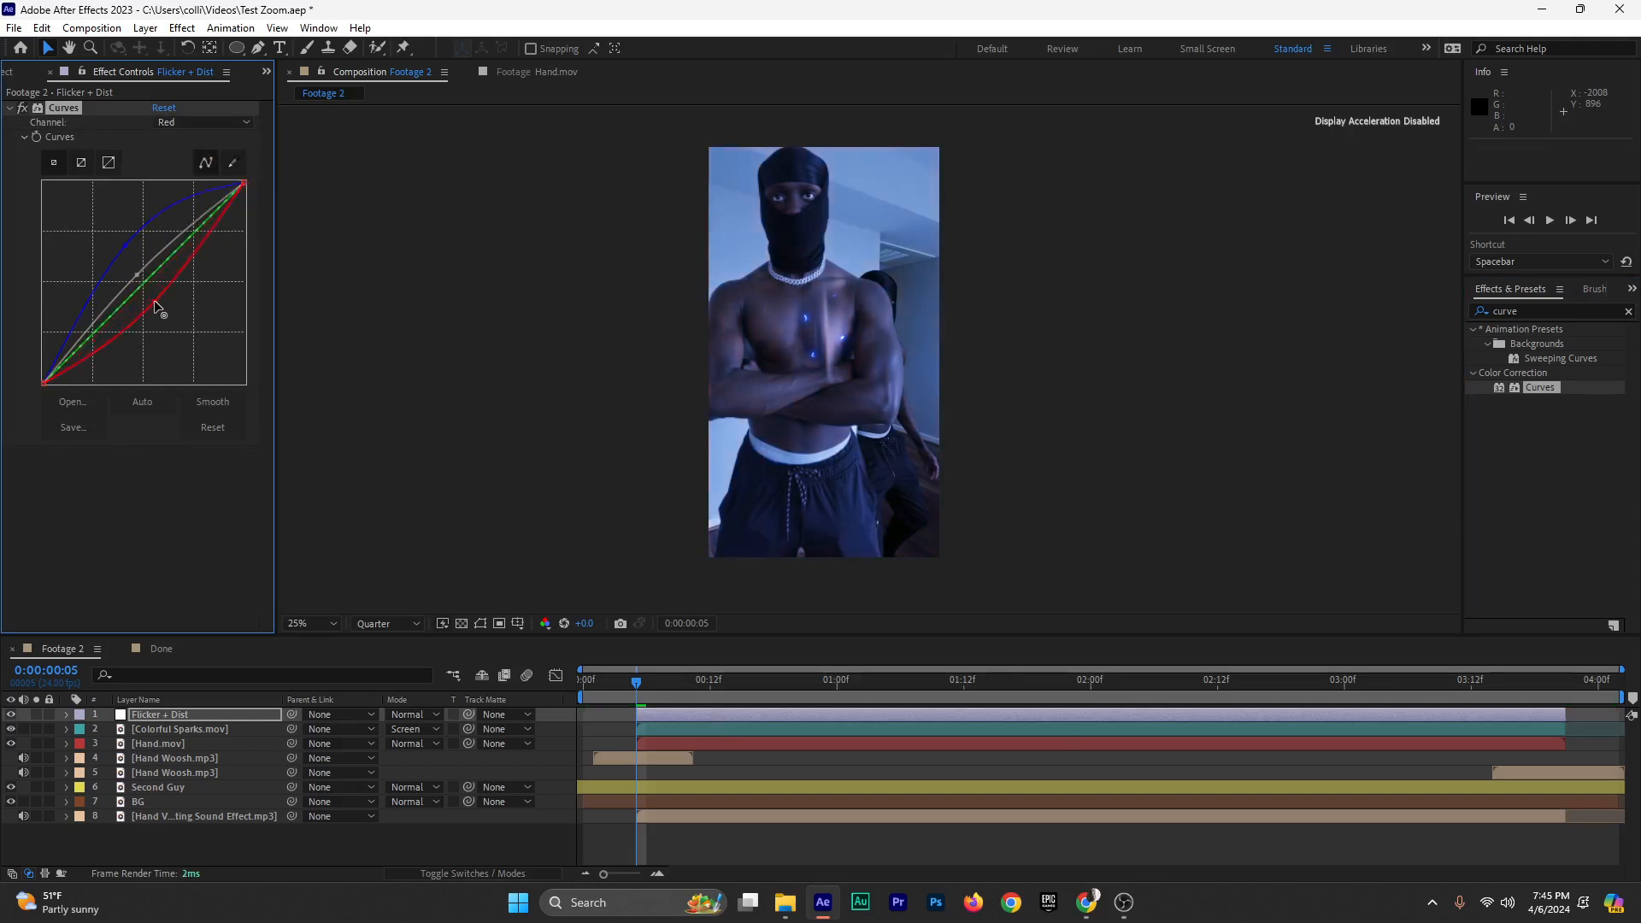
pyautogui.click(9, 108)
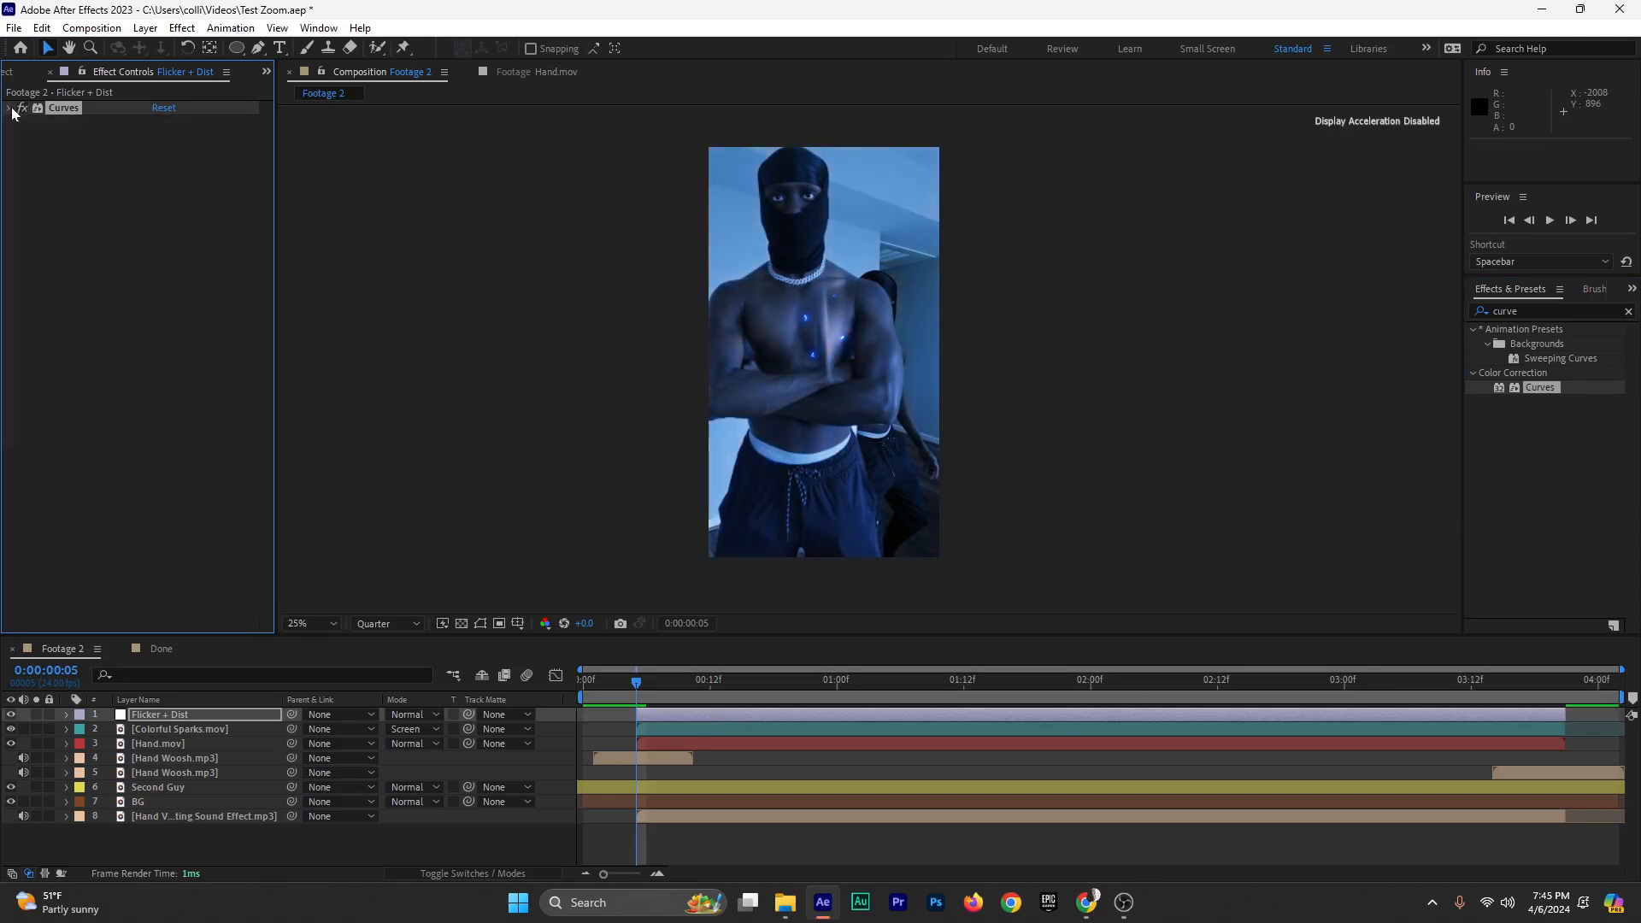
# Draw an elliptical mask about 428 by 484 px around the hand on the Flicker + Dist layer
pyautogui.click(235, 50)
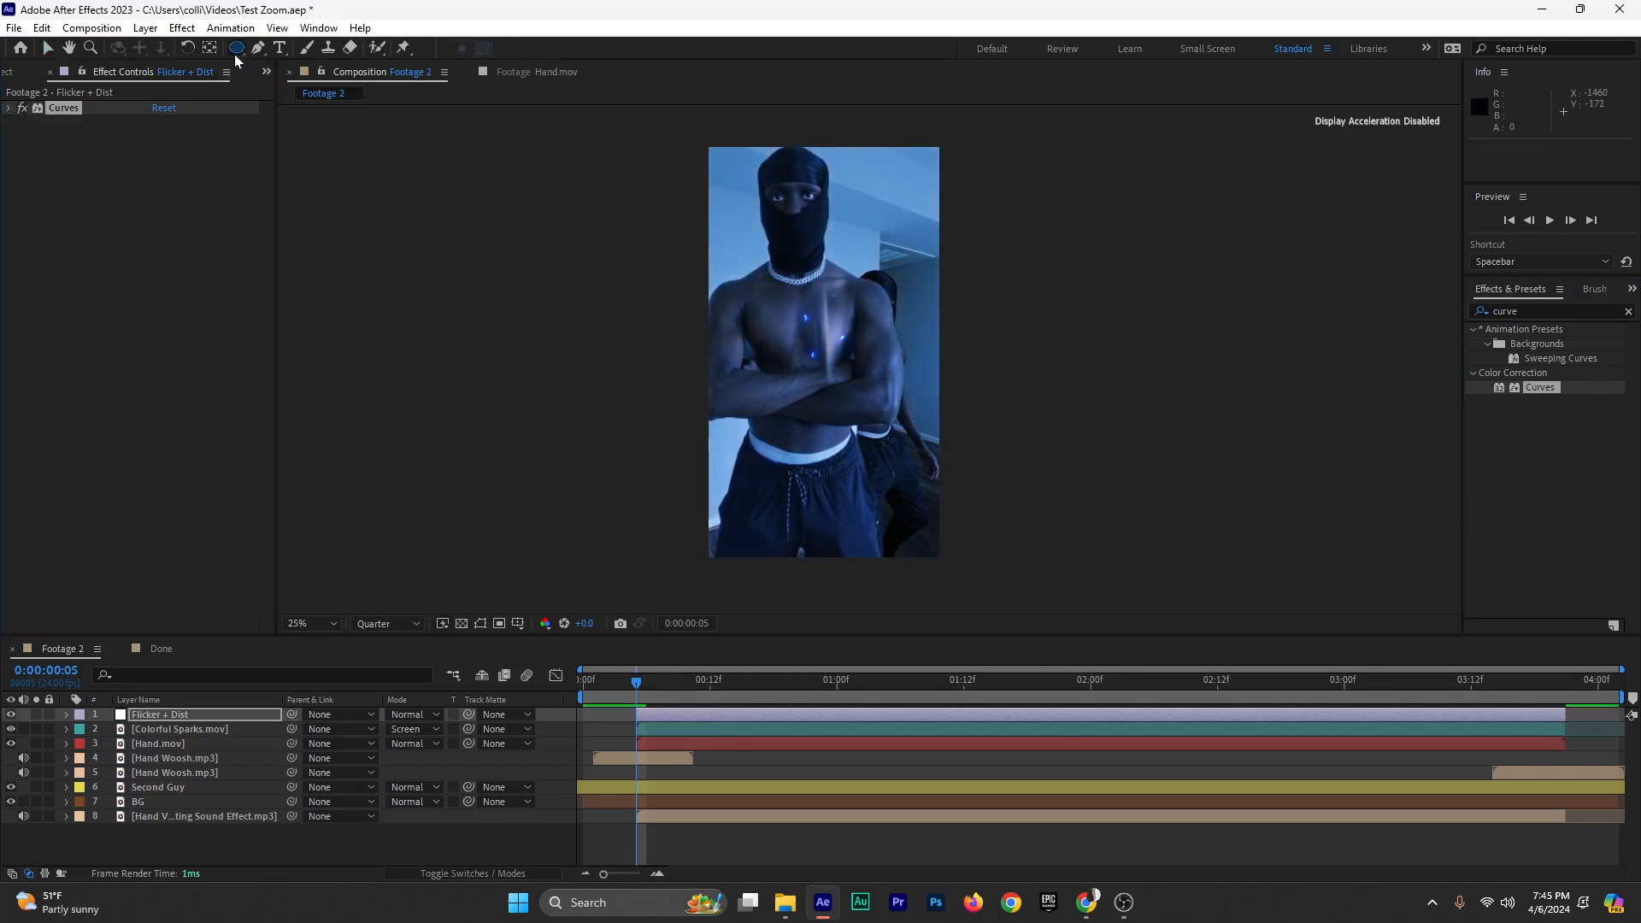
pyautogui.click(147, 716)
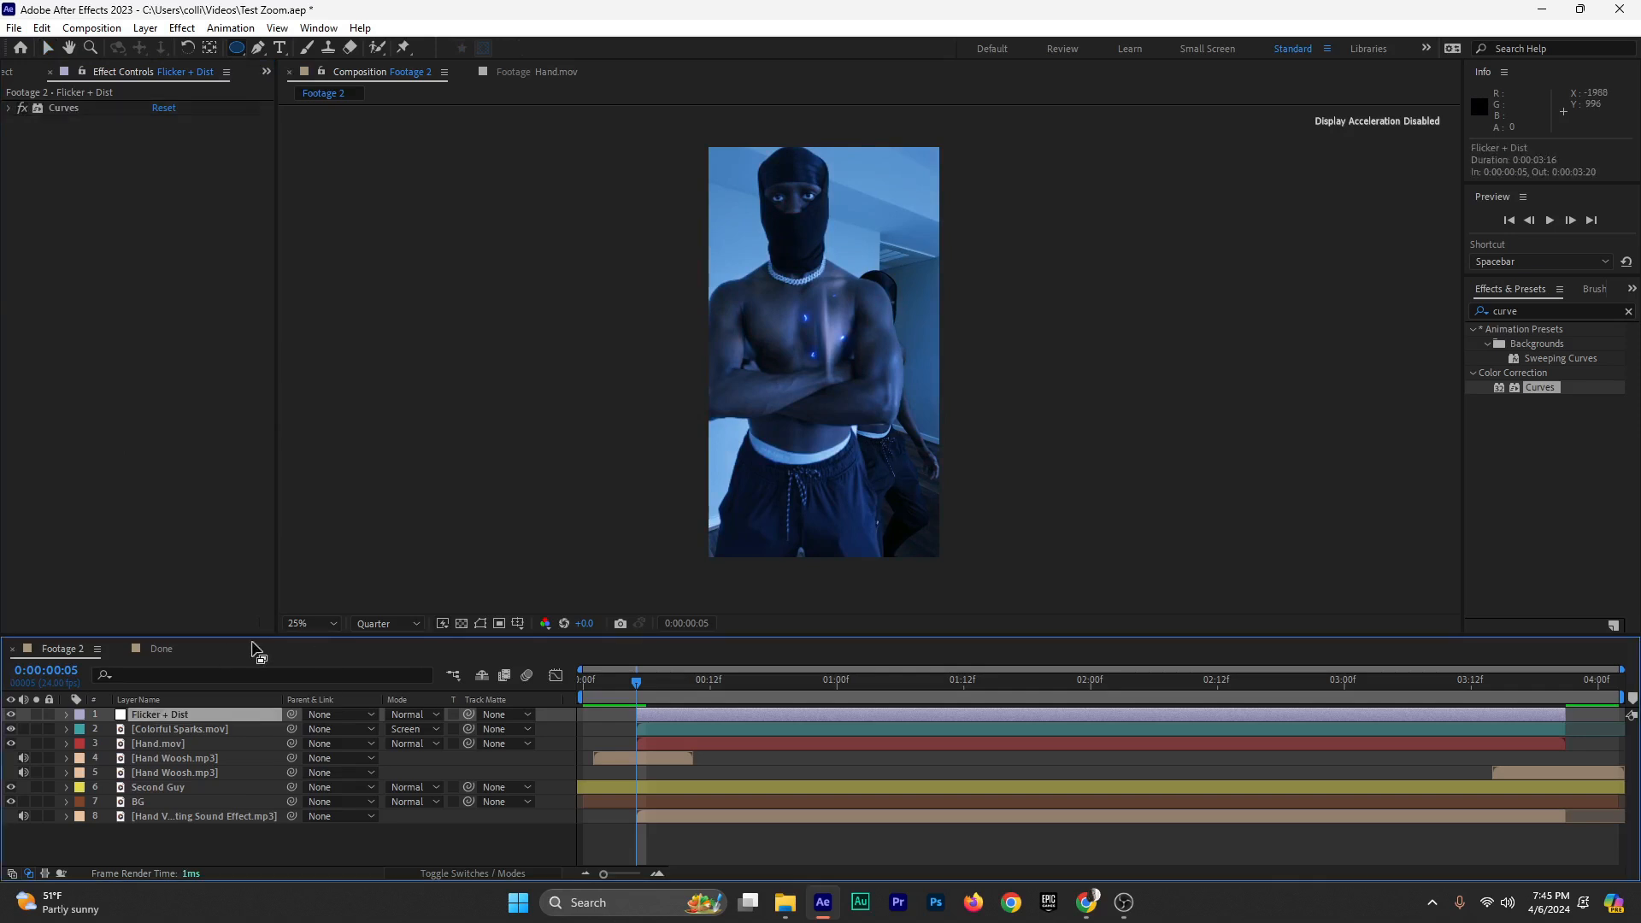
pyautogui.moveTo(792, 291); pyautogui.dragTo(865, 377)
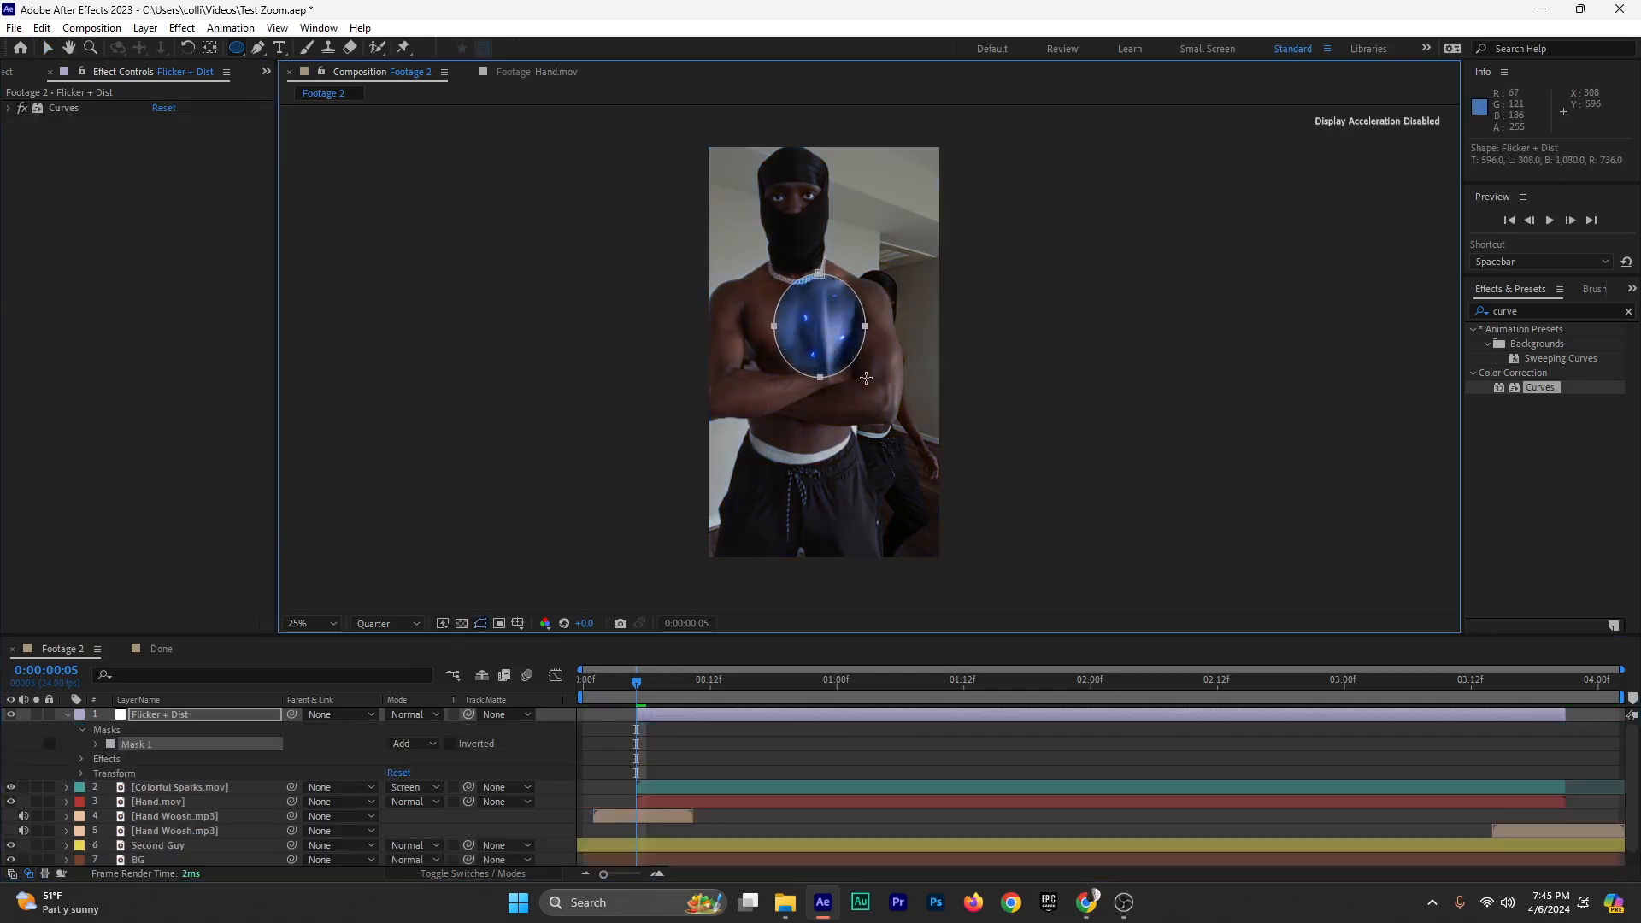
pyautogui.click(46, 50)
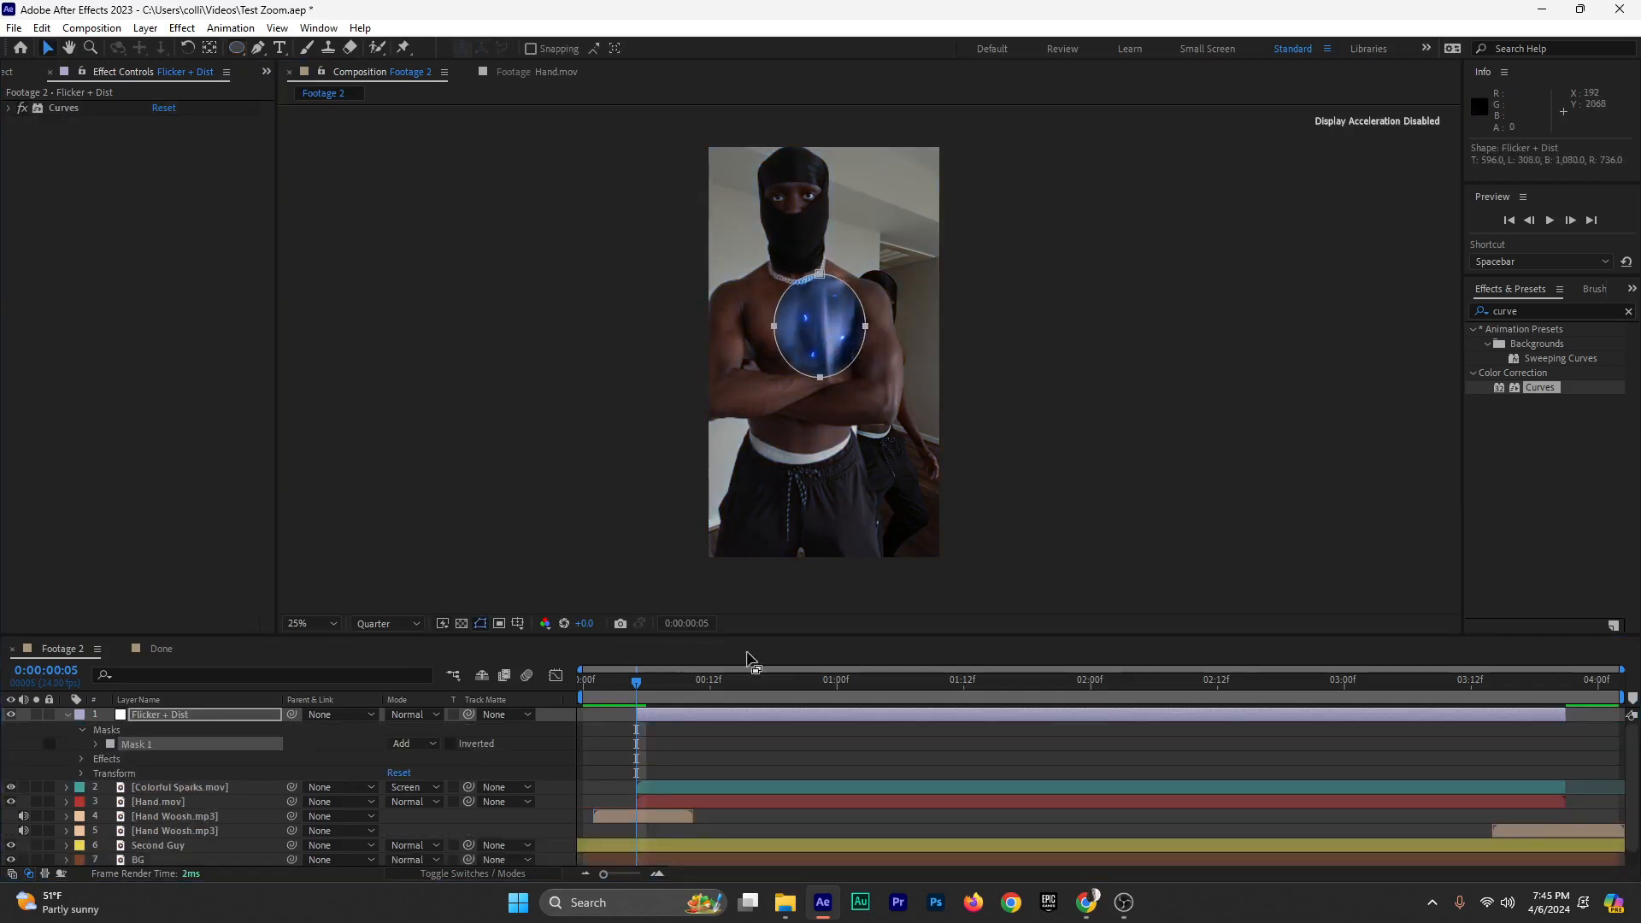
# Parent Flicker + Dist to Colorful Sparks.mov and set its mask feather to 202 pixels
pyautogui.click(66, 716)
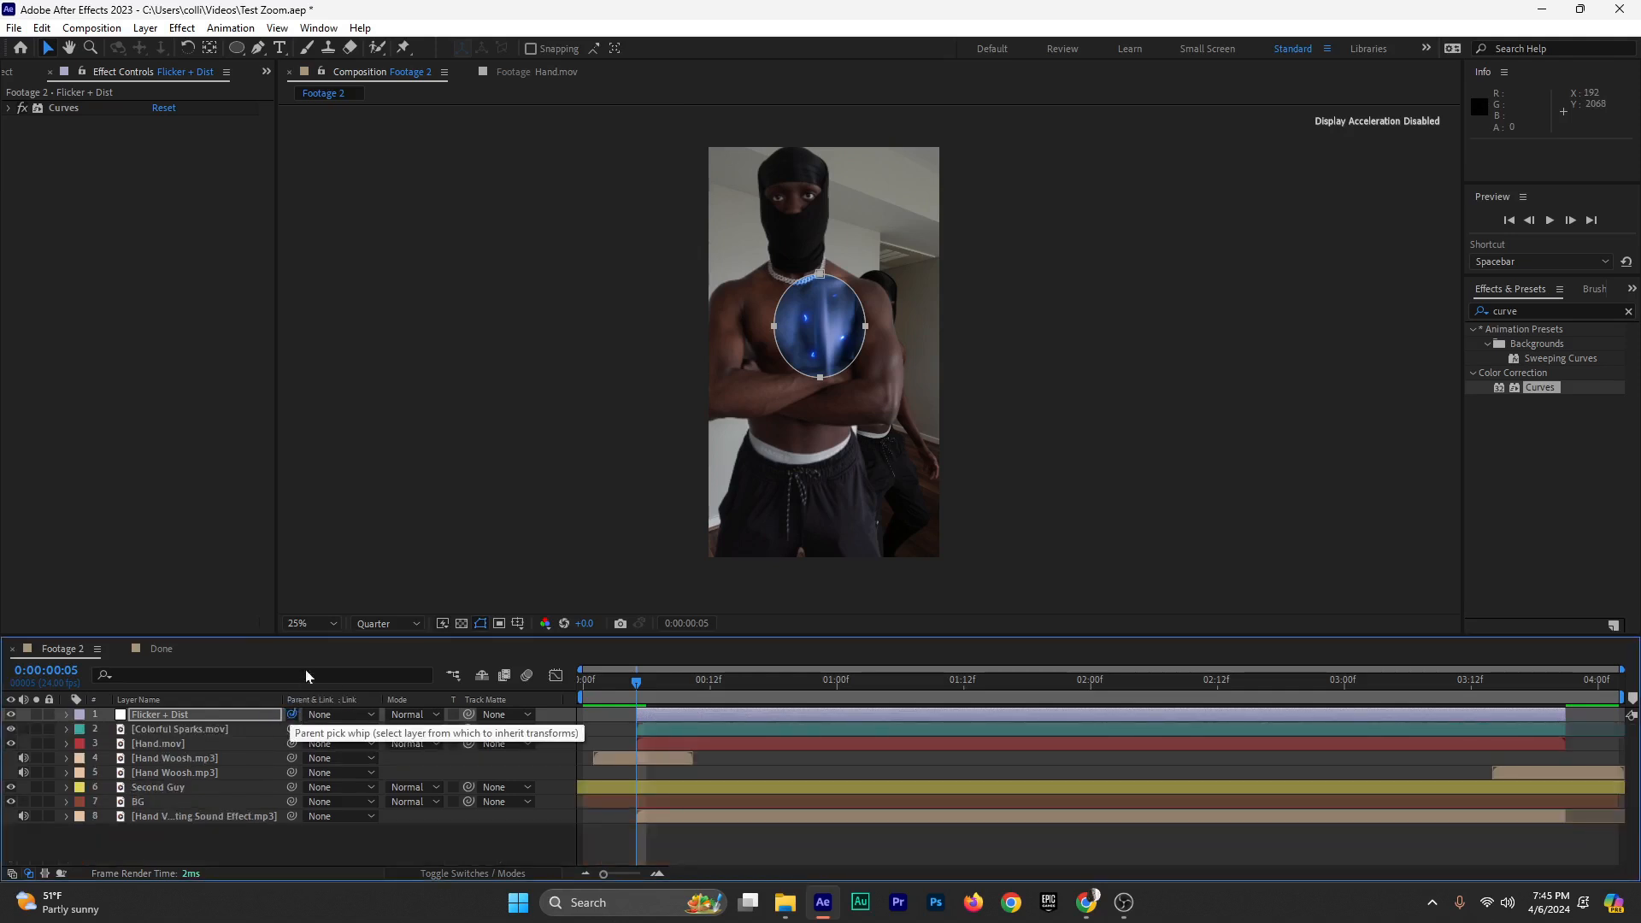
pyautogui.moveTo(292, 715); pyautogui.dragTo(174, 731)
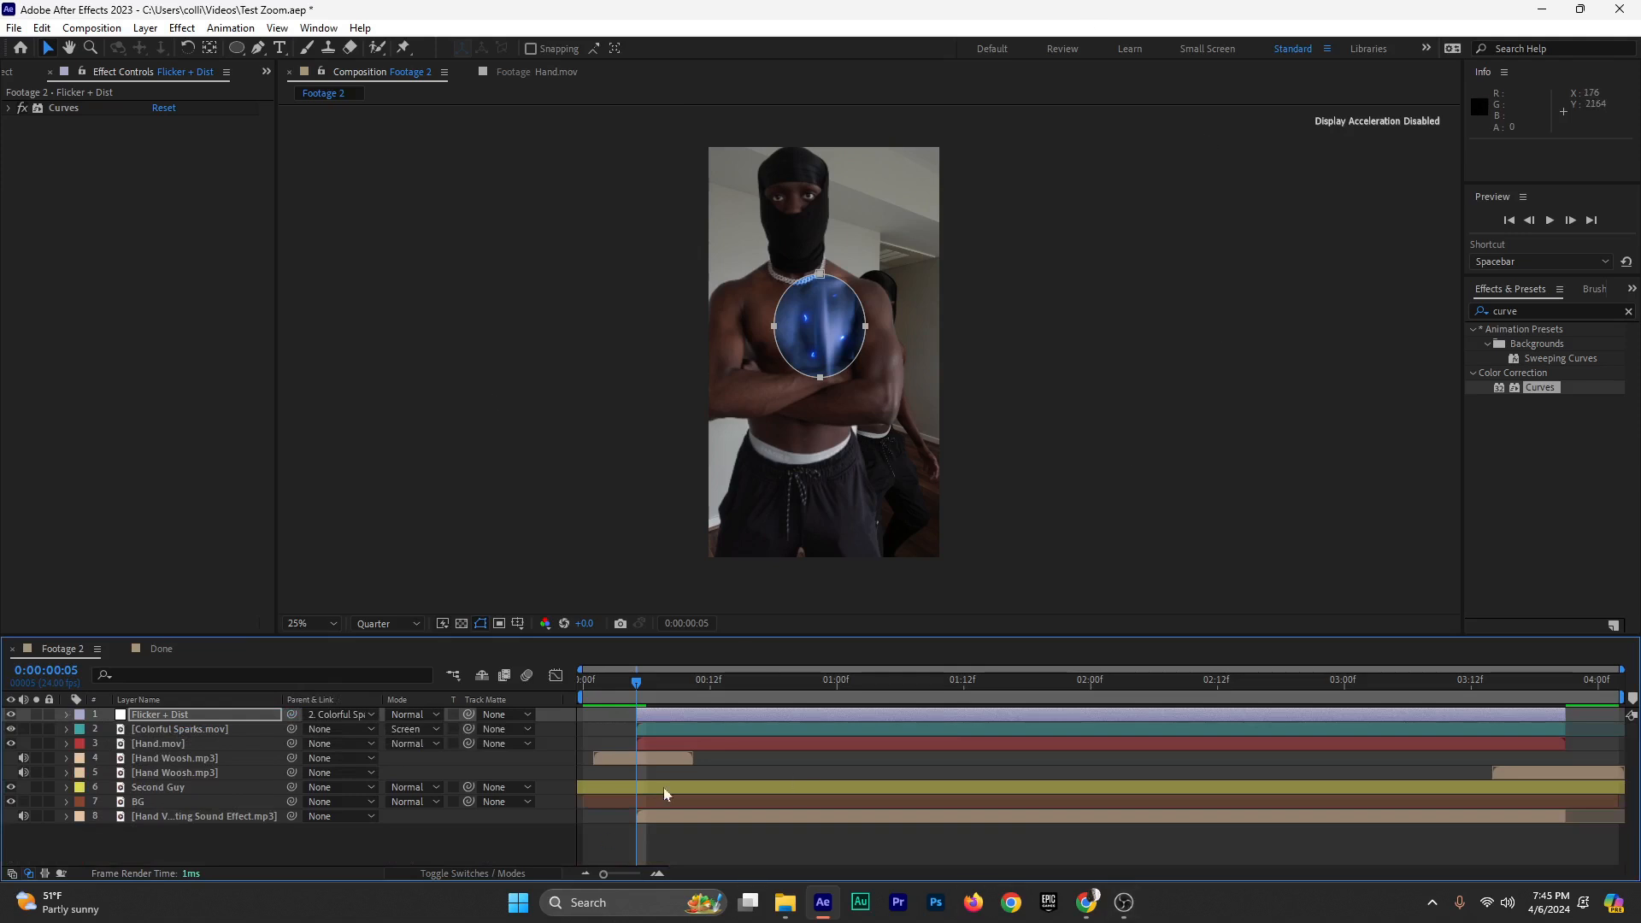
pyautogui.click(727, 718)
pyautogui.press('f')
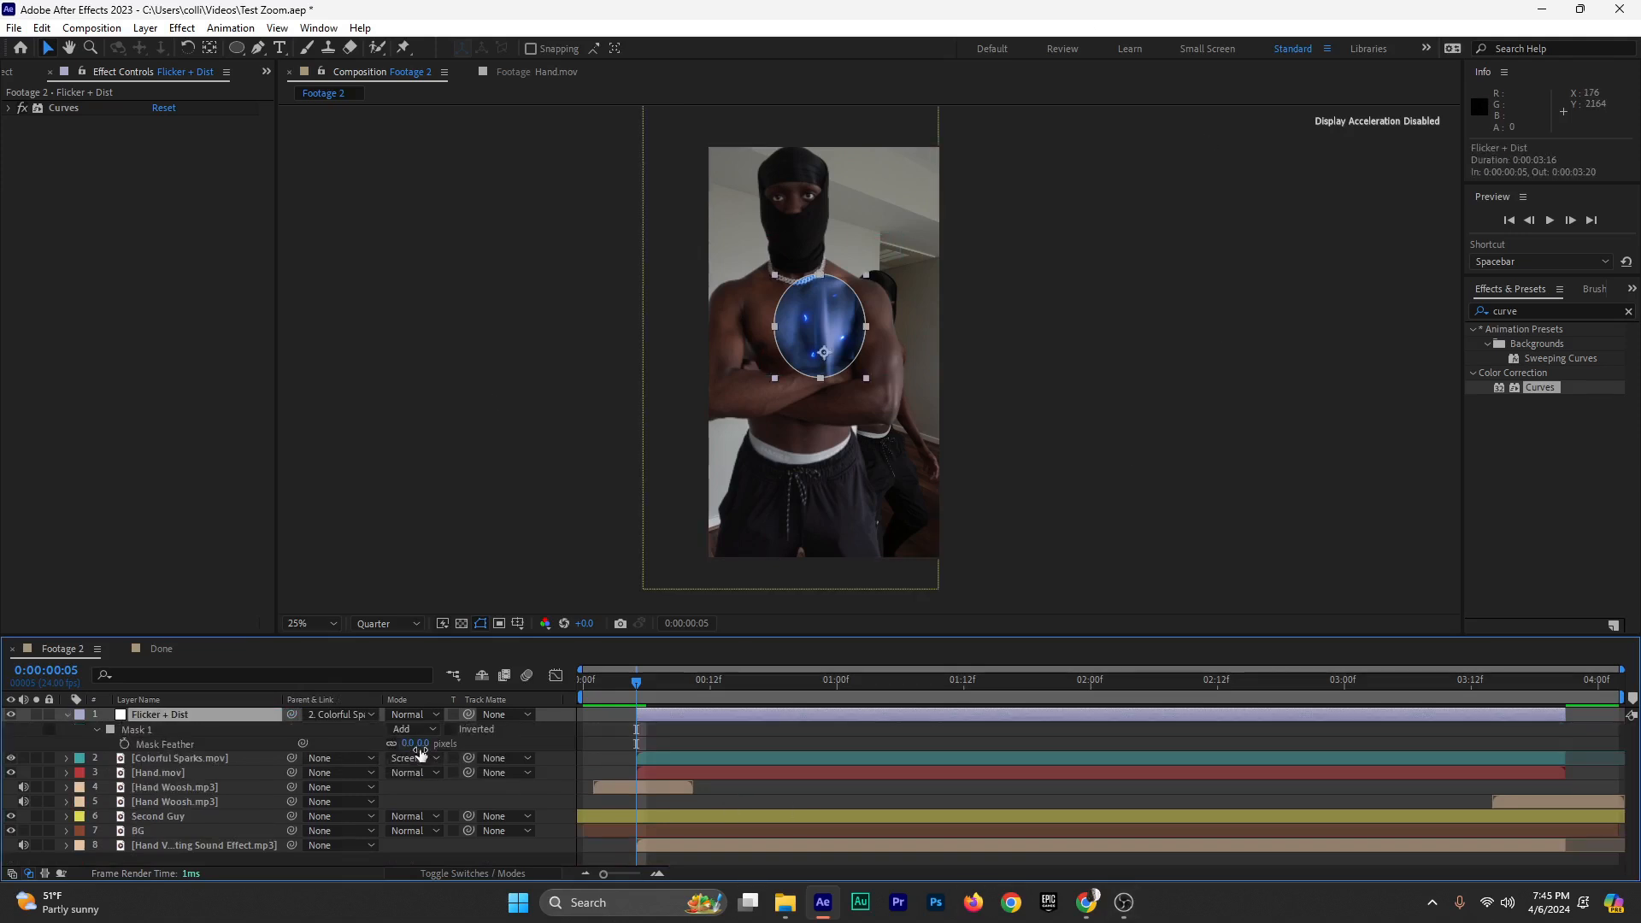
pyautogui.moveTo(466, 748); pyautogui.dragTo(599, 757)
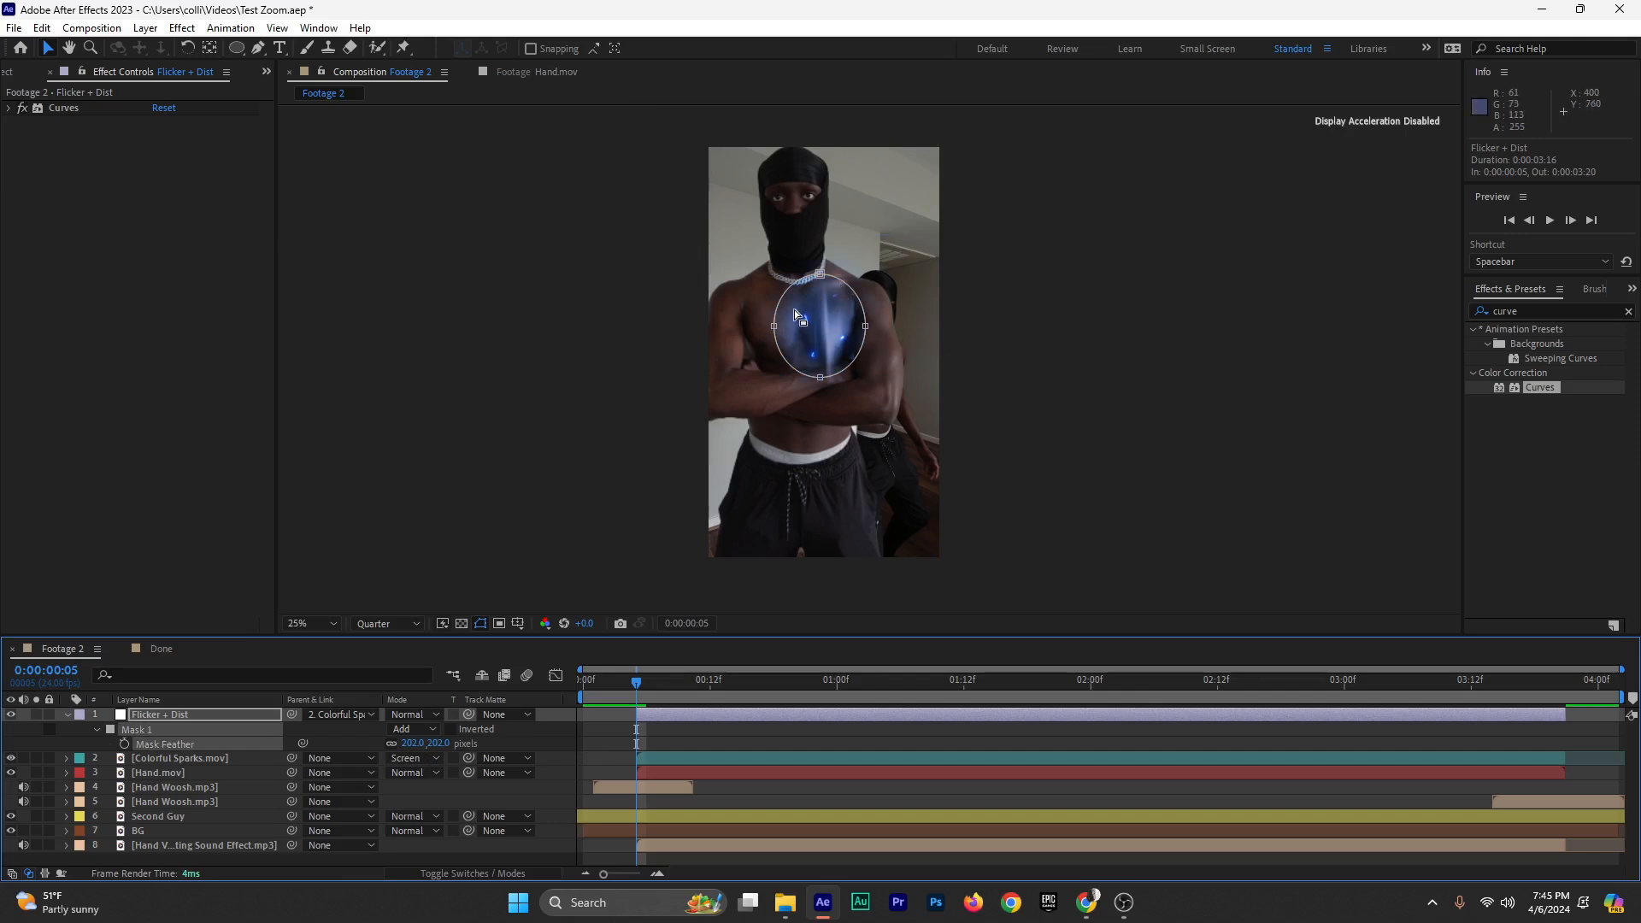
pyautogui.hotkey('ctrl', 's')
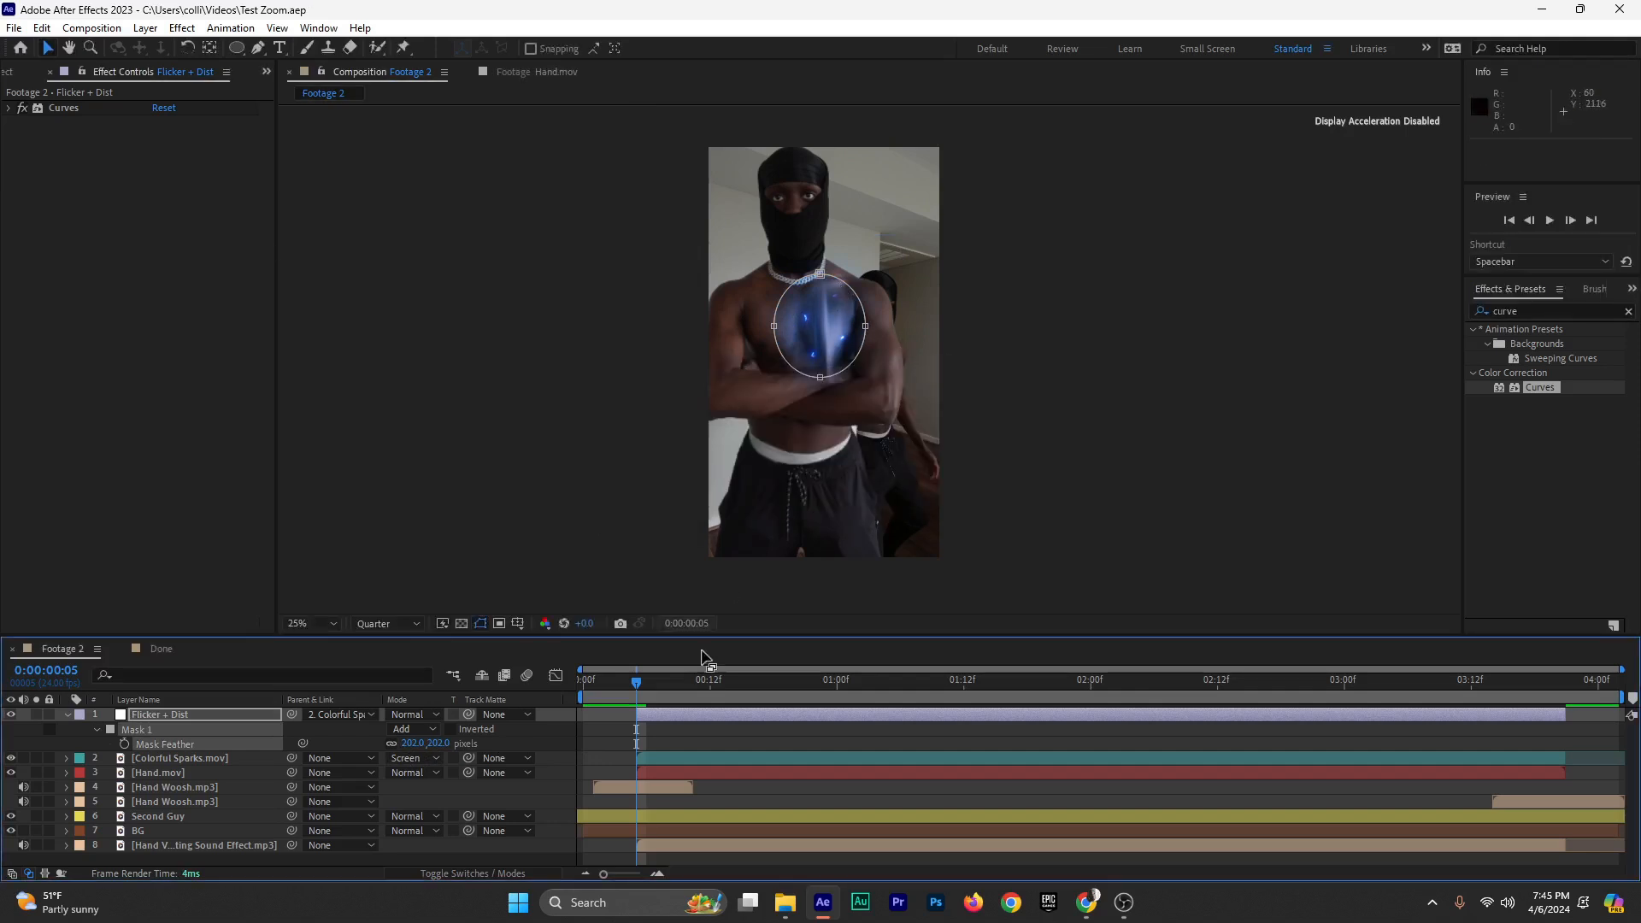
# Copy the Opacity keyframes from Colorful Sparks.mov onto the Flicker + Dist layer at 0:00:00:05
pyautogui.moveTo(640, 688); pyautogui.dragTo(642, 759)
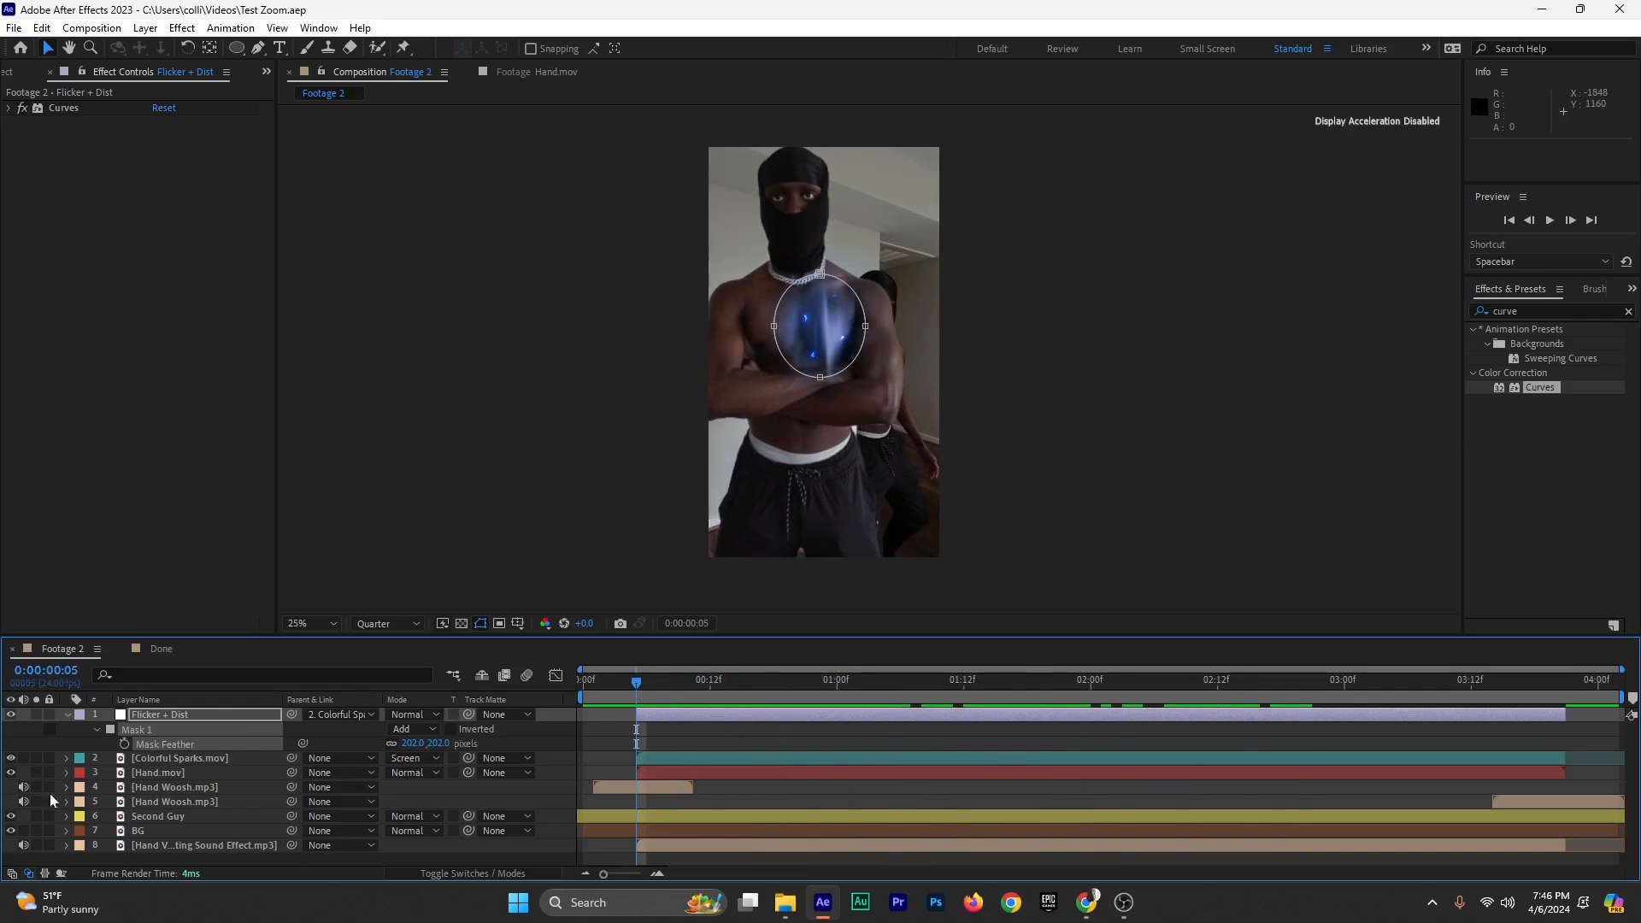
pyautogui.click(149, 758)
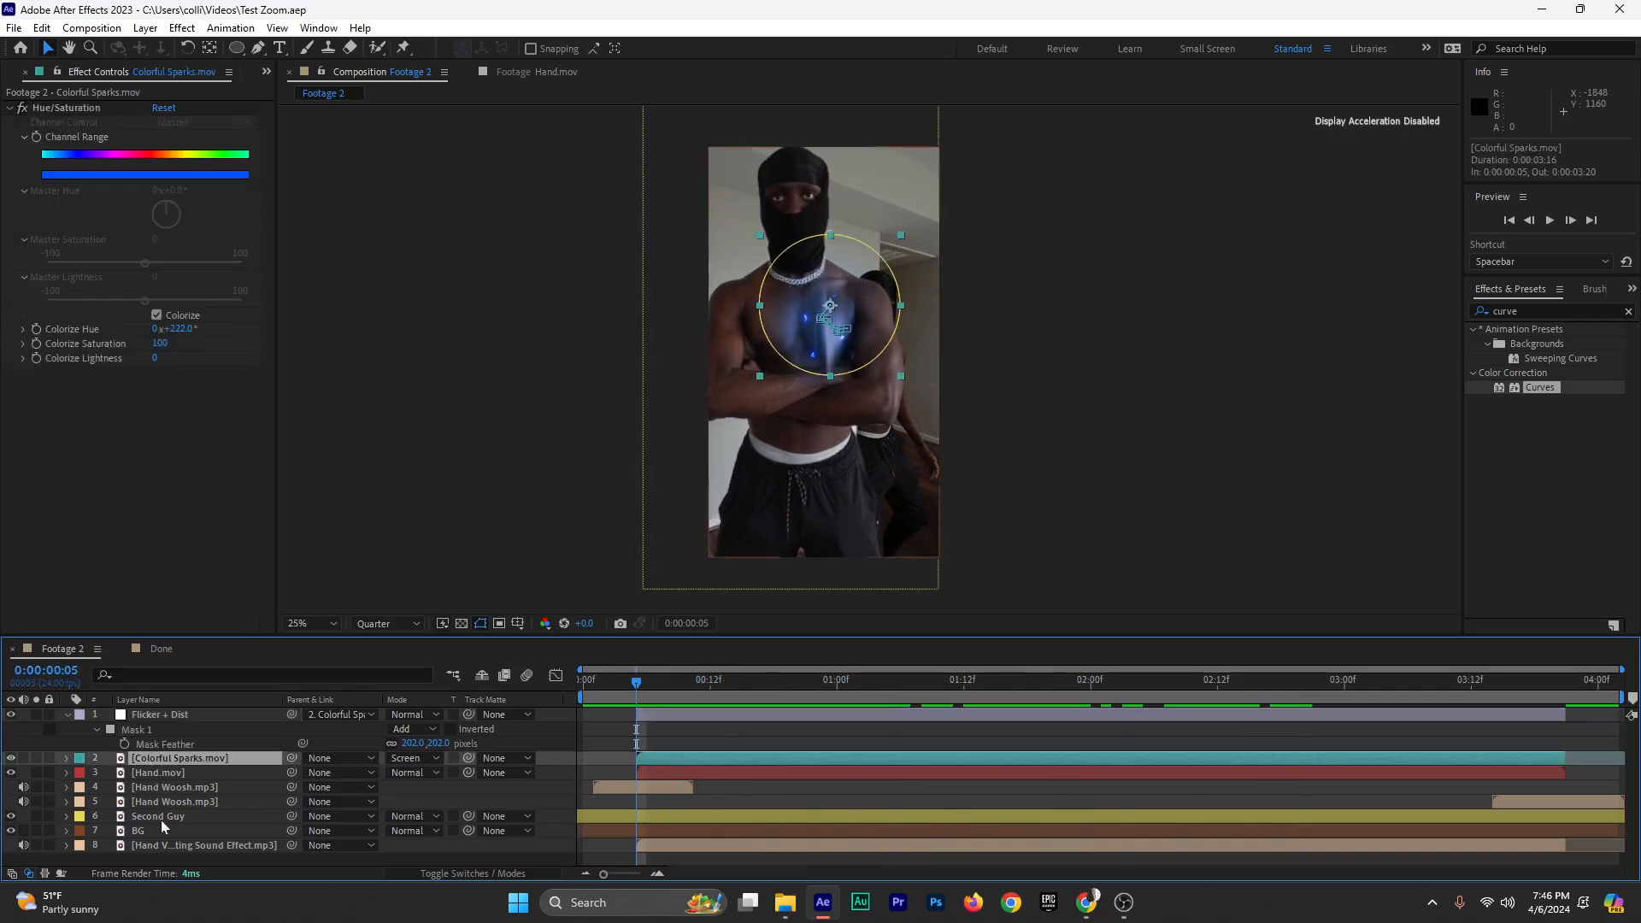
pyautogui.press('t')
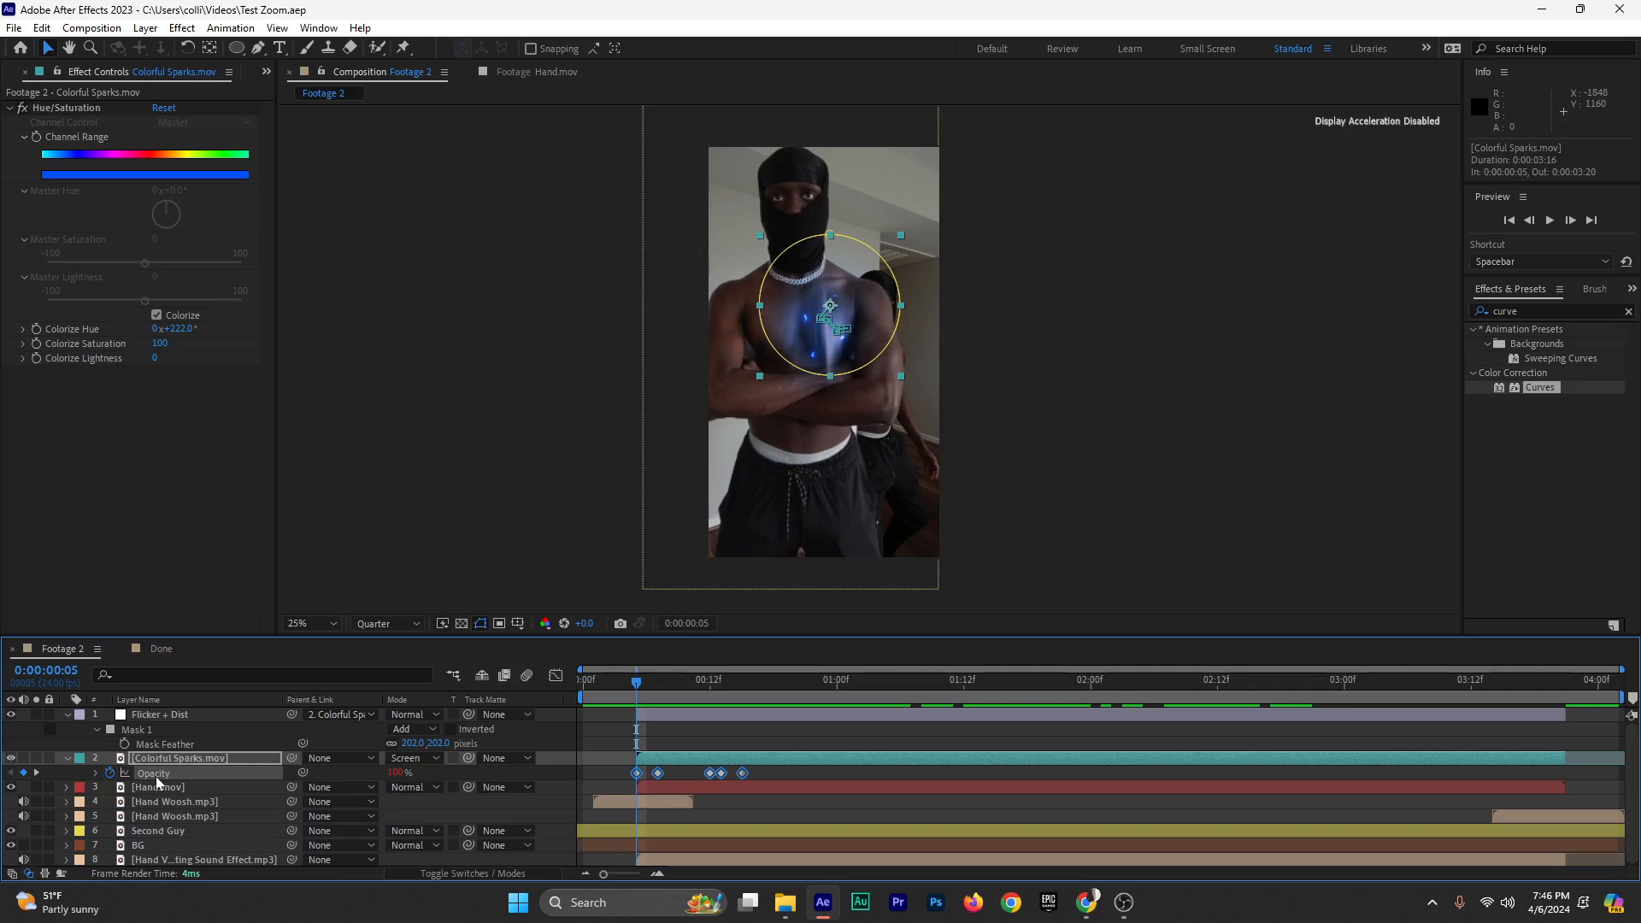
pyautogui.hotkey('ctrl', 'c')
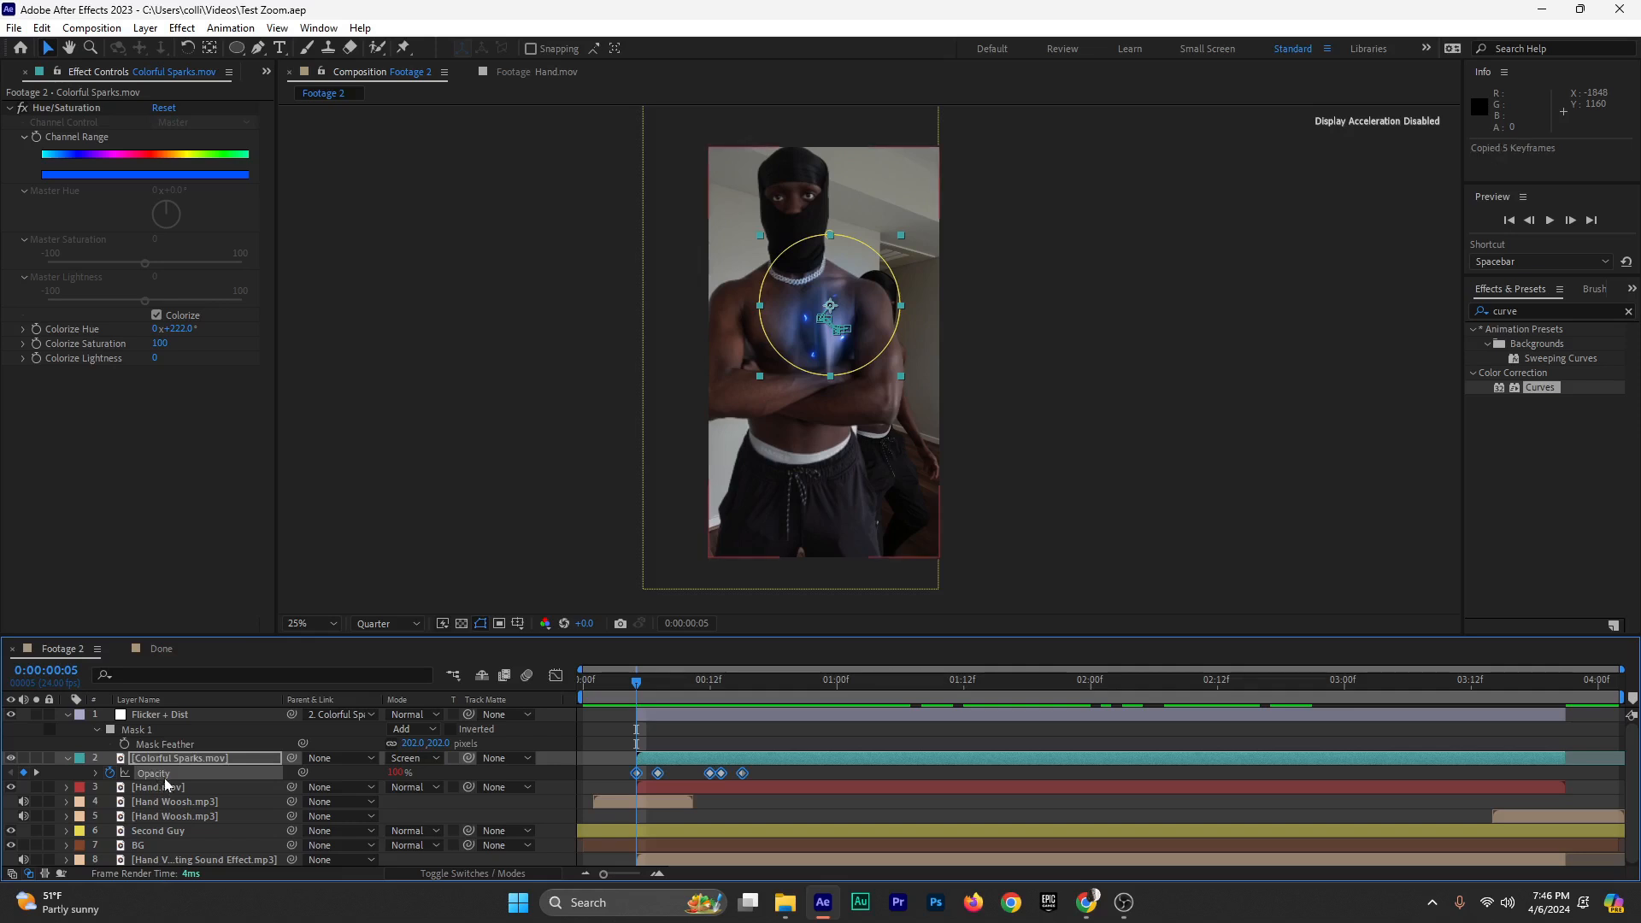
pyautogui.click(156, 715)
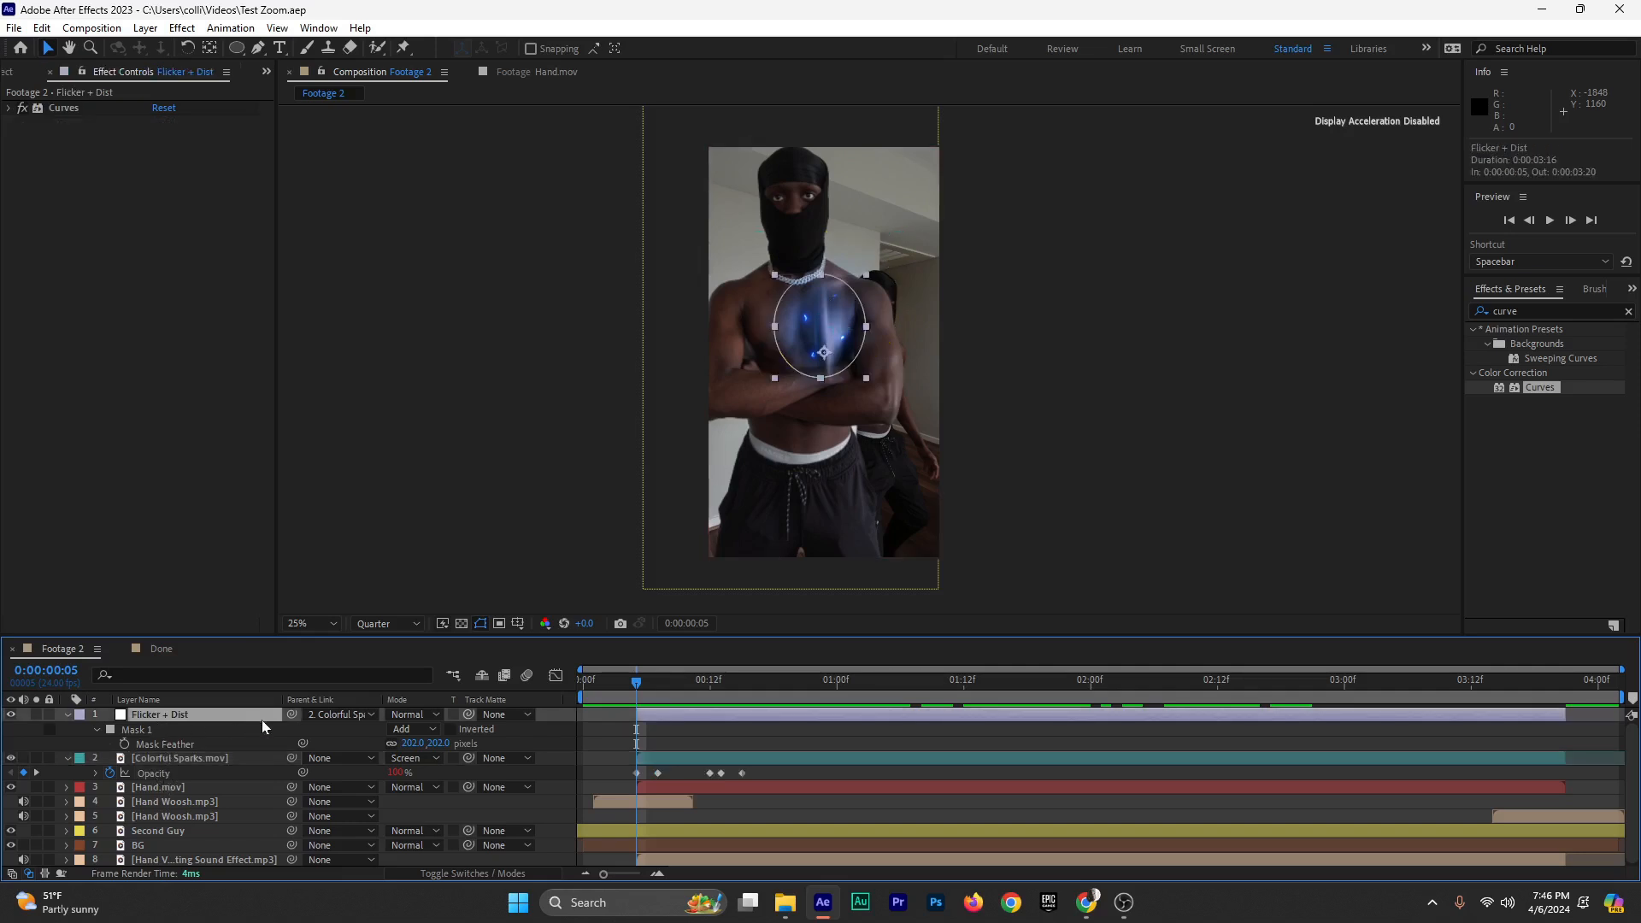
pyautogui.hotkey('ctrl', 'v')
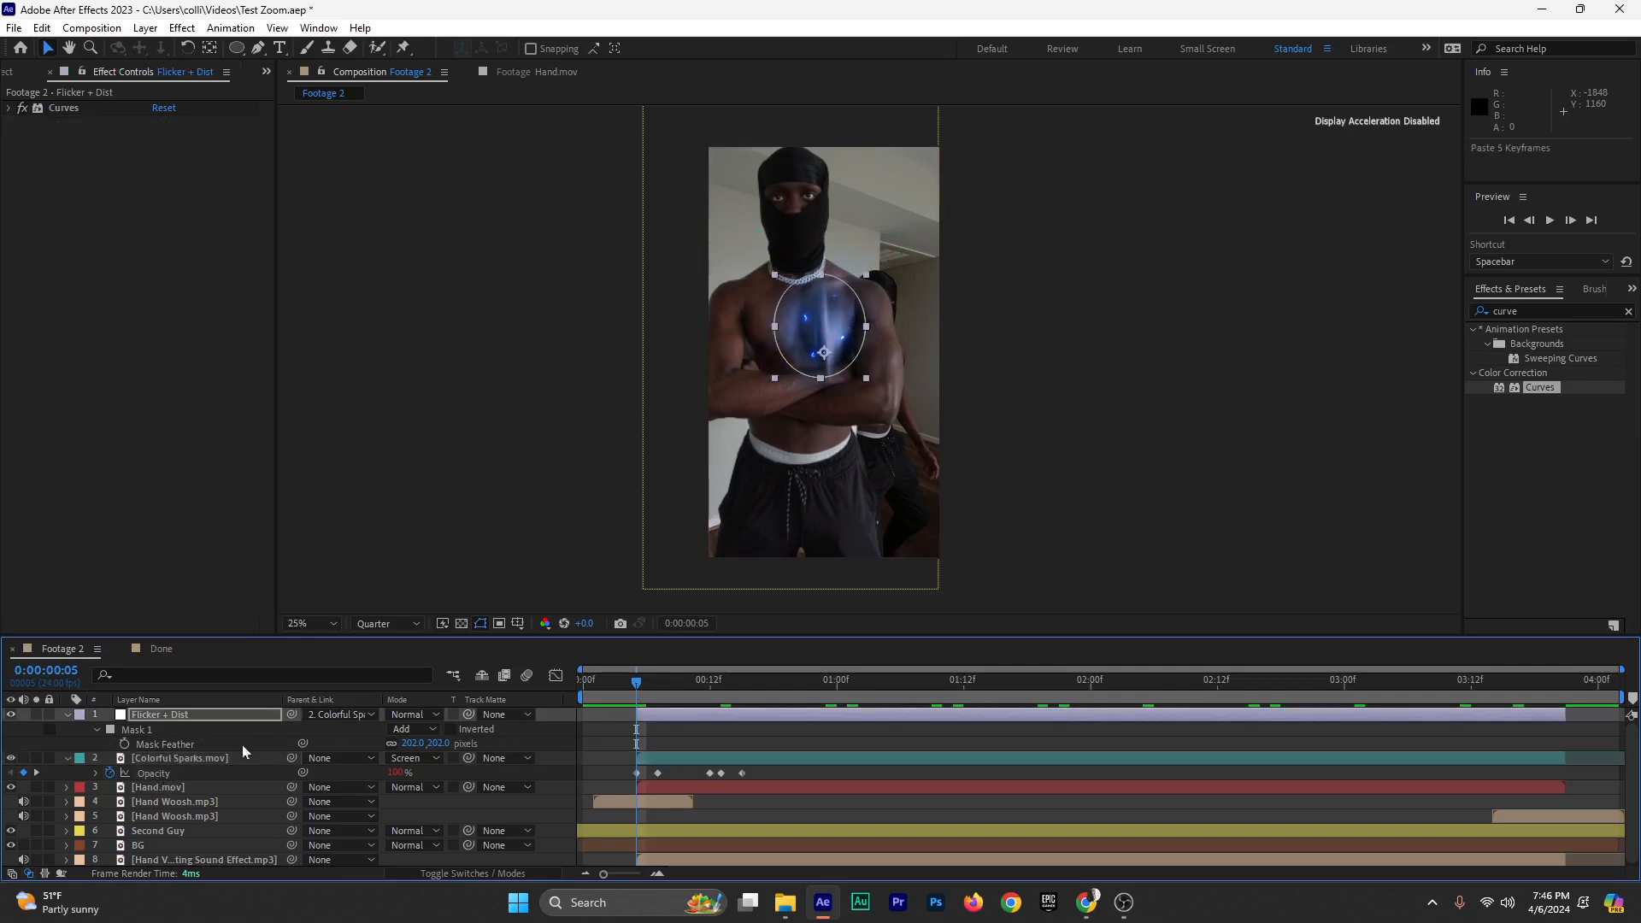
pyautogui.click(67, 758)
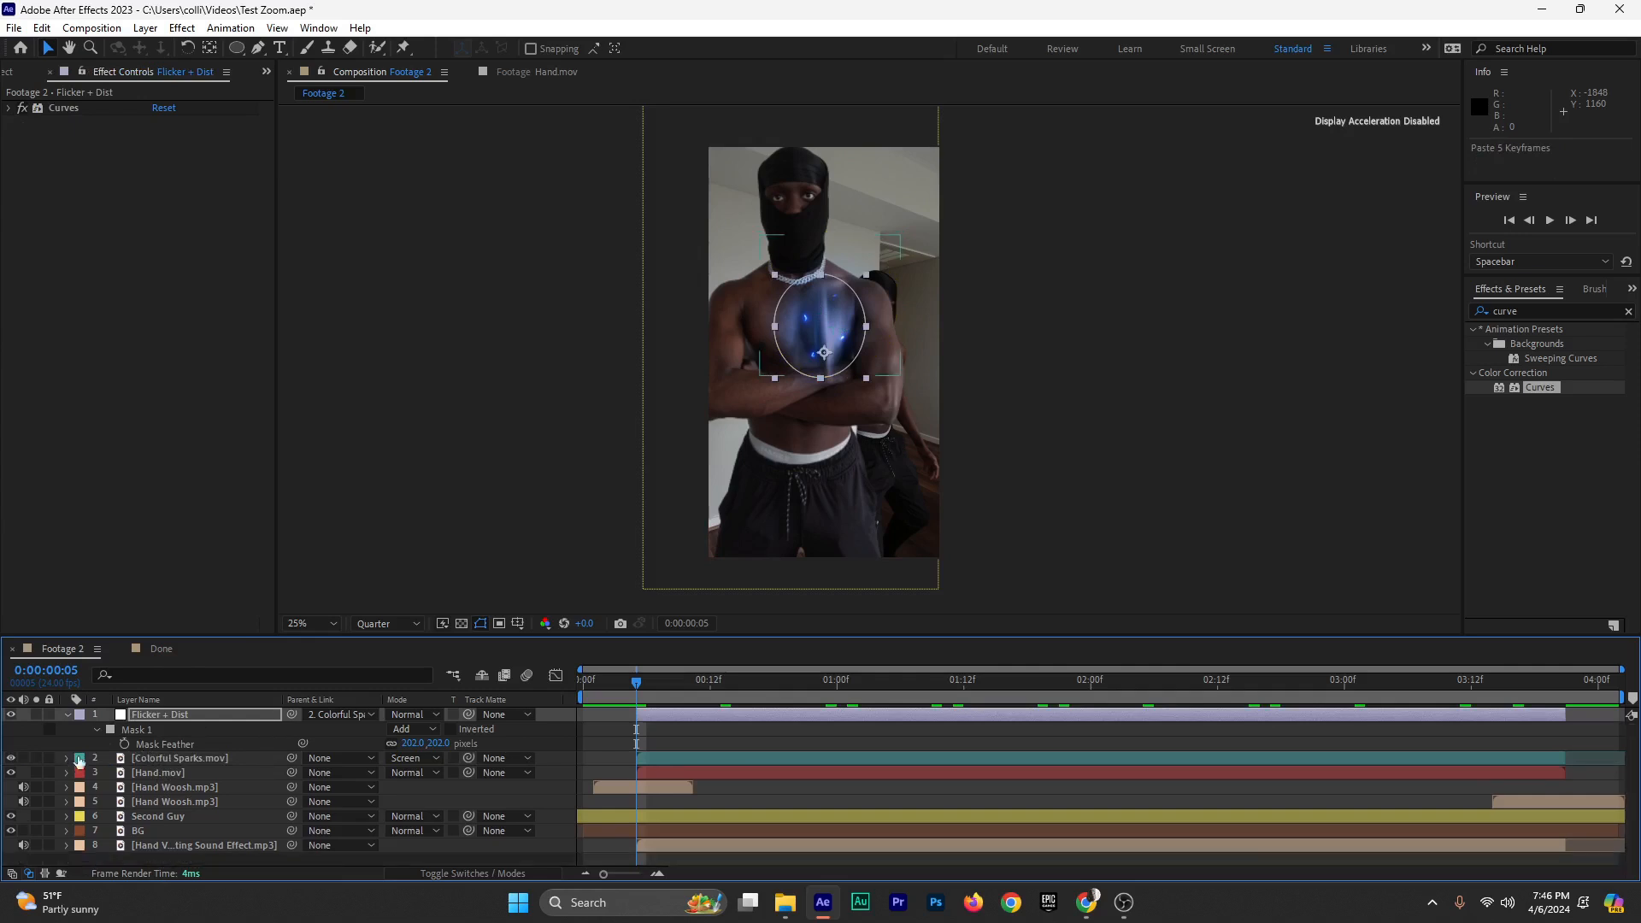
pyautogui.press('u')
pyautogui.press('u')
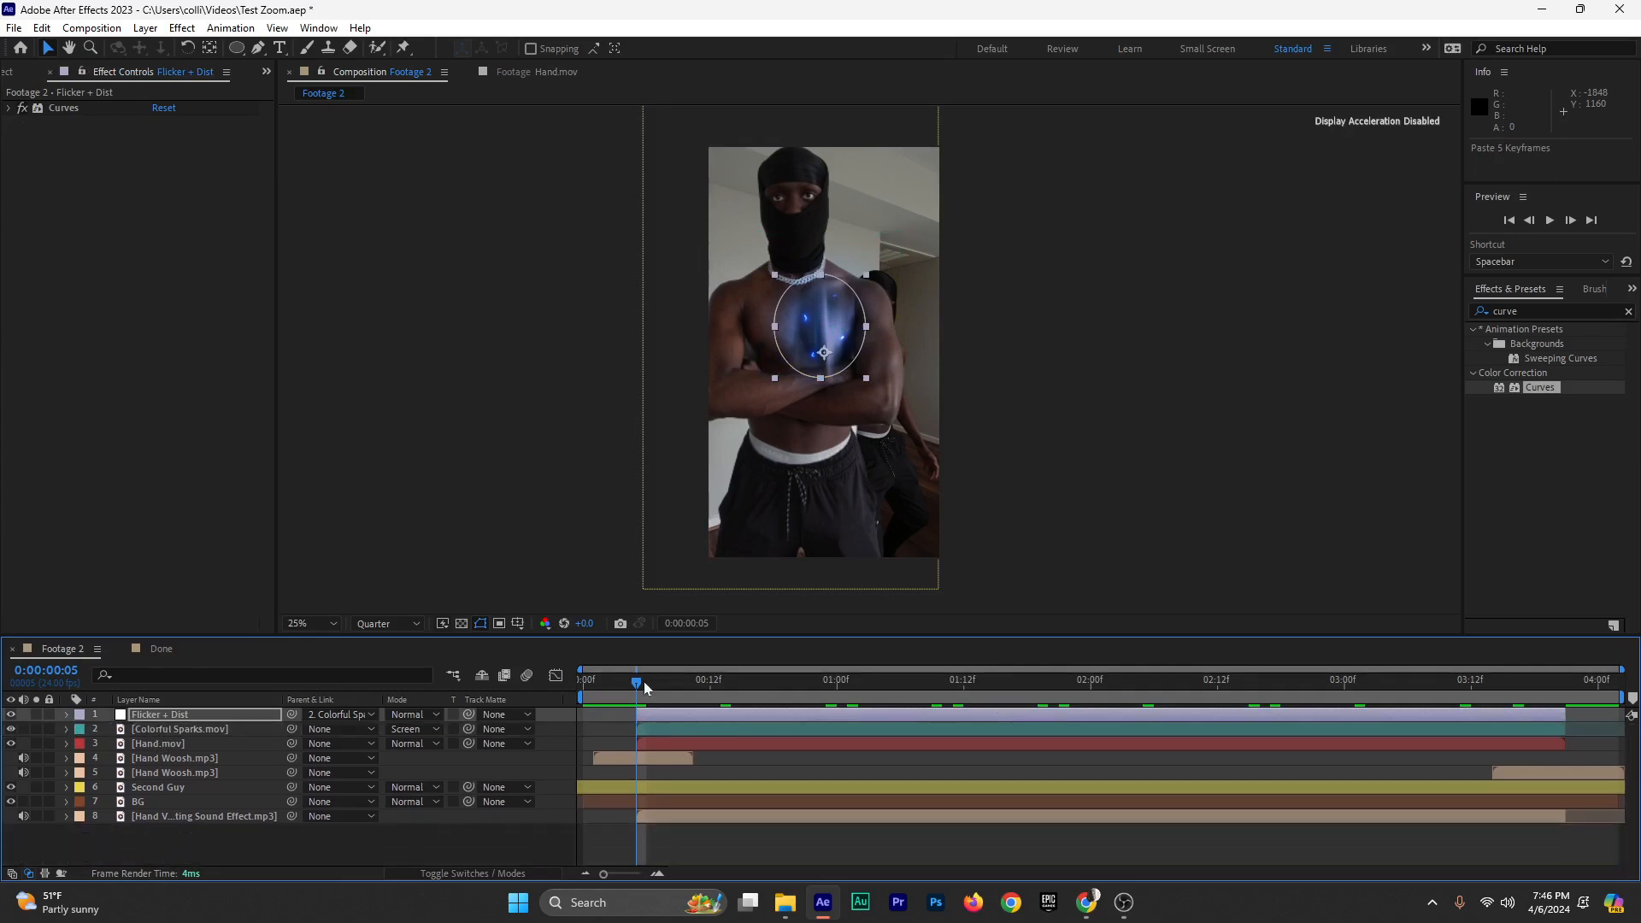
# Find the Heat Distortion effect and apply it to the Flicker + Dist layer
pyautogui.moveTo(643, 680); pyautogui.dragTo(645, 760)
pyautogui.click(1540, 311)
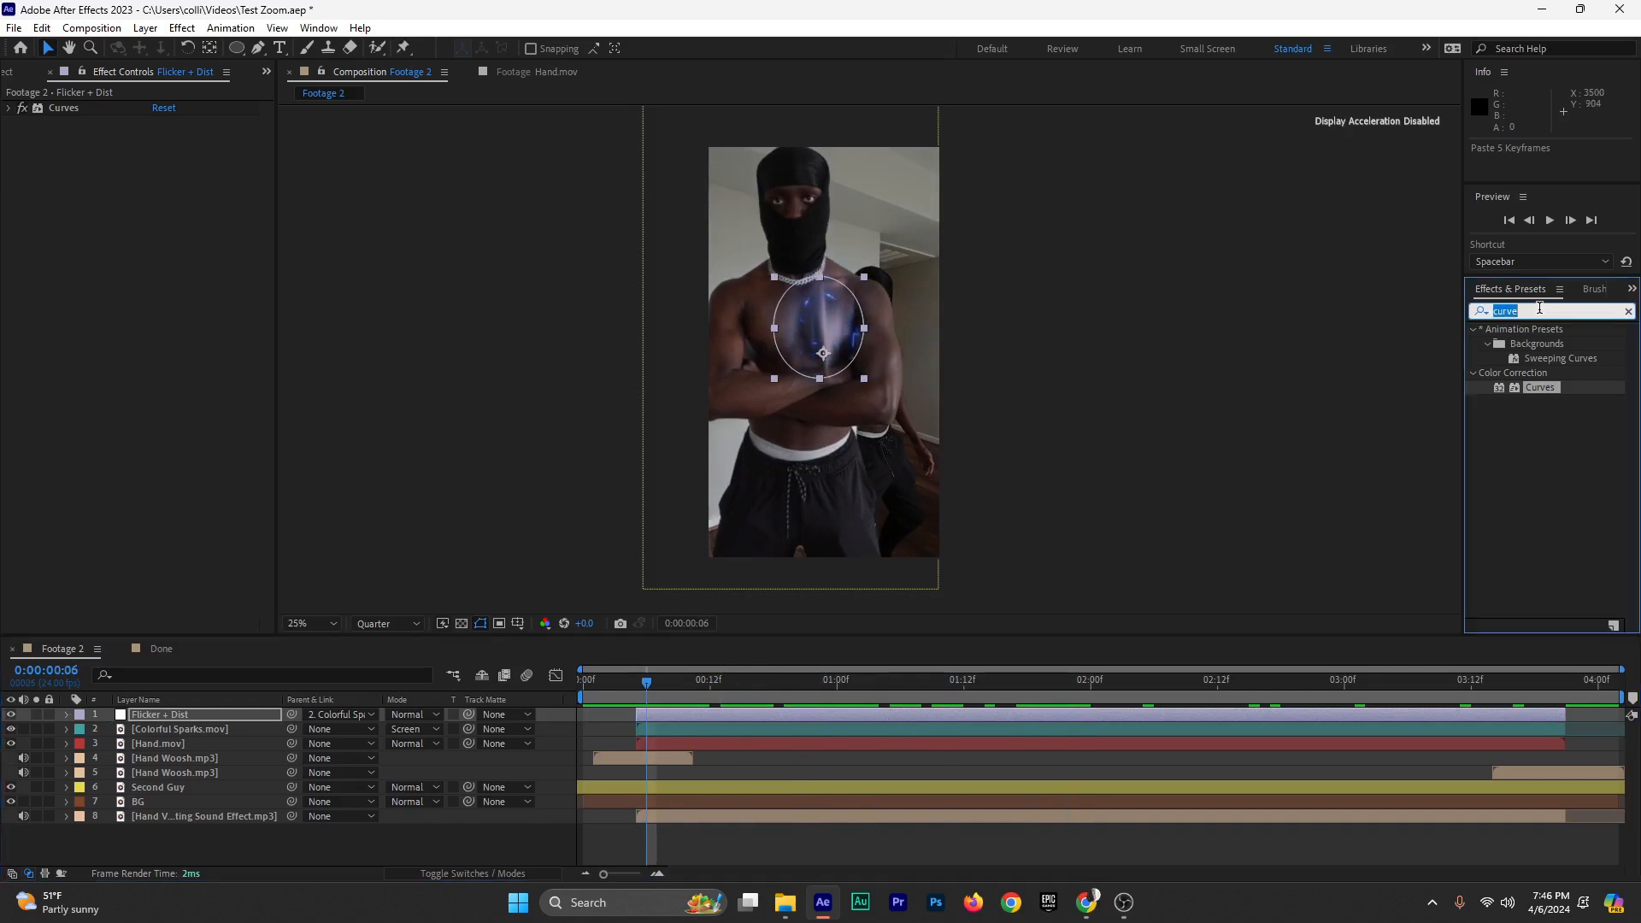
pyautogui.write('he')
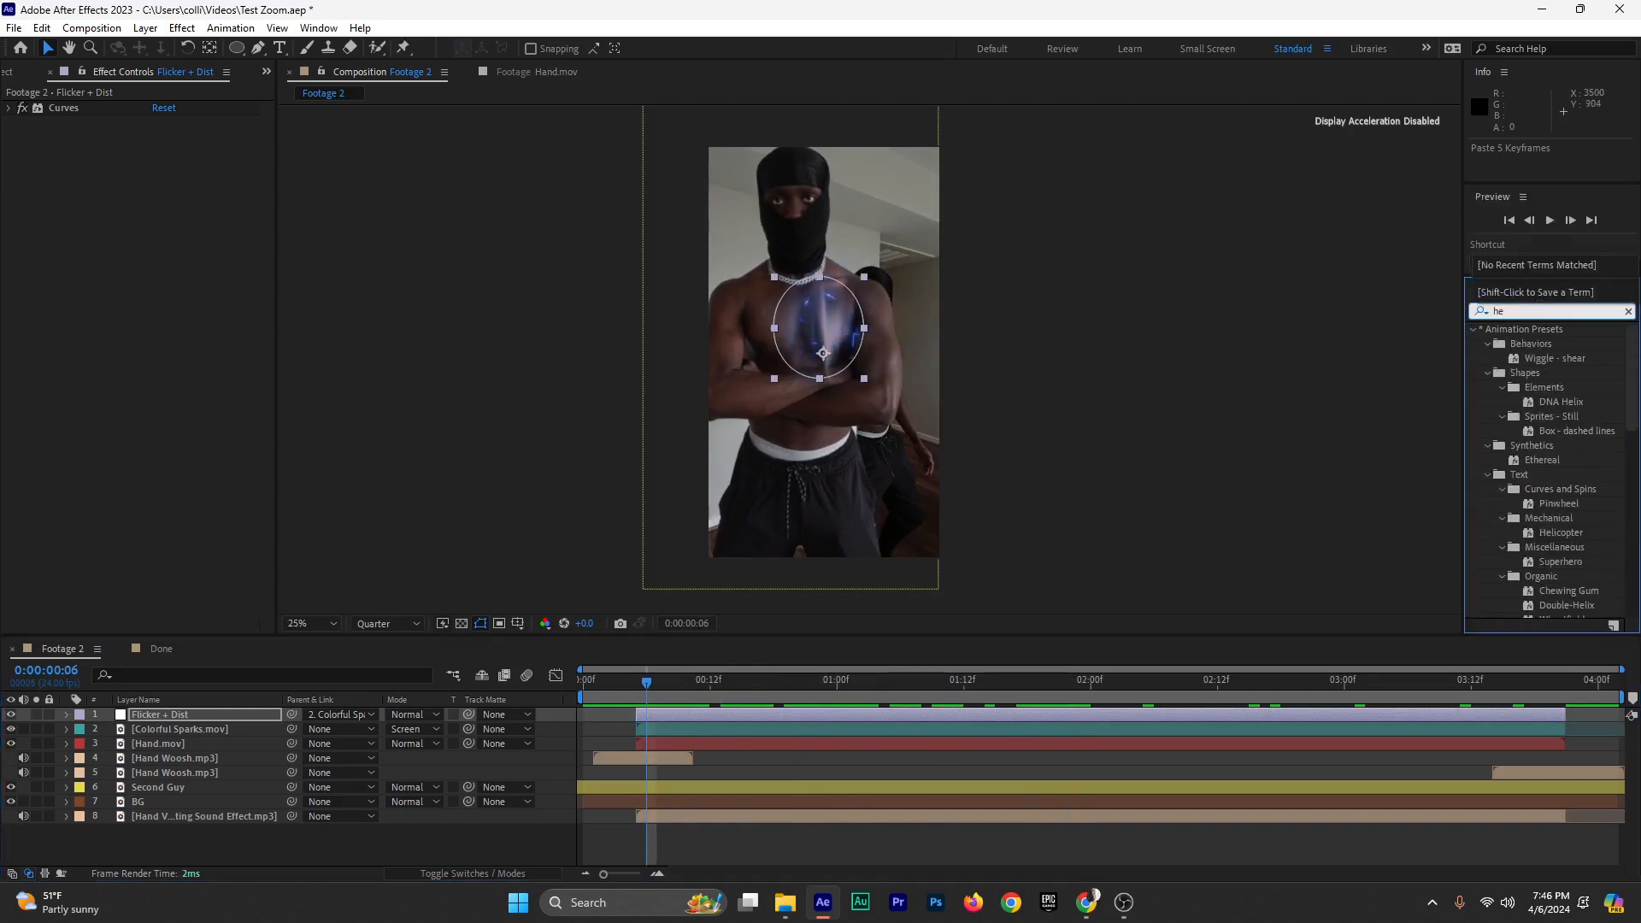
pyautogui.write('at')
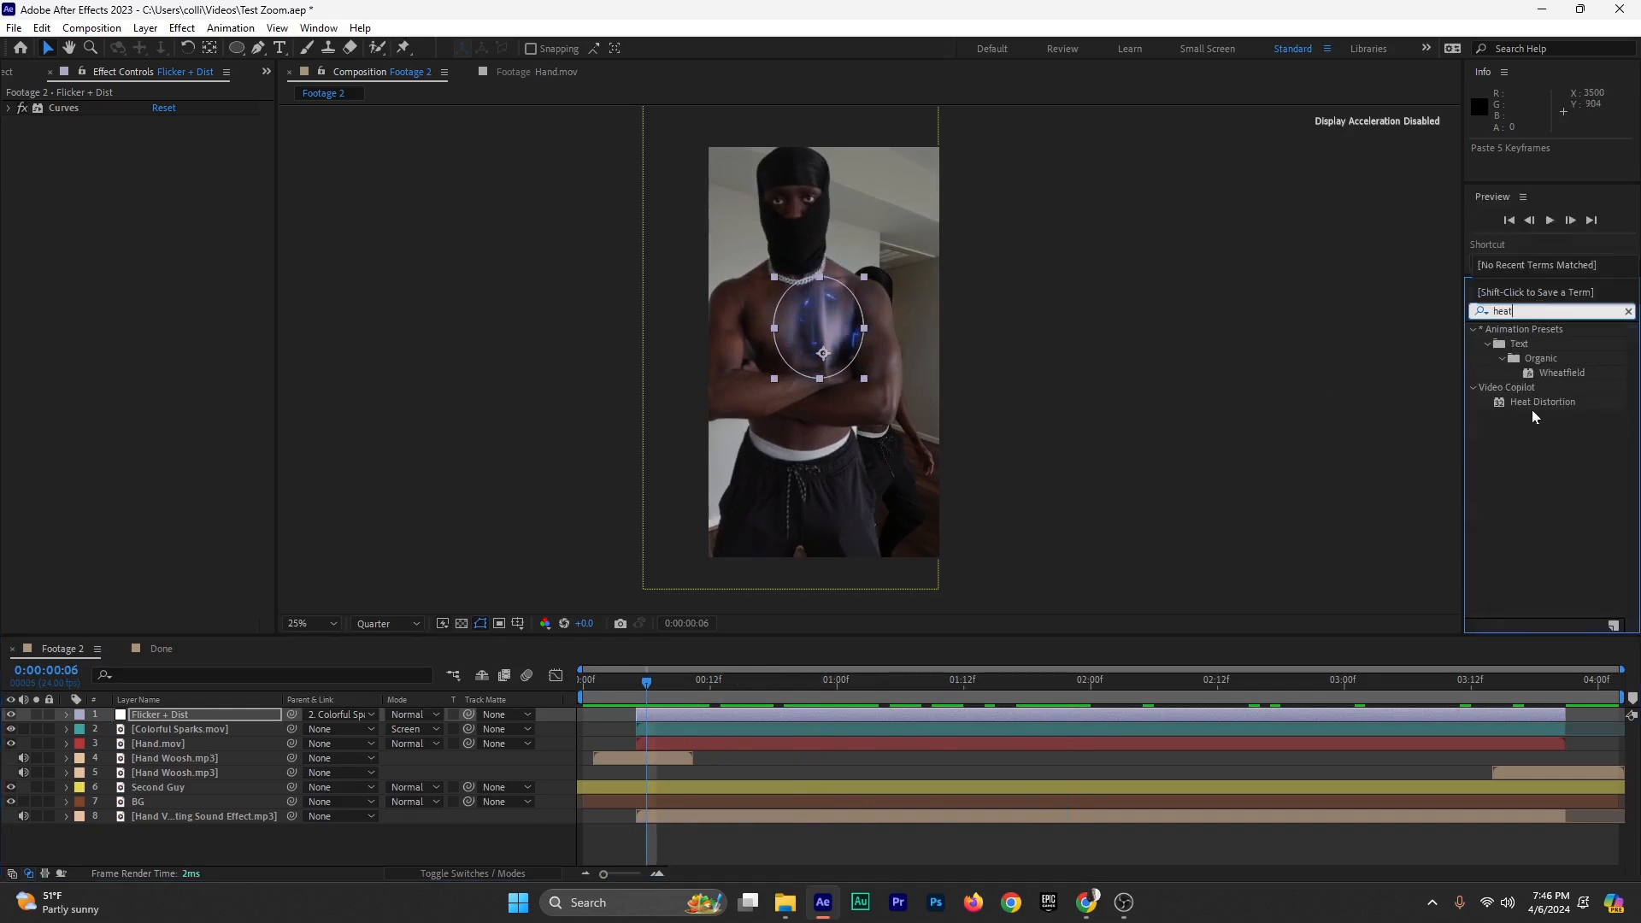
pyautogui.moveTo(1535, 400); pyautogui.dragTo(687, 714)
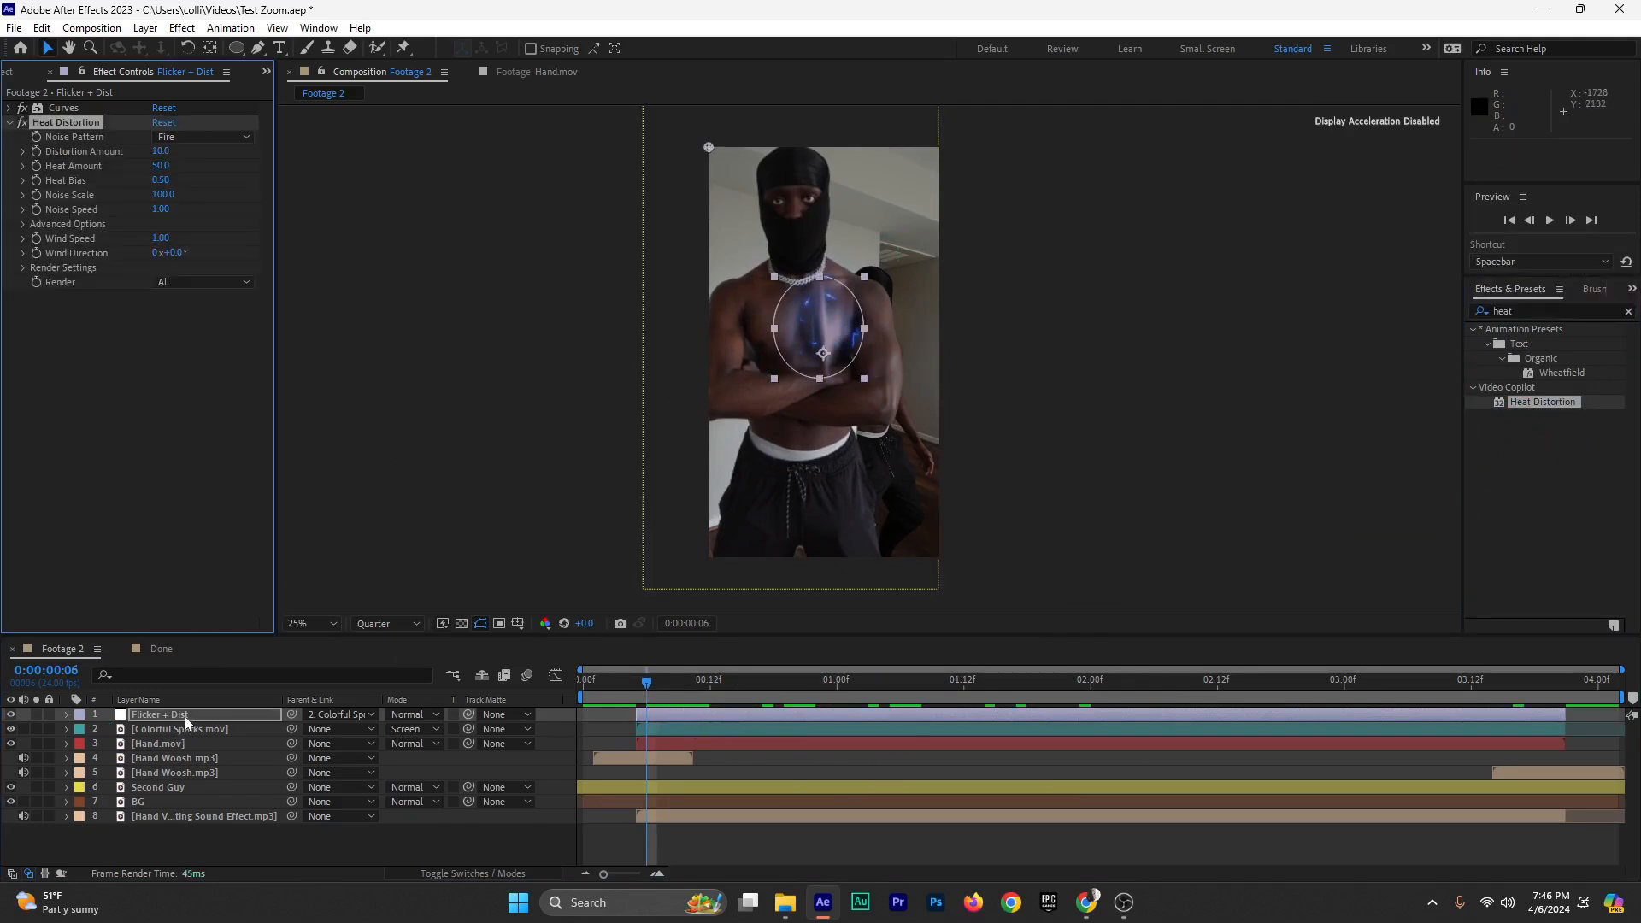
# Raise the Wind Speed and slightly lower the Heat Amount of Heat Distortion on Flicker + Dist
pyautogui.moveTo(160, 238); pyautogui.dragTo(272, 242)
pyautogui.moveTo(161, 166); pyautogui.dragTo(147, 170)
pyautogui.click(11, 123)
# Preview the composite from 0:00:00:02 and save the project
pyautogui.click(602, 695)
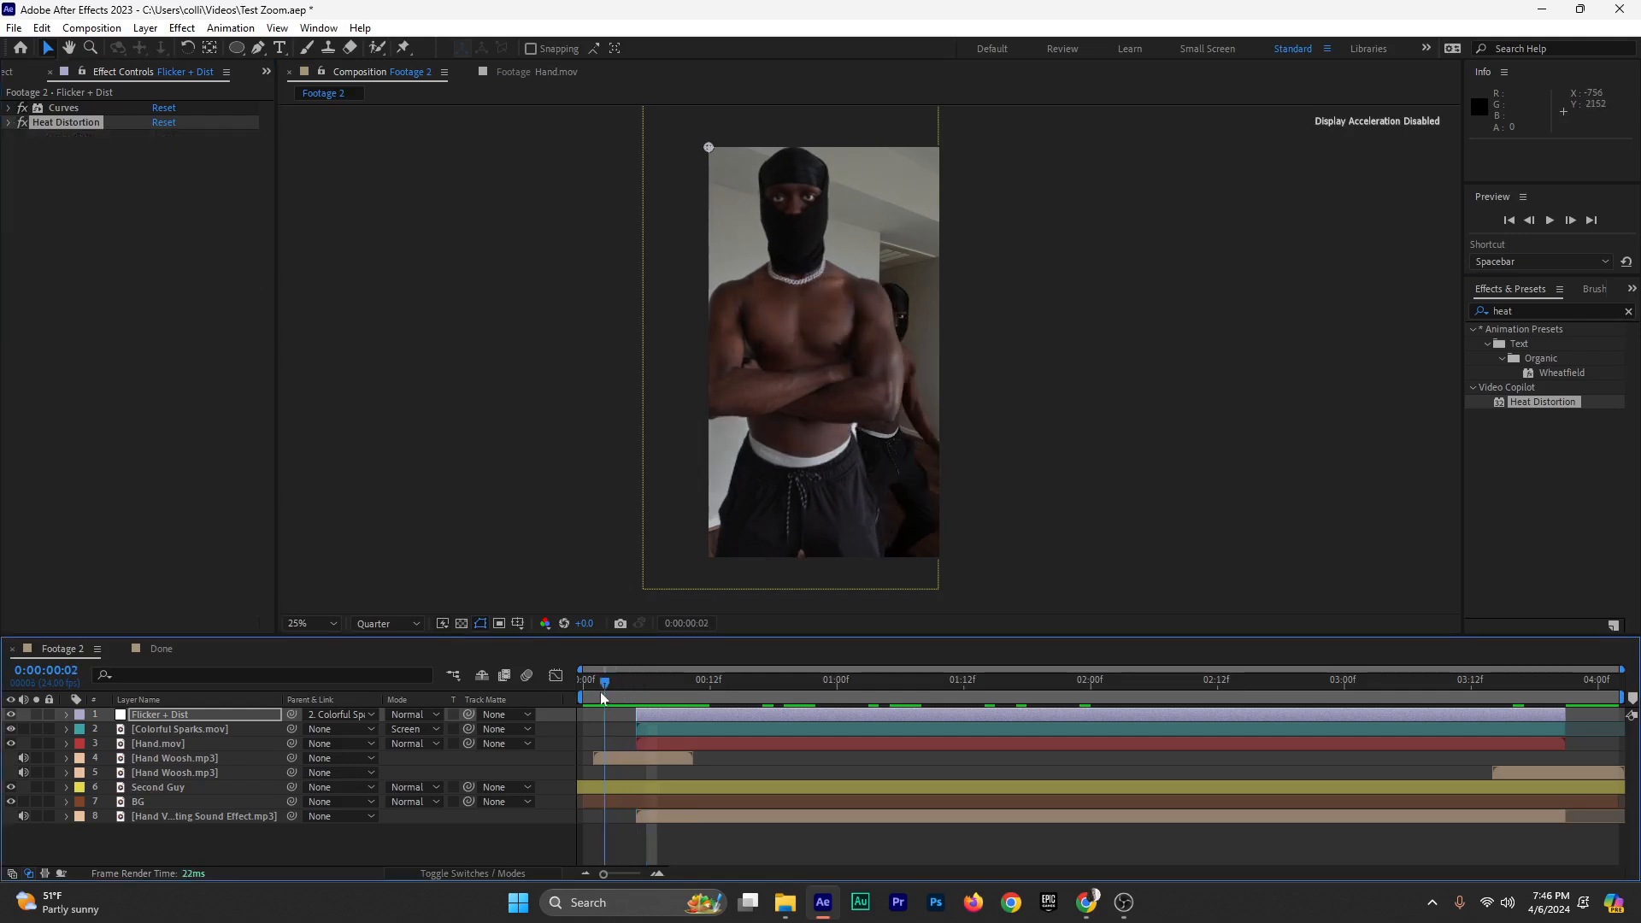
pyautogui.press('space')
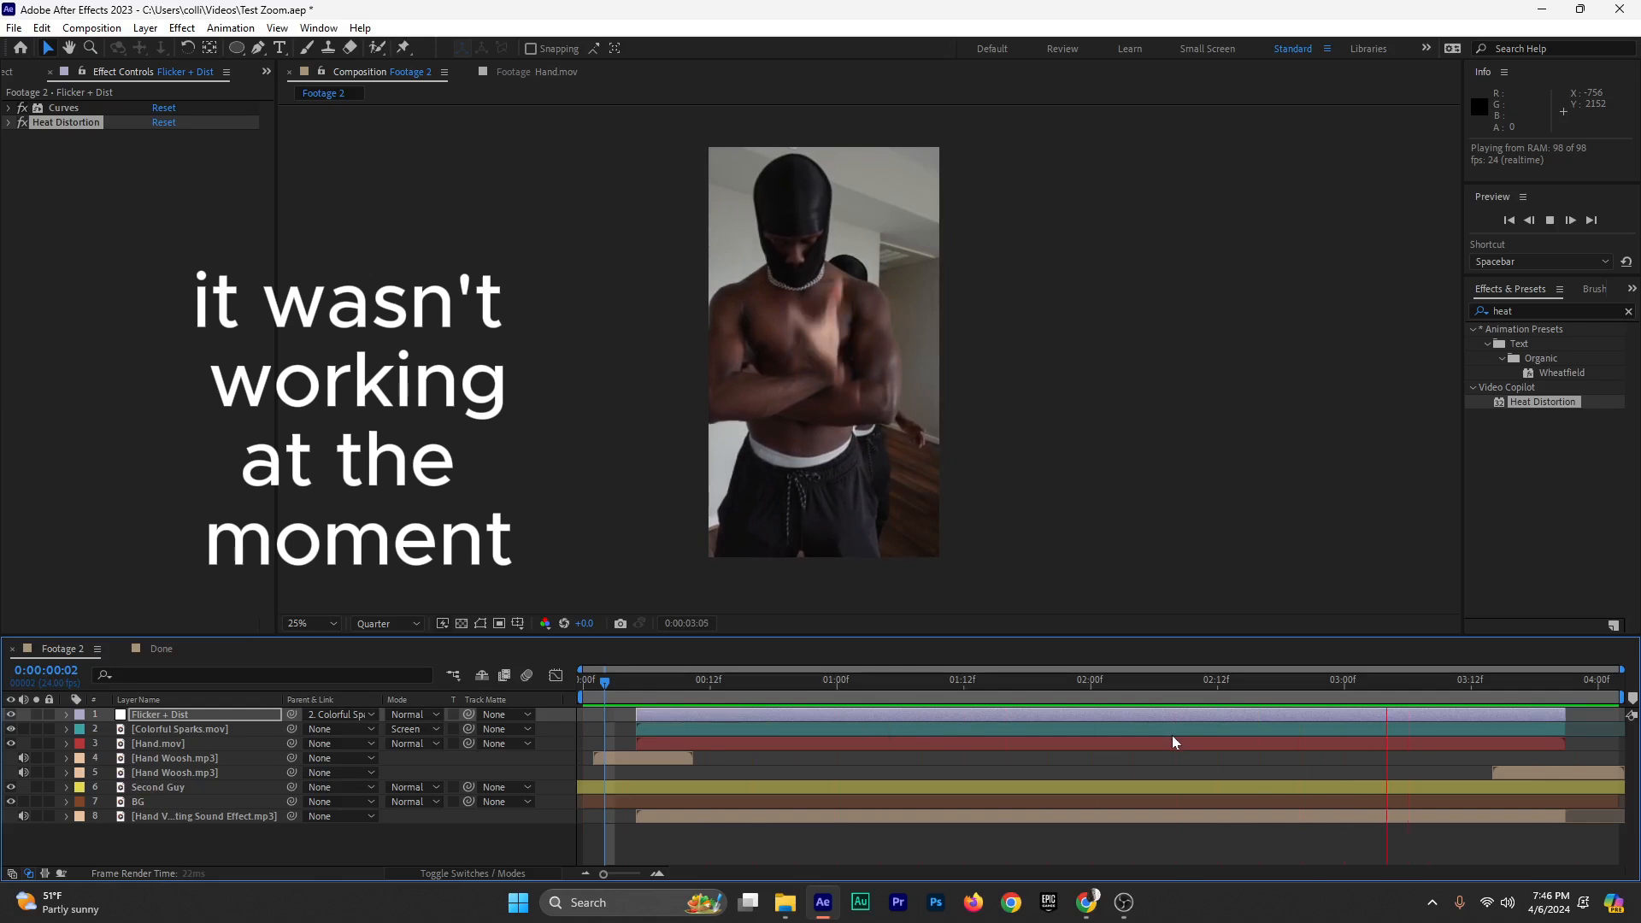
pyautogui.hotkey('ctrl', 's')
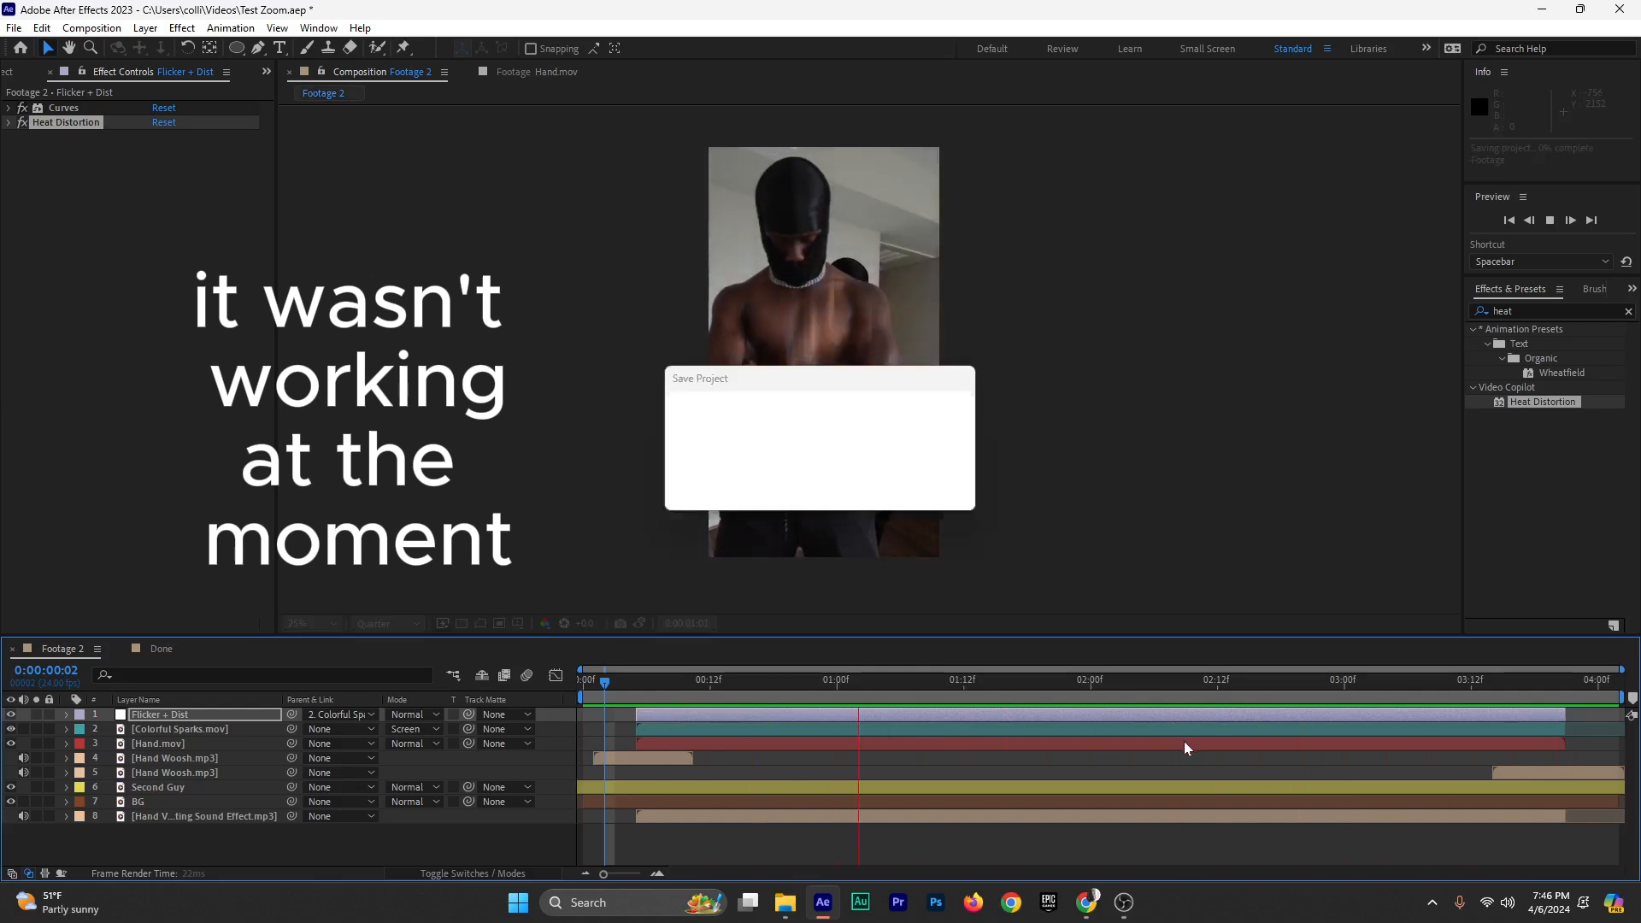
pyautogui.moveTo(795, 683); pyautogui.dragTo(1407, 704)
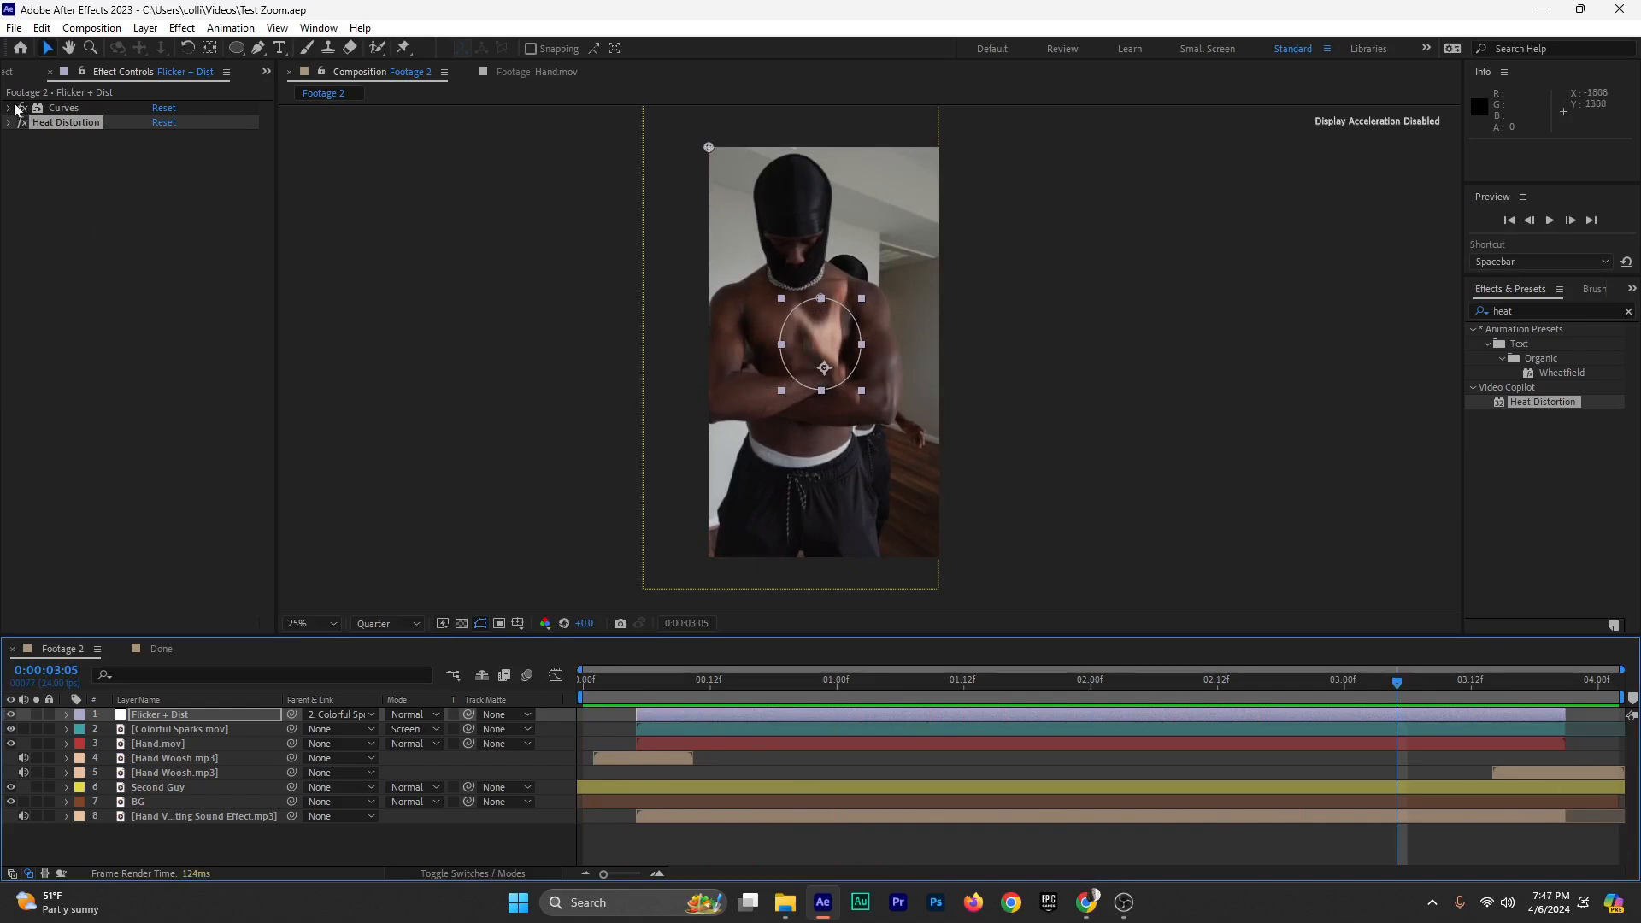
# Pre-compose all eight layers of Footage 2 into a new composition named Completed
pyautogui.click(11, 72)
pyautogui.click(412, 525)
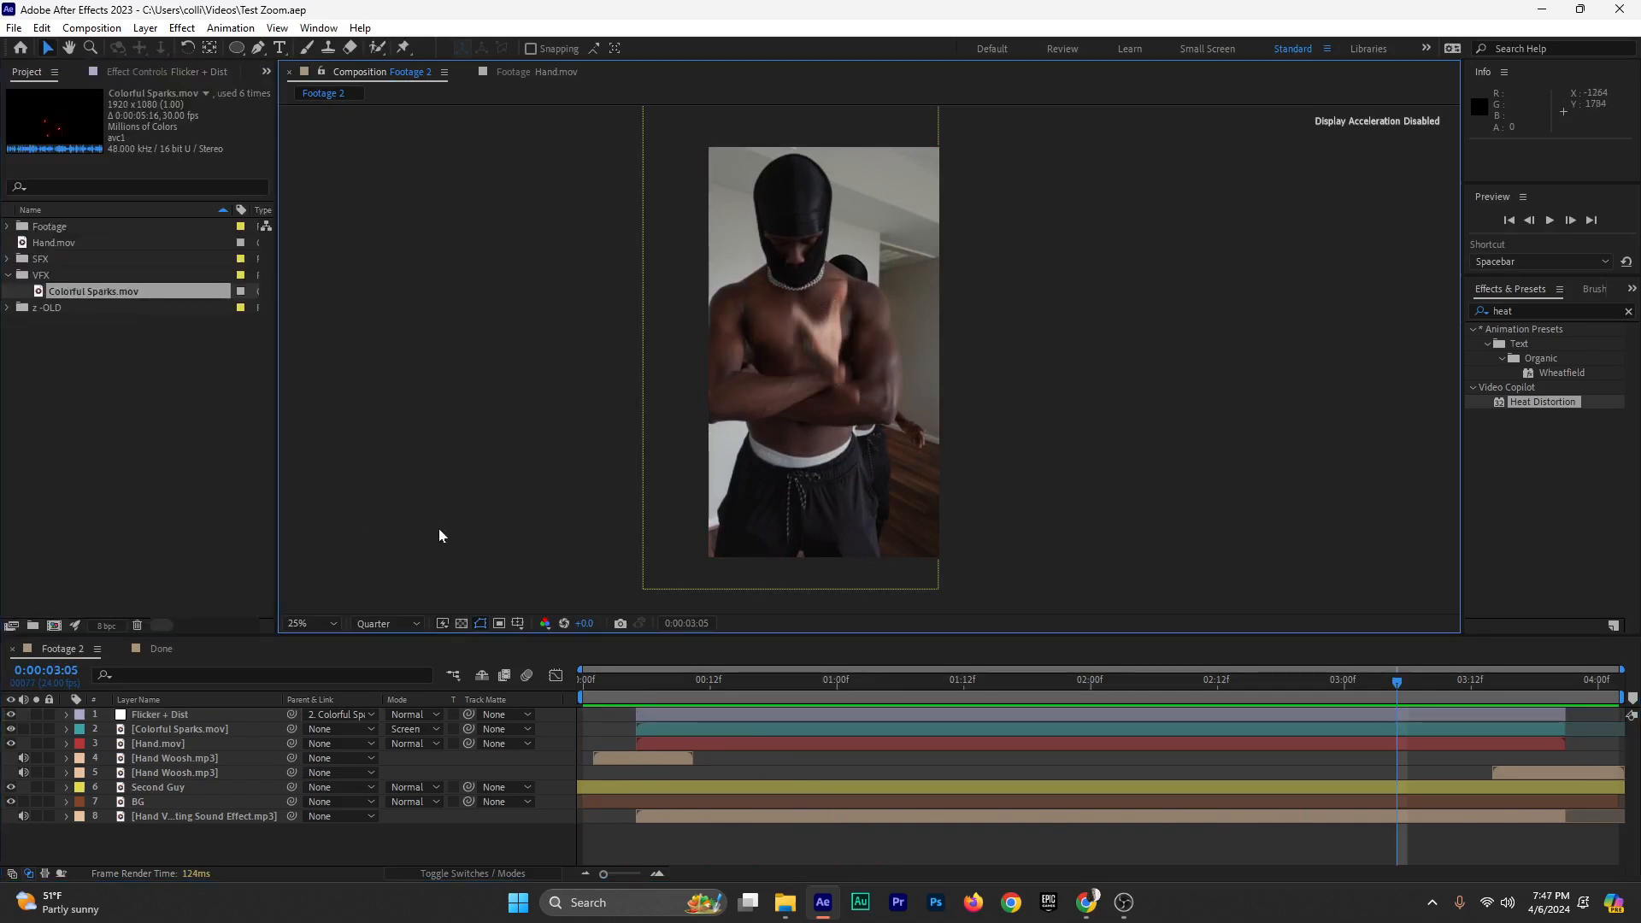
pyautogui.moveTo(134, 842); pyautogui.dragTo(438, 537)
pyautogui.rightClick(190, 730)
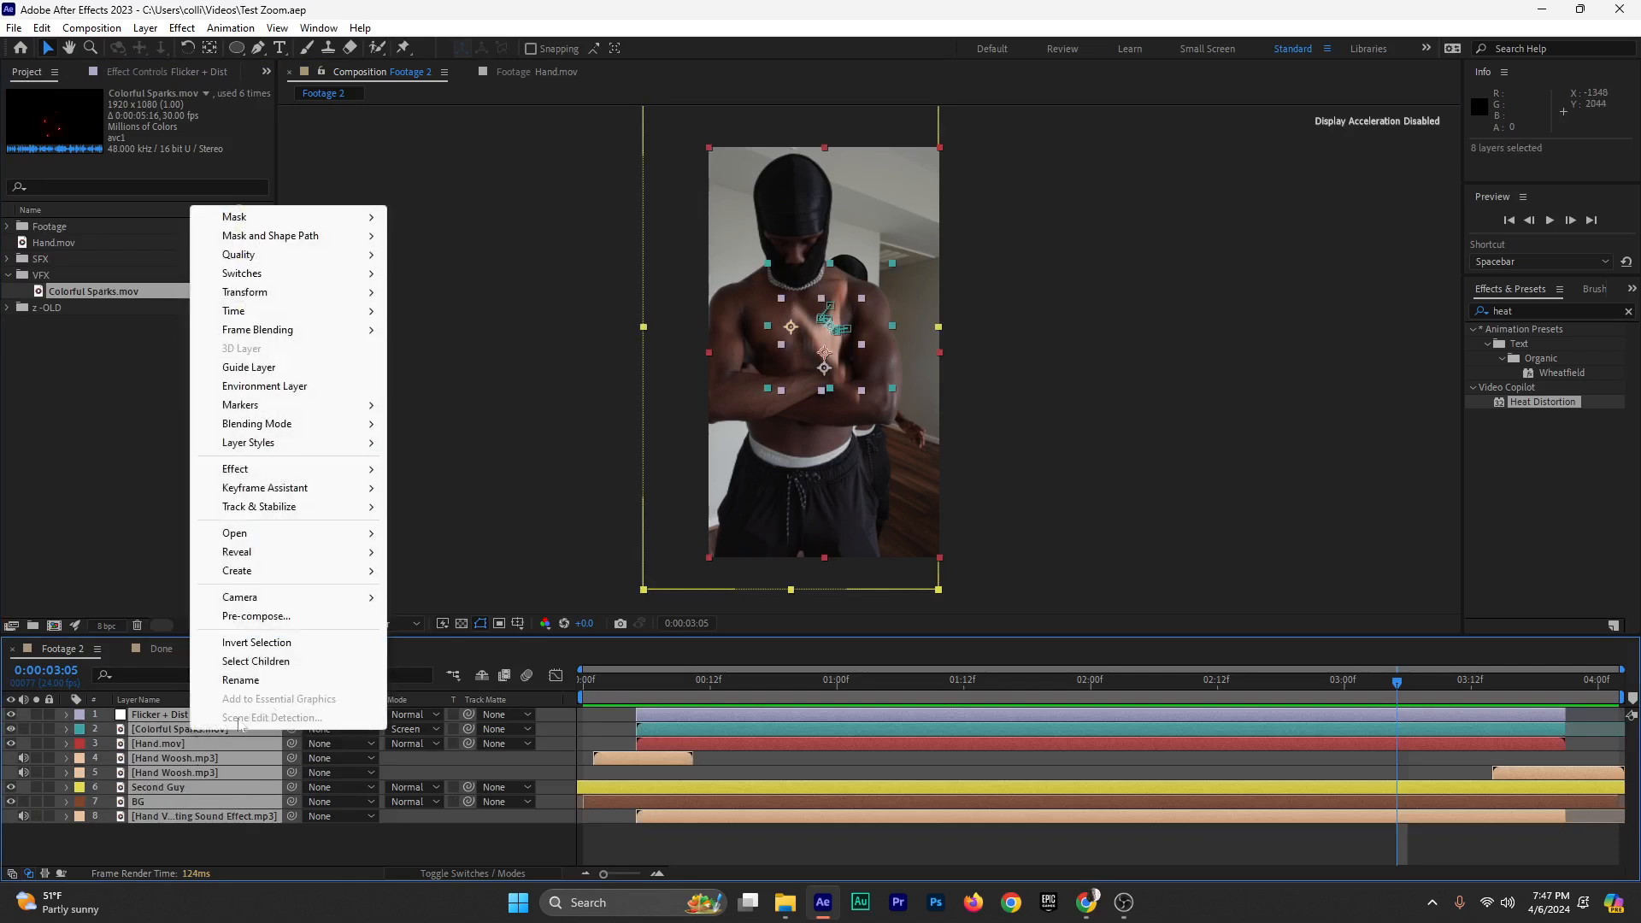
pyautogui.click(288, 617)
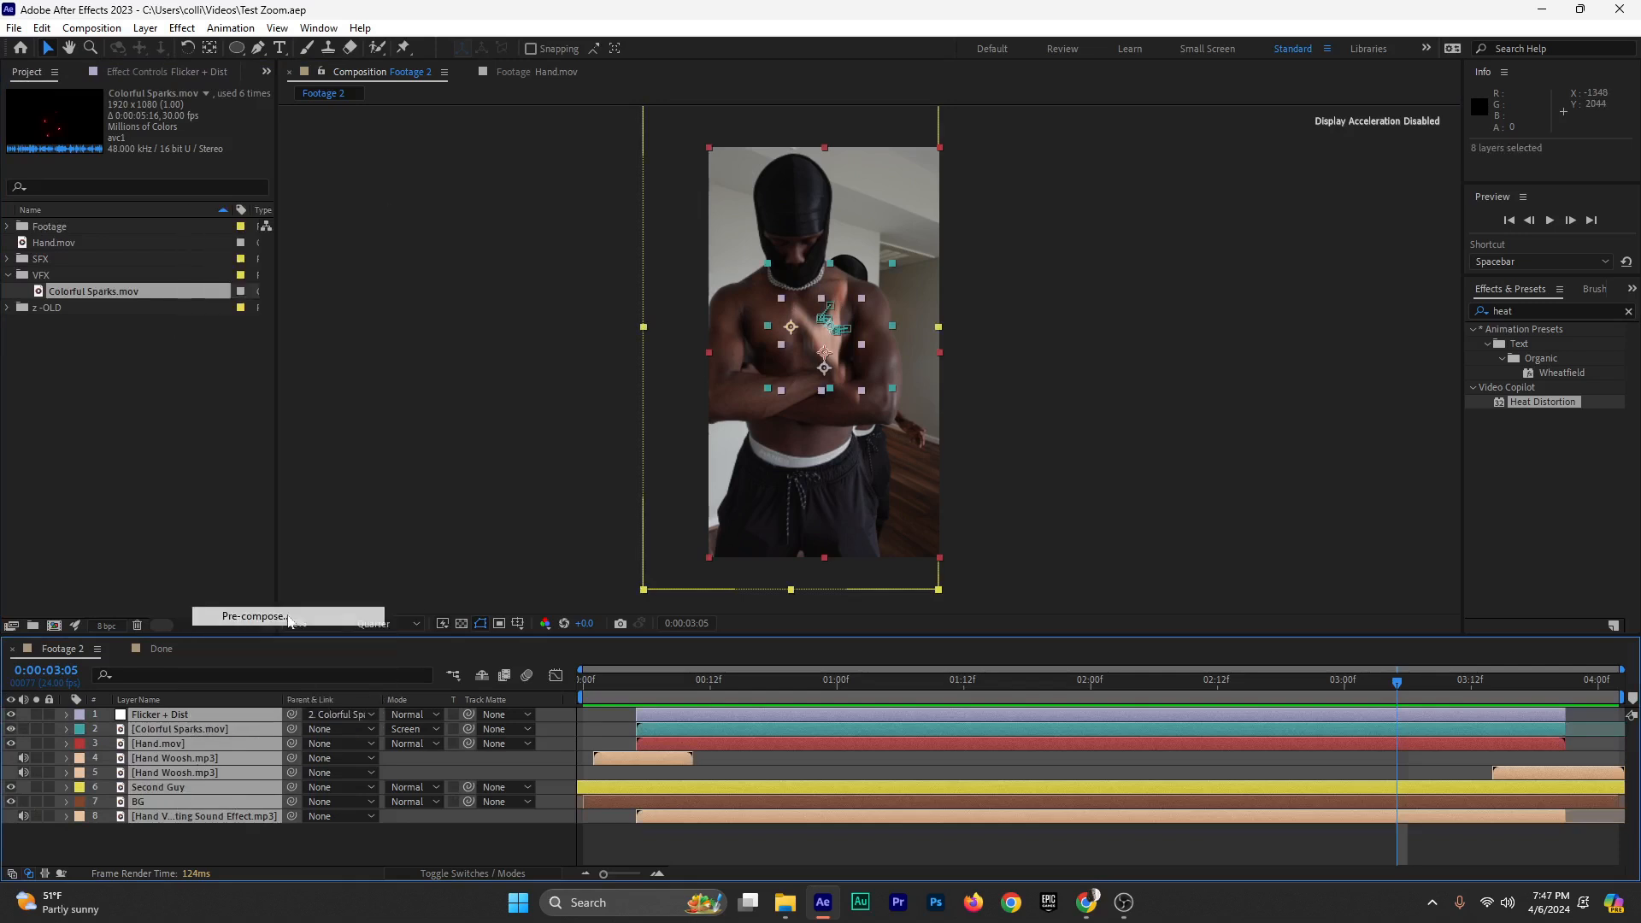
pyautogui.write('Done')
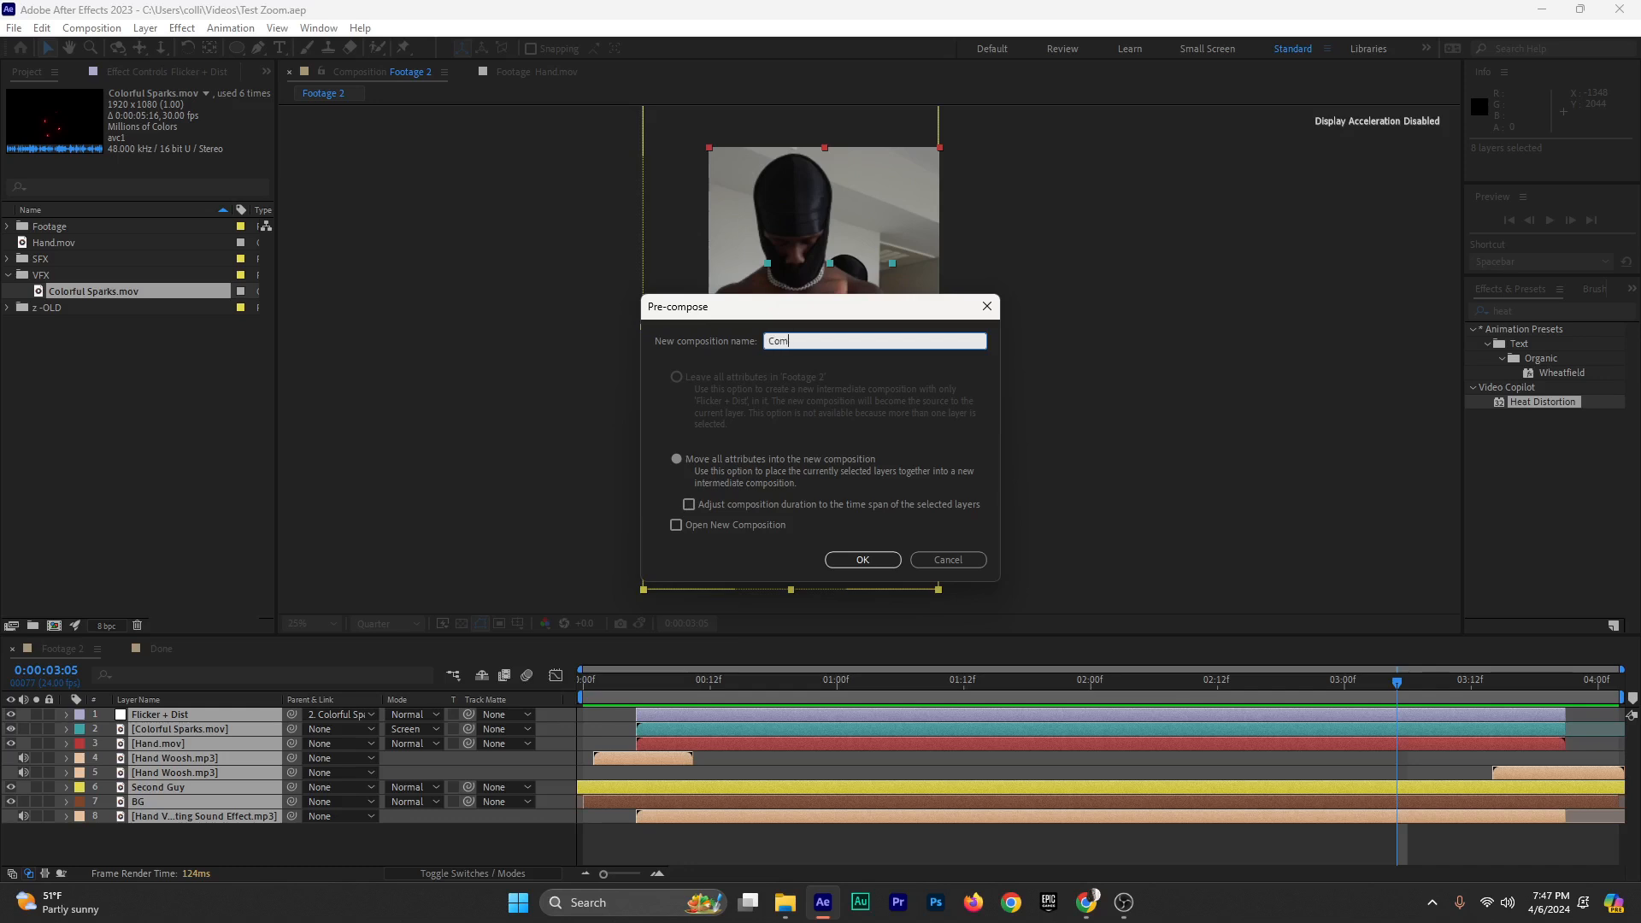
pyautogui.write('d')
pyautogui.press('Return')
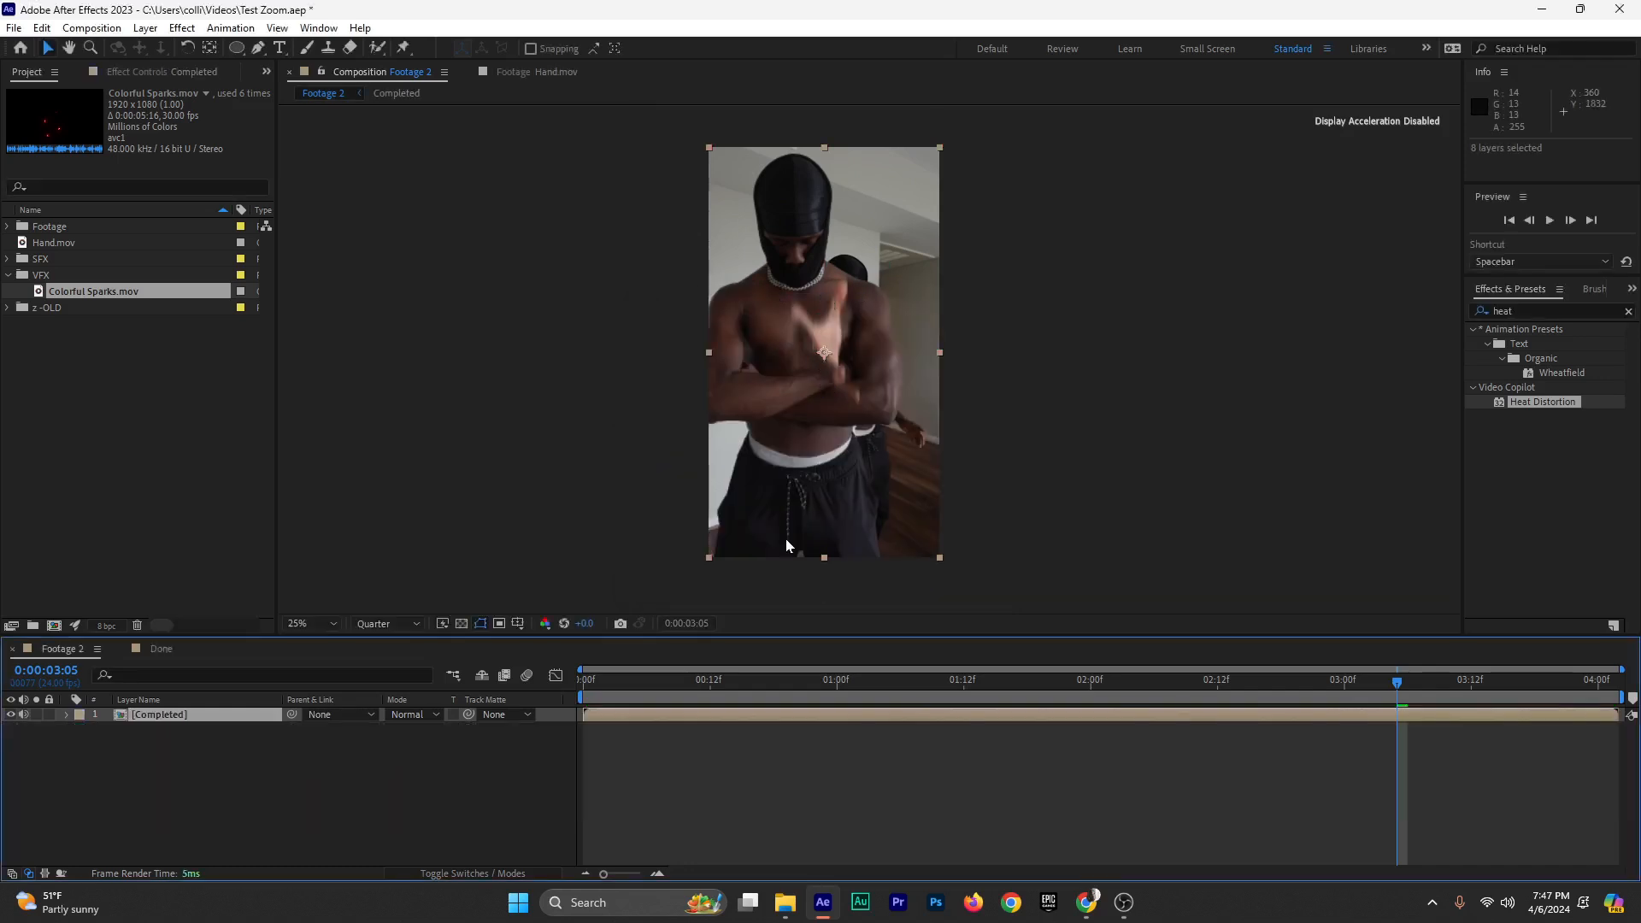
# Find the Motion Tile effect and apply it to the Completed layer
pyautogui.moveTo(675, 680); pyautogui.dragTo(622, 675)
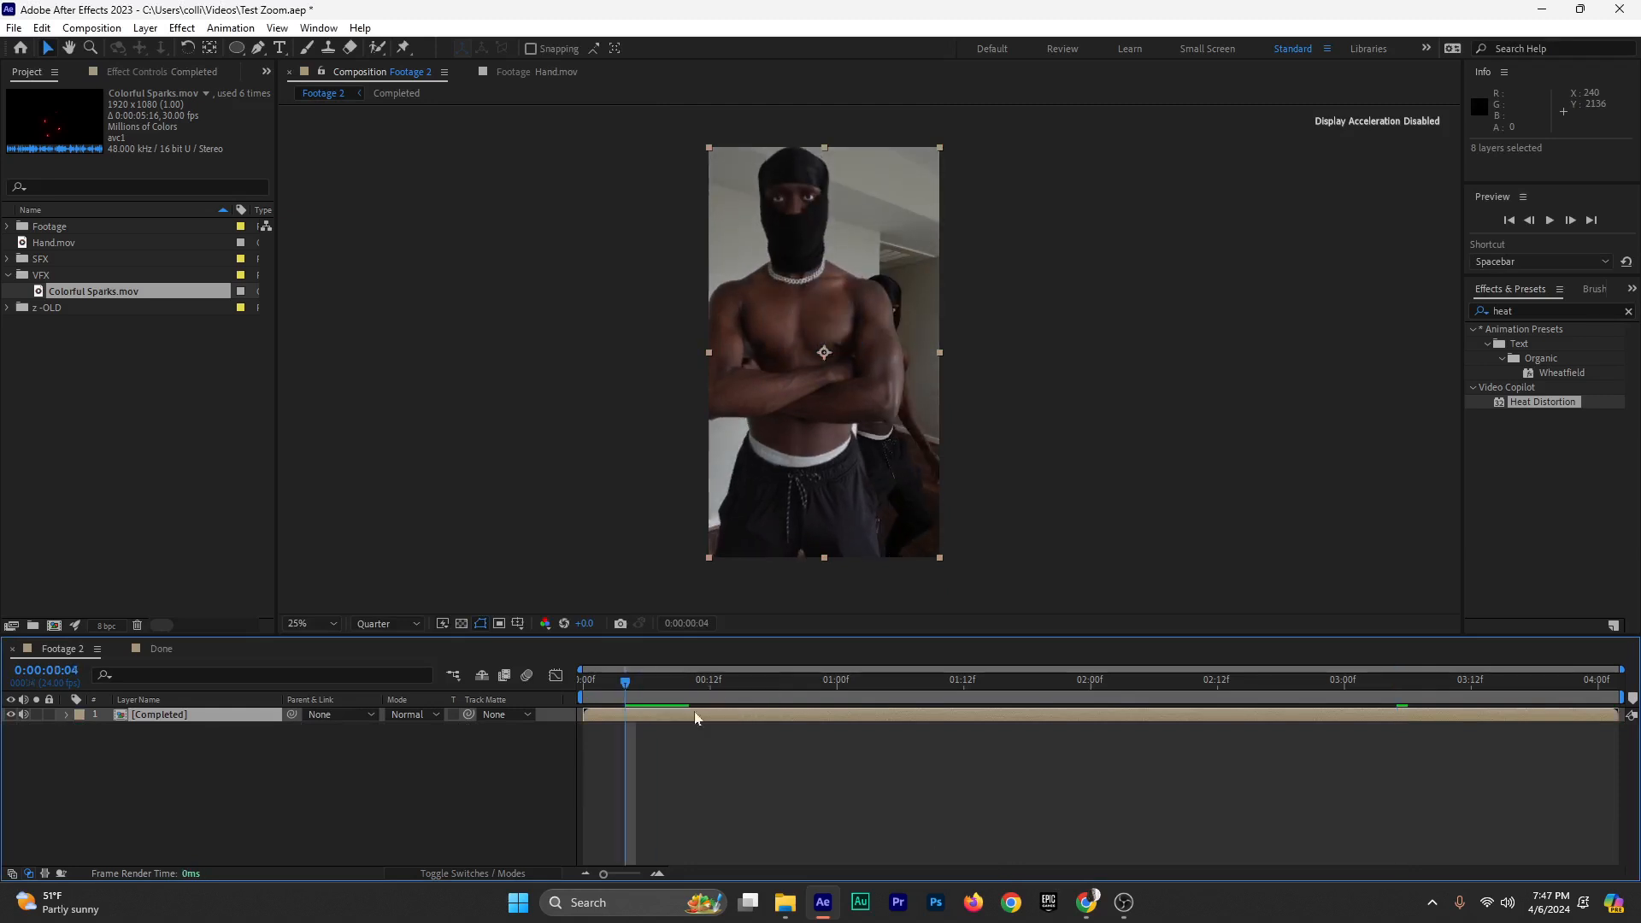
pyautogui.click(1508, 313)
pyautogui.click(1520, 311)
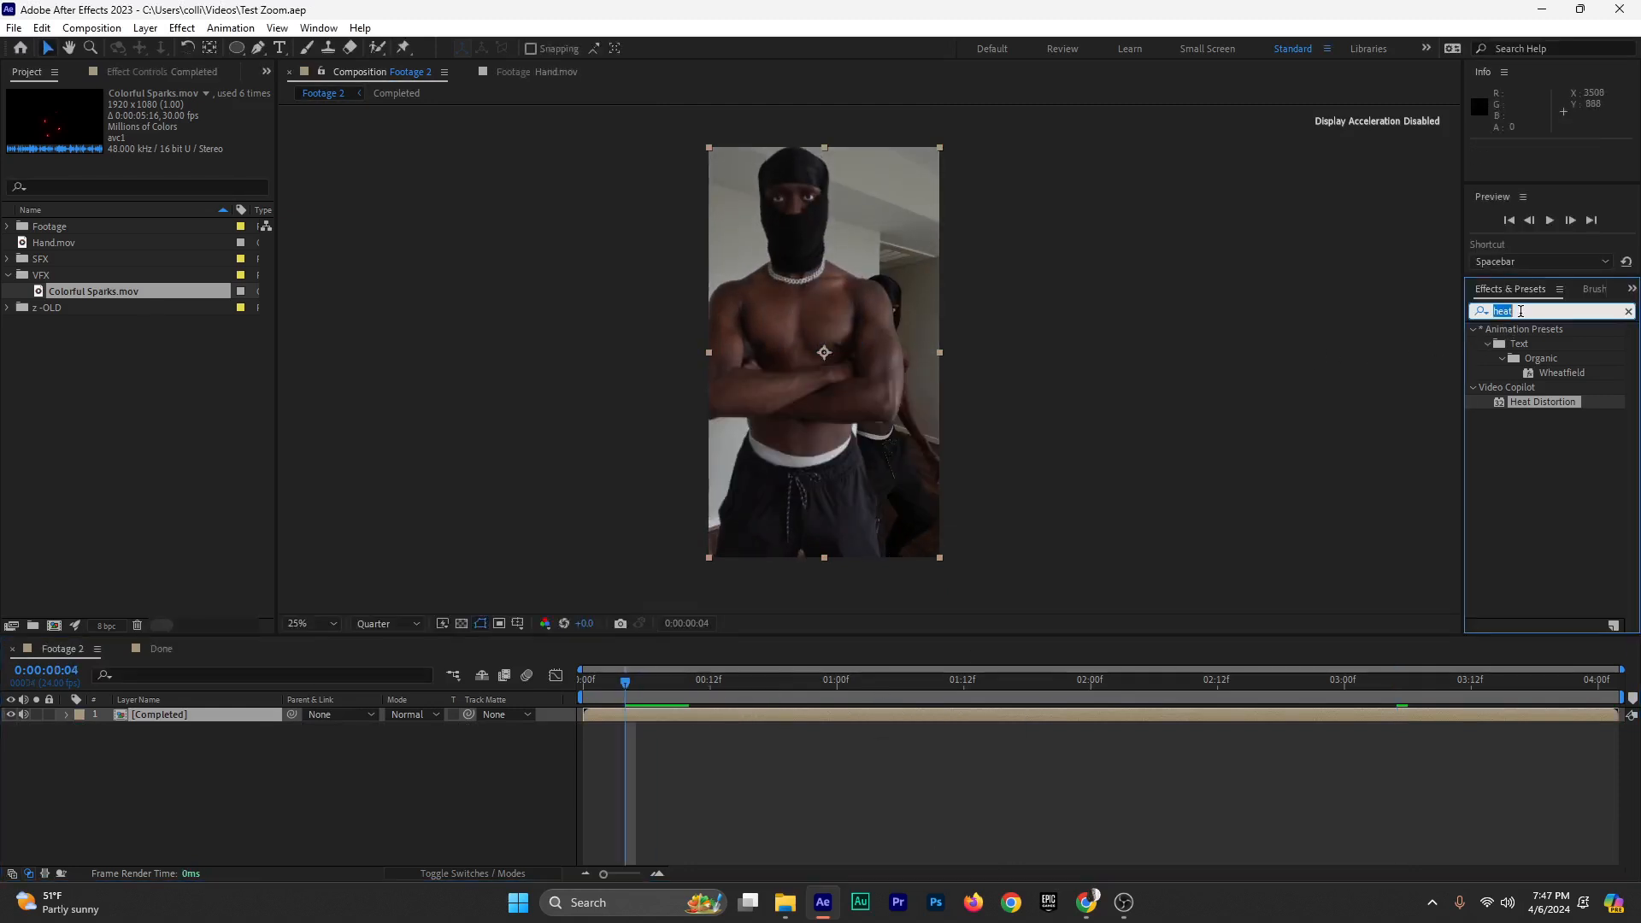
pyautogui.press('BackSpace')
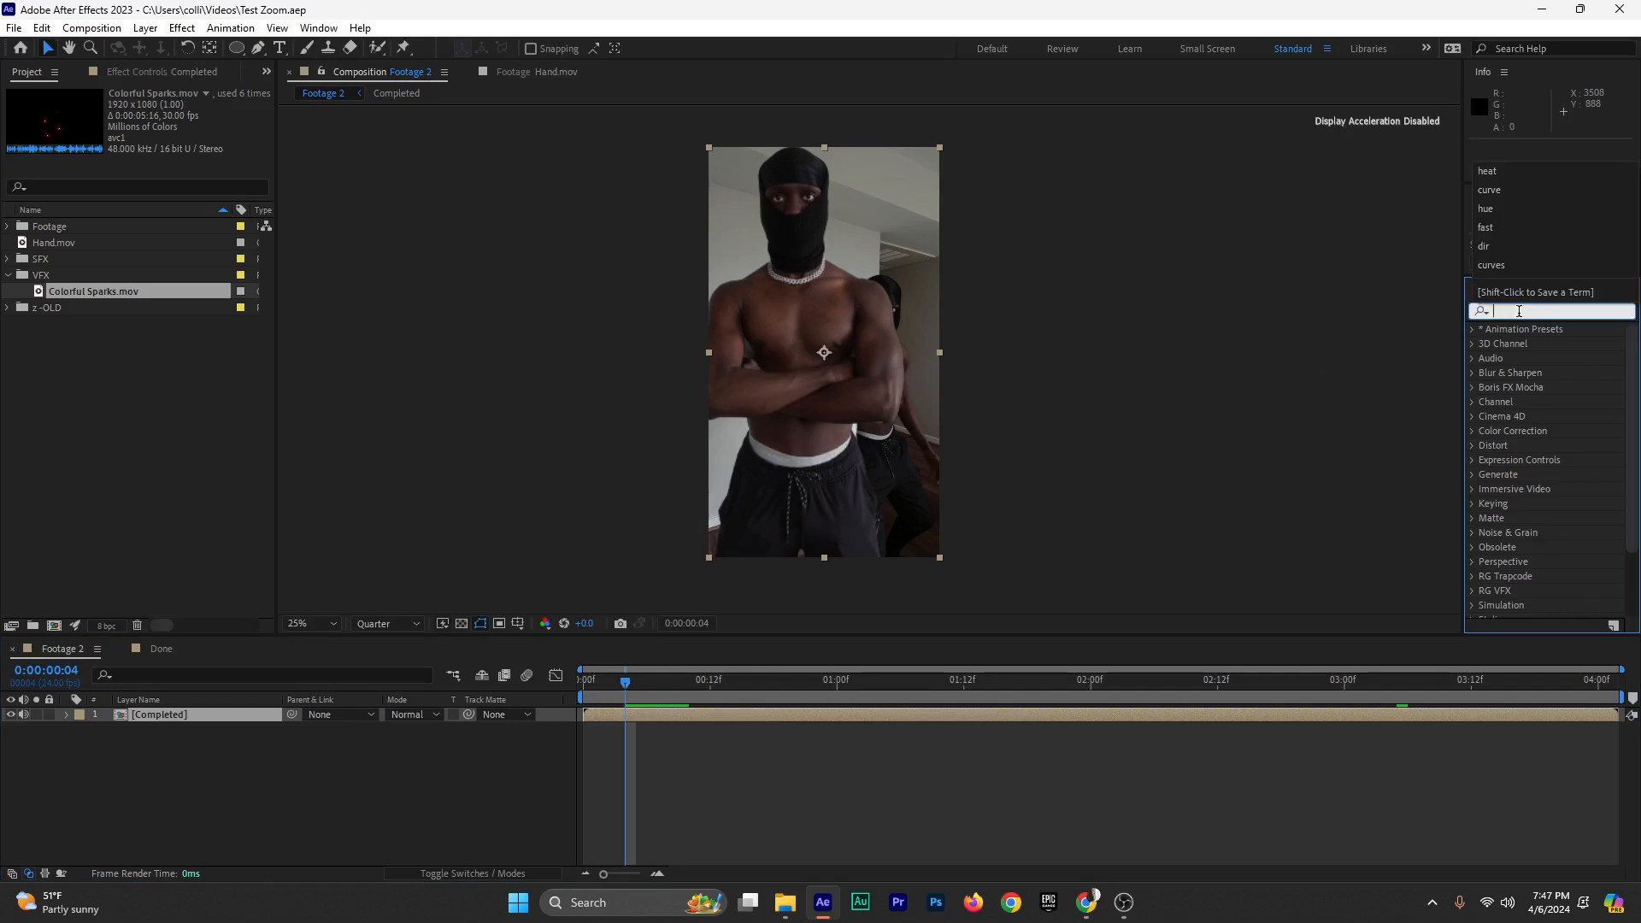
pyautogui.write('motion')
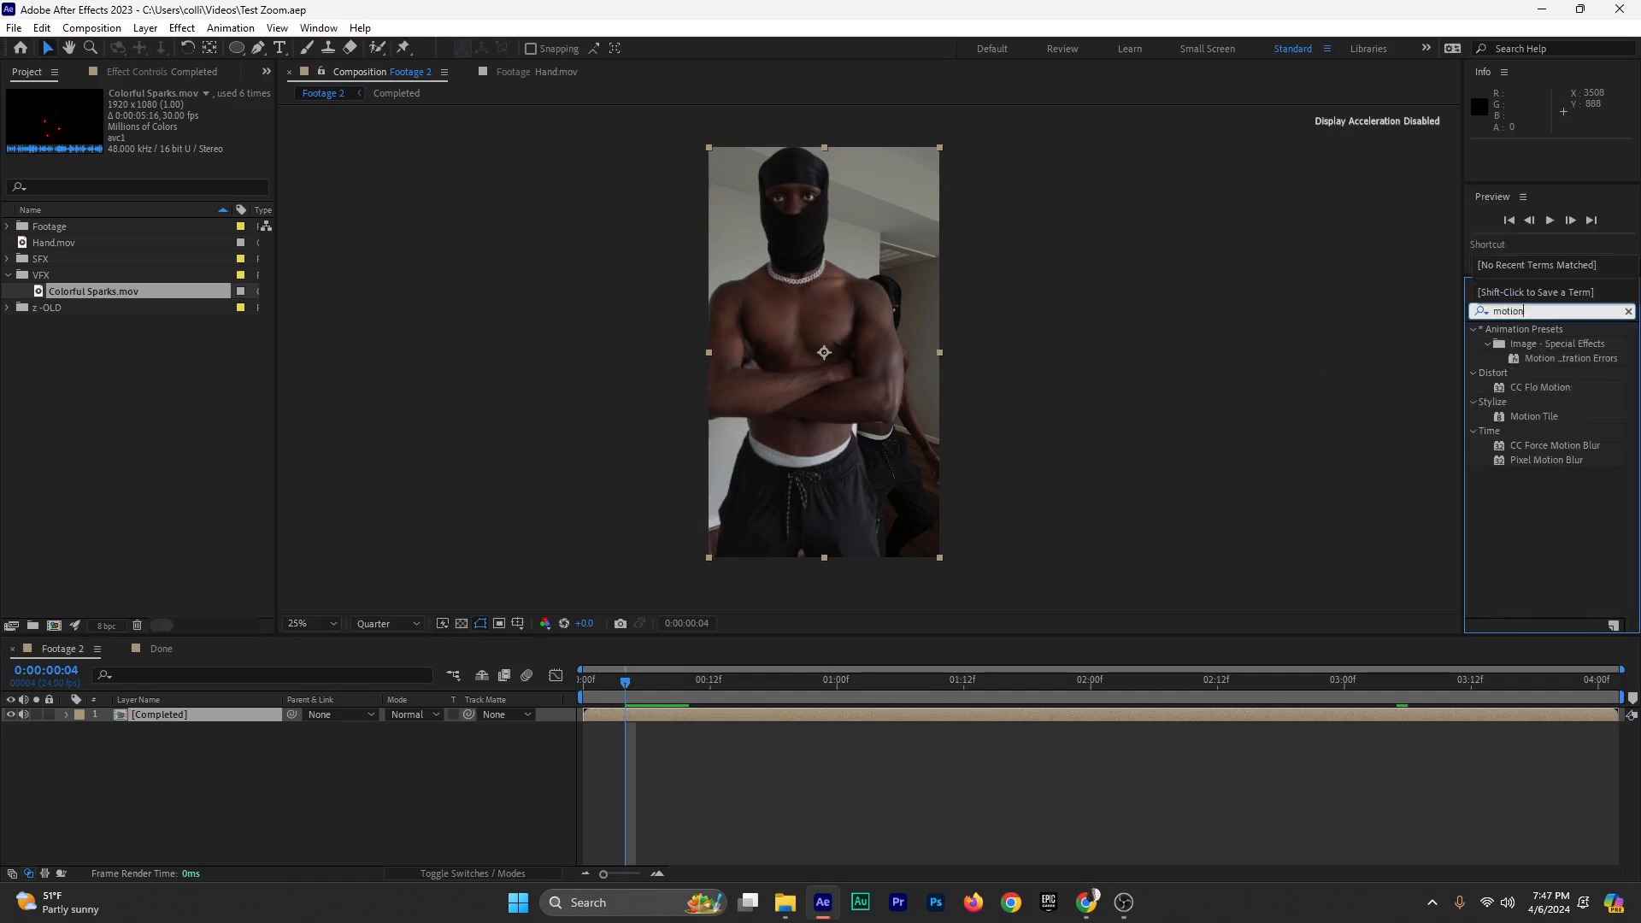
pyautogui.click(1536, 462)
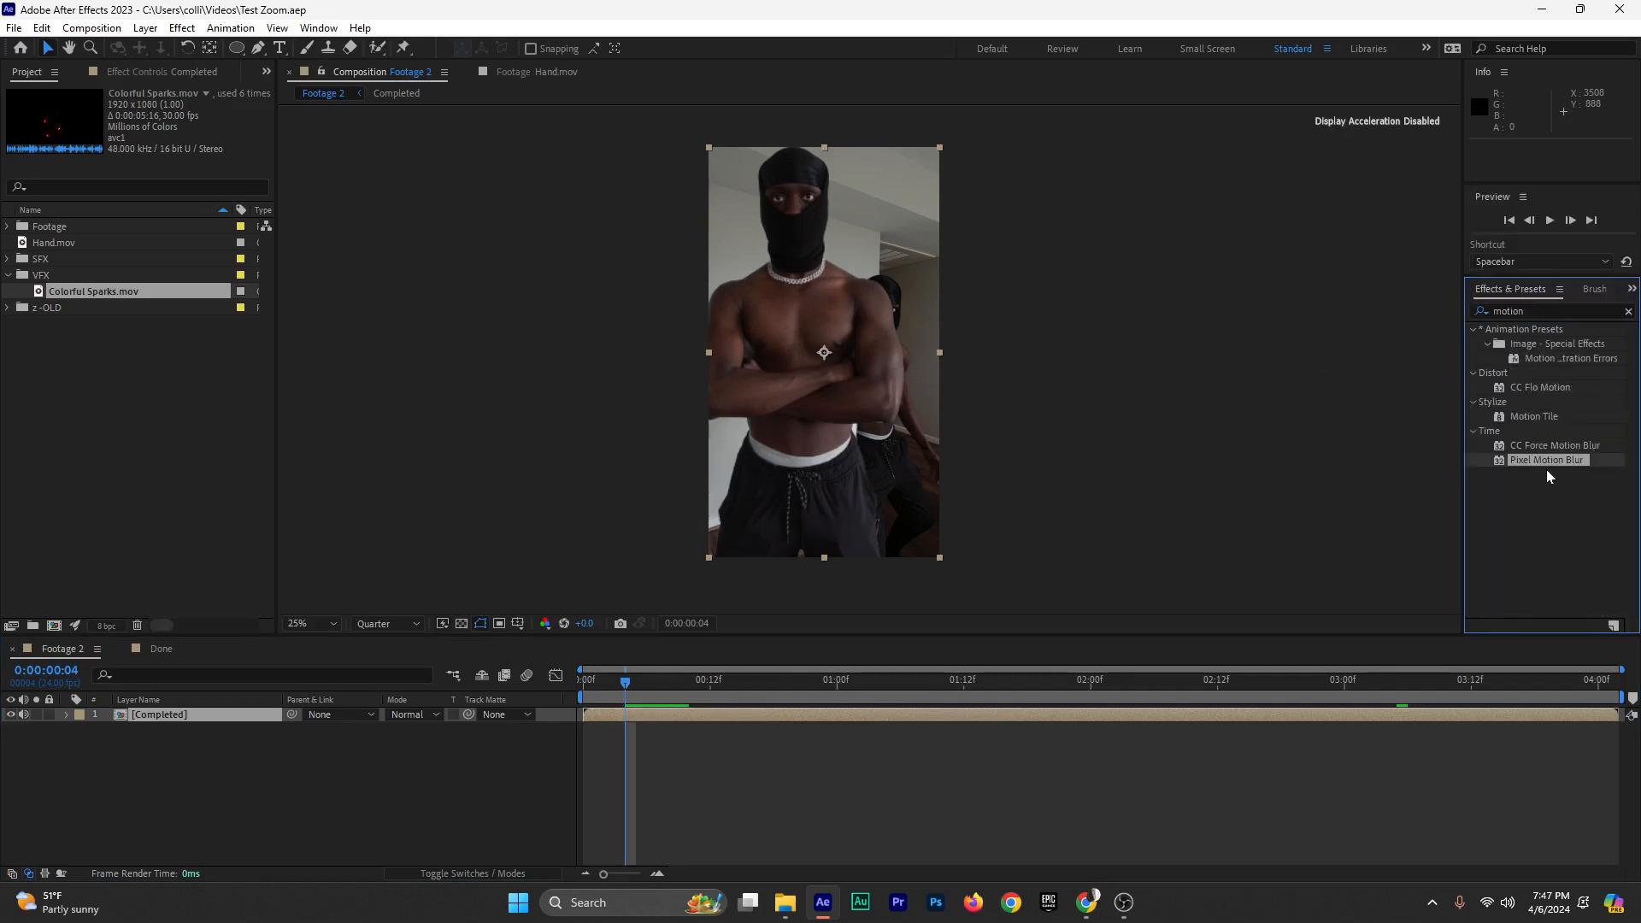
pyautogui.moveTo(1528, 416); pyautogui.dragTo(684, 714)
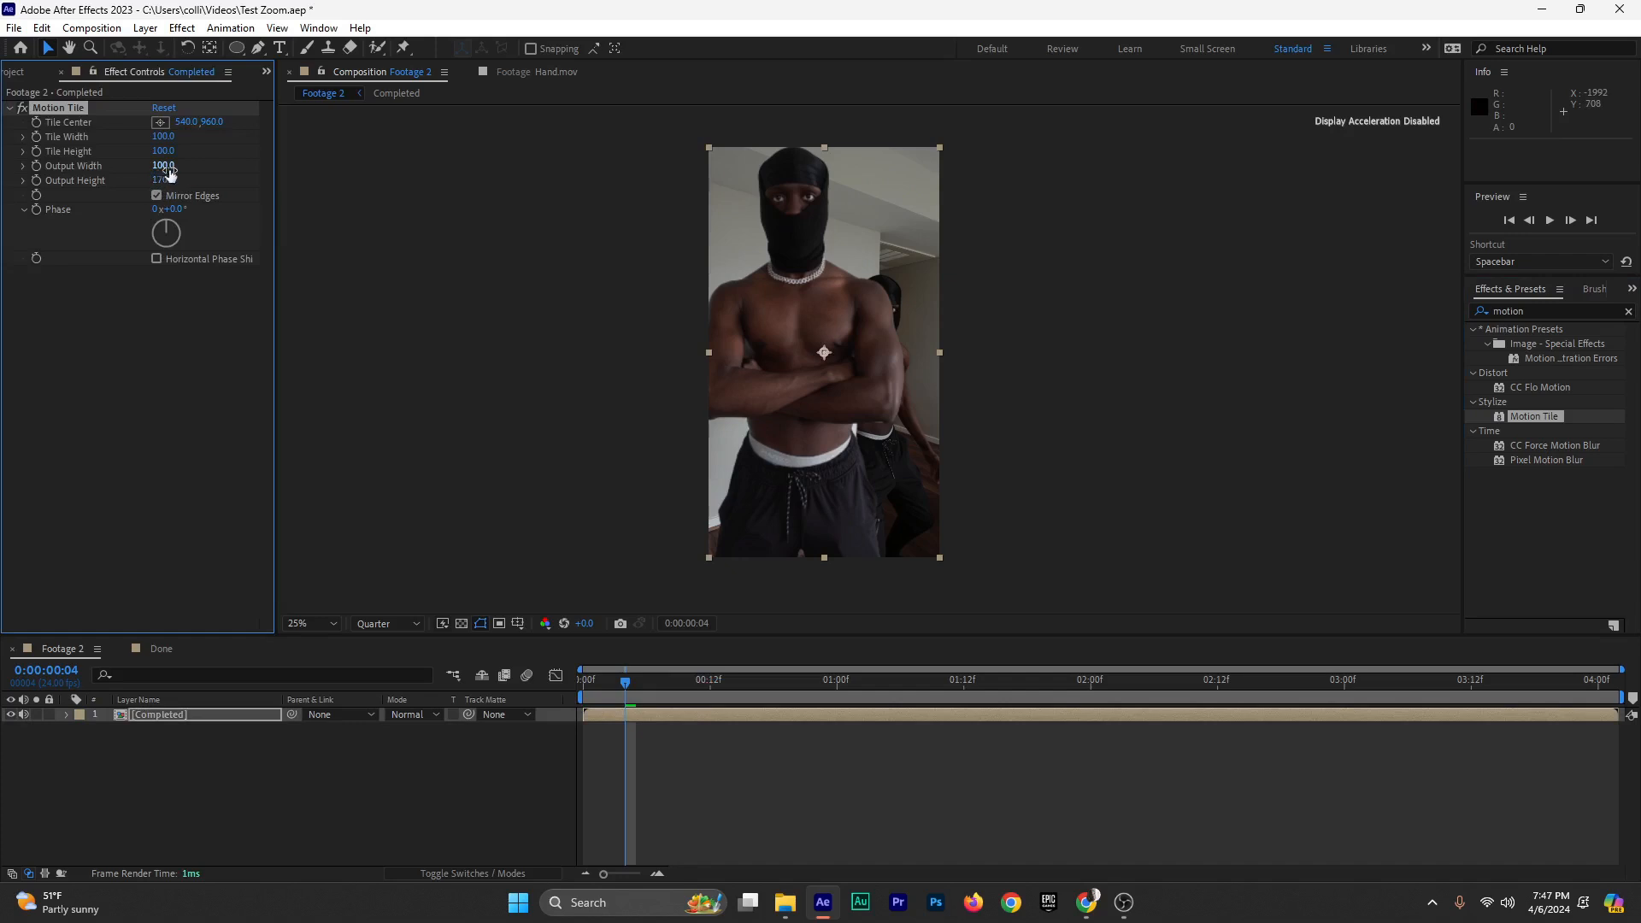
# Set Motion Tile's Output Width and Output Height to 170 with Mirror Edges enabled
pyautogui.moveTo(168, 168); pyautogui.dragTo(182, 187)
pyautogui.click(167, 167)
pyautogui.press('Return')
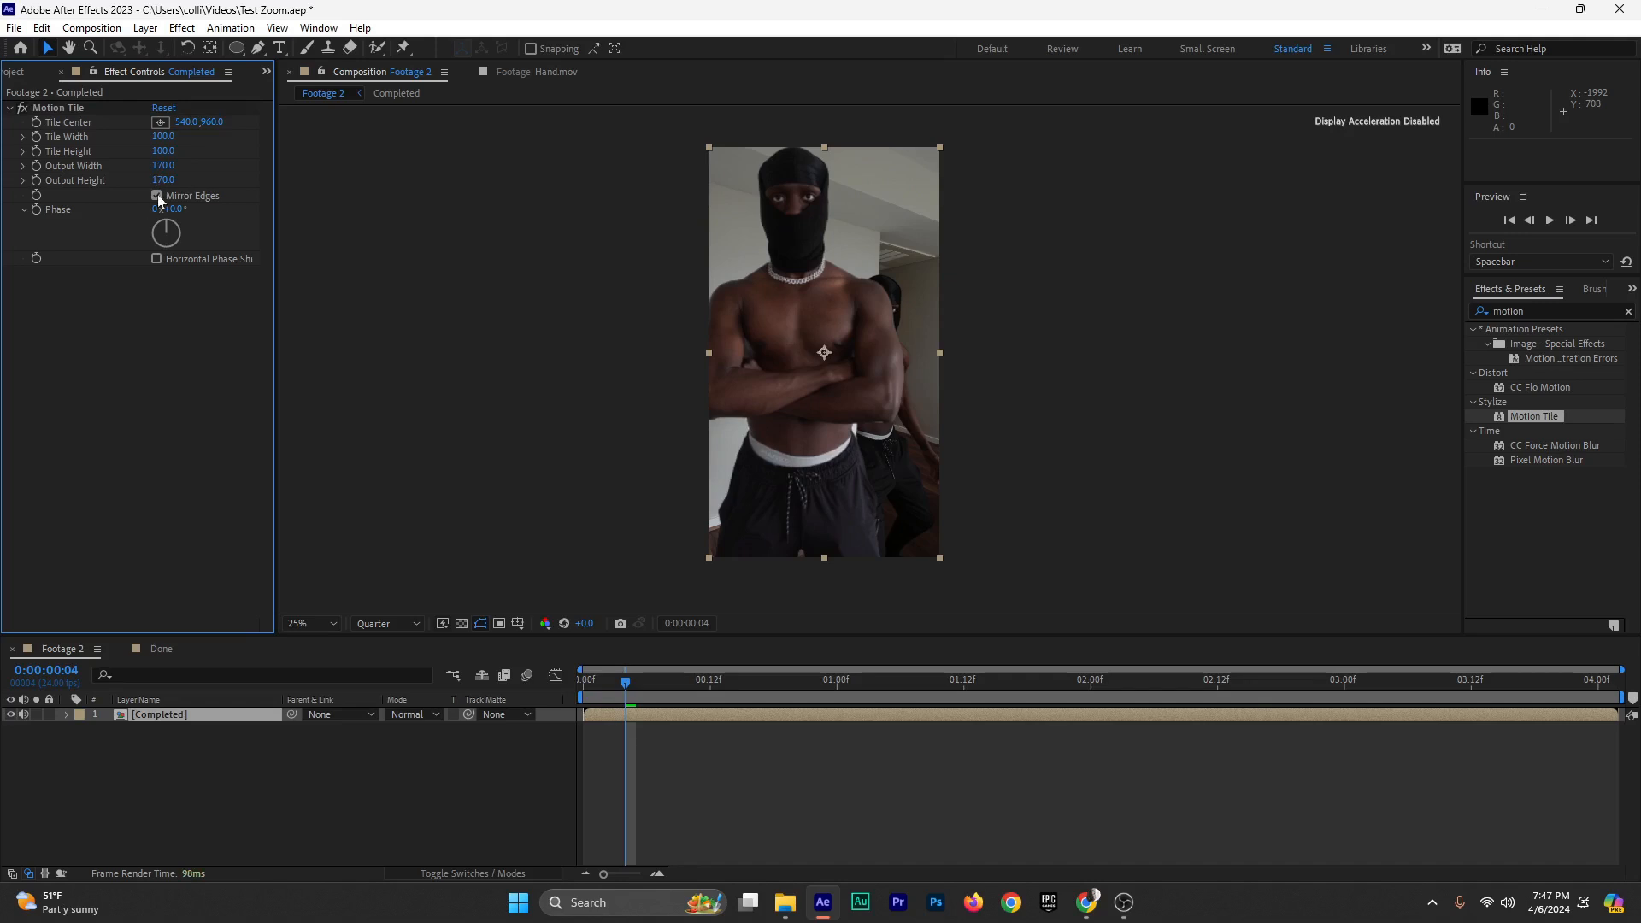
pyautogui.click(13, 112)
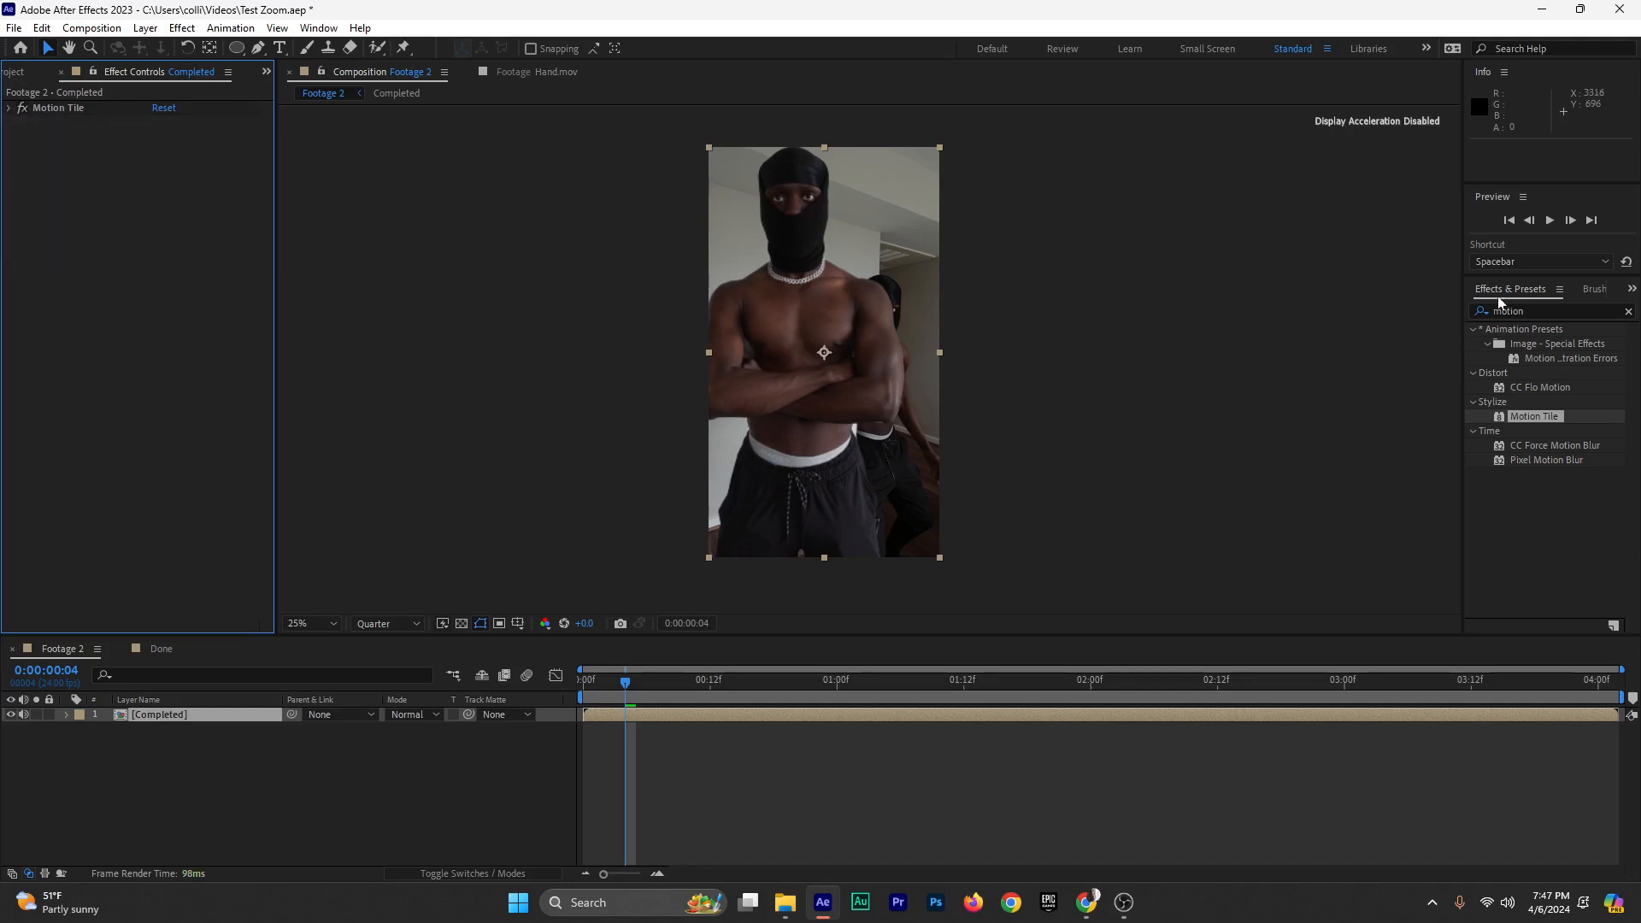
# Find the Wiggle - position preset and apply it to the Completed layer
pyautogui.click(1530, 310)
pyautogui.write('wi')
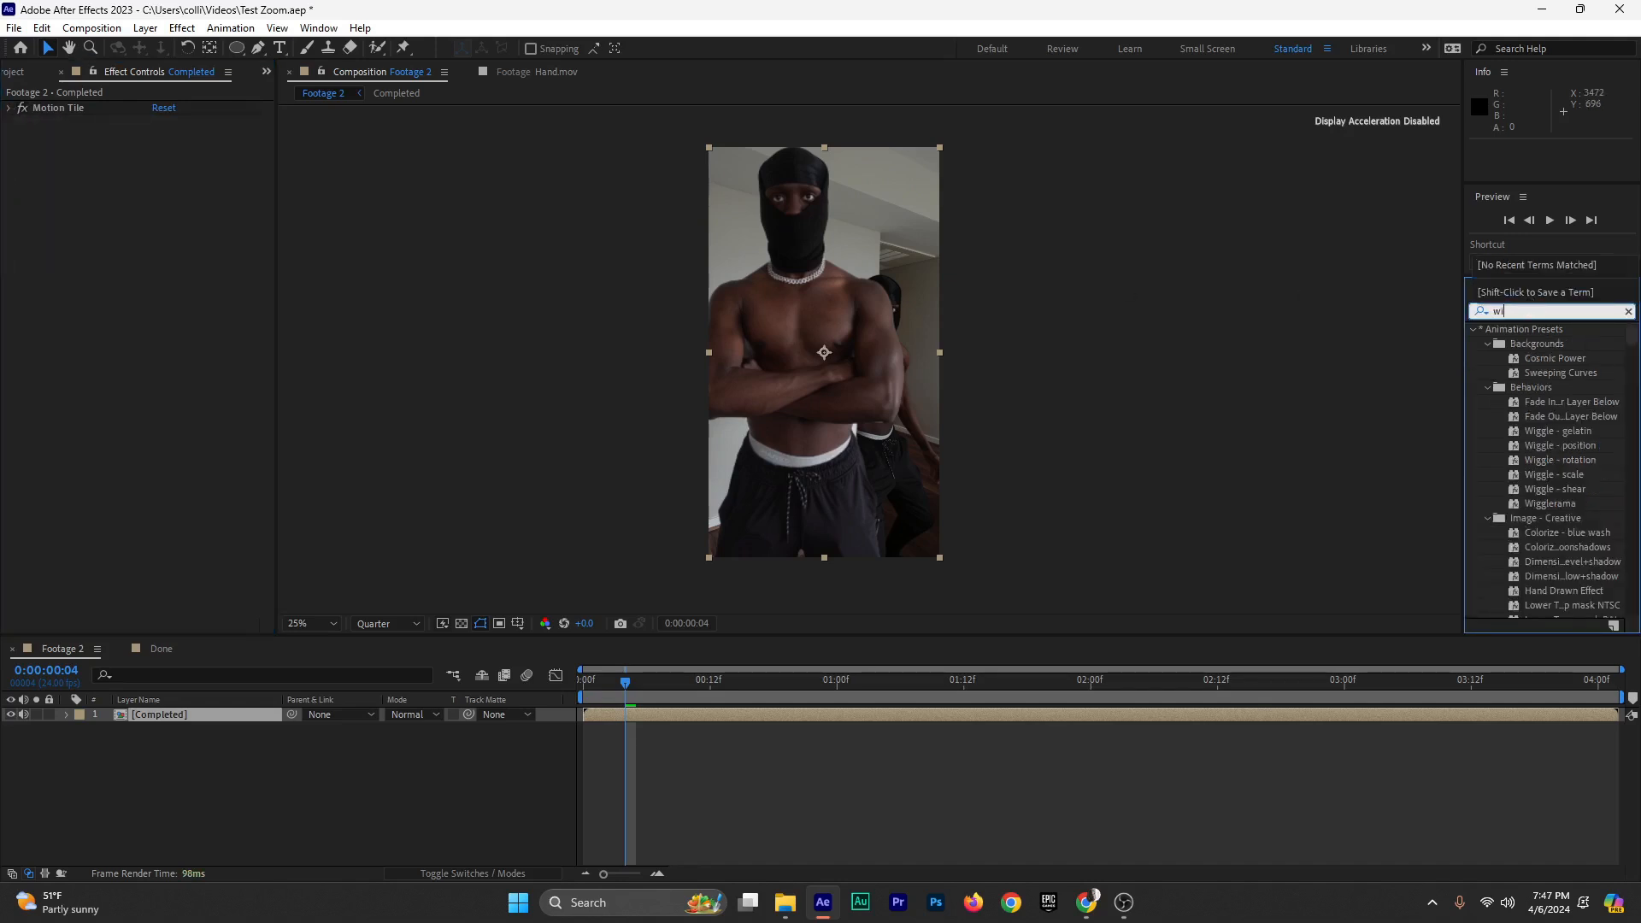
pyautogui.write('ggle')
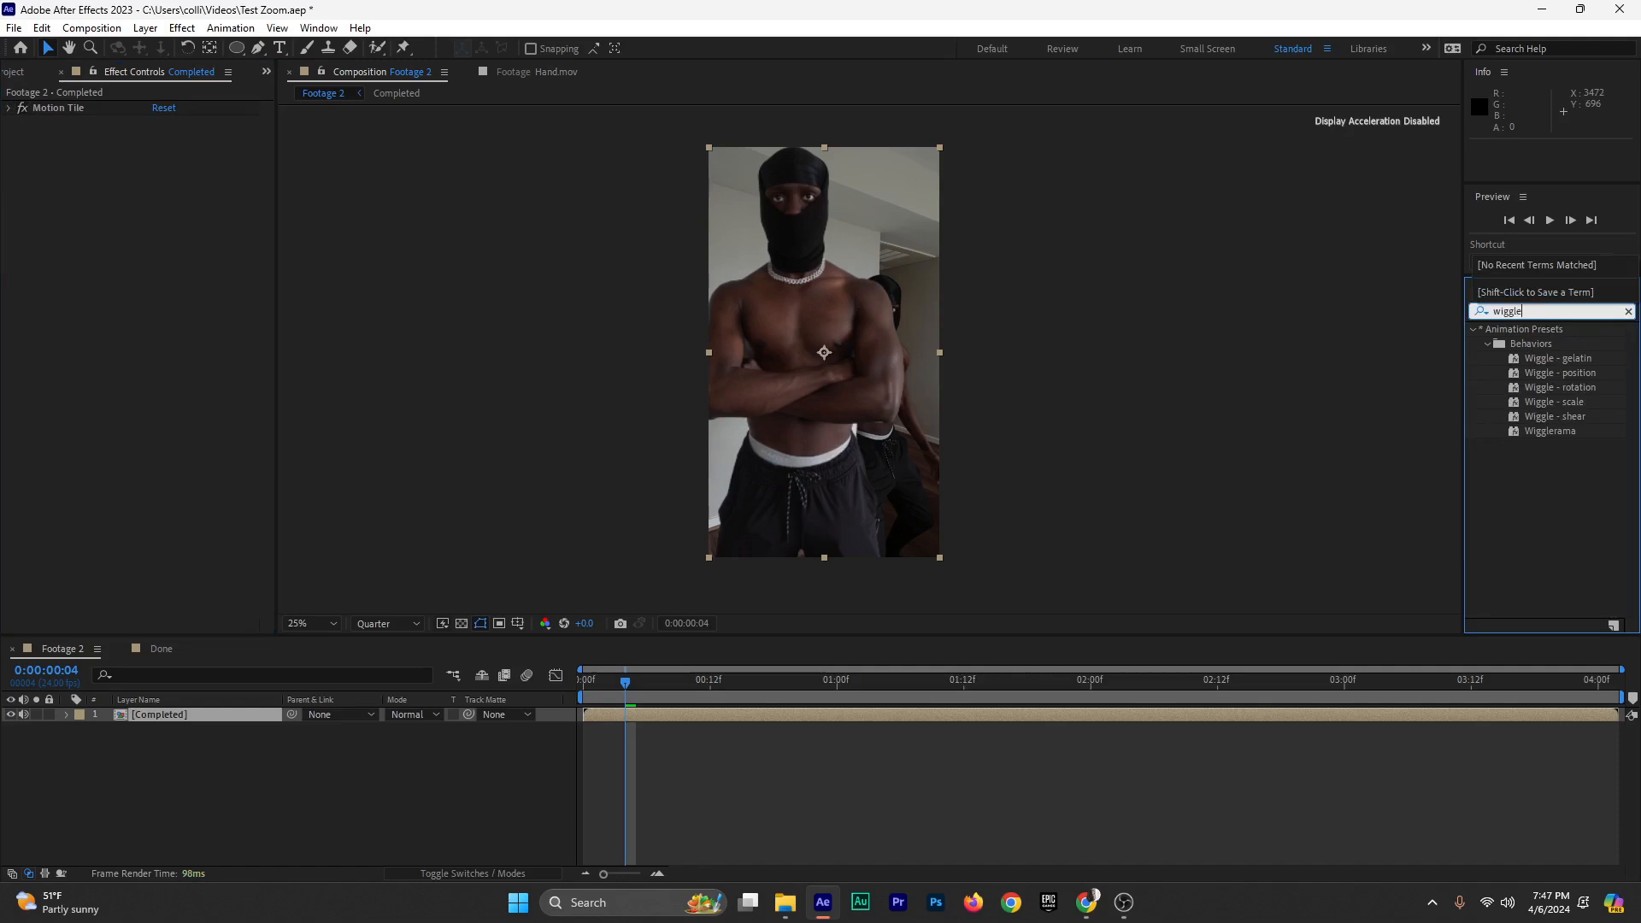
pyautogui.moveTo(1569, 376); pyautogui.dragTo(793, 425)
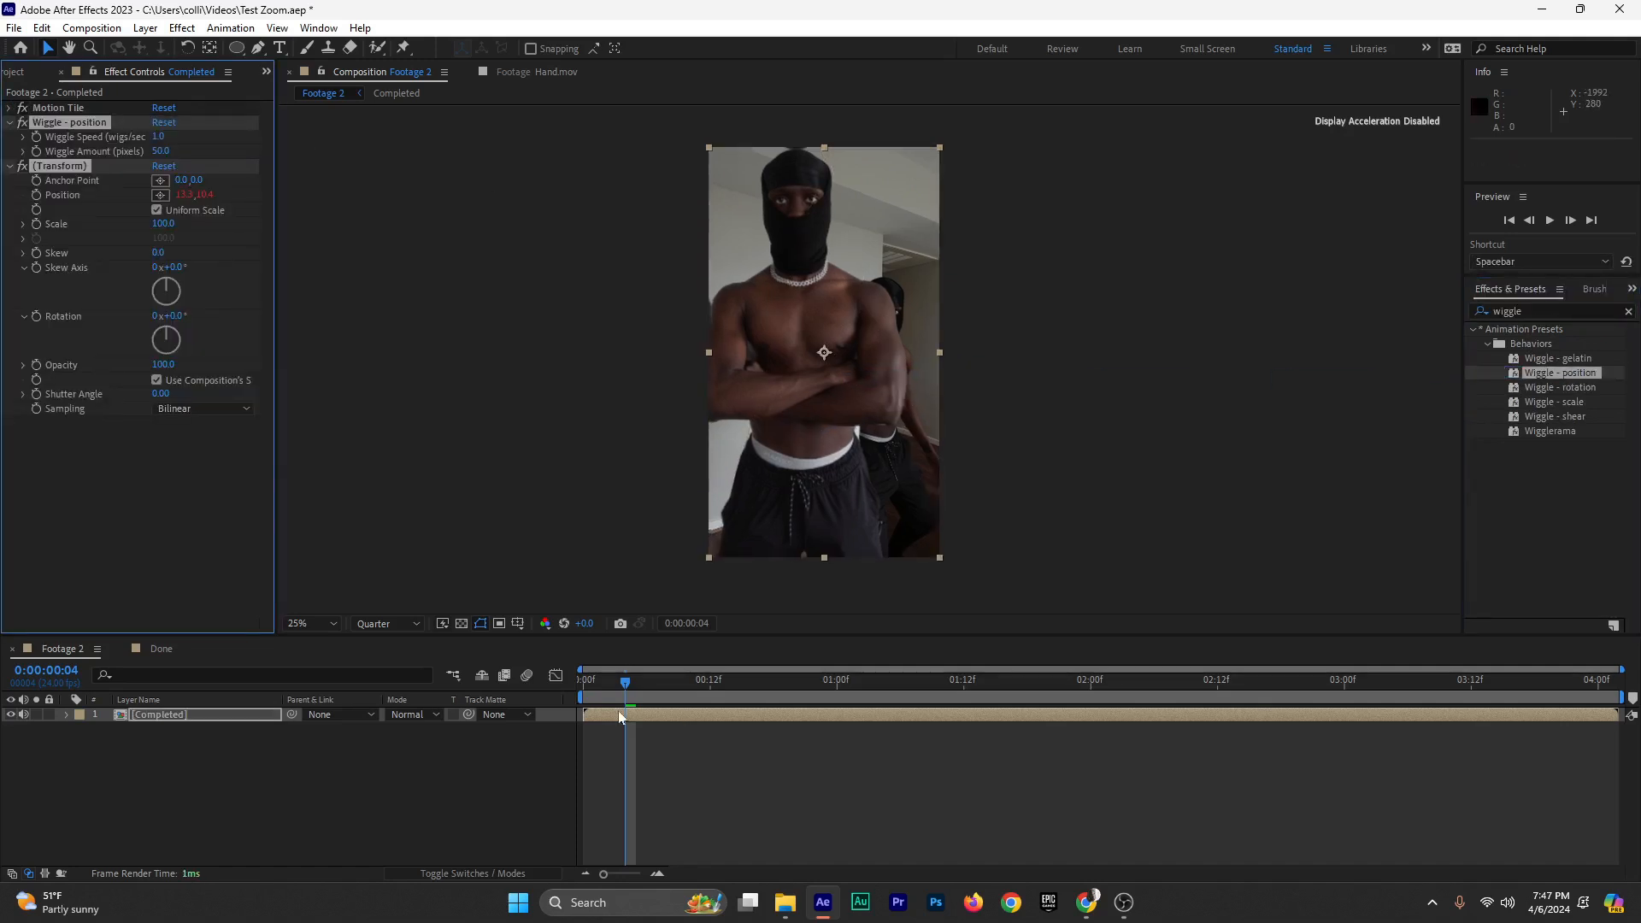
# Split the Completed layer at 0:00:00:05 where the hand emerges, and select its earlier part
pyautogui.moveTo(598, 684); pyautogui.dragTo(637, 772)
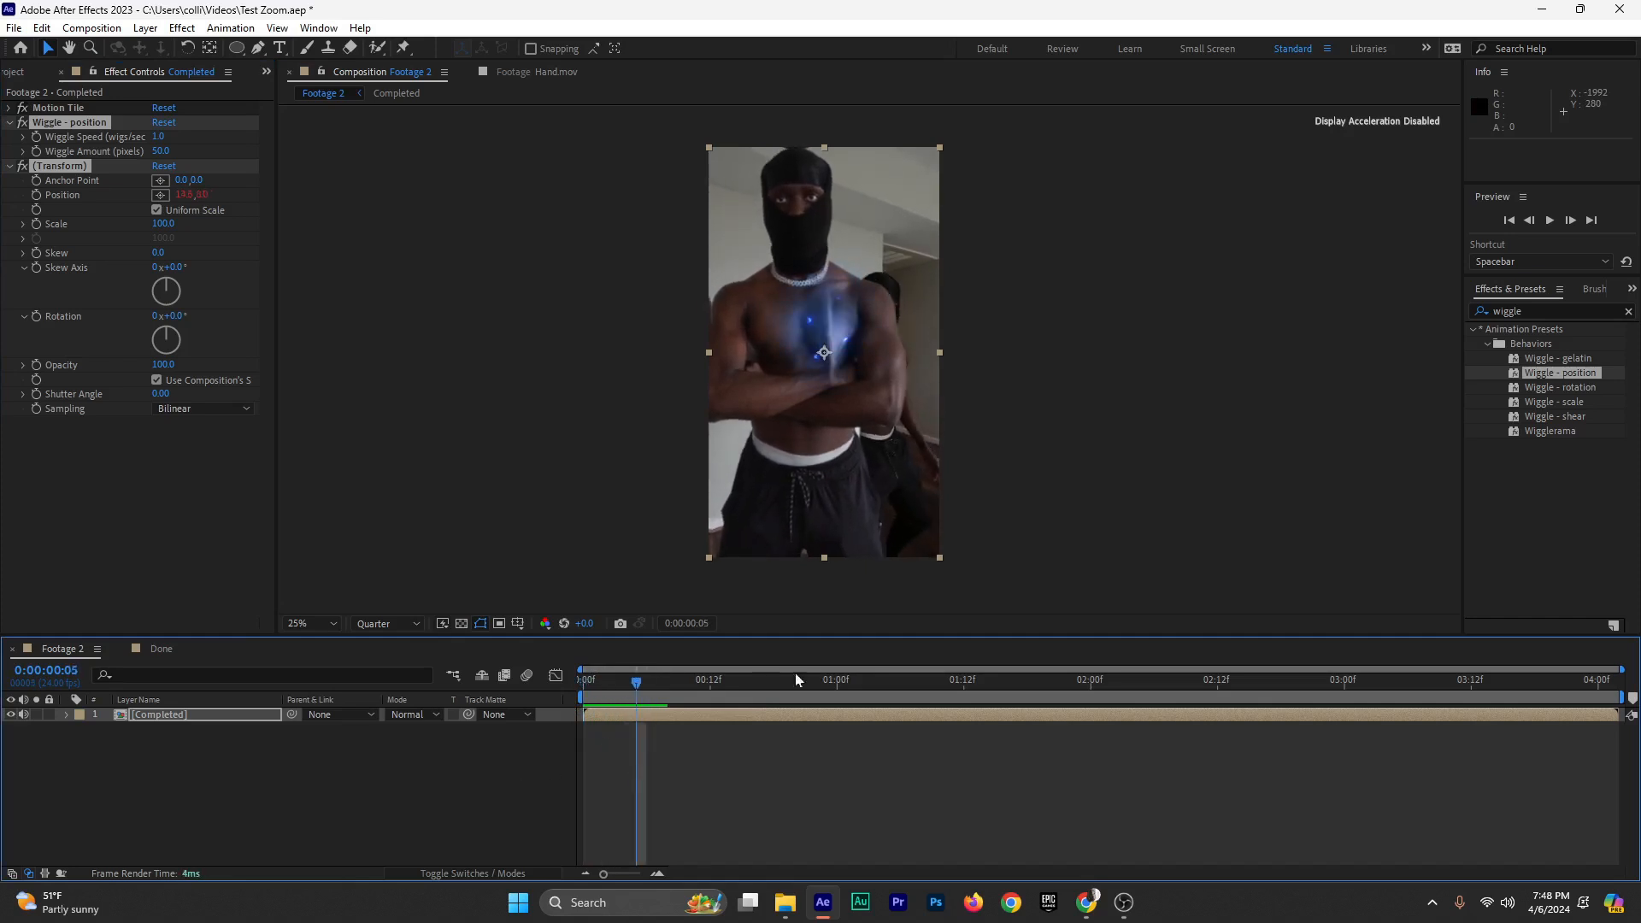
pyautogui.hotkey('ctrl', 'shift', 'd')
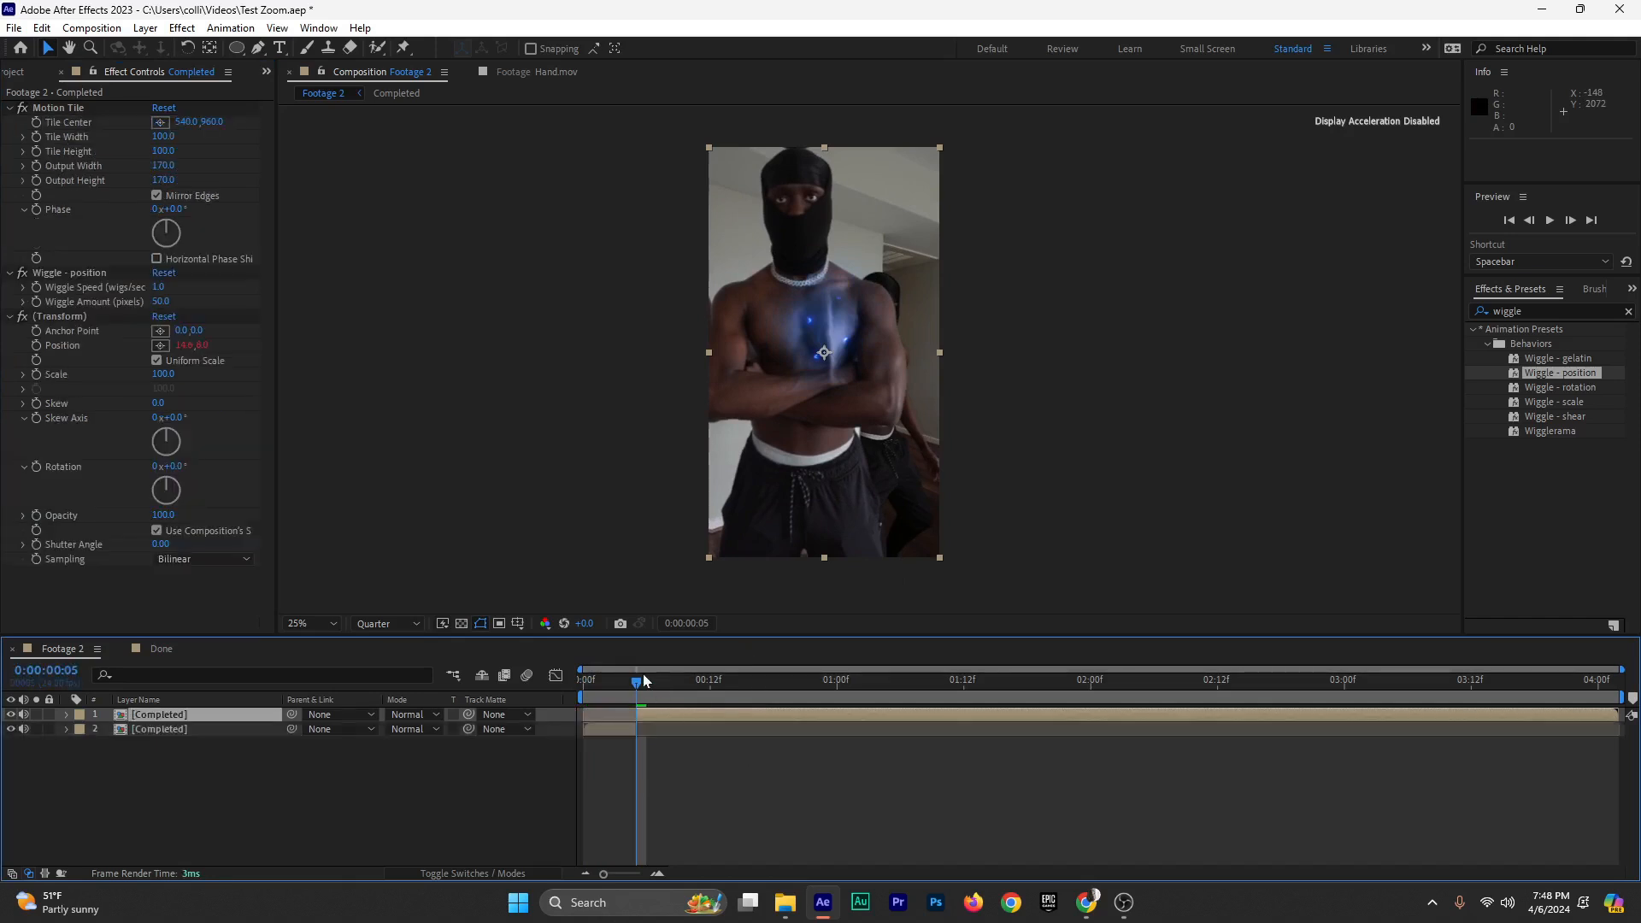
pyautogui.click(607, 733)
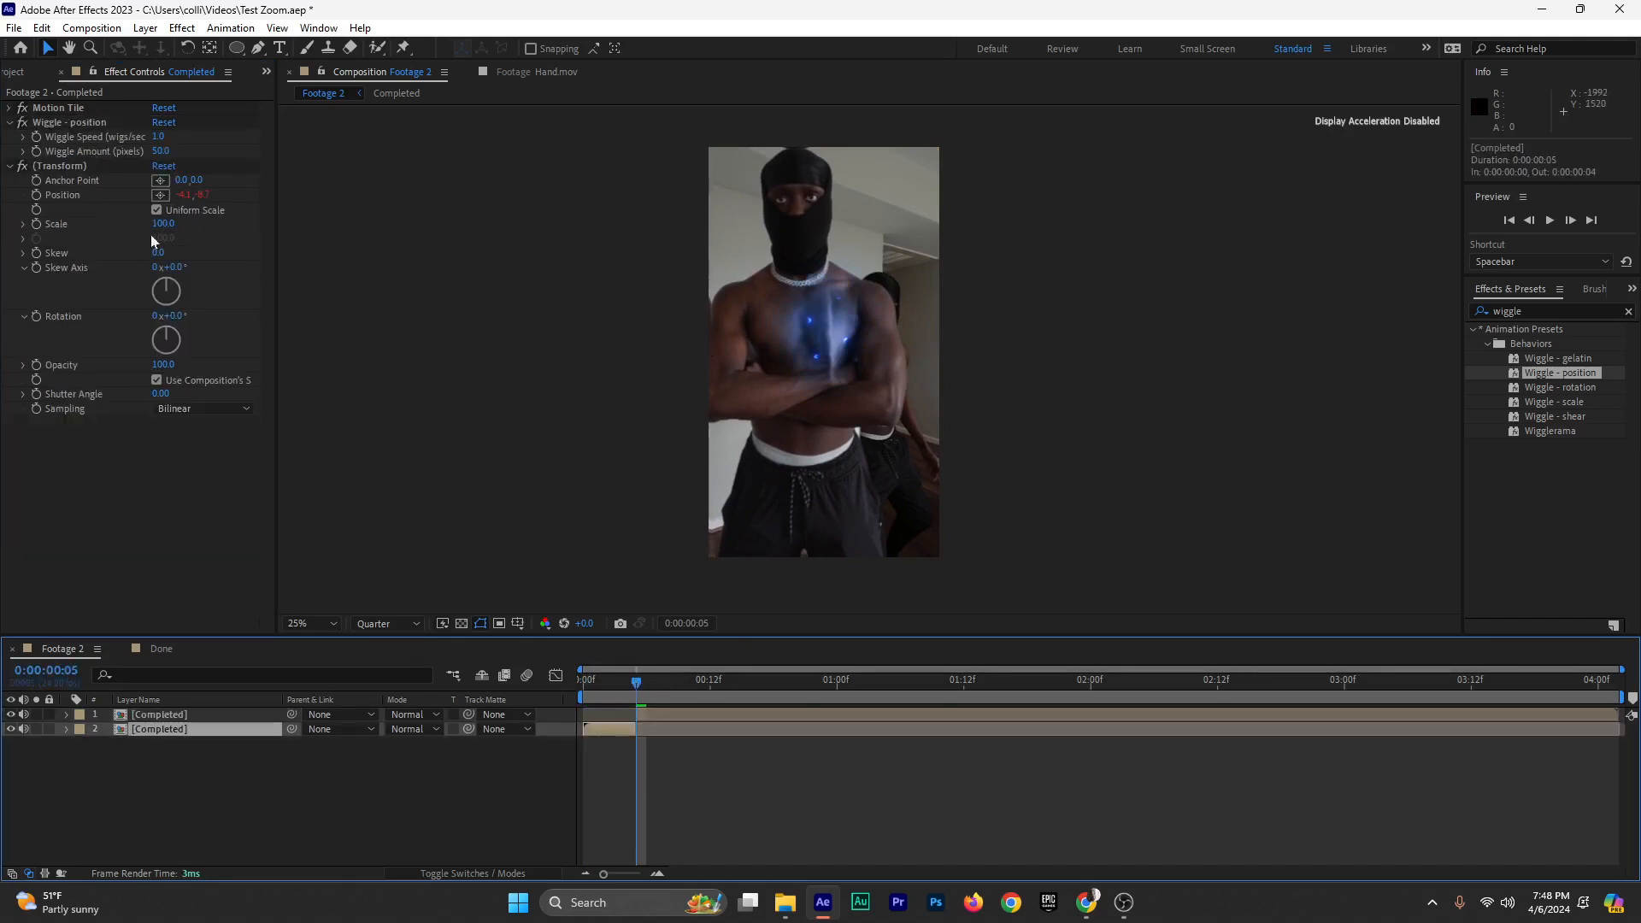
# Remove all effects from the earliest Completed segment, before 0:00:00:05
pyautogui.click(67, 729)
pyautogui.click(108, 745)
pyautogui.press('Delete')
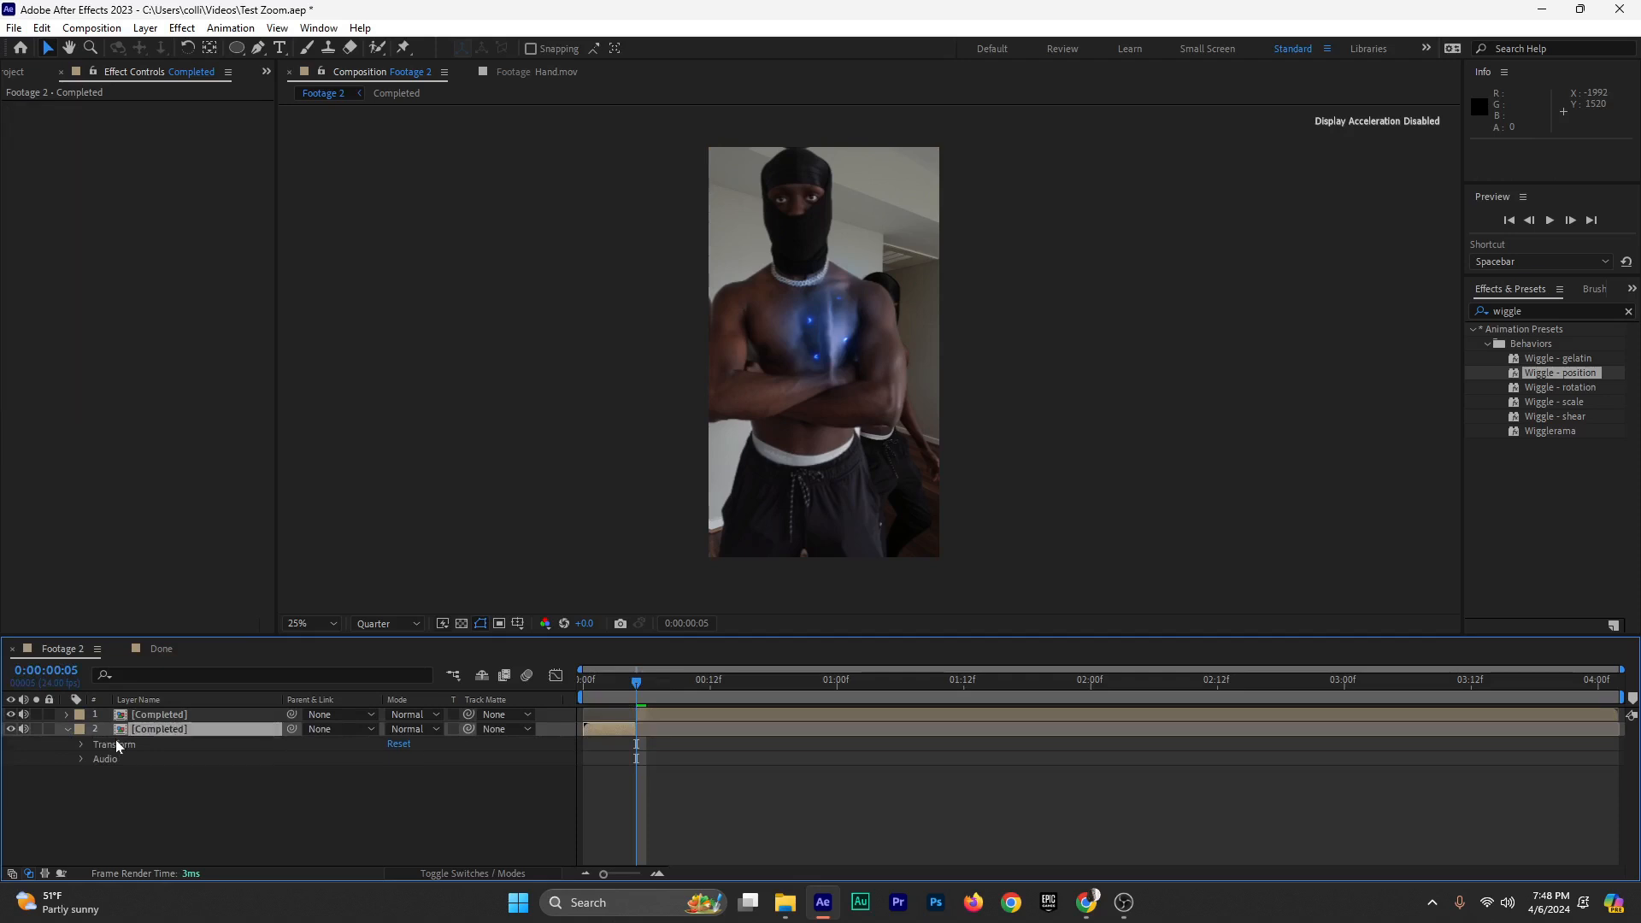
pyautogui.click(67, 729)
# Split the later Completed layer at 0:00:03:21 and remove all effects from its final part
pyautogui.moveTo(639, 692); pyautogui.dragTo(1561, 768)
pyautogui.click(1555, 714)
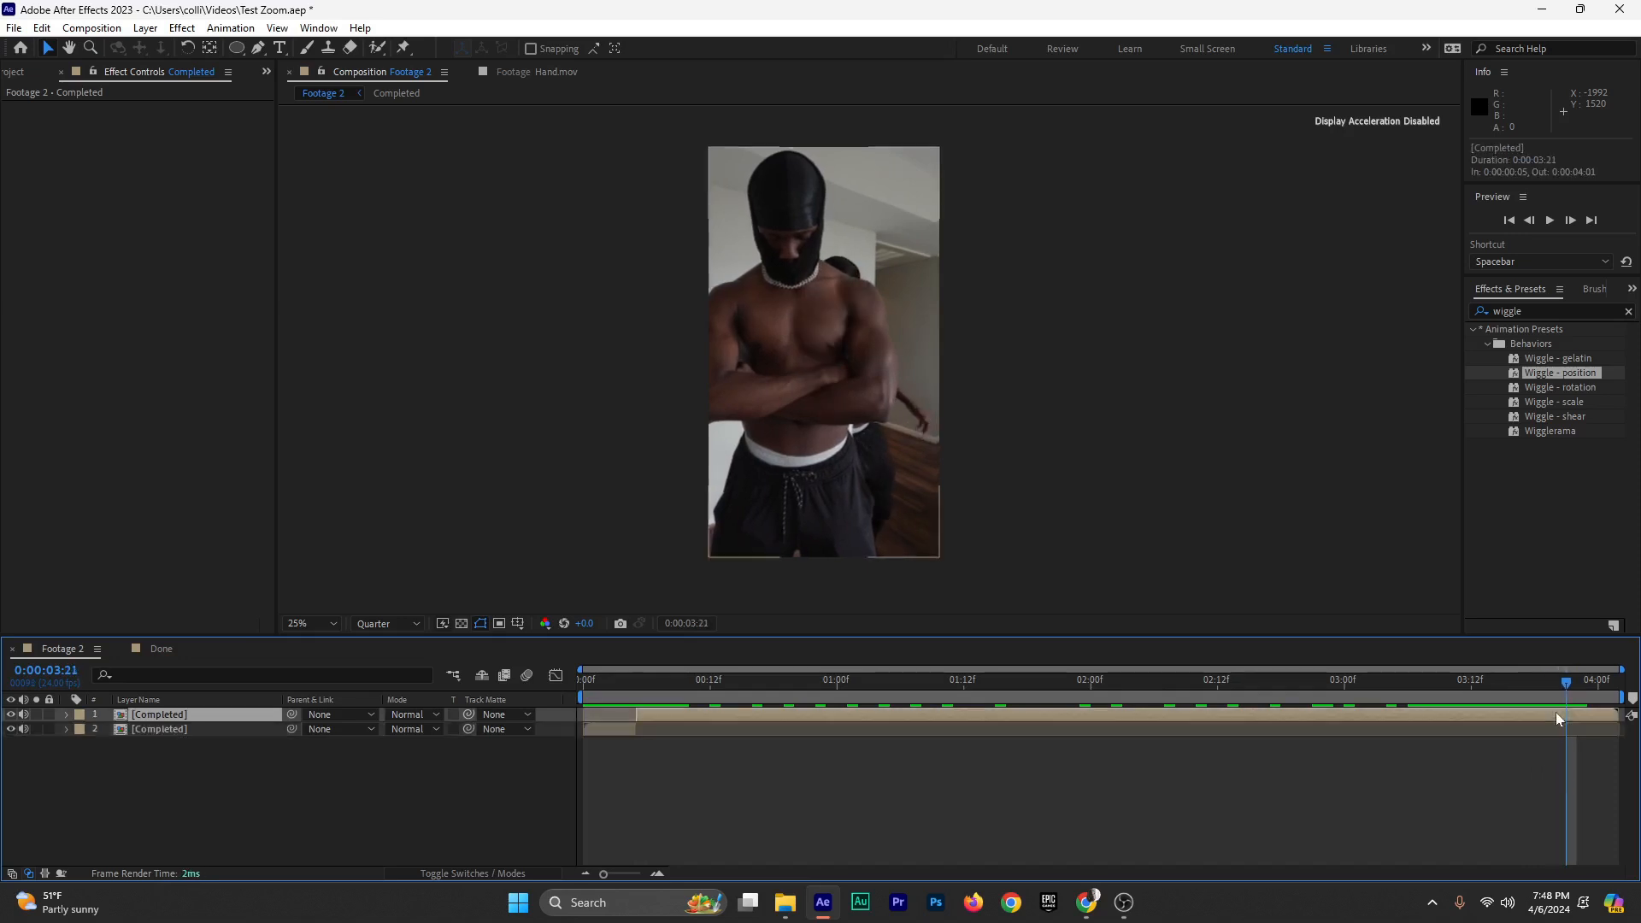
pyautogui.hotkey('ctrl', 'shift', 'd')
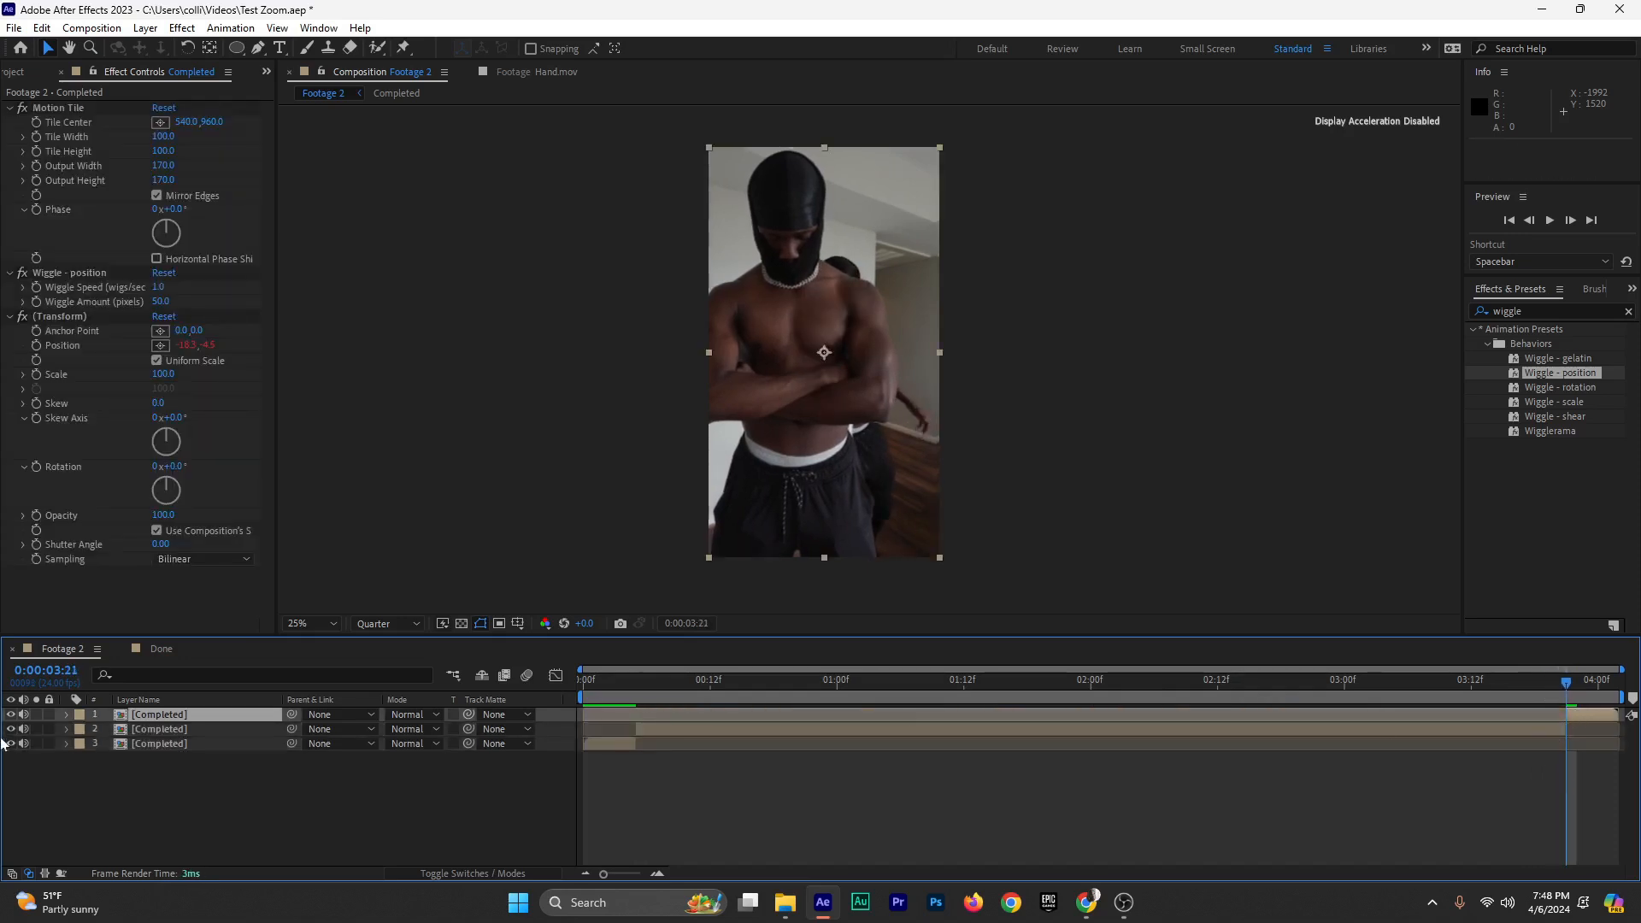
pyautogui.click(67, 715)
pyautogui.click(101, 732)
pyautogui.press('Delete')
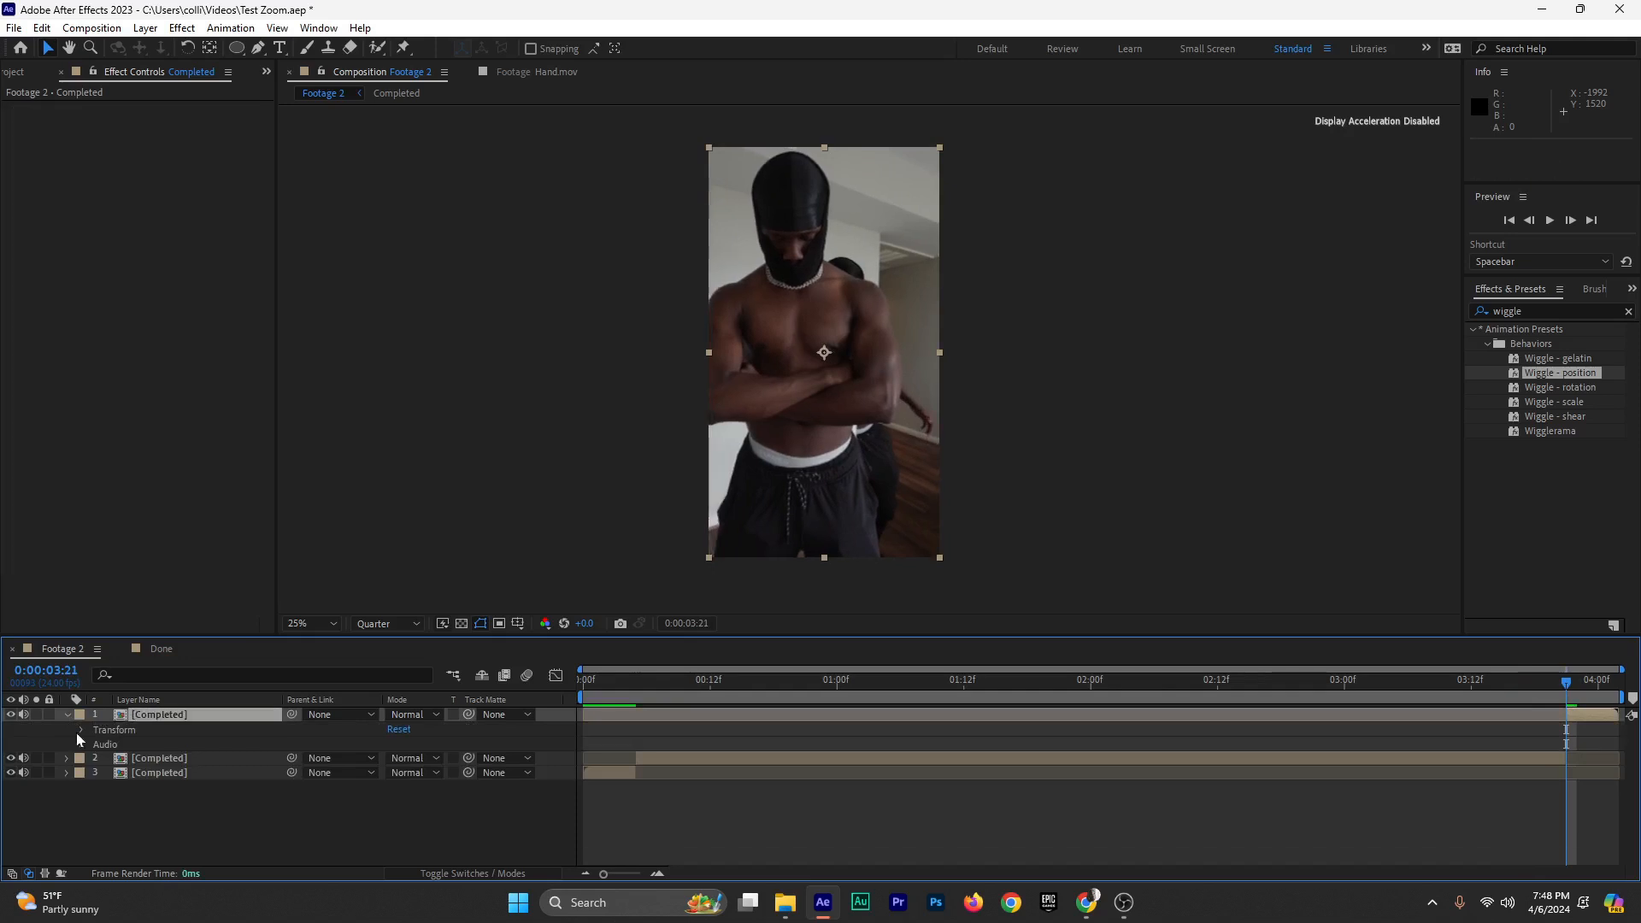
pyautogui.click(65, 715)
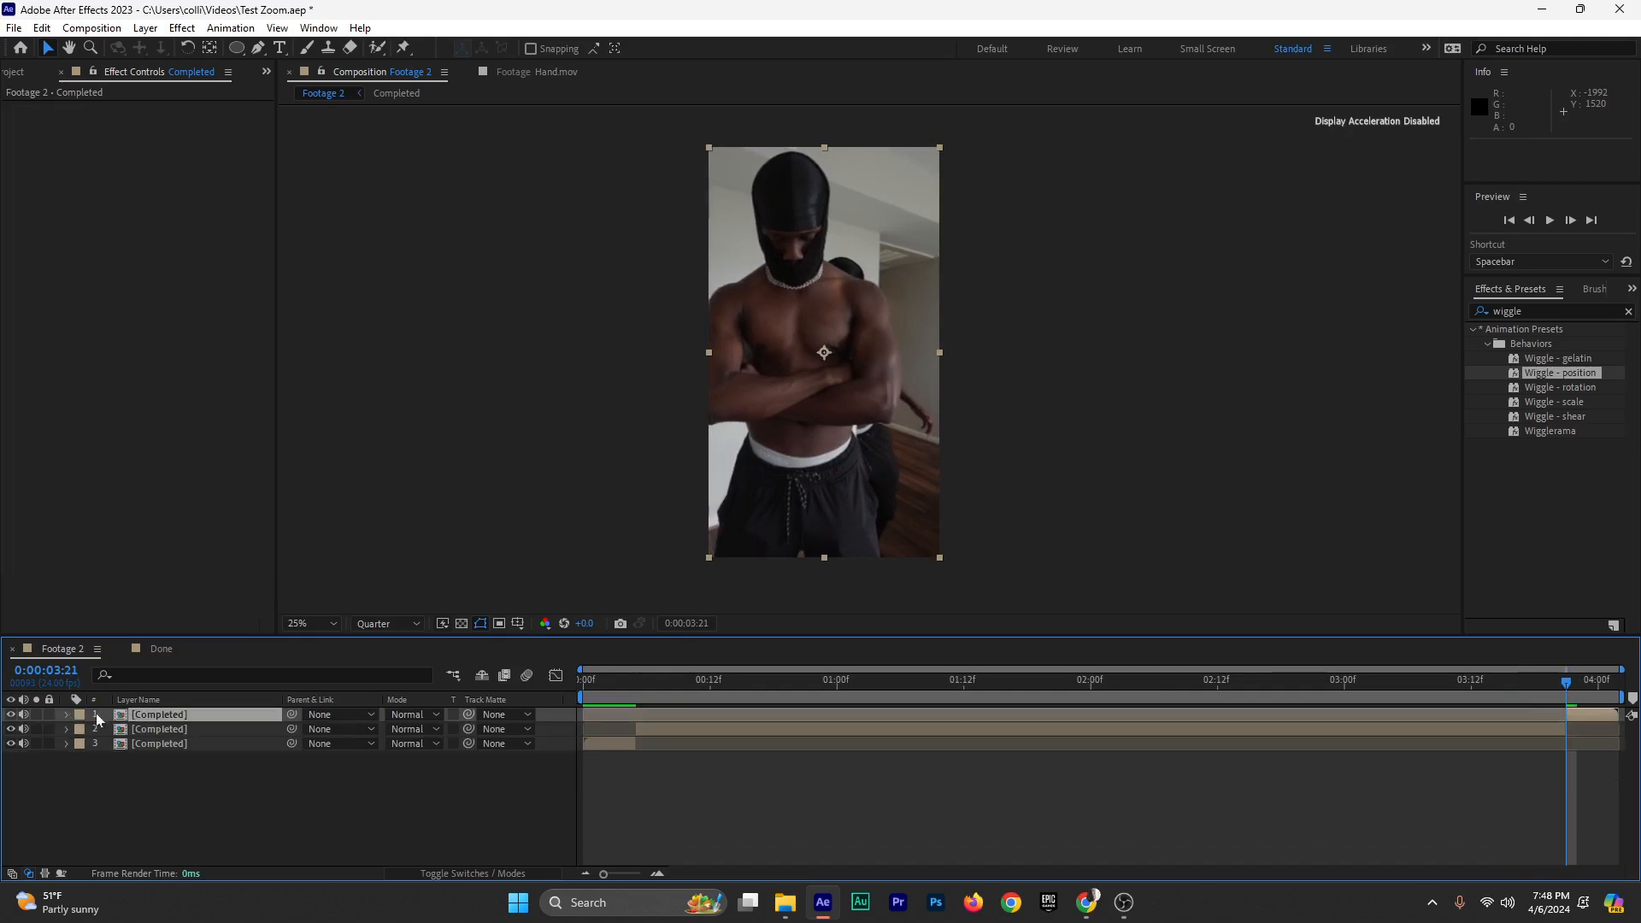
# Set the middle Completed segment's Wiggle Speed to 17 and Wiggle Amount to 13 pixels, and enable motion blur for it
pyautogui.click(920, 701)
pyautogui.click(870, 730)
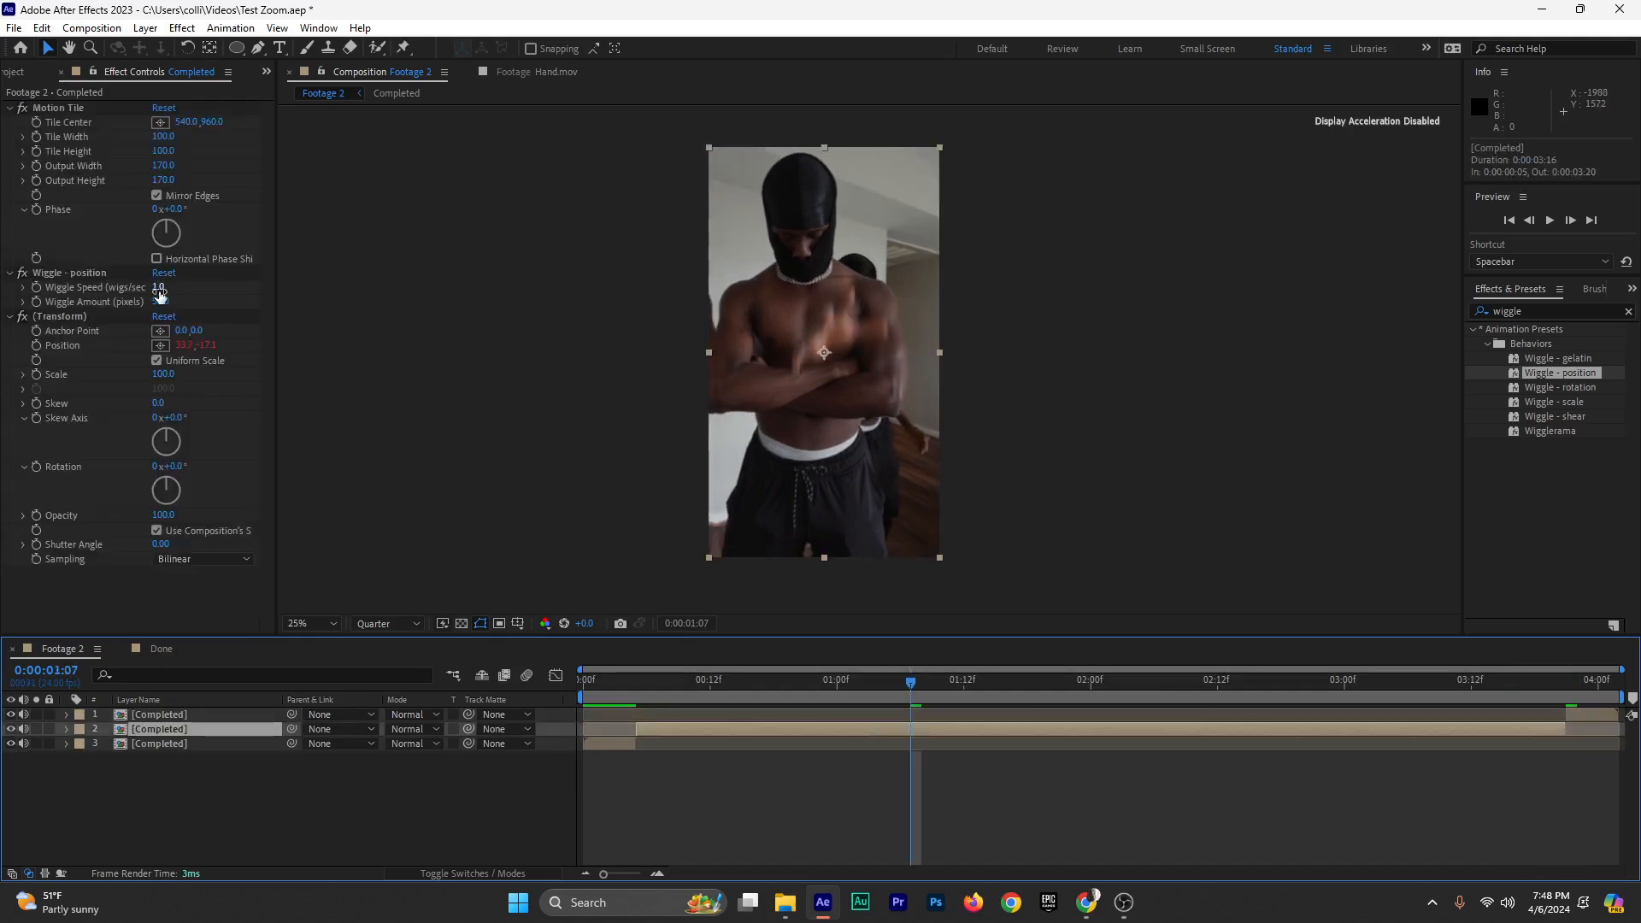
pyautogui.moveTo(159, 292); pyautogui.dragTo(165, 292)
pyautogui.moveTo(168, 291); pyautogui.dragTo(152, 311)
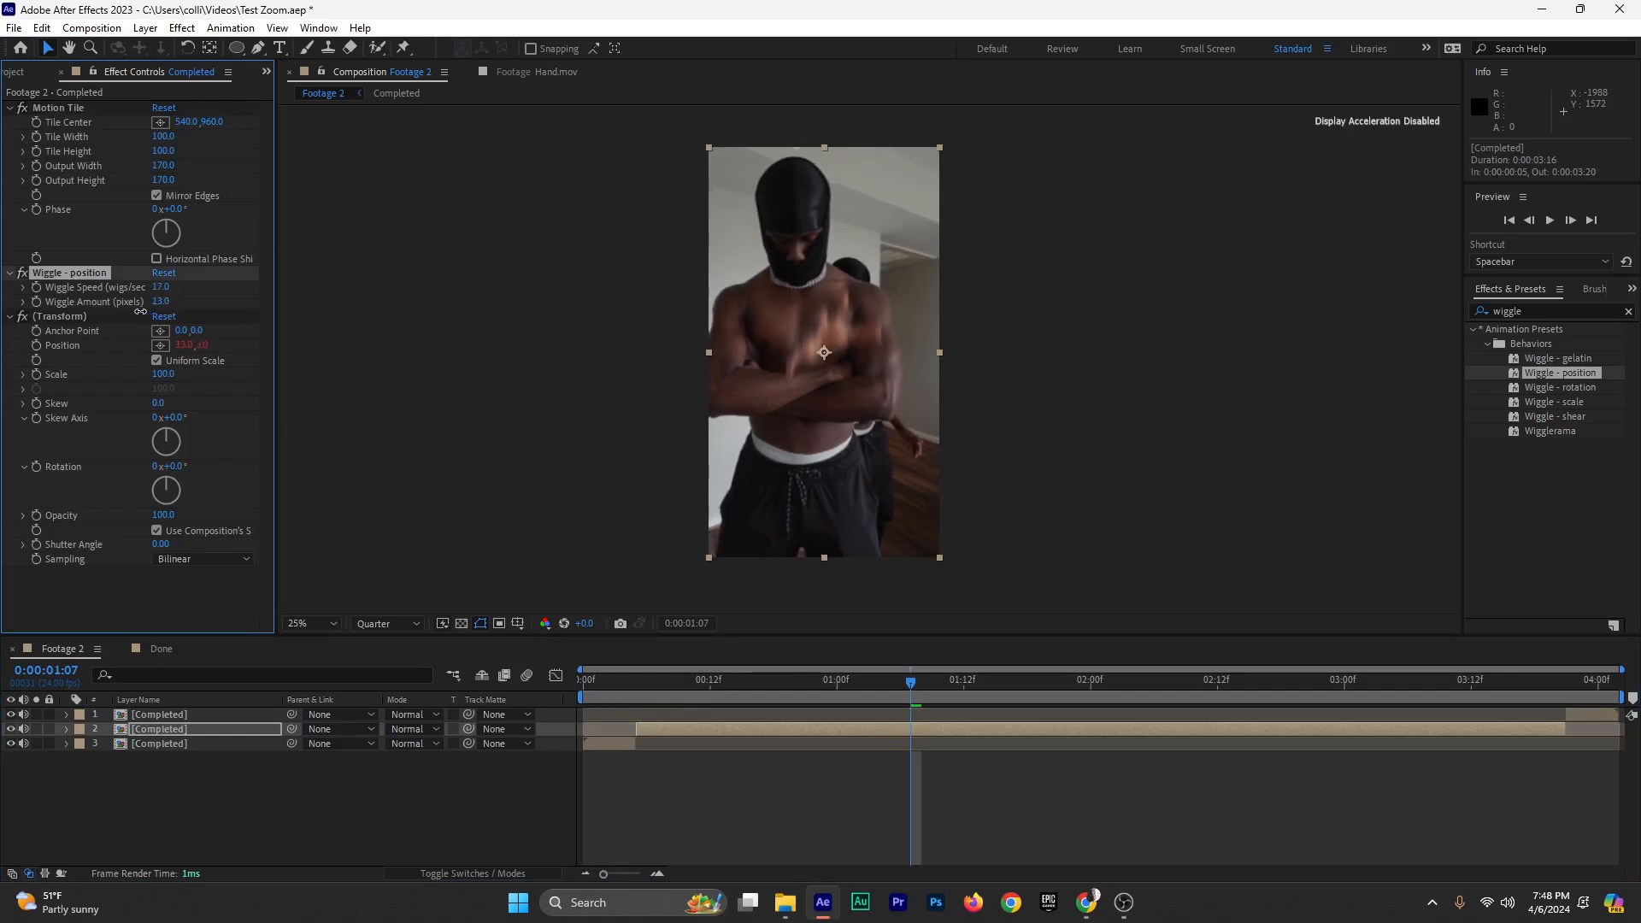
pyautogui.click(479, 872)
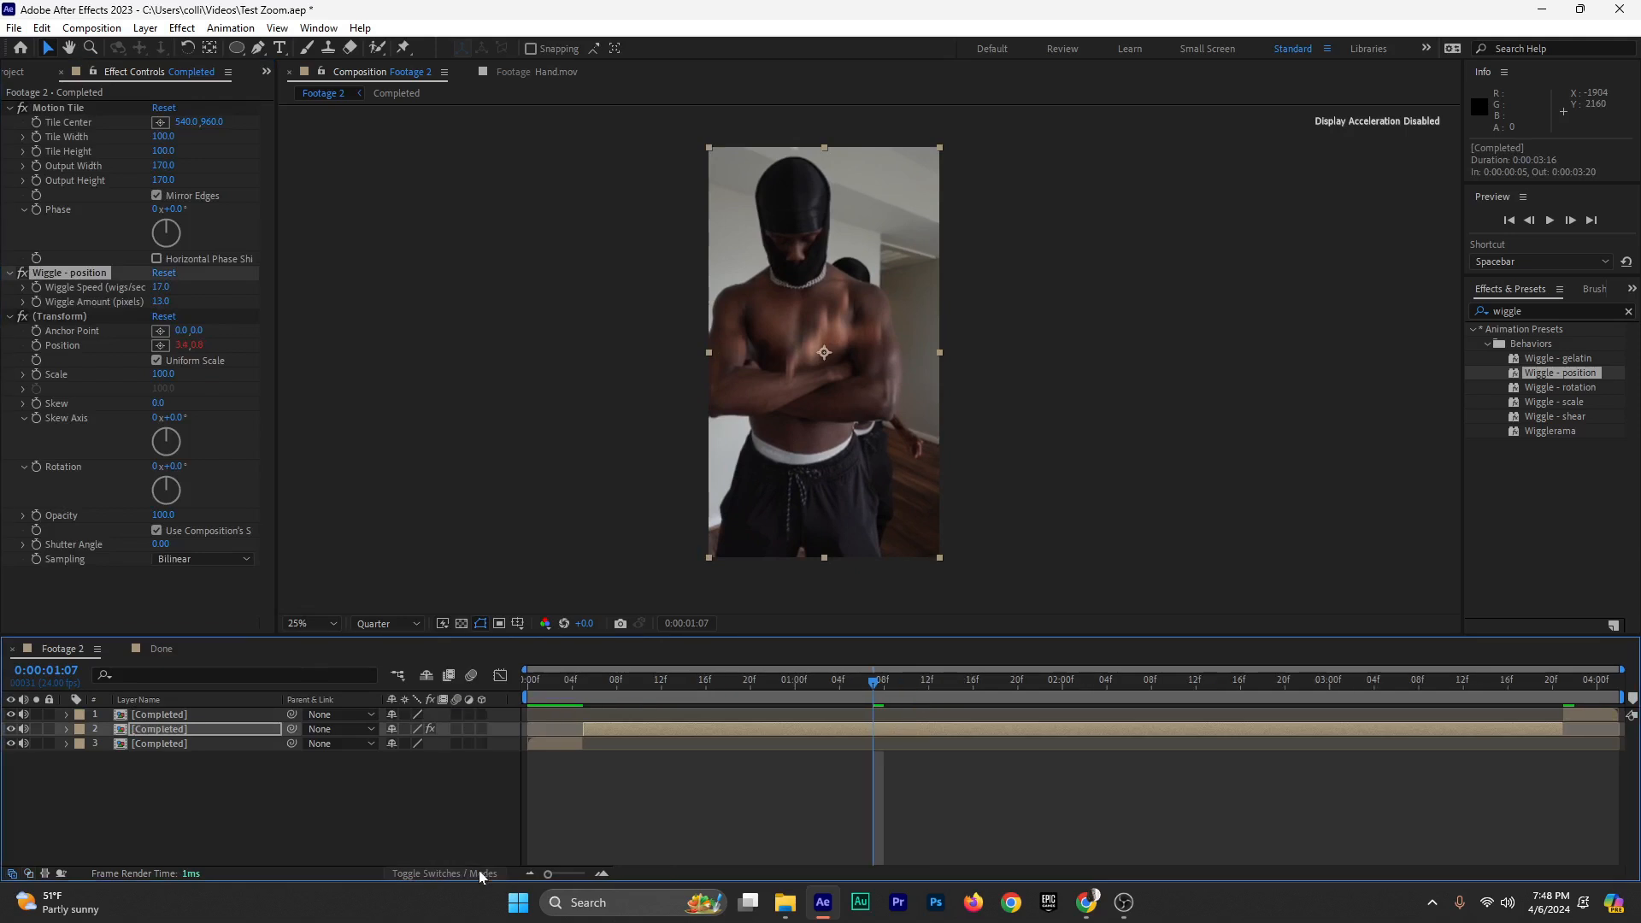
pyautogui.click(455, 728)
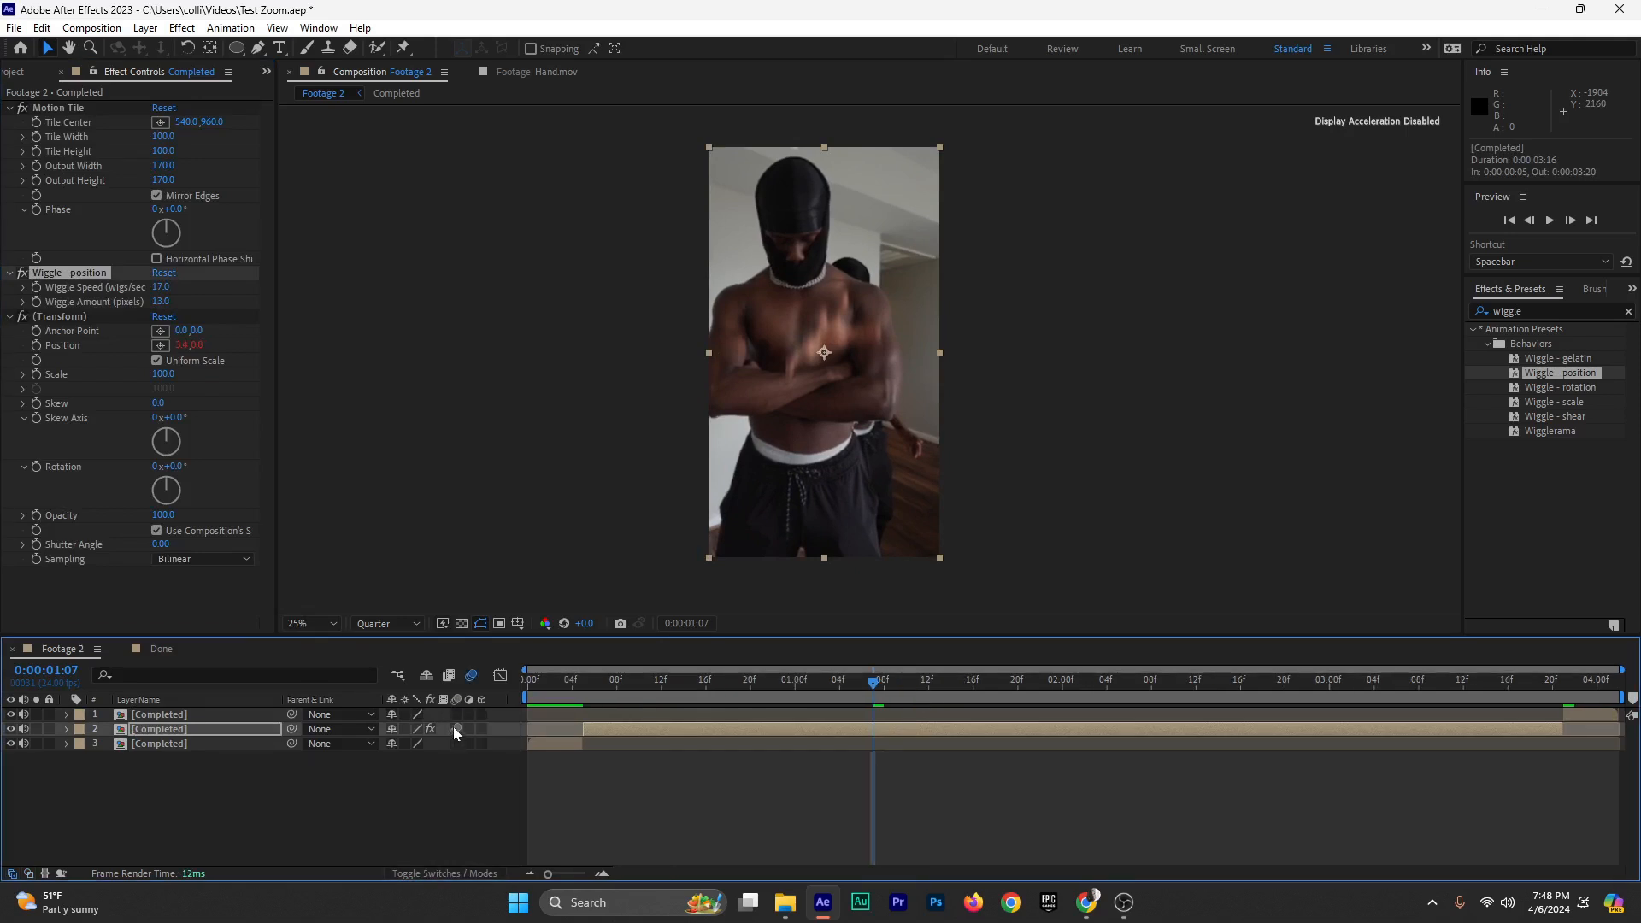
# Play back the camera shake from near the start of the composition and save the project
pyautogui.click(550, 689)
pyautogui.press('space')
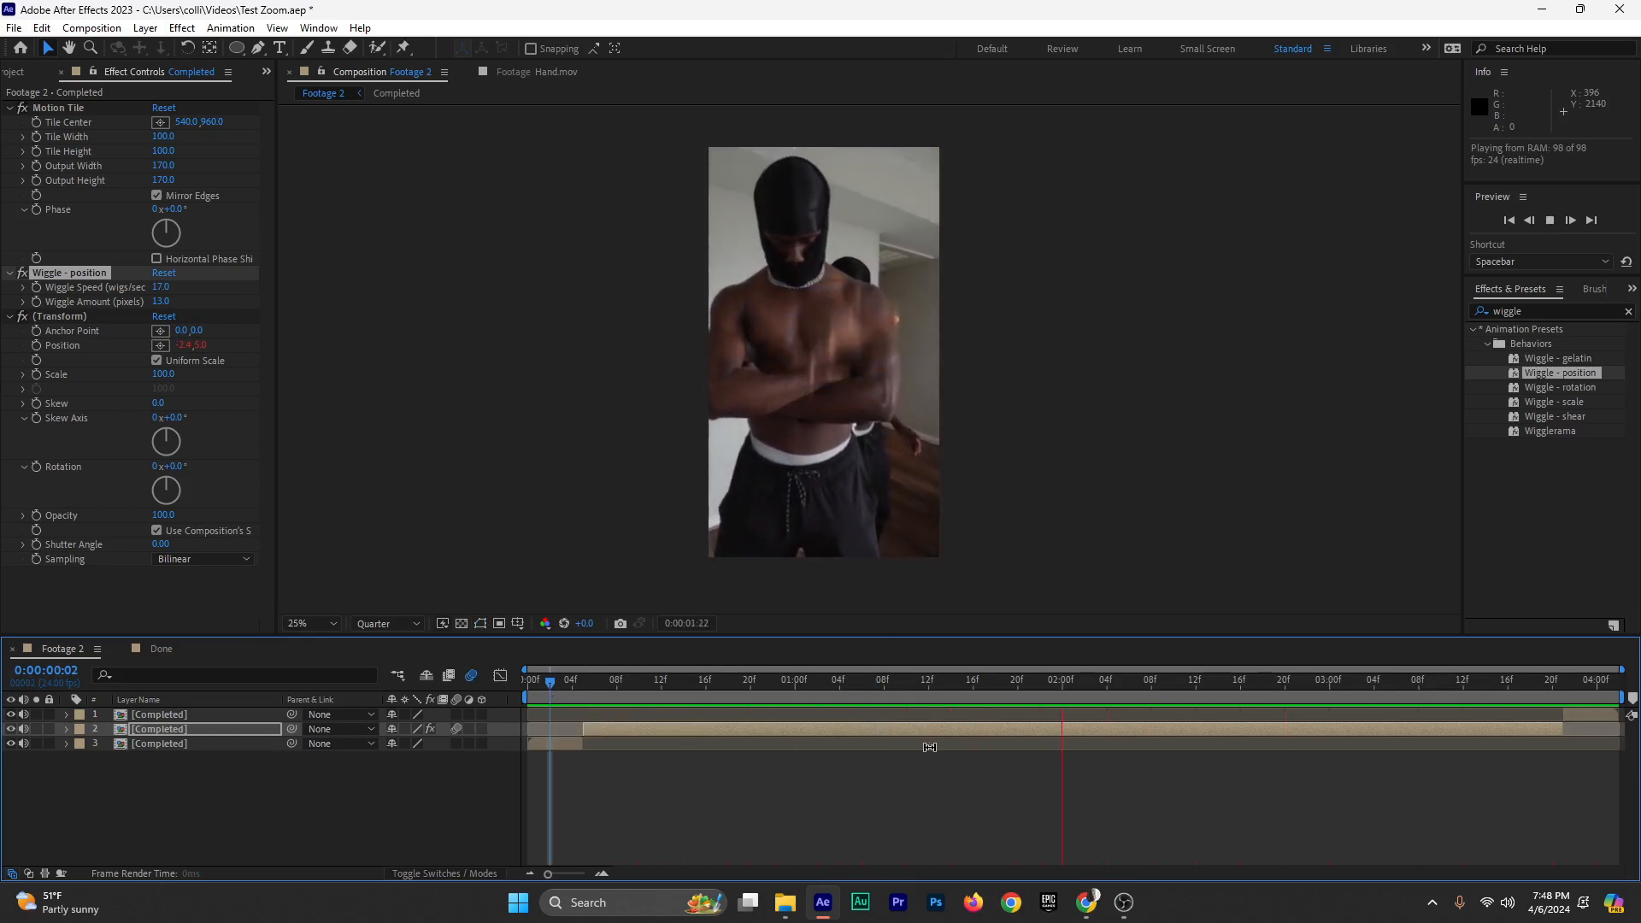
pyautogui.press('space')
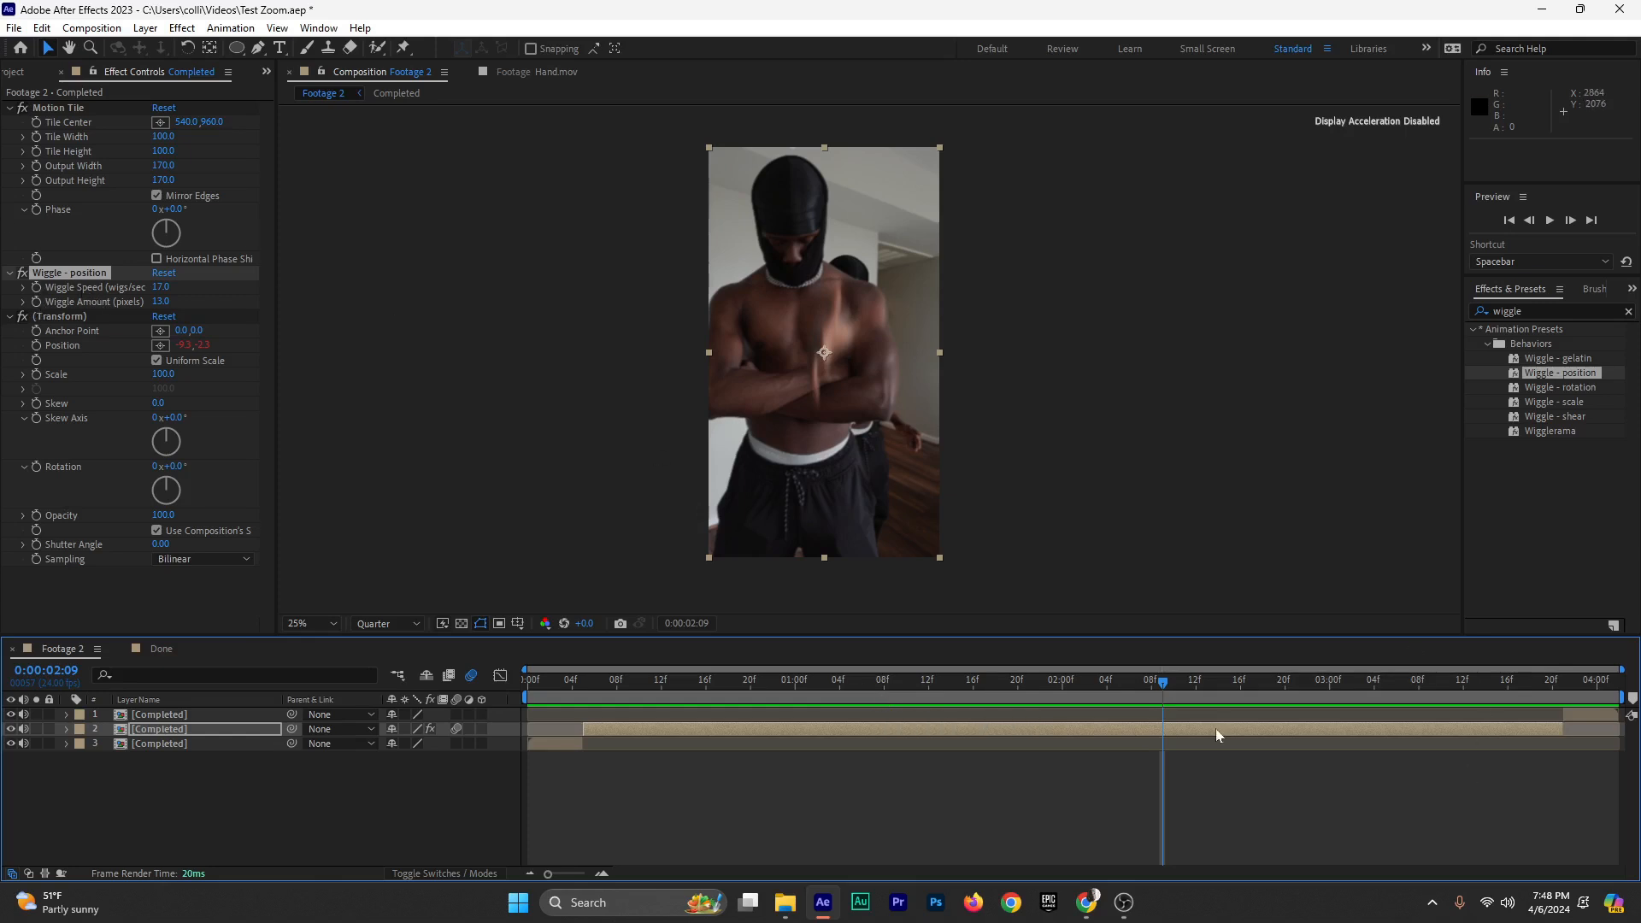
pyautogui.hotkey('ctrl', 's')
# Add an adjustment layer above the Completed layers and apply the Lumetri Color effect to it
pyautogui.rightClick(181, 814)
pyautogui.moveTo(342, 601)
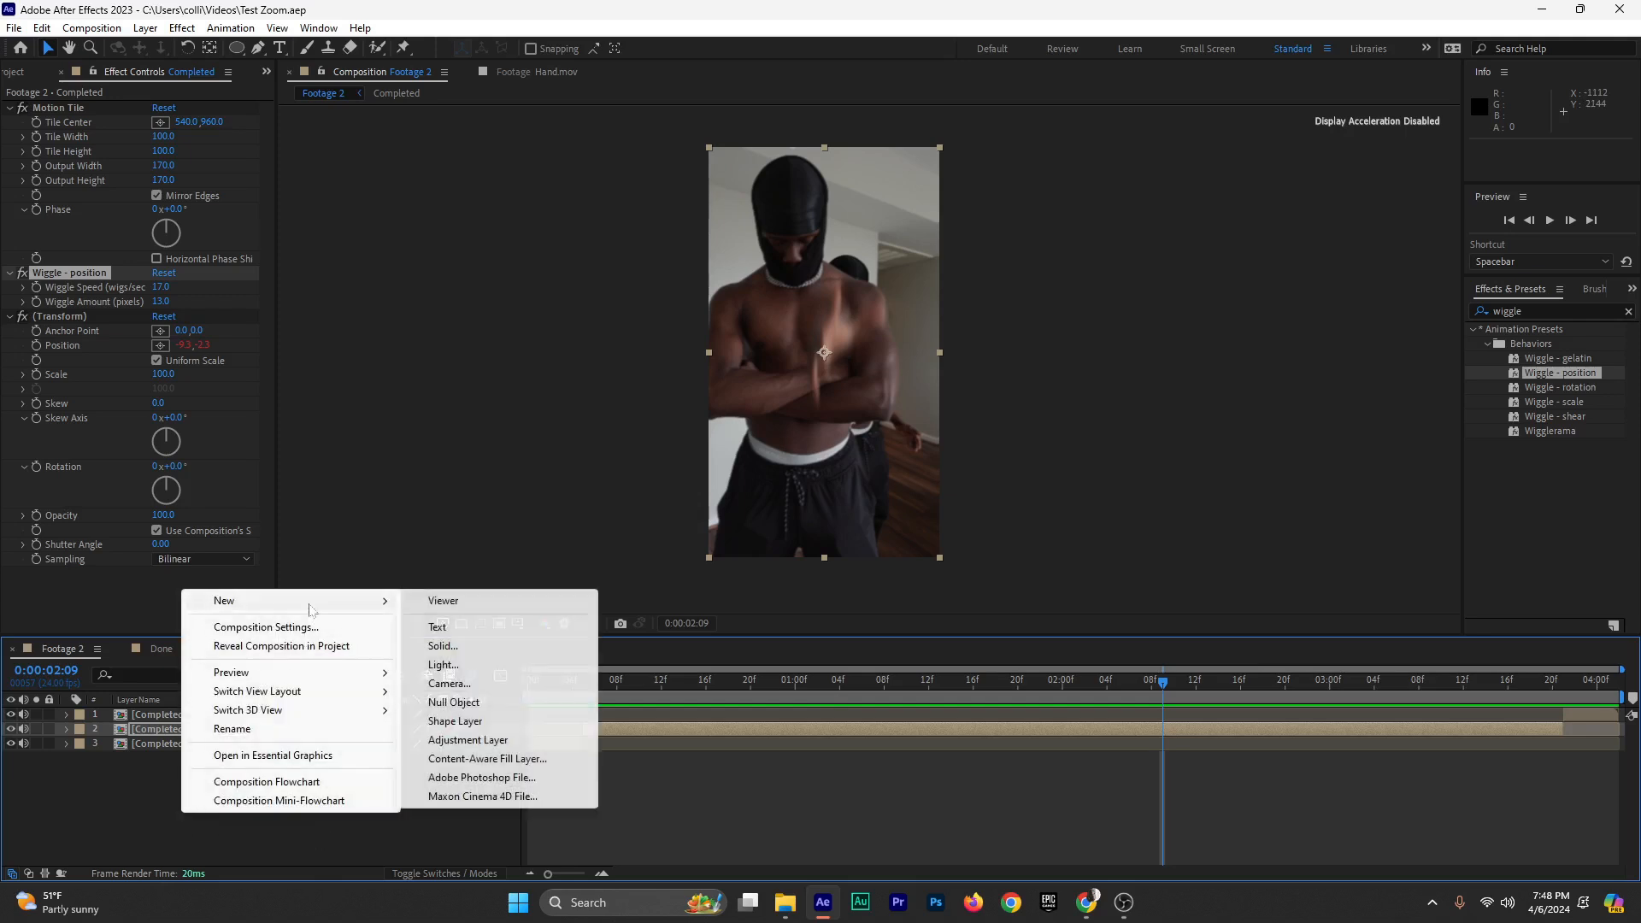
pyautogui.click(469, 740)
pyautogui.moveTo(193, 733); pyautogui.dragTo(224, 708)
pyautogui.click(1571, 311)
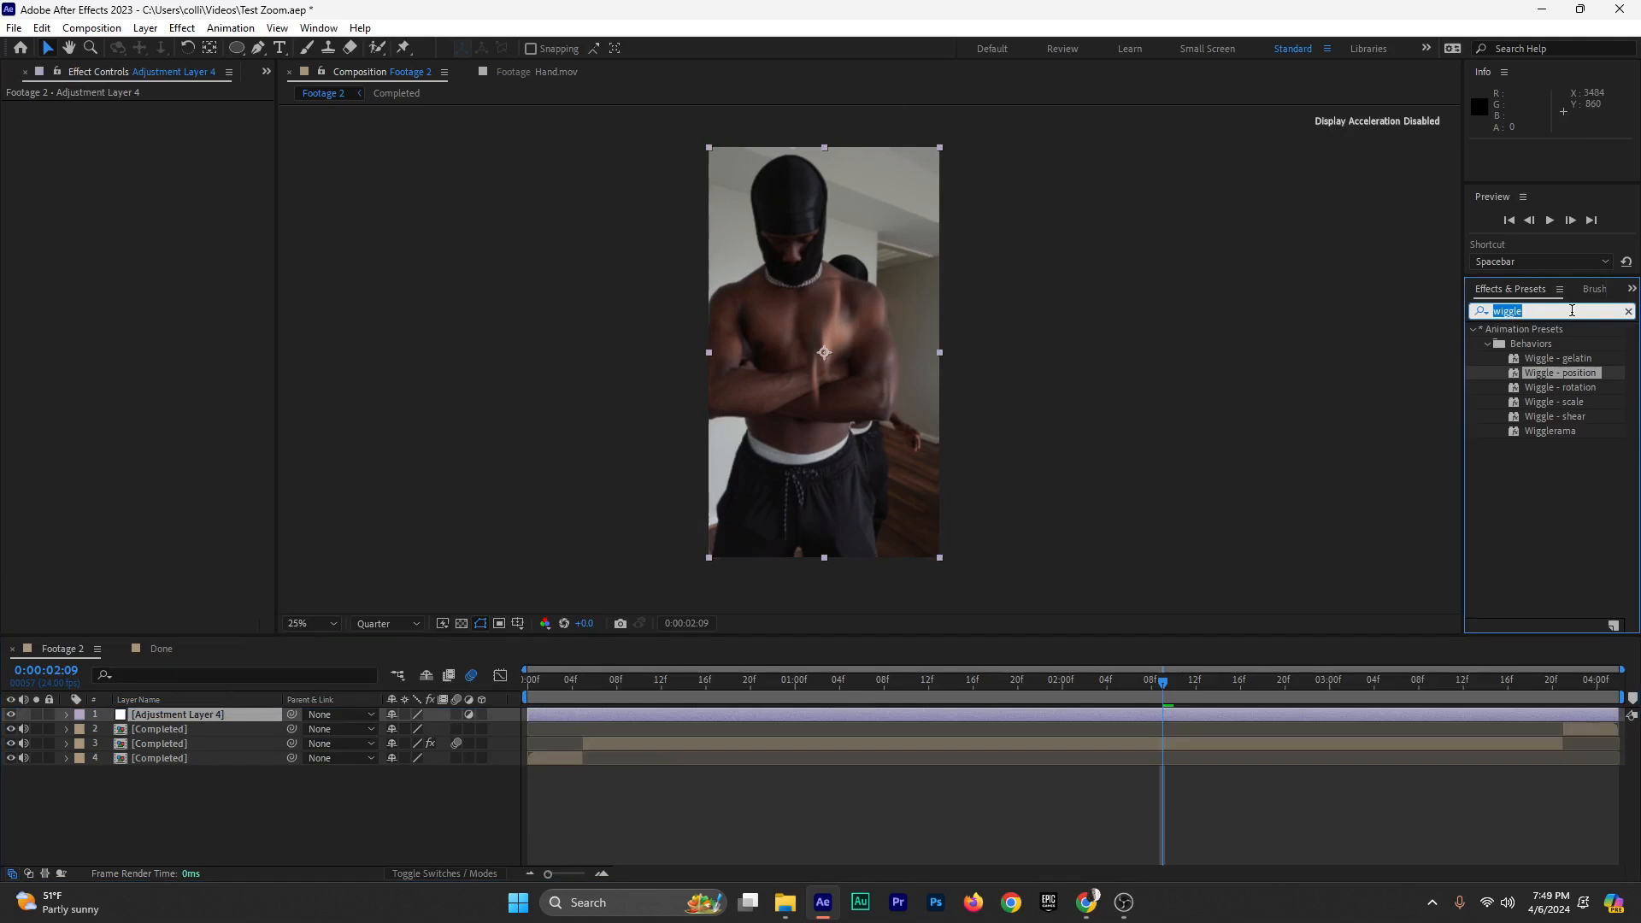
pyautogui.write('lume')
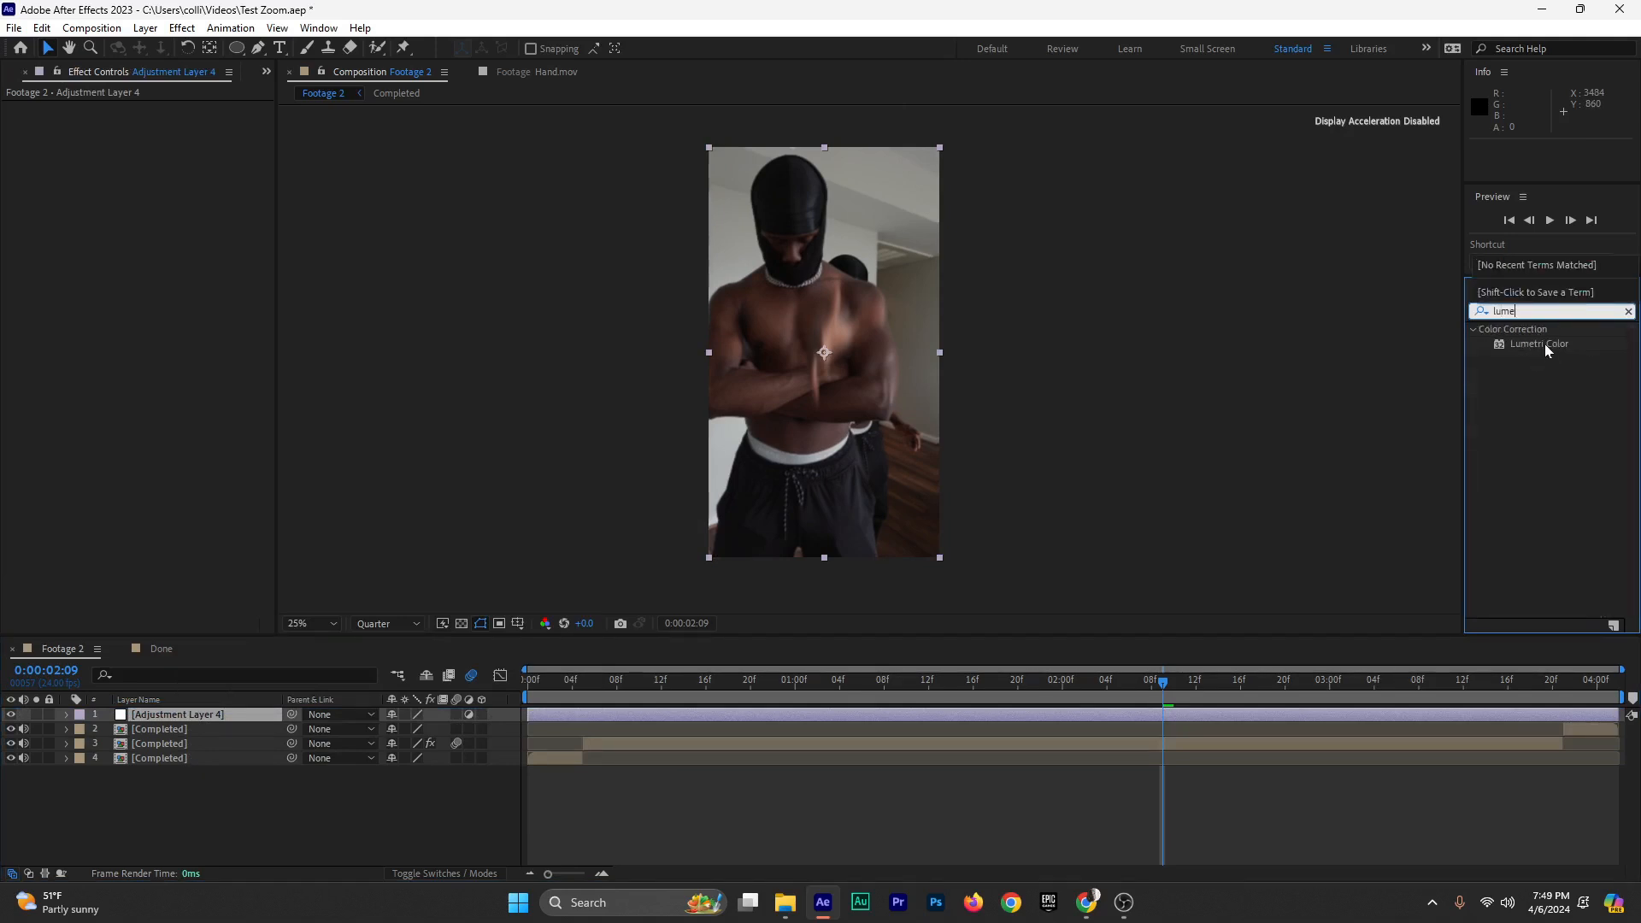
pyautogui.moveTo(1539, 343); pyautogui.dragTo(794, 508)
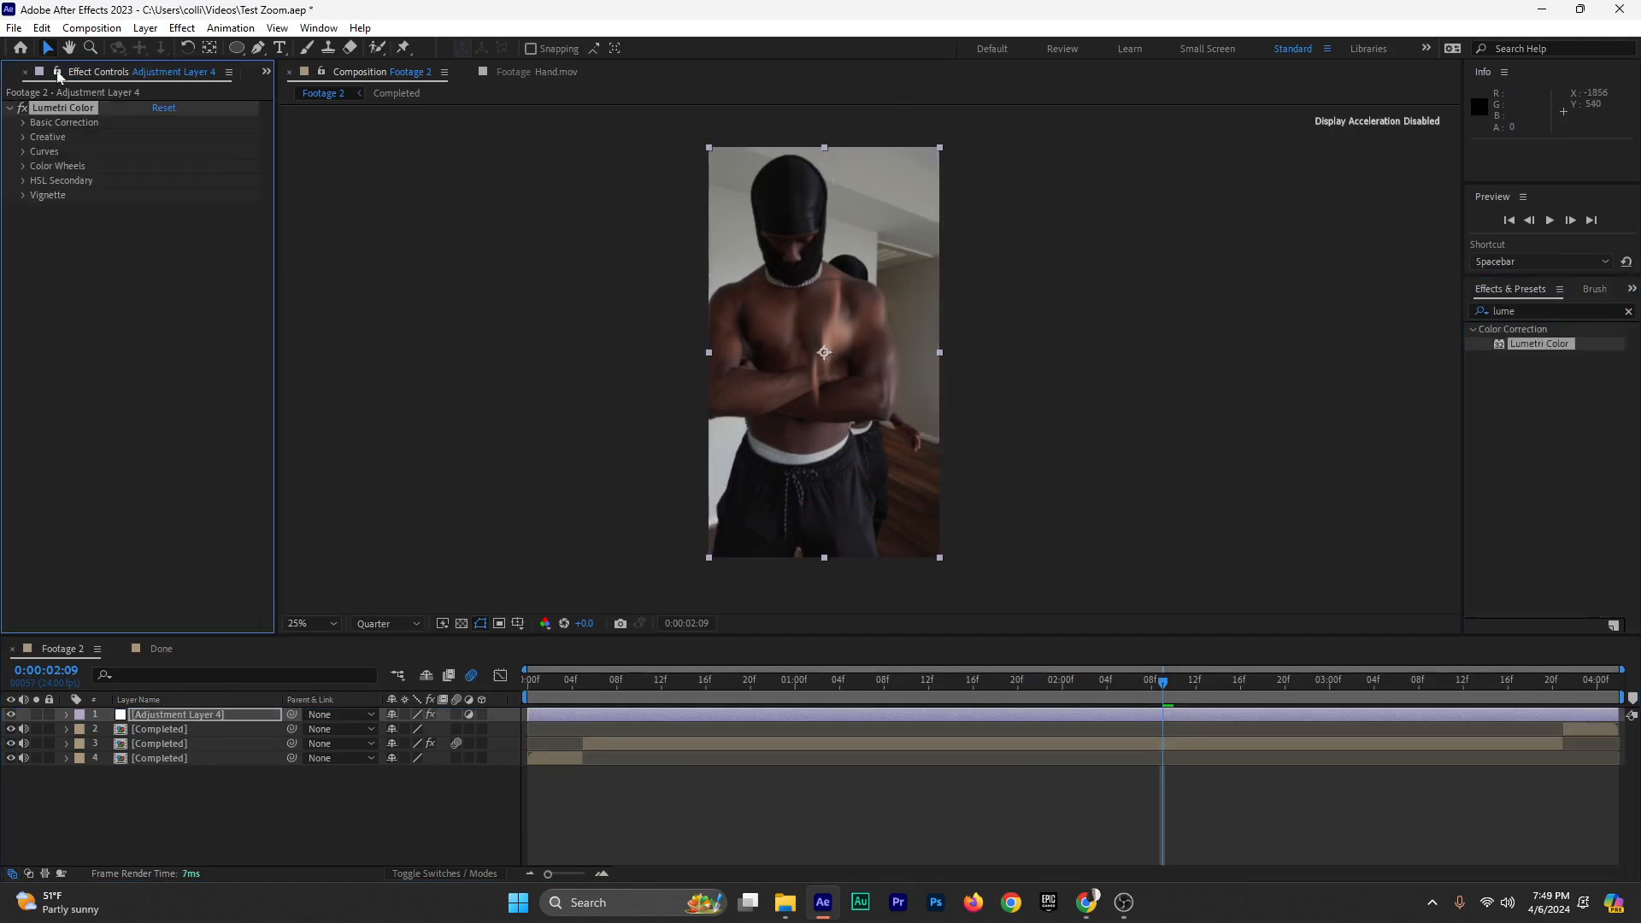
# Try the monochrome Fuji and SL BLUE ICE creative looks in Lumetri Color, settling on a Fuji F125 Kodak look
pyautogui.click(26, 139)
pyautogui.click(214, 166)
pyautogui.click(256, 259)
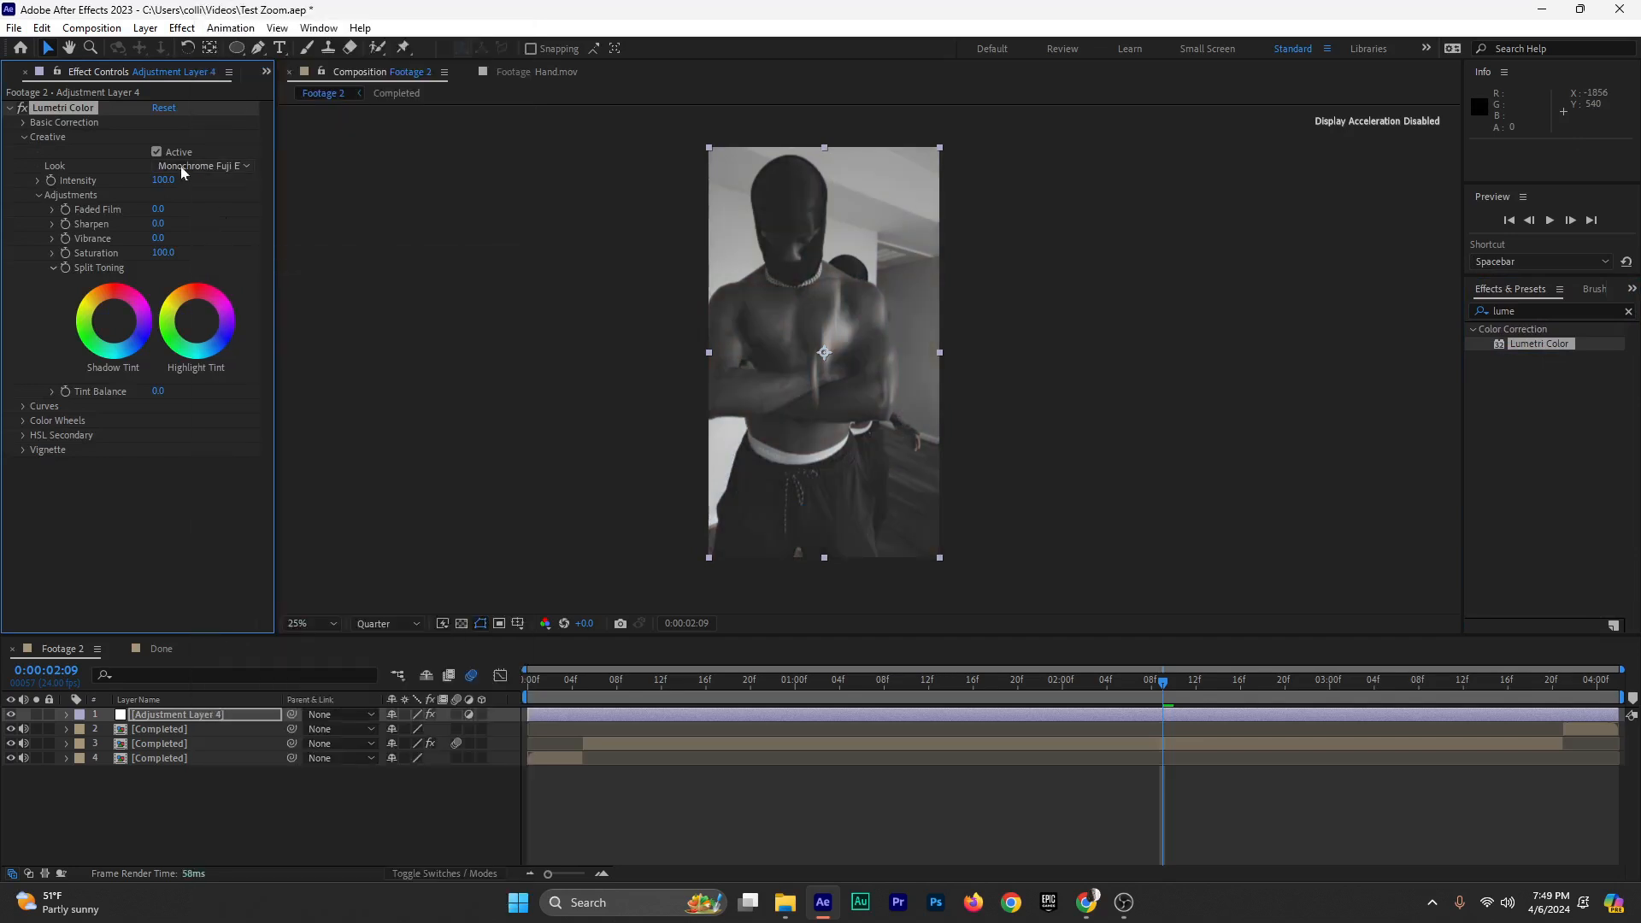
pyautogui.click(181, 166)
pyautogui.click(253, 484)
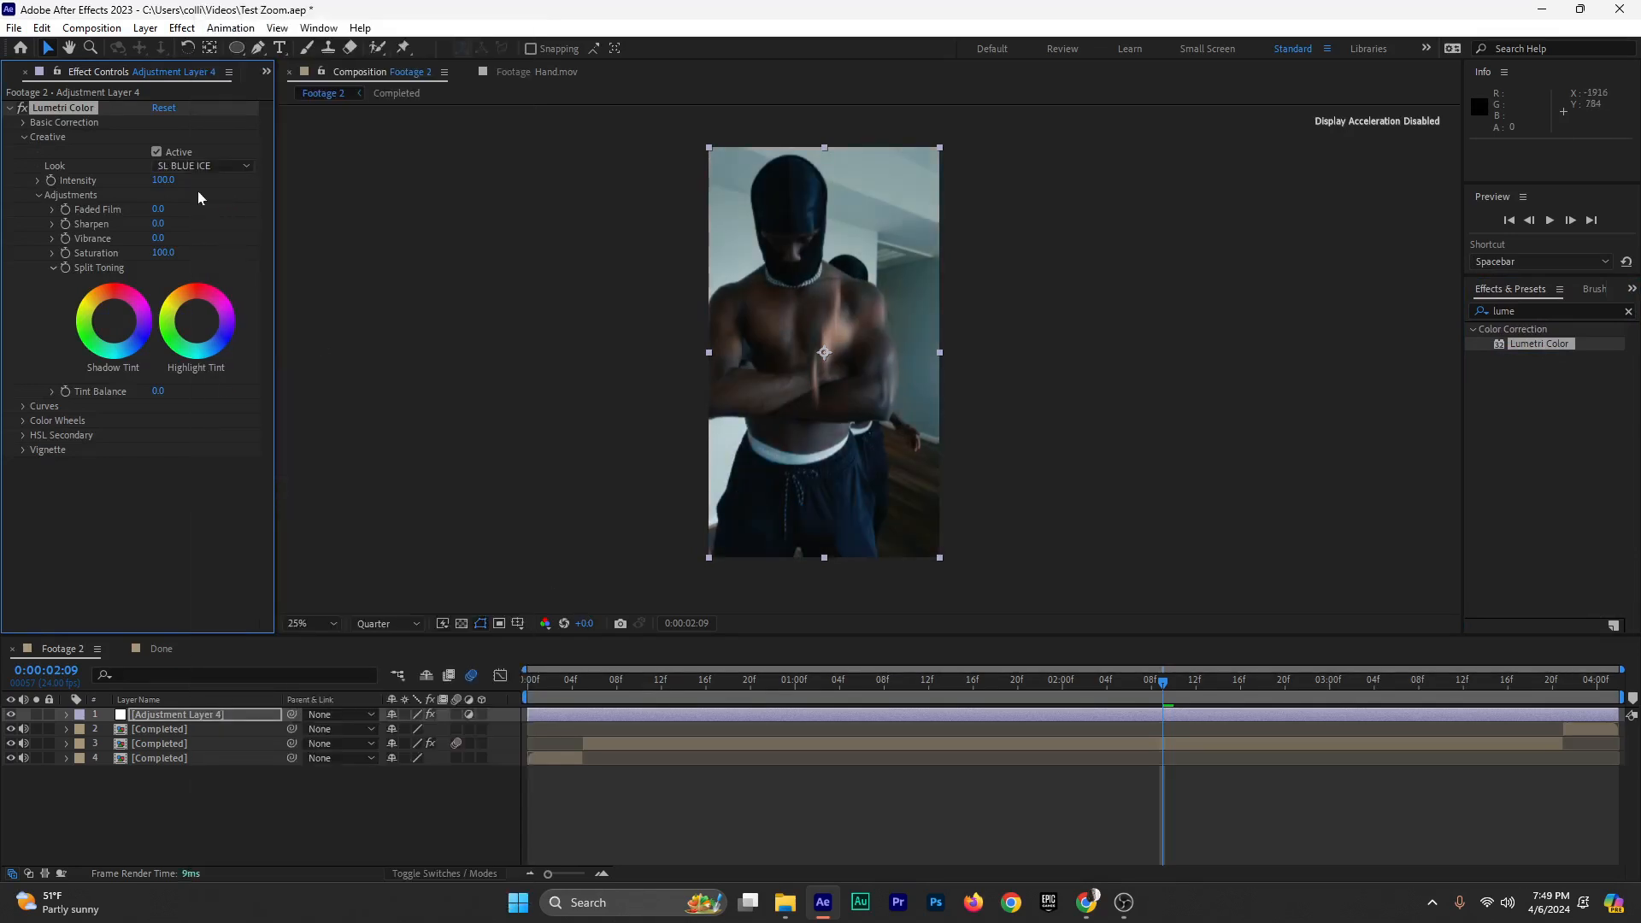
pyautogui.click(198, 165)
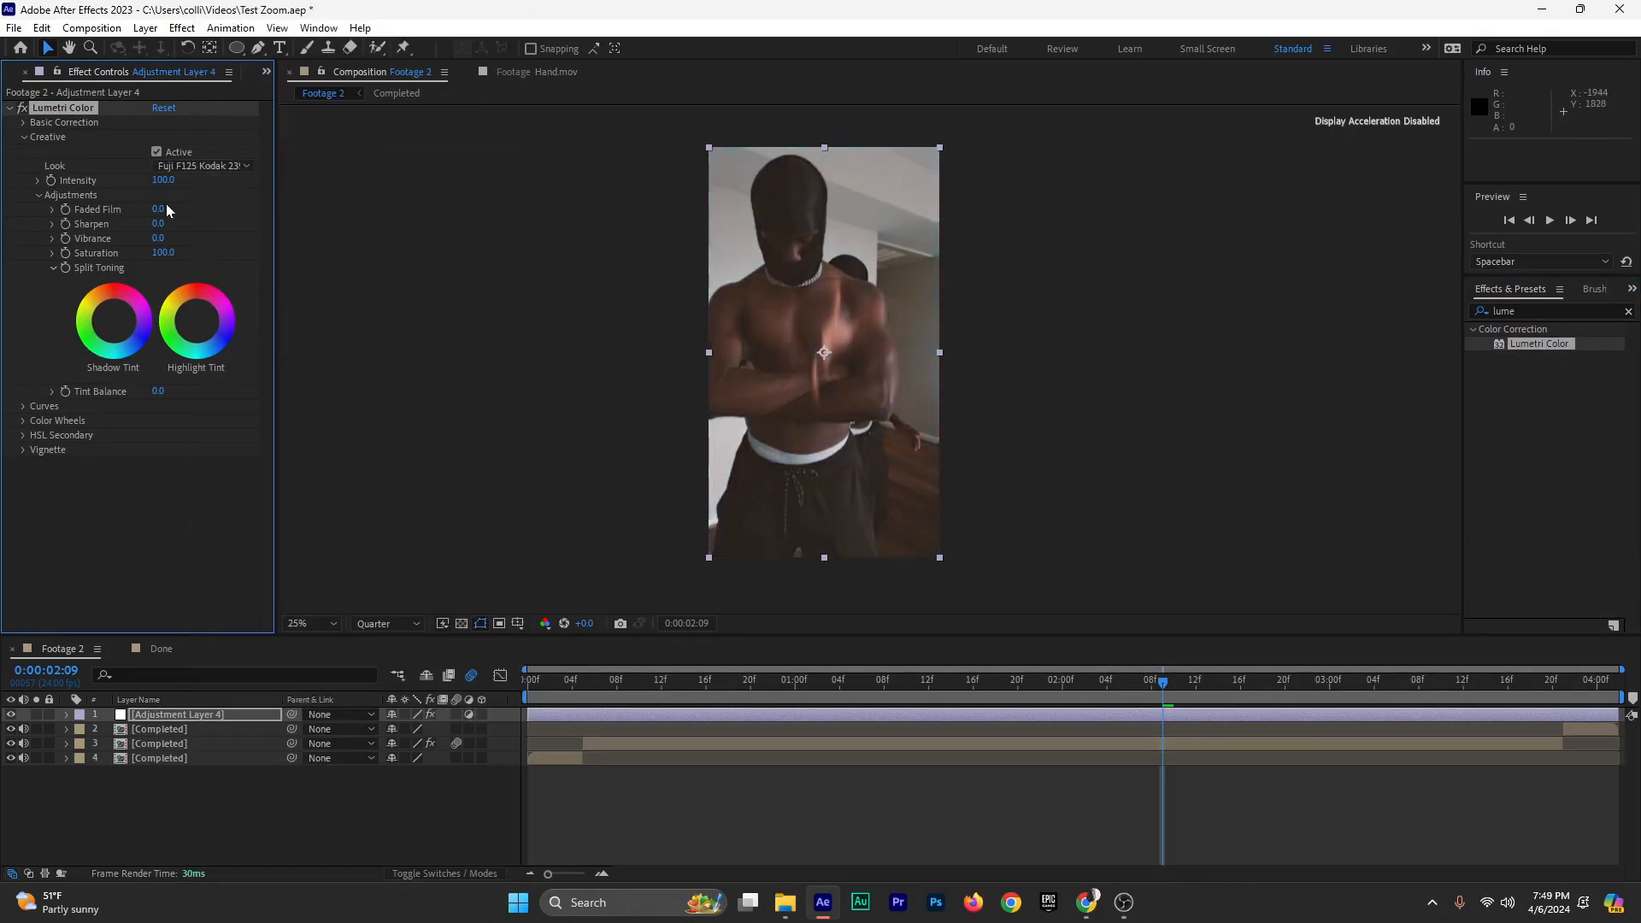
# Set the creative look's Sharpen to 18 and Intensity to 89, and check the grade on earlier frames
pyautogui.moveTo(158, 223); pyautogui.dragTo(171, 223)
pyautogui.moveTo(156, 182); pyautogui.dragTo(144, 184)
pyautogui.moveTo(1163, 682); pyautogui.dragTo(1033, 737)
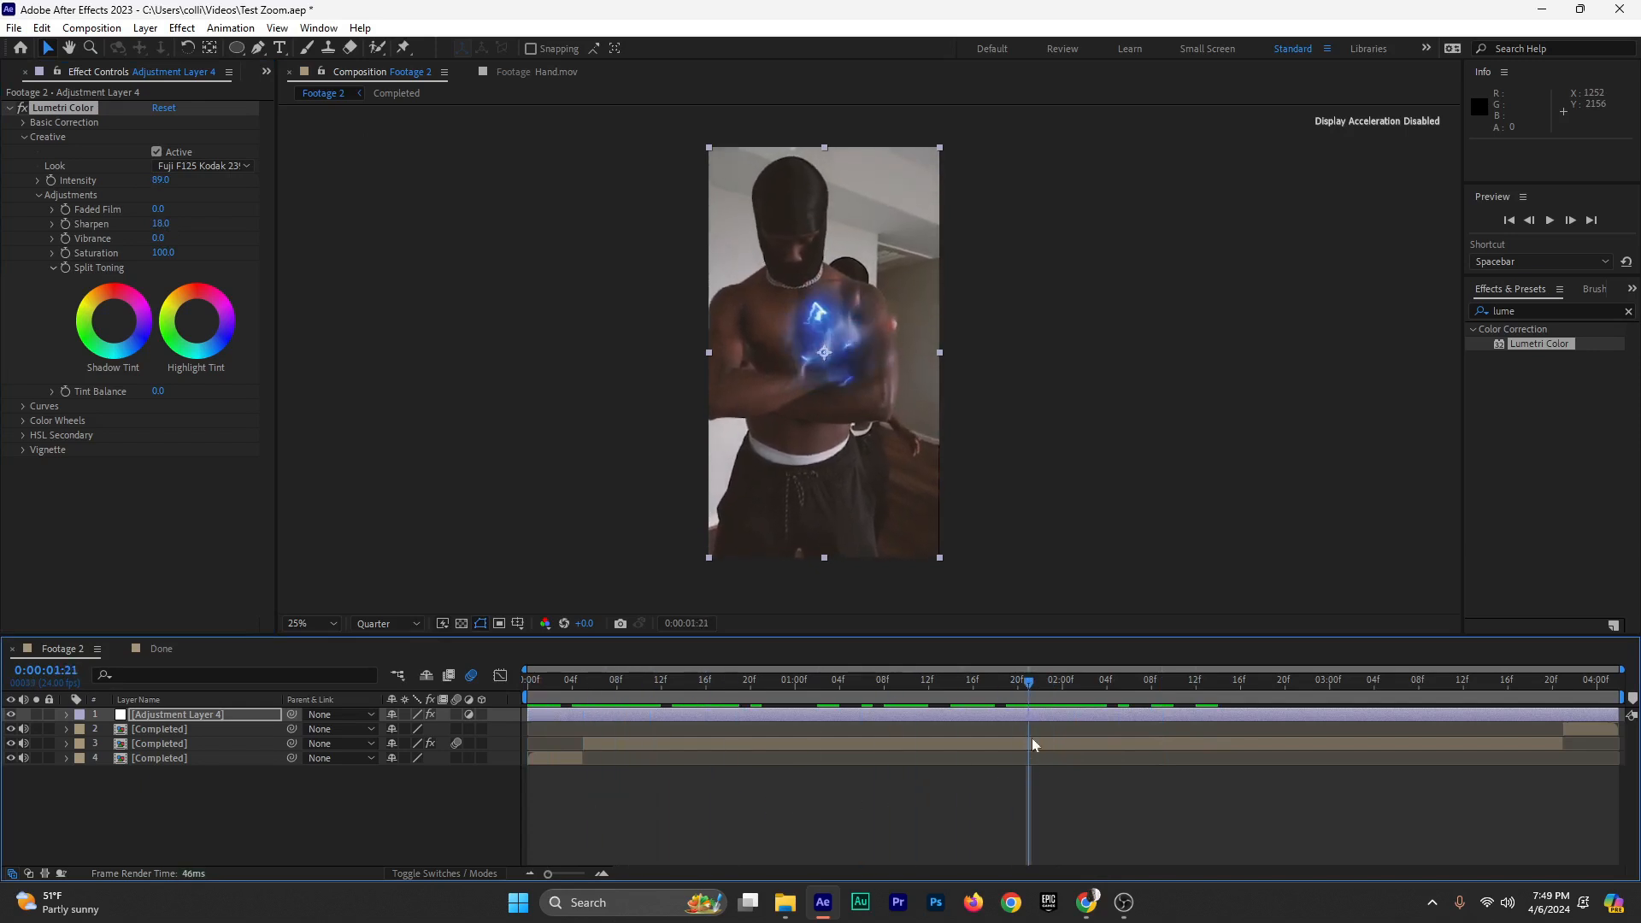
# Delete the color-grading adjustment layer and return to the start of the composition
pyautogui.press('Delete')
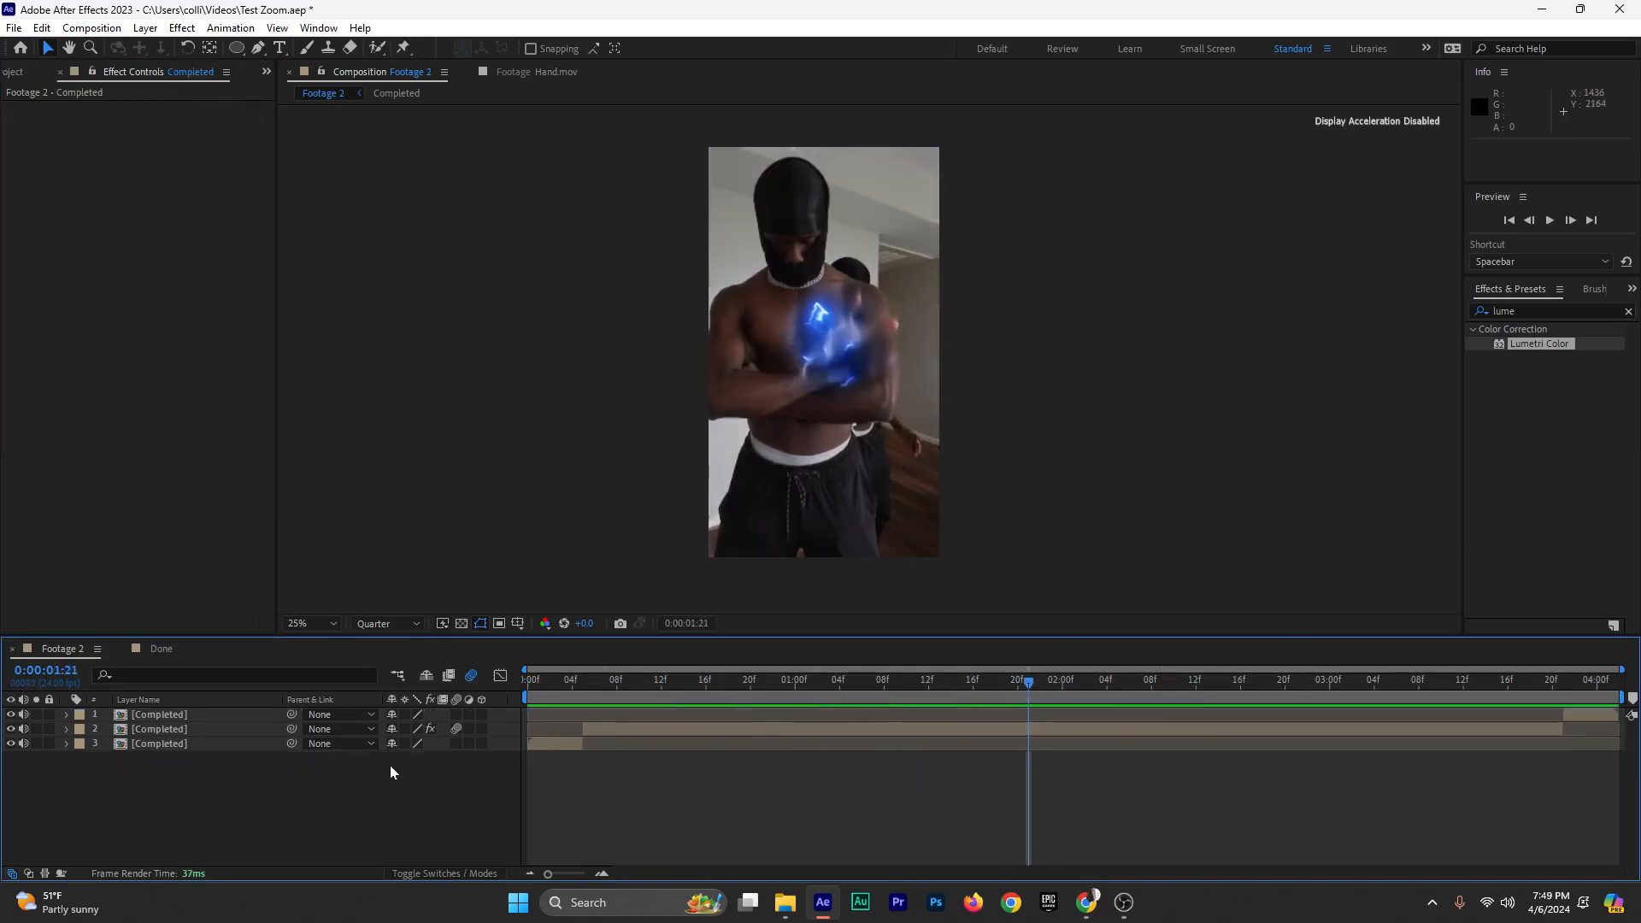
pyautogui.press('Home')
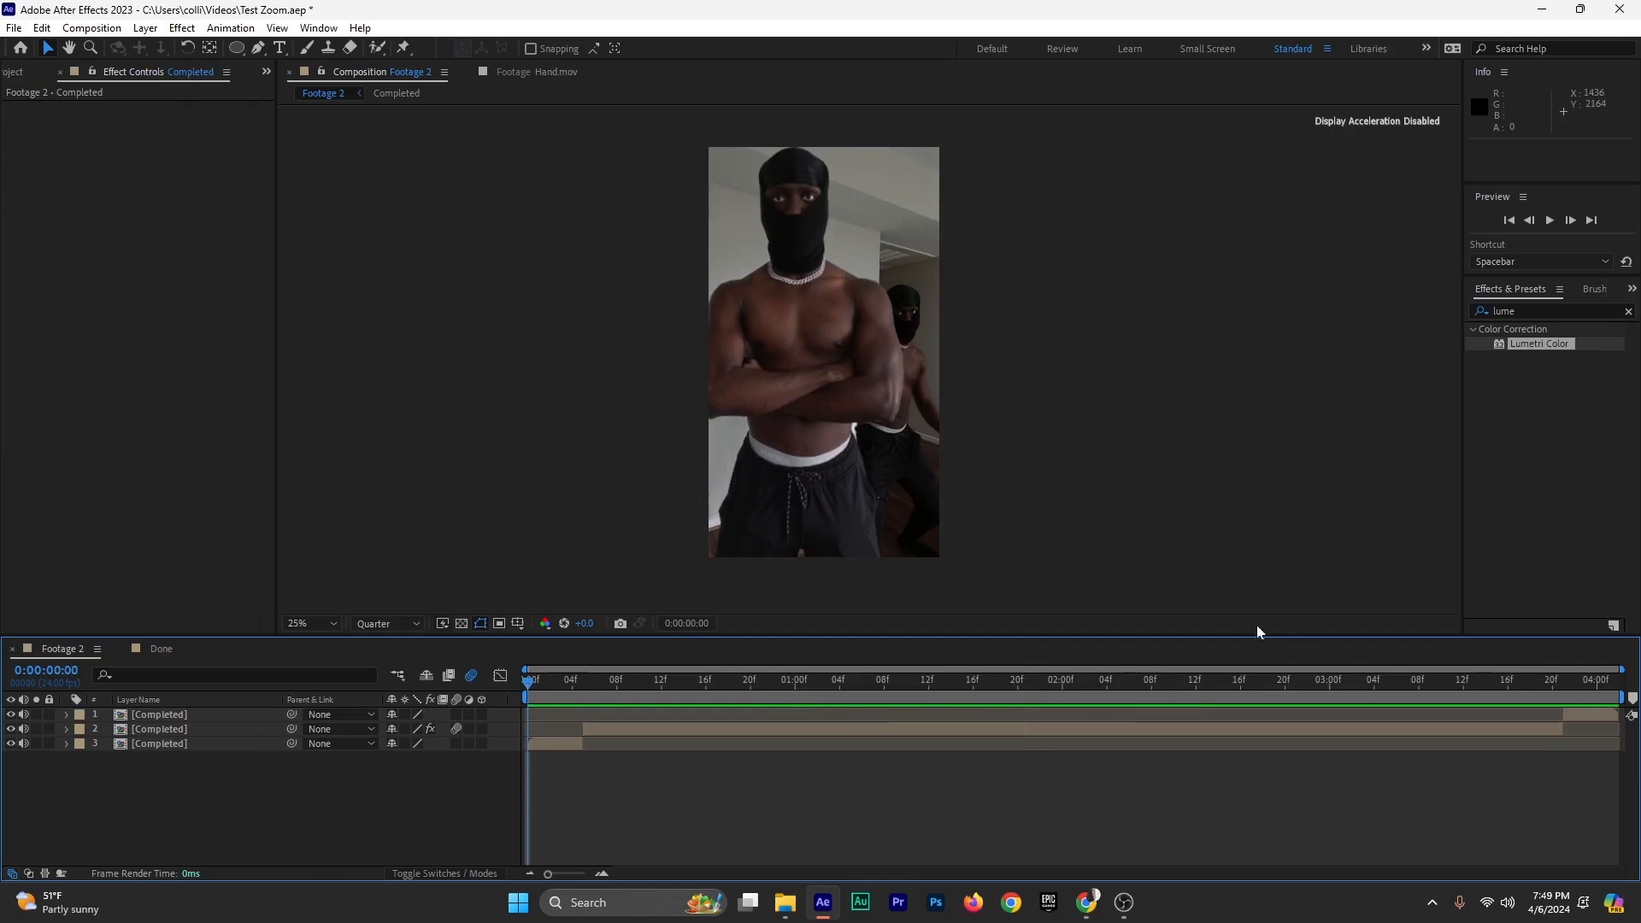
pyautogui.moveTo(531, 684); pyautogui.dragTo(268, 808)
# Add the Footage 2 composition to the render queue and remove the old queue entry
pyautogui.click(14, 29)
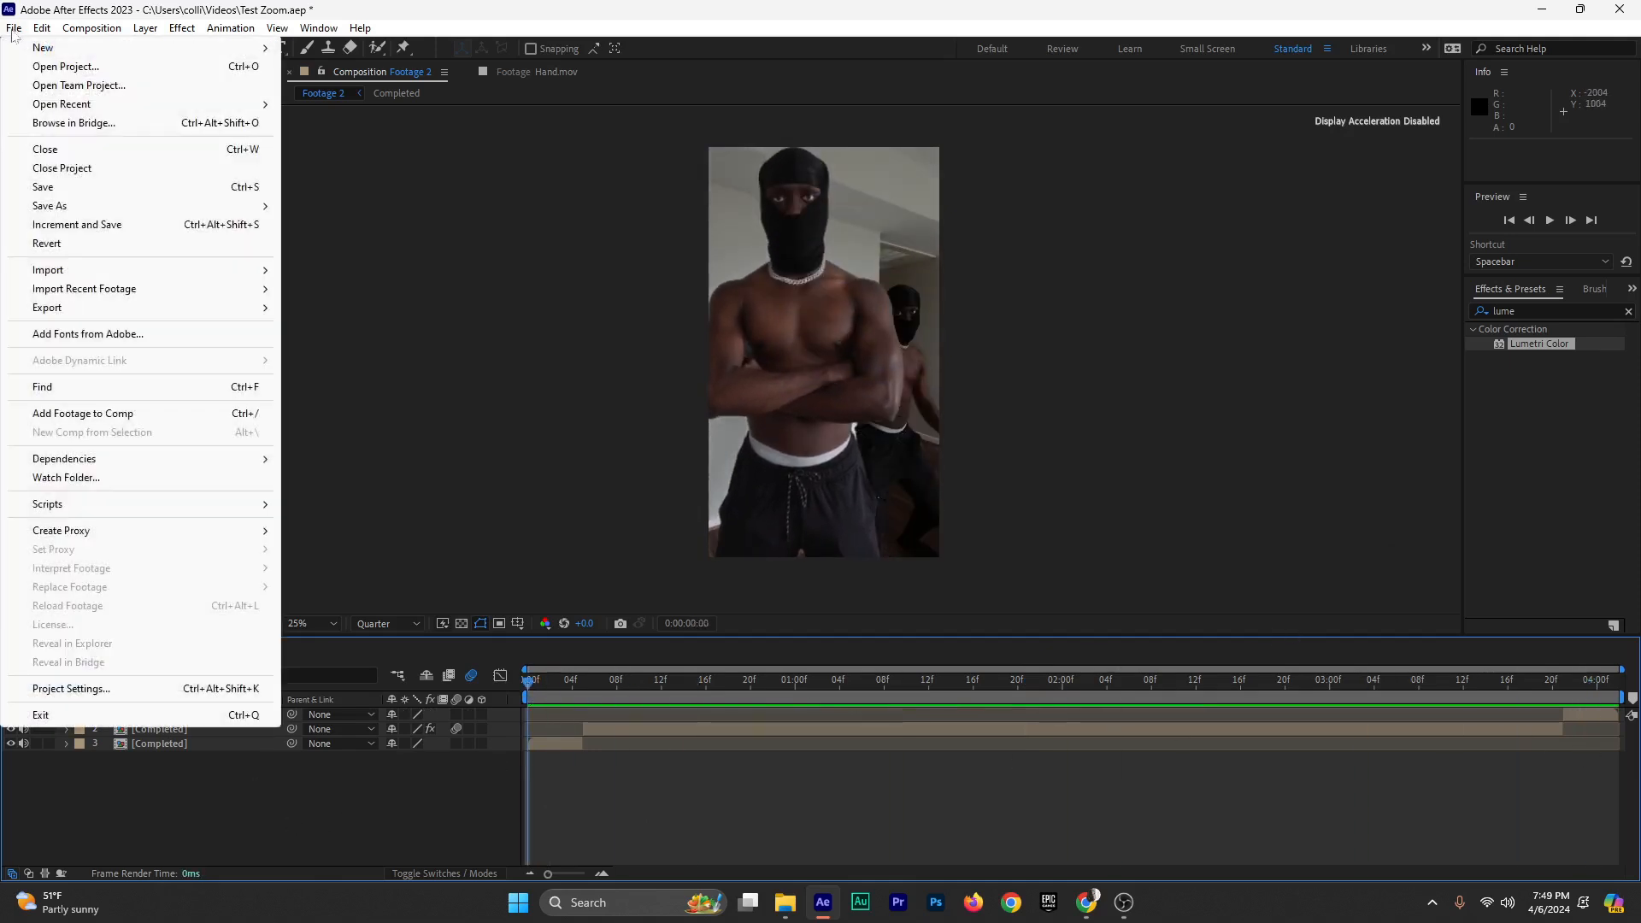
pyautogui.moveTo(86, 309)
pyautogui.click(365, 330)
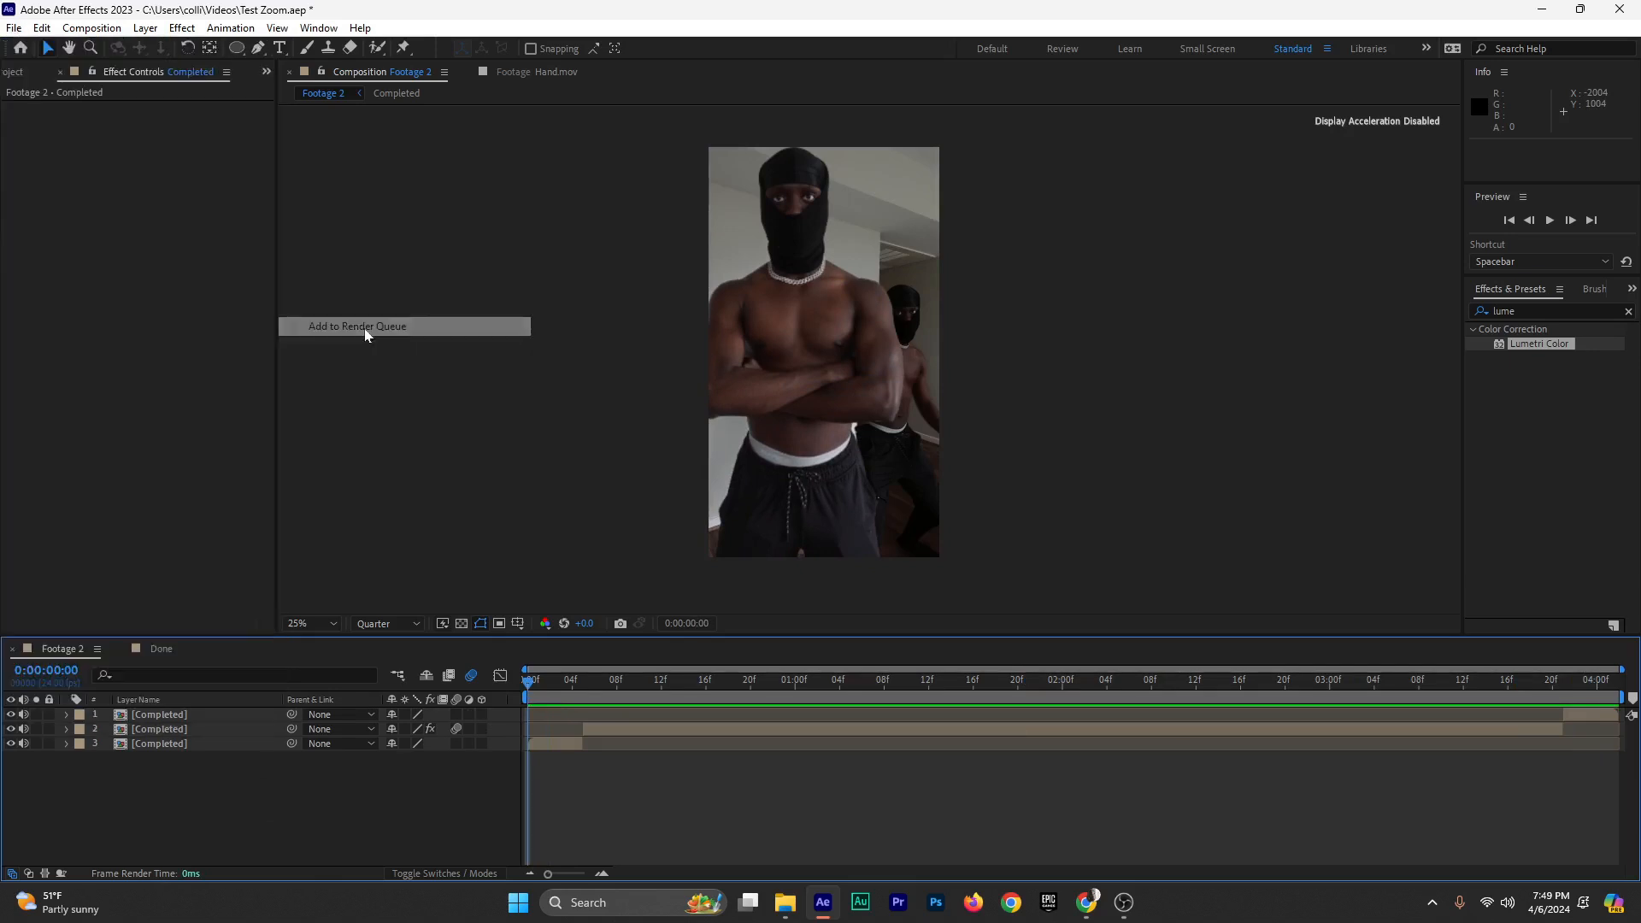
pyautogui.click(132, 726)
pyautogui.press('Delete')
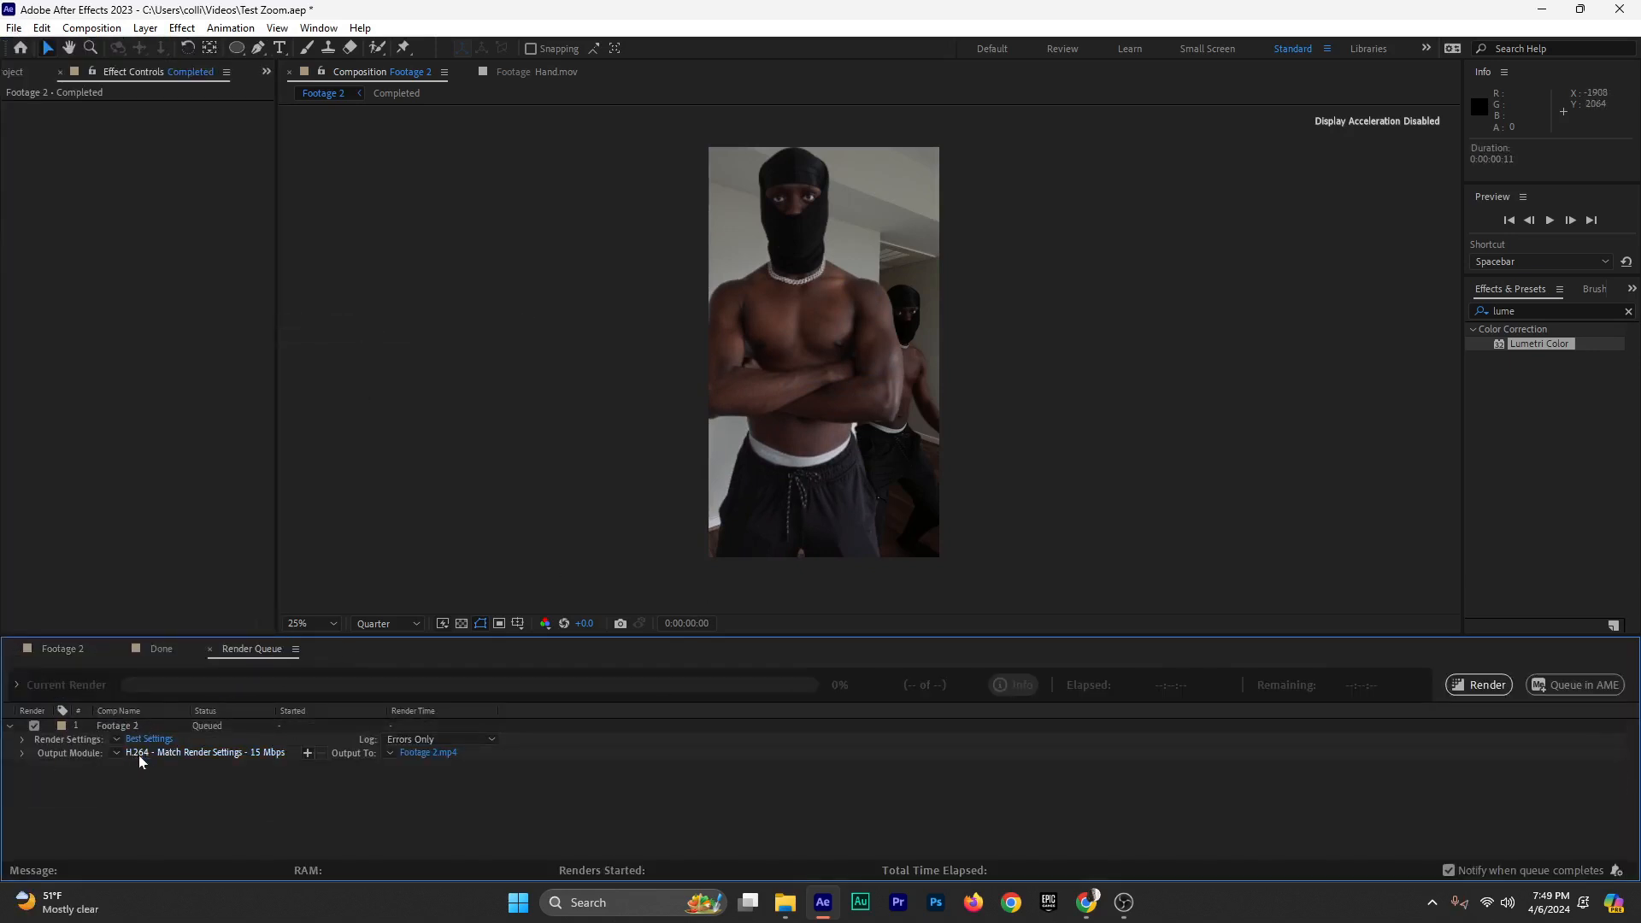
# Set the render output to an H.264 MP4 file named Footage 2 in the Tutorial folder
pyautogui.click(428, 752)
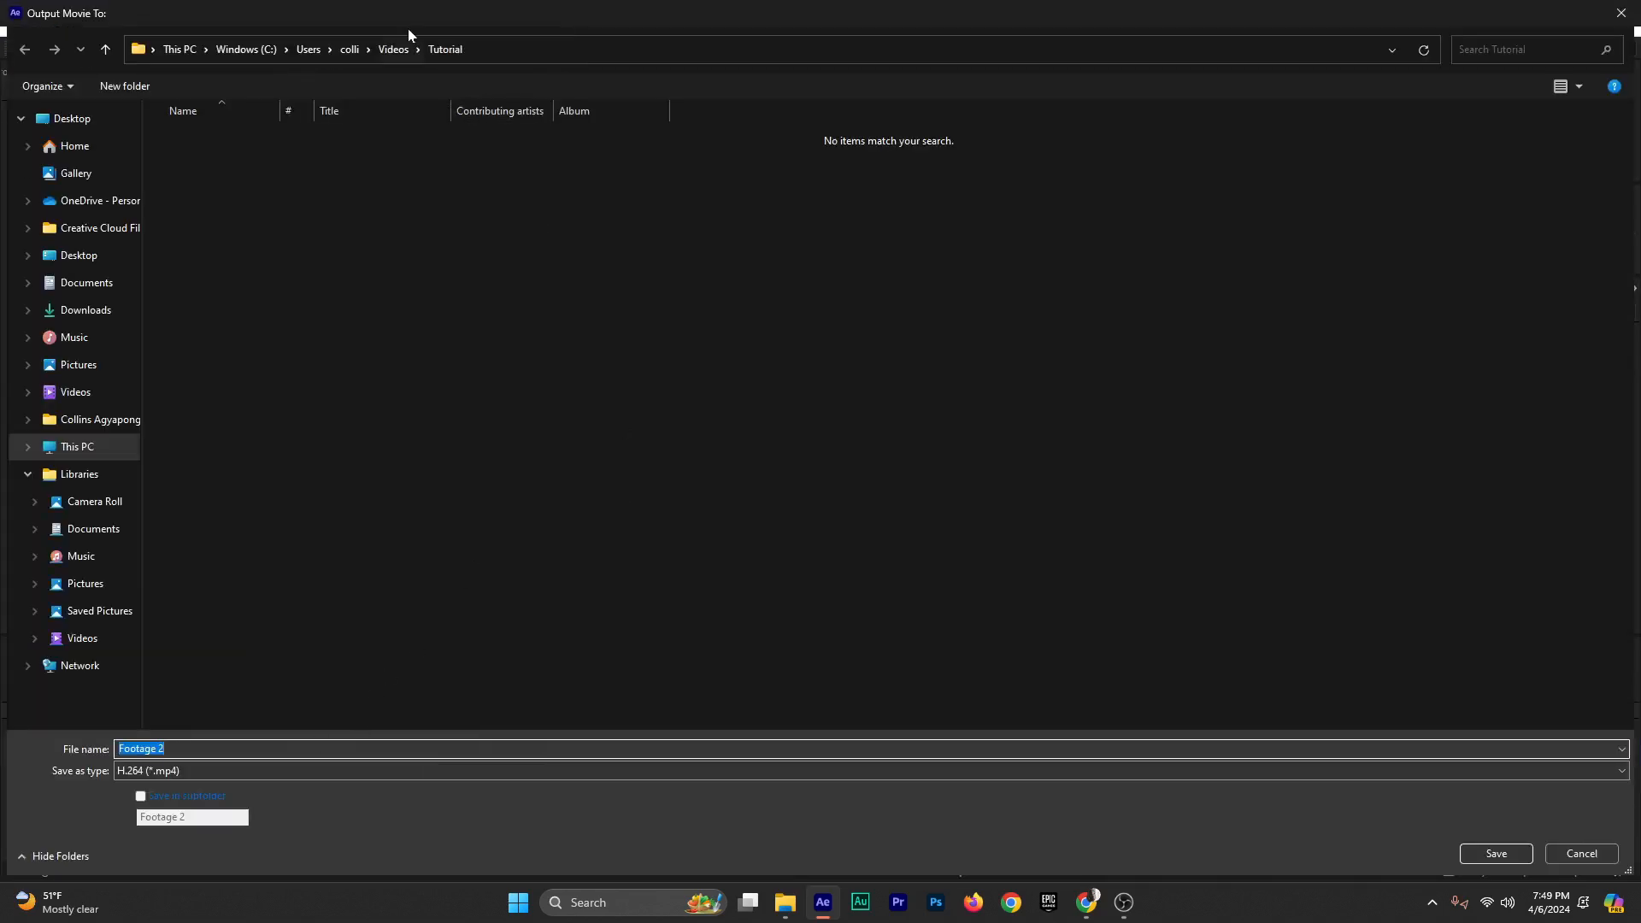
pyautogui.click(1504, 853)
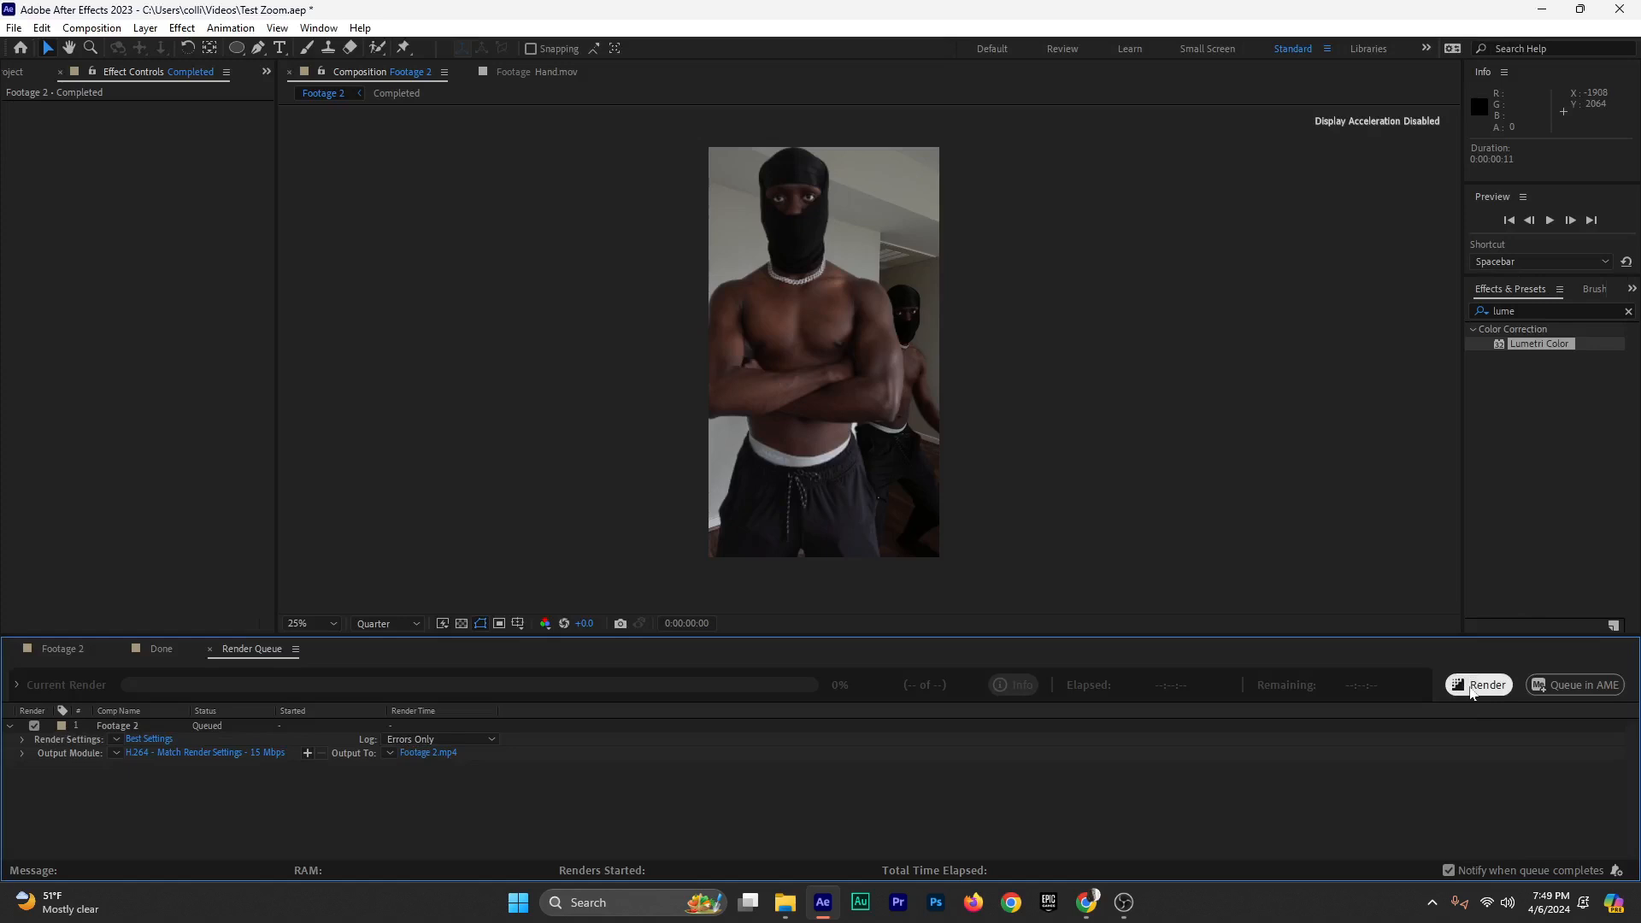